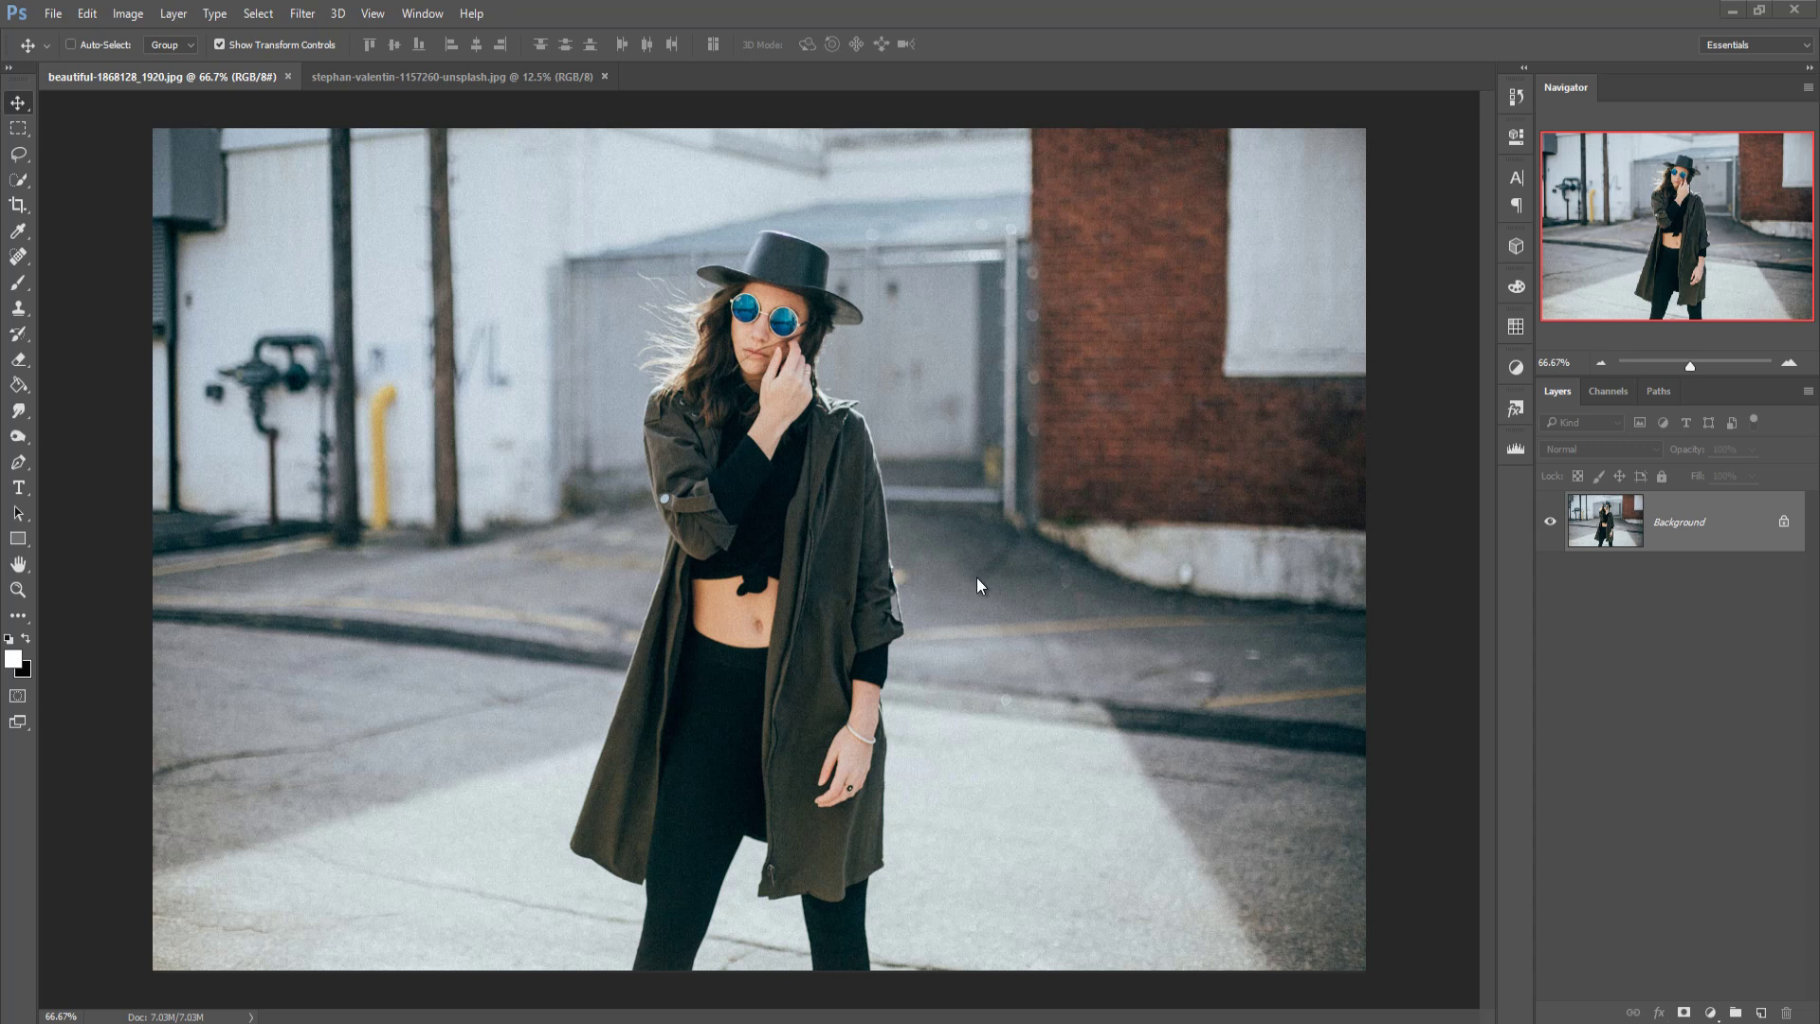
# Pick the Quick Selection Tool, zoom in on the model's midsection and shrink the brush to 25
pyautogui.click(25, 182)
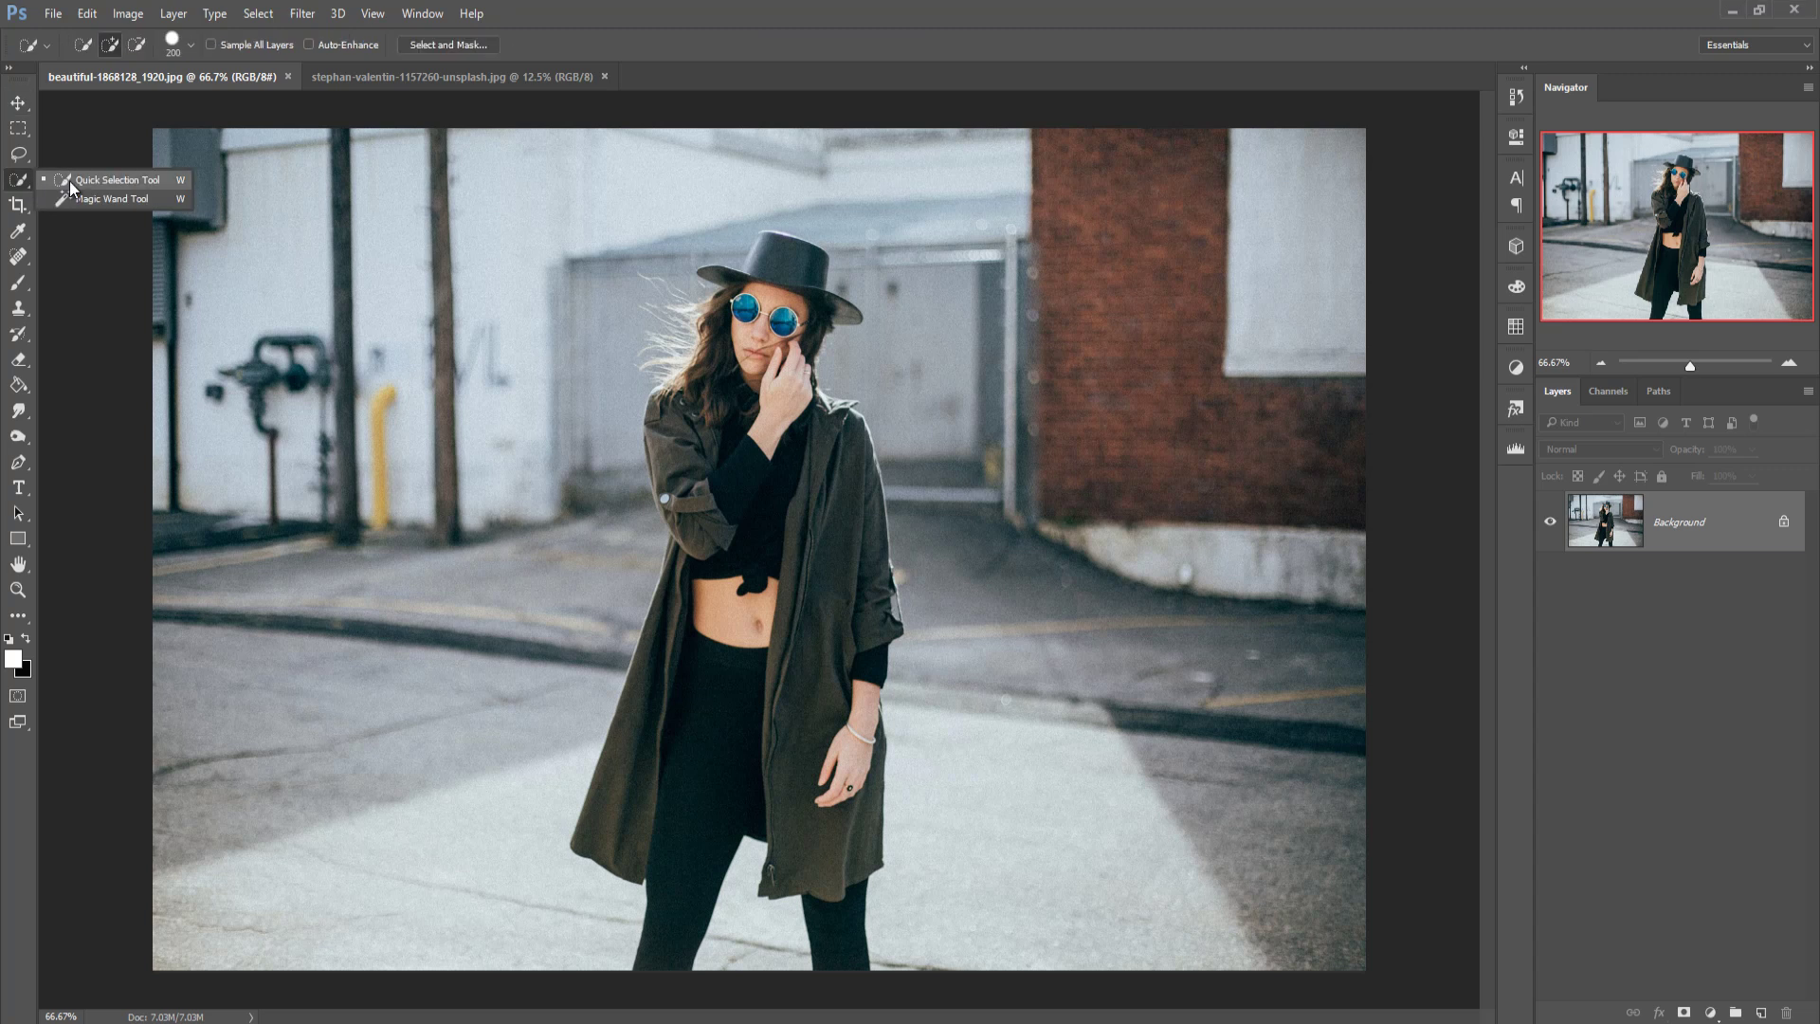
pyautogui.click(70, 180)
pyautogui.hotkey('ctrl', '+')
pyautogui.hotkey('ctrl', '+')
pyautogui.hotkey('ctrl', '+')
pyautogui.press('[')
pyautogui.press('[')
pyautogui.press('[')
pyautogui.press('[')
pyautogui.press('[')
pyautogui.press('[')
pyautogui.press('[')
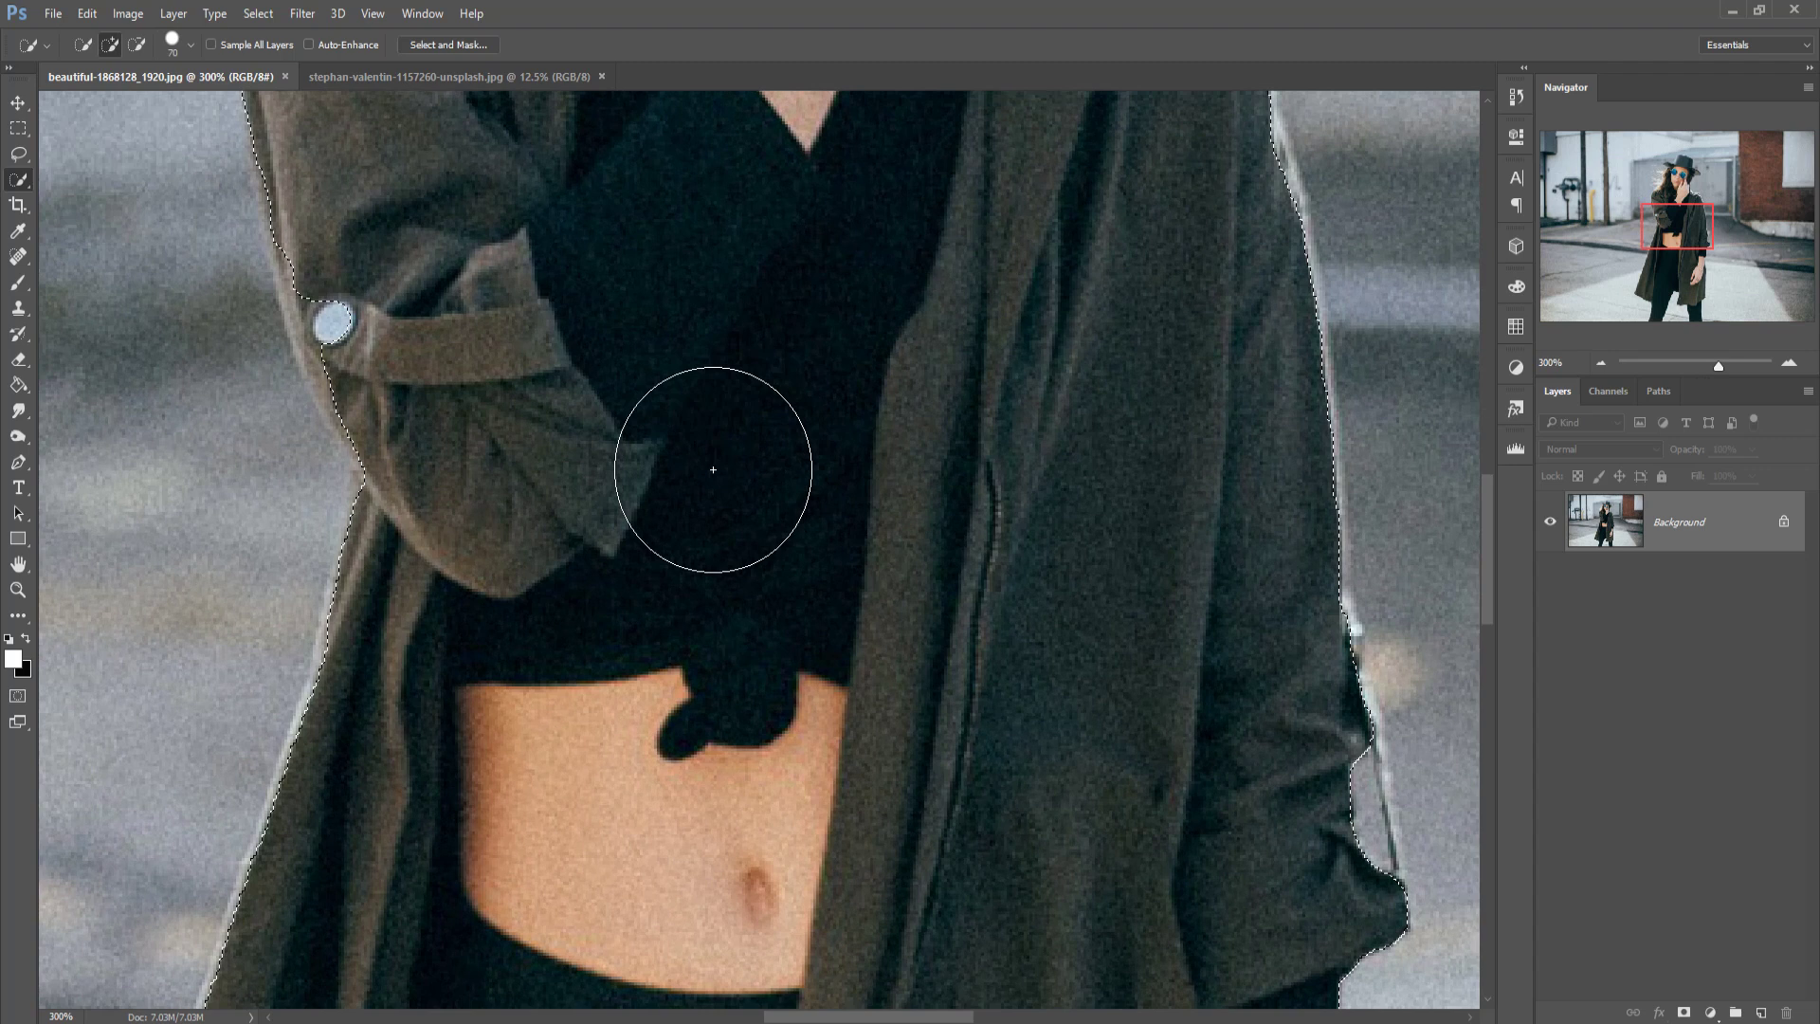
pyautogui.moveTo(731, 472); pyautogui.dragTo(774, 699)
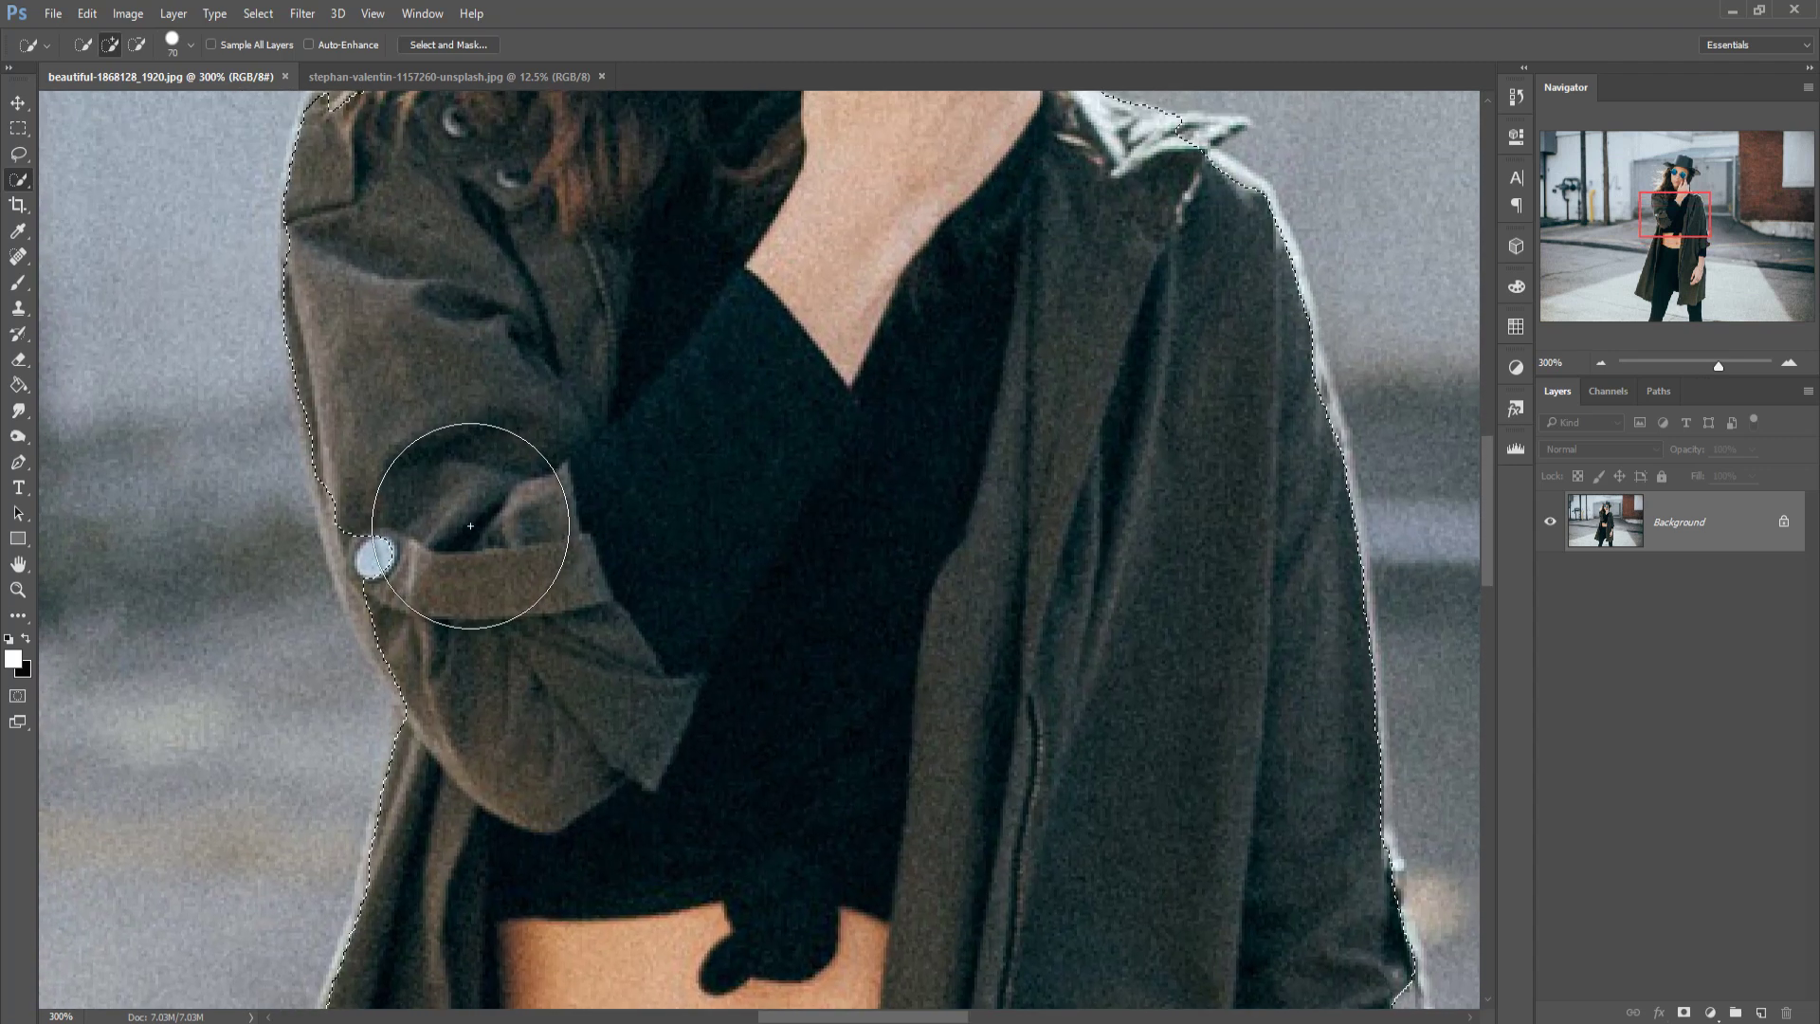
pyautogui.press('[')
pyautogui.press('[')
pyautogui.press('[')
pyautogui.press('[')
pyautogui.press('[')
pyautogui.press('[')
pyautogui.press('[')
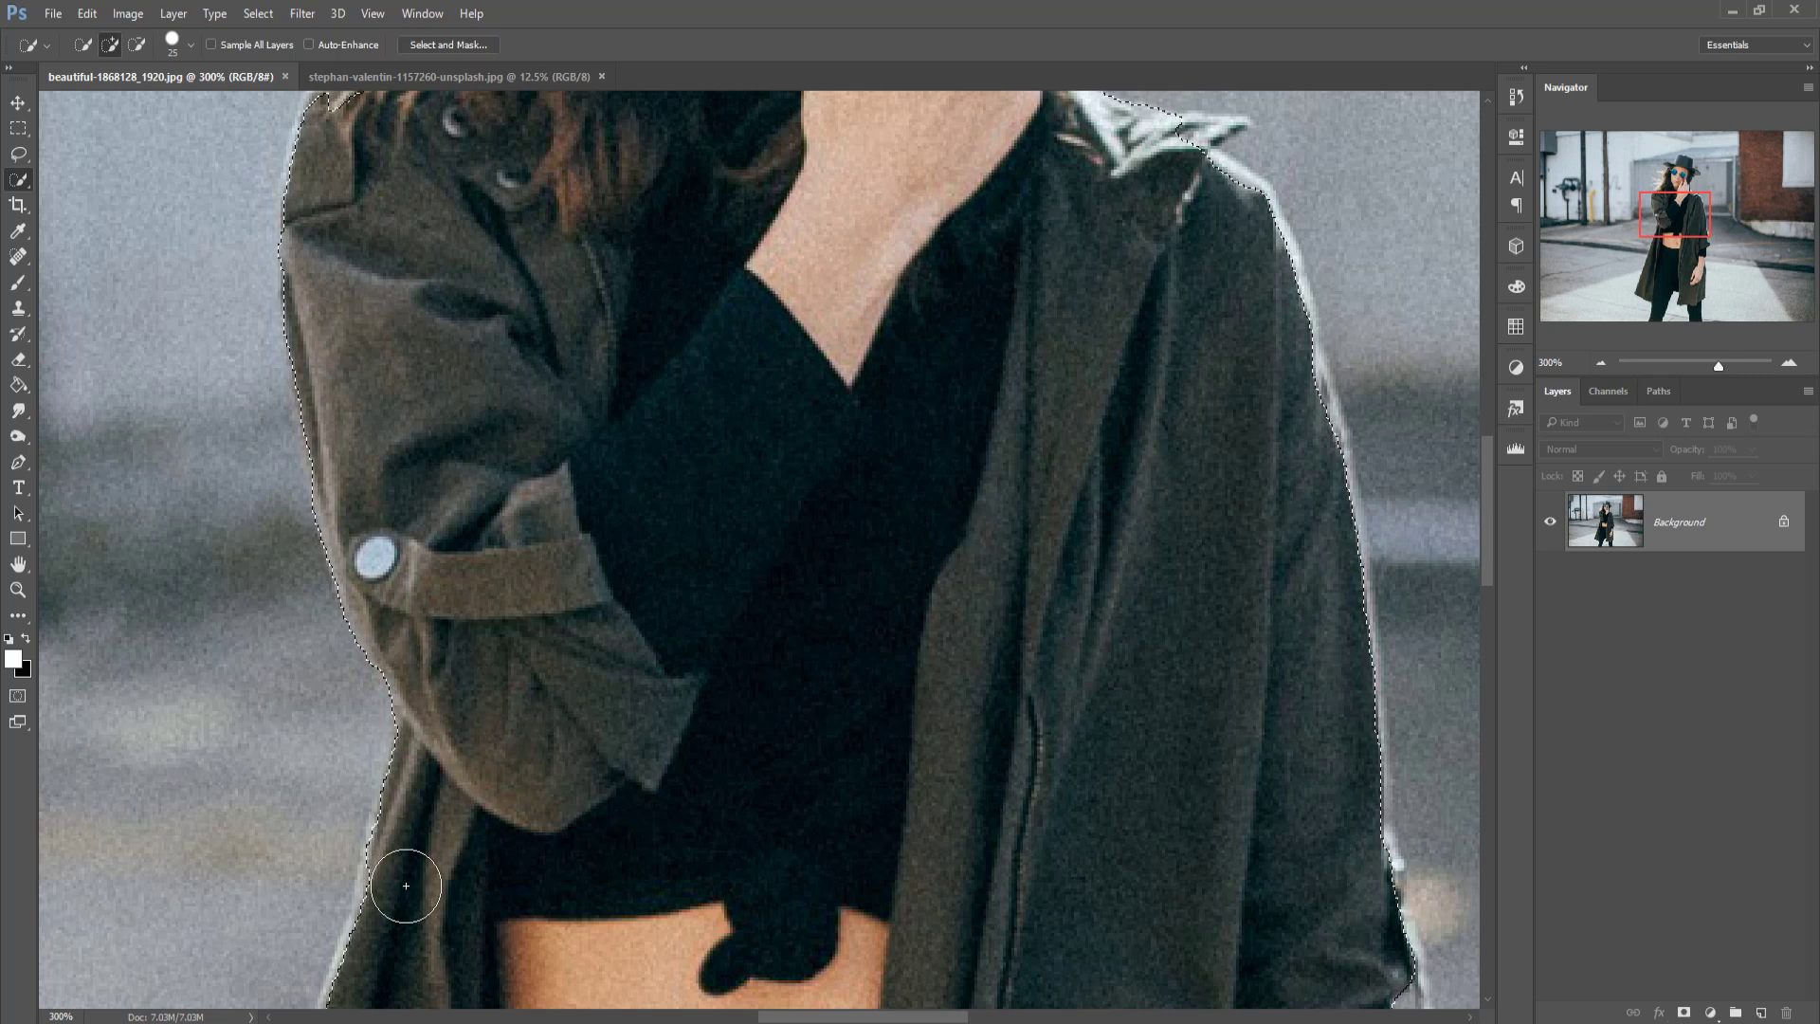
# Select the belly, sleeve, hair and hat, toggling Subtract mode to fix the edges
pyautogui.moveTo(448, 860); pyautogui.dragTo(553, 833)
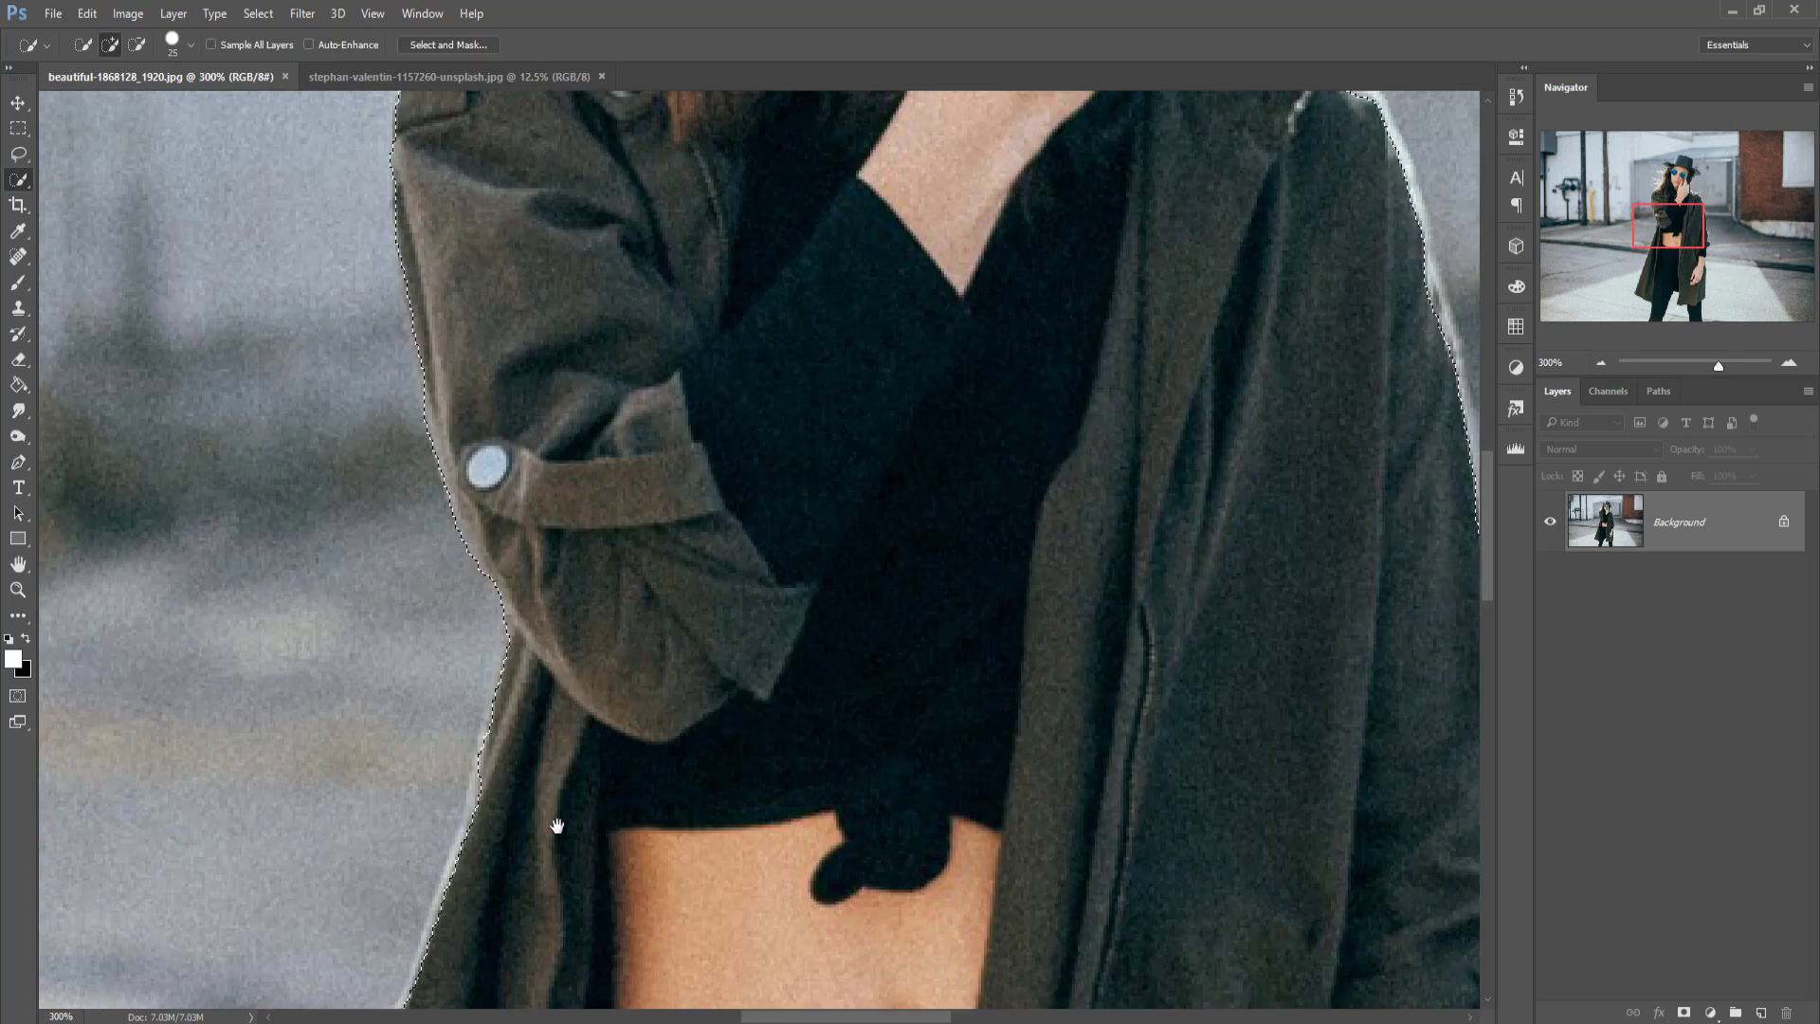
pyautogui.moveTo(558, 462)
pyautogui.mouseDown()
pyautogui.moveTo(504, 603)
pyautogui.moveTo(567, 757)
pyautogui.moveTo(566, 821)
pyautogui.mouseUp()
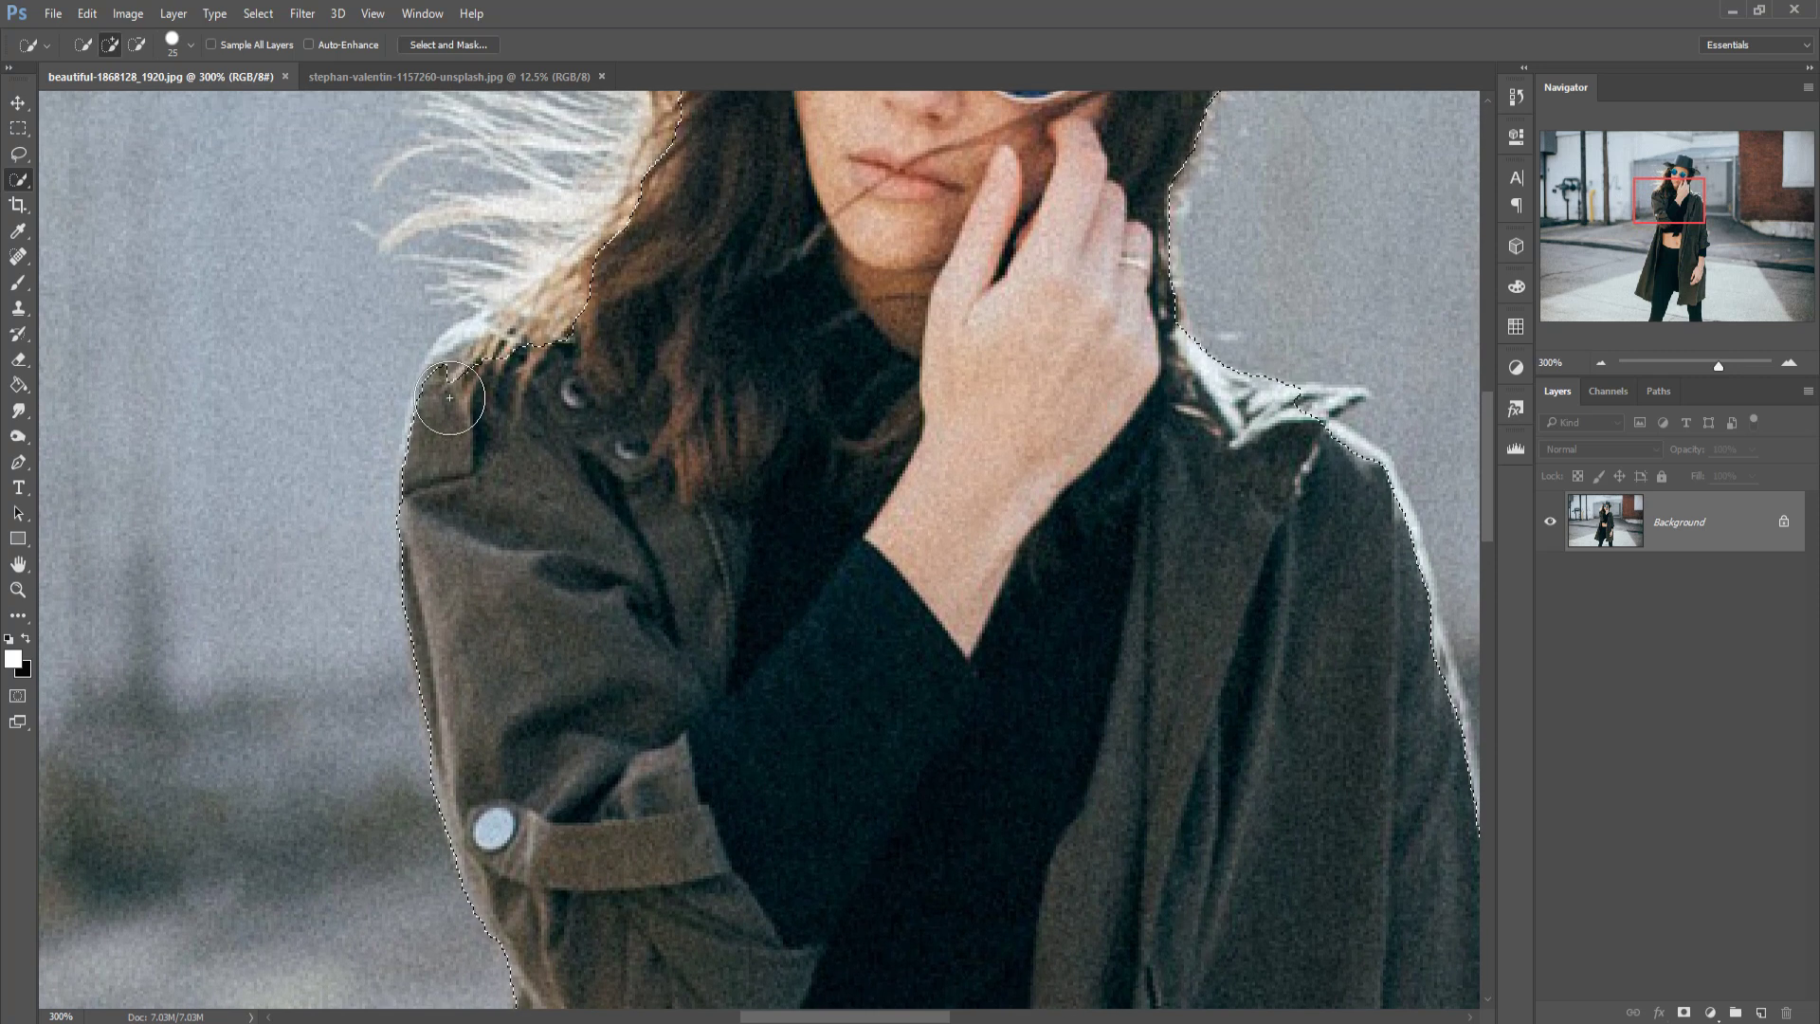
pyautogui.moveTo(497, 353)
pyautogui.mouseDown()
pyautogui.moveTo(610, 280)
pyautogui.moveTo(698, 171)
pyautogui.mouseUp()
pyautogui.scroll(5, 699, 171)
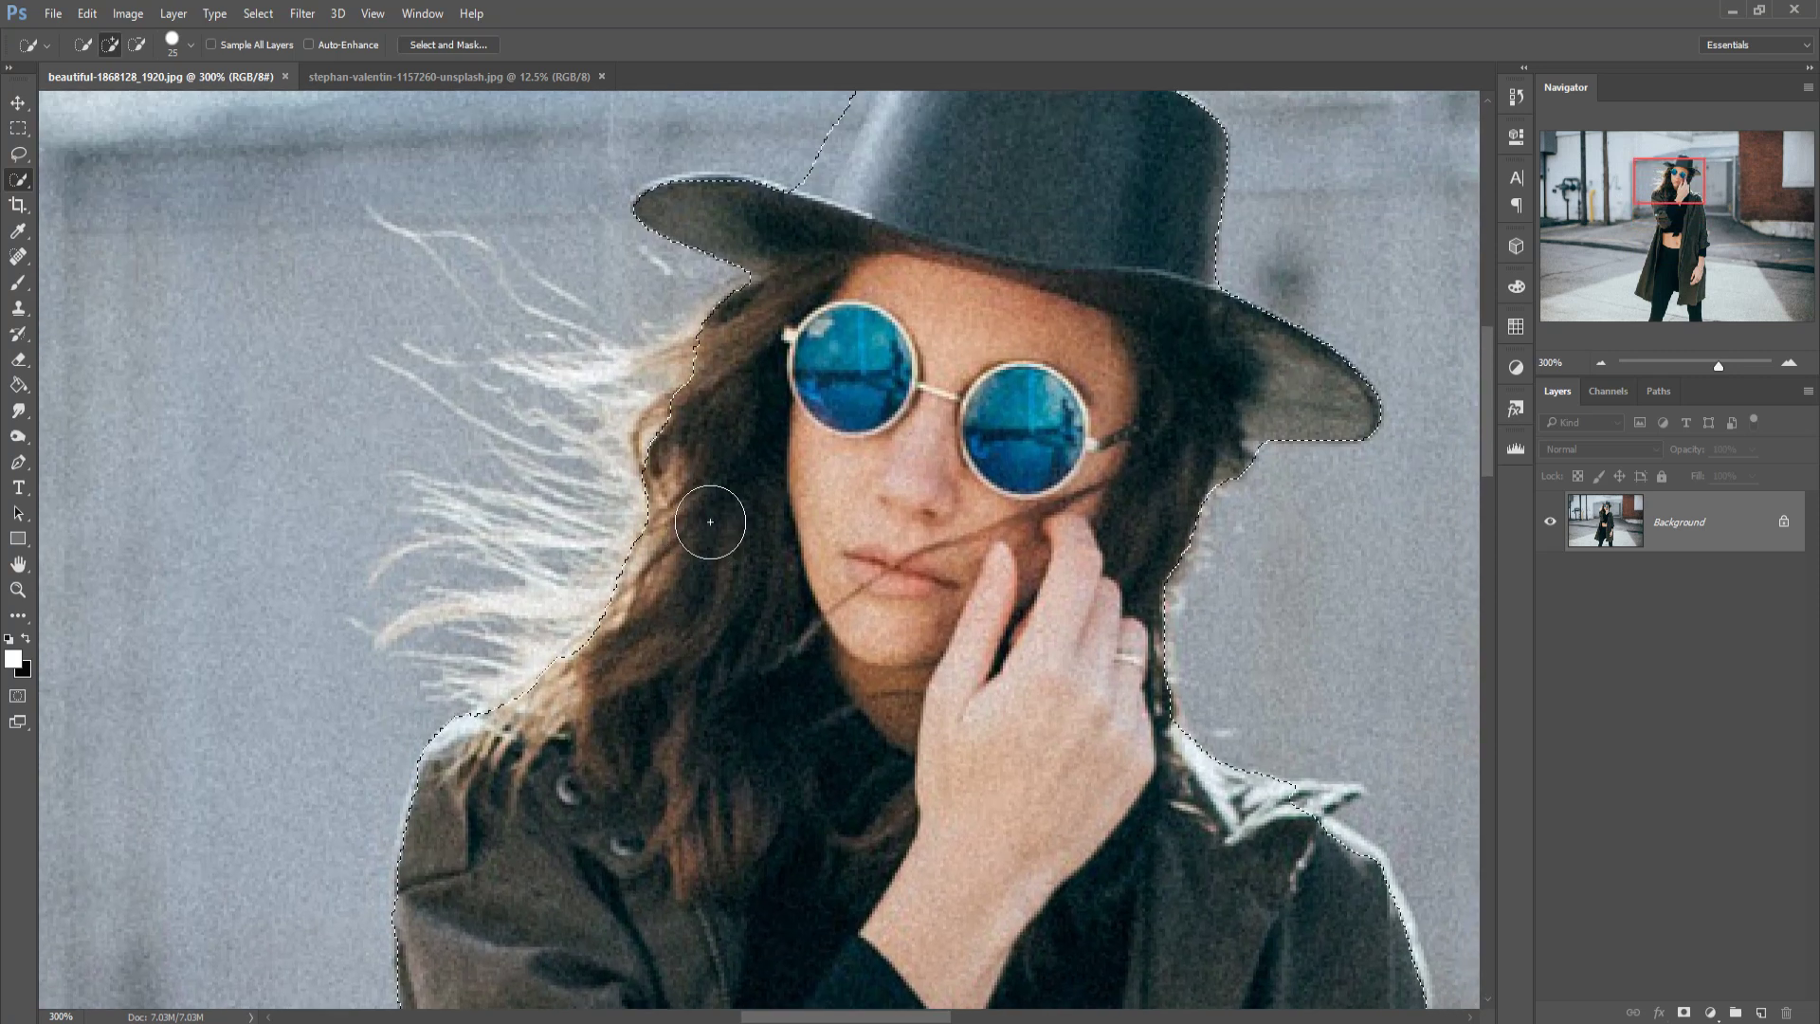
pyautogui.moveTo(712, 520); pyautogui.dragTo(684, 427)
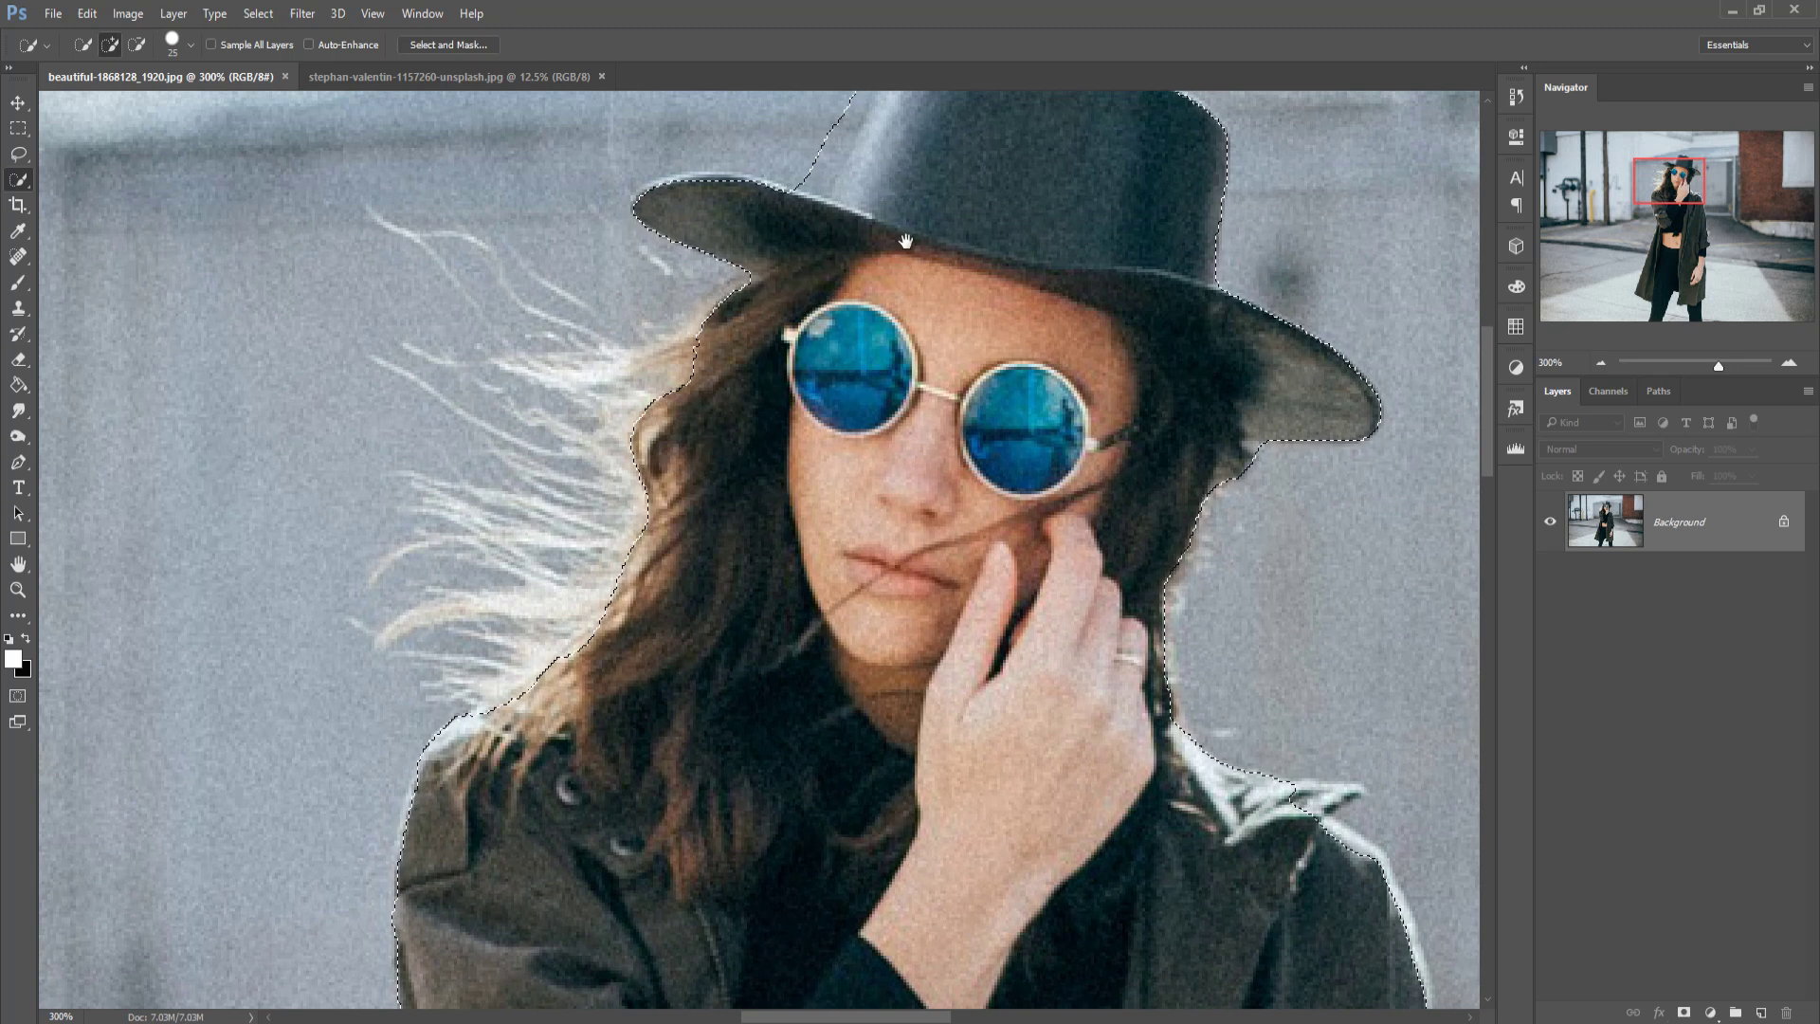
pyautogui.moveTo(902, 237); pyautogui.dragTo(870, 437)
pyautogui.press('alt')
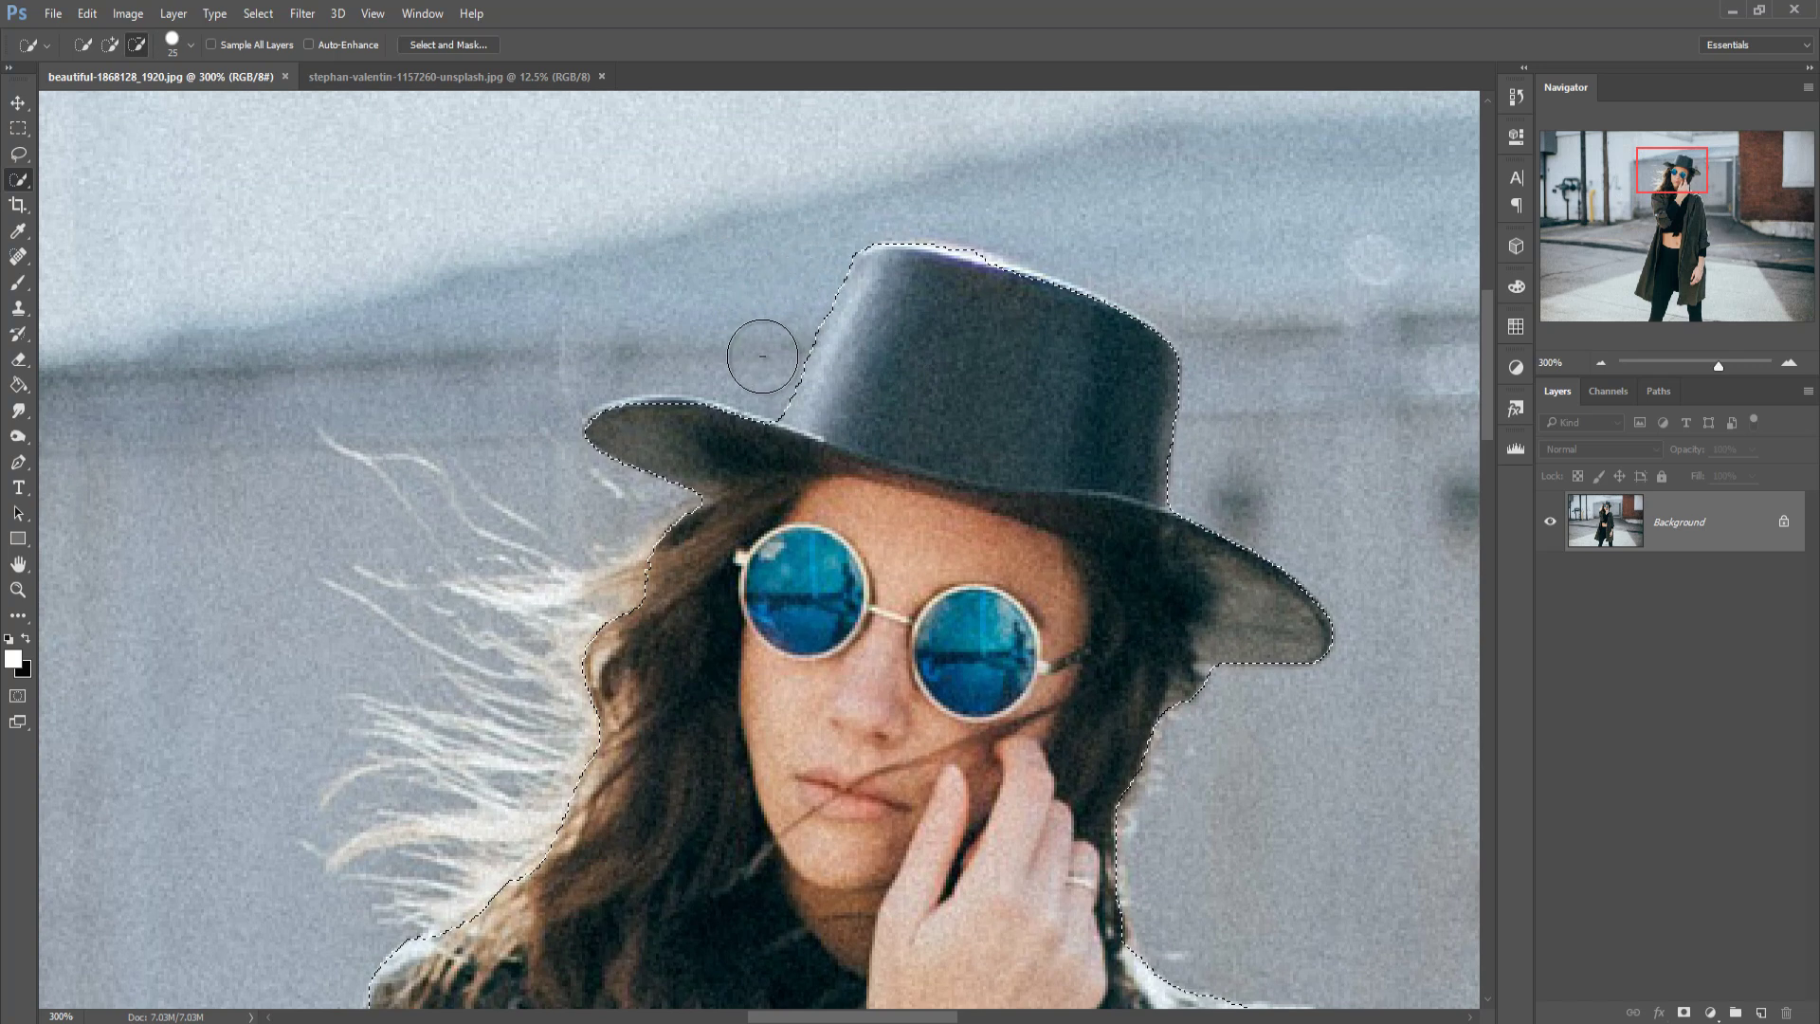
pyautogui.click(110, 45)
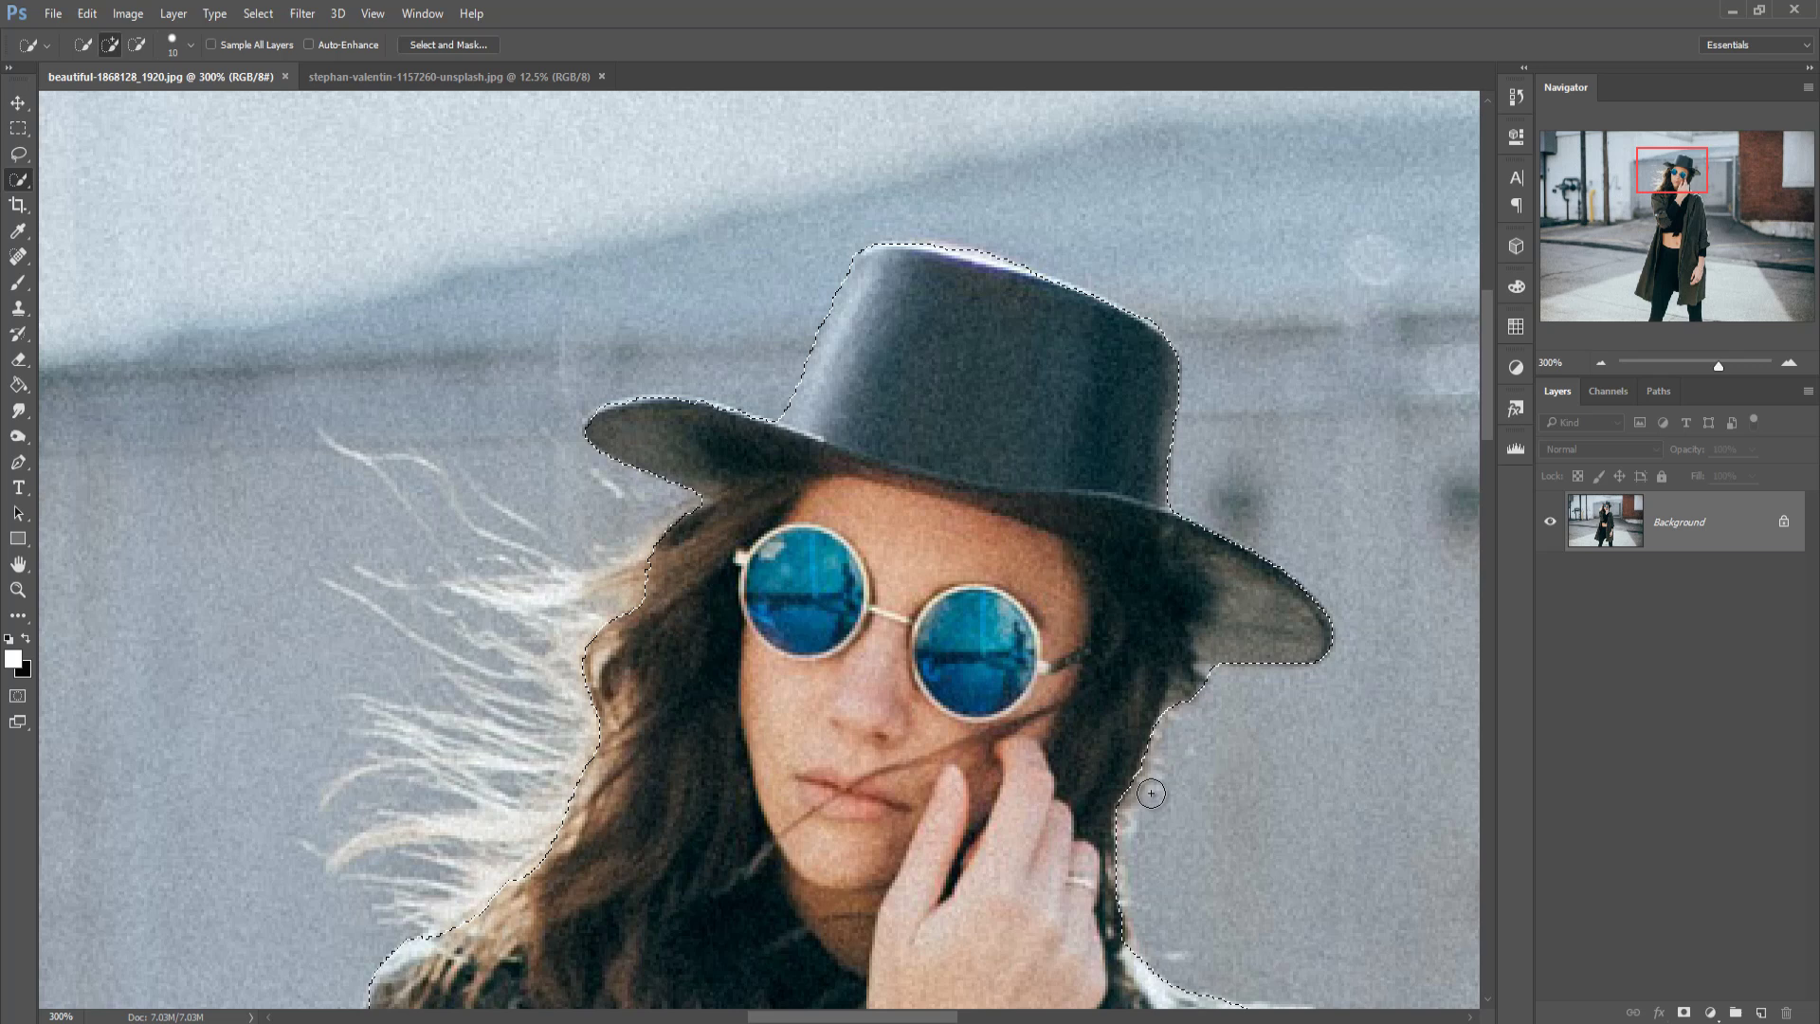
# Add the collar tip, the lower coat and the edge beside the forearm to the selection
pyautogui.moveTo(1151, 794); pyautogui.dragTo(792, 189)
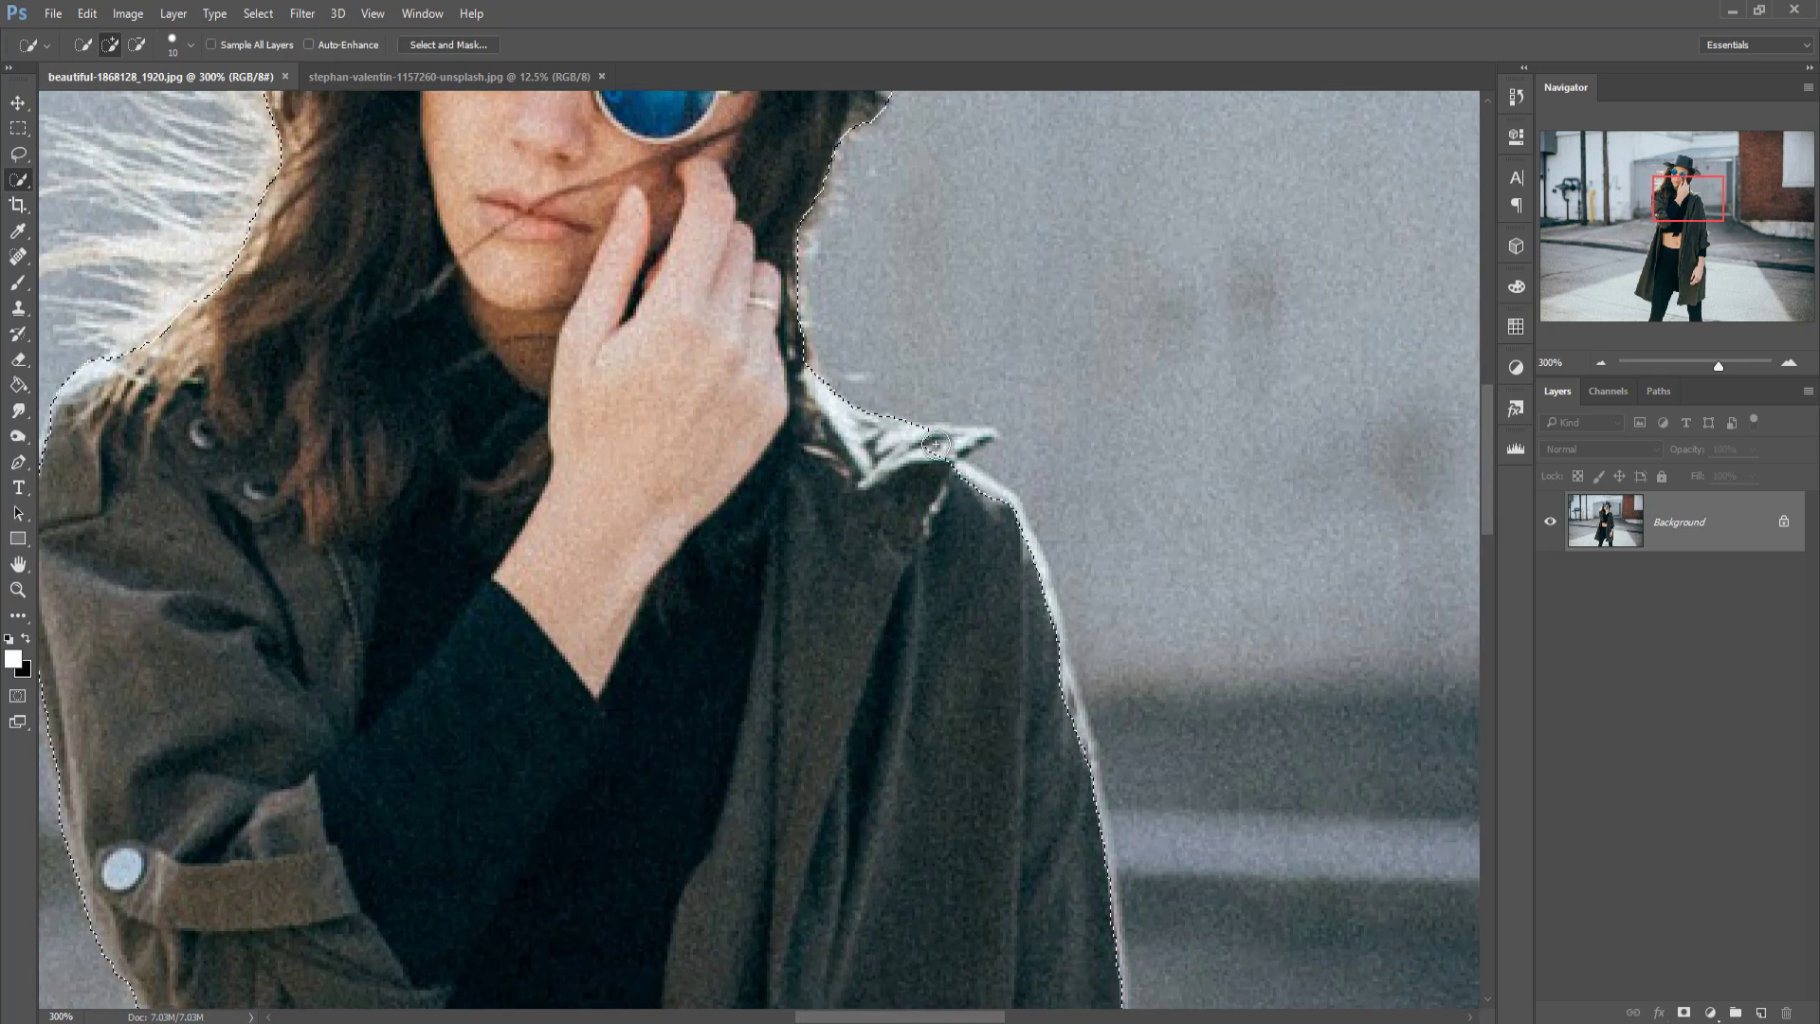
pyautogui.moveTo(935, 443); pyautogui.dragTo(982, 438)
pyautogui.moveTo(949, 543)
pyautogui.mouseDown()
pyautogui.moveTo(877, 359)
pyautogui.moveTo(879, 295)
pyautogui.moveTo(915, 311)
pyautogui.moveTo(966, 400)
pyautogui.moveTo(1021, 628)
pyautogui.mouseUp()
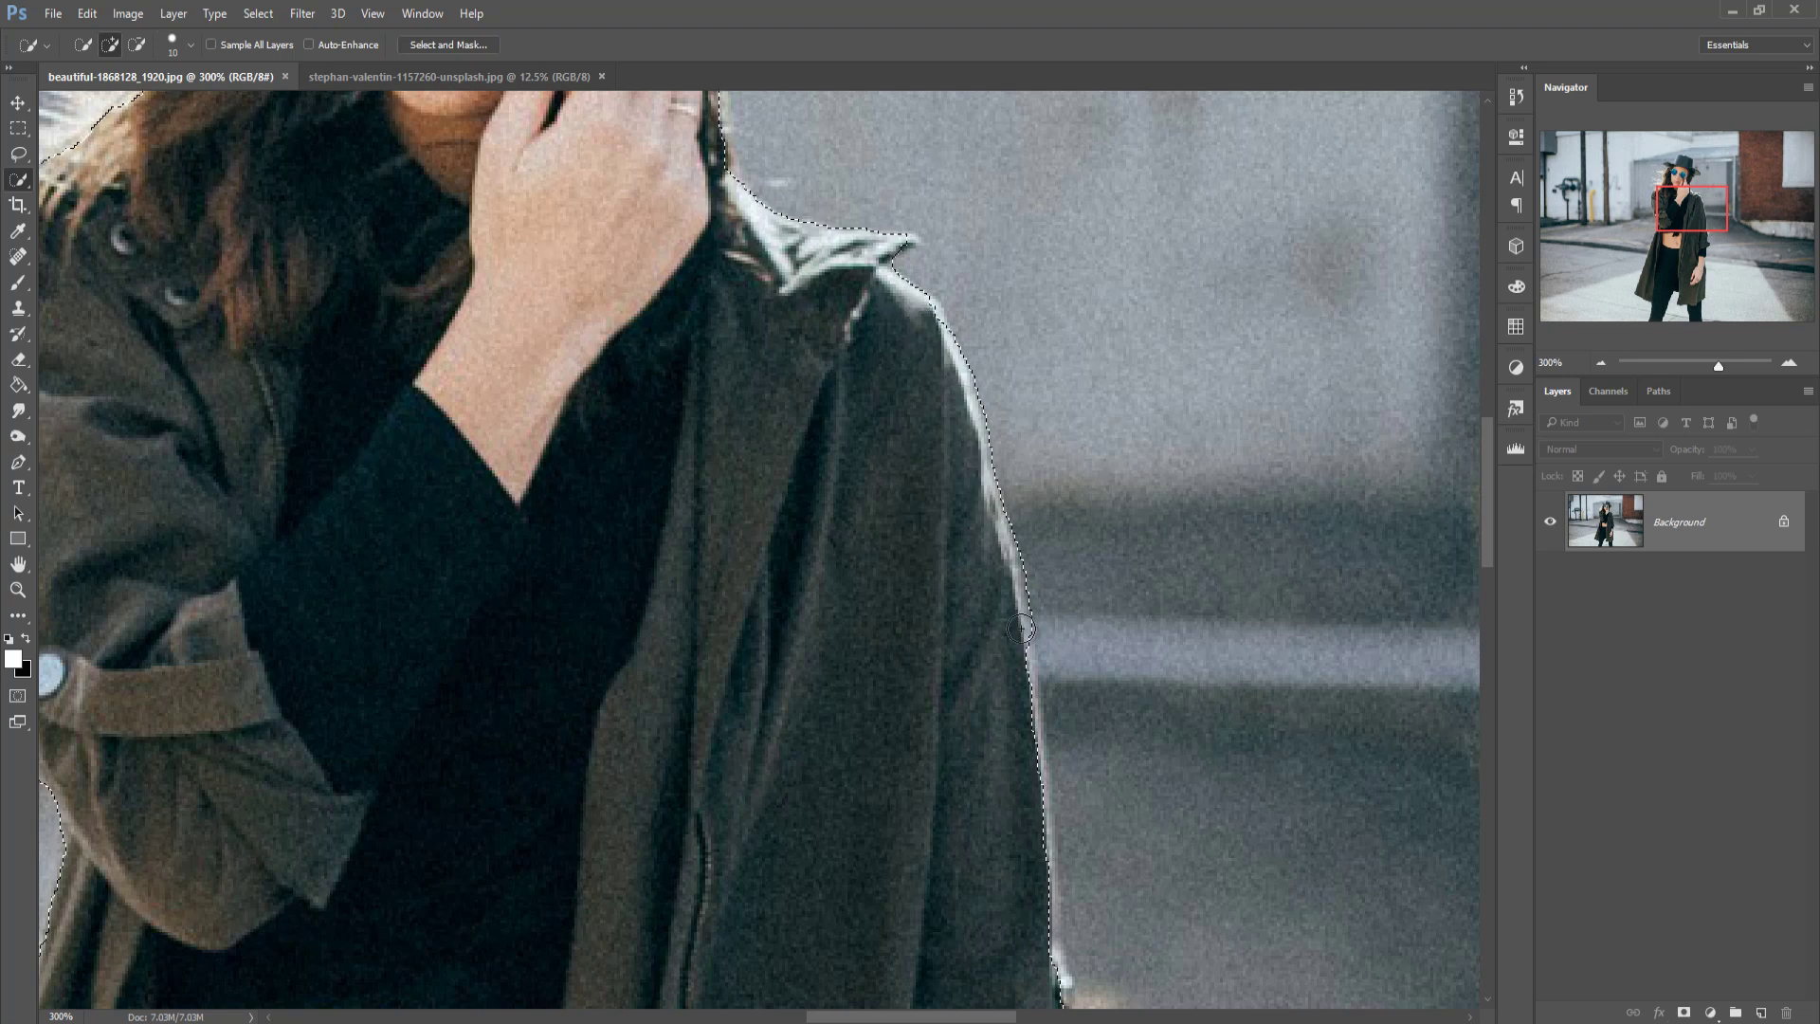
pyautogui.moveTo(954, 821)
pyautogui.mouseDown()
pyautogui.moveTo(882, 250)
pyautogui.moveTo(883, 232)
pyautogui.moveTo(950, 205)
pyautogui.moveTo(974, 493)
pyautogui.mouseUp()
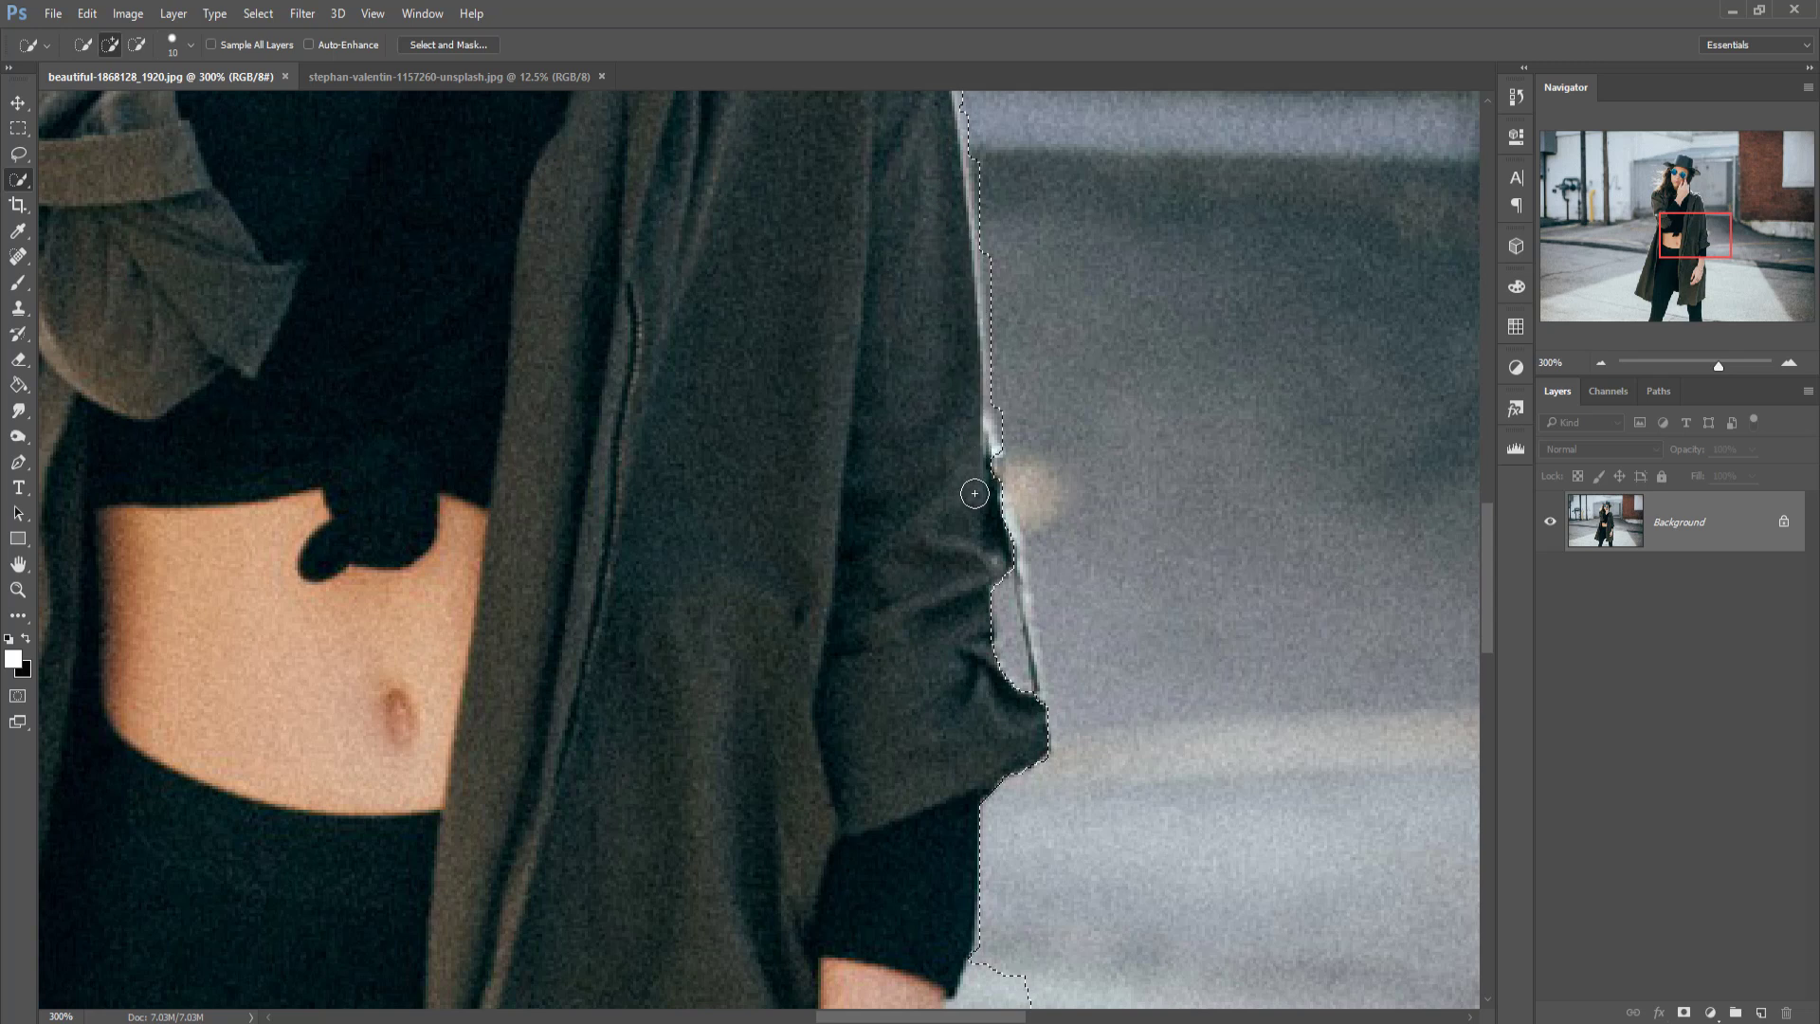
pyautogui.moveTo(926, 568); pyautogui.dragTo(995, 276)
pyautogui.click(1095, 701)
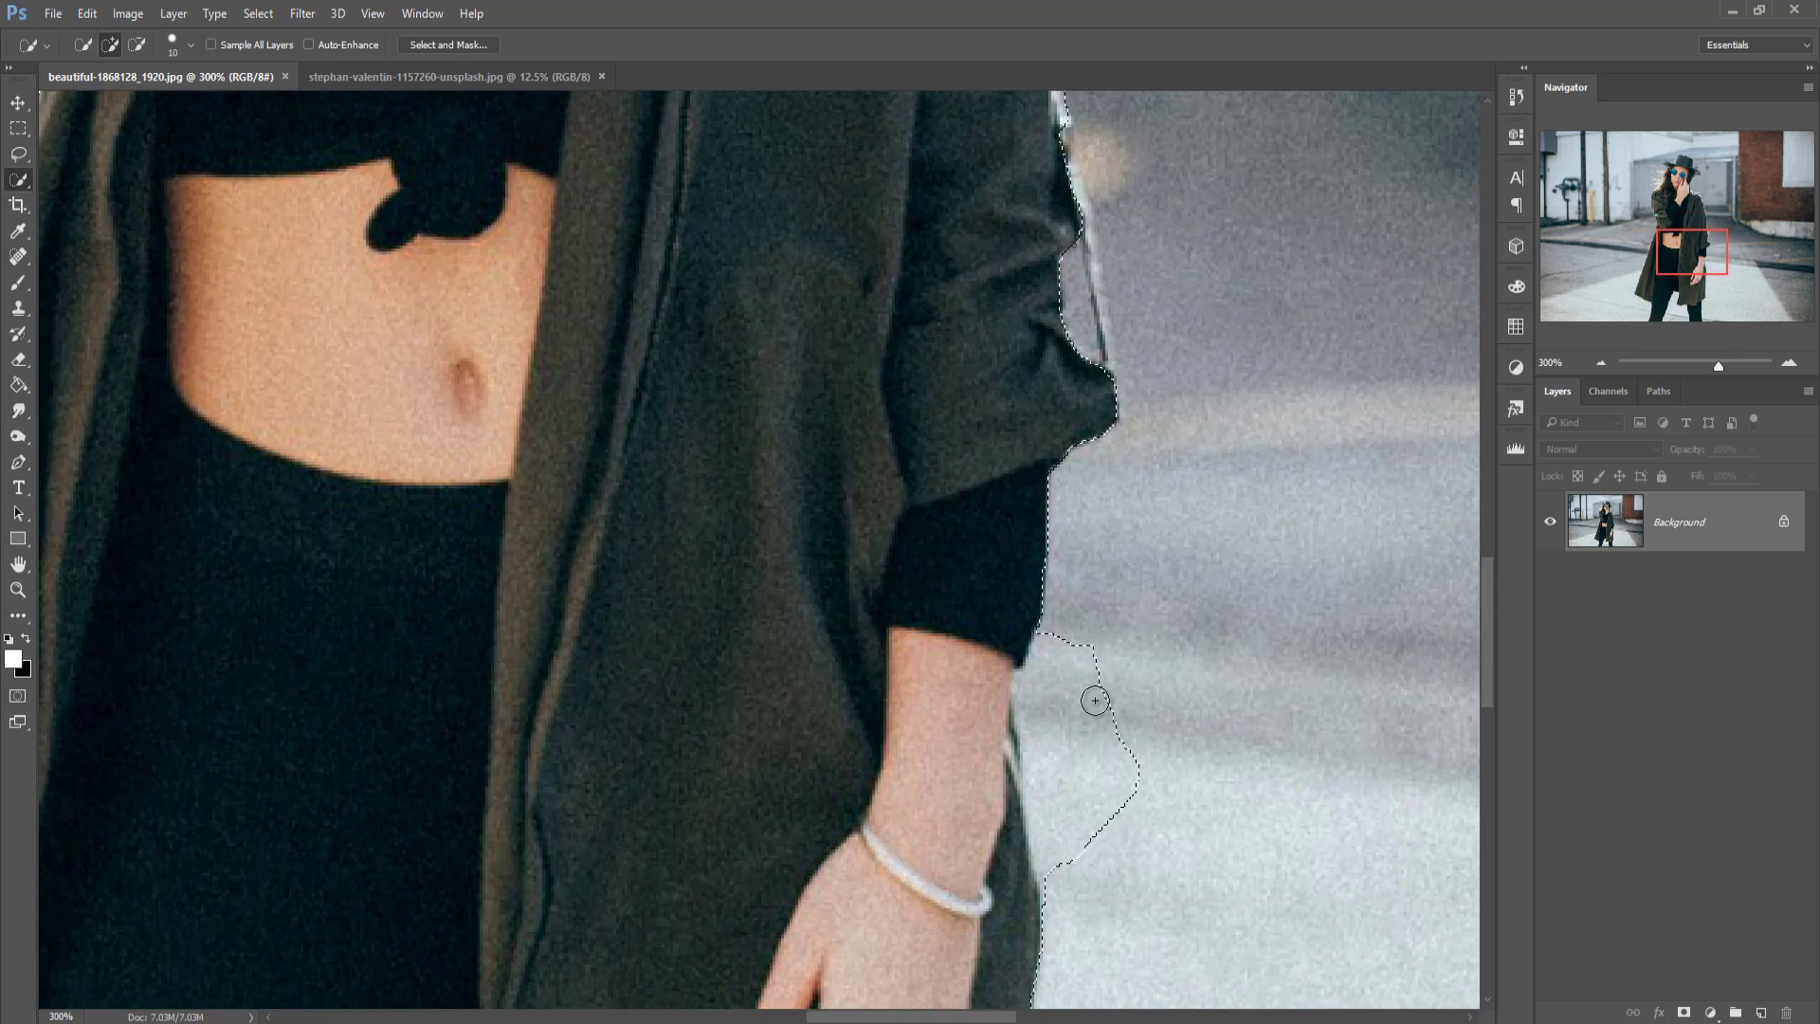
# Subtract the background beside the forearm, check the coat hem, and zoom out to the whole photo
pyautogui.click(137, 45)
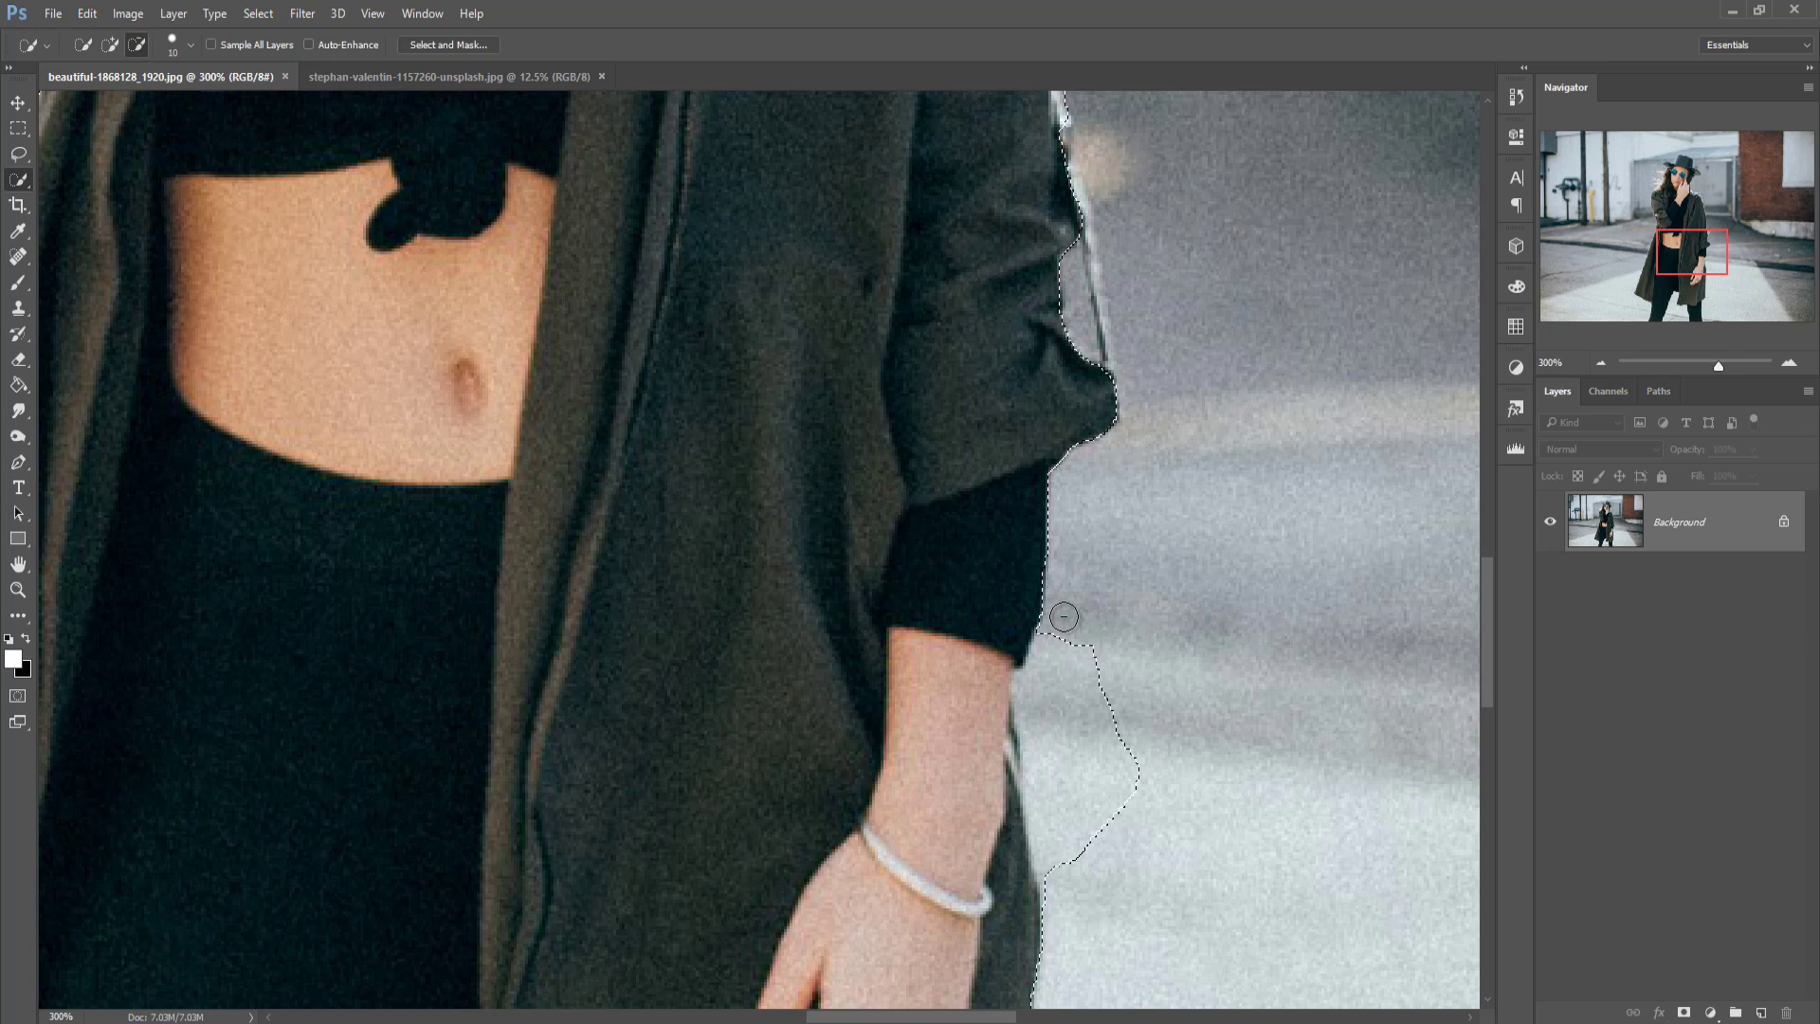
pyautogui.moveTo(1064, 617)
pyautogui.mouseDown()
pyautogui.moveTo(1048, 740)
pyautogui.moveTo(1065, 816)
pyautogui.moveTo(1039, 709)
pyautogui.moveTo(1048, 829)
pyautogui.moveTo(1040, 816)
pyautogui.moveTo(1053, 878)
pyautogui.moveTo(1089, 909)
pyautogui.mouseUp()
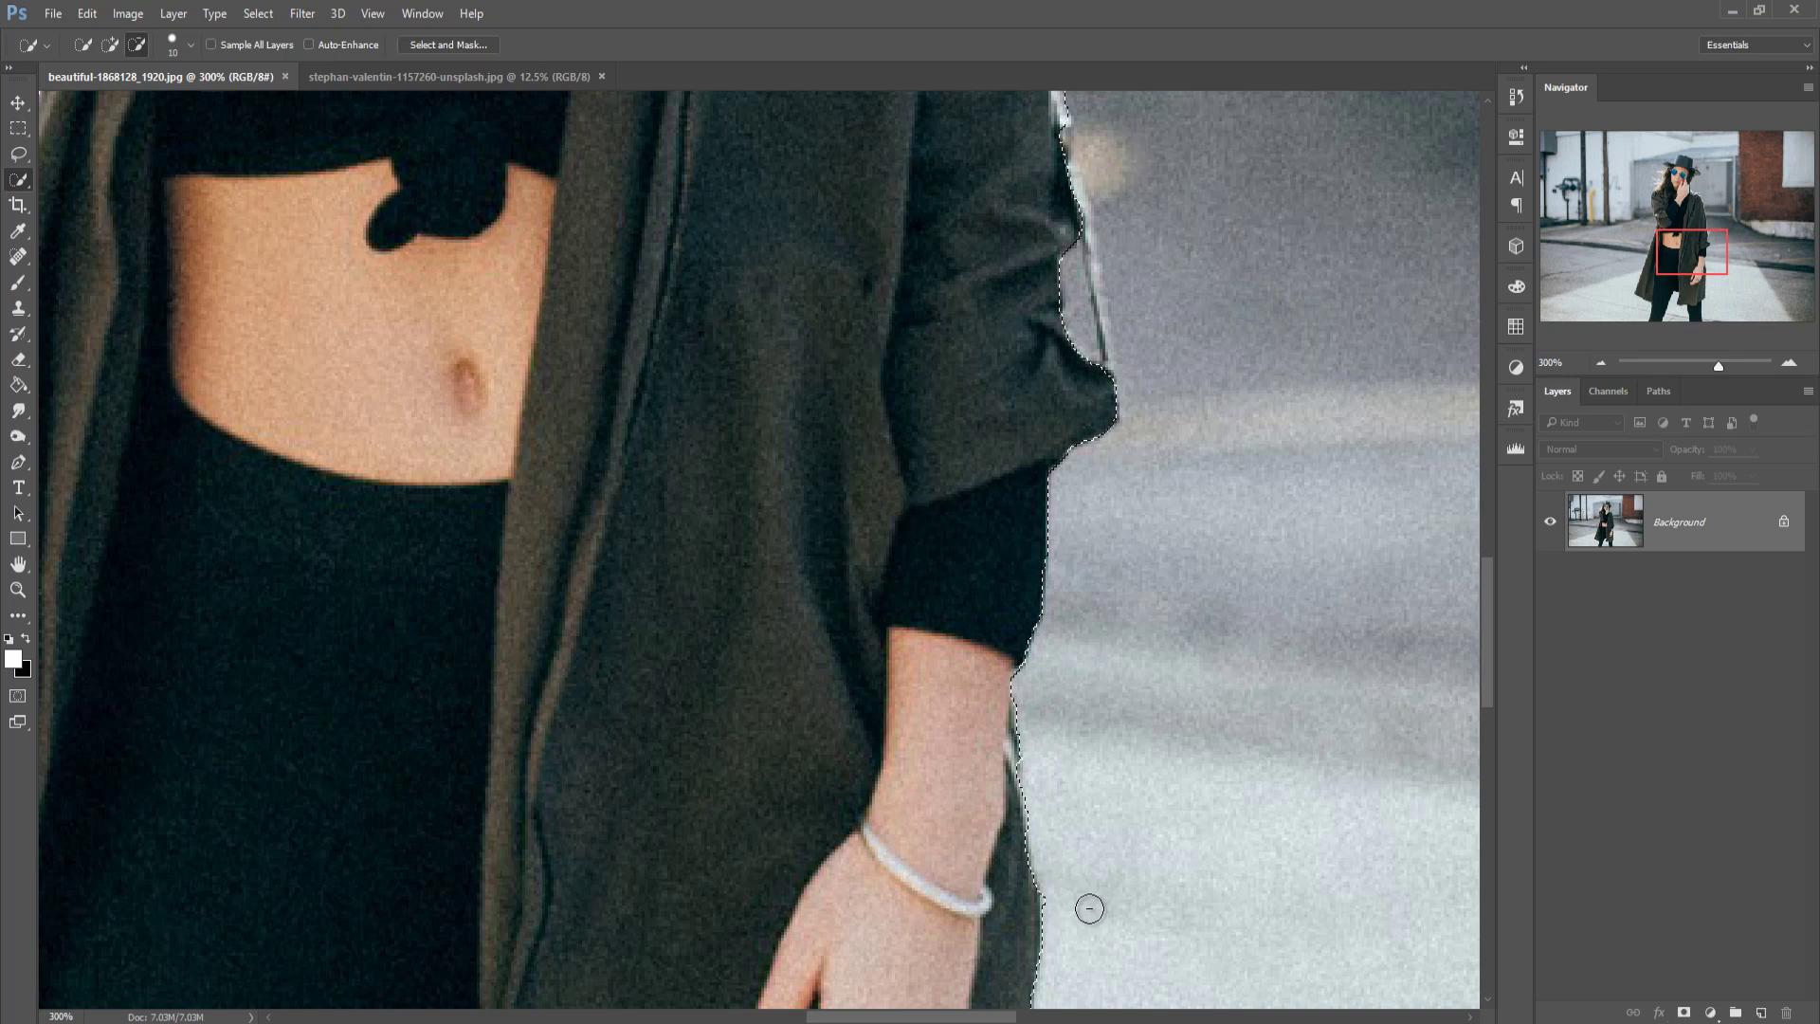
pyautogui.moveTo(1141, 828); pyautogui.dragTo(1207, 236)
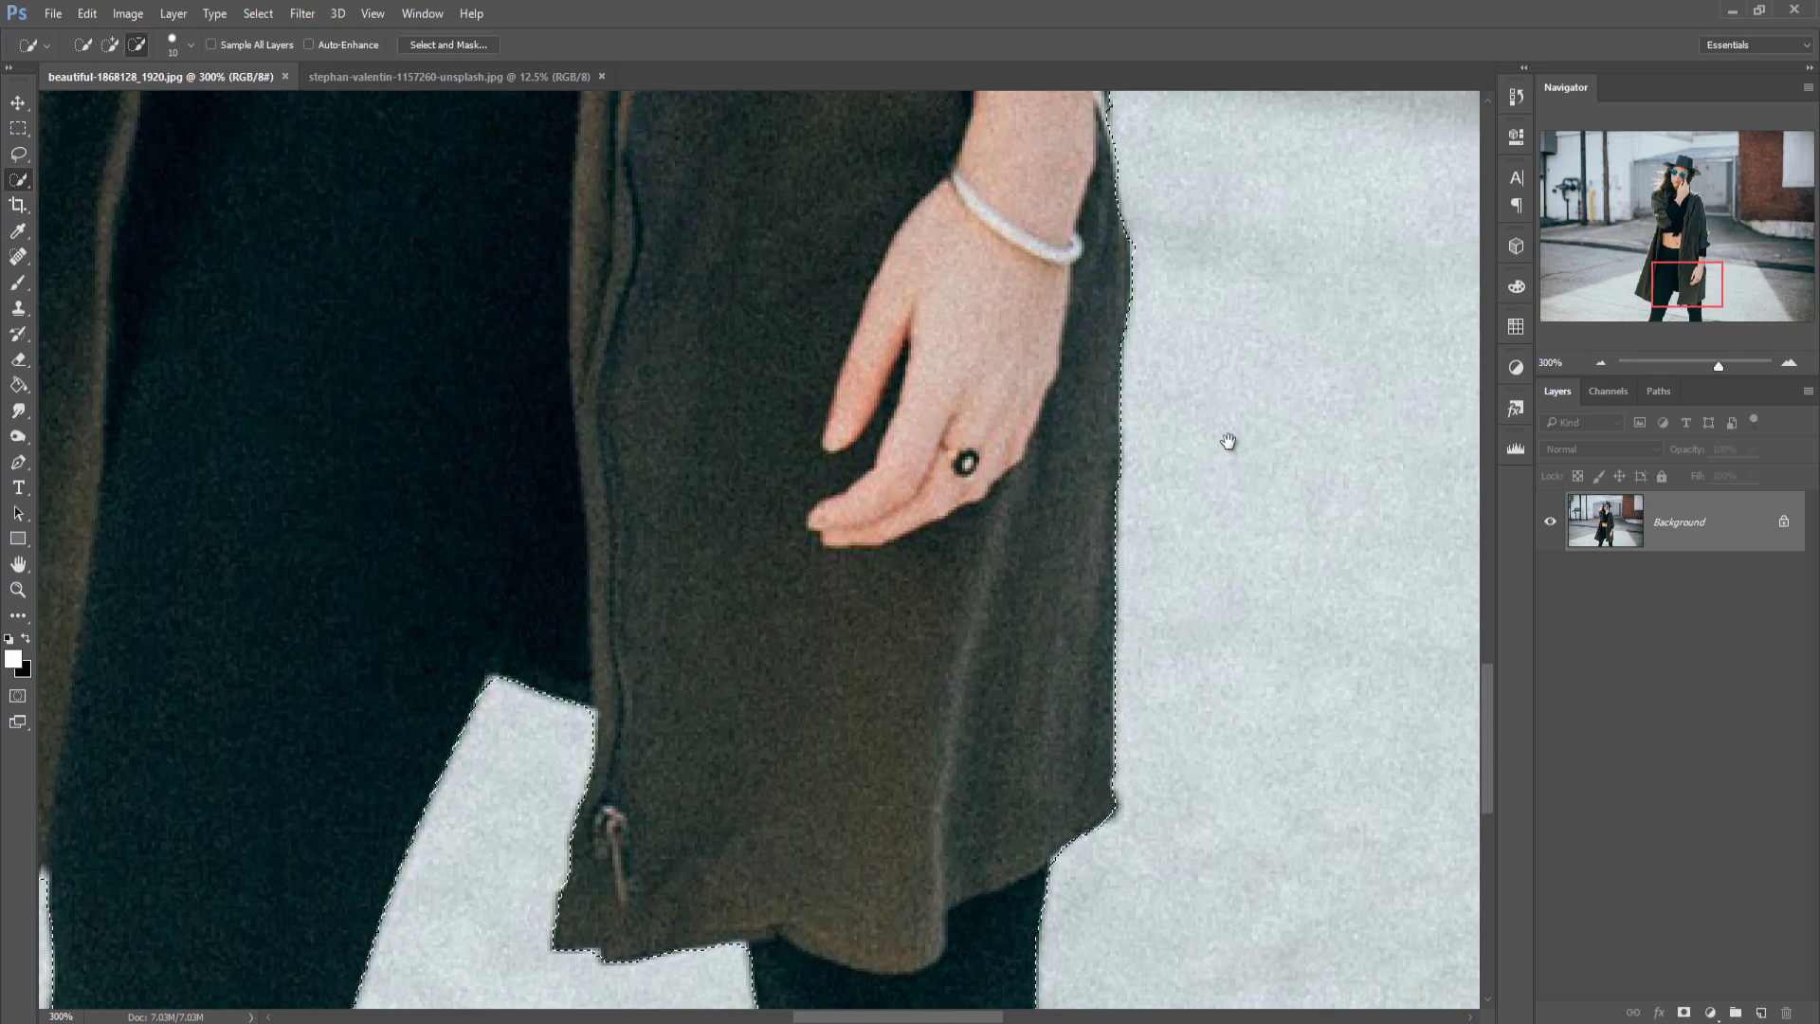
pyautogui.moveTo(1228, 441); pyautogui.dragTo(1195, 475)
pyautogui.hotkey('ctrl', 'd')
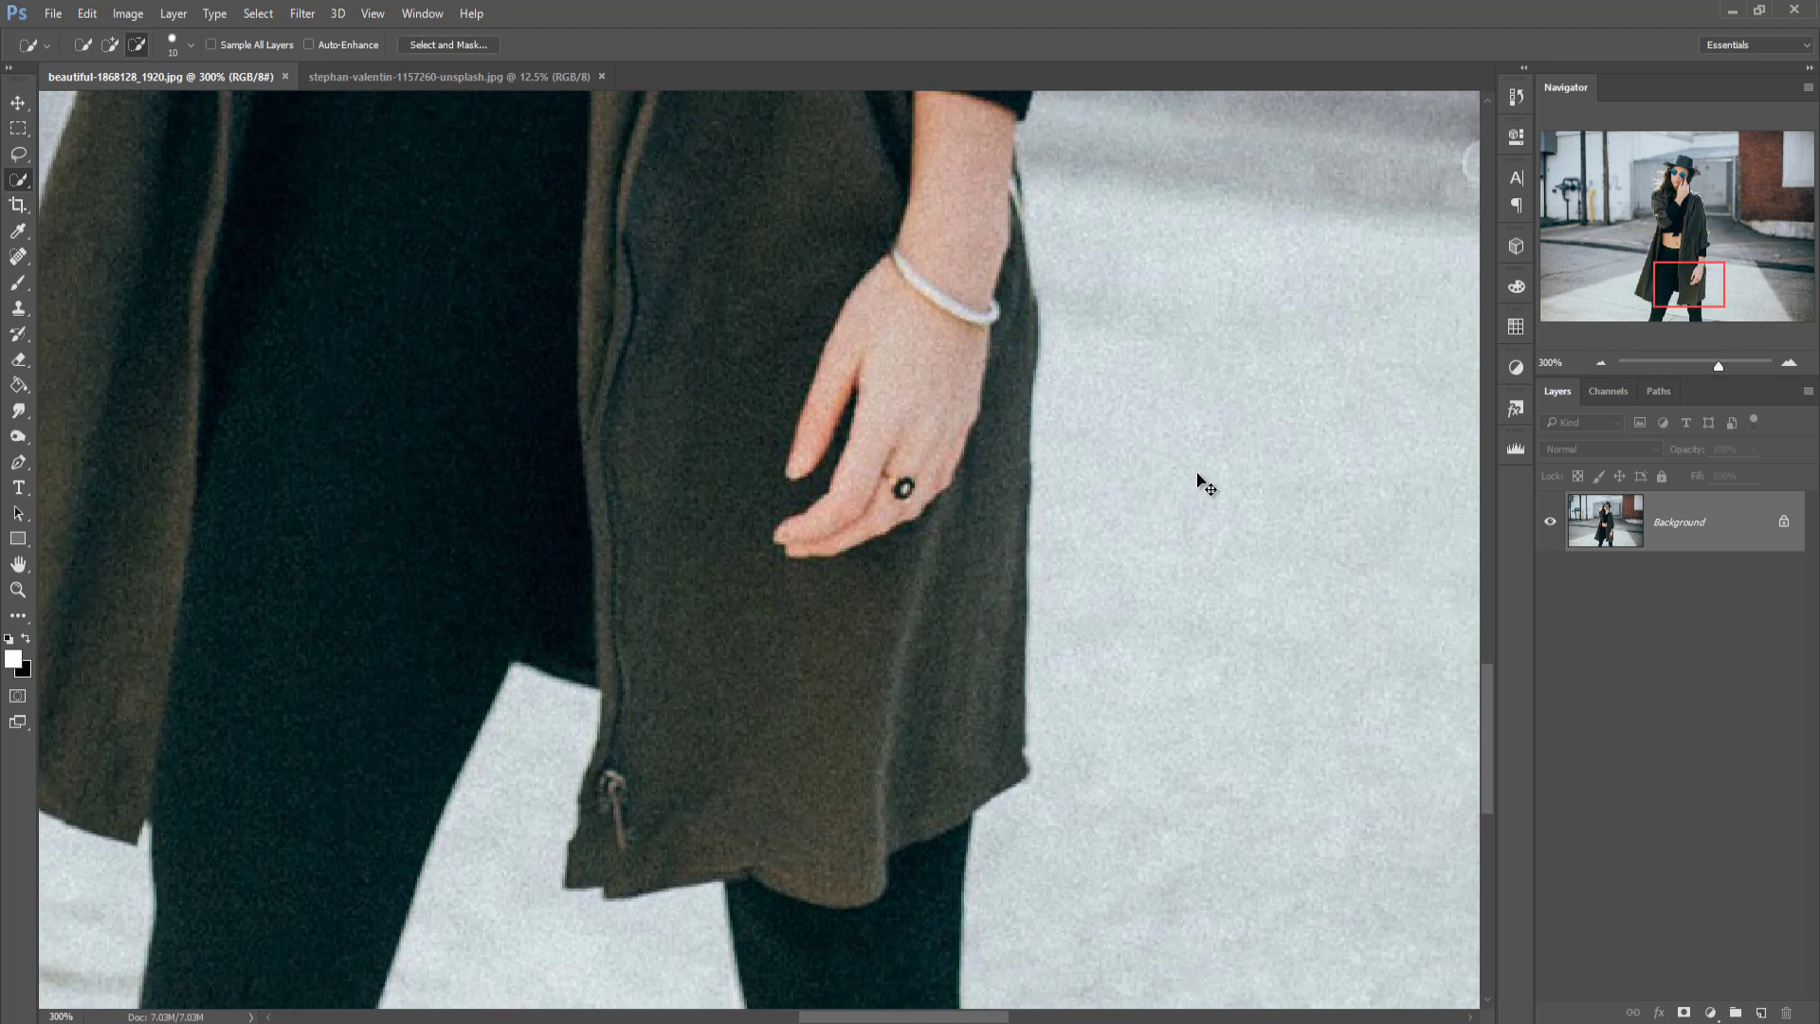
pyautogui.hotkey('ctrl', '-')
pyautogui.hotkey('ctrl', '-')
pyautogui.hotkey('ctrl', '-')
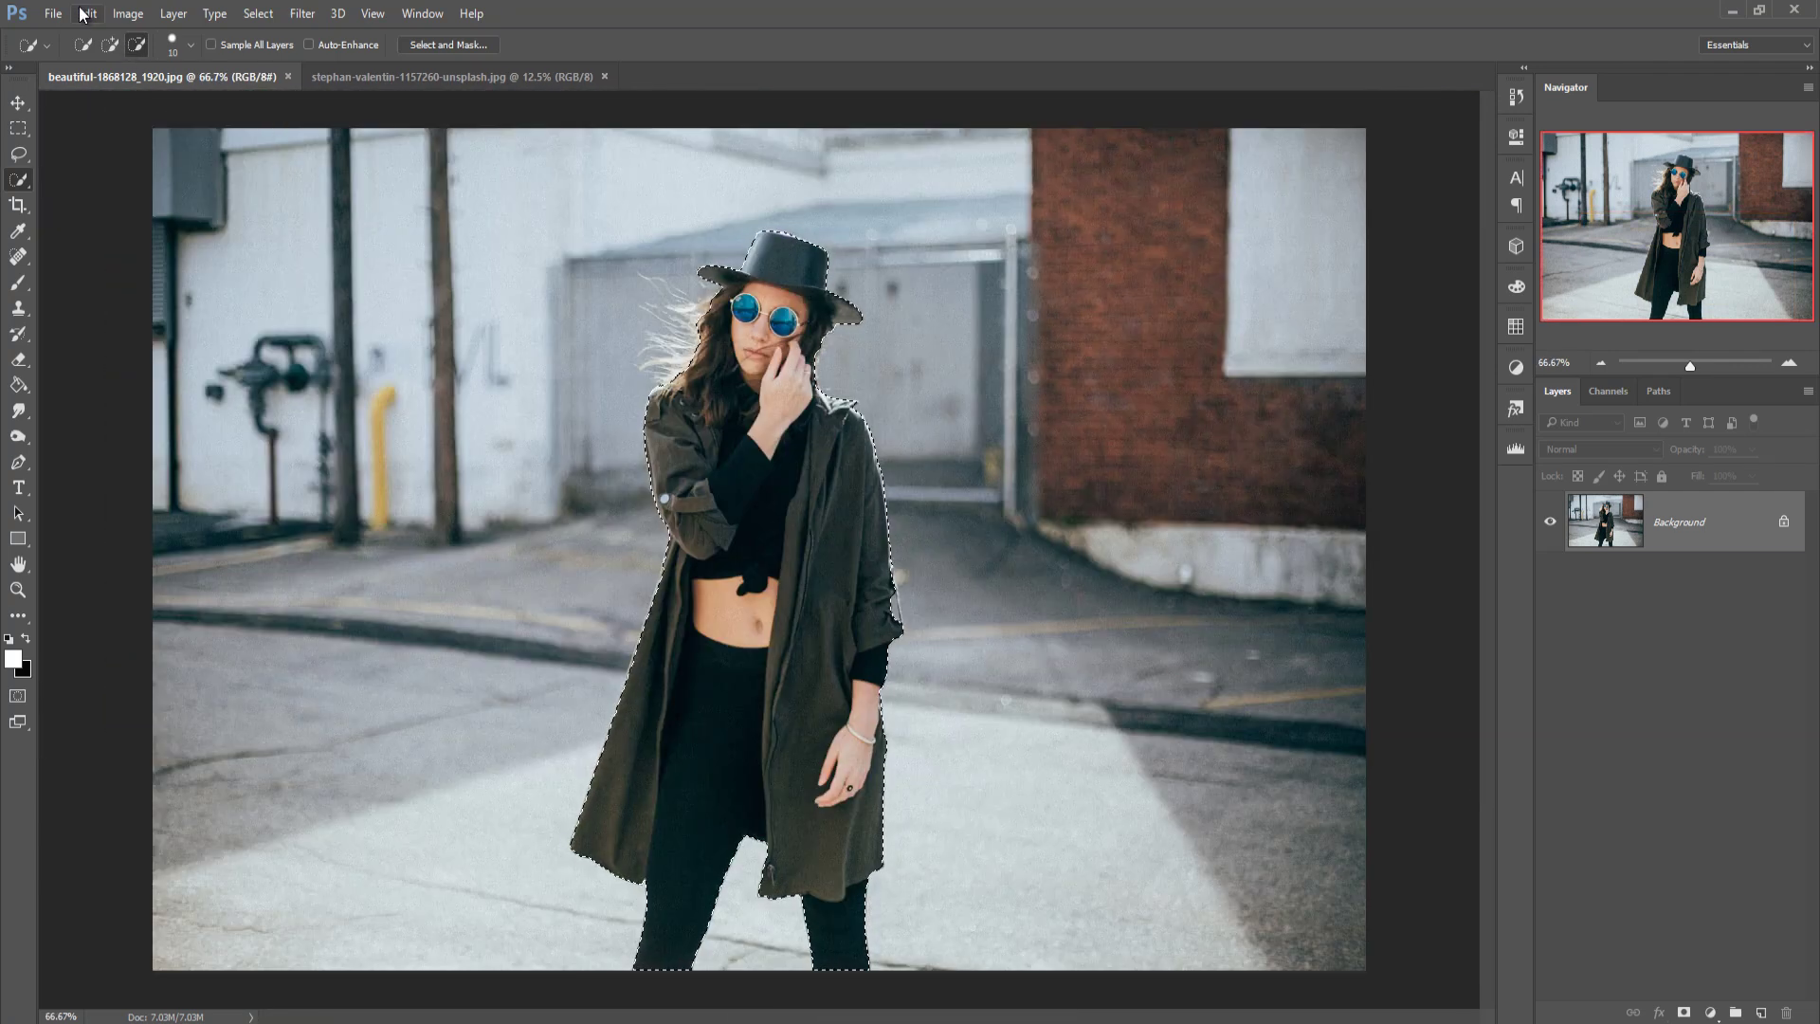
# Create a blank white document from the 1920 px X 1080 px preset via File > New
pyautogui.click(53, 13)
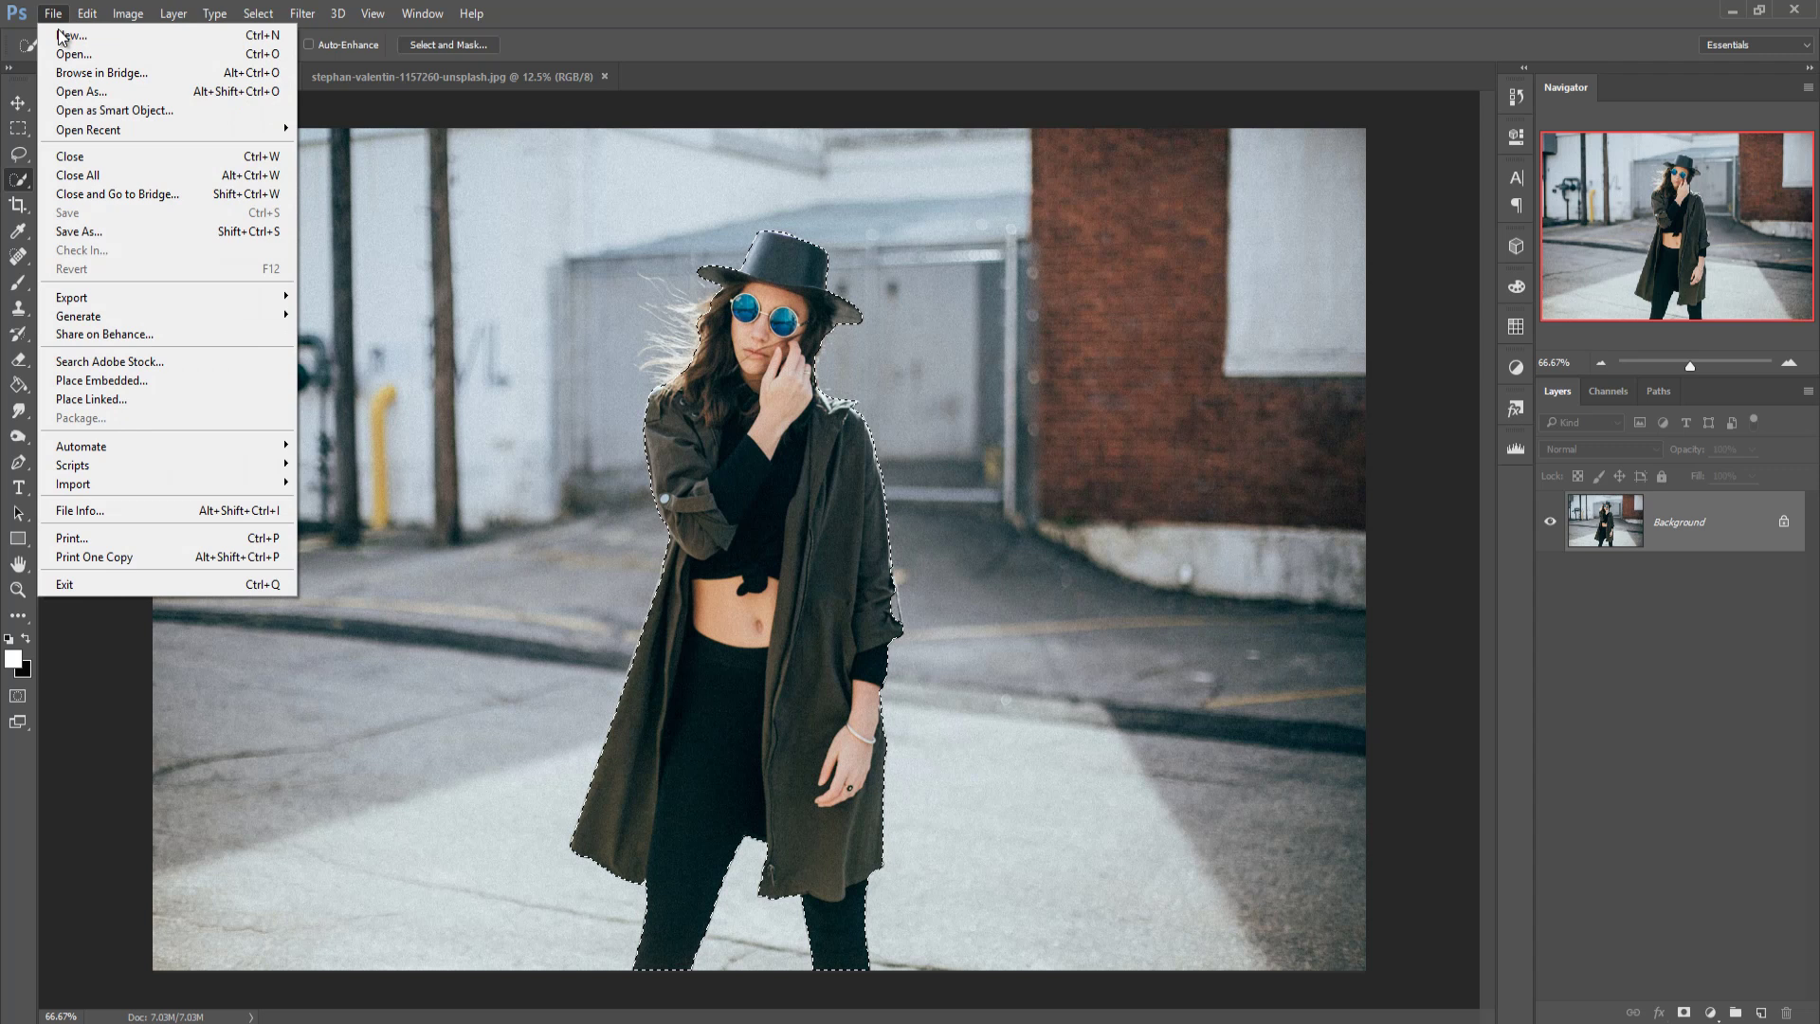
pyautogui.click(57, 28)
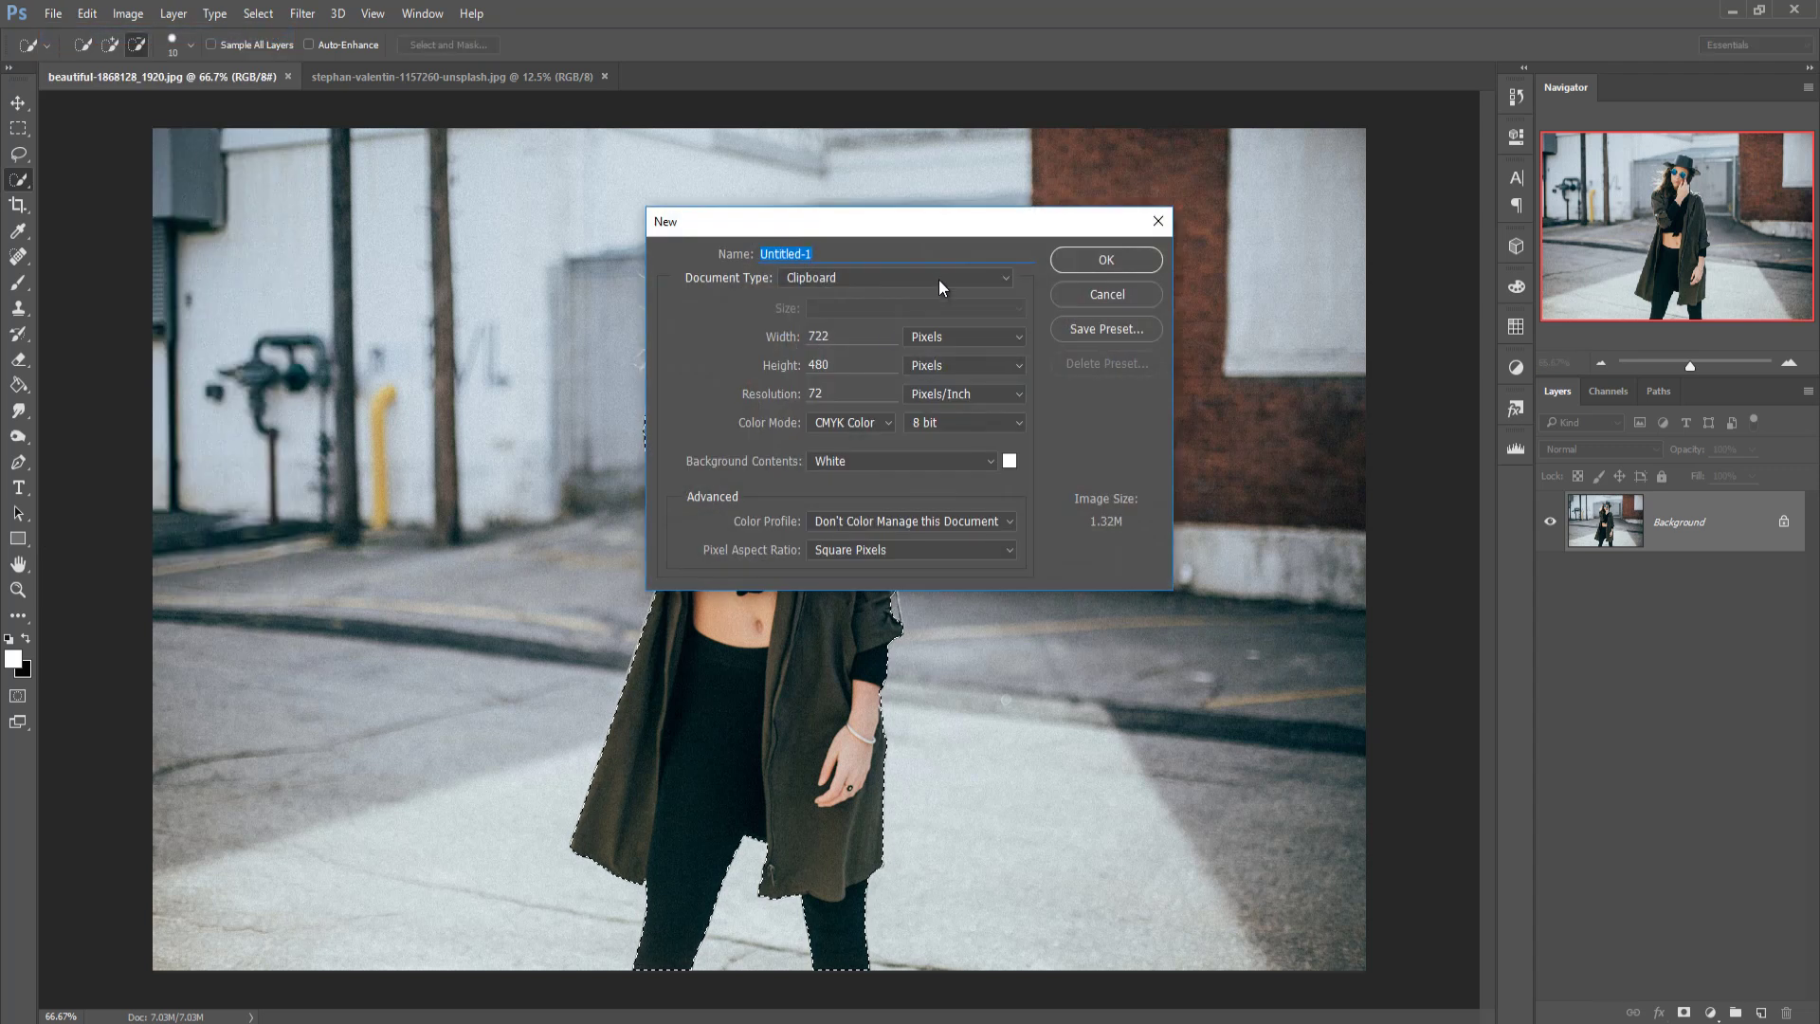
pyautogui.click(939, 278)
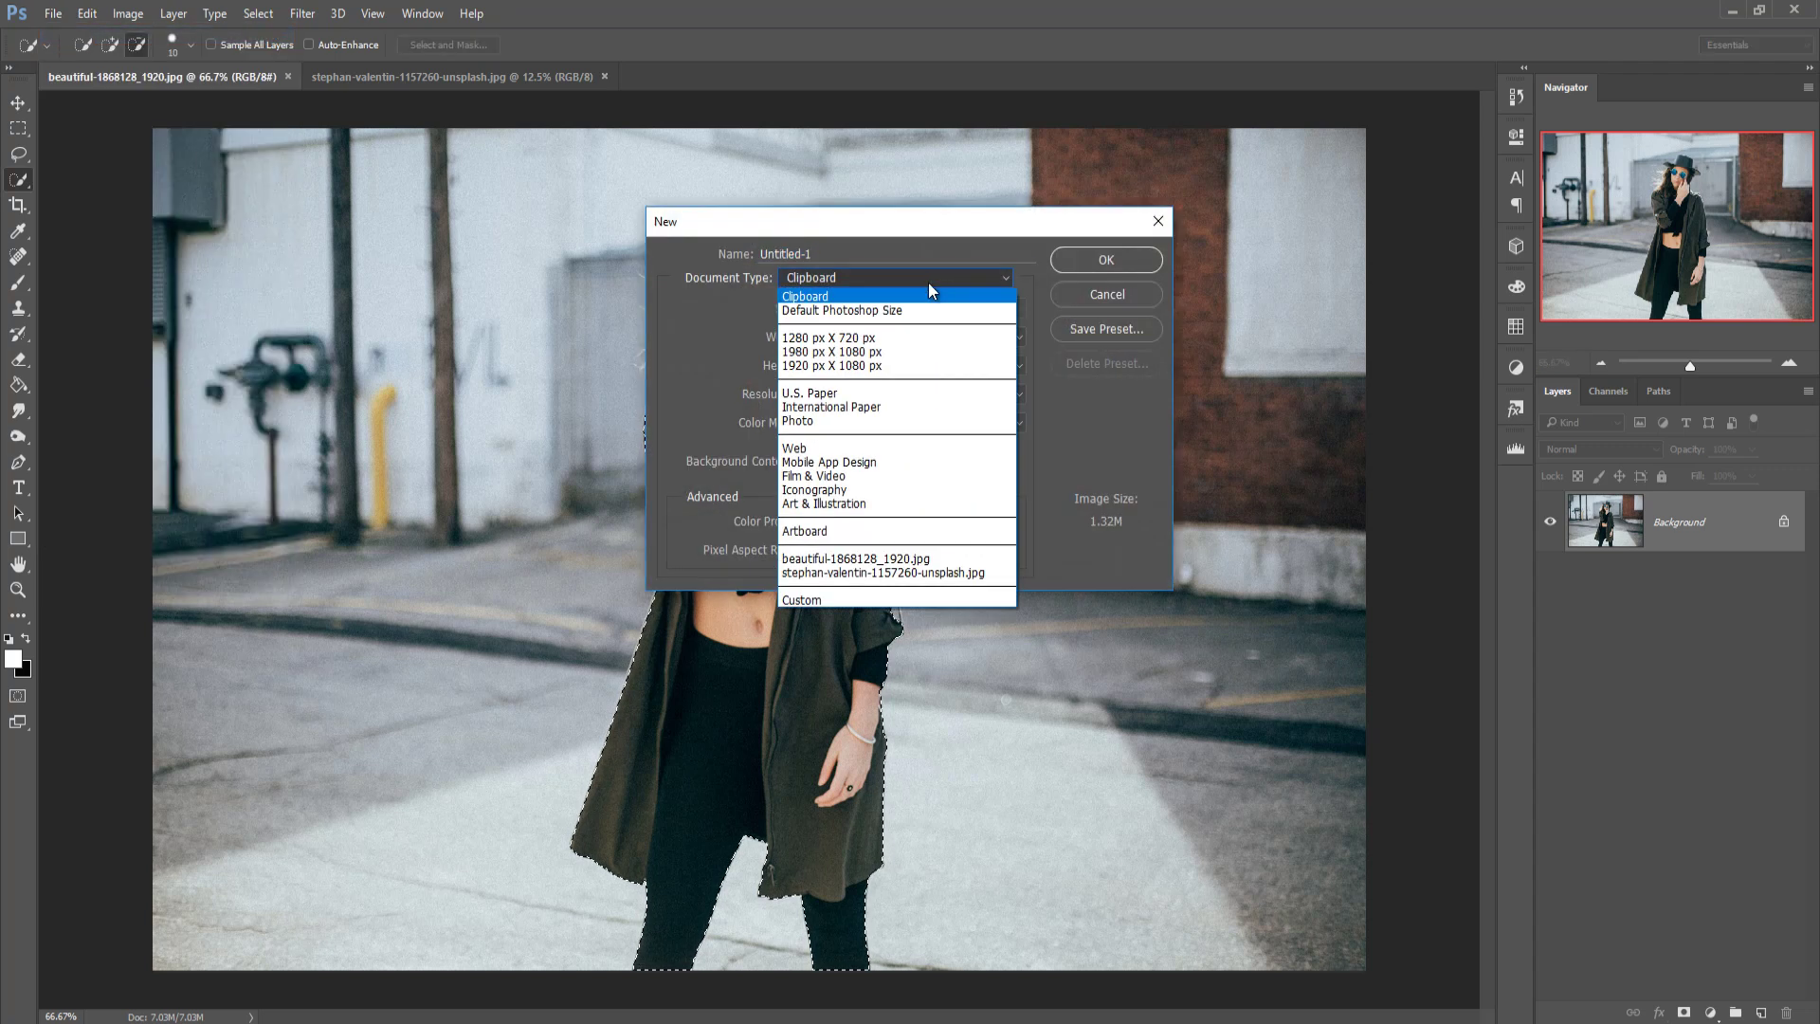
pyautogui.click(844, 364)
pyautogui.click(1102, 260)
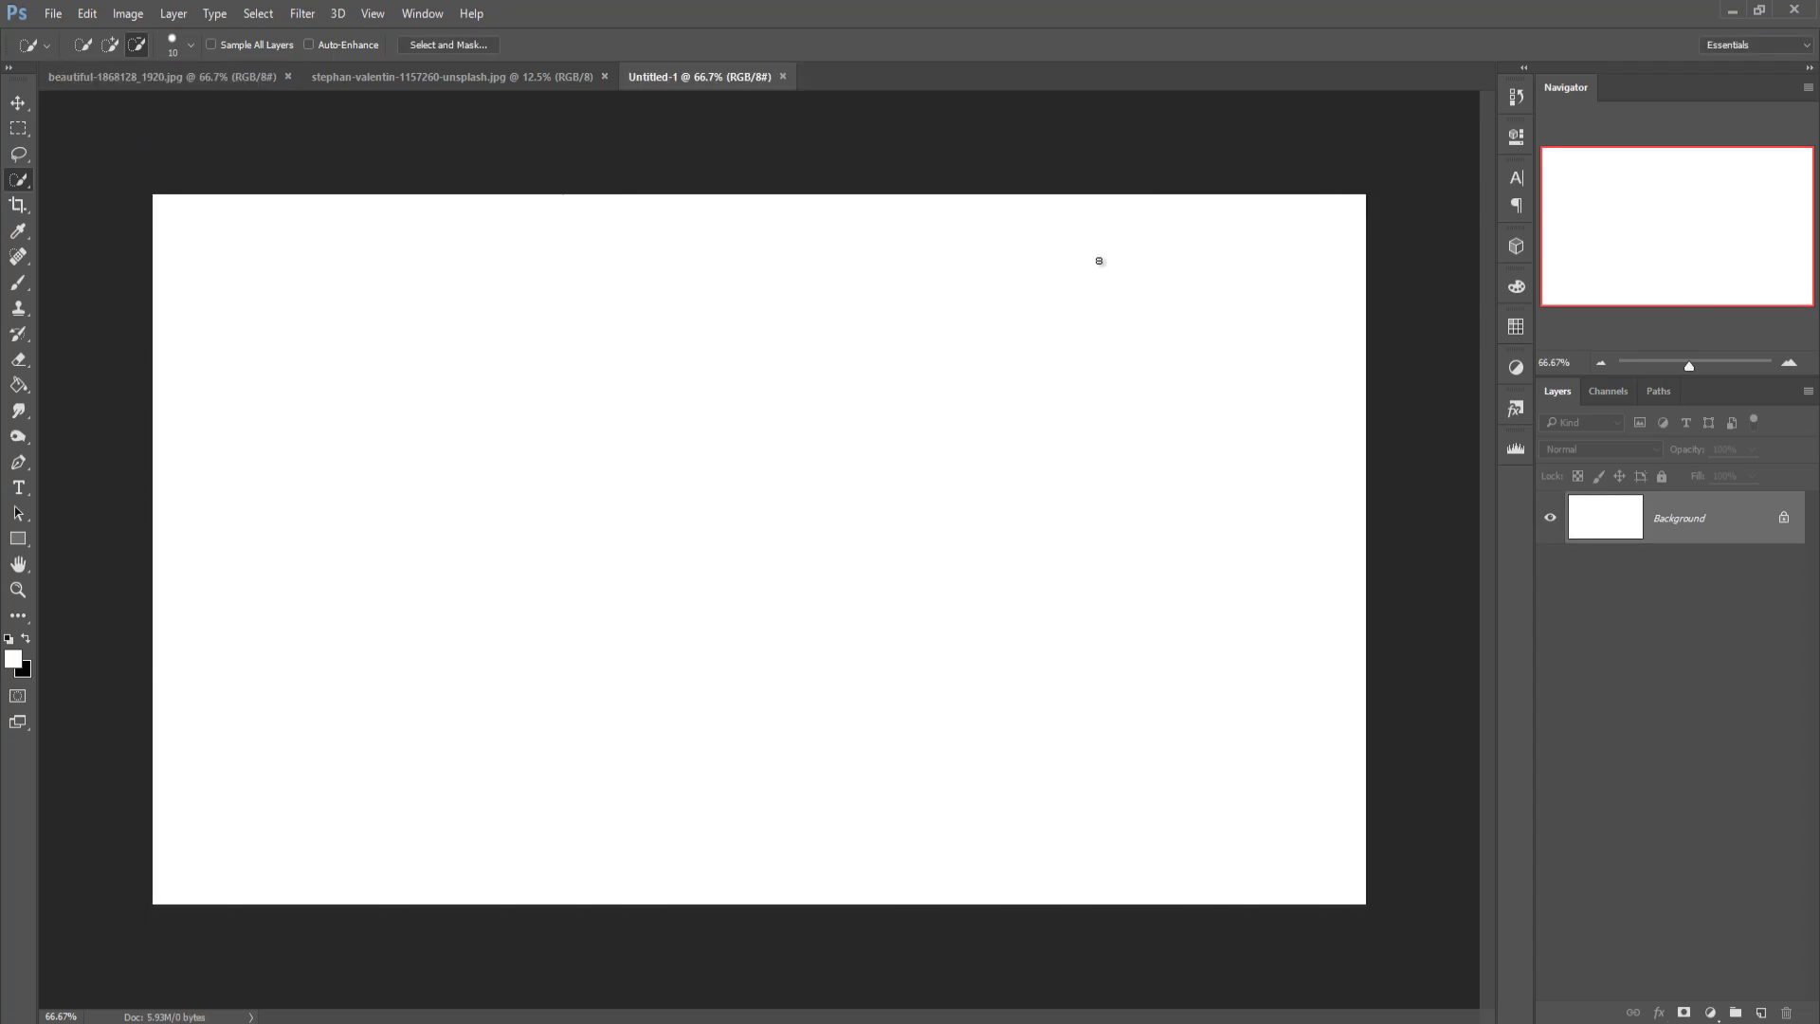
pyautogui.click(18, 102)
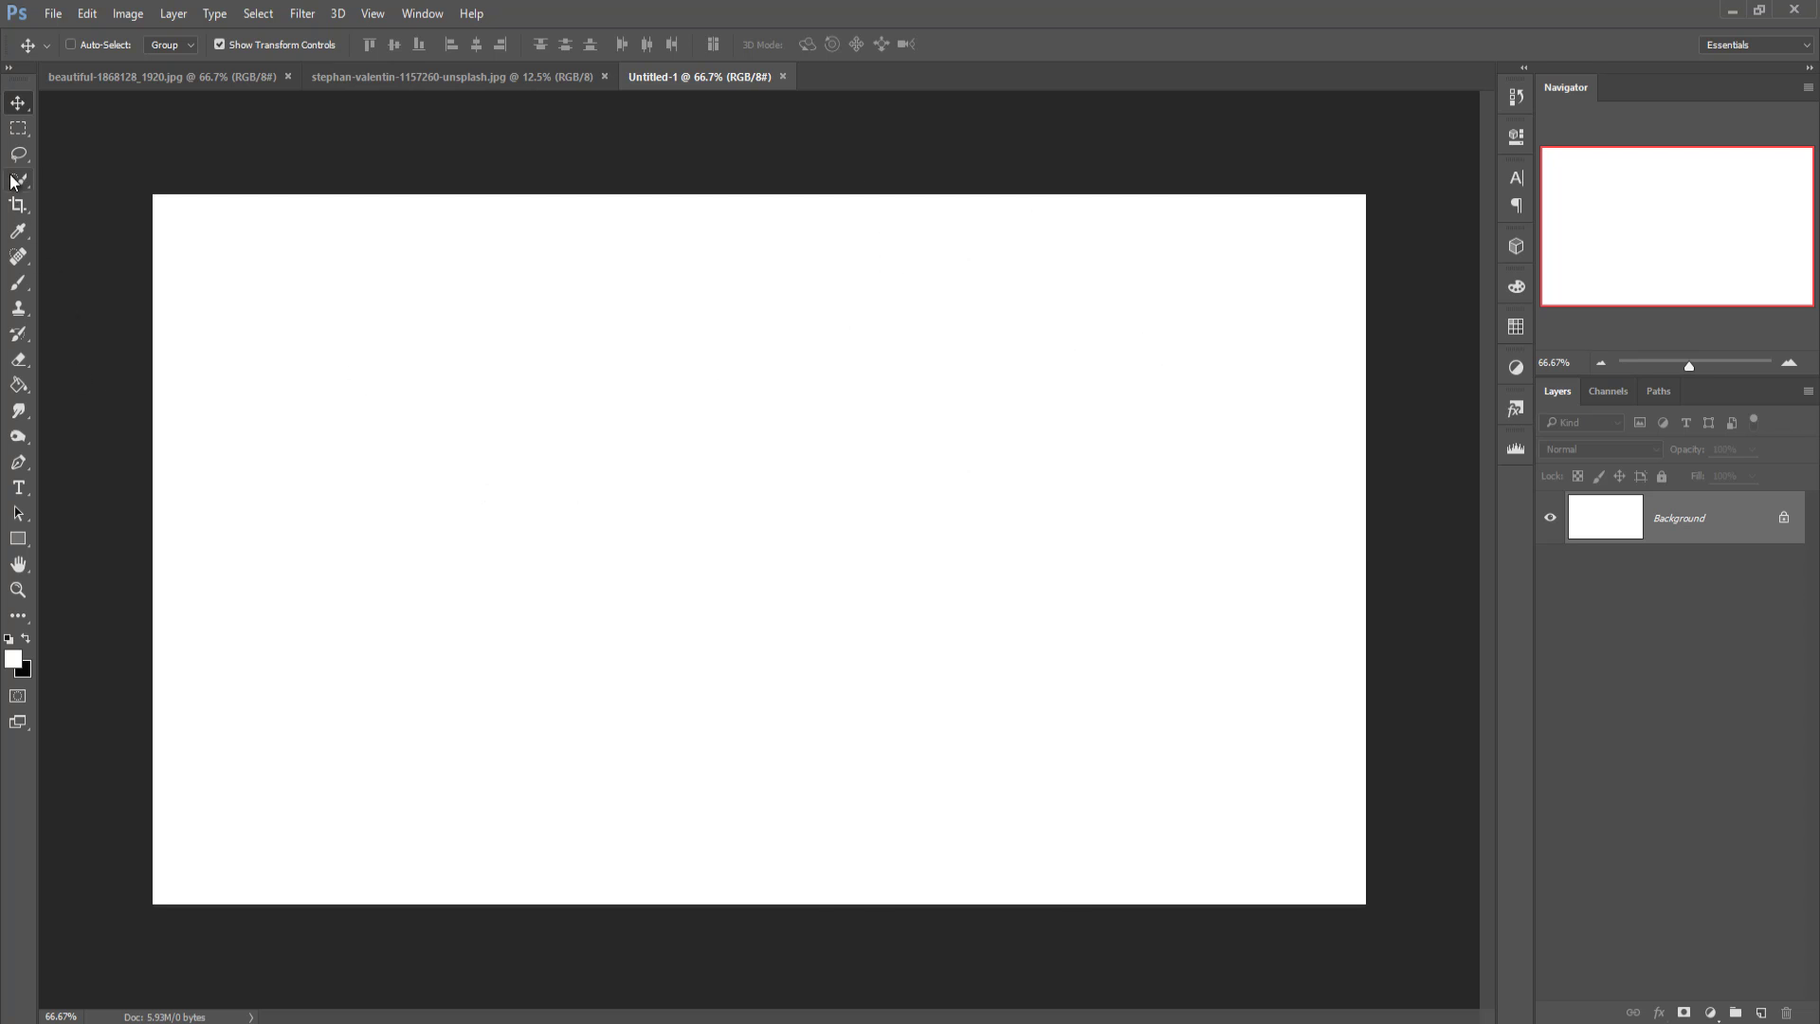
# Crop Untitled-1 by pulling its left edge inward into a nearly square canvas and commit
pyautogui.click(18, 204)
pyautogui.moveTo(152, 549); pyautogui.dragTo(317, 549)
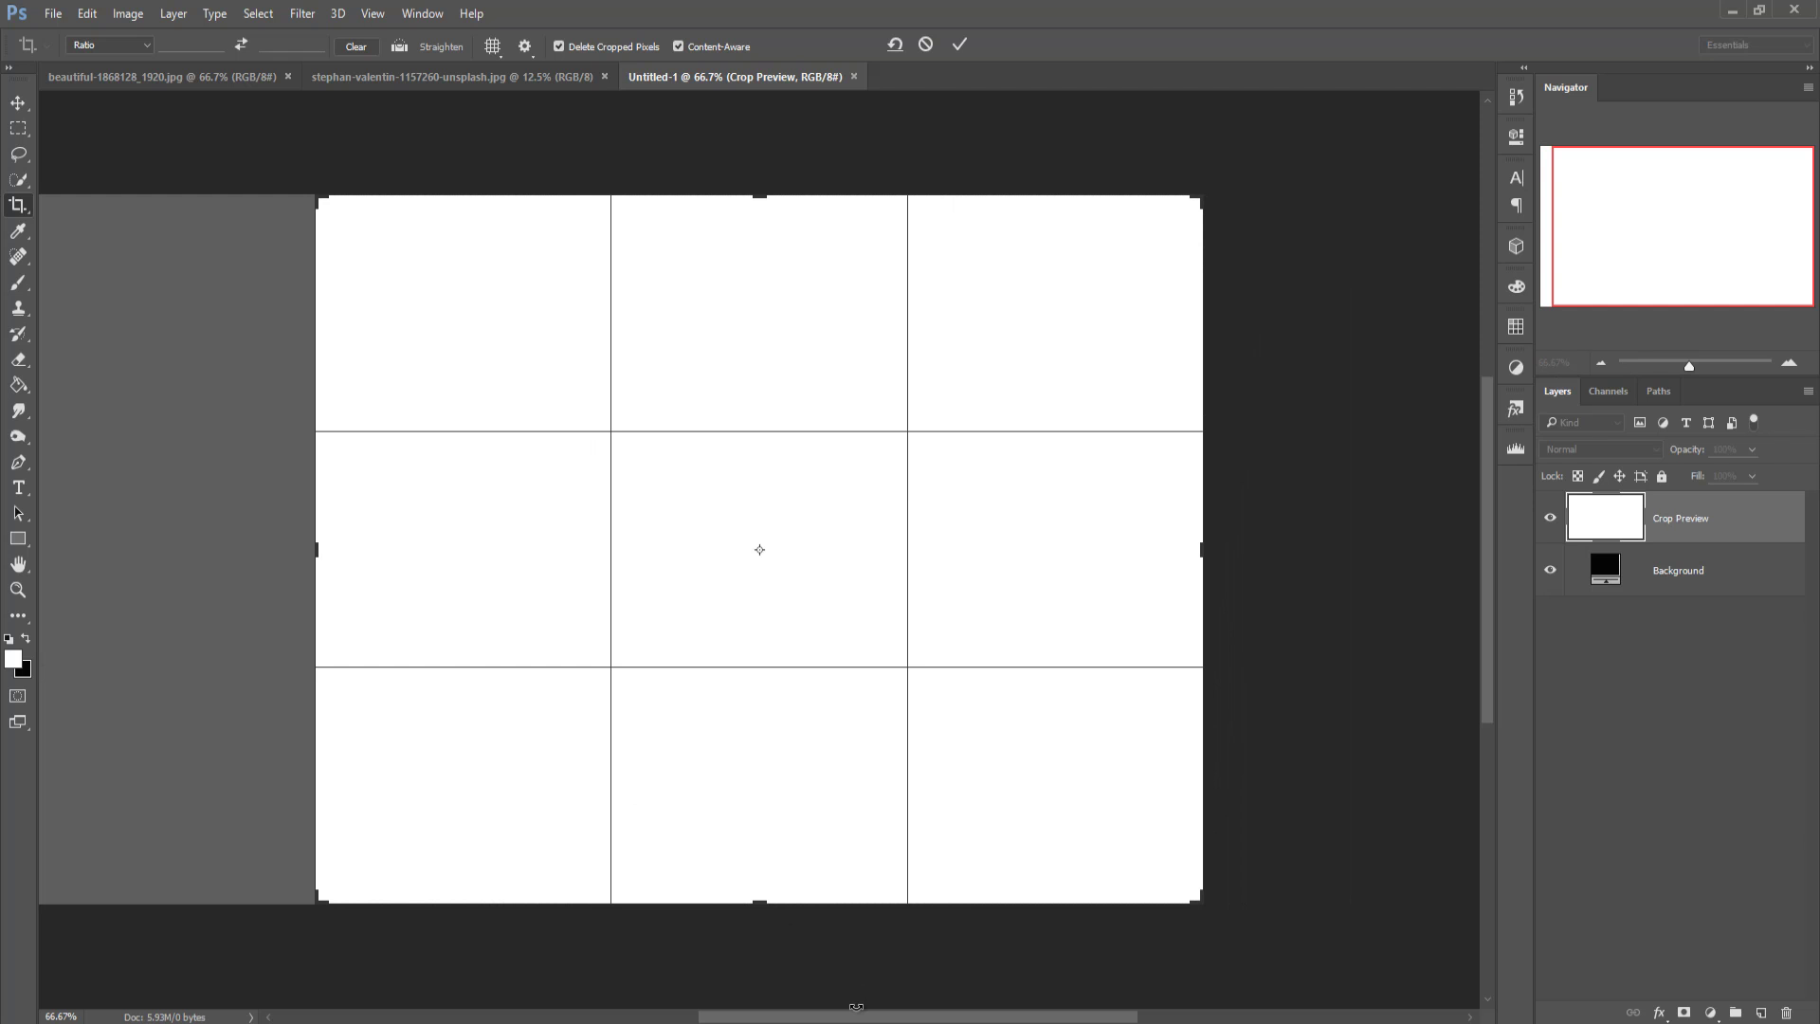
pyautogui.moveTo(851, 1017); pyautogui.dragTo(796, 1018)
pyautogui.moveTo(493, 558); pyautogui.dragTo(535, 558)
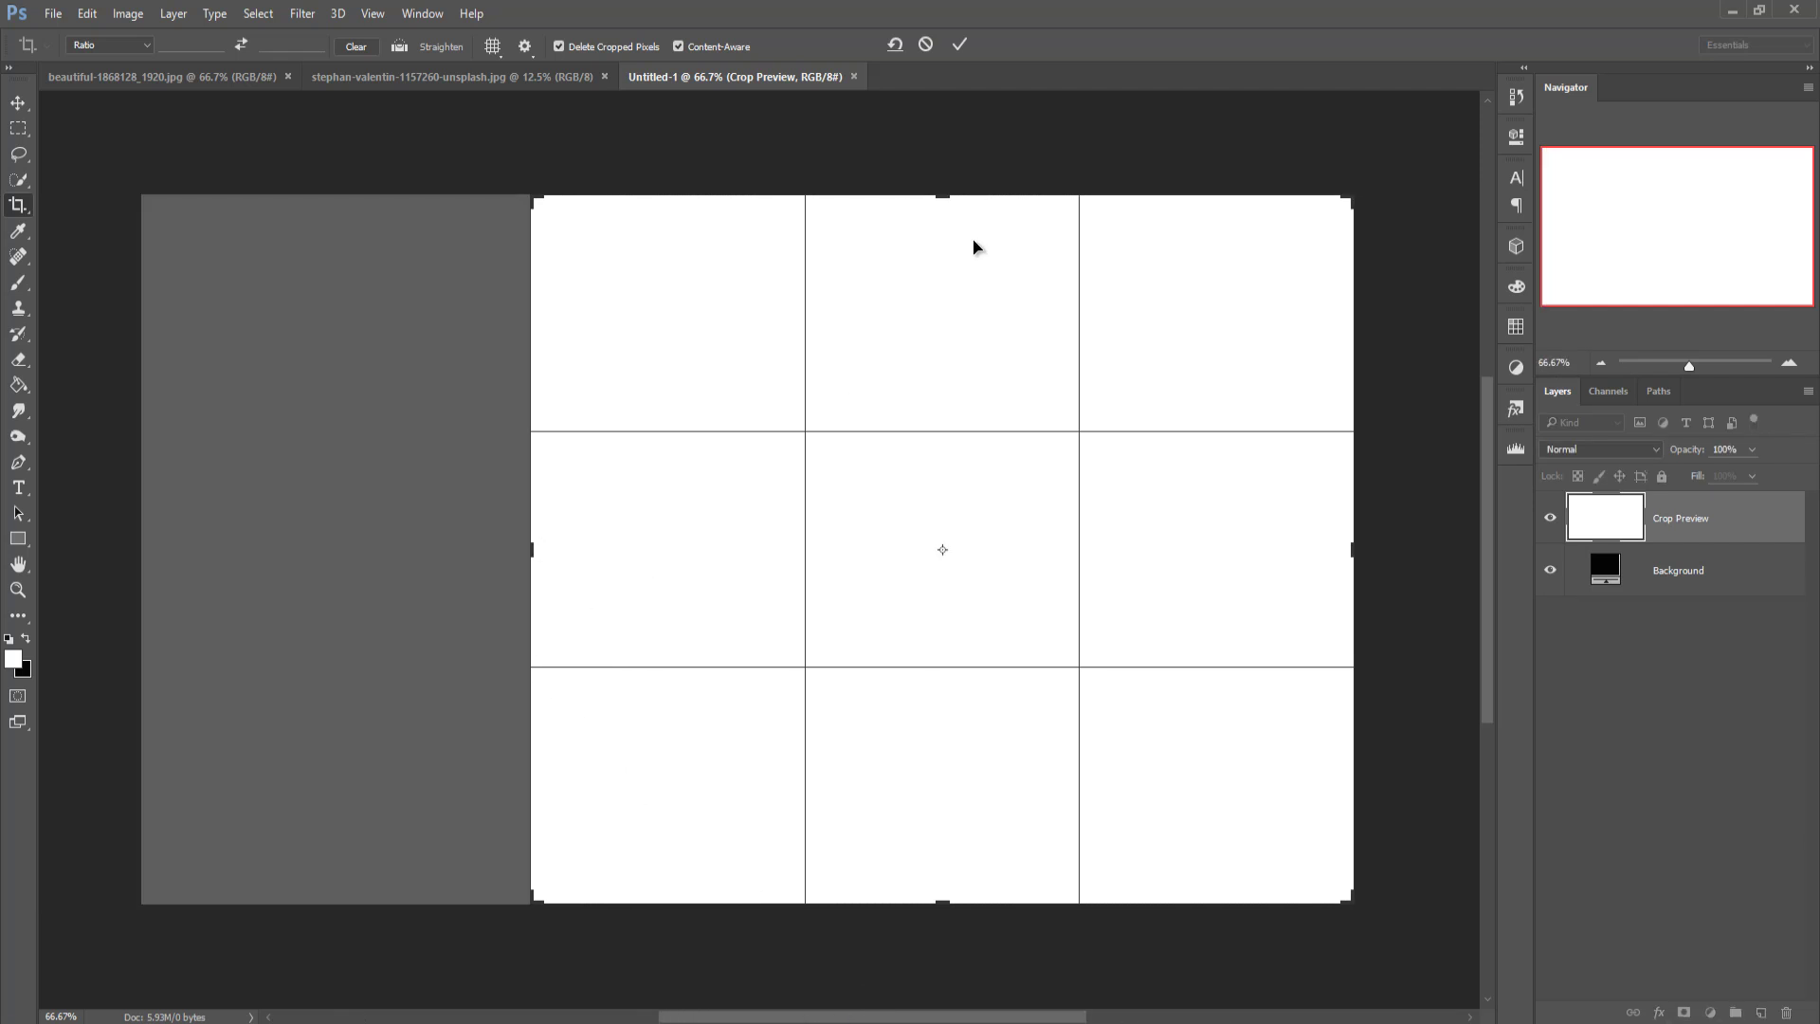
pyautogui.click(960, 44)
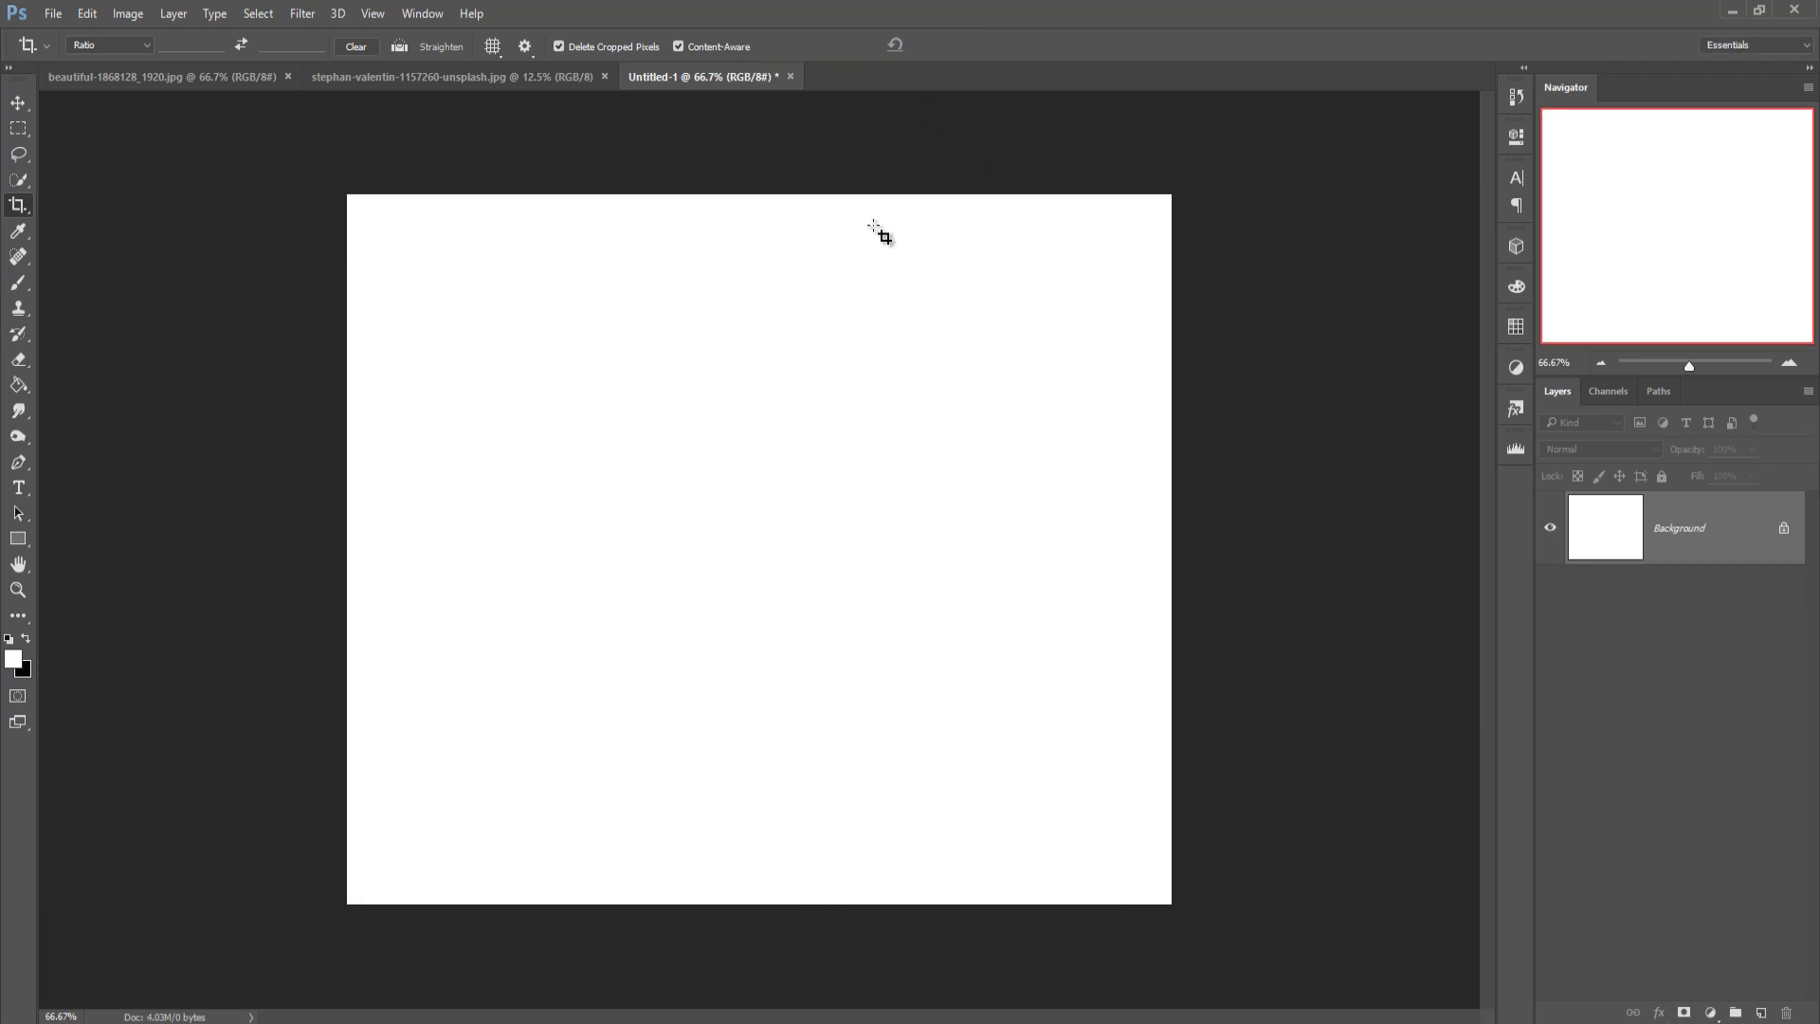
# Drag the neon city street photo into Untitled-1 as Layer 1 and move it up and left
pyautogui.click(384, 76)
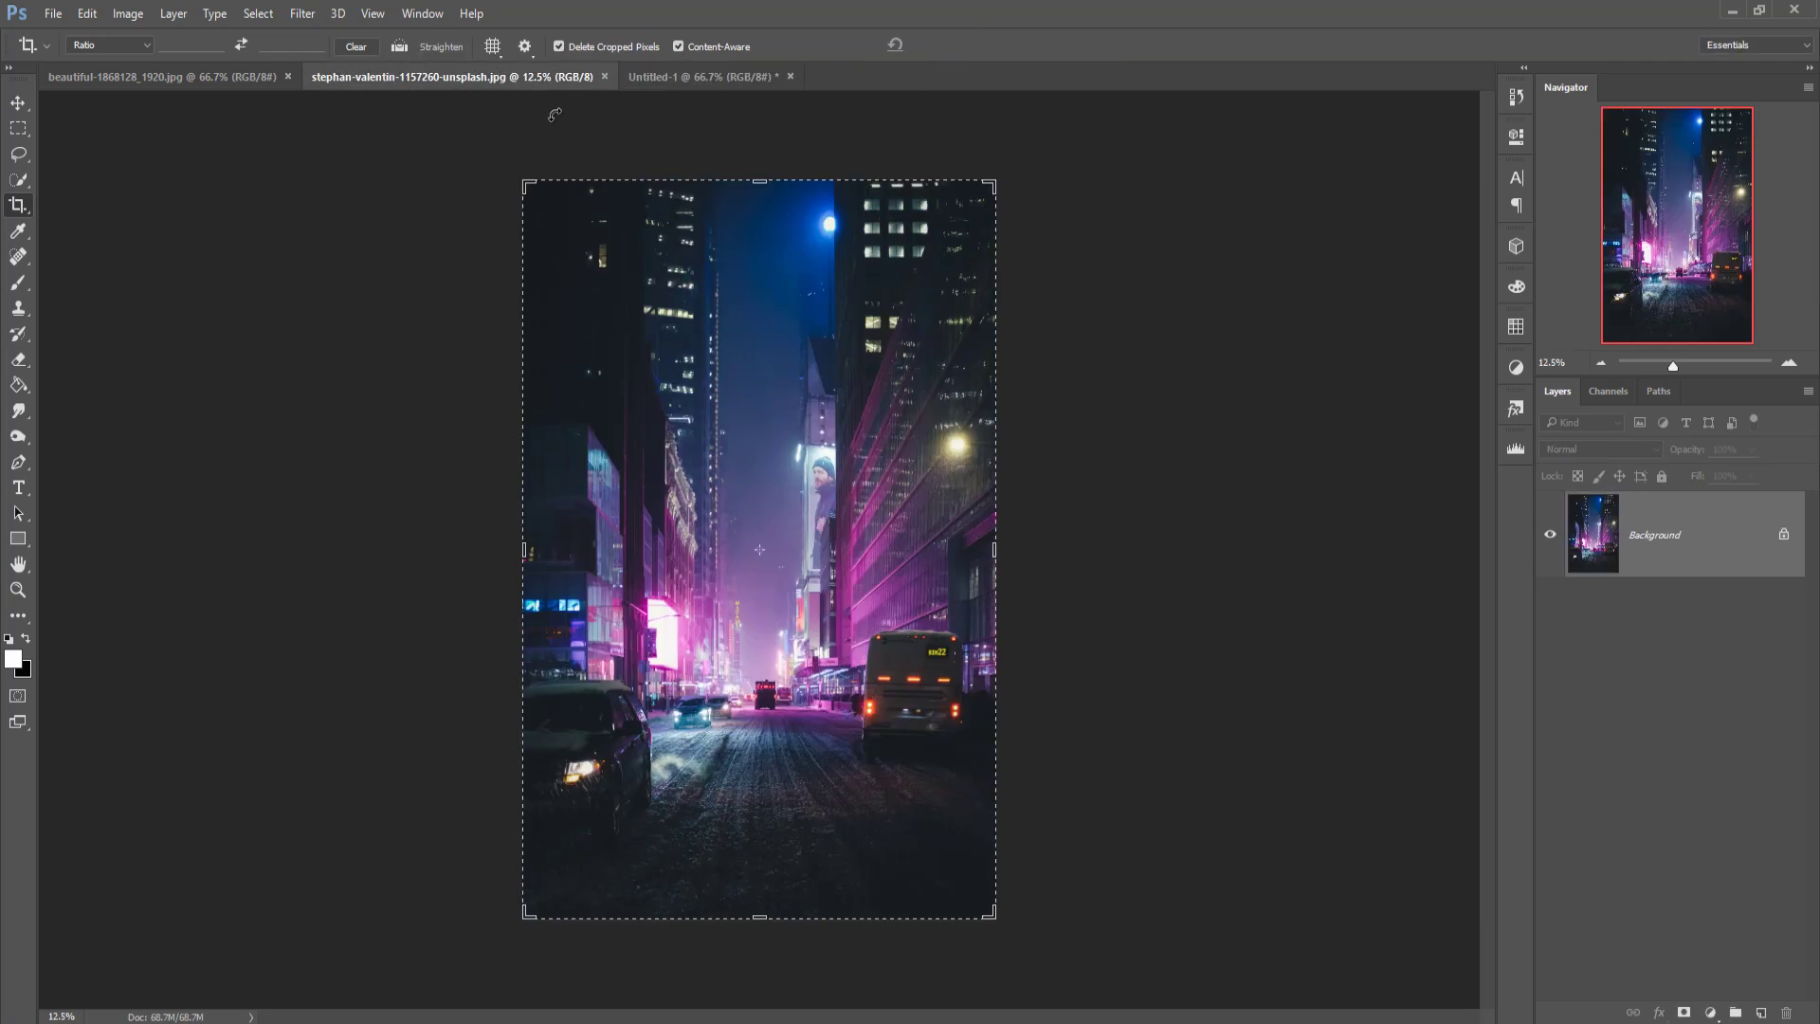
pyautogui.click(19, 104)
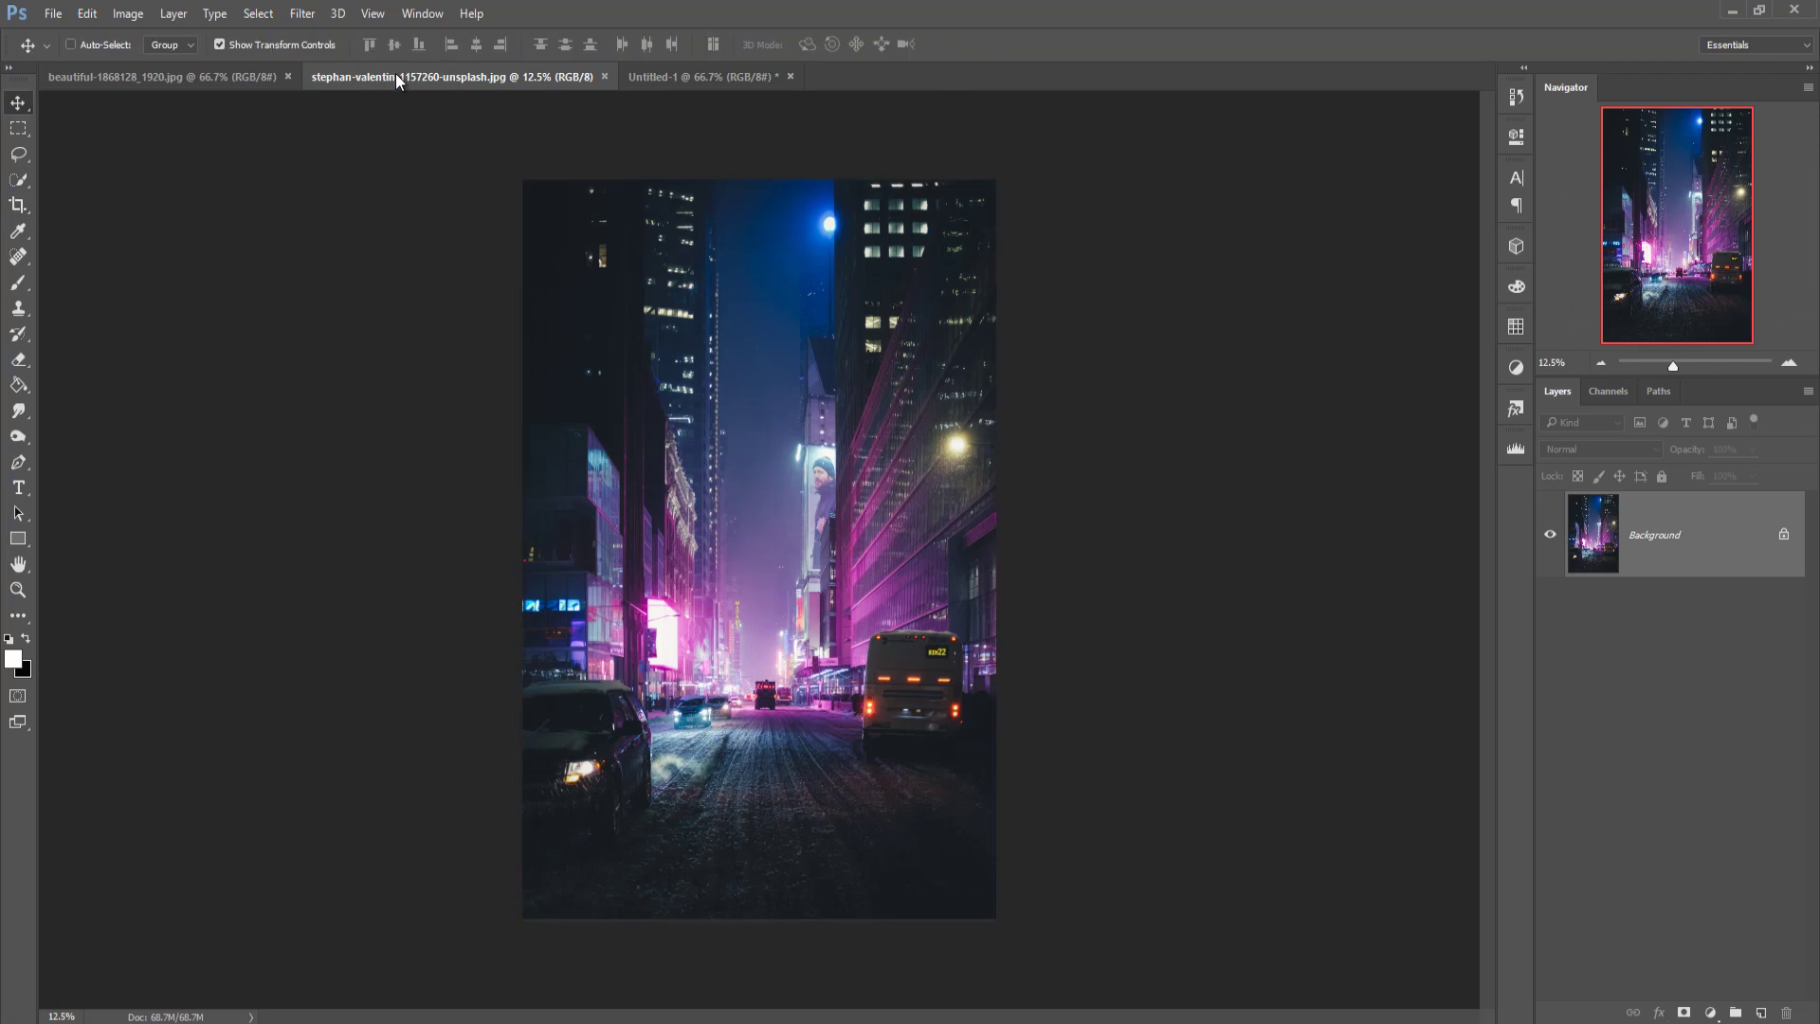
pyautogui.moveTo(395, 72); pyautogui.dragTo(979, 180)
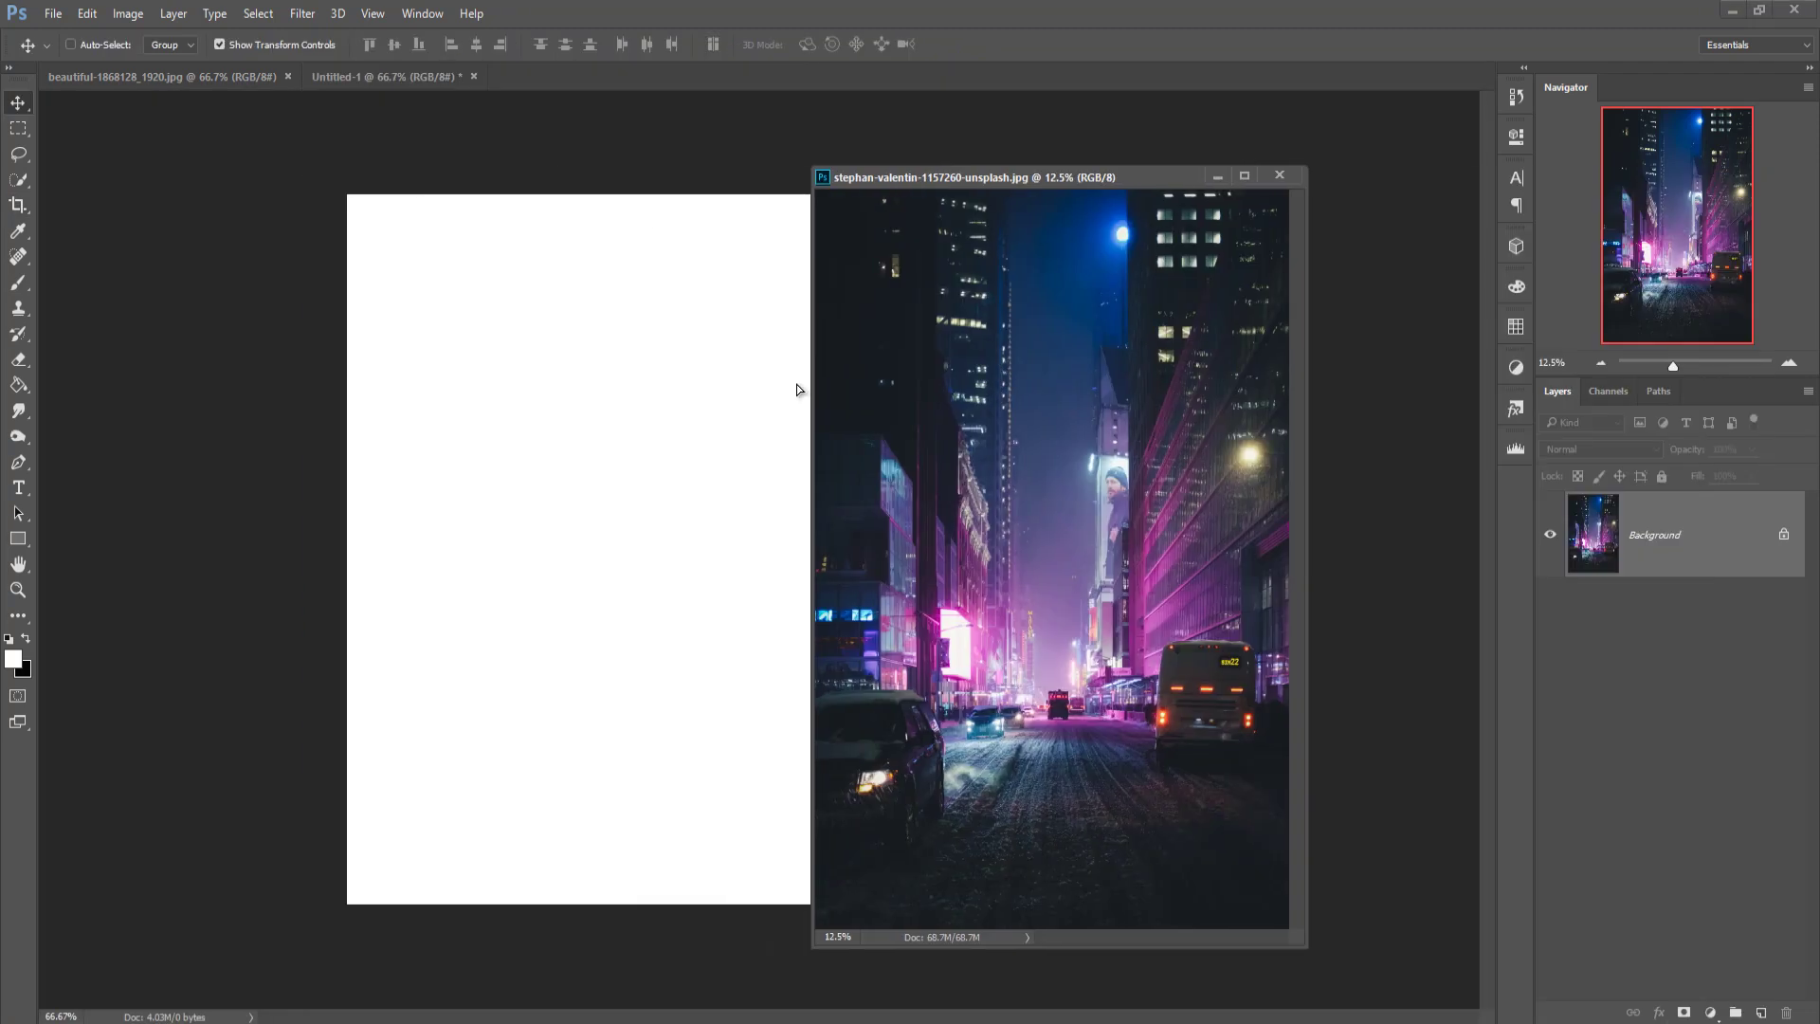
pyautogui.moveTo(796, 389); pyautogui.dragTo(731, 387)
pyautogui.click(1218, 176)
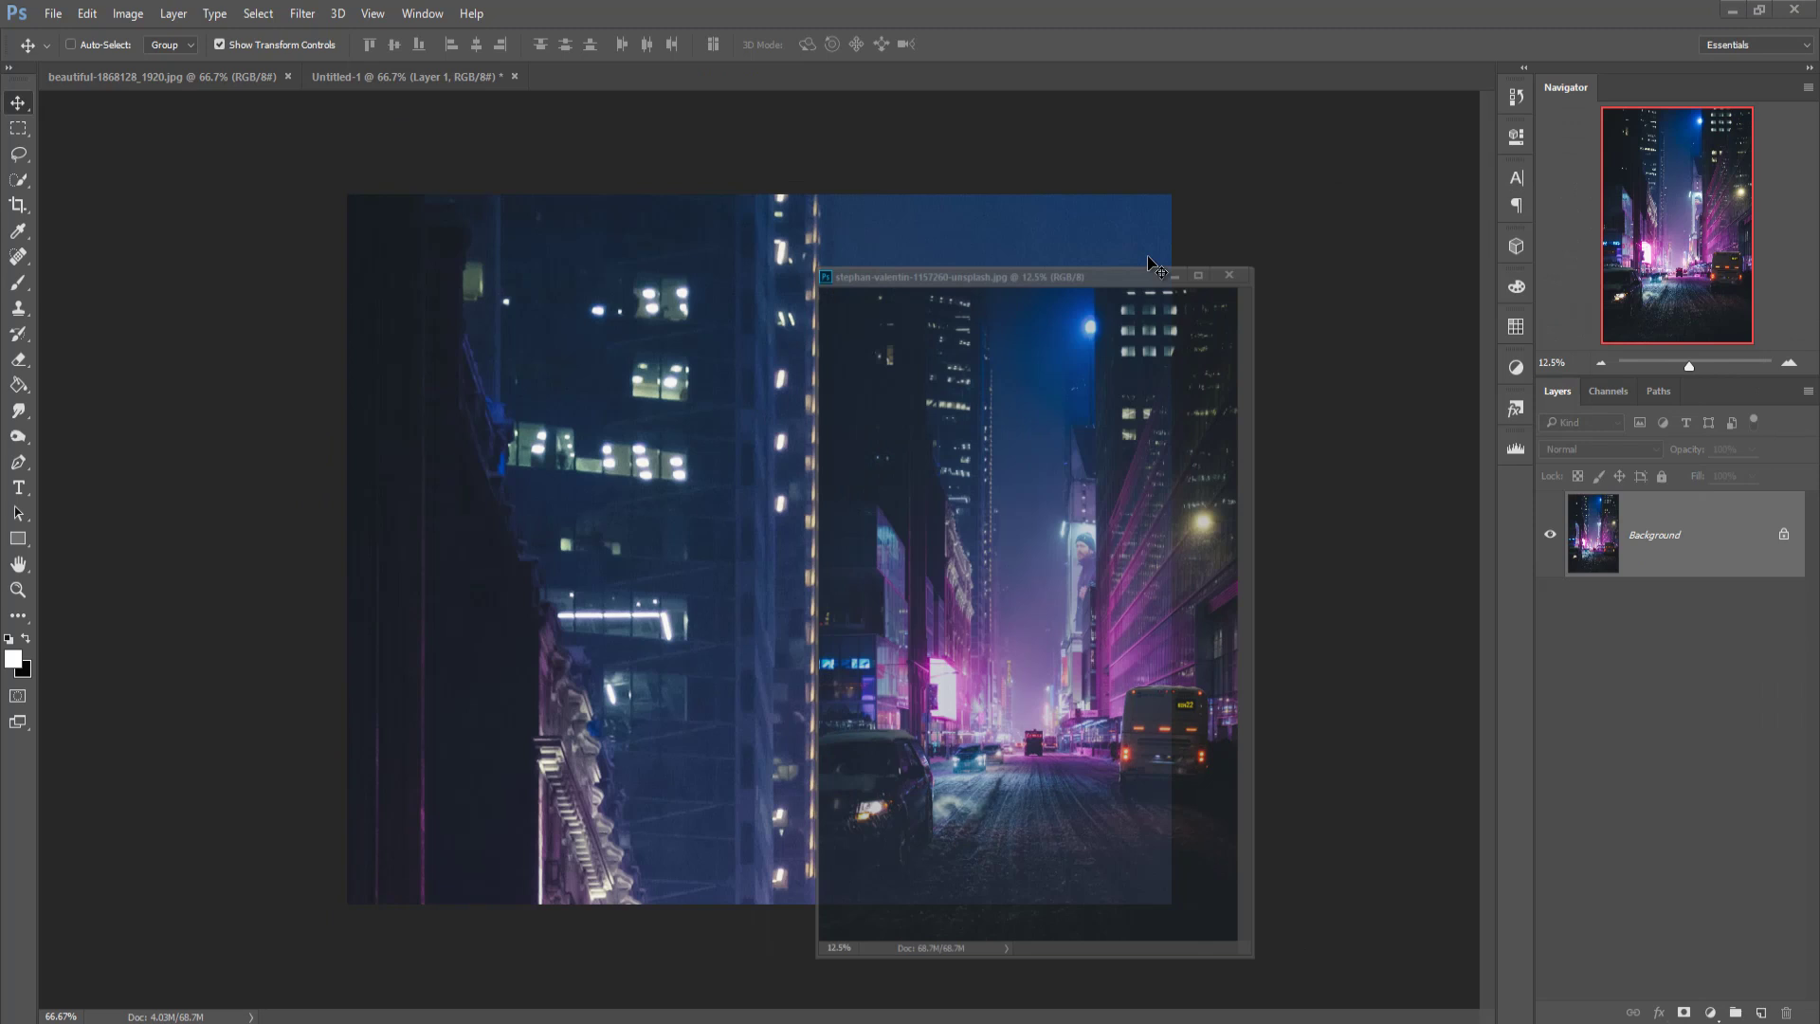
pyautogui.moveTo(907, 339); pyautogui.dragTo(770, 42)
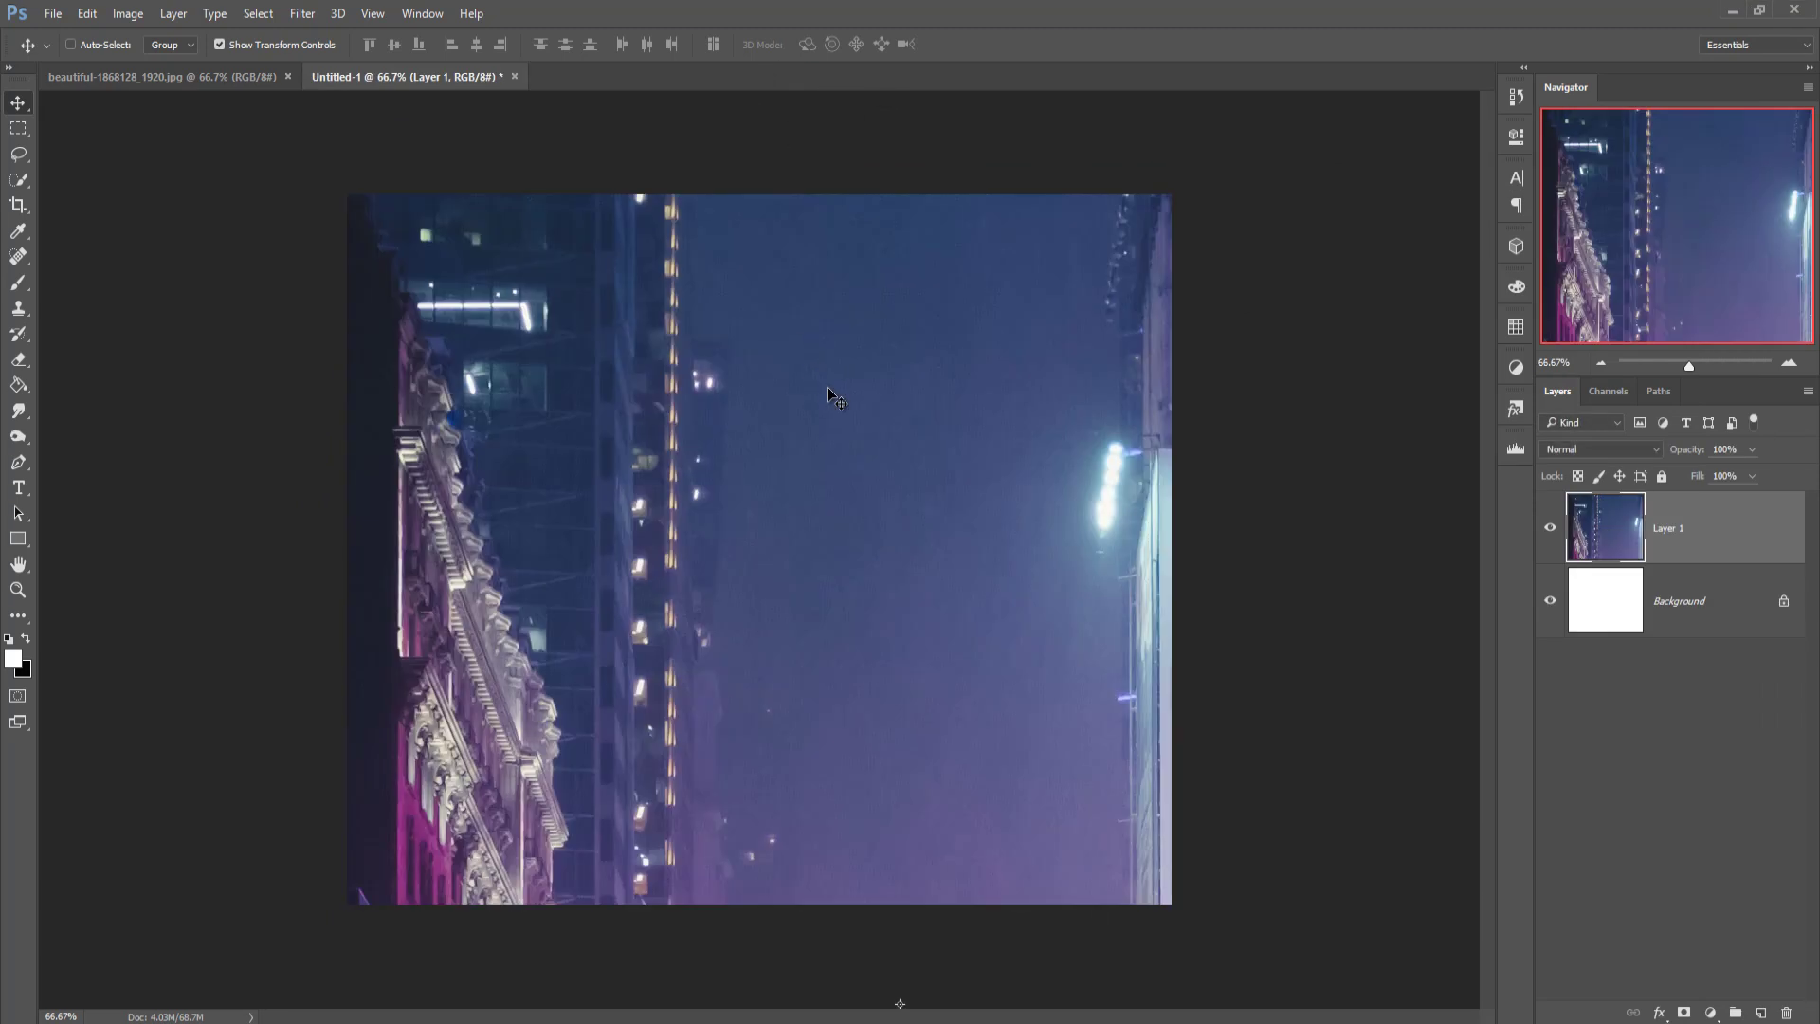
pyautogui.moveTo(829, 389); pyautogui.dragTo(825, 280)
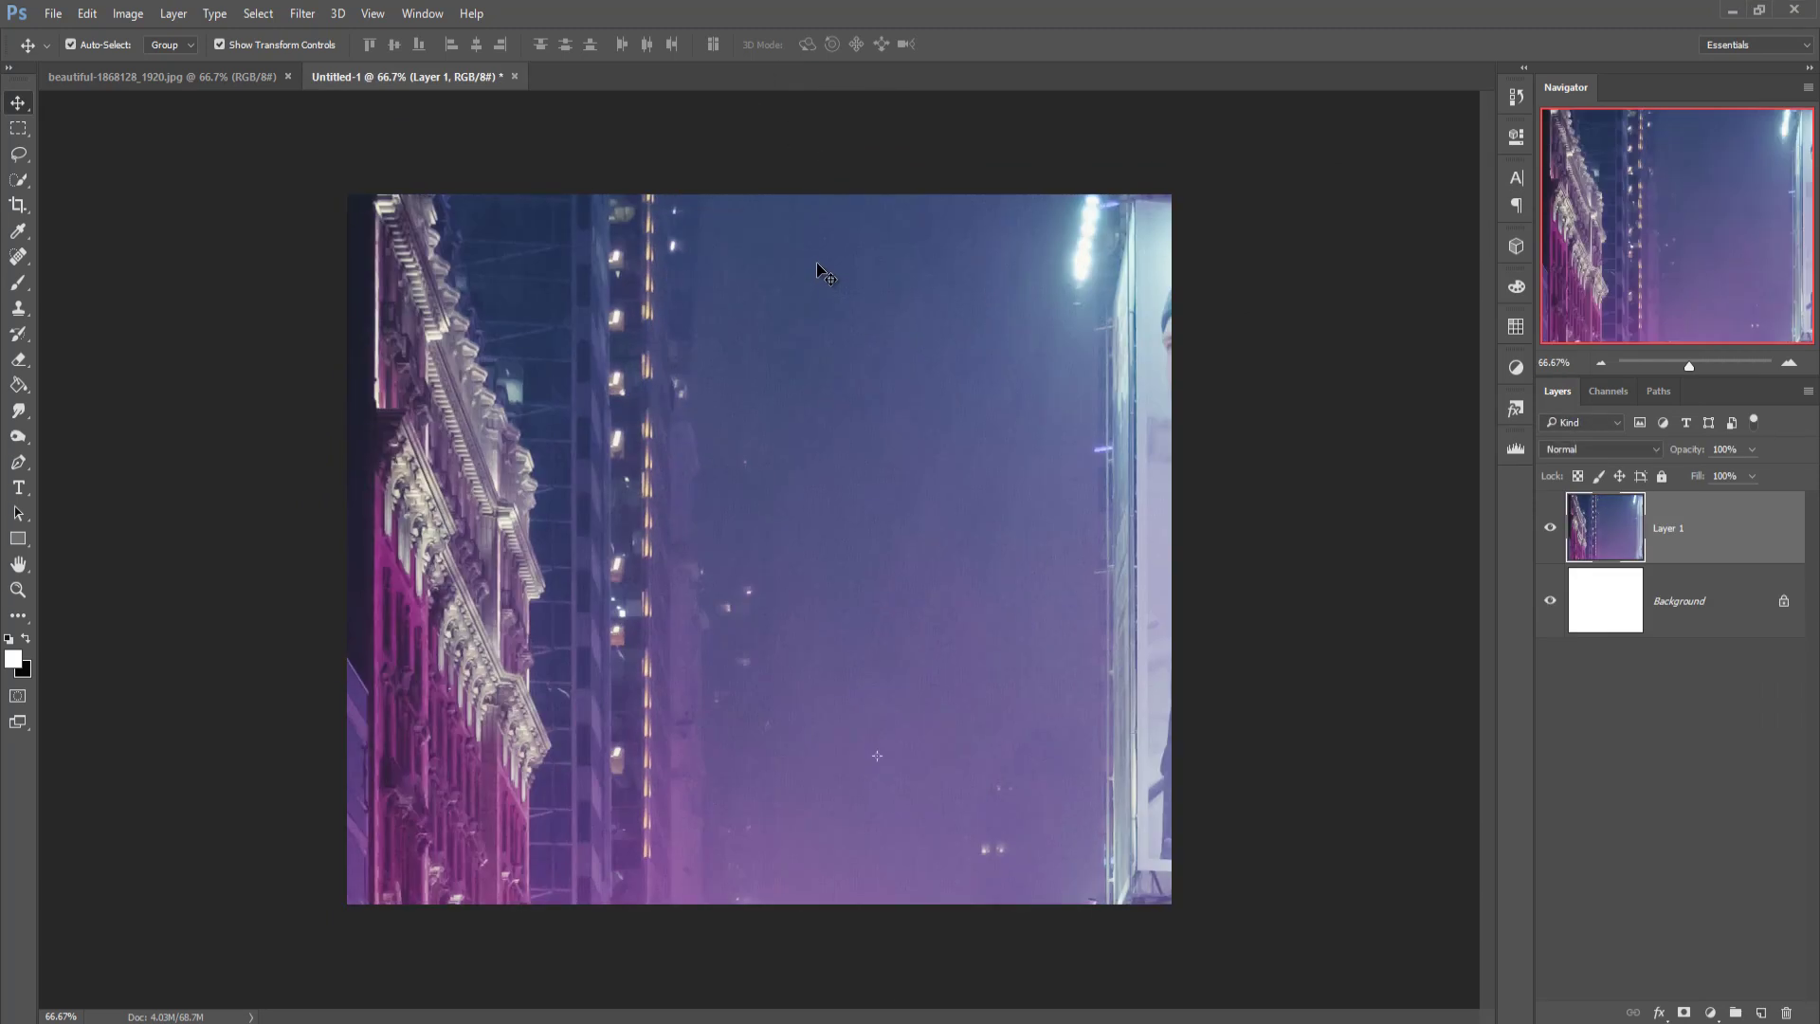
# Scale the city photo down with Ctrl+T to fill the square canvas and nudge it up
pyautogui.hotkey('ctrl', '-')
pyautogui.hotkey('ctrl', '-')
pyautogui.hotkey('ctrl', '-')
pyautogui.hotkey('ctrl', '-')
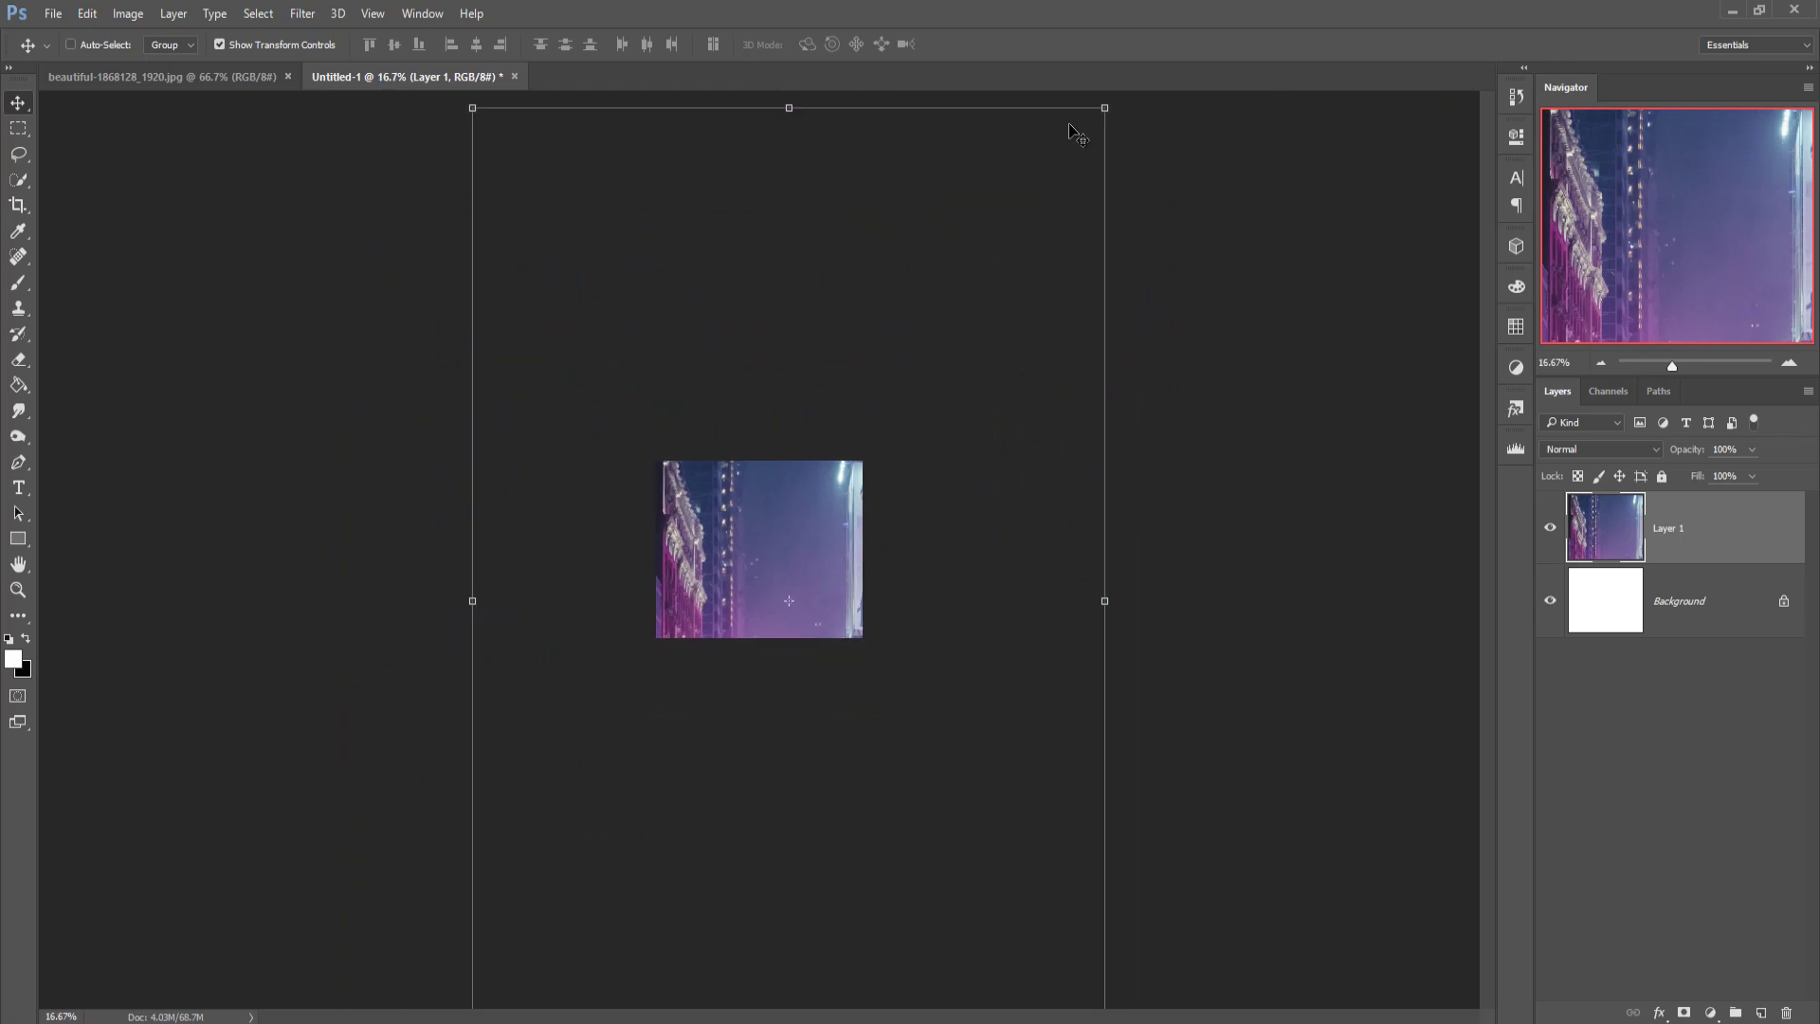
pyautogui.moveTo(1101, 120); pyautogui.dragTo(866, 392)
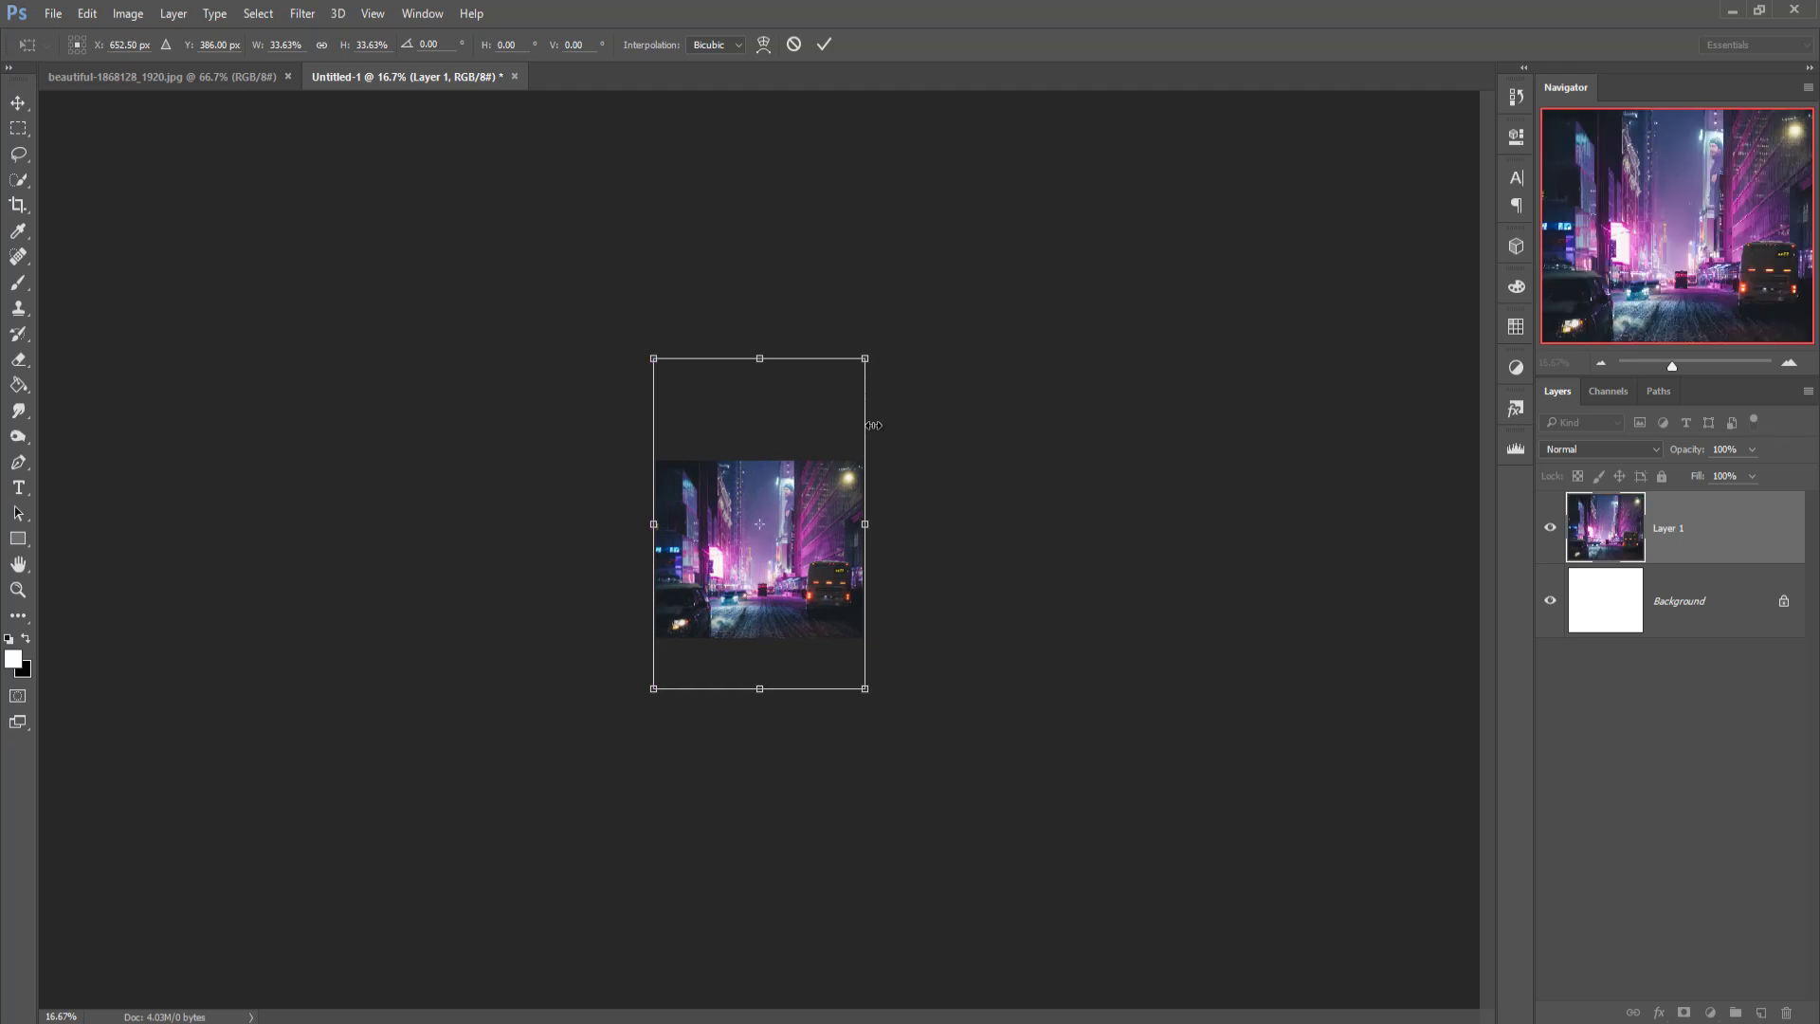
pyautogui.click(822, 46)
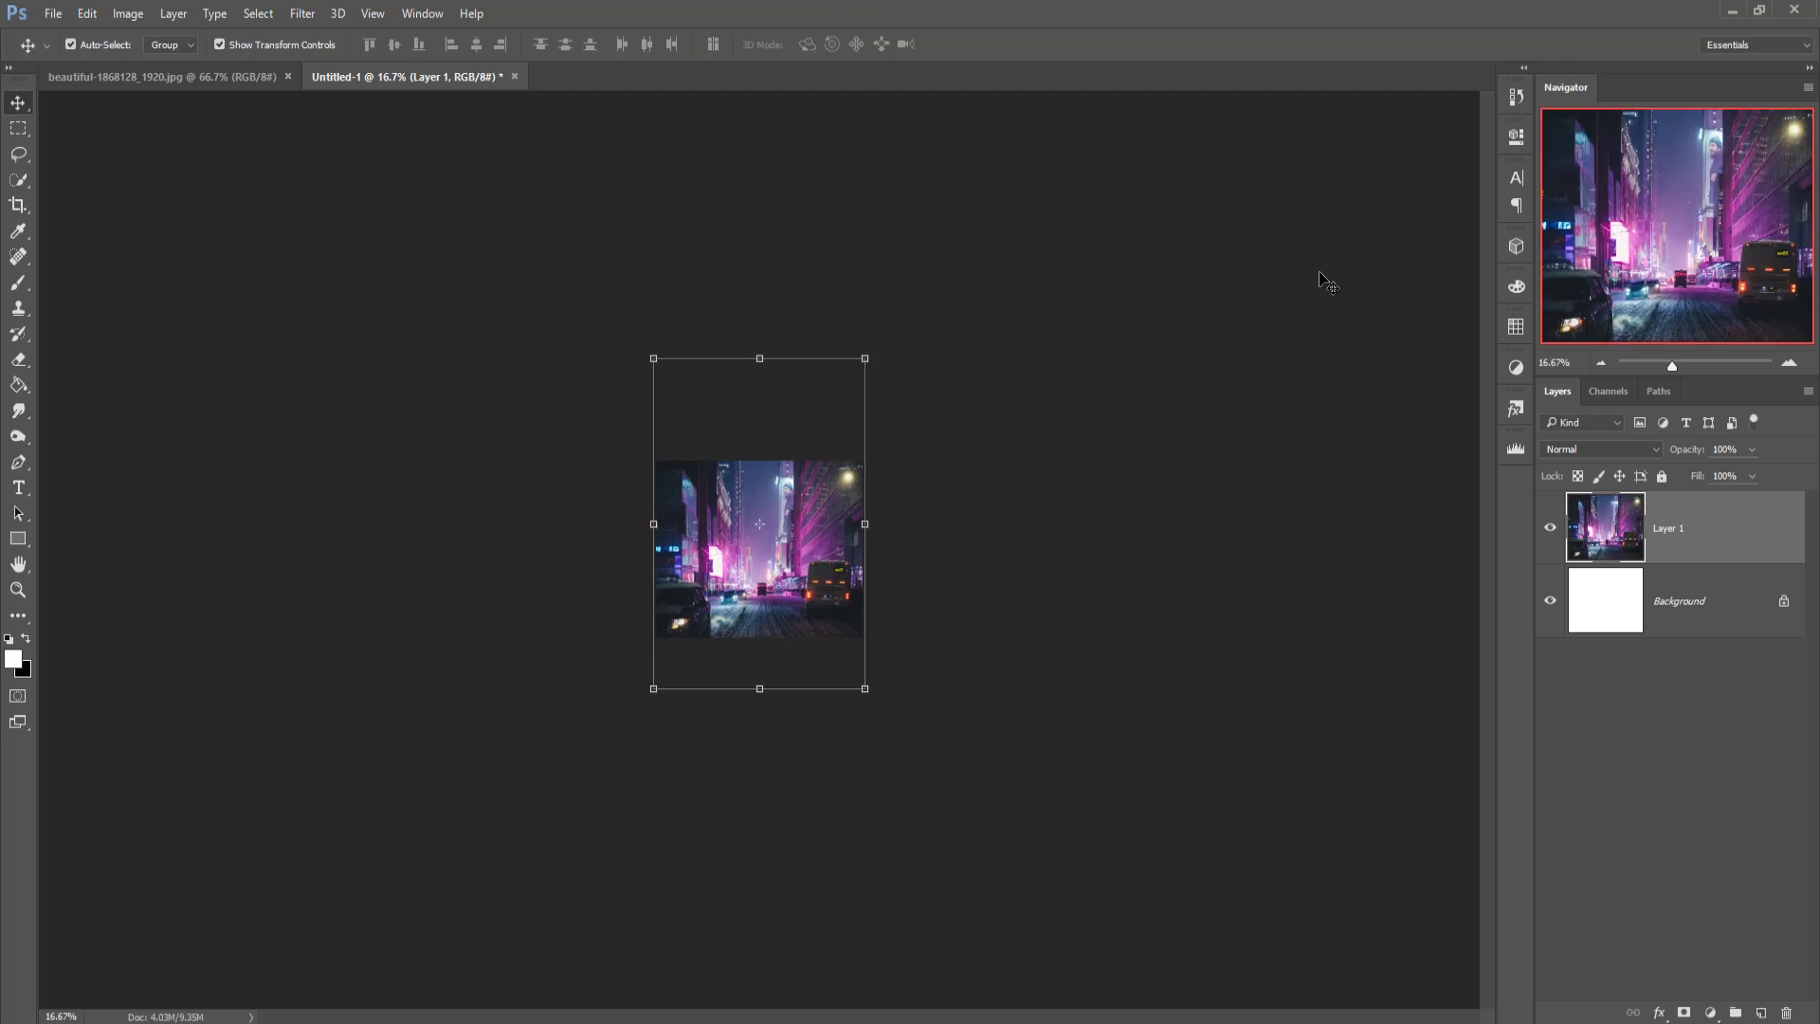
pyautogui.hotkey('ctrl', '+')
pyautogui.hotkey('ctrl', '+')
pyautogui.hotkey('ctrl', '+')
pyautogui.hotkey('ctrl', '+')
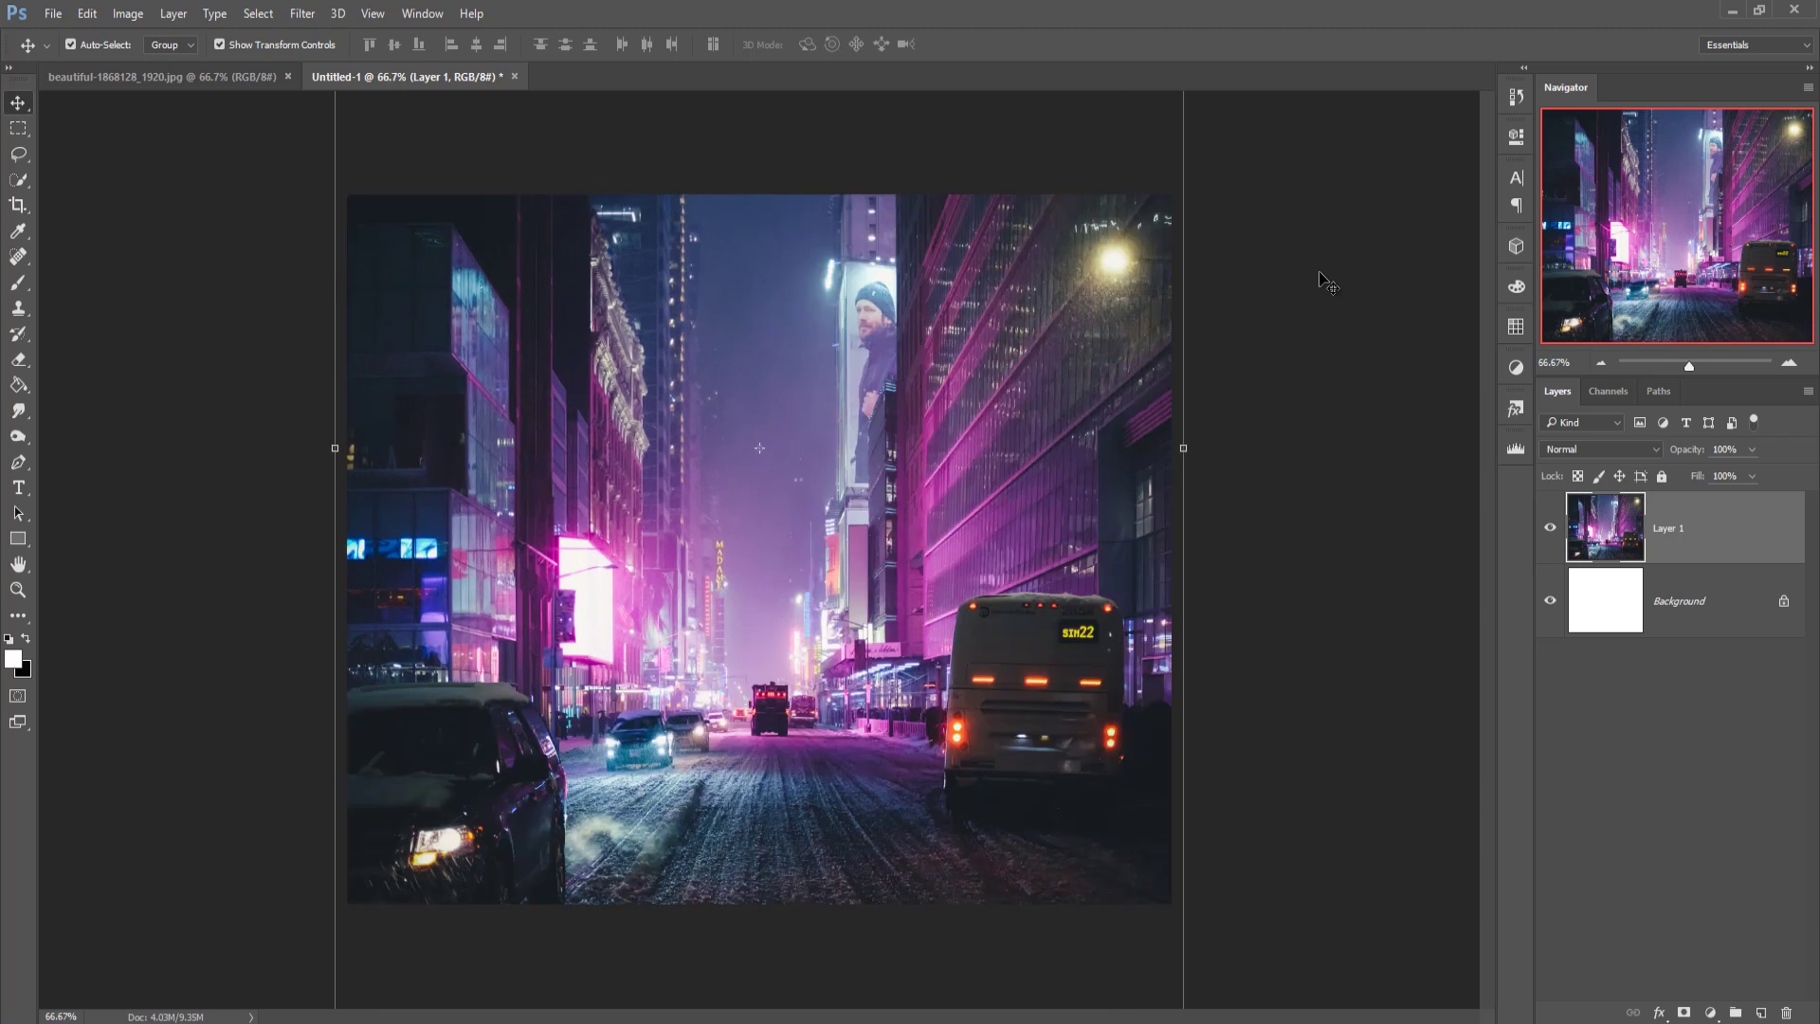
pyautogui.moveTo(950, 531)
pyautogui.mouseDown()
pyautogui.moveTo(951, 484)
pyautogui.moveTo(951, 504)
pyautogui.mouseUp()
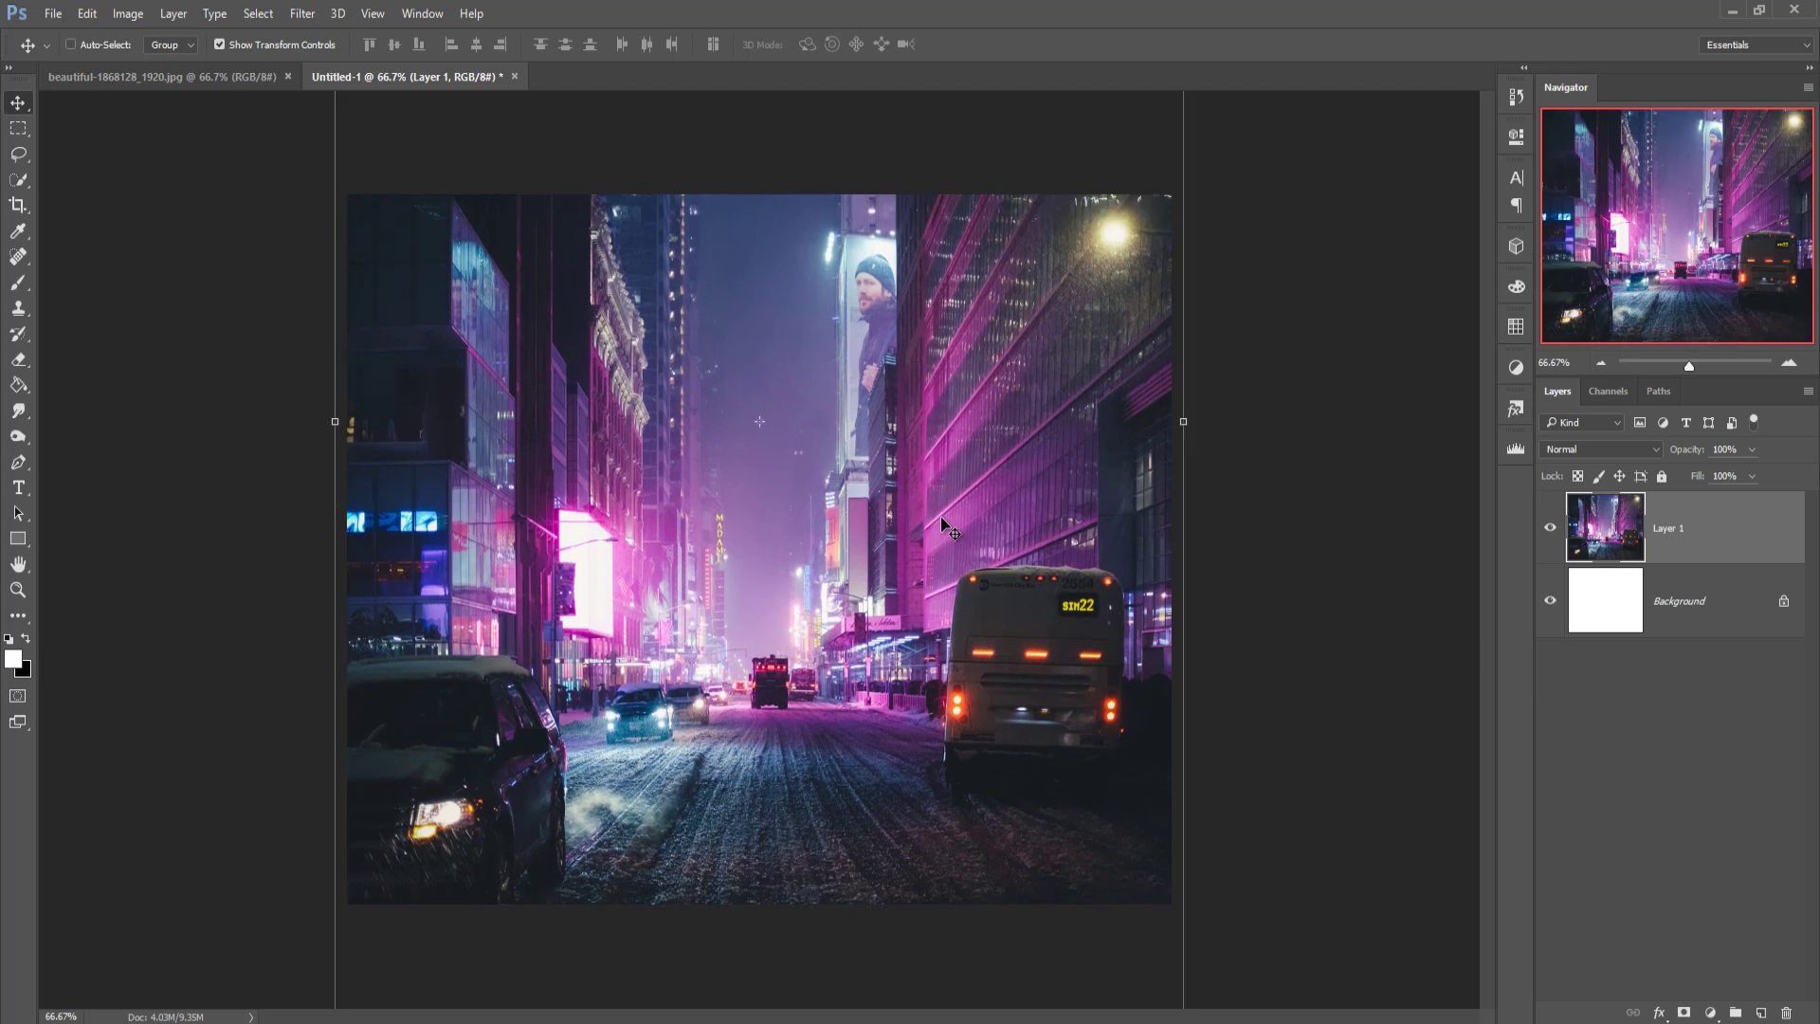
# Drag the selected model into Untitled-1 as Layer 2, scale her to about 84%, centred on the road
pyautogui.click(171, 76)
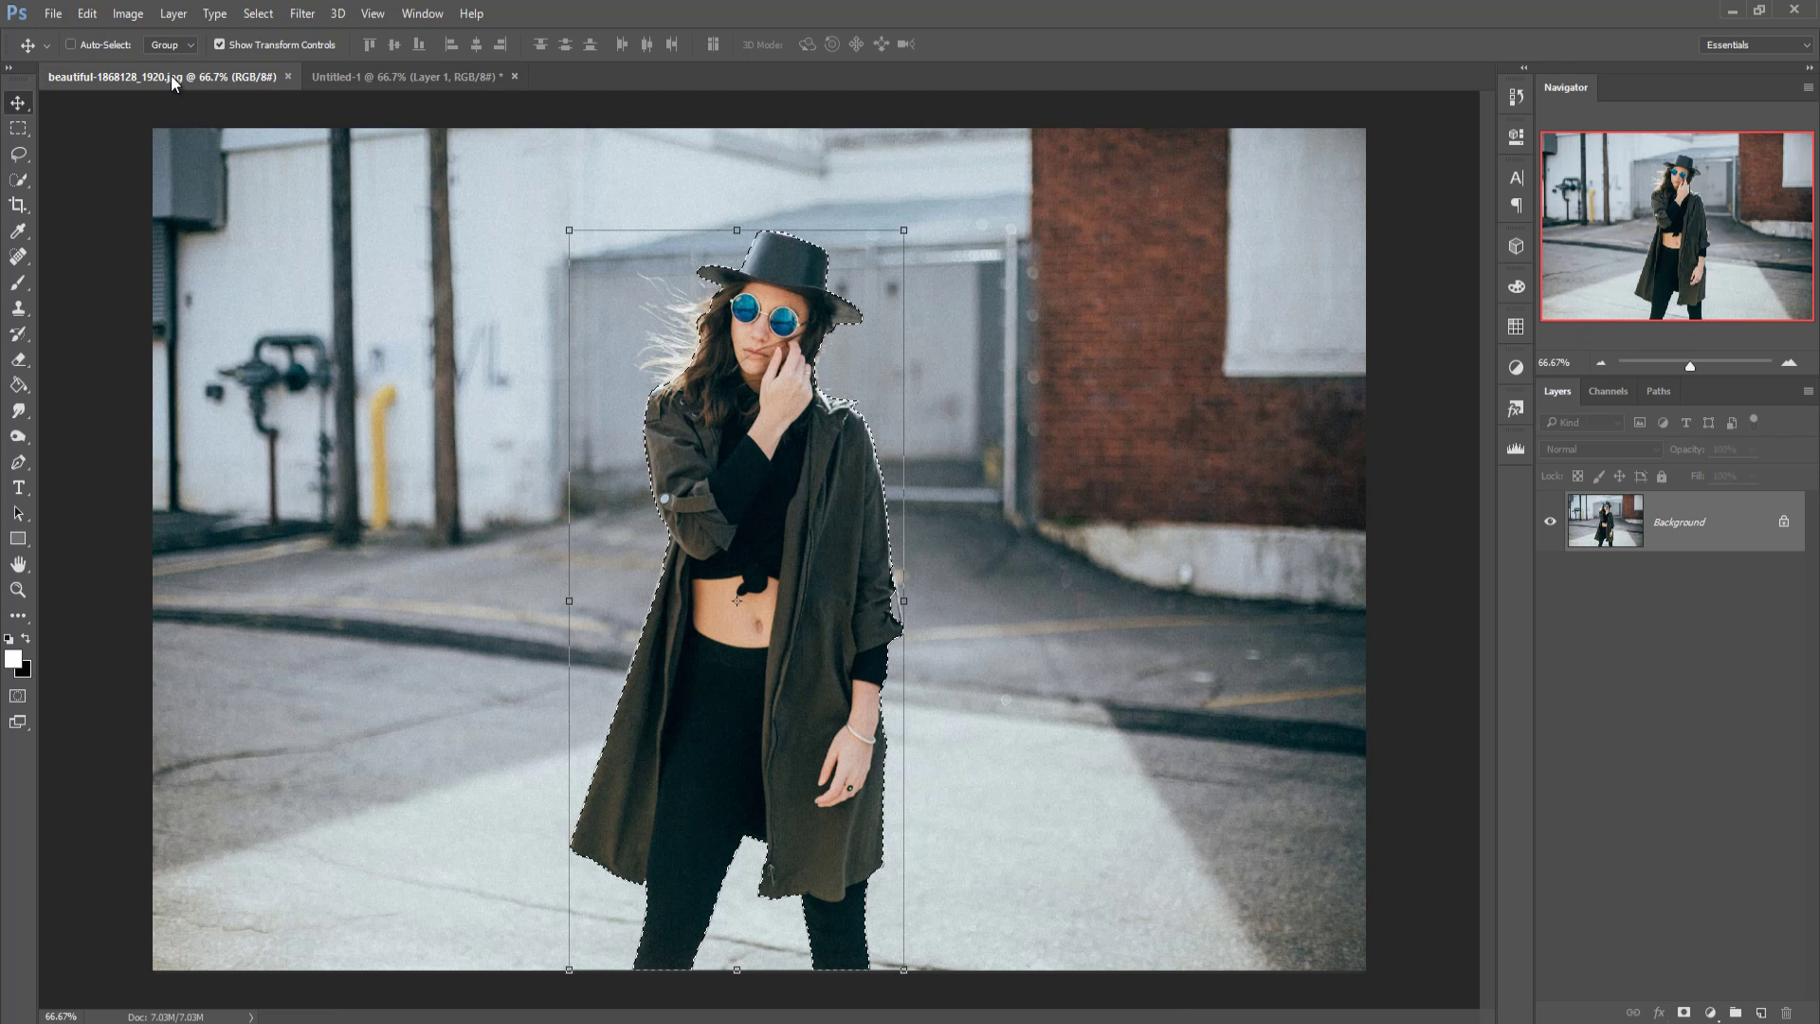
pyautogui.moveTo(171, 75); pyautogui.dragTo(1176, 148)
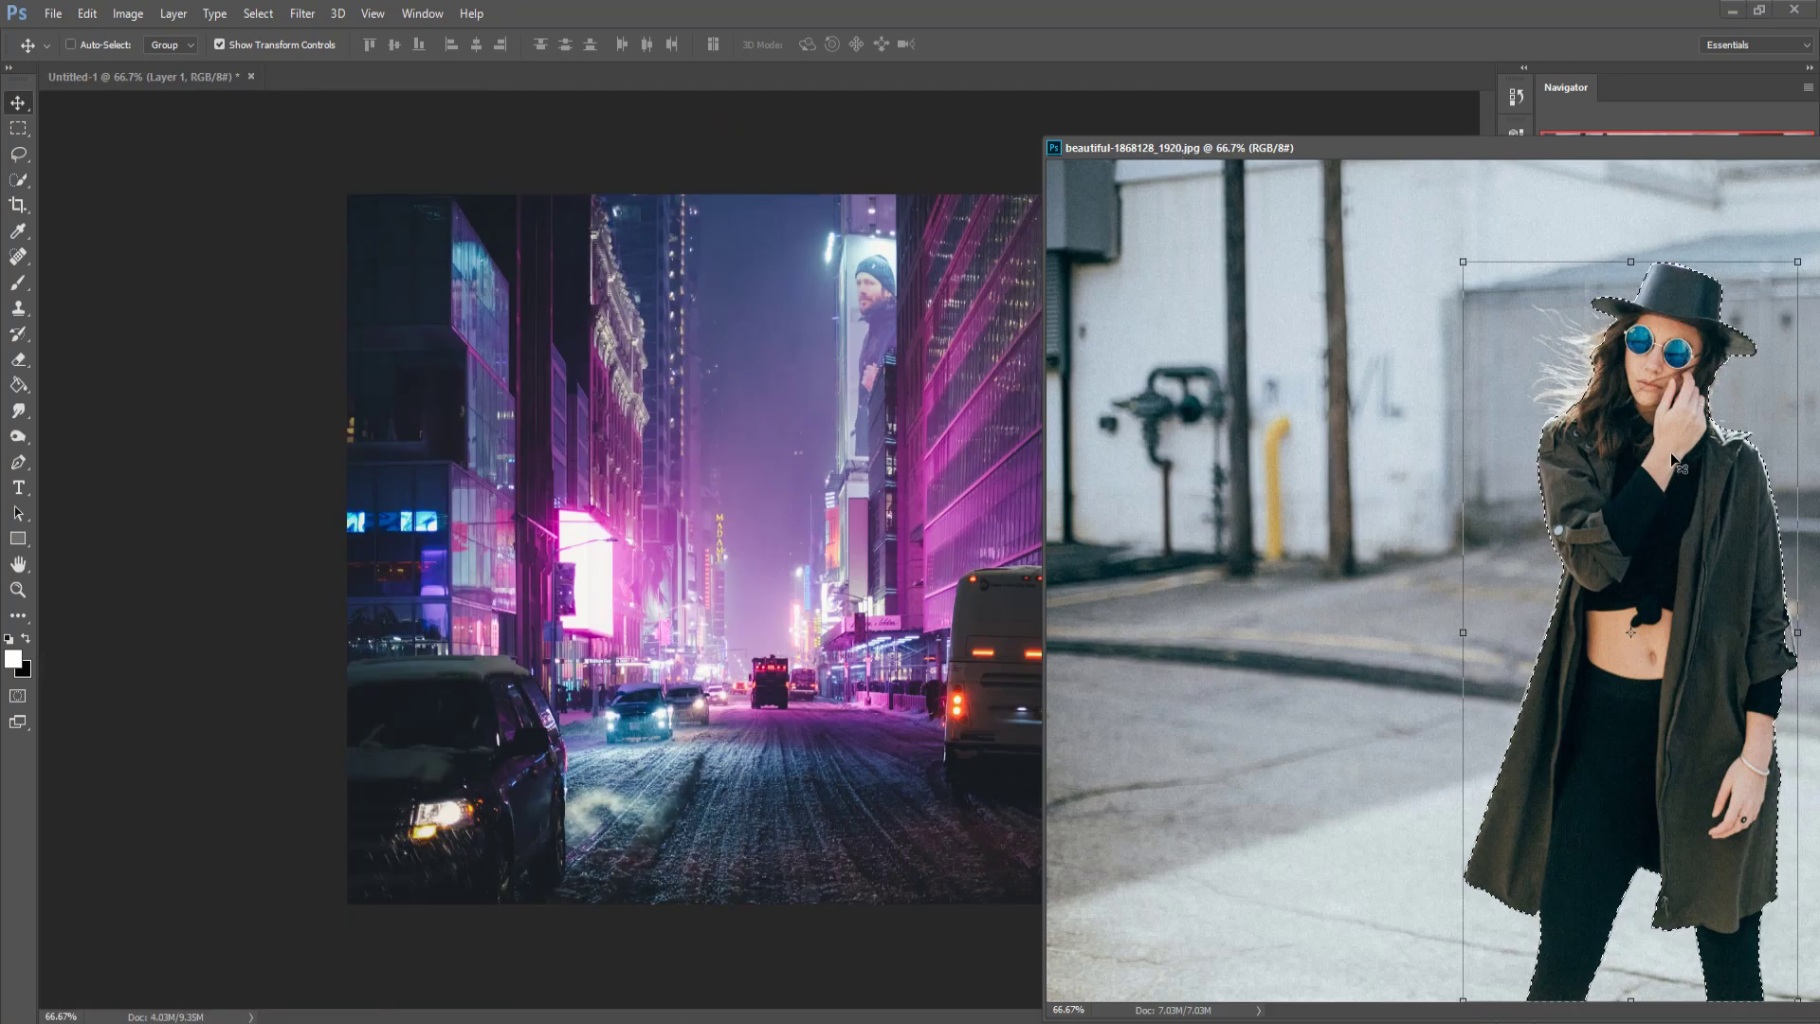
pyautogui.moveTo(1673, 463); pyautogui.dragTo(900, 438)
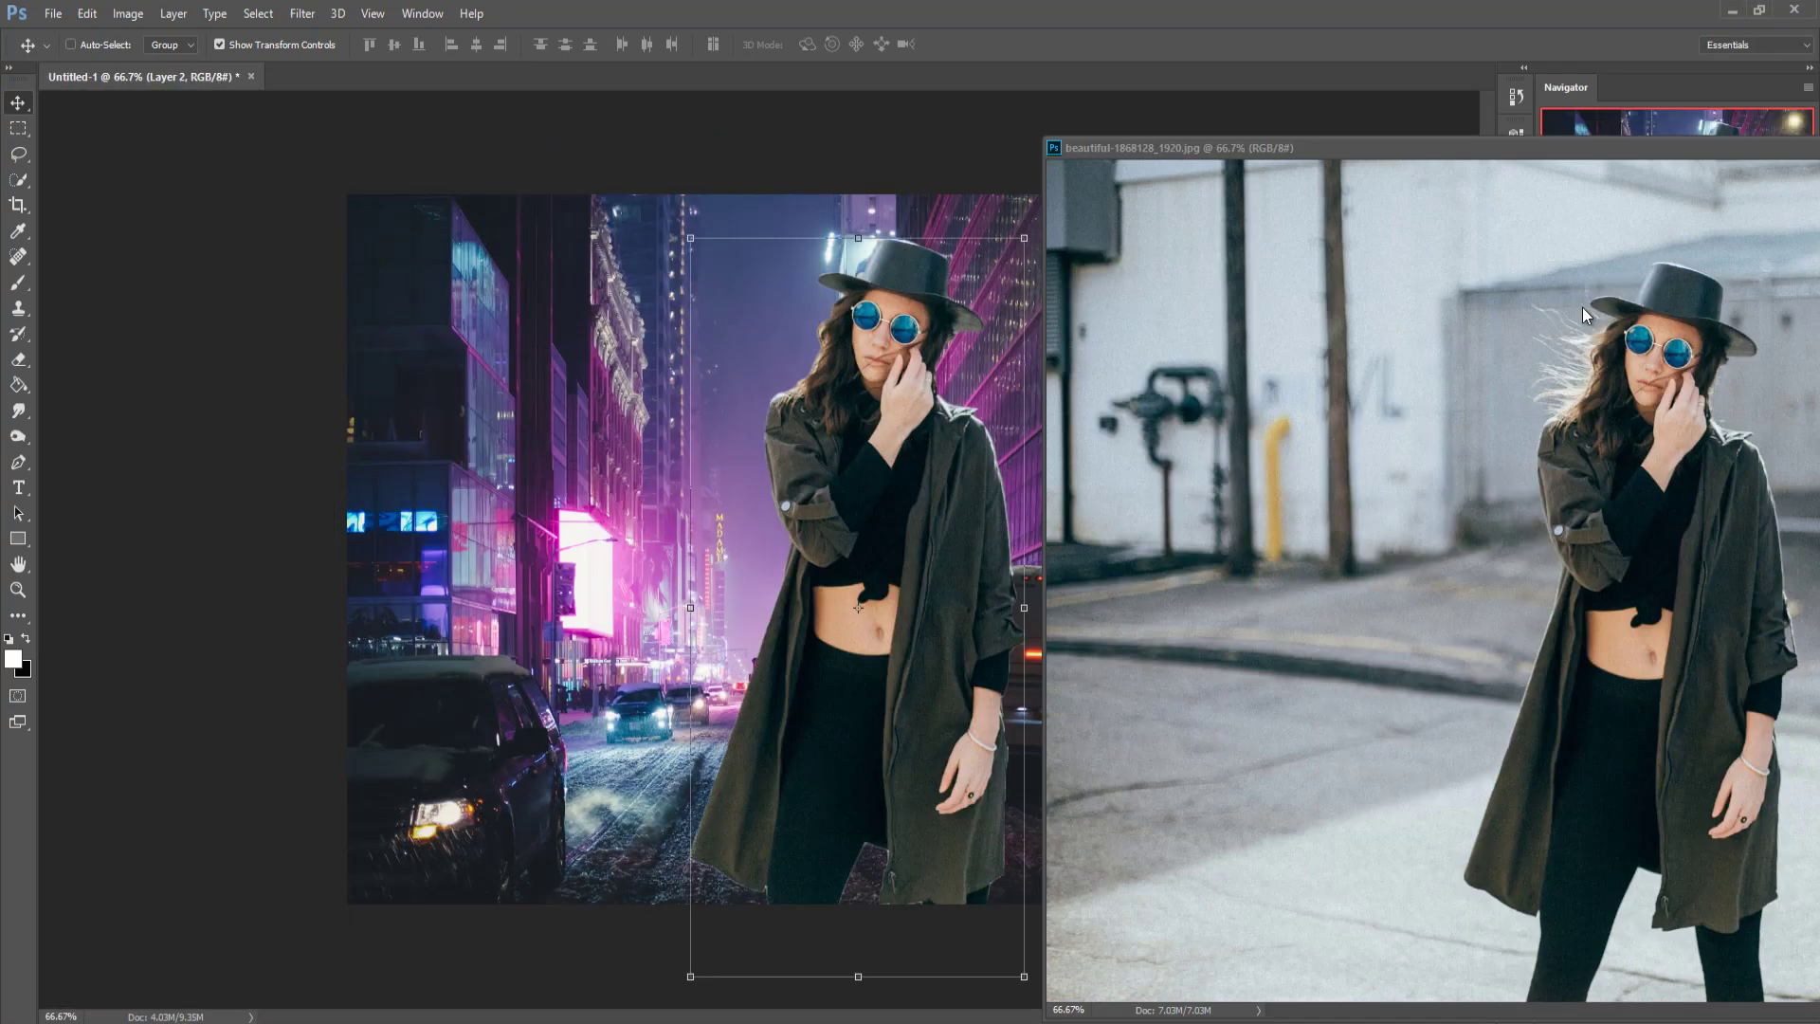
pyautogui.moveTo(1676, 152); pyautogui.dragTo(1332, 333)
pyautogui.moveTo(901, 465); pyautogui.dragTo(806, 479)
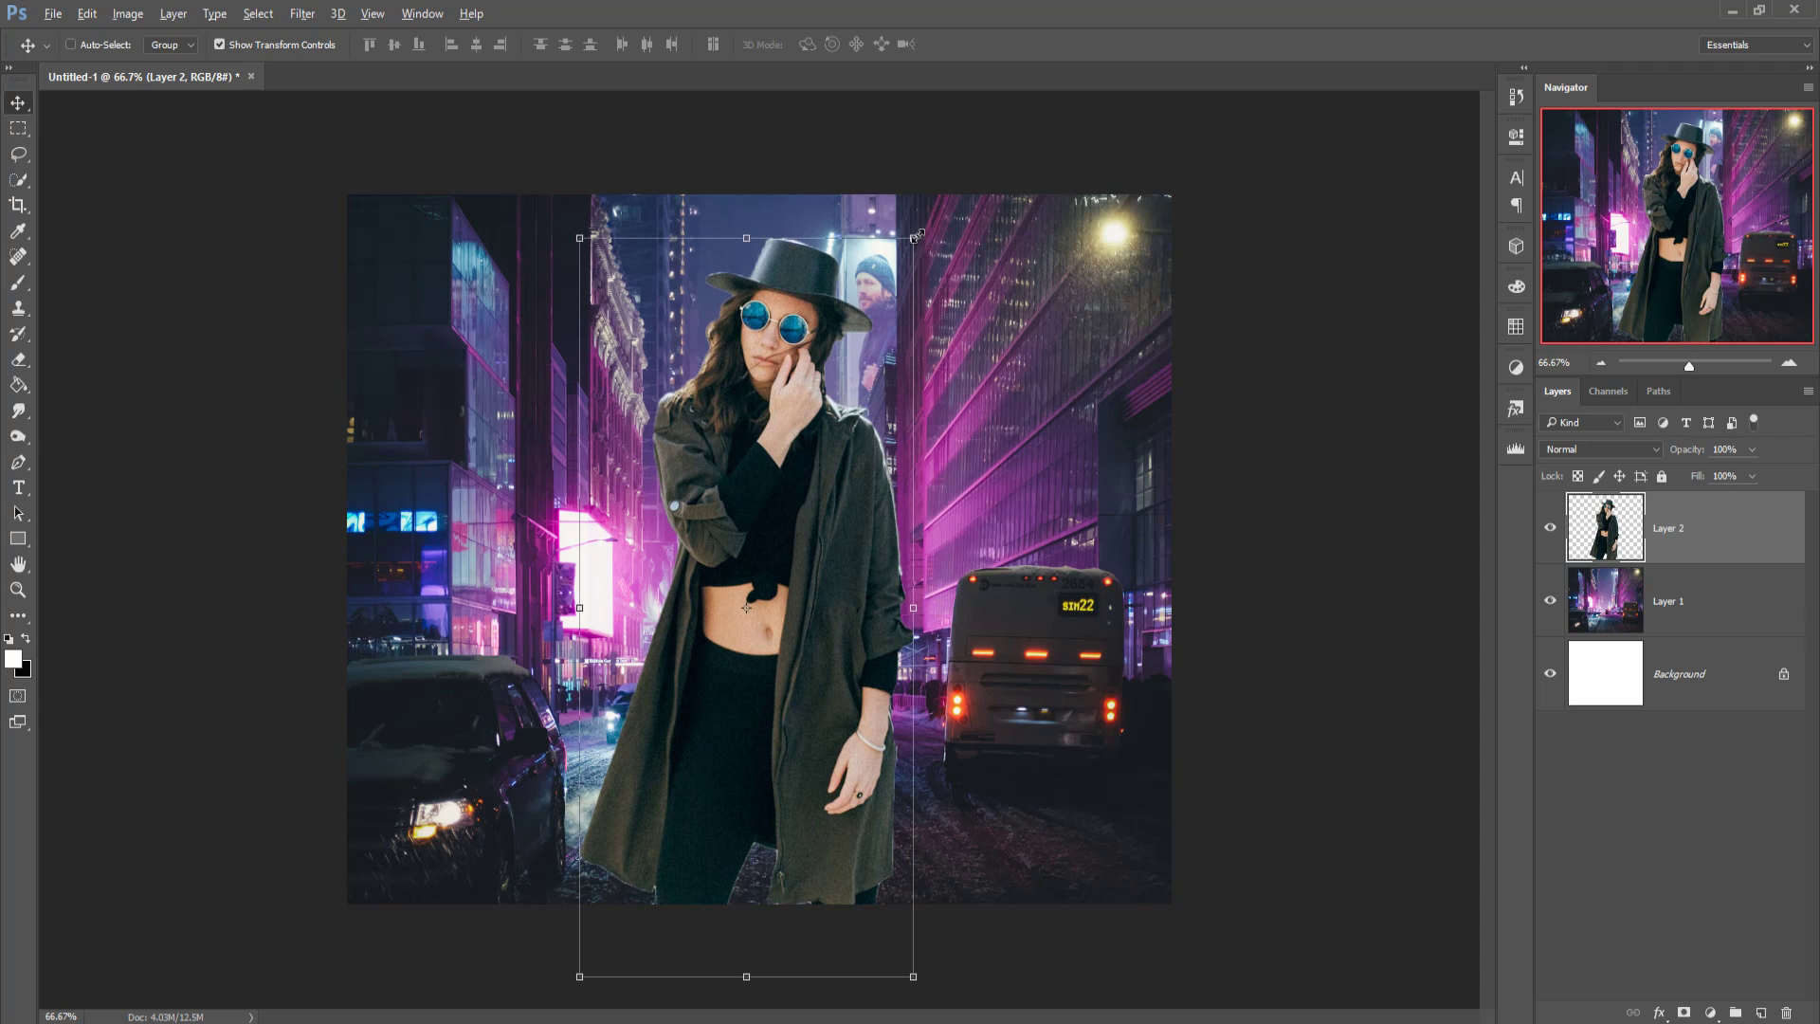
pyautogui.moveTo(915, 236); pyautogui.dragTo(886, 298)
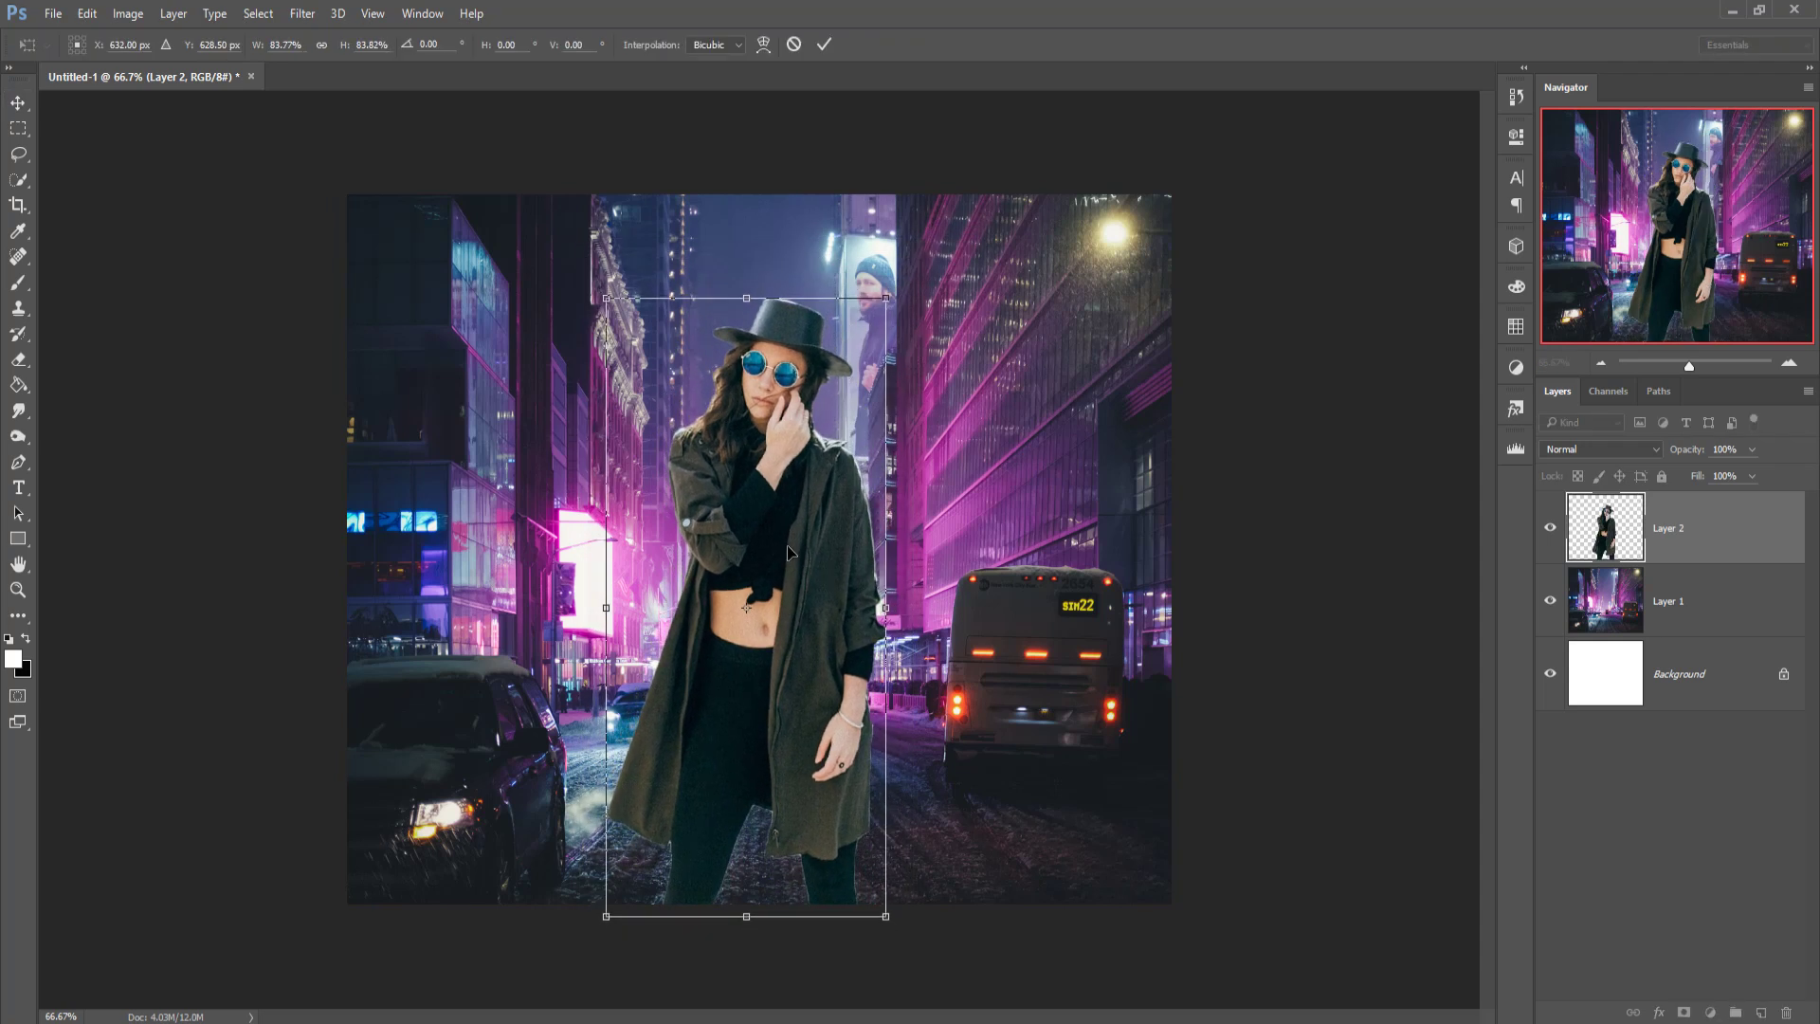
pyautogui.moveTo(788, 553); pyautogui.dragTo(792, 563)
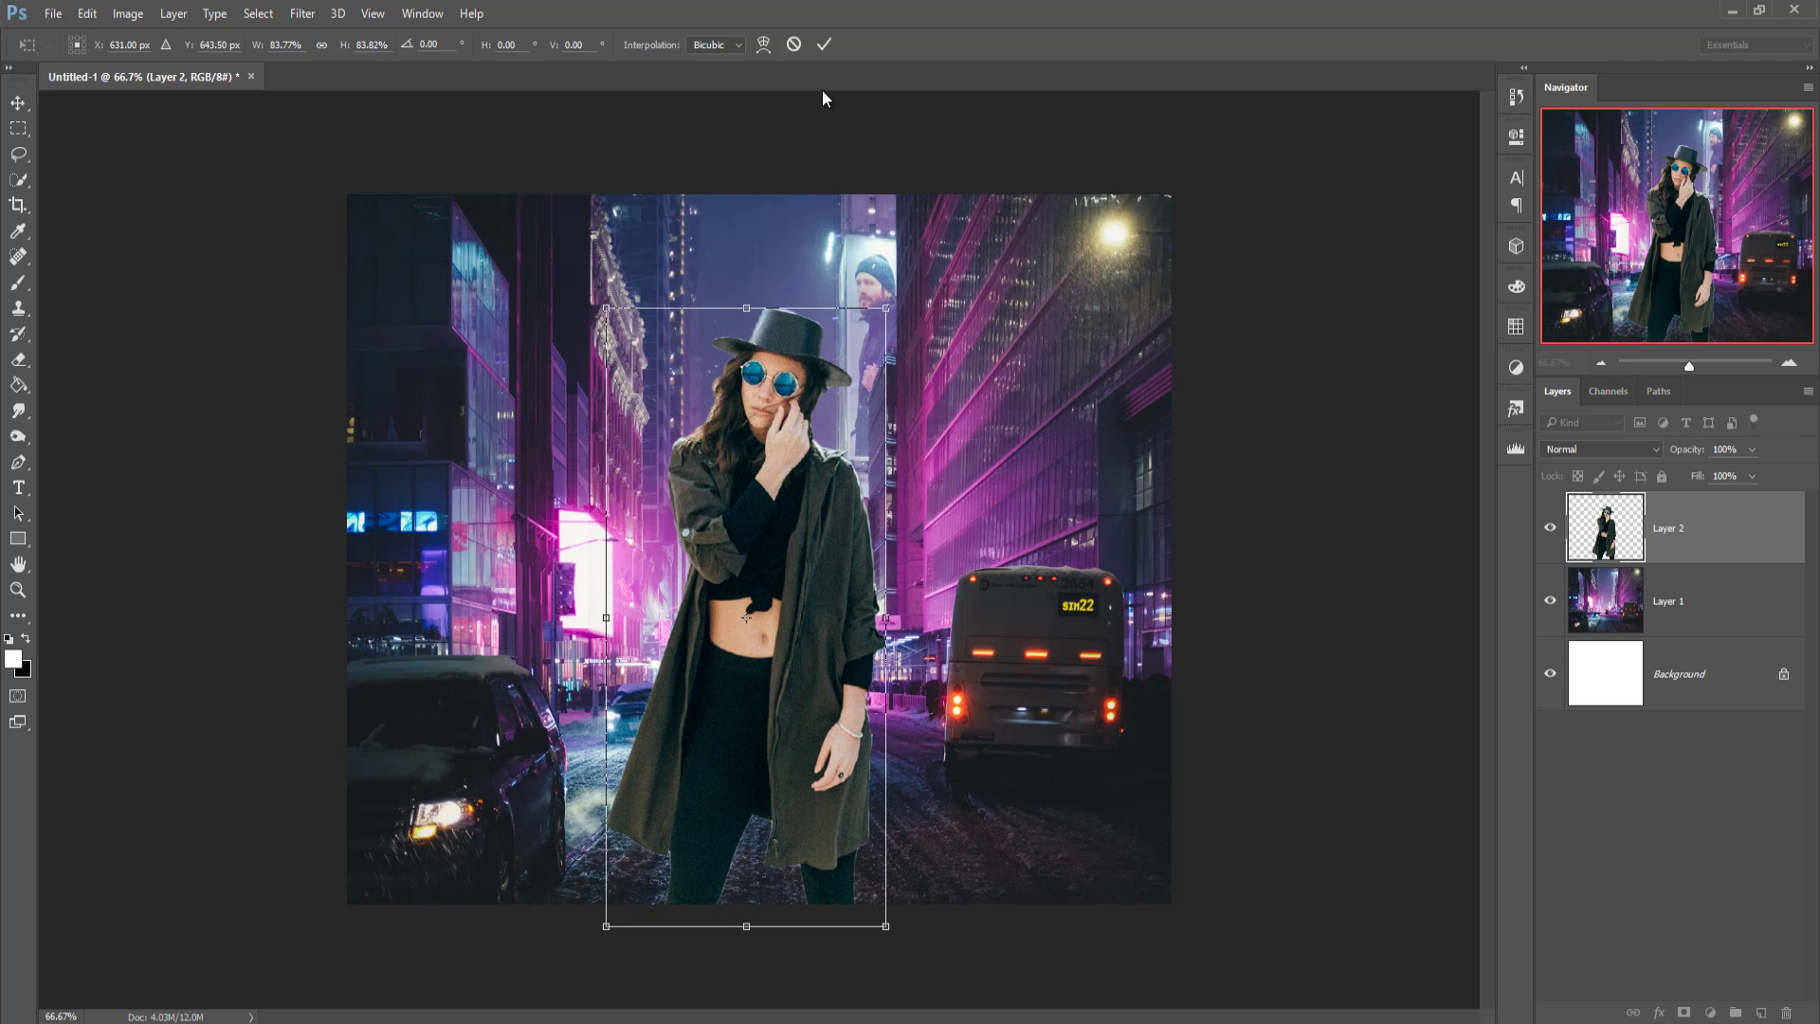
pyautogui.click(824, 45)
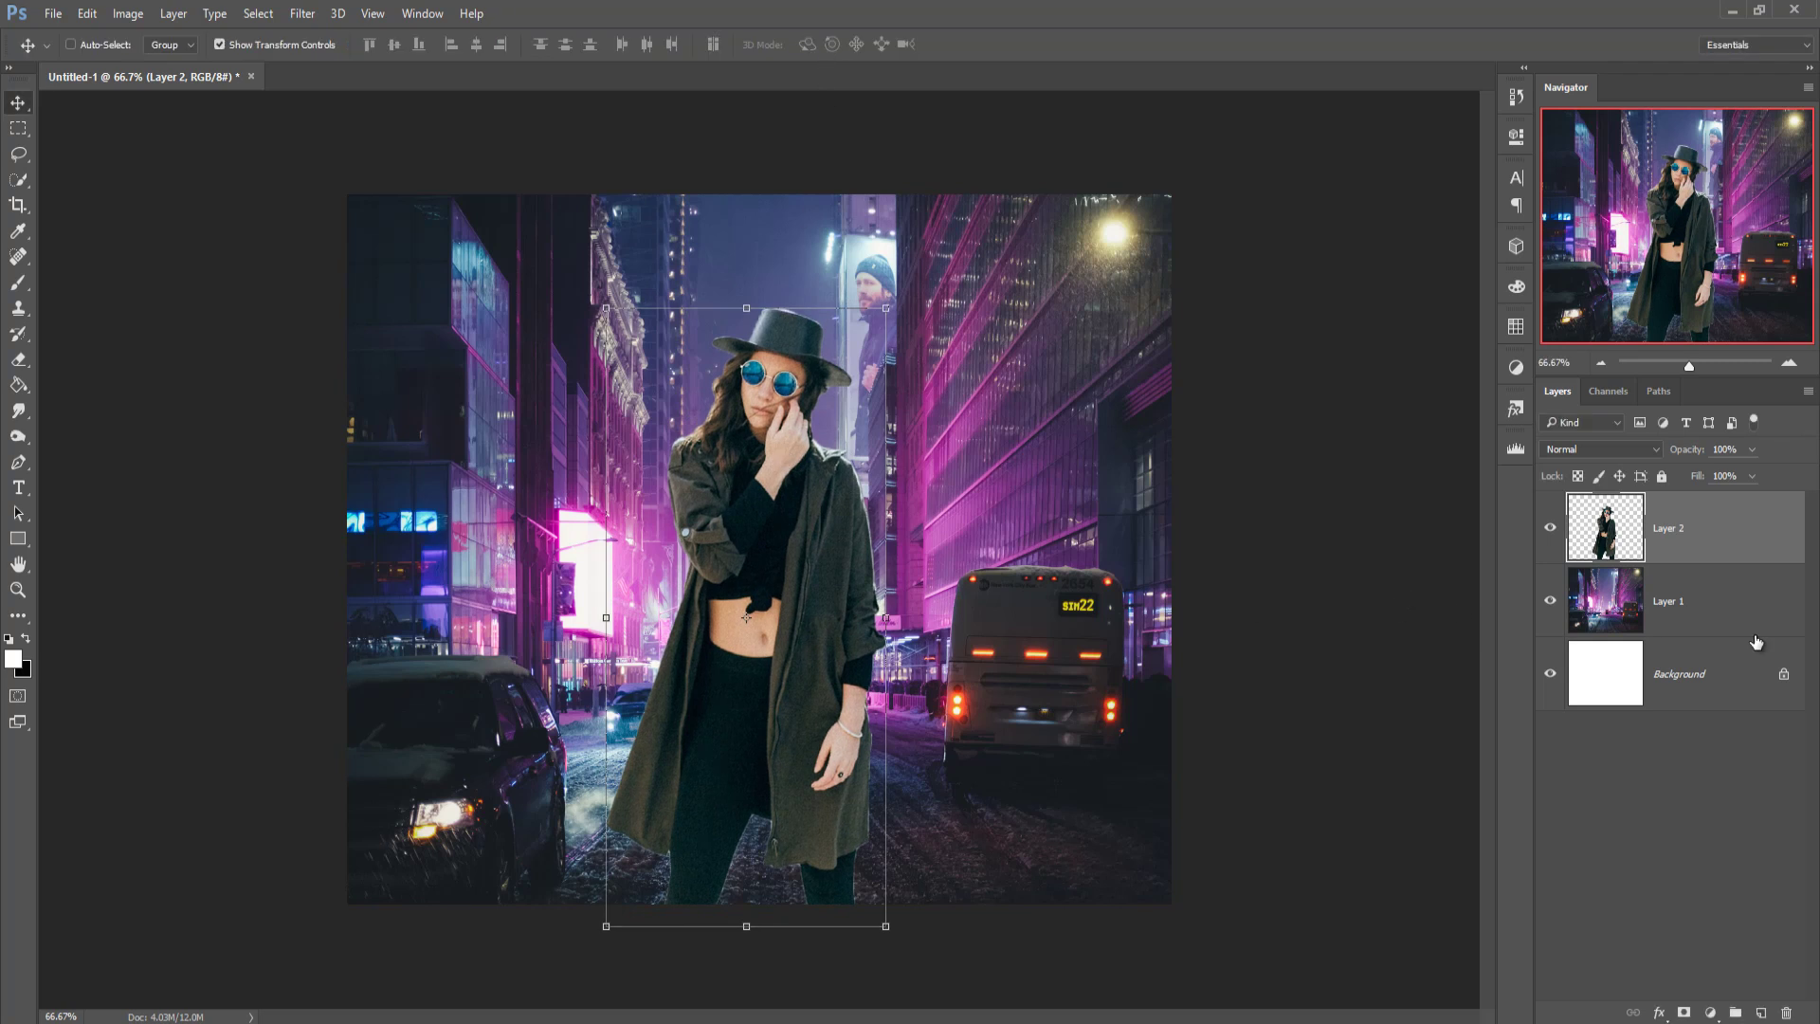
# Add a Color Balance layer clipped to Layer 2 with midtones set to +9, -34, +33
pyautogui.click(1711, 1012)
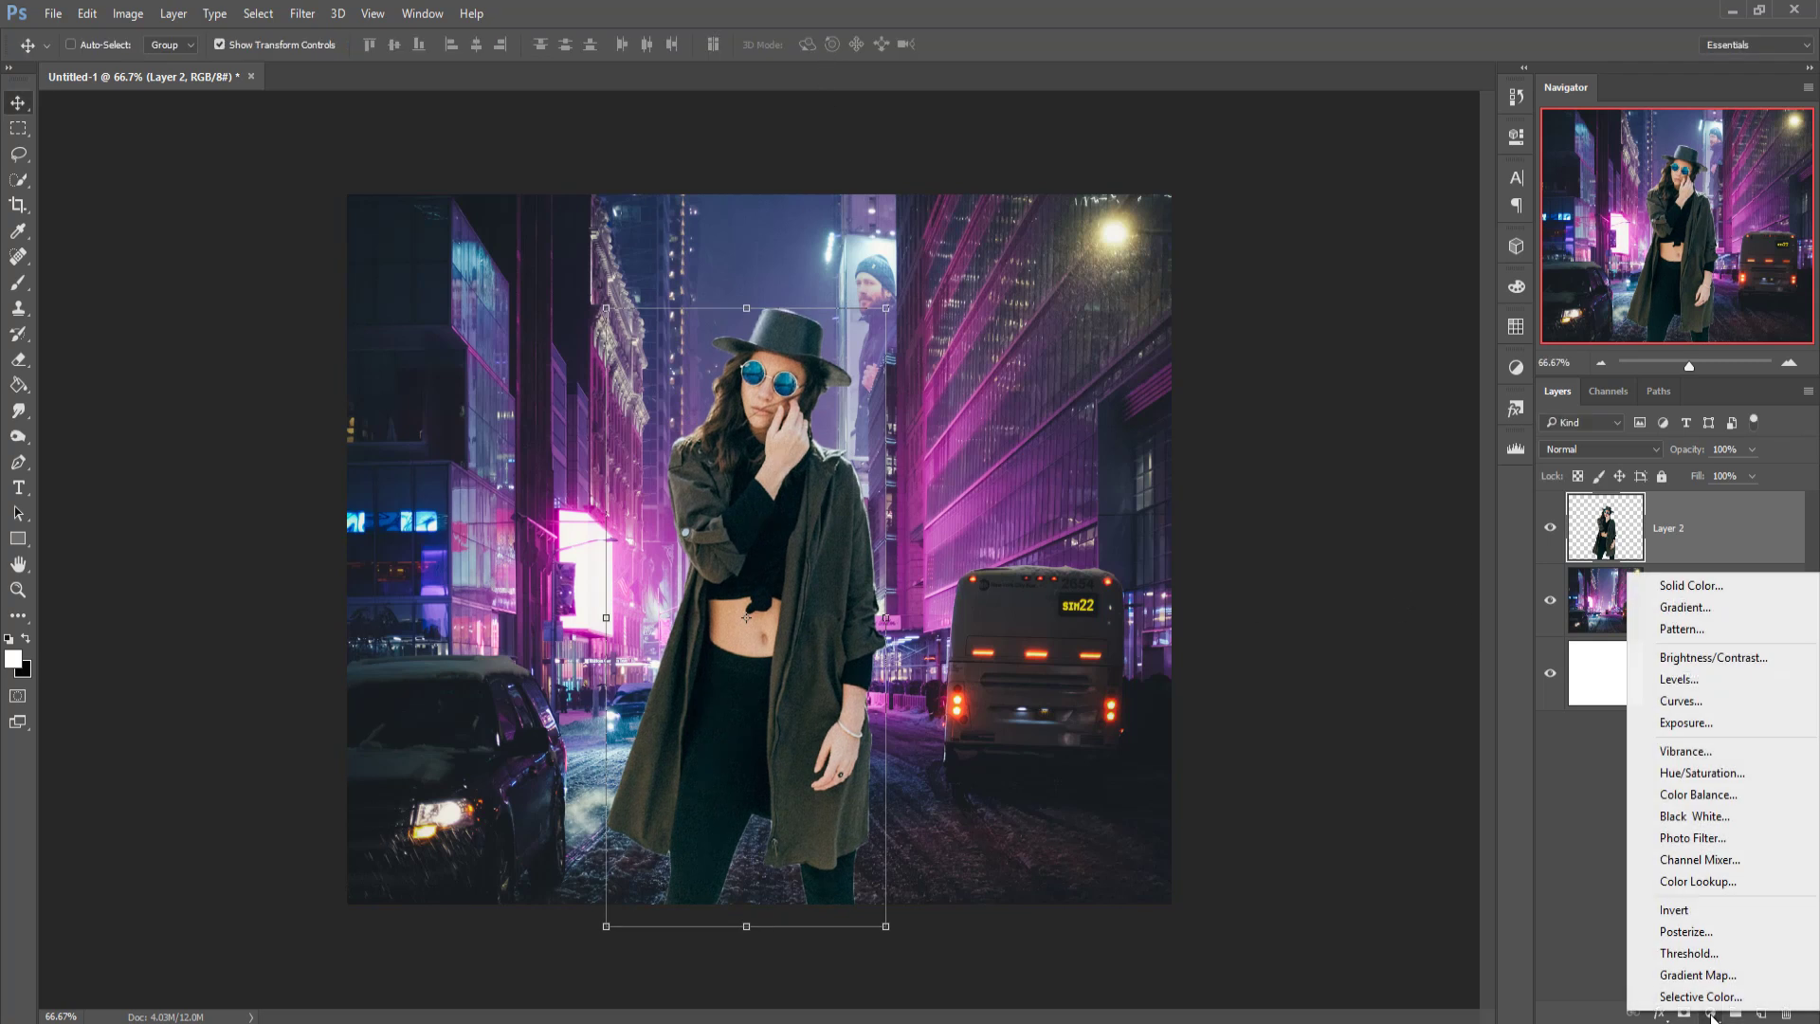
pyautogui.click(1720, 798)
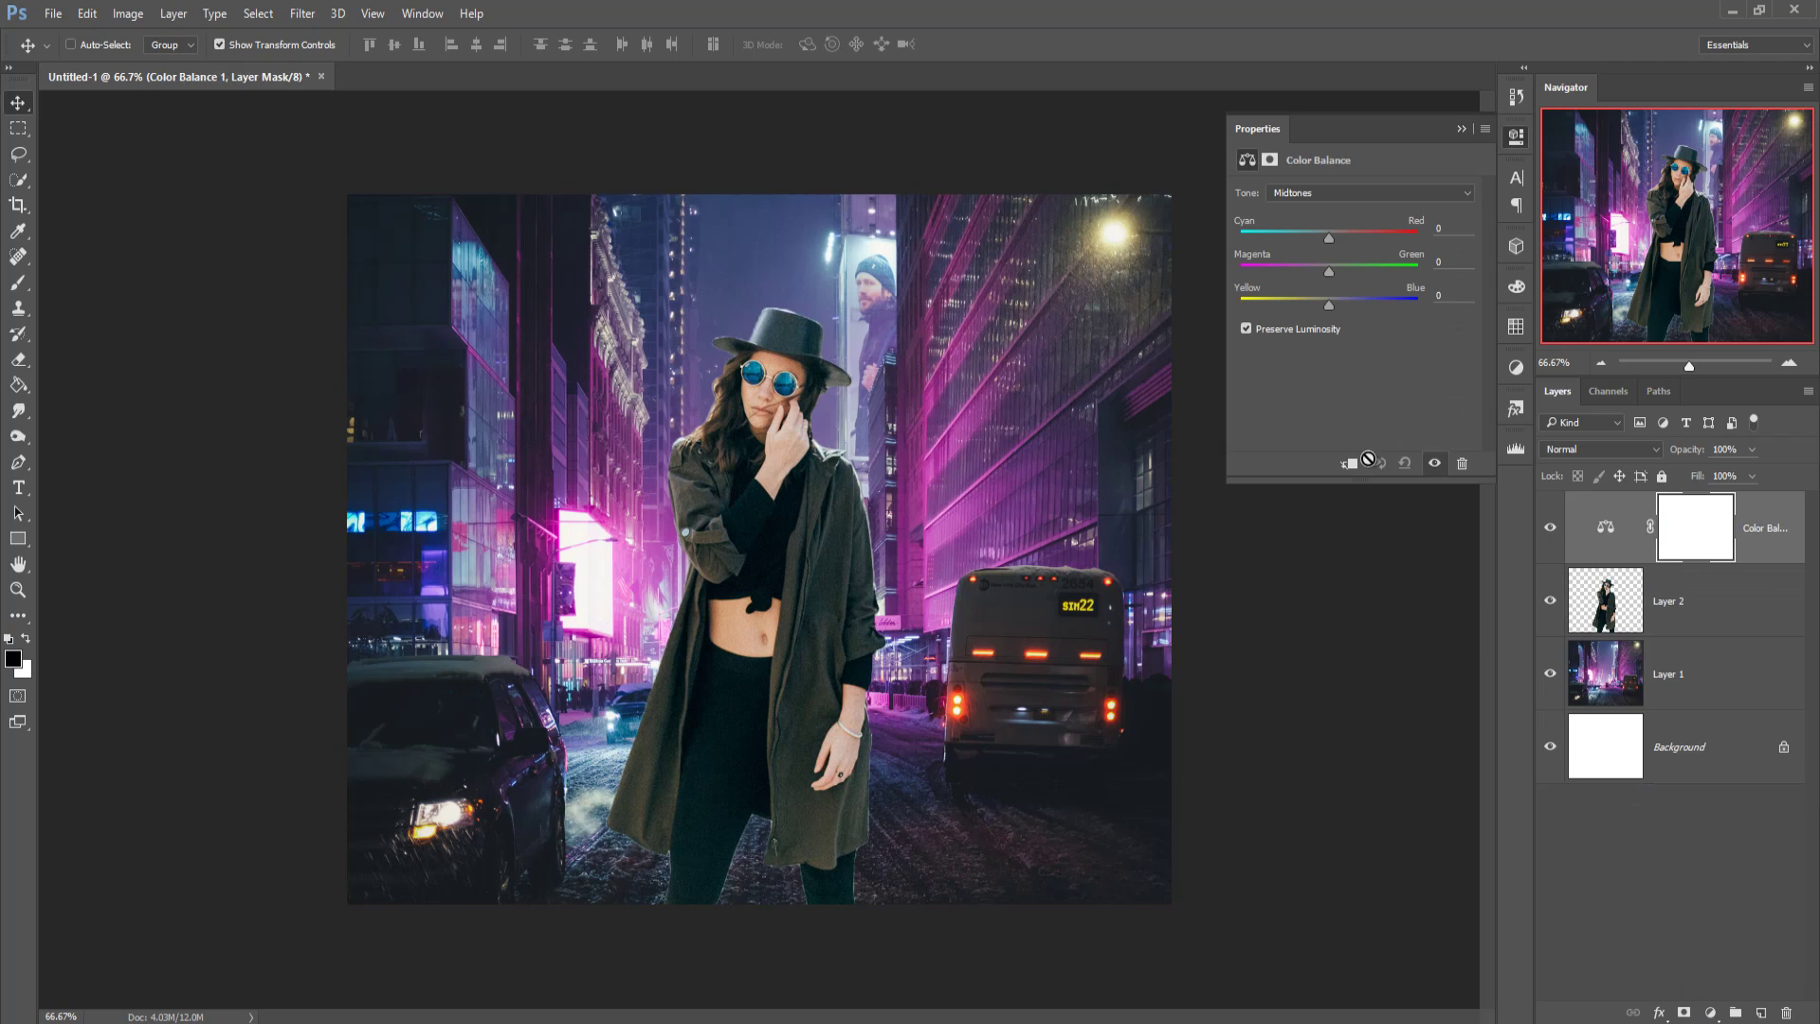
pyautogui.click(1345, 465)
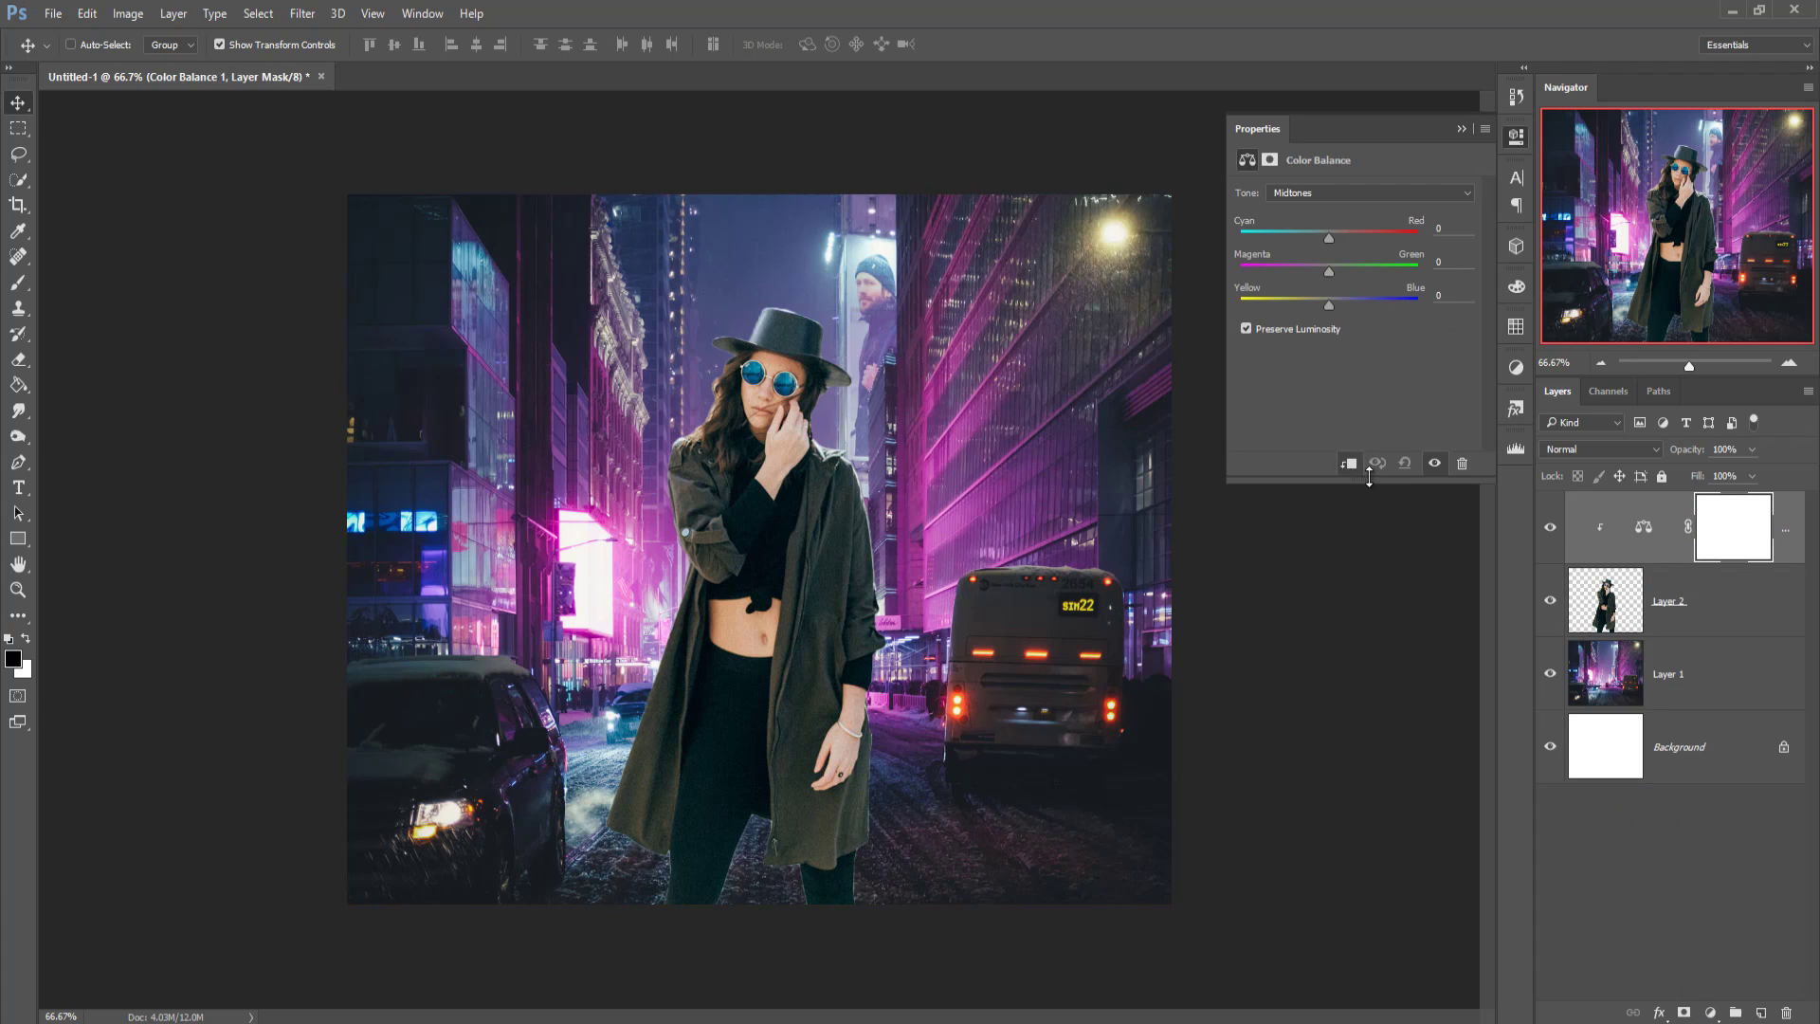
pyautogui.moveTo(1329, 237); pyautogui.dragTo(1333, 239)
pyautogui.moveTo(1330, 305); pyautogui.dragTo(1346, 305)
pyautogui.moveTo(1325, 271); pyautogui.dragTo(1319, 271)
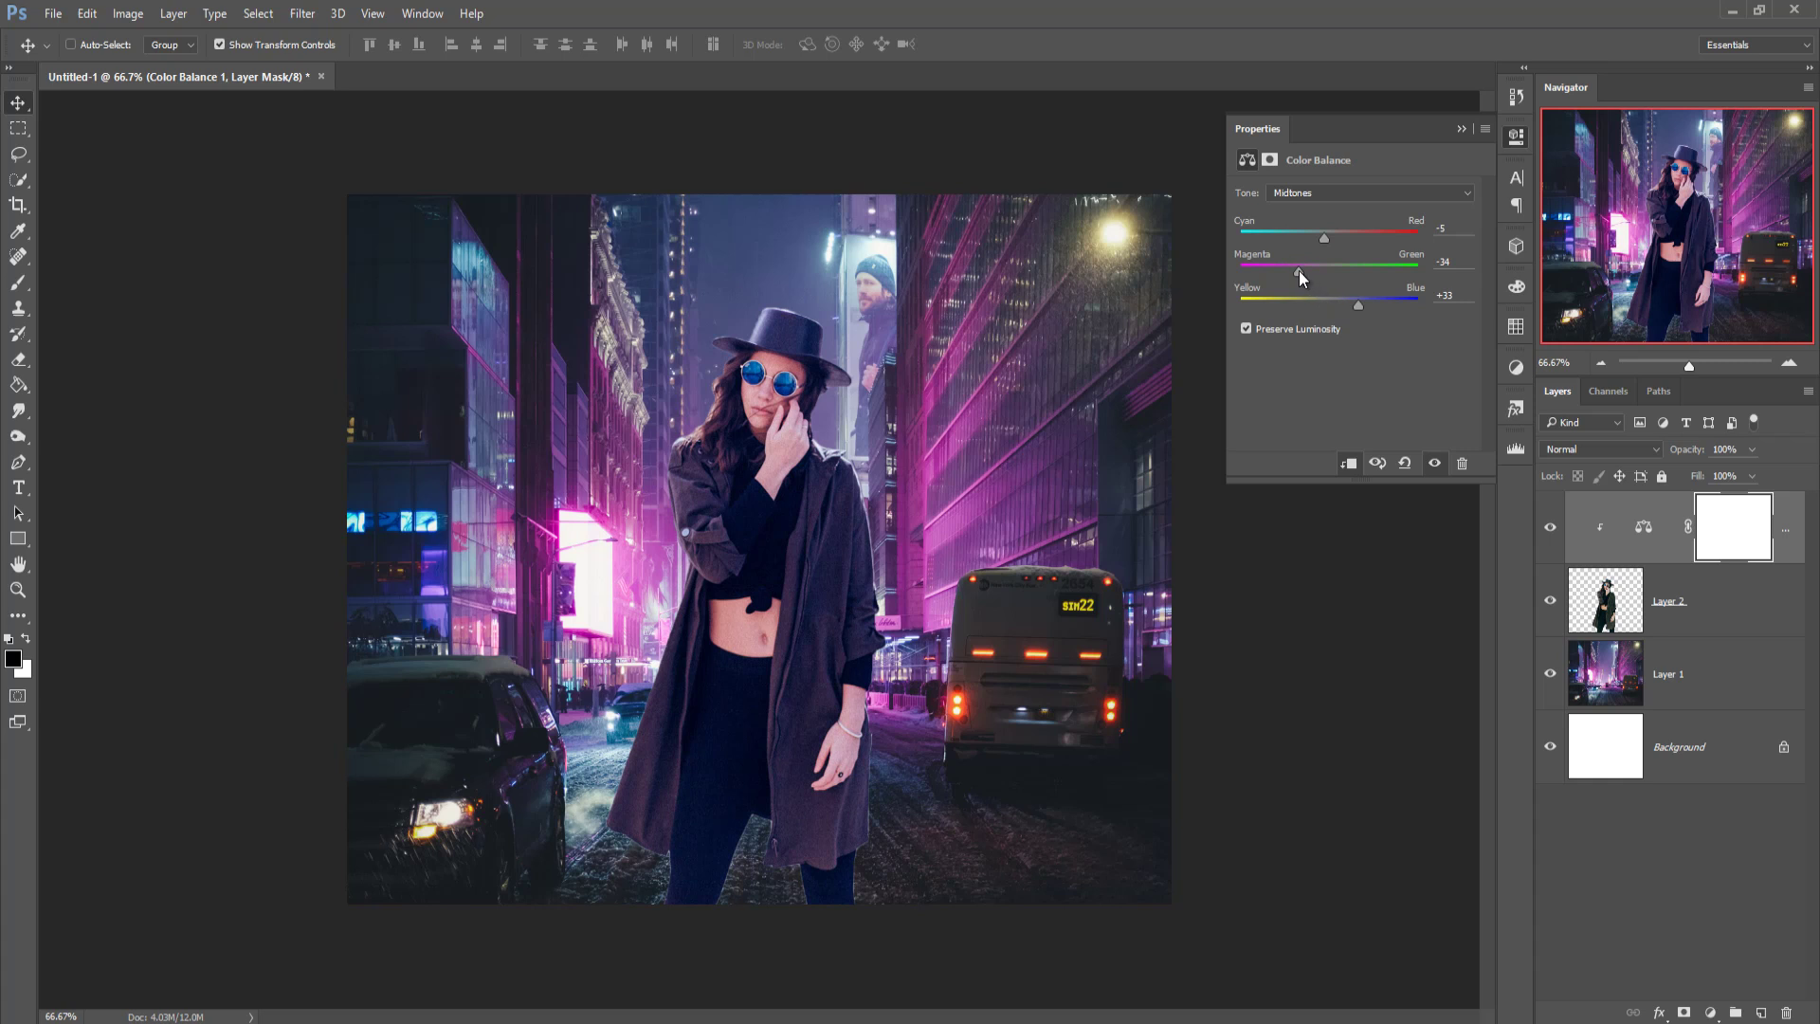
pyautogui.moveTo(1328, 237); pyautogui.dragTo(1336, 237)
pyautogui.click(1460, 130)
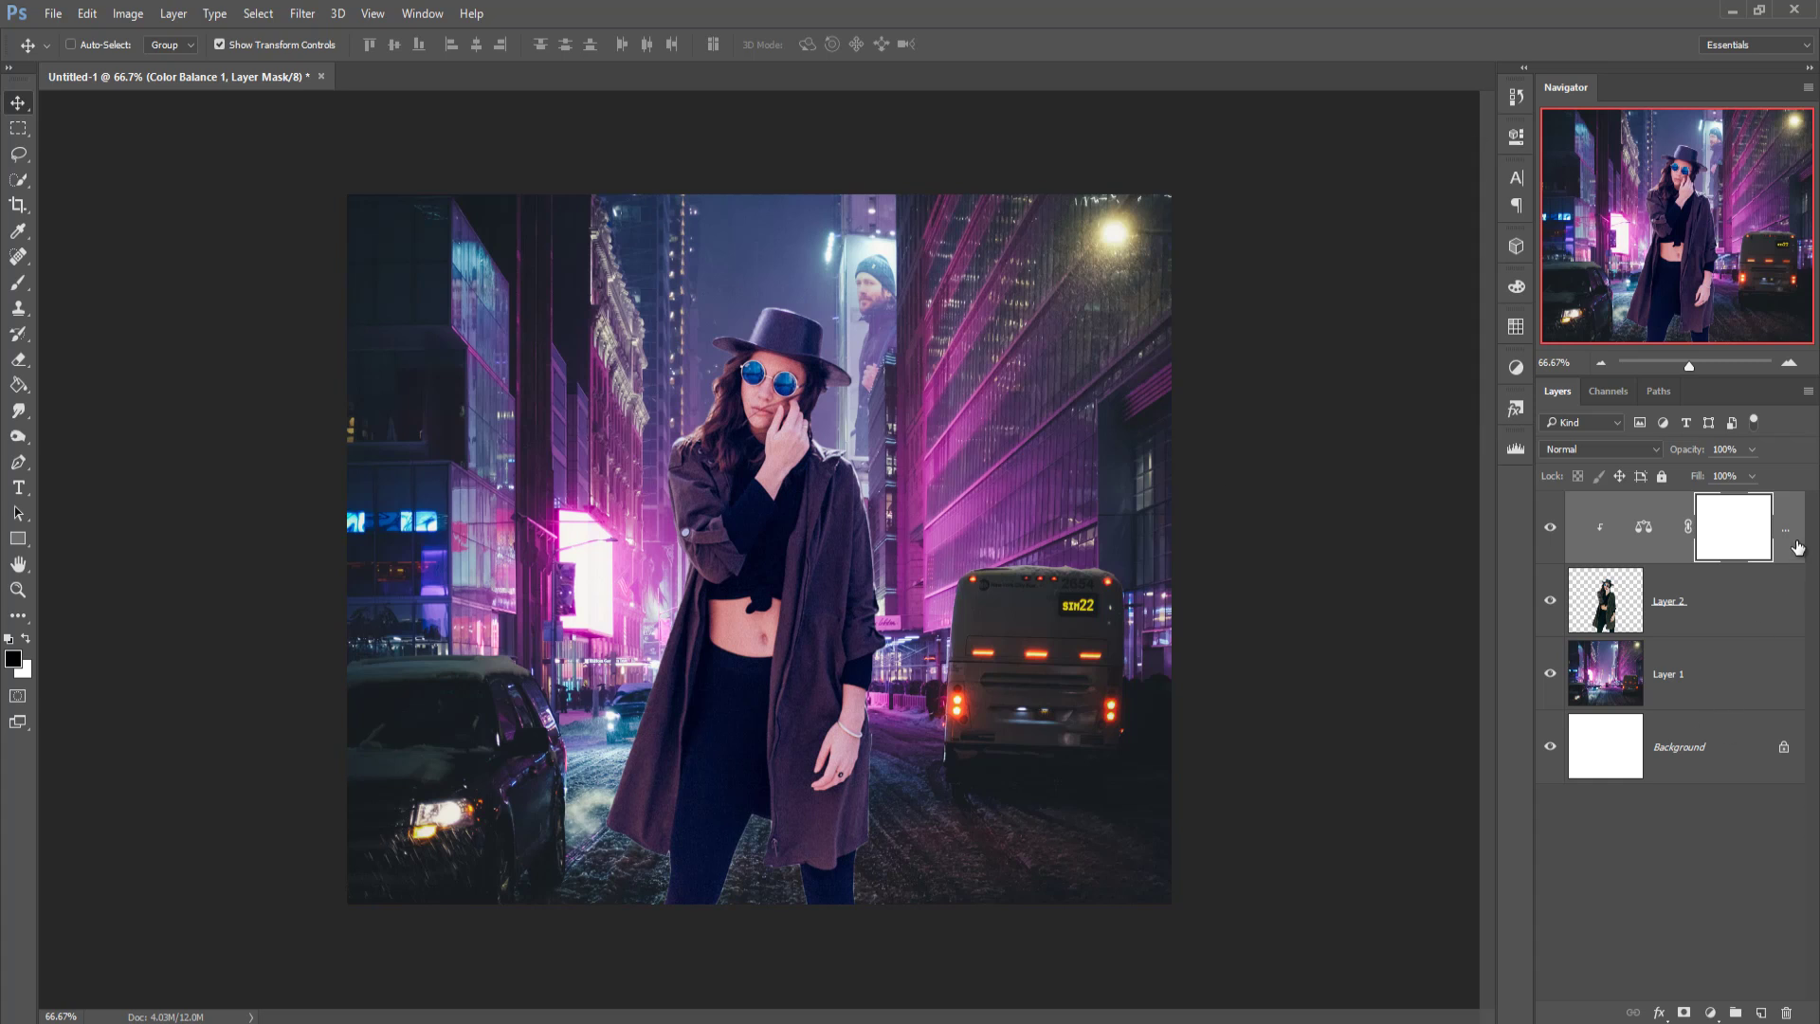
# Add Layer 3 clipped to the model, fill it with 50% Gray and set its blend mode to Overlay
pyautogui.hotkey('ctrl', '2')
pyautogui.click(1746, 618)
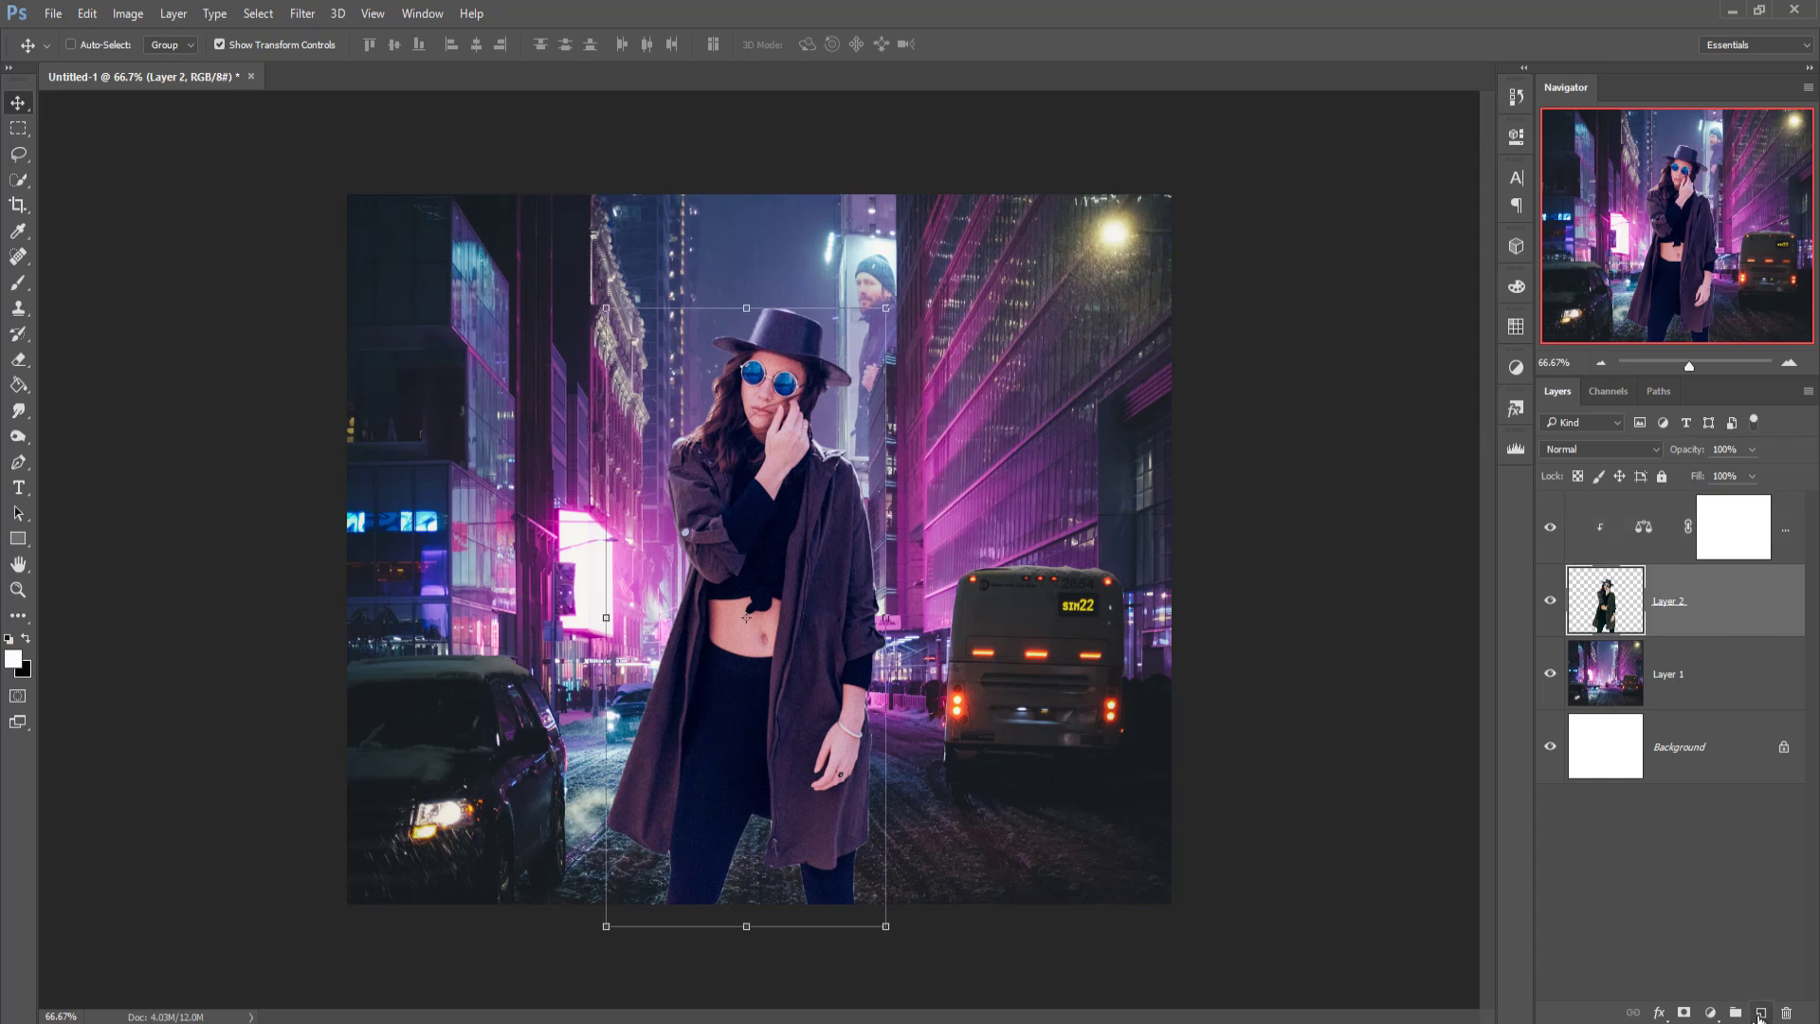
pyautogui.click(1761, 1017)
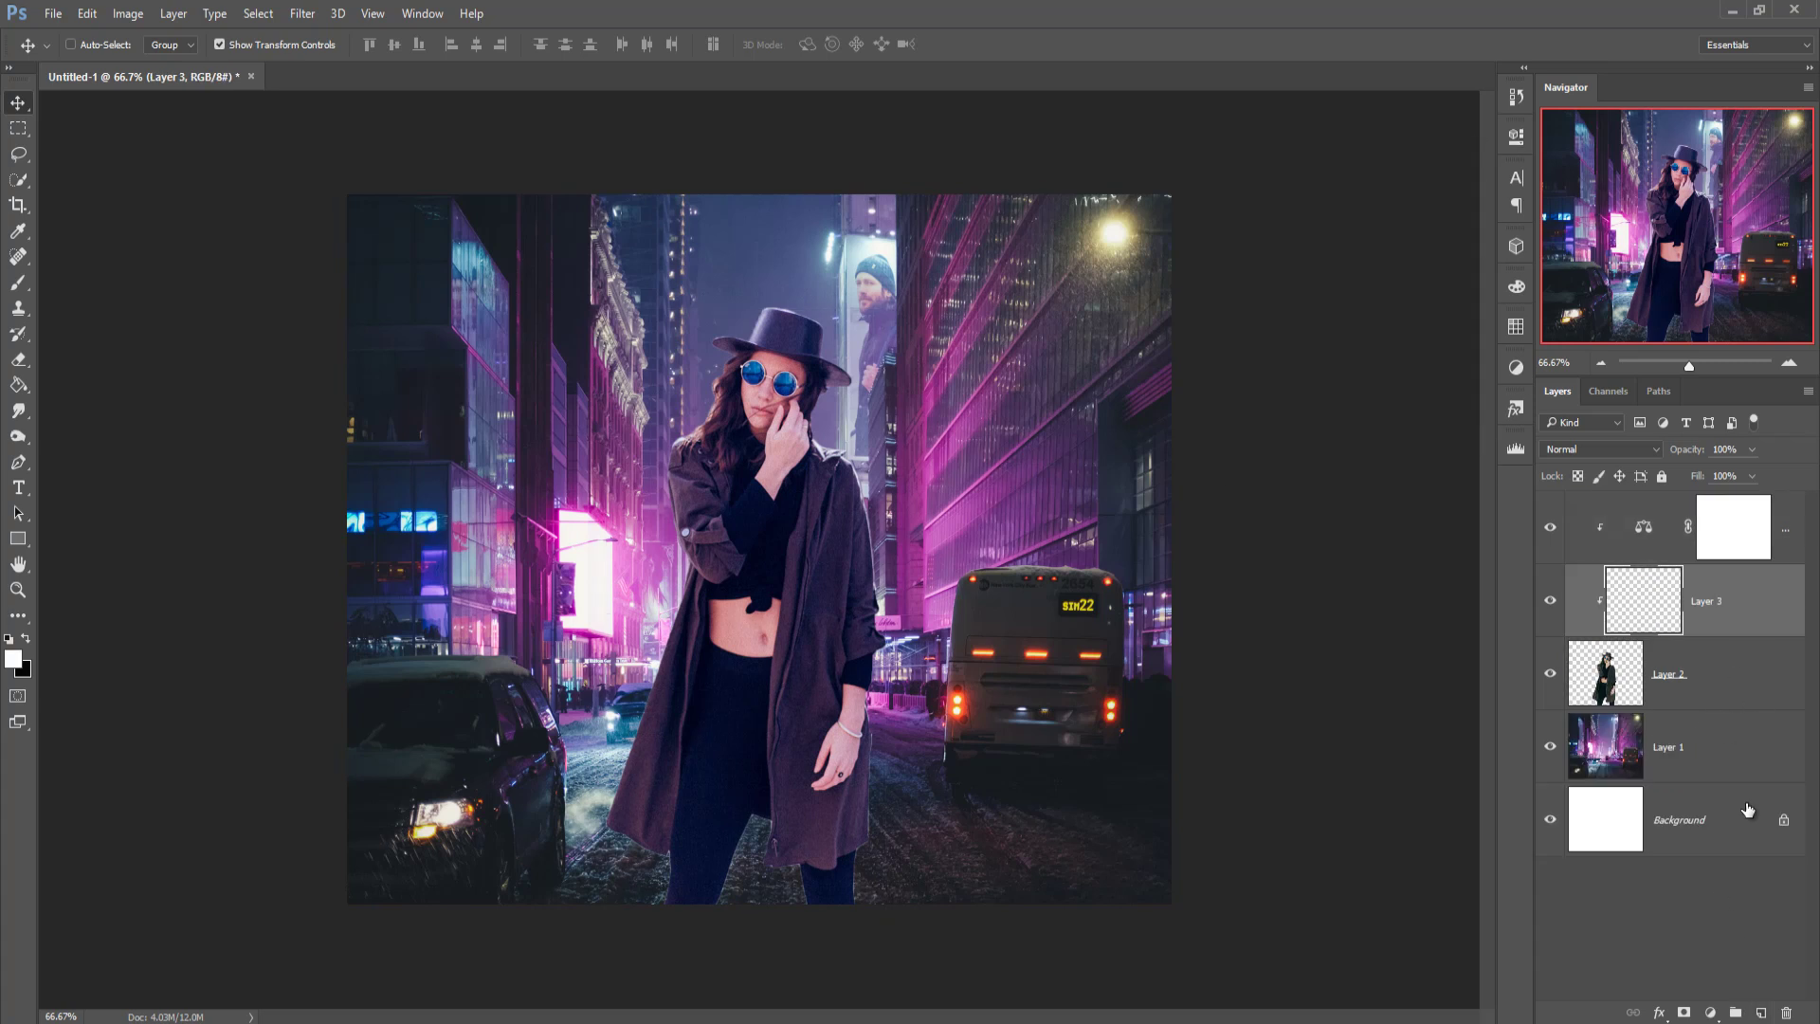
pyautogui.click(86, 14)
pyautogui.click(120, 297)
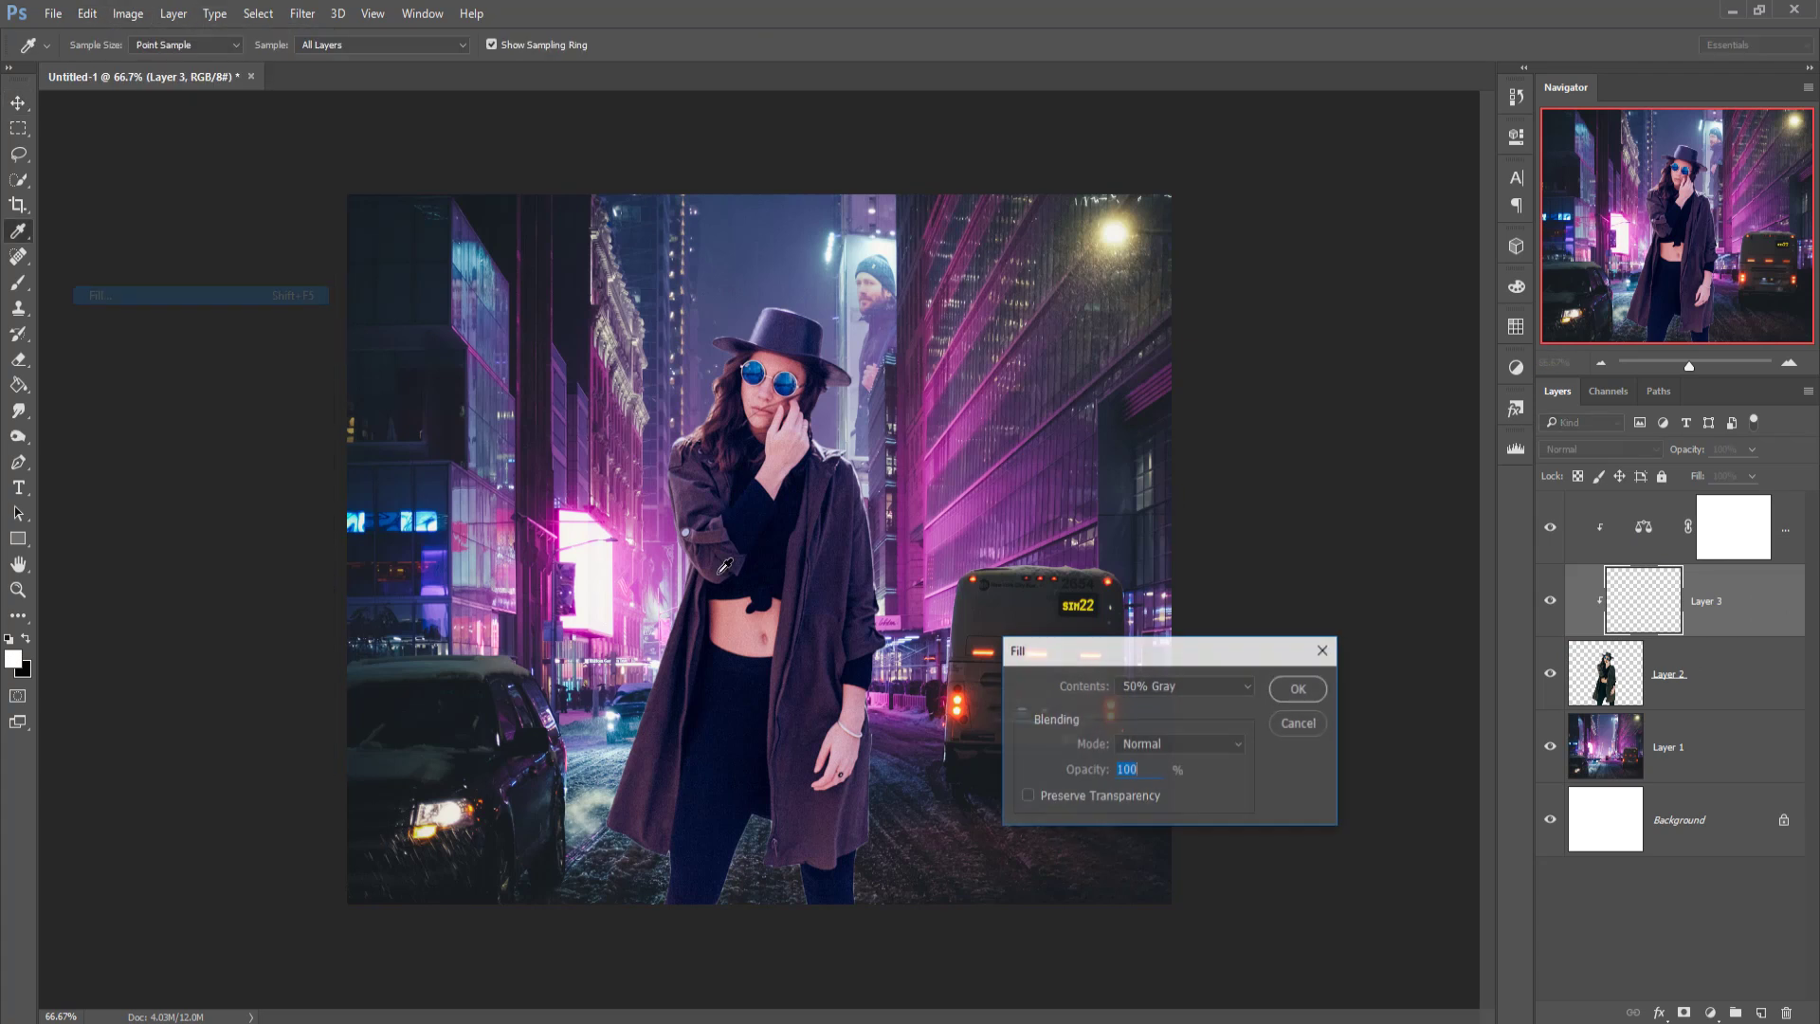
pyautogui.click(1299, 689)
pyautogui.press('v')
pyautogui.click(1645, 450)
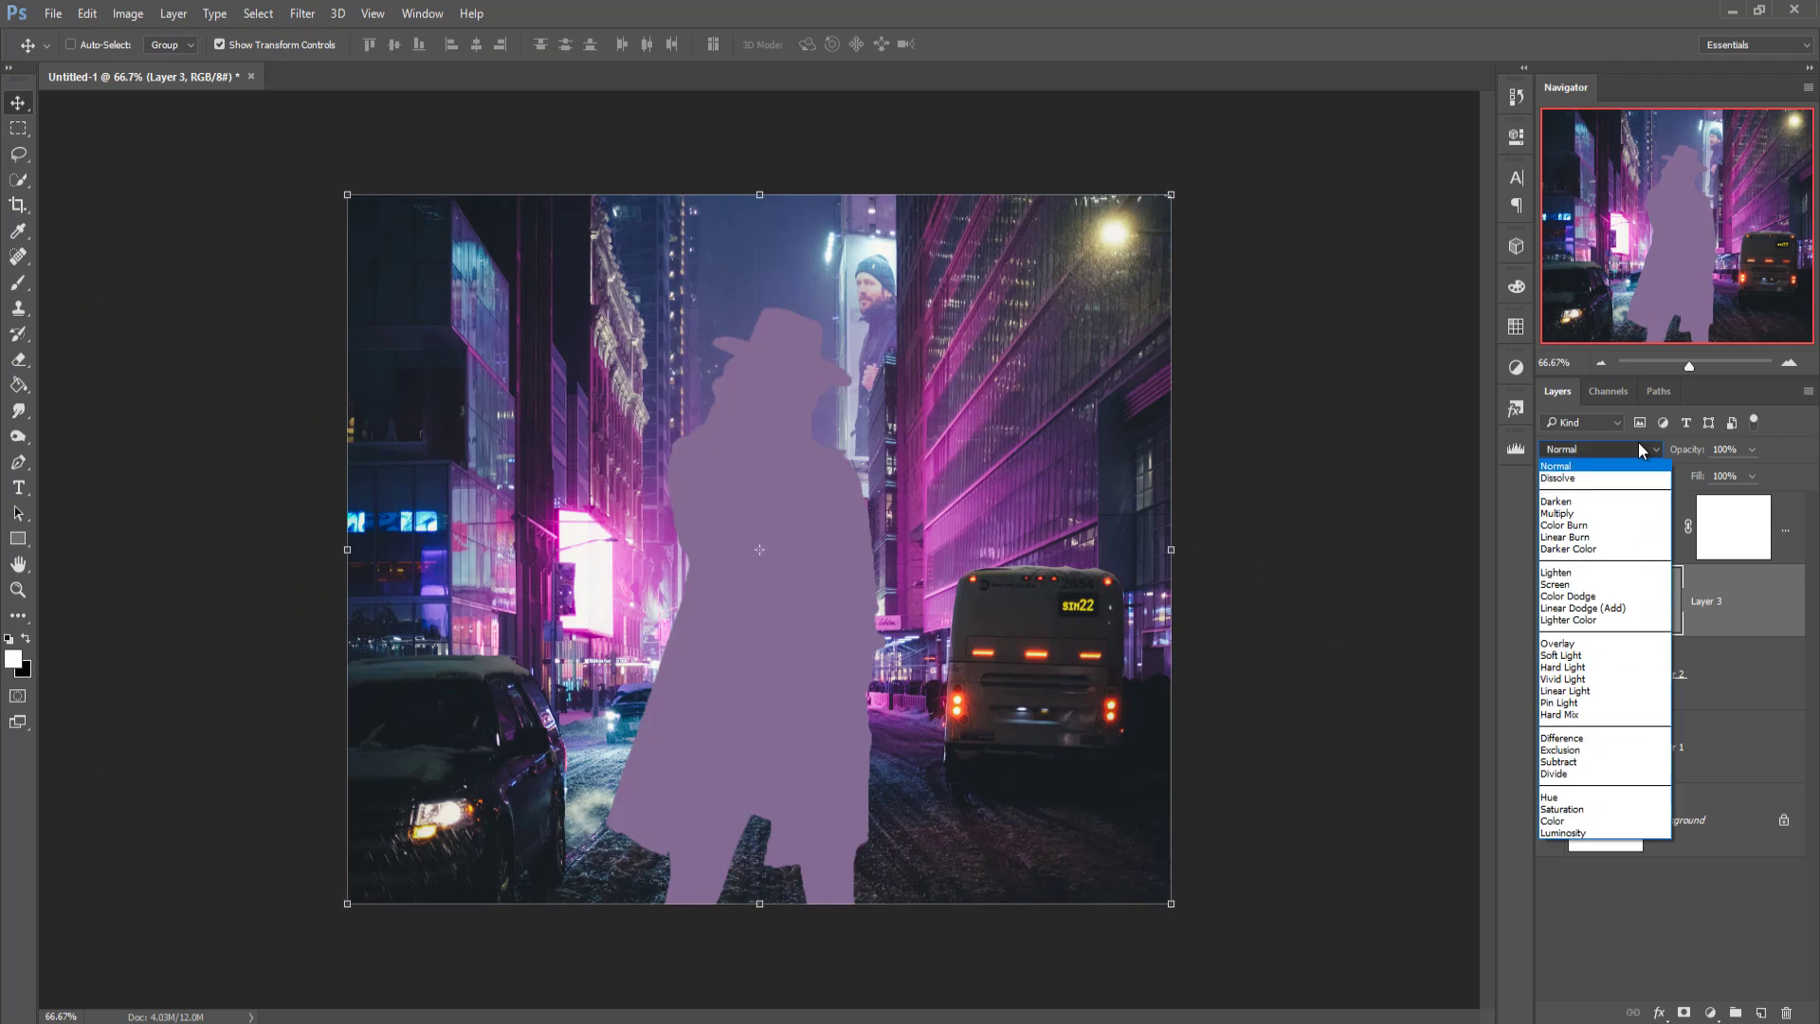
pyautogui.click(1578, 643)
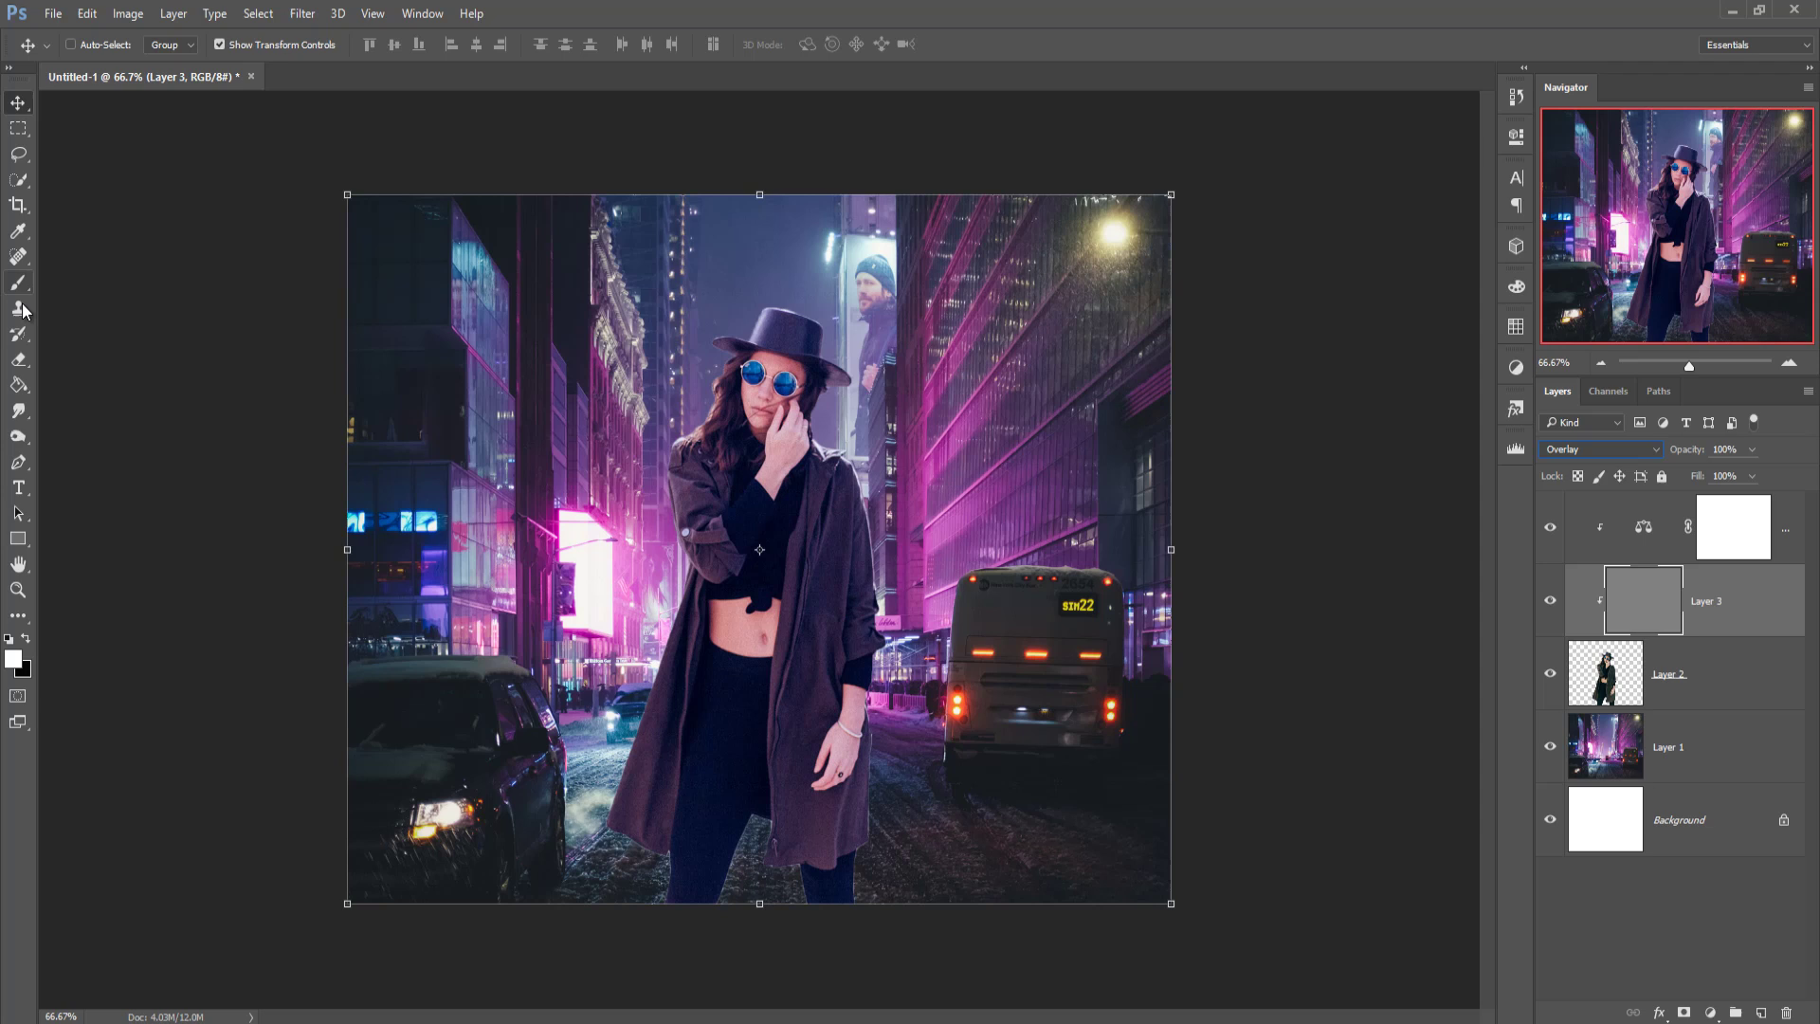
# With the Dodge Tool at size 90 and 34% exposure, lighten the top and left of the hat brim
pyautogui.moveTo(18, 436); pyautogui.dragTo(72, 439)
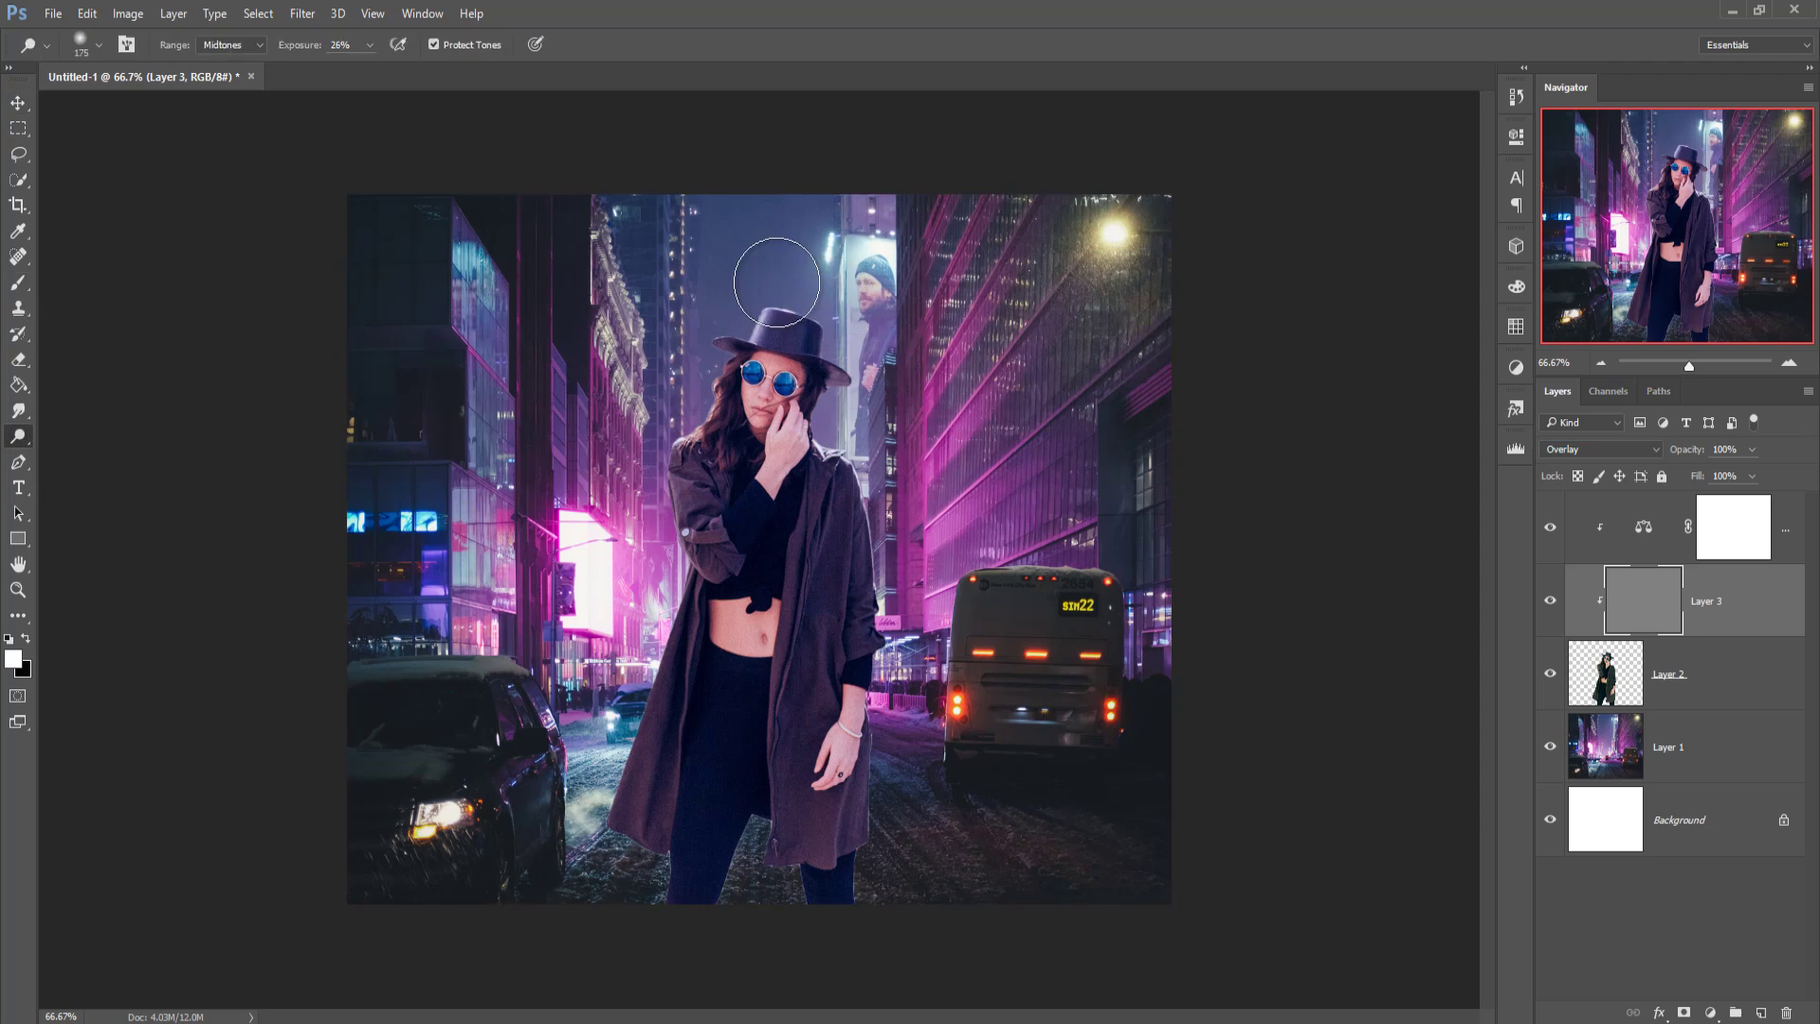
pyautogui.press('[')
pyautogui.press('[')
pyautogui.press('[')
pyautogui.press('[')
pyautogui.scroll(5, 759, 709)
pyautogui.moveTo(877, 418); pyautogui.dragTo(744, 656)
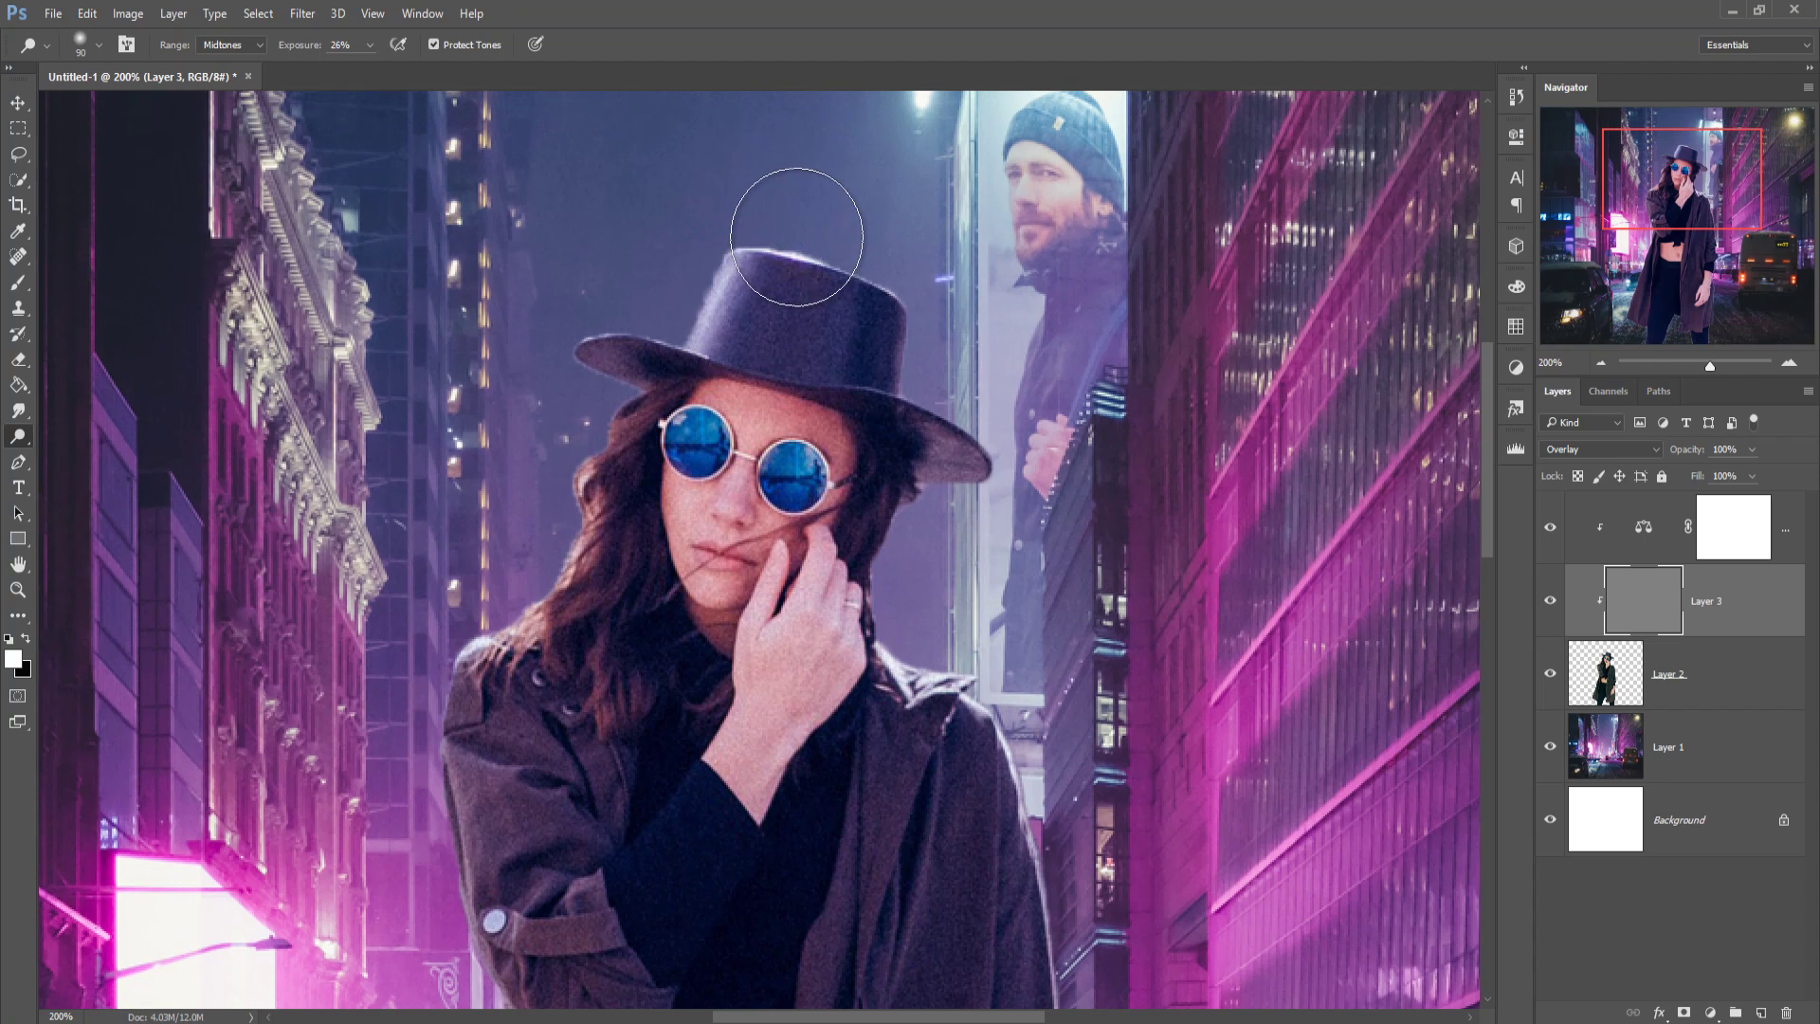
pyautogui.moveTo(765, 215)
pyautogui.mouseDown()
pyautogui.moveTo(691, 203)
pyautogui.moveTo(682, 275)
pyautogui.moveTo(699, 231)
pyautogui.moveTo(631, 329)
pyautogui.moveTo(601, 297)
pyautogui.mouseUp()
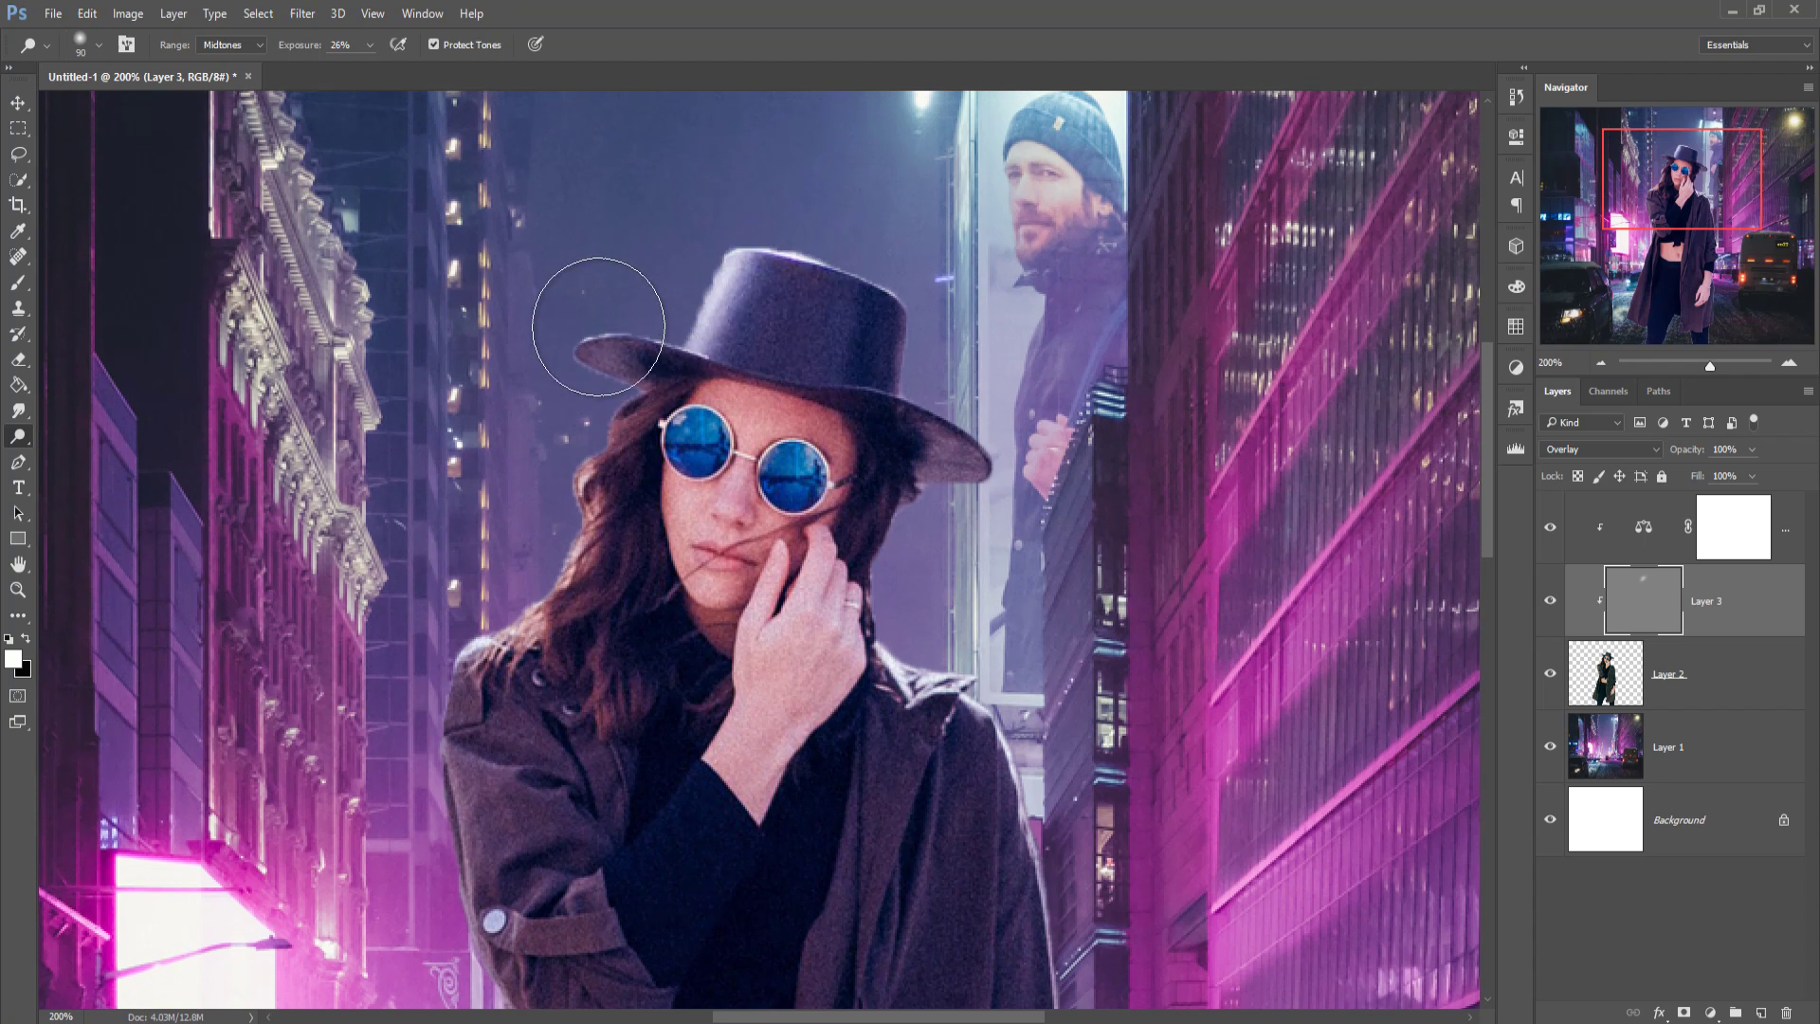
pyautogui.click(368, 44)
pyautogui.moveTo(368, 68); pyautogui.dragTo(375, 69)
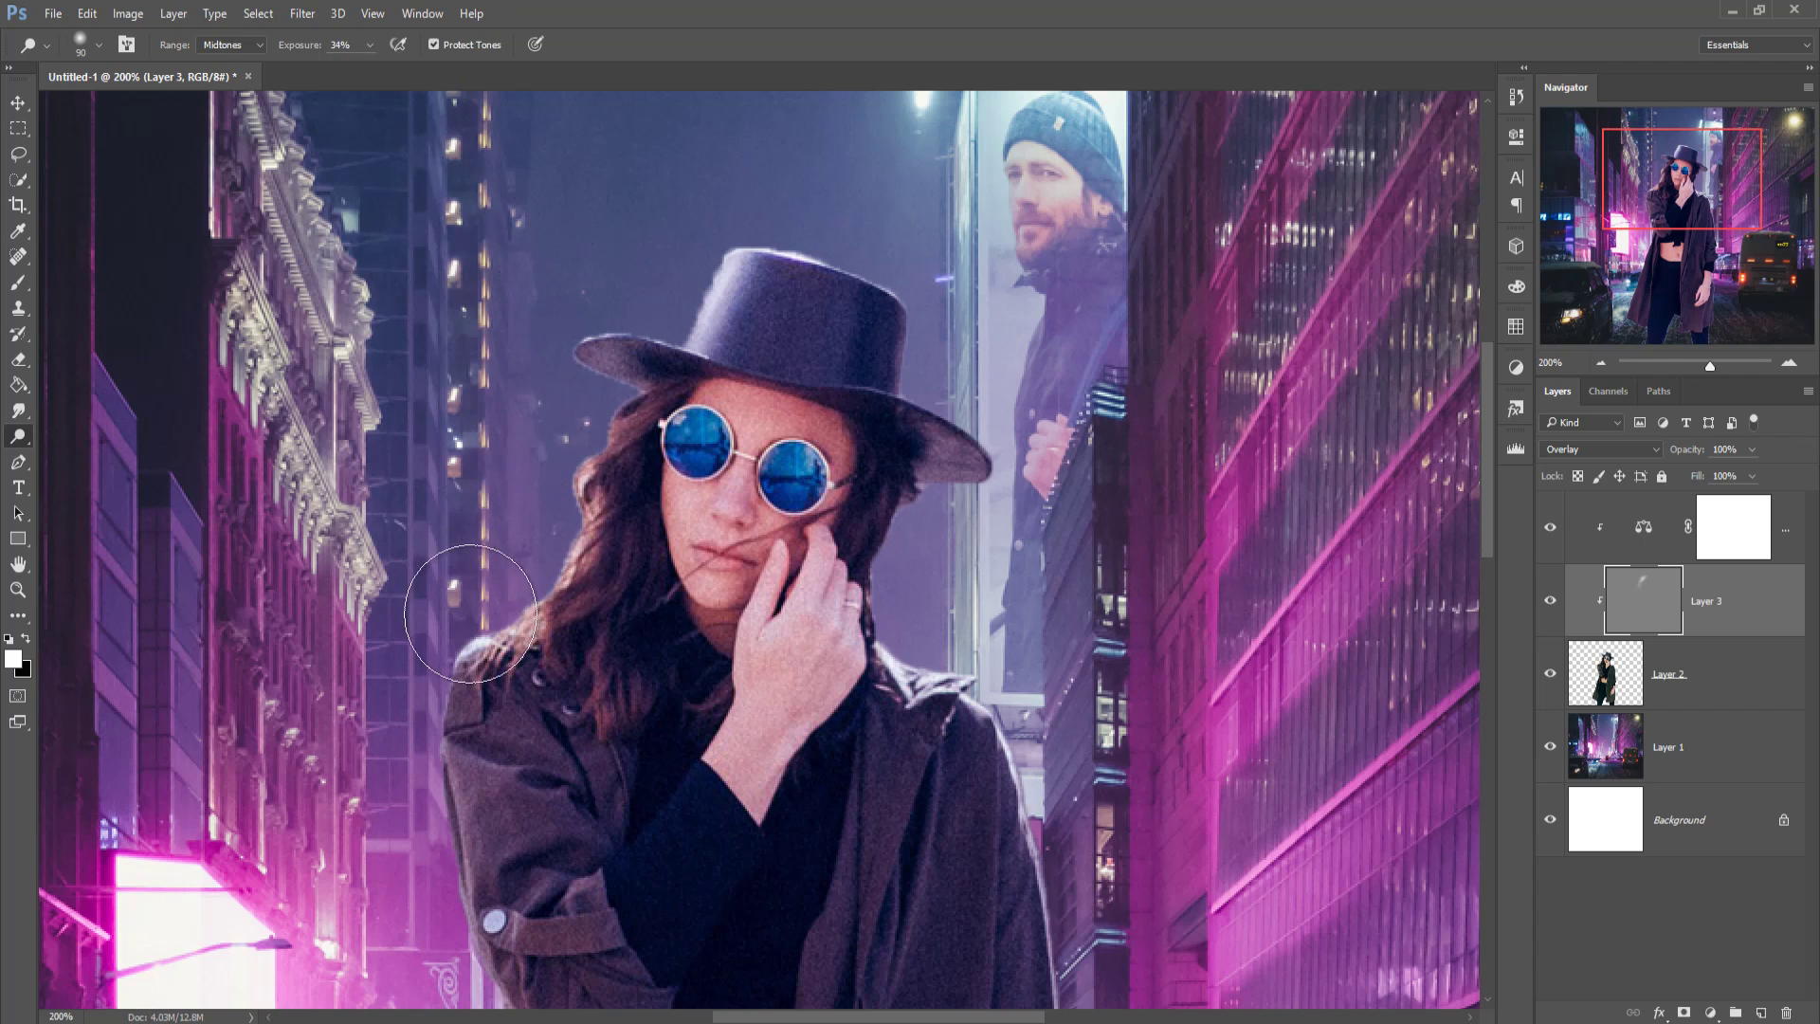
# Dodge the left hair, shoulder and coat edge, then the hat brim down to the collar
pyautogui.moveTo(593, 403)
pyautogui.mouseDown()
pyautogui.moveTo(514, 511)
pyautogui.moveTo(486, 647)
pyautogui.moveTo(425, 730)
pyautogui.moveTo(435, 631)
pyautogui.moveTo(431, 860)
pyautogui.moveTo(435, 632)
pyautogui.moveTo(418, 755)
pyautogui.moveTo(458, 882)
pyautogui.mouseUp()
pyautogui.scroll(-5, 458, 882)
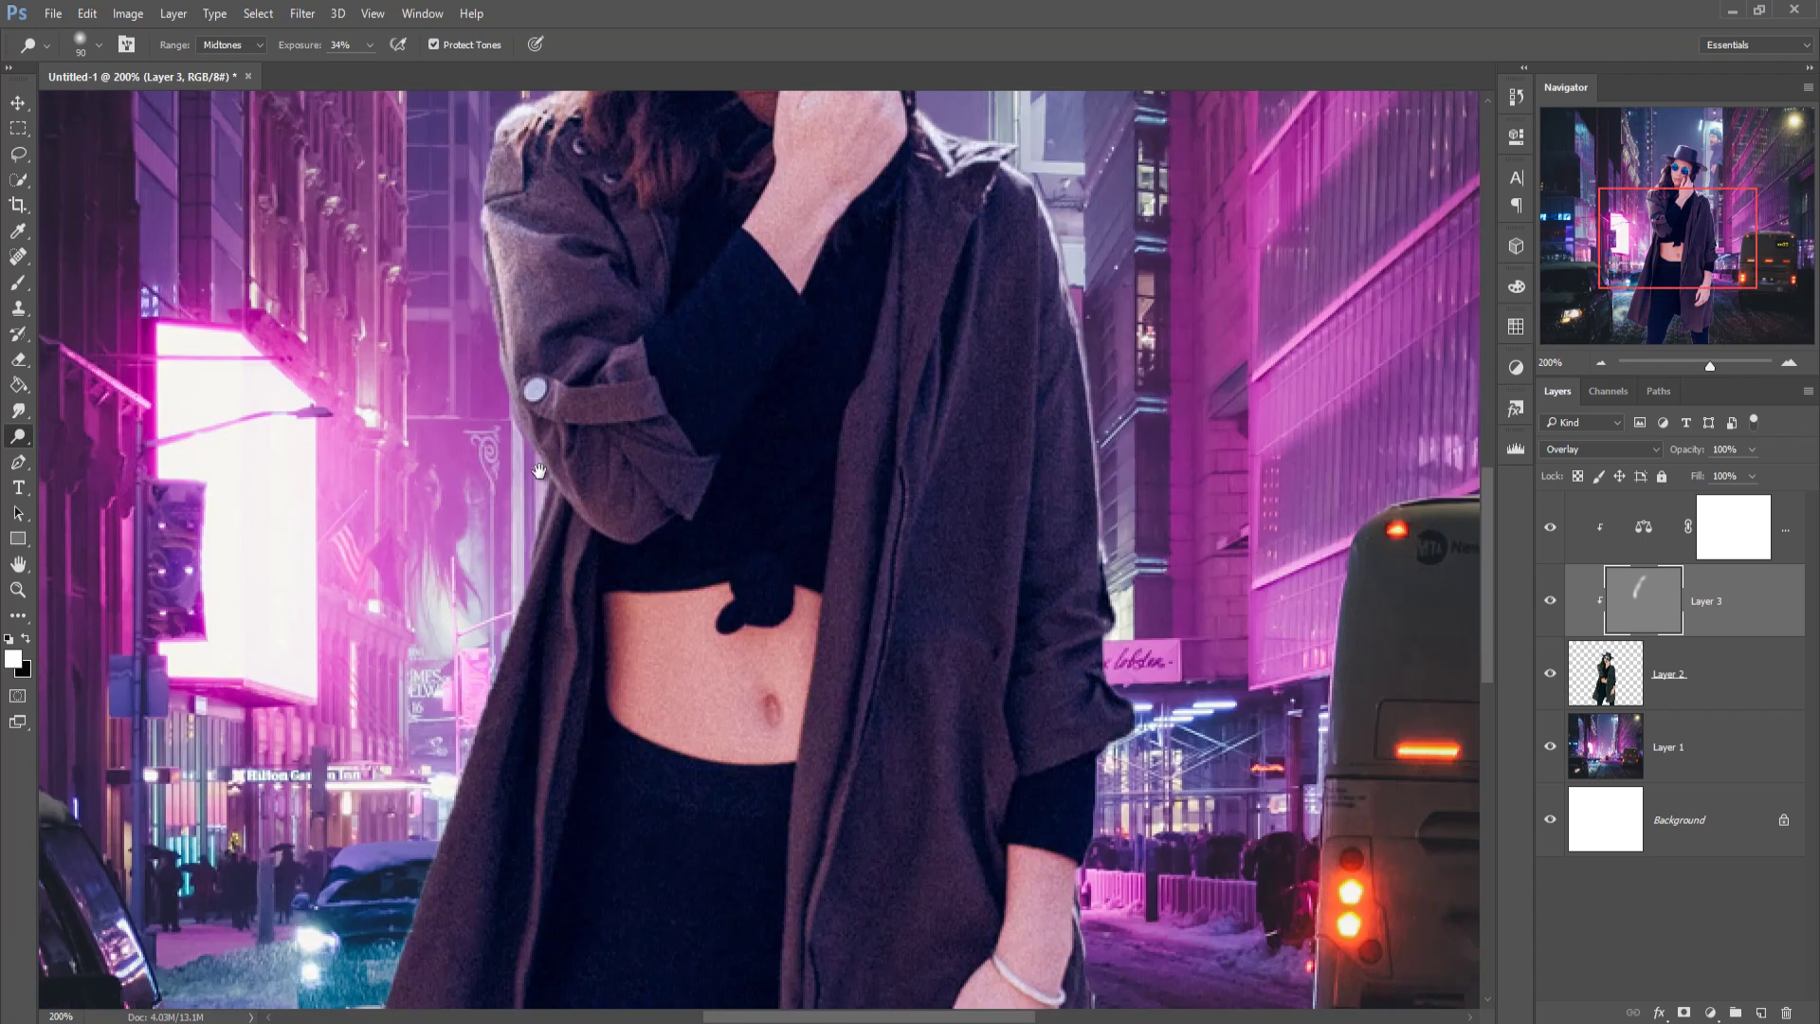
pyautogui.moveTo(493, 332)
pyautogui.mouseDown()
pyautogui.moveTo(532, 532)
pyautogui.moveTo(441, 611)
pyautogui.moveTo(484, 587)
pyautogui.moveTo(502, 630)
pyautogui.moveTo(422, 868)
pyautogui.mouseUp()
pyautogui.moveTo(421, 867)
pyautogui.mouseDown()
pyautogui.moveTo(664, 464)
pyautogui.moveTo(706, 512)
pyautogui.moveTo(552, 839)
pyautogui.moveTo(669, 474)
pyautogui.moveTo(595, 820)
pyautogui.moveTo(658, 658)
pyautogui.moveTo(527, 945)
pyautogui.mouseUp()
pyautogui.moveTo(1232, 152); pyautogui.dragTo(1070, 347)
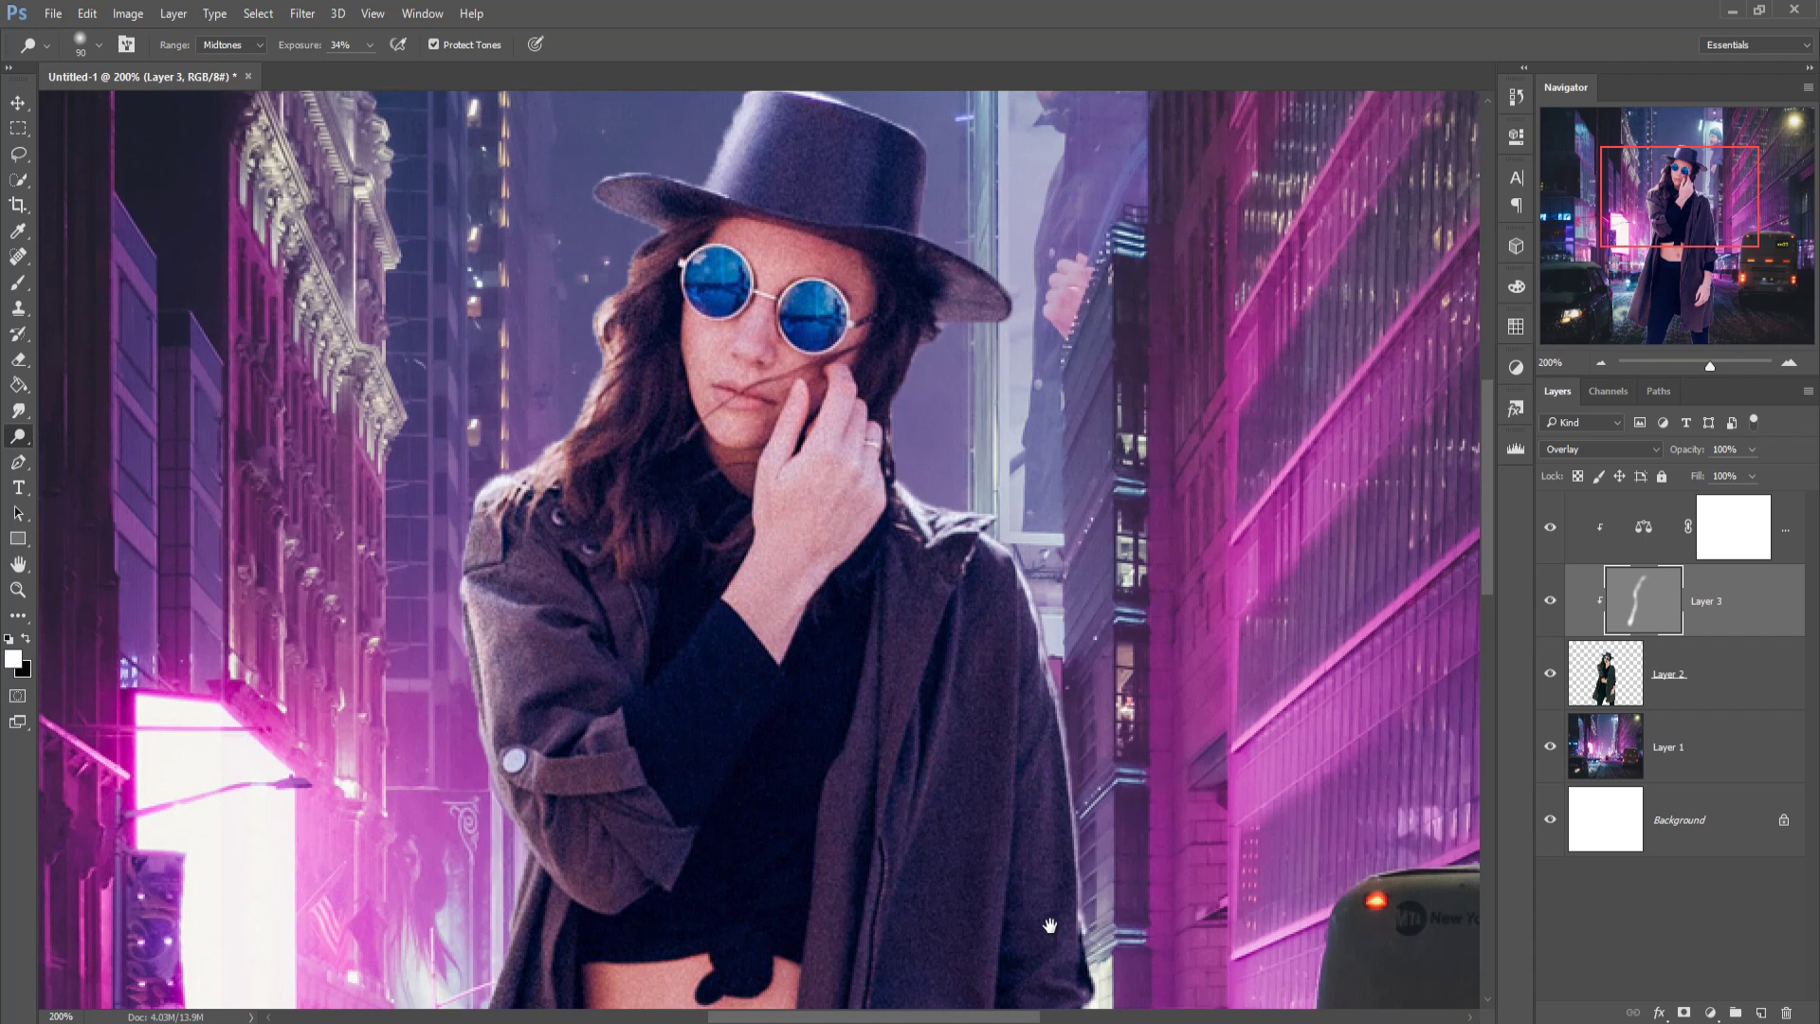
pyautogui.moveTo(921, 151)
pyautogui.mouseDown()
pyautogui.moveTo(1000, 275)
pyautogui.moveTo(1005, 512)
pyautogui.moveTo(960, 523)
pyautogui.moveTo(1006, 573)
pyautogui.moveTo(1051, 688)
pyautogui.moveTo(1079, 888)
pyautogui.mouseUp()
# Brighten the coat's right edge, then the forearm and wrist with a smaller brush
pyautogui.scroll(-5, 1079, 888)
pyautogui.moveTo(1086, 445)
pyautogui.mouseDown()
pyautogui.moveTo(1108, 910)
pyautogui.moveTo(1081, 834)
pyautogui.mouseUp()
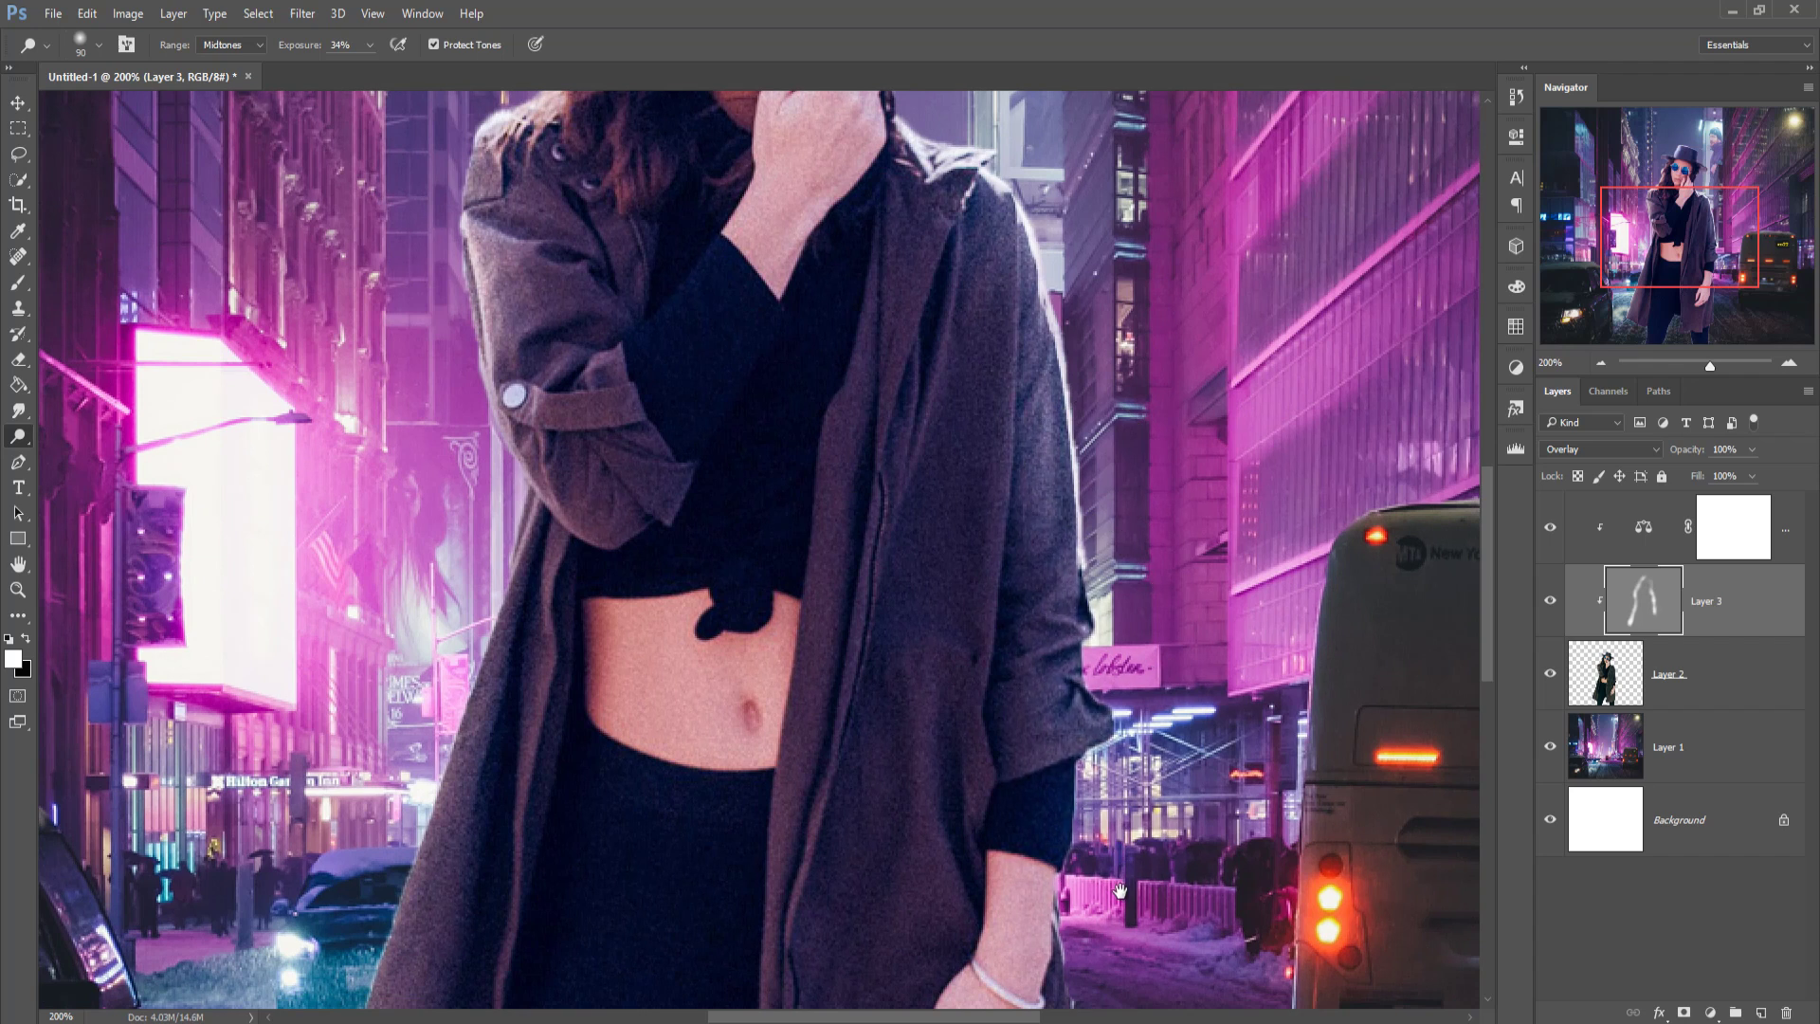
pyautogui.scroll(-5, 1101, 565)
pyautogui.moveTo(1101, 565)
pyautogui.mouseDown()
pyautogui.moveTo(1097, 935)
pyautogui.moveTo(1100, 637)
pyautogui.moveTo(1057, 853)
pyautogui.moveTo(1048, 724)
pyautogui.moveTo(1044, 771)
pyautogui.mouseUp()
pyautogui.moveTo(1090, 551); pyautogui.dragTo(1036, 813)
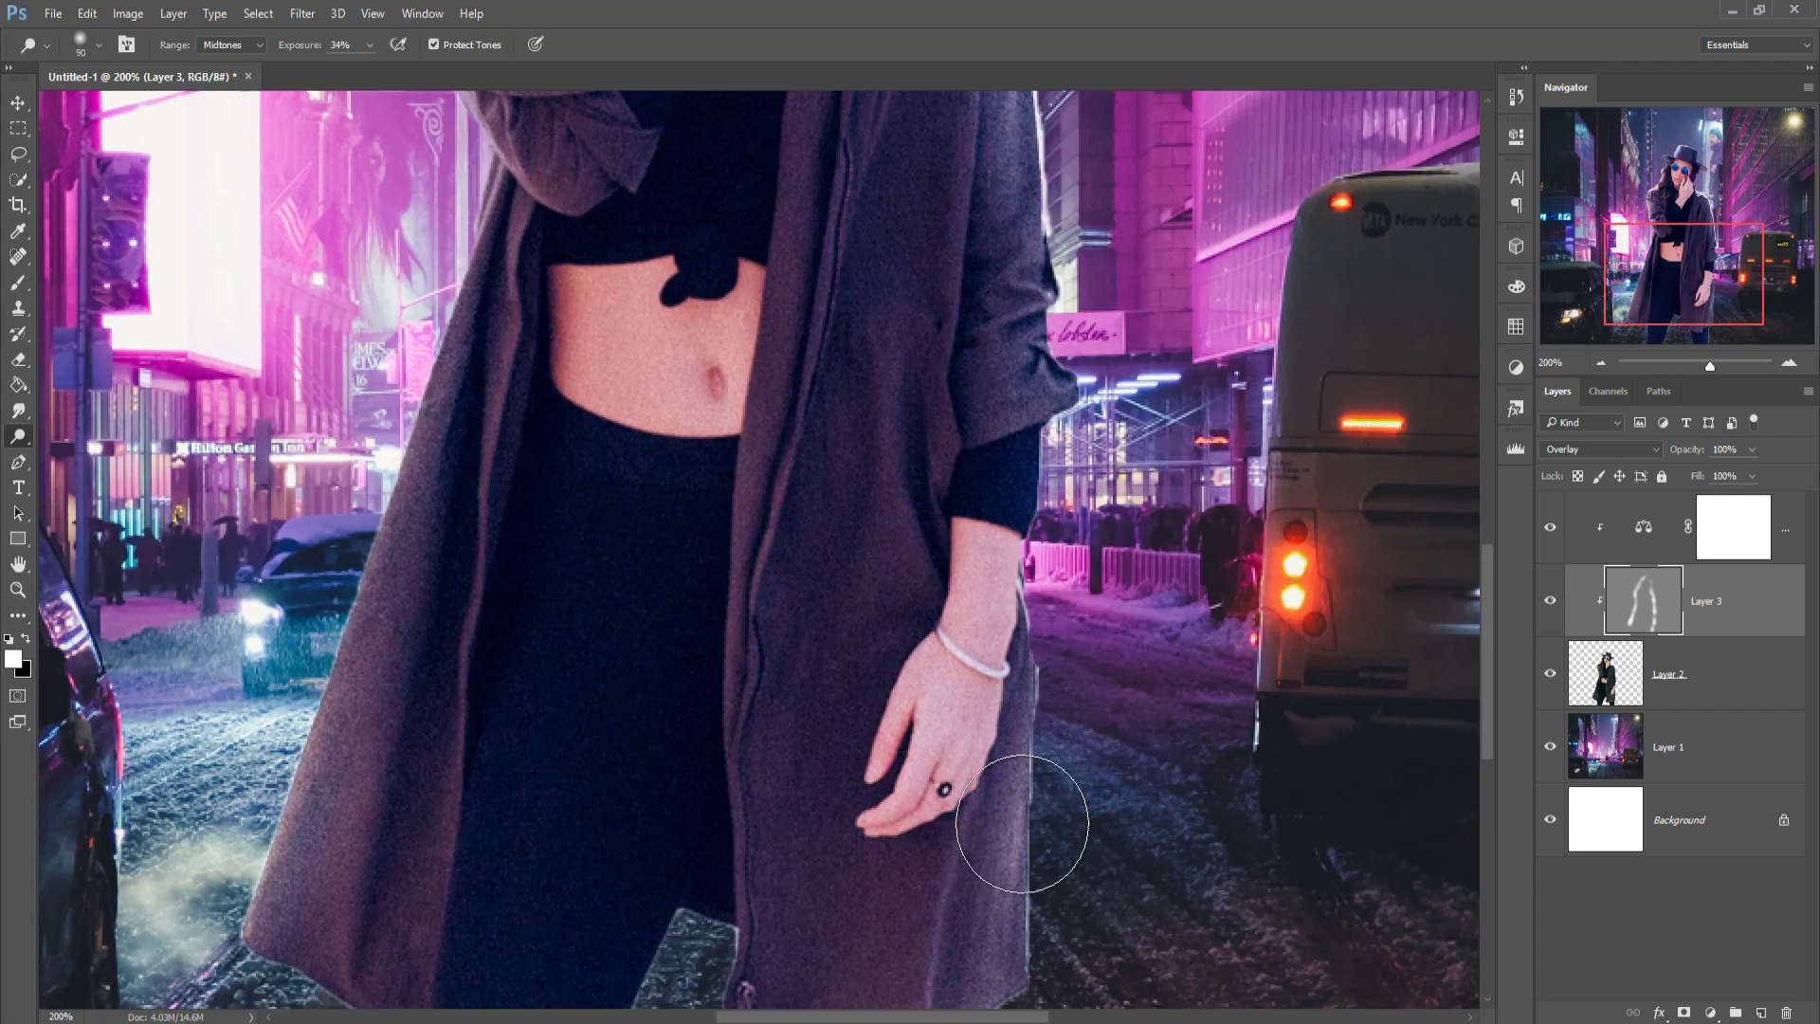
pyautogui.press('[')
pyautogui.press('[')
pyautogui.press('[')
pyautogui.press('[')
pyautogui.press('[')
pyautogui.press('[')
pyautogui.press('[')
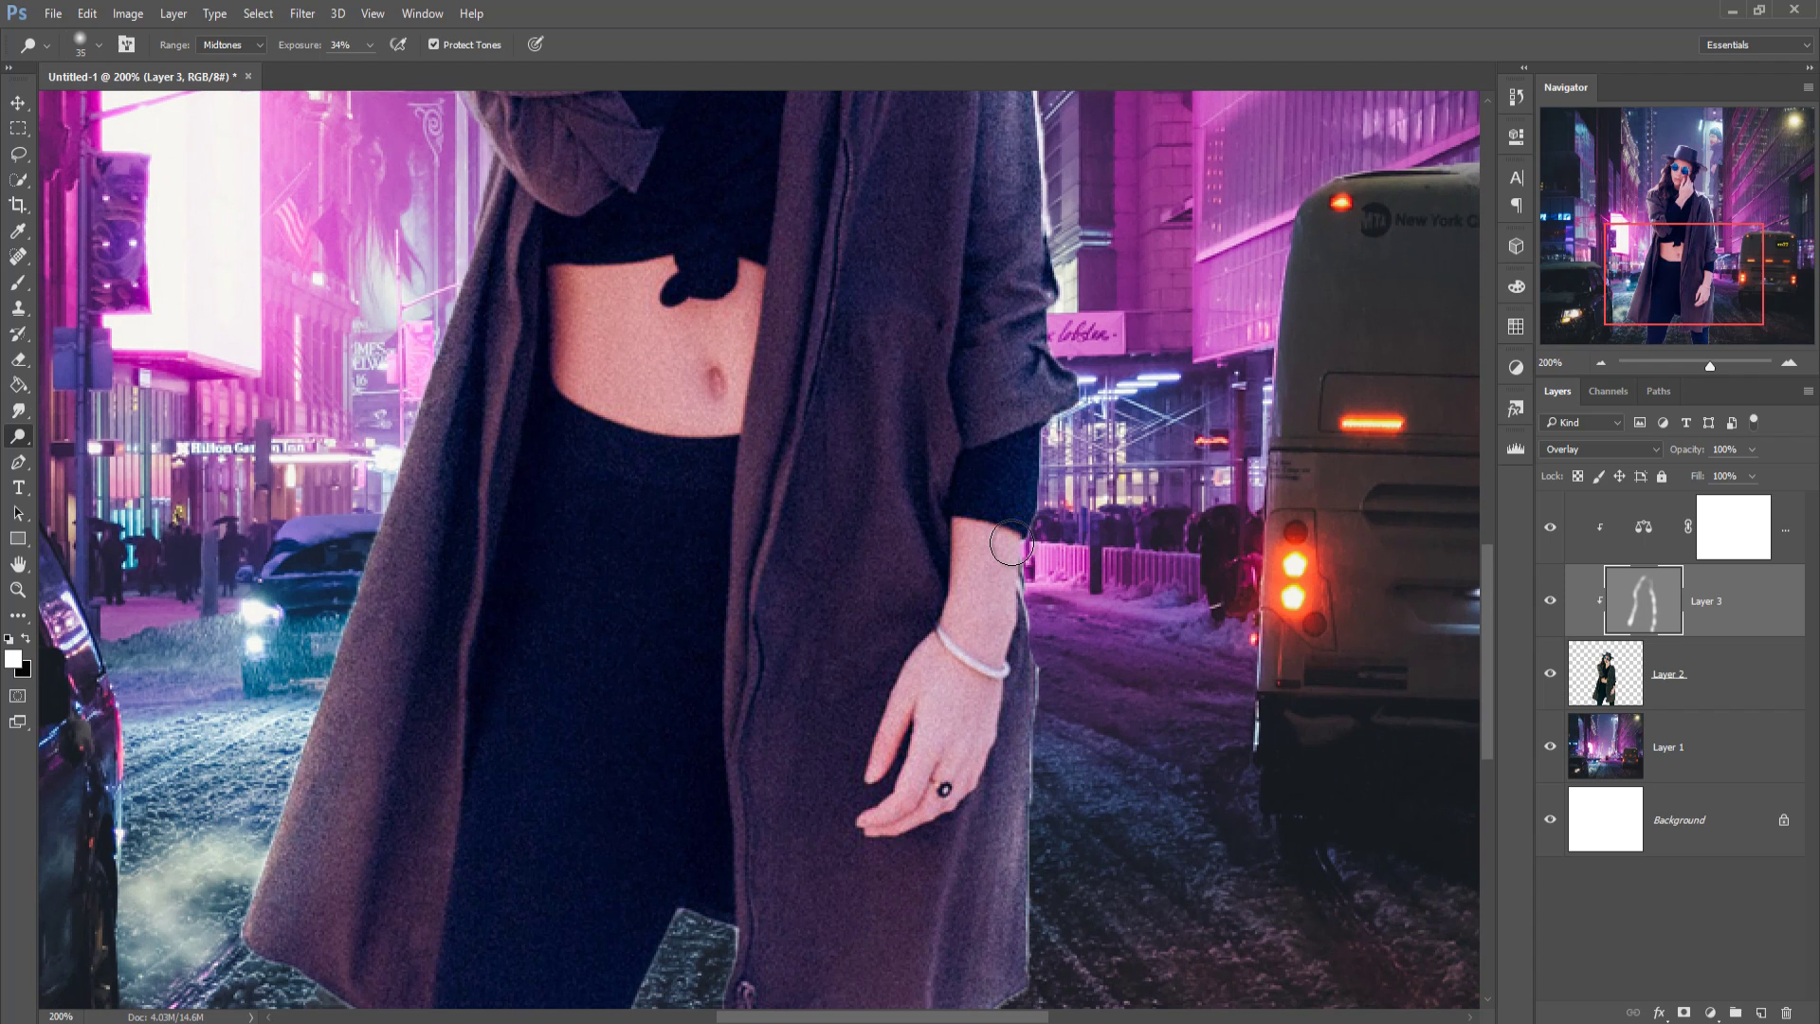
pyautogui.moveTo(1003, 547)
pyautogui.mouseDown()
pyautogui.moveTo(999, 609)
pyautogui.moveTo(931, 771)
pyautogui.moveTo(971, 737)
pyautogui.moveTo(931, 813)
pyautogui.mouseUp()
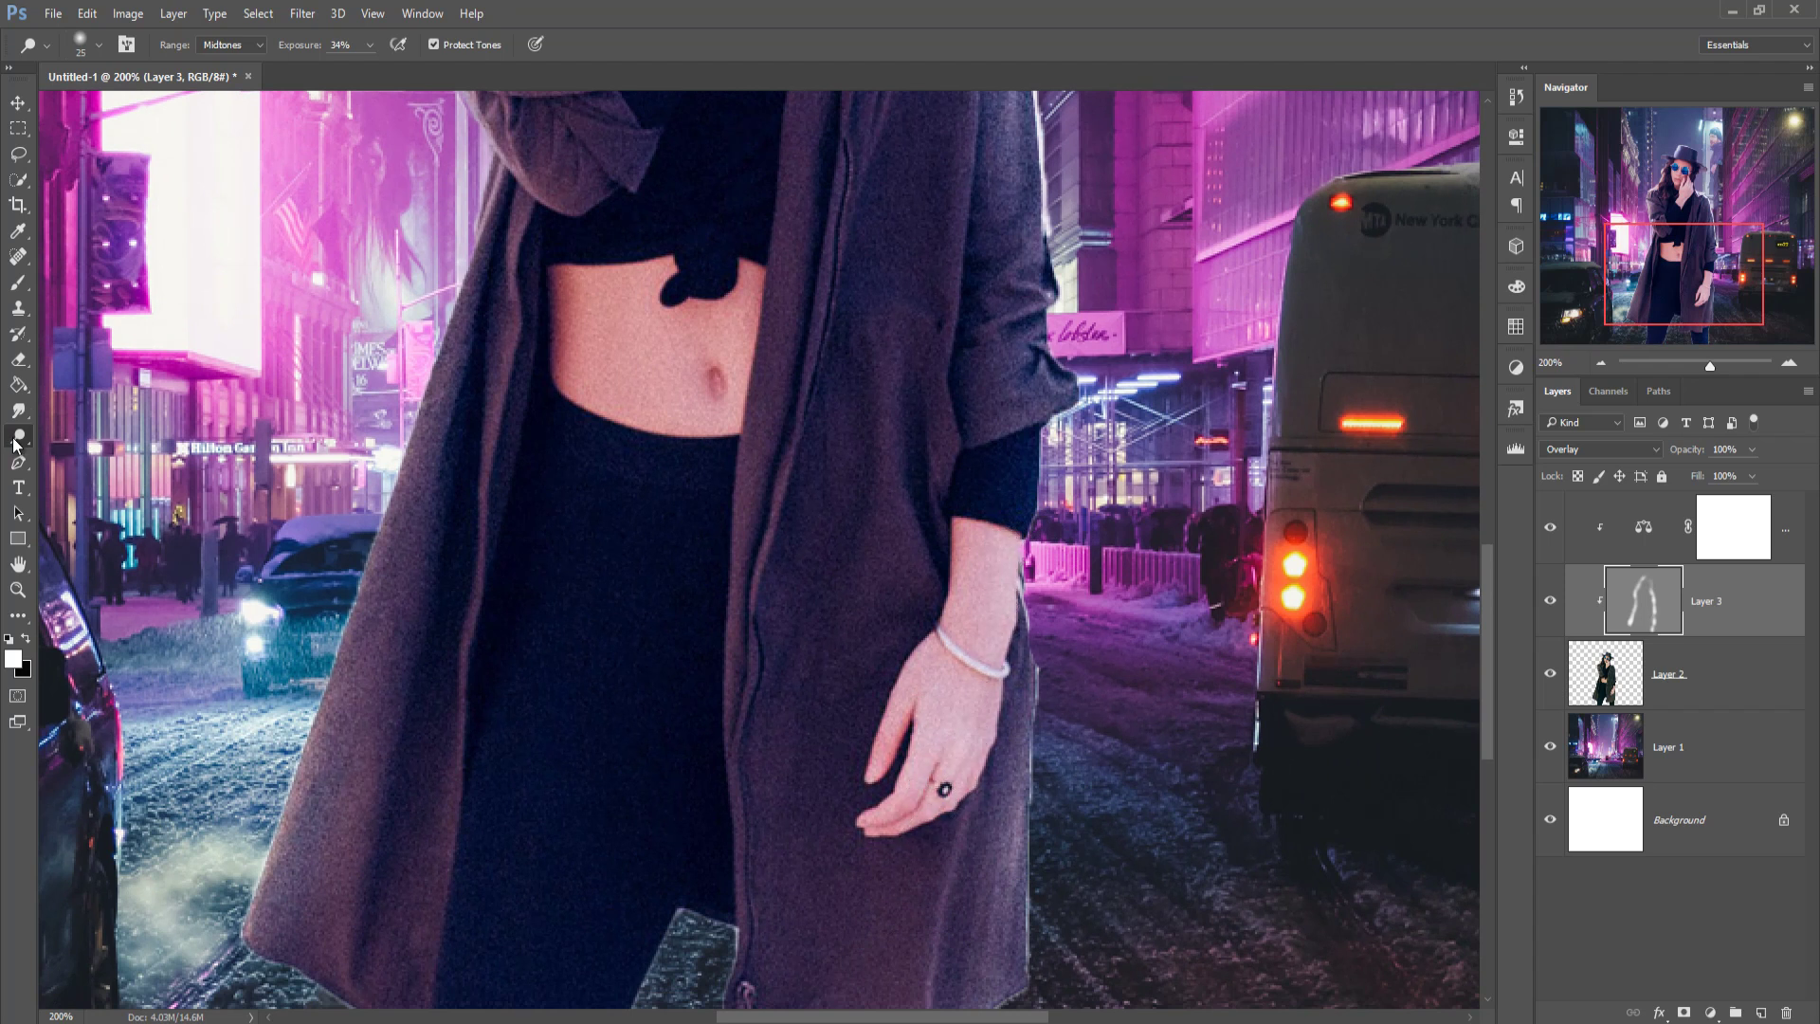
# Burn the wrist, back of the hand and belly with a smaller Burn Tool brush
pyautogui.rightClick(15, 444)
pyautogui.click(71, 459)
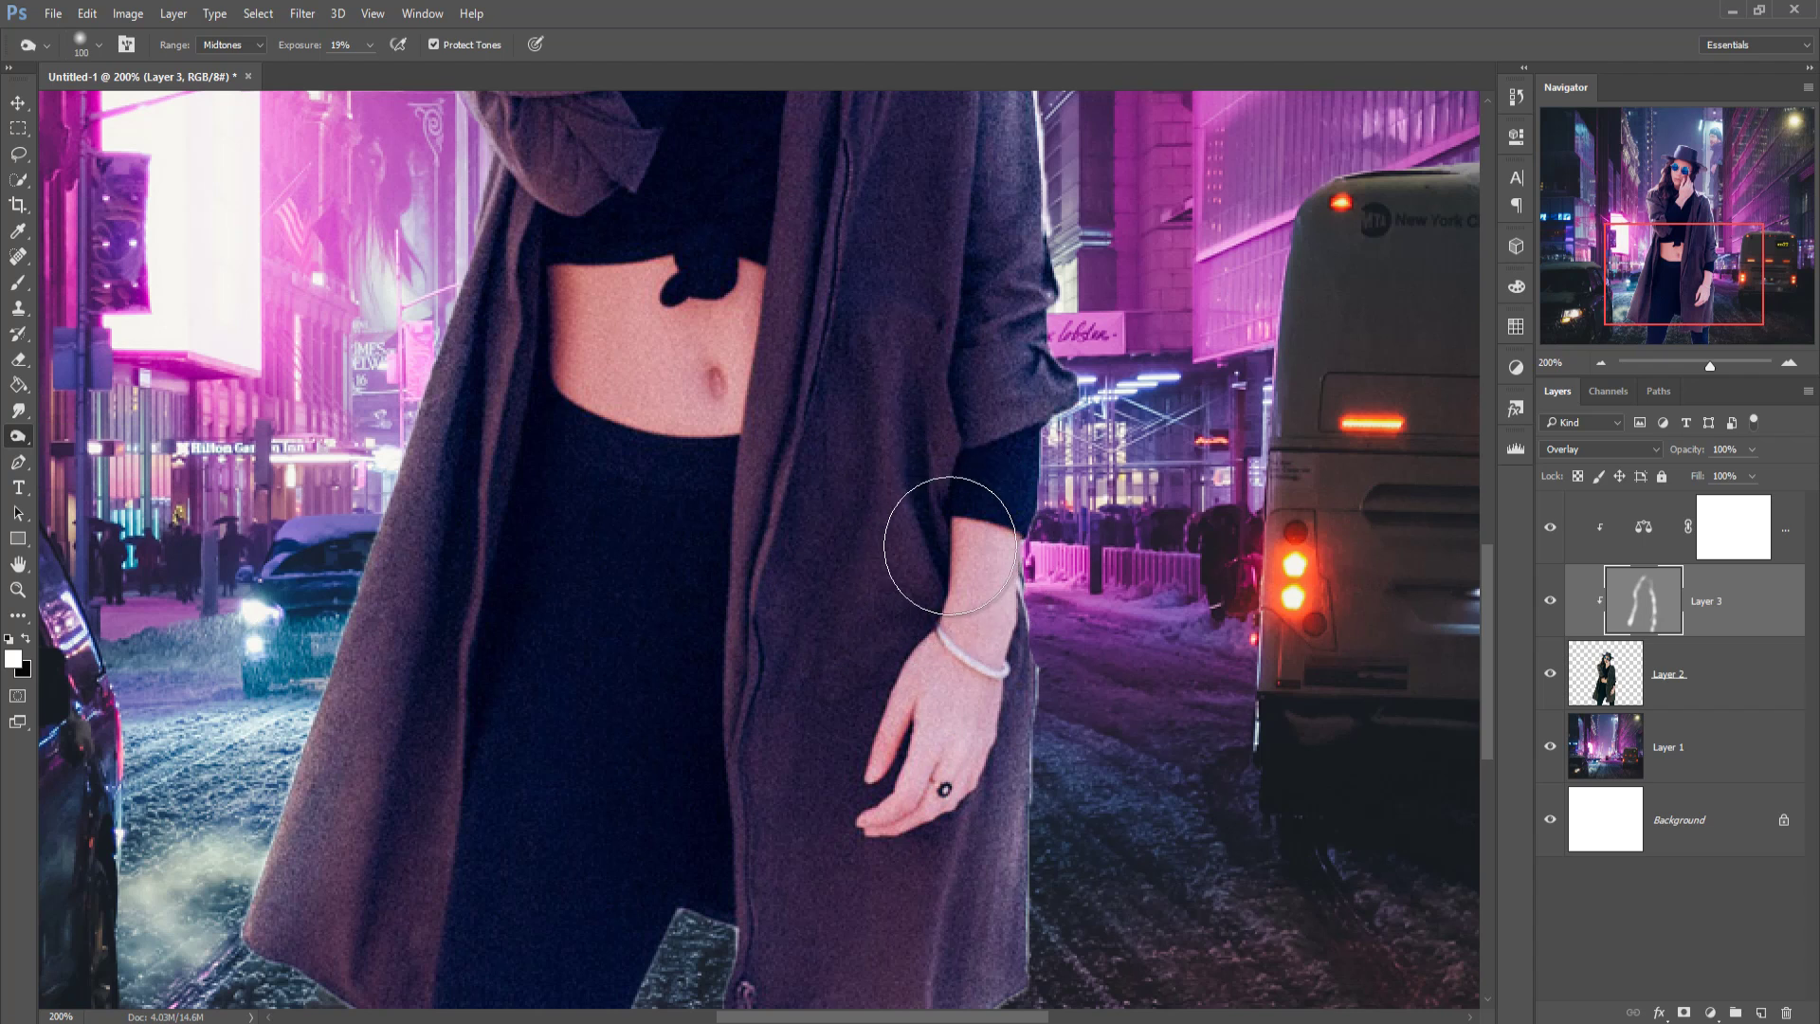
pyautogui.press('[')
pyautogui.press('[')
pyautogui.press('[')
pyautogui.press('[')
pyautogui.press('[')
pyautogui.press('[')
pyautogui.press('[')
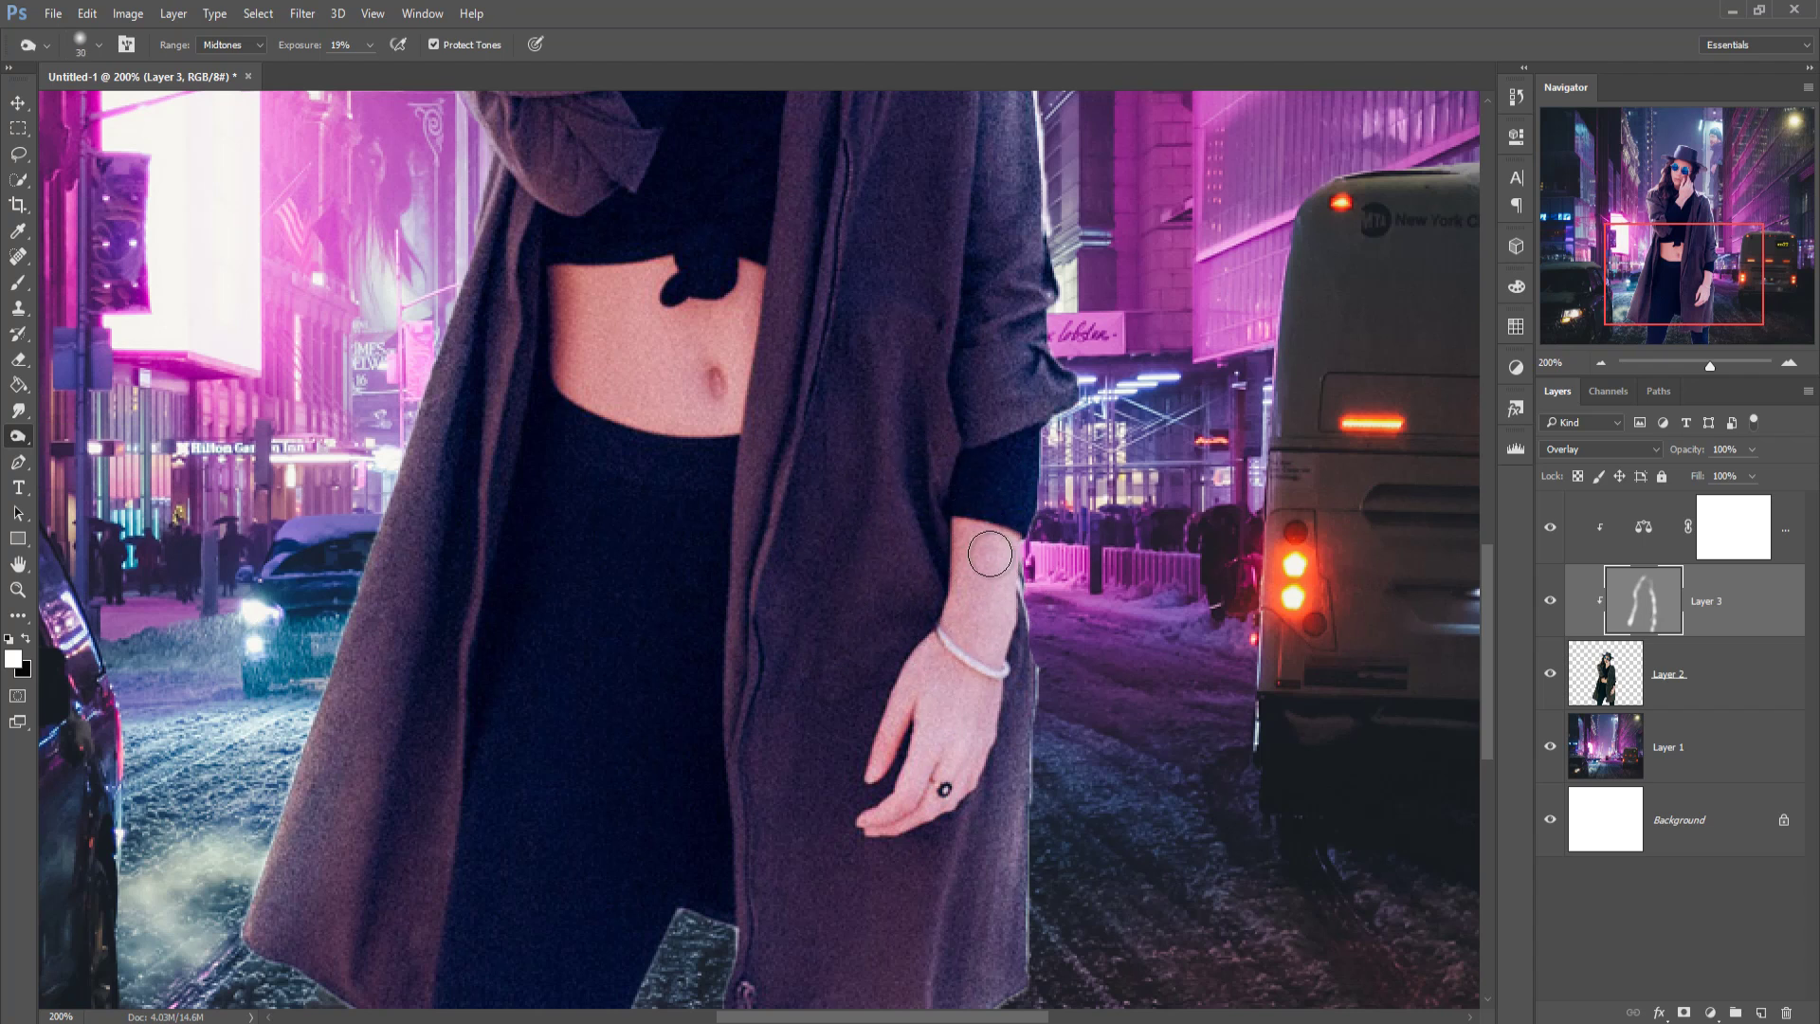
pyautogui.moveTo(989, 553)
pyautogui.mouseDown()
pyautogui.moveTo(973, 643)
pyautogui.moveTo(948, 647)
pyautogui.moveTo(874, 782)
pyautogui.moveTo(905, 802)
pyautogui.moveTo(929, 770)
pyautogui.moveTo(1011, 527)
pyautogui.moveTo(891, 817)
pyautogui.moveTo(856, 825)
pyautogui.mouseUp()
pyautogui.moveTo(601, 309)
pyautogui.mouseDown()
pyautogui.moveTo(574, 387)
pyautogui.moveTo(609, 417)
pyautogui.moveTo(631, 362)
pyautogui.moveTo(660, 429)
pyautogui.moveTo(651, 275)
pyautogui.moveTo(583, 296)
pyautogui.moveTo(688, 262)
pyautogui.moveTo(771, 285)
pyautogui.moveTo(757, 418)
pyautogui.moveTo(581, 296)
pyautogui.moveTo(589, 471)
pyautogui.moveTo(573, 296)
pyautogui.moveTo(563, 410)
pyautogui.moveTo(663, 692)
pyautogui.moveTo(610, 800)
pyautogui.moveTo(637, 934)
pyautogui.mouseUp()
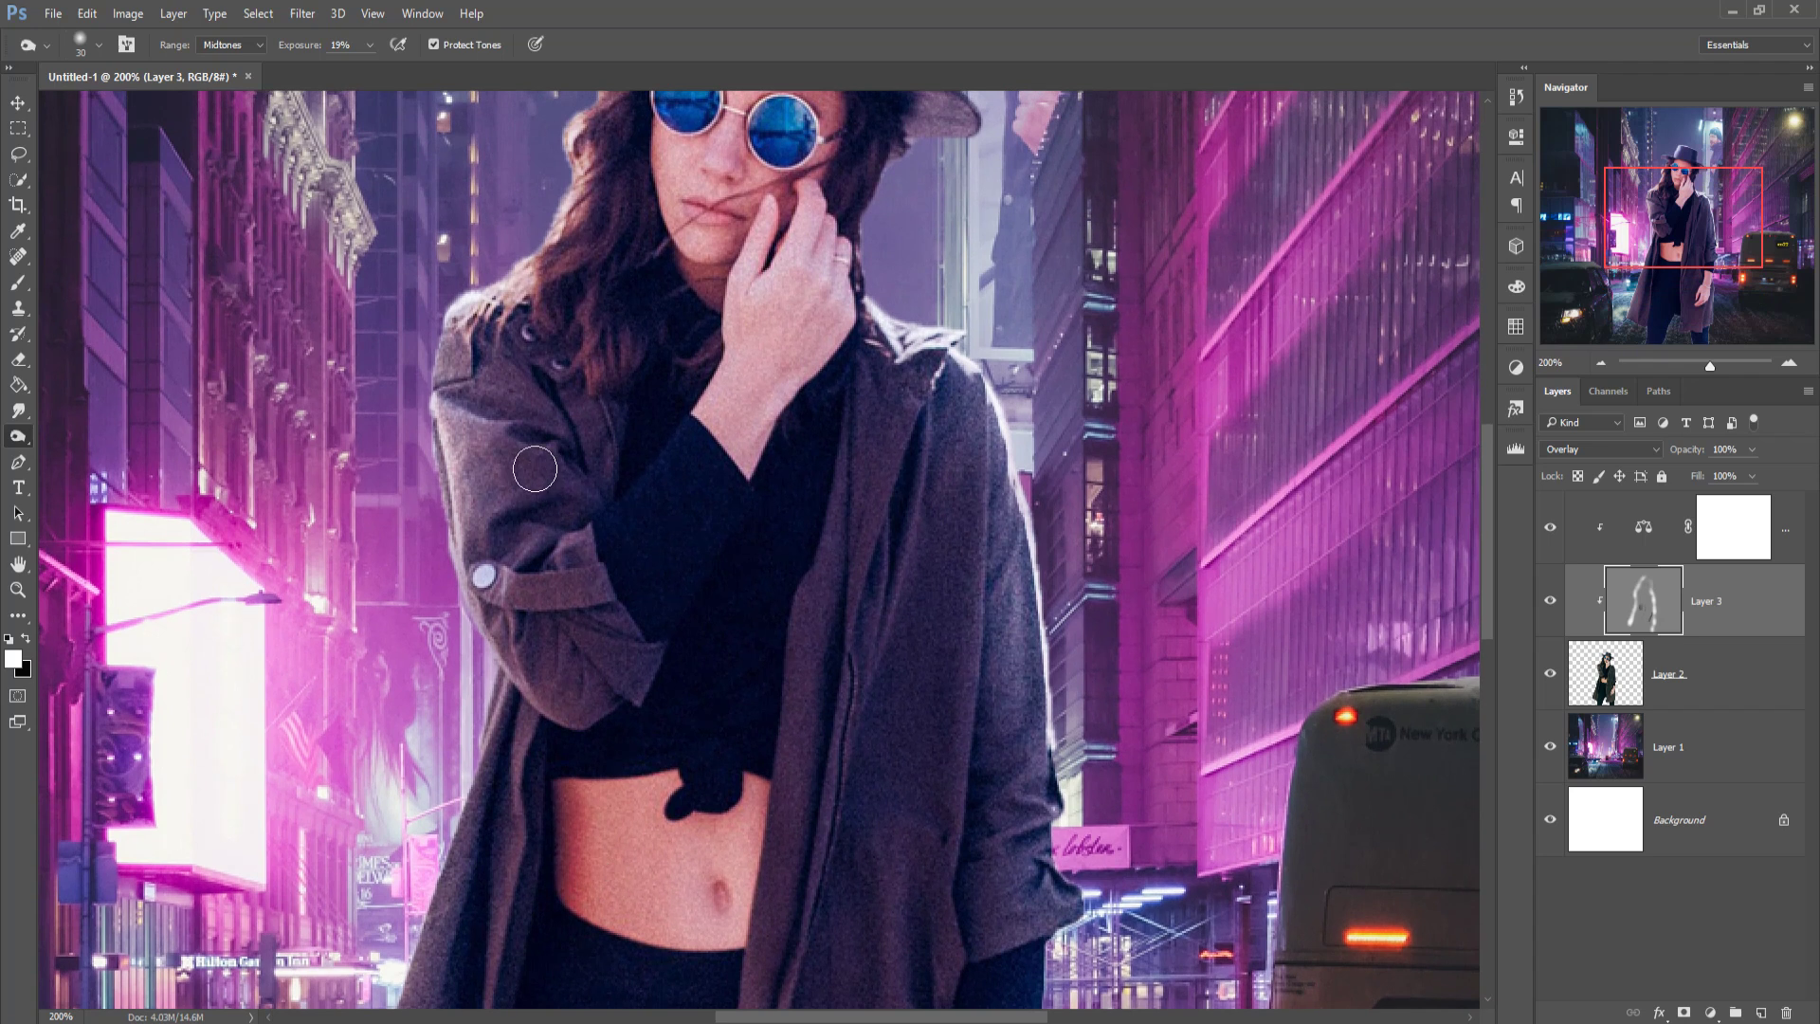
pyautogui.moveTo(535, 470)
pyautogui.mouseDown()
pyautogui.moveTo(544, 395)
pyautogui.moveTo(668, 519)
pyautogui.moveTo(733, 380)
pyautogui.moveTo(829, 246)
pyautogui.moveTo(816, 328)
pyautogui.moveTo(760, 401)
pyautogui.moveTo(819, 290)
pyautogui.moveTo(722, 450)
pyautogui.moveTo(796, 307)
pyautogui.moveTo(727, 470)
pyautogui.moveTo(801, 356)
pyautogui.moveTo(754, 486)
pyautogui.moveTo(777, 381)
pyautogui.moveTo(686, 562)
pyautogui.moveTo(823, 334)
pyautogui.moveTo(653, 568)
pyautogui.moveTo(671, 557)
pyautogui.moveTo(647, 593)
pyautogui.moveTo(663, 638)
pyautogui.mouseUp()
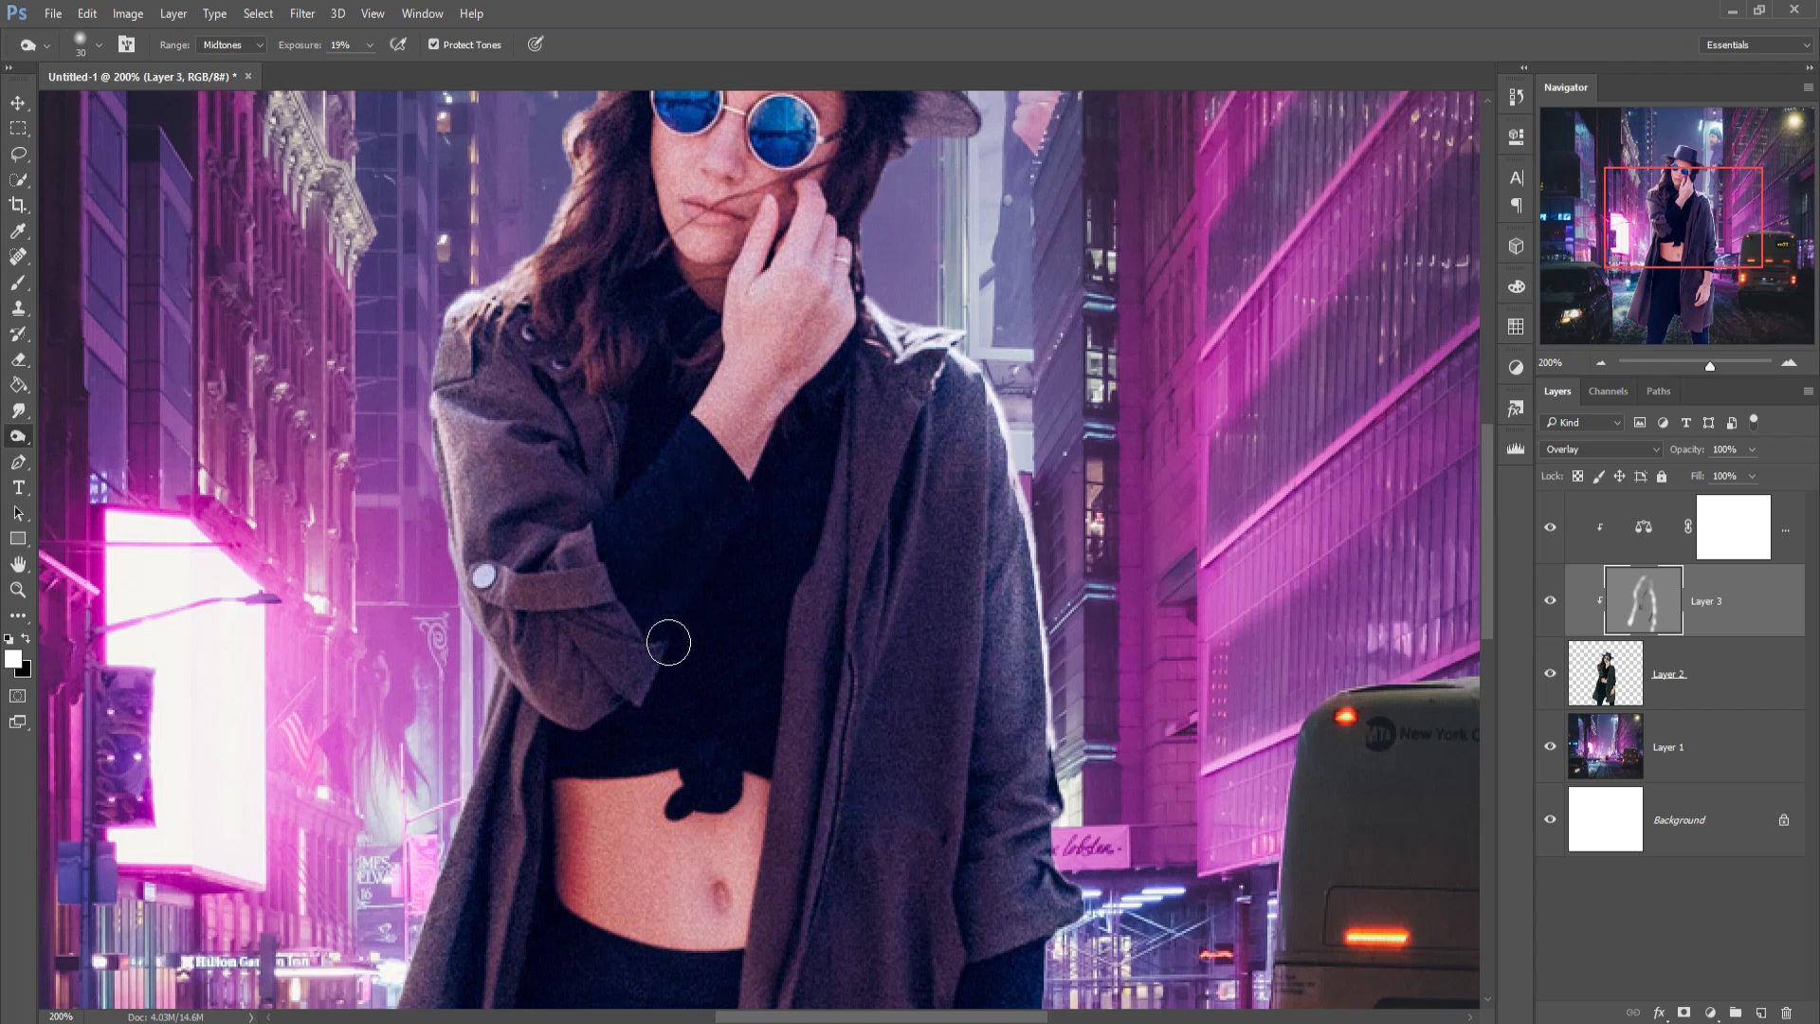
pyautogui.rightClick(18, 442)
# Dodge the coat's sleeve, cuff, shoulder, lapel and front down toward the pocket
pyautogui.click(85, 435)
pyautogui.moveTo(647, 501)
pyautogui.mouseDown()
pyautogui.moveTo(615, 561)
pyautogui.moveTo(584, 556)
pyautogui.moveTo(585, 639)
pyautogui.moveTo(570, 559)
pyautogui.moveTo(599, 634)
pyautogui.moveTo(630, 651)
pyautogui.moveTo(494, 558)
pyautogui.moveTo(561, 693)
pyautogui.moveTo(470, 612)
pyautogui.moveTo(552, 681)
pyautogui.mouseUp()
pyautogui.moveTo(530, 378)
pyautogui.mouseDown()
pyautogui.moveTo(438, 385)
pyautogui.moveTo(555, 480)
pyautogui.mouseUp()
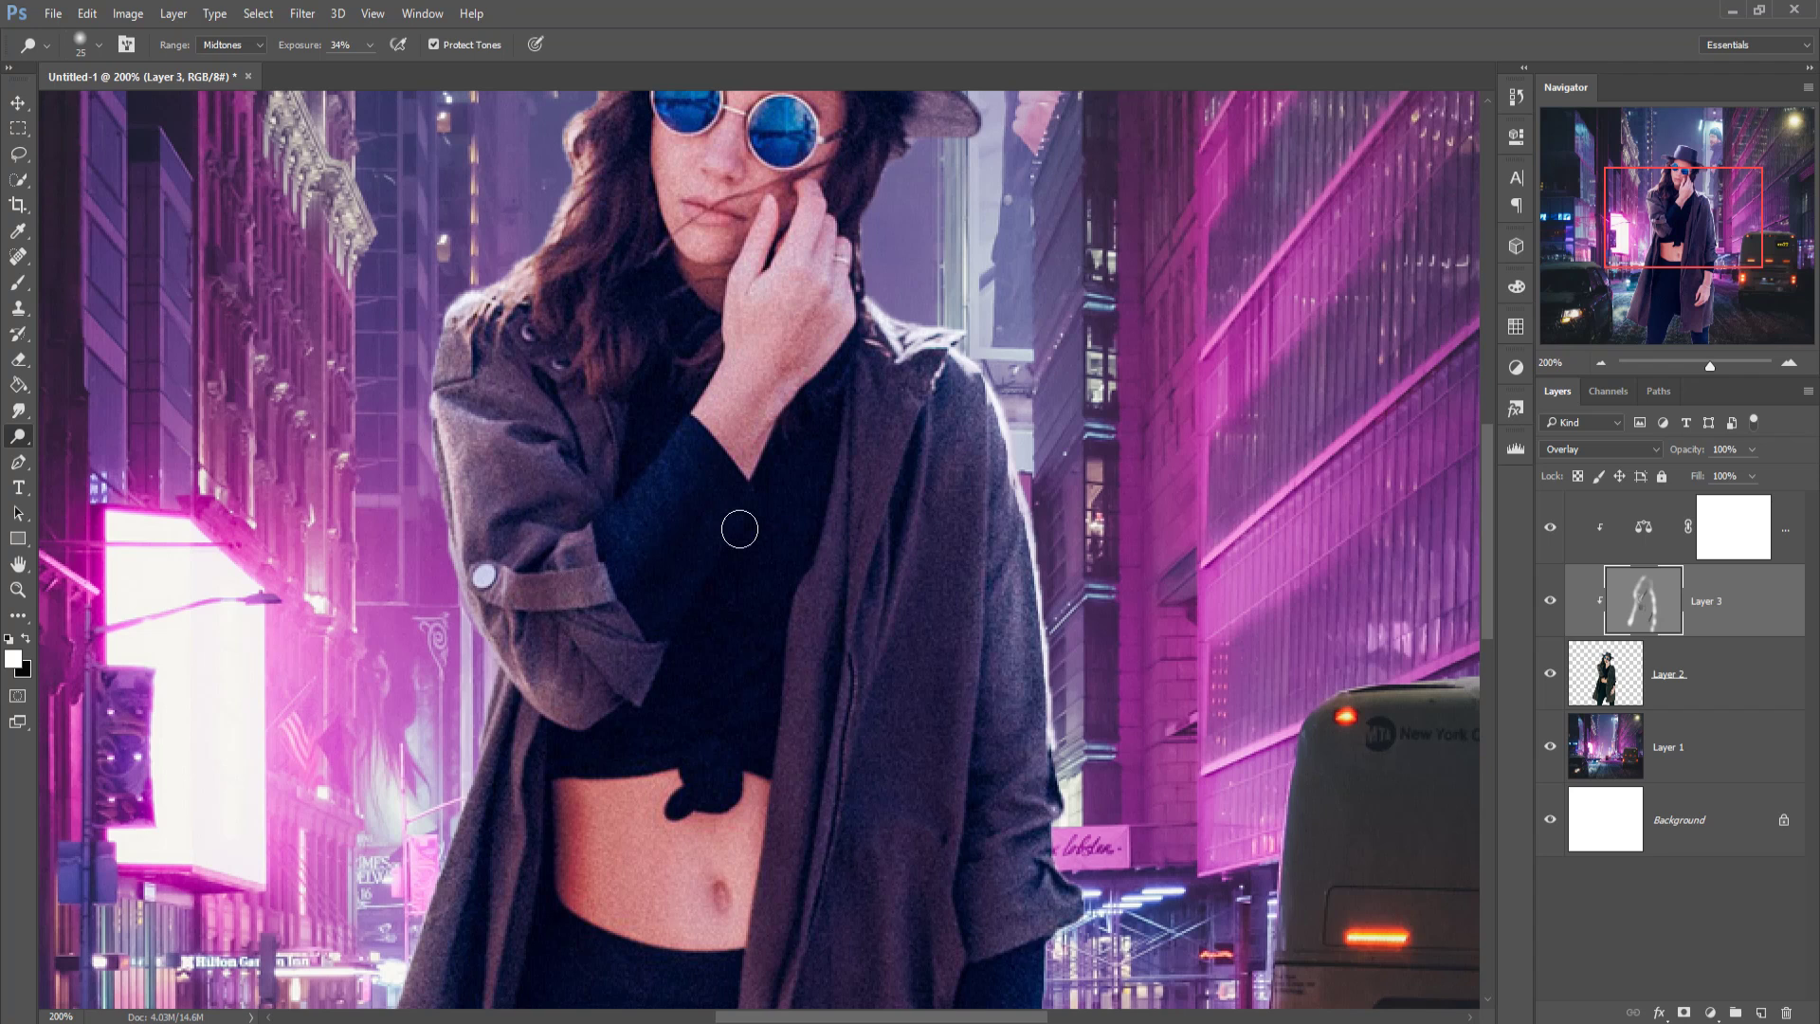
pyautogui.moveTo(883, 568)
pyautogui.mouseDown()
pyautogui.moveTo(916, 430)
pyautogui.moveTo(865, 590)
pyautogui.moveTo(911, 468)
pyautogui.mouseUp()
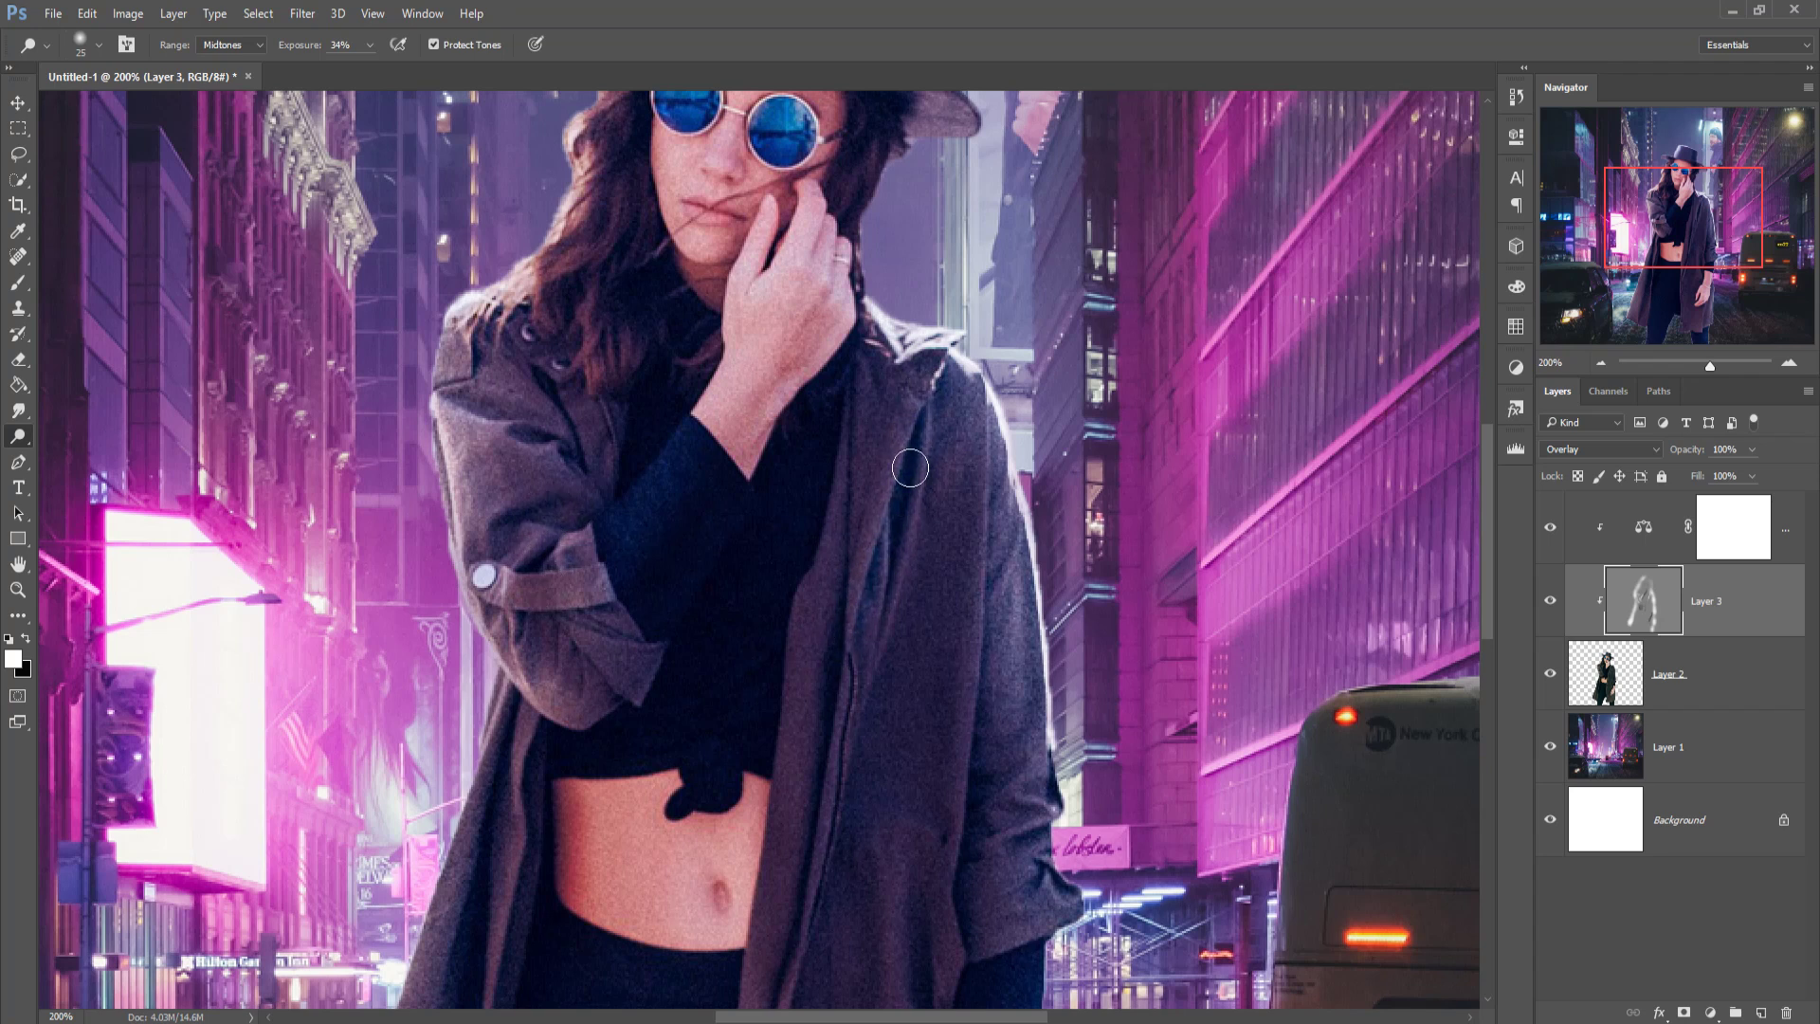
pyautogui.moveTo(864, 746)
pyautogui.mouseDown()
pyautogui.moveTo(882, 452)
pyautogui.moveTo(797, 712)
pyautogui.moveTo(758, 927)
pyautogui.moveTo(784, 680)
pyautogui.moveTo(702, 915)
pyautogui.mouseUp()
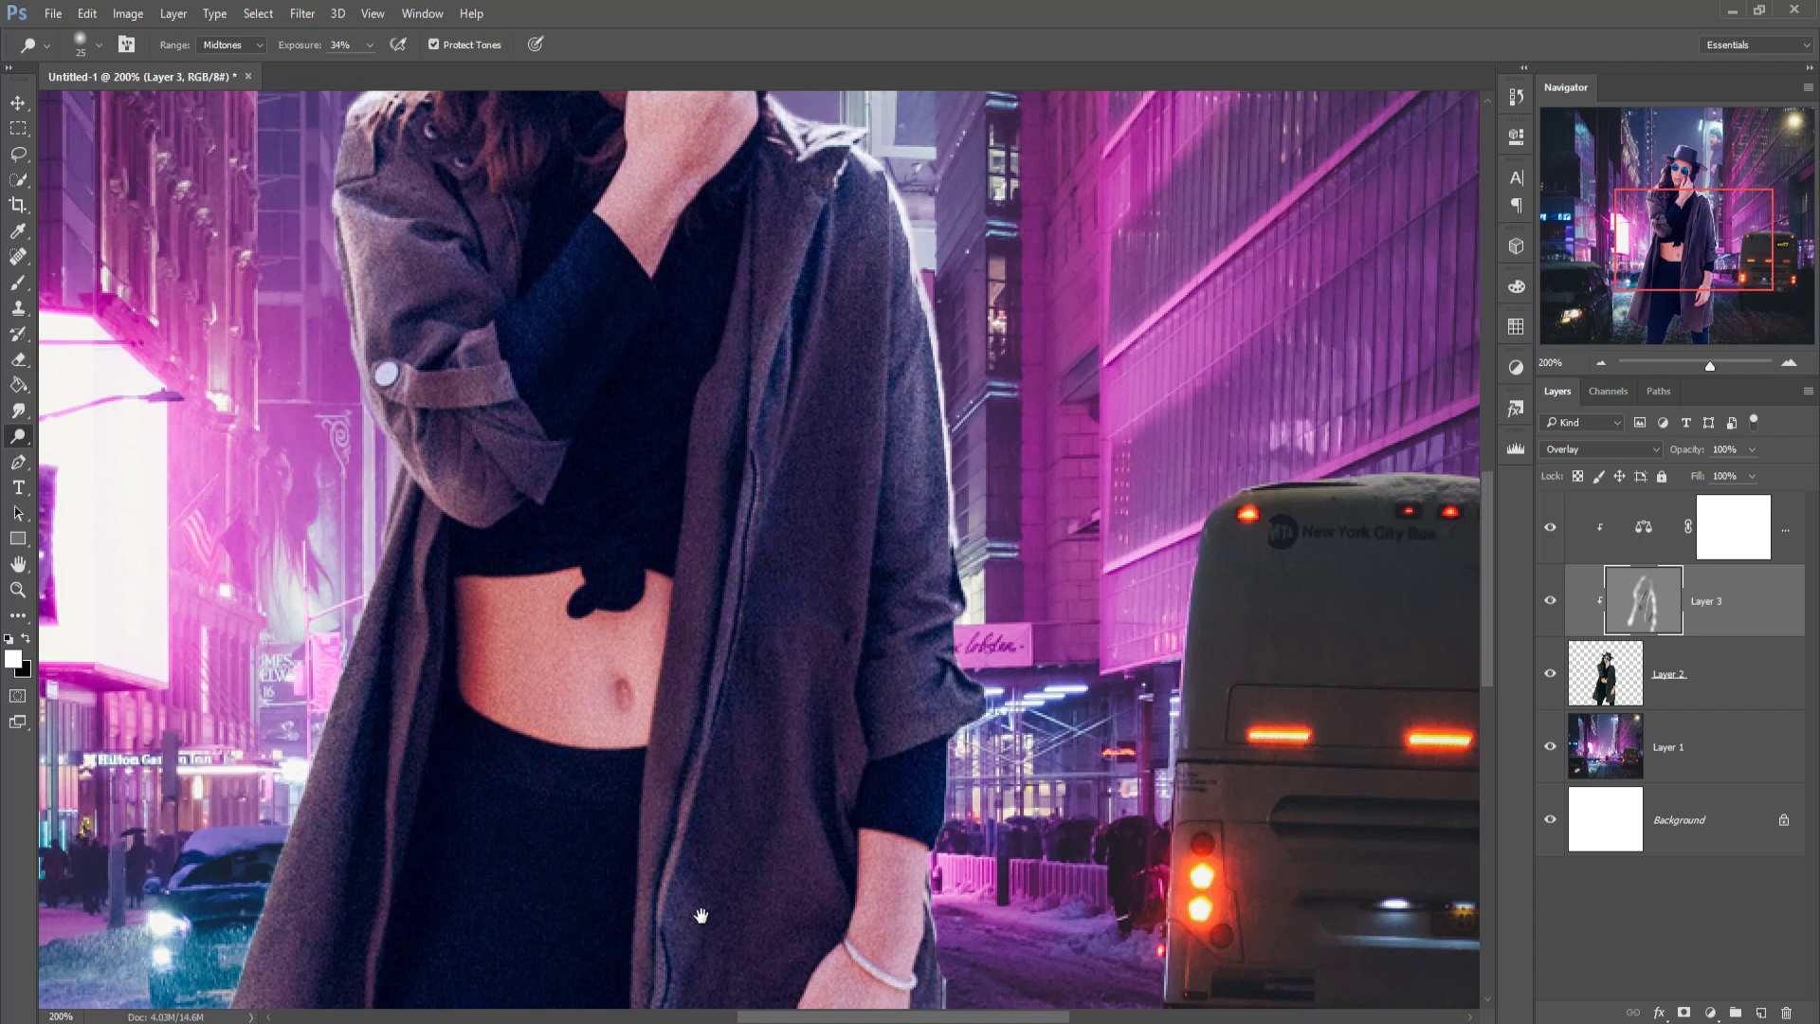
pyautogui.moveTo(807, 602)
pyautogui.mouseDown()
pyautogui.moveTo(792, 597)
pyautogui.moveTo(817, 662)
pyautogui.moveTo(800, 870)
pyautogui.moveTo(823, 858)
pyautogui.mouseUp()
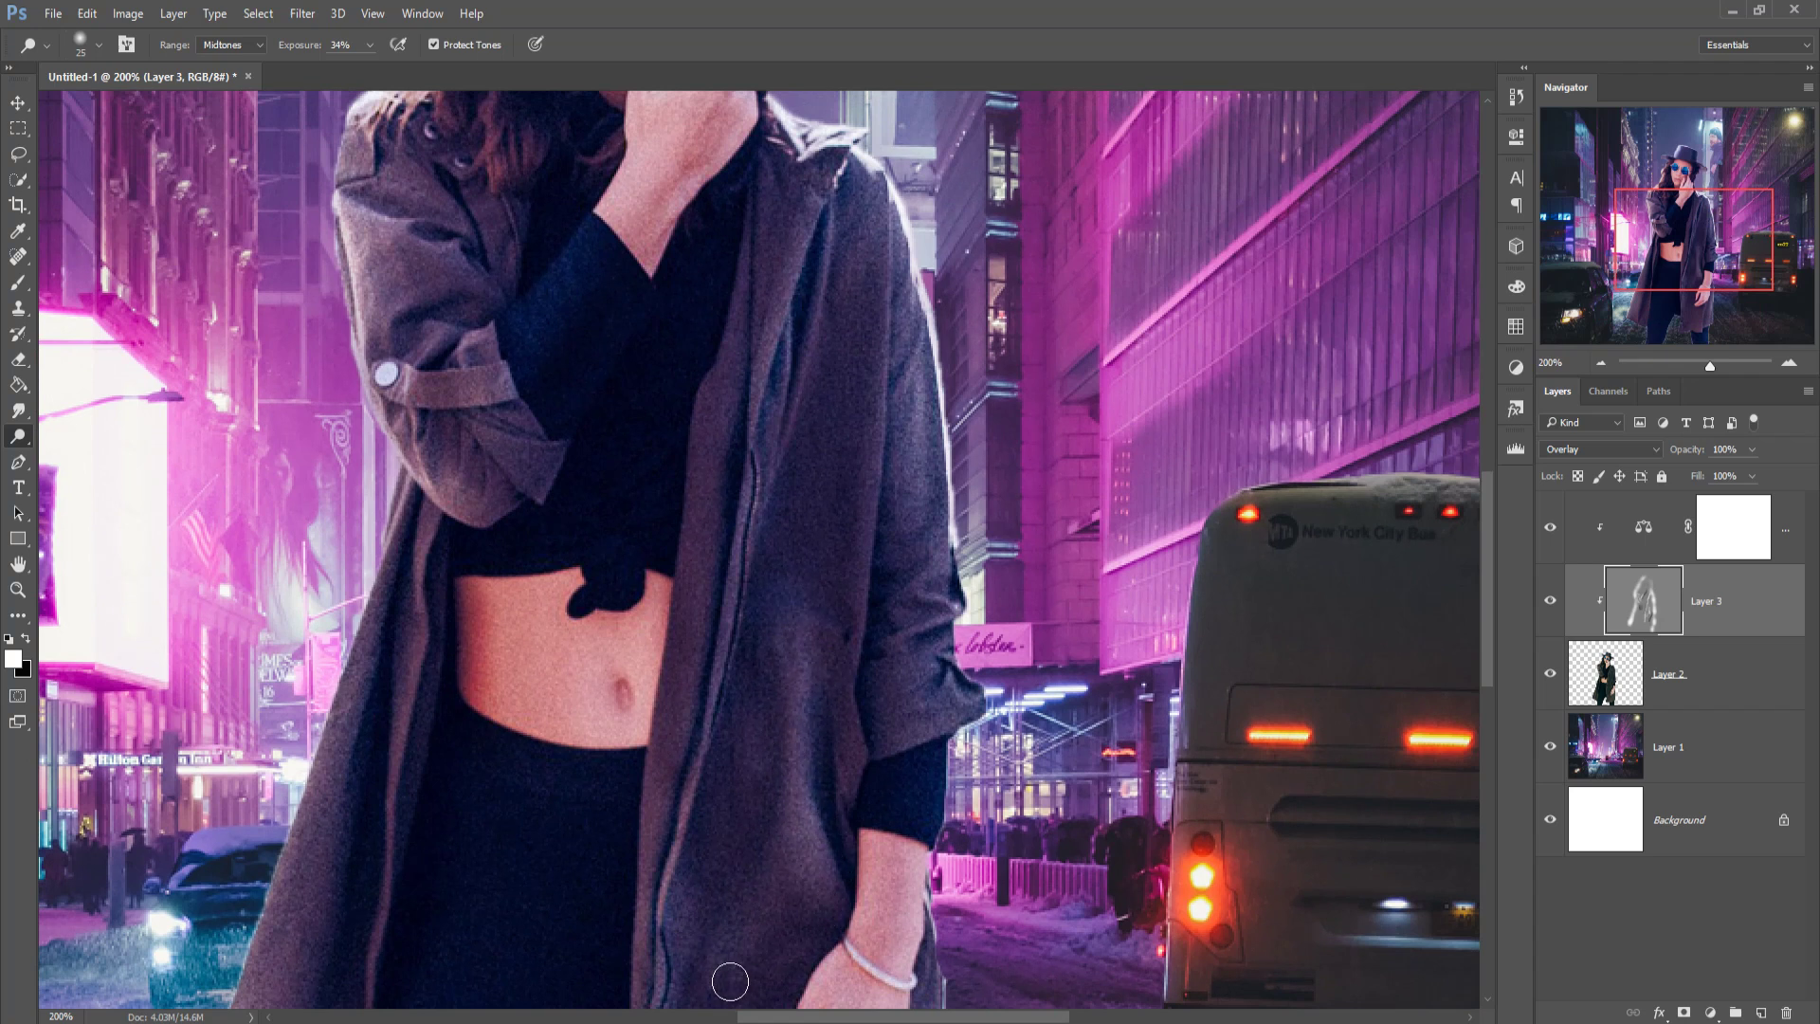
pyautogui.moveTo(912, 274); pyautogui.dragTo(864, 408)
pyautogui.moveTo(771, 513)
pyautogui.mouseDown()
pyautogui.moveTo(810, 466)
pyautogui.moveTo(806, 617)
pyautogui.moveTo(857, 419)
pyautogui.moveTo(823, 491)
pyautogui.moveTo(800, 756)
pyautogui.mouseUp()
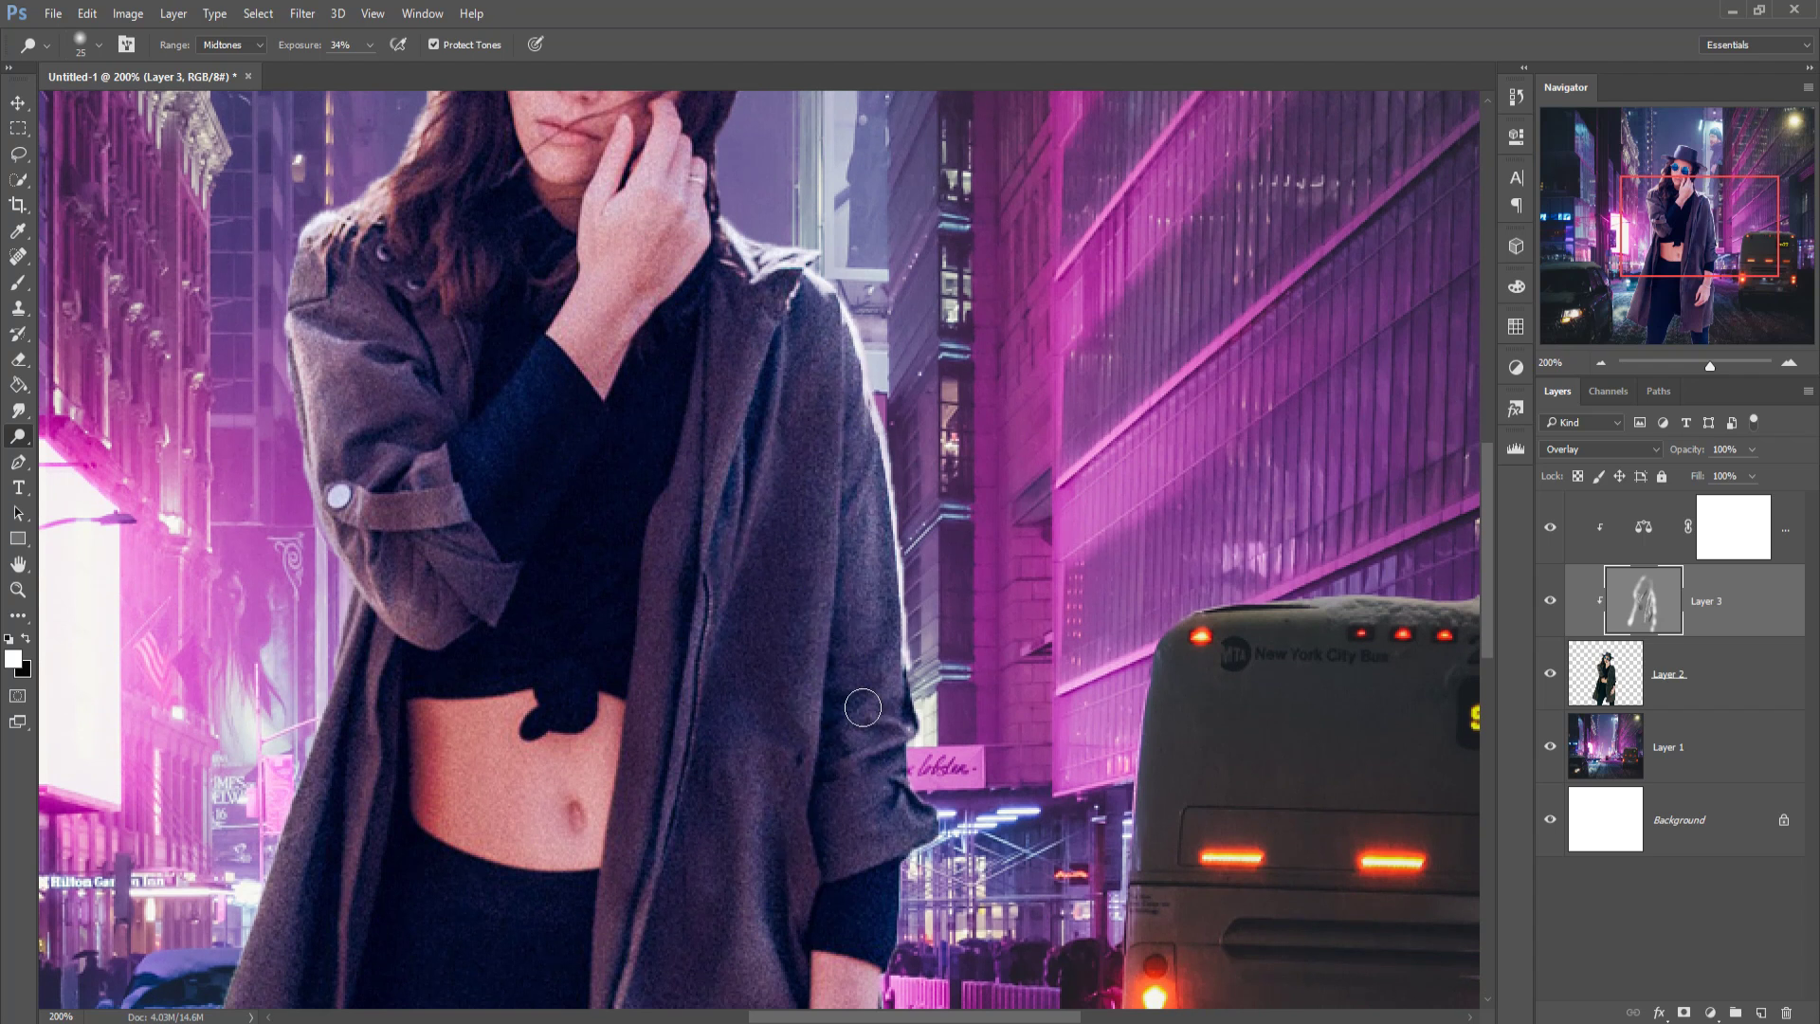
# Lighten the coat's left edge and fold, then zoom out to see the whole image
pyautogui.hscroll(-5, 654, 692)
pyautogui.scroll(-2, 654, 692)
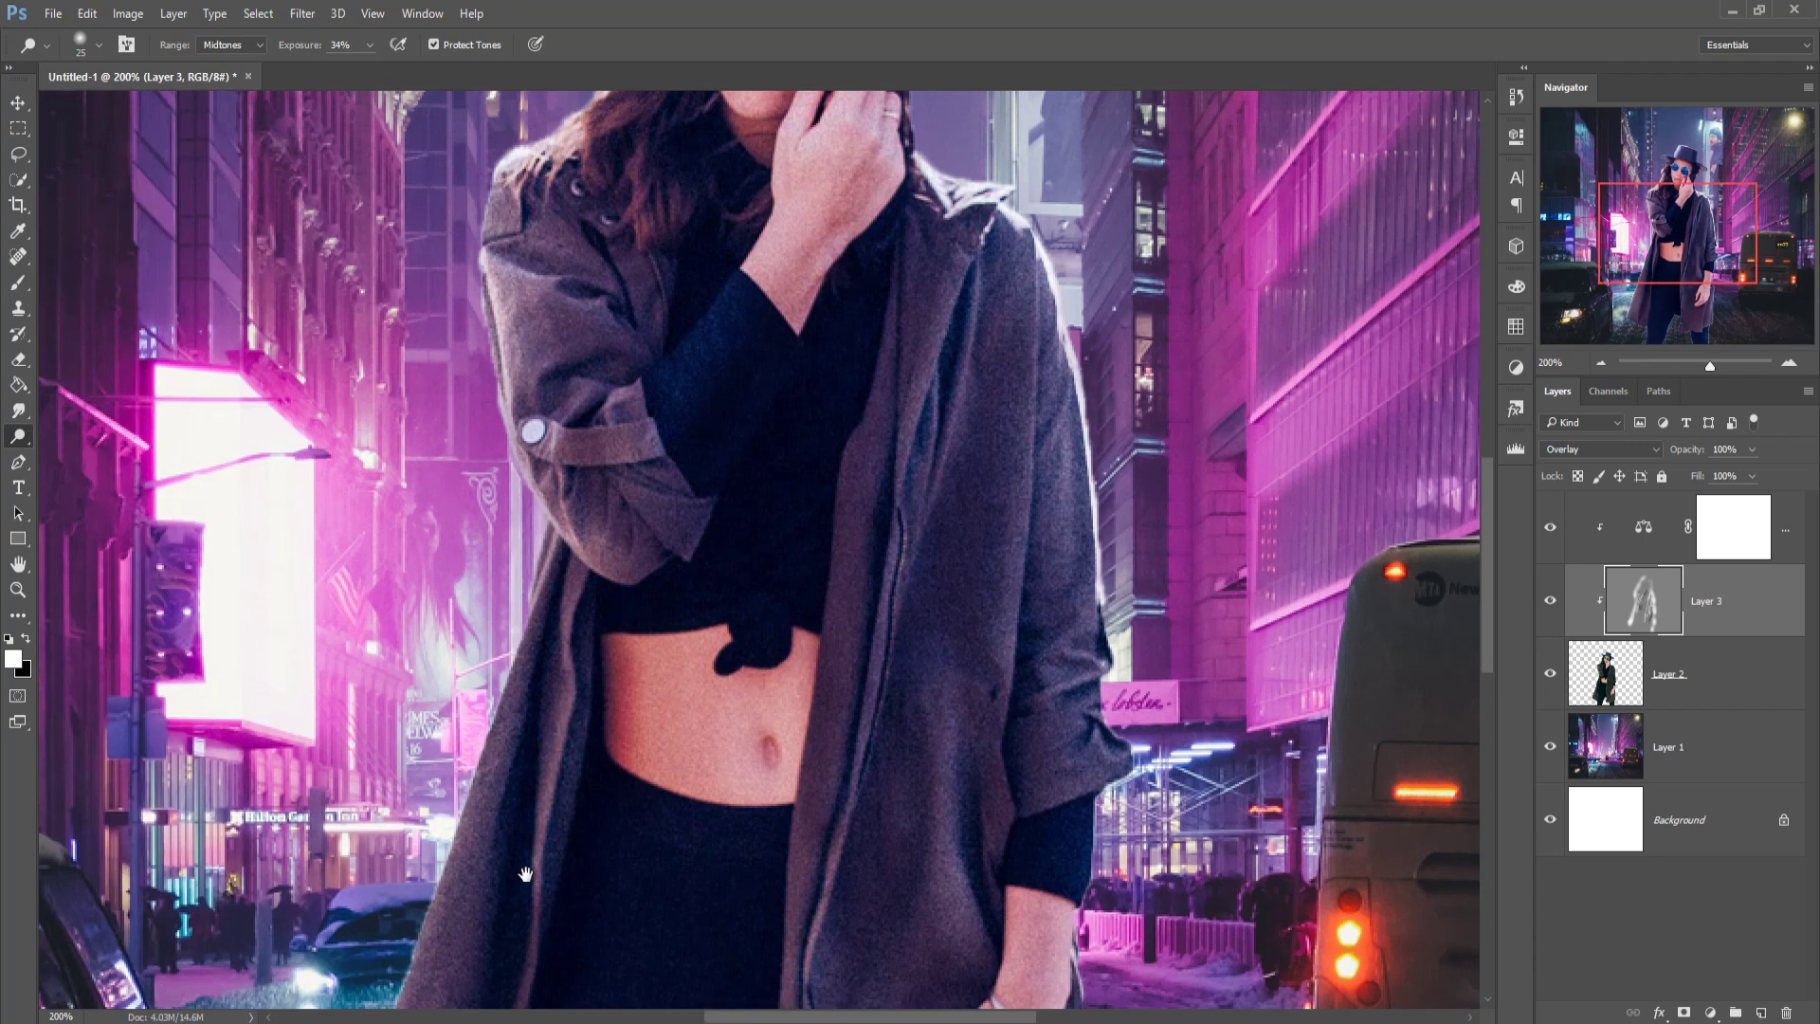
pyautogui.moveTo(520, 901); pyautogui.dragTo(655, 623)
pyautogui.moveTo(655, 702)
pyautogui.mouseDown()
pyautogui.moveTo(621, 911)
pyautogui.moveTo(638, 902)
pyautogui.moveTo(627, 707)
pyautogui.moveTo(597, 845)
pyautogui.moveTo(579, 811)
pyautogui.moveTo(564, 886)
pyautogui.moveTo(584, 790)
pyautogui.moveTo(526, 974)
pyautogui.moveTo(571, 831)
pyautogui.moveTo(563, 922)
pyautogui.moveTo(620, 739)
pyautogui.mouseUp()
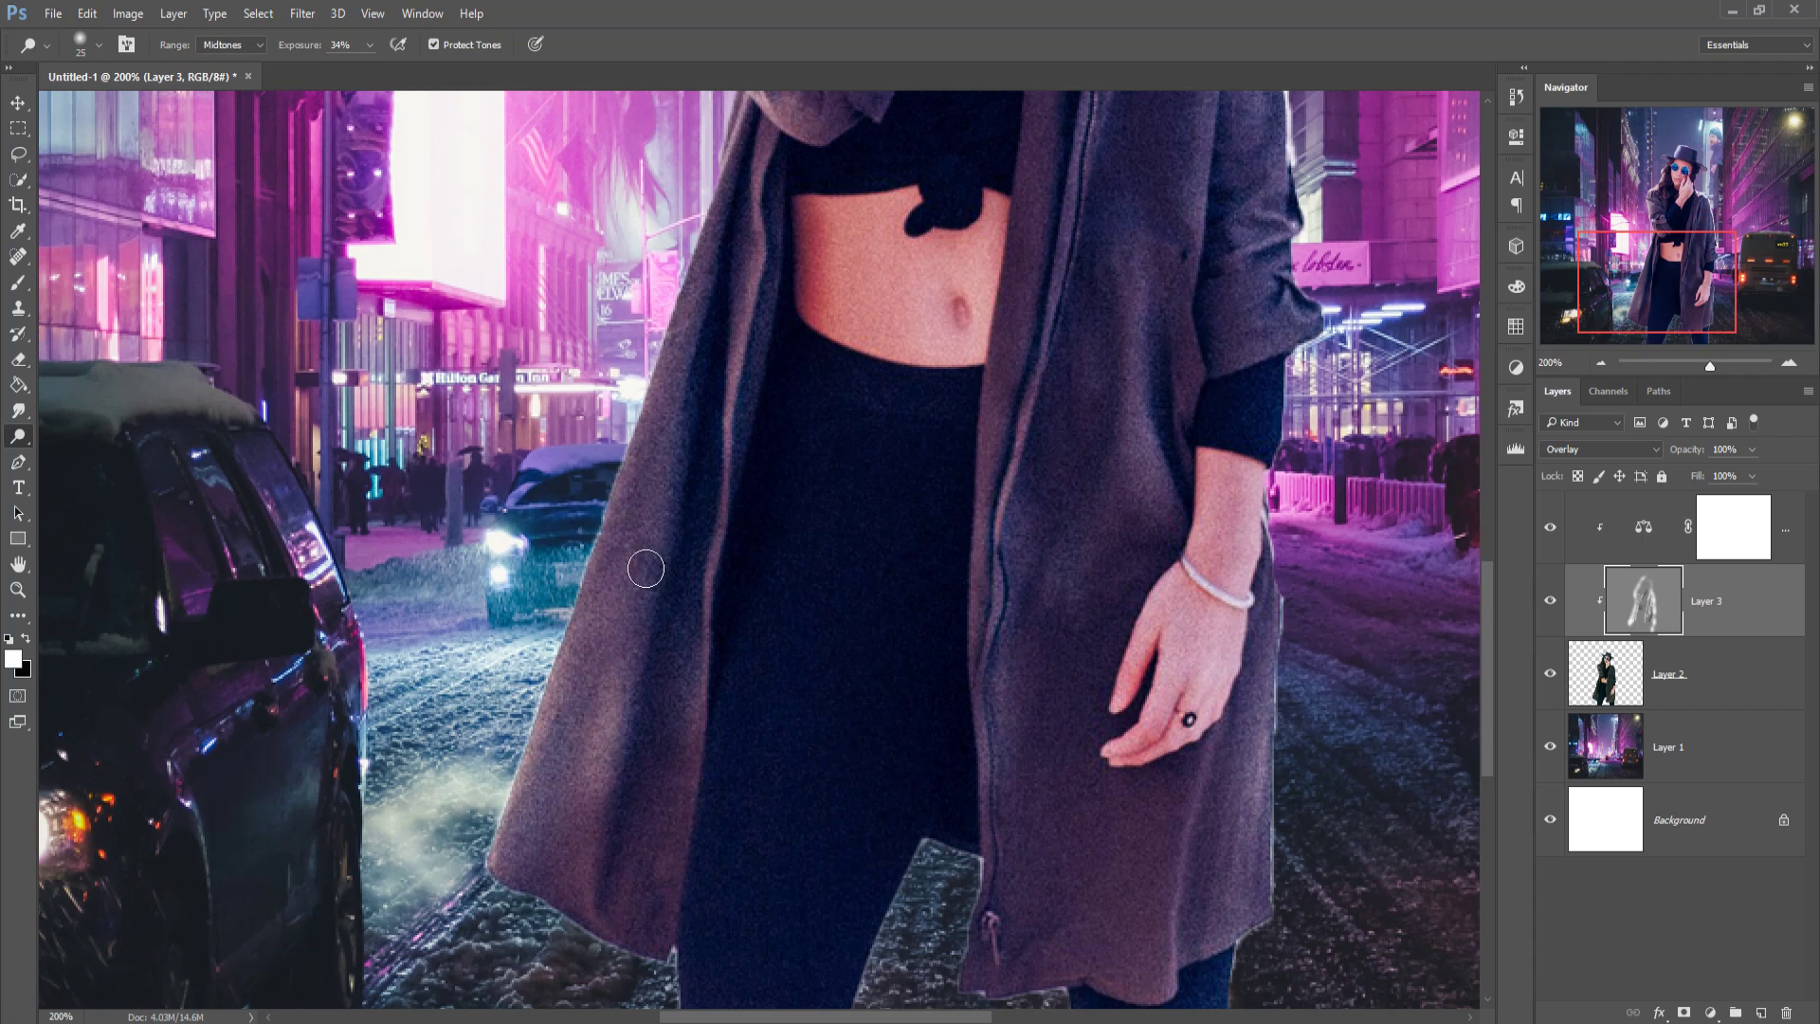
pyautogui.moveTo(647, 607)
pyautogui.mouseDown()
pyautogui.moveTo(588, 949)
pyautogui.moveTo(607, 863)
pyautogui.moveTo(596, 919)
pyautogui.mouseUp()
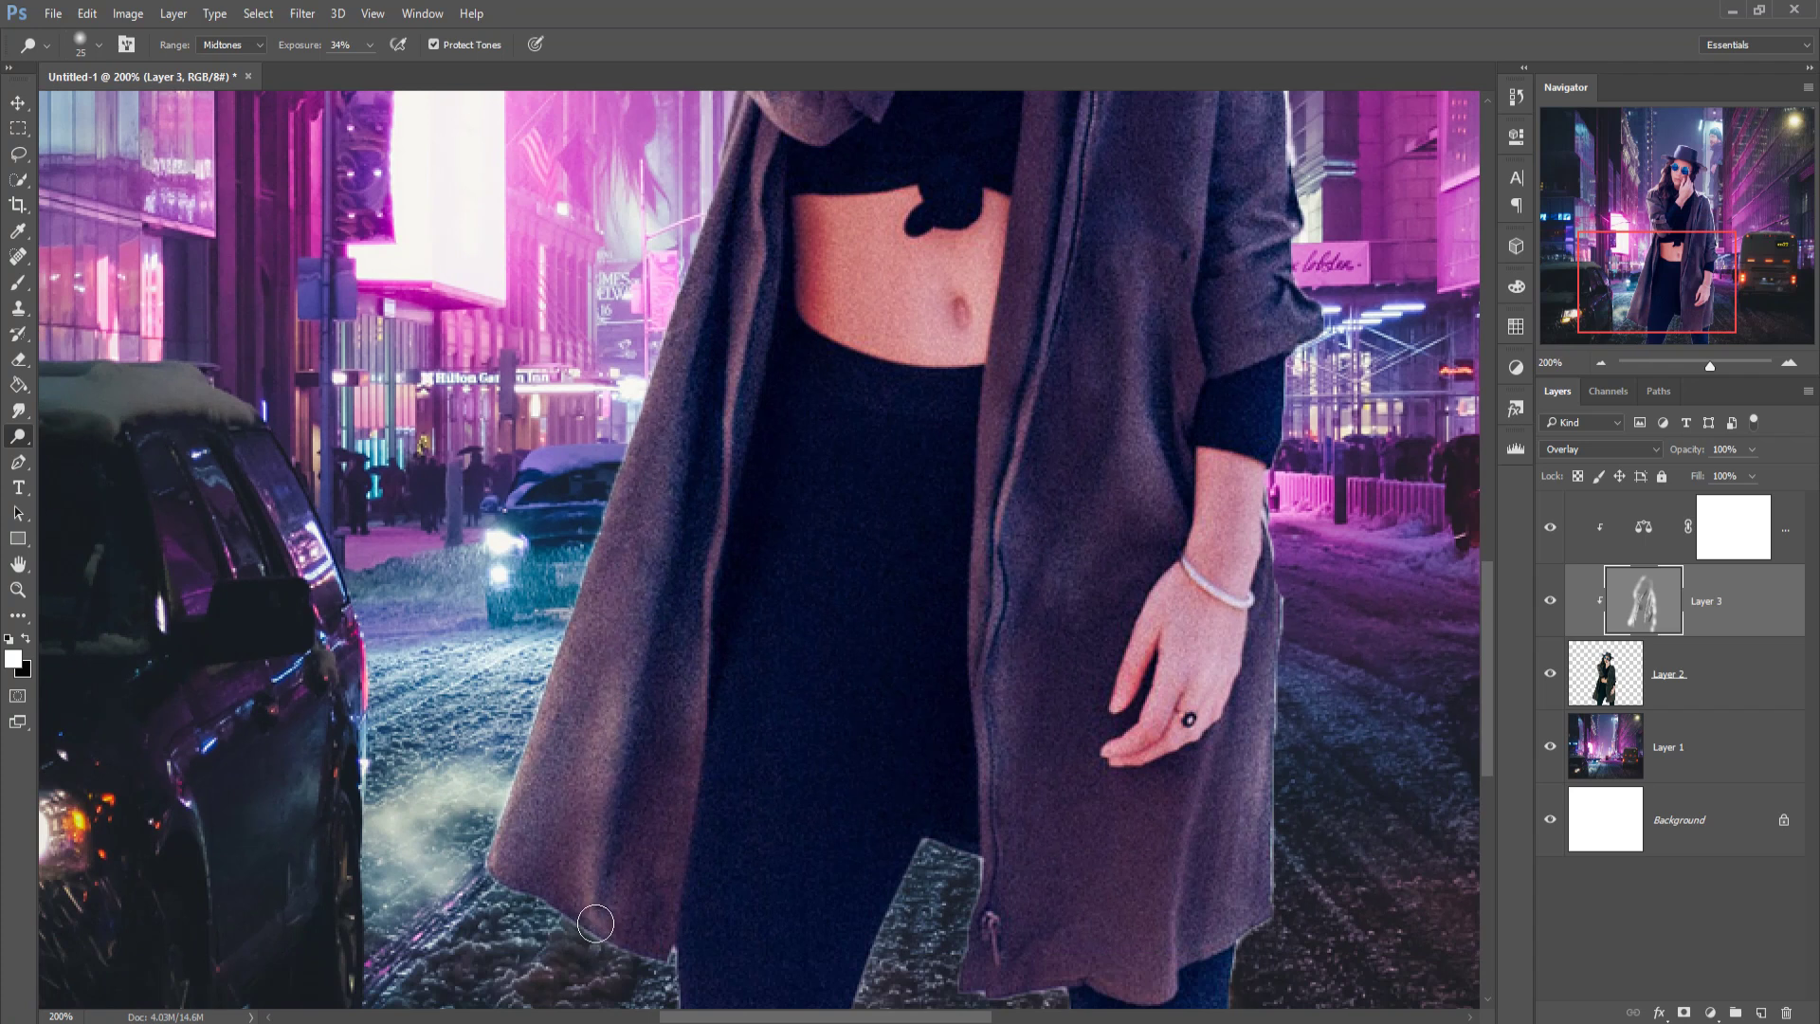
pyautogui.scroll(8, 1372, 528)
pyautogui.hscroll(2, 1372, 529)
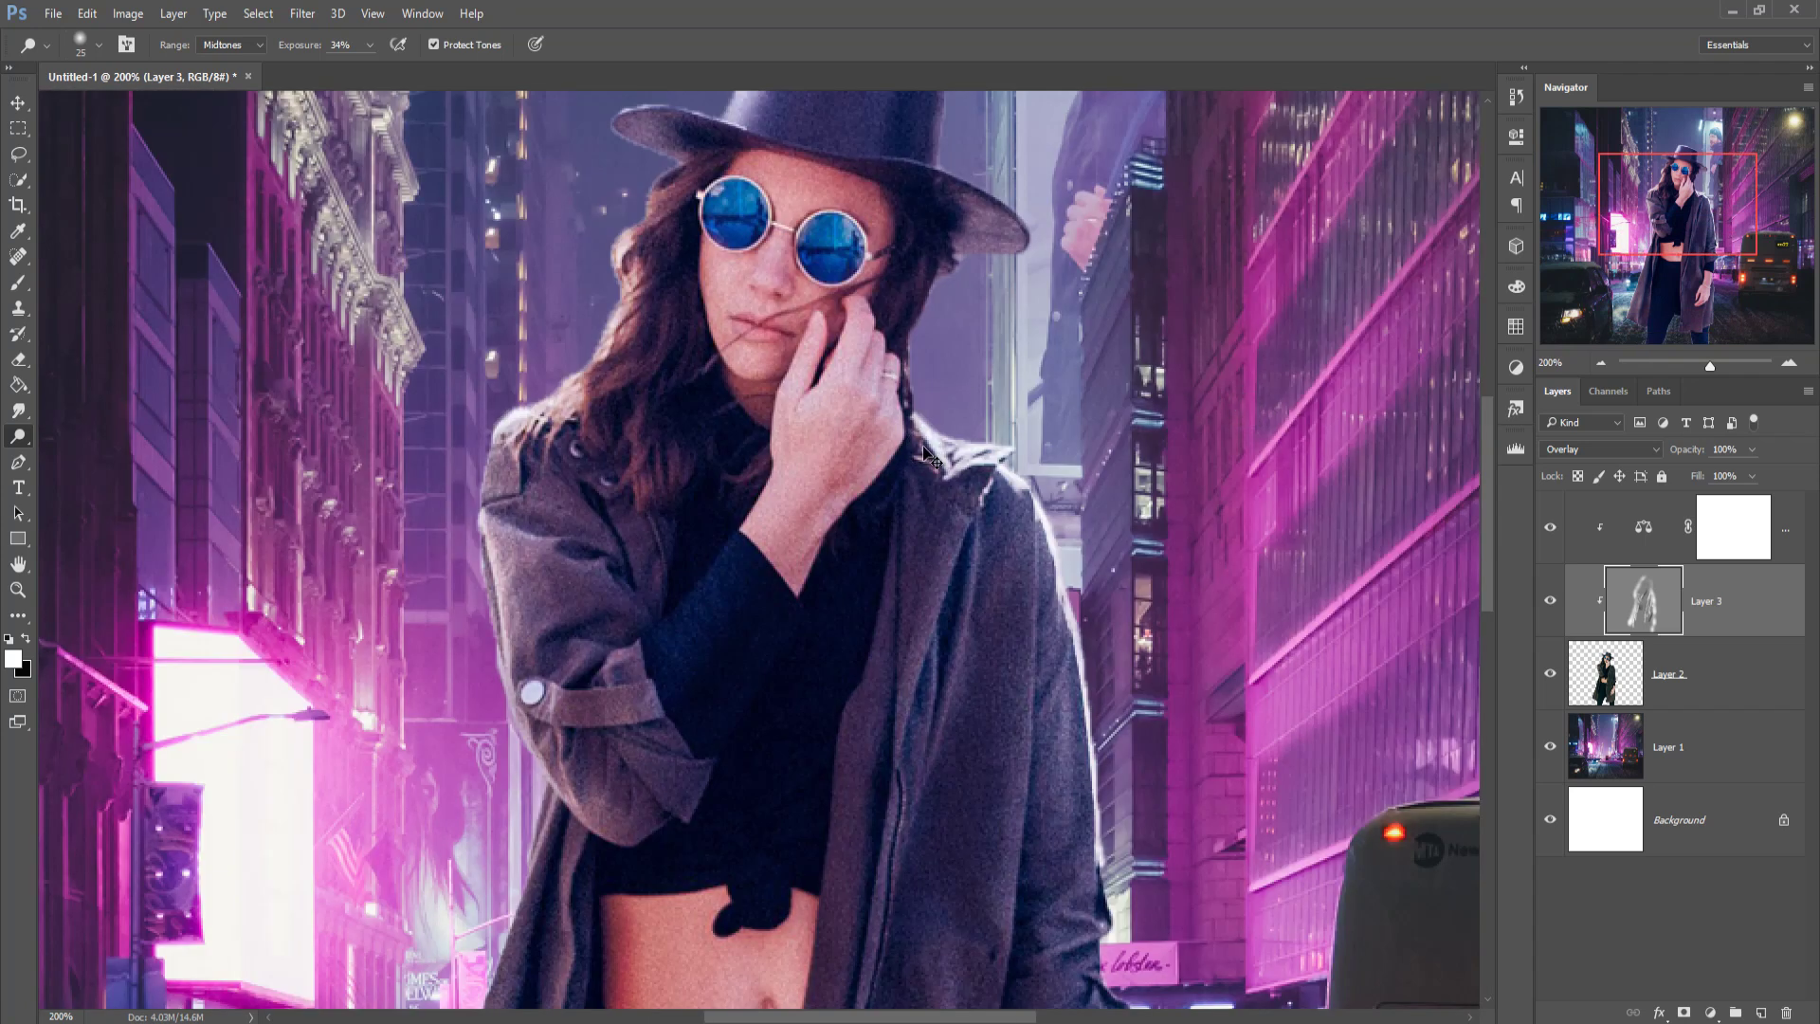
pyautogui.hotkey('ctrl', '-')
pyautogui.hotkey('ctrl', '-')
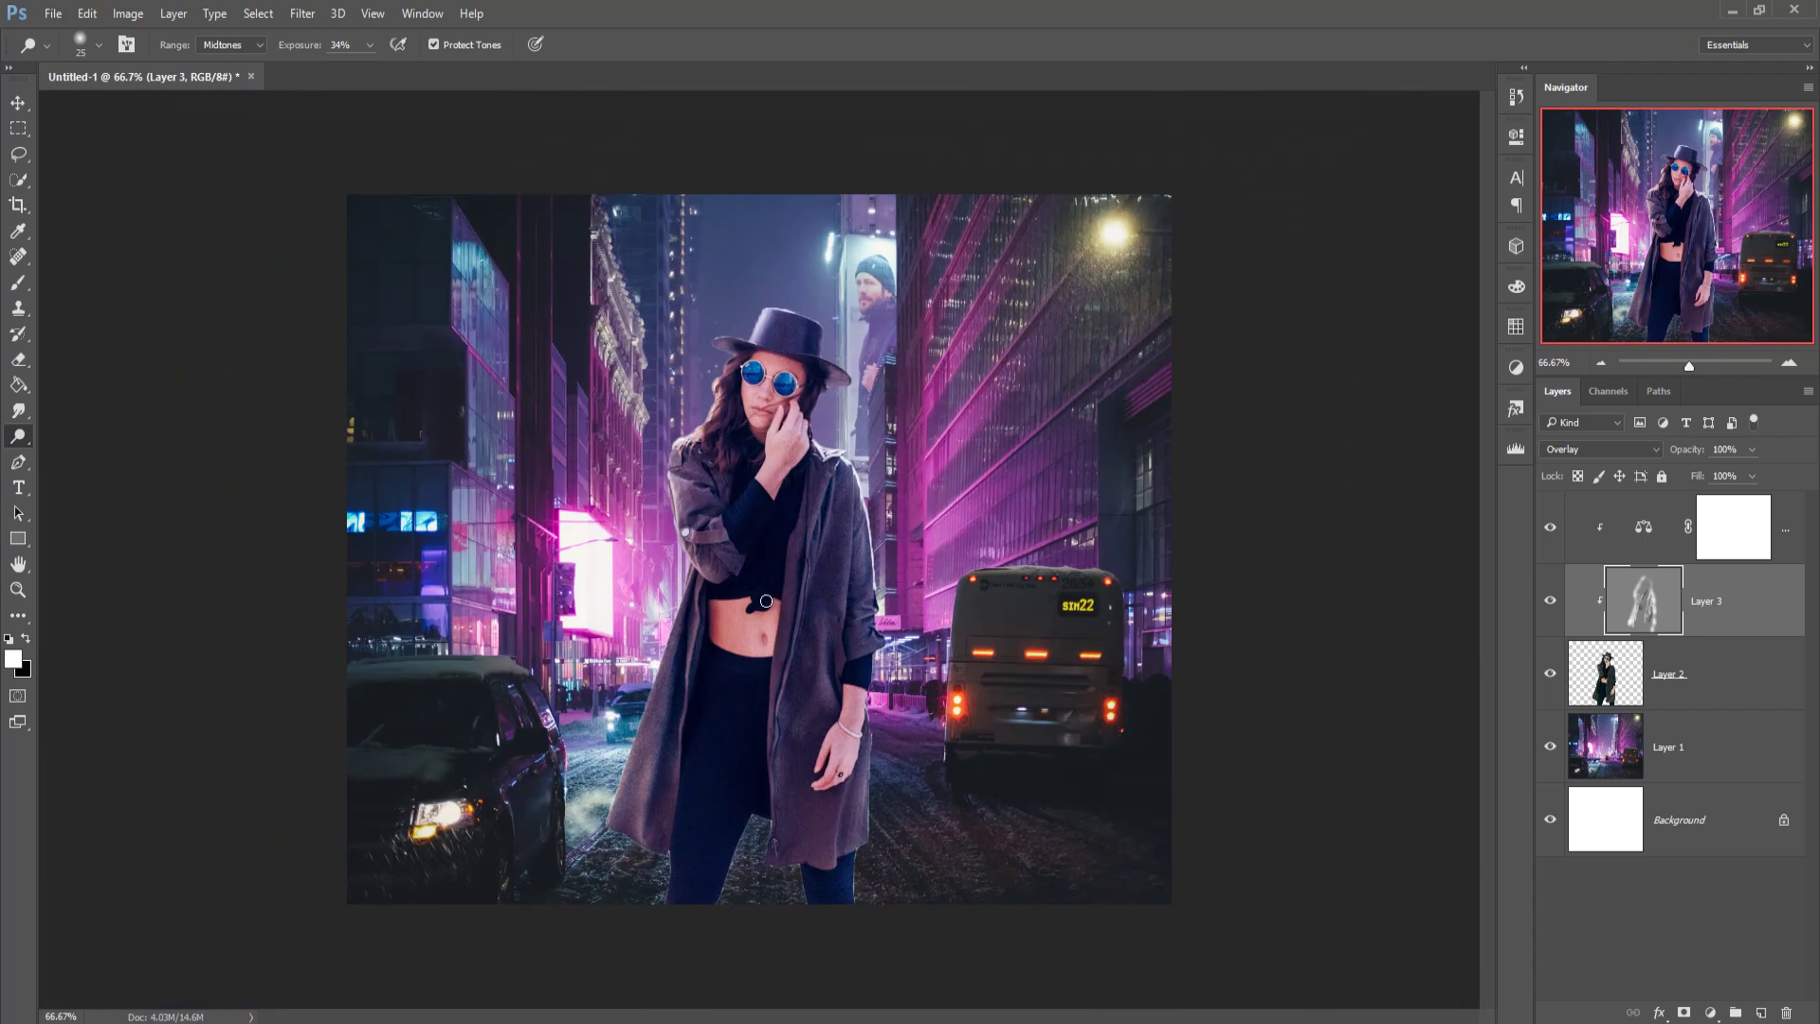
# Add a new layer above Layer 1 and paint a large 900-px soft white glow in the centre
pyautogui.click(1691, 739)
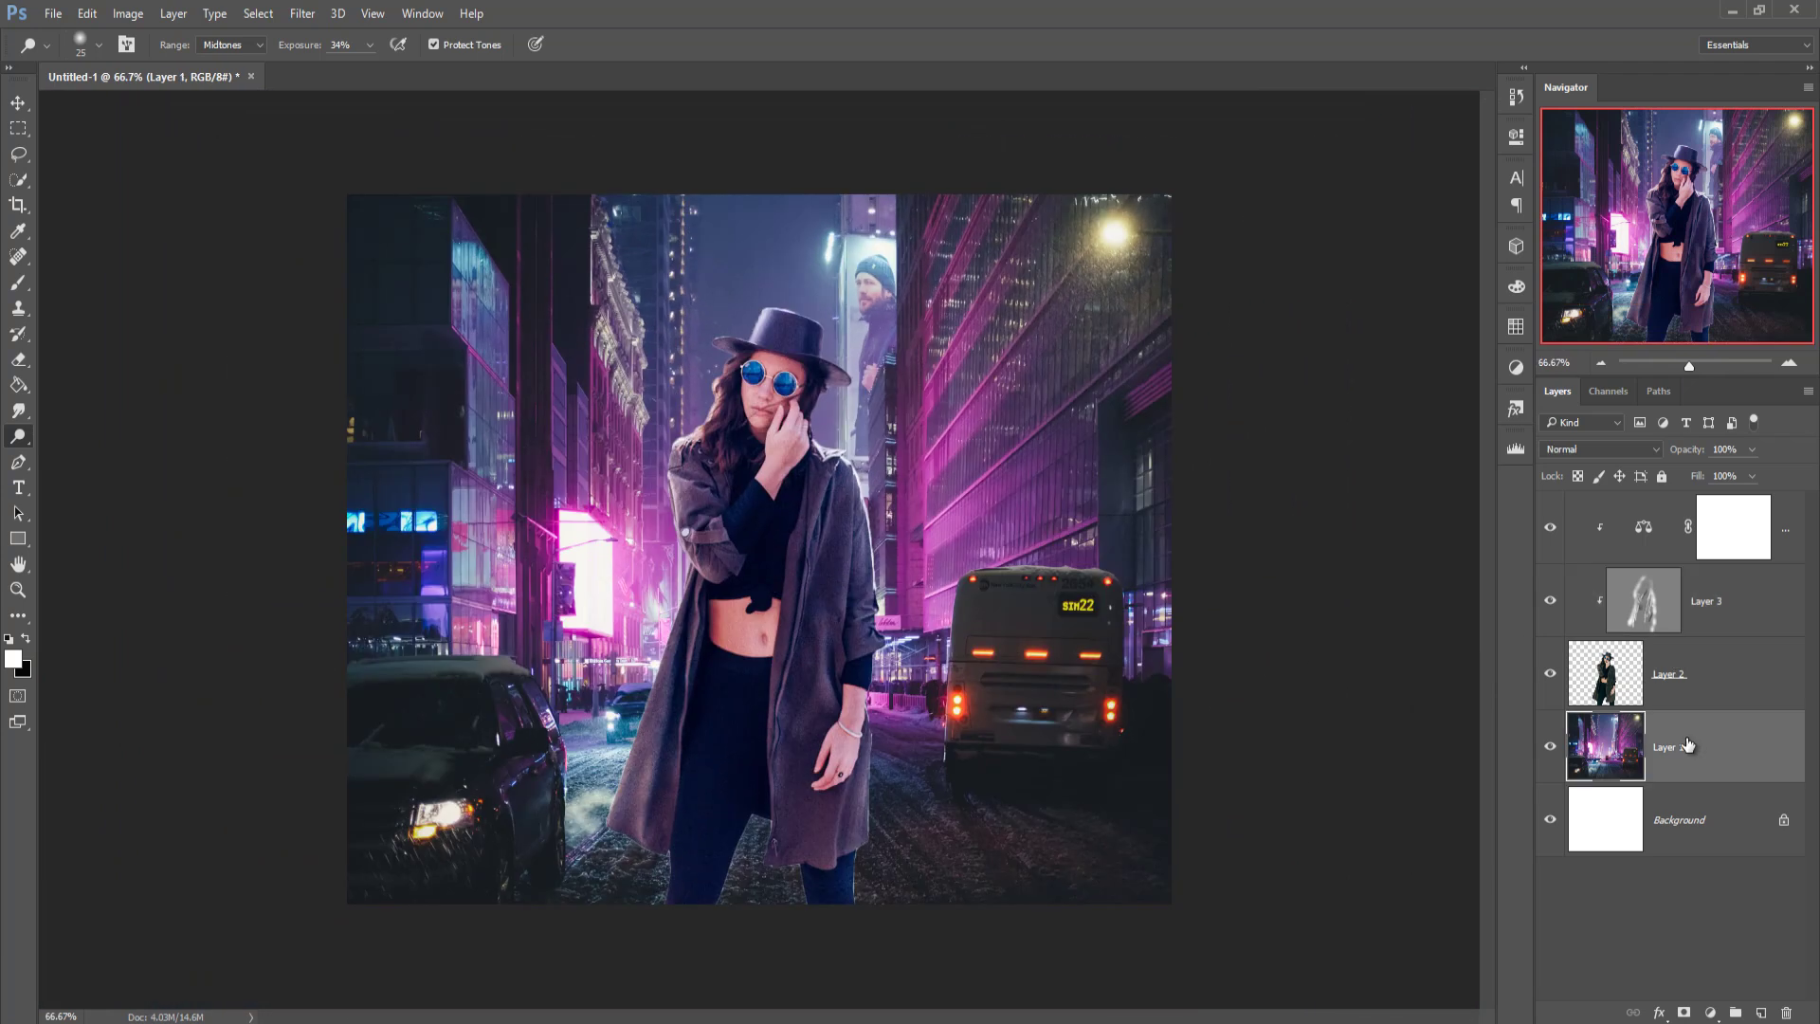
pyautogui.click(1761, 1011)
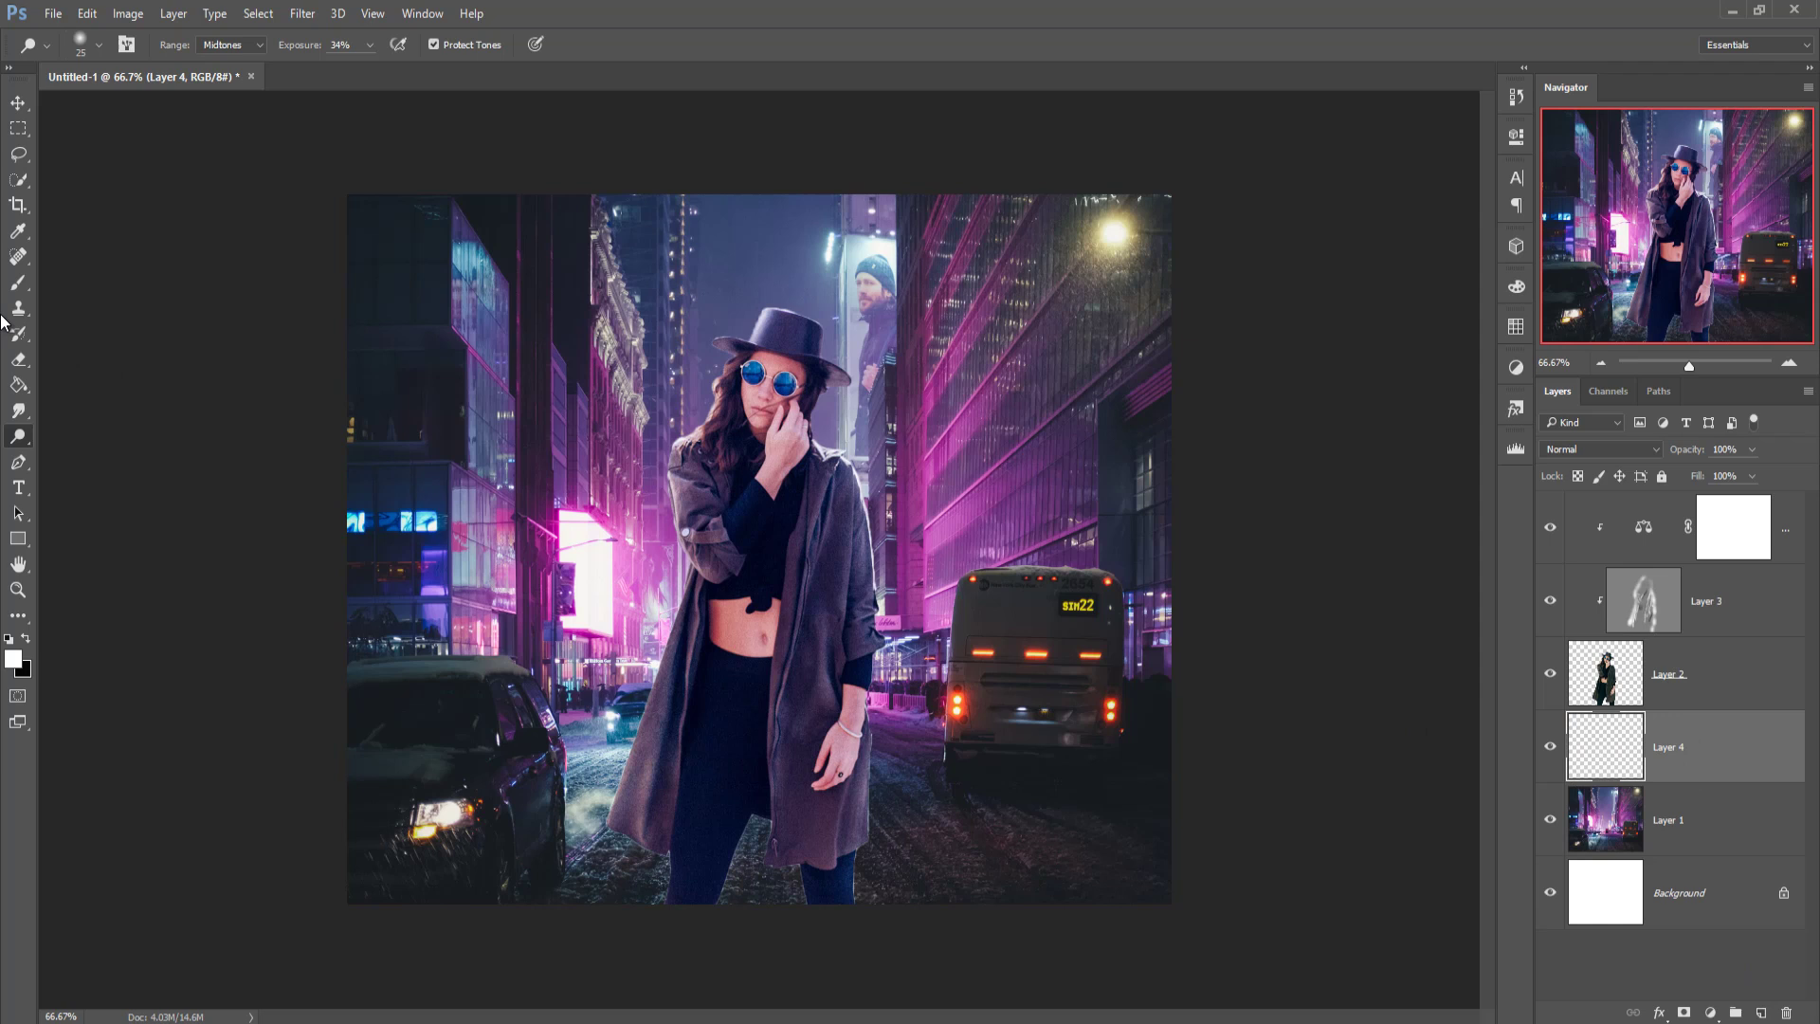
pyautogui.click(16, 285)
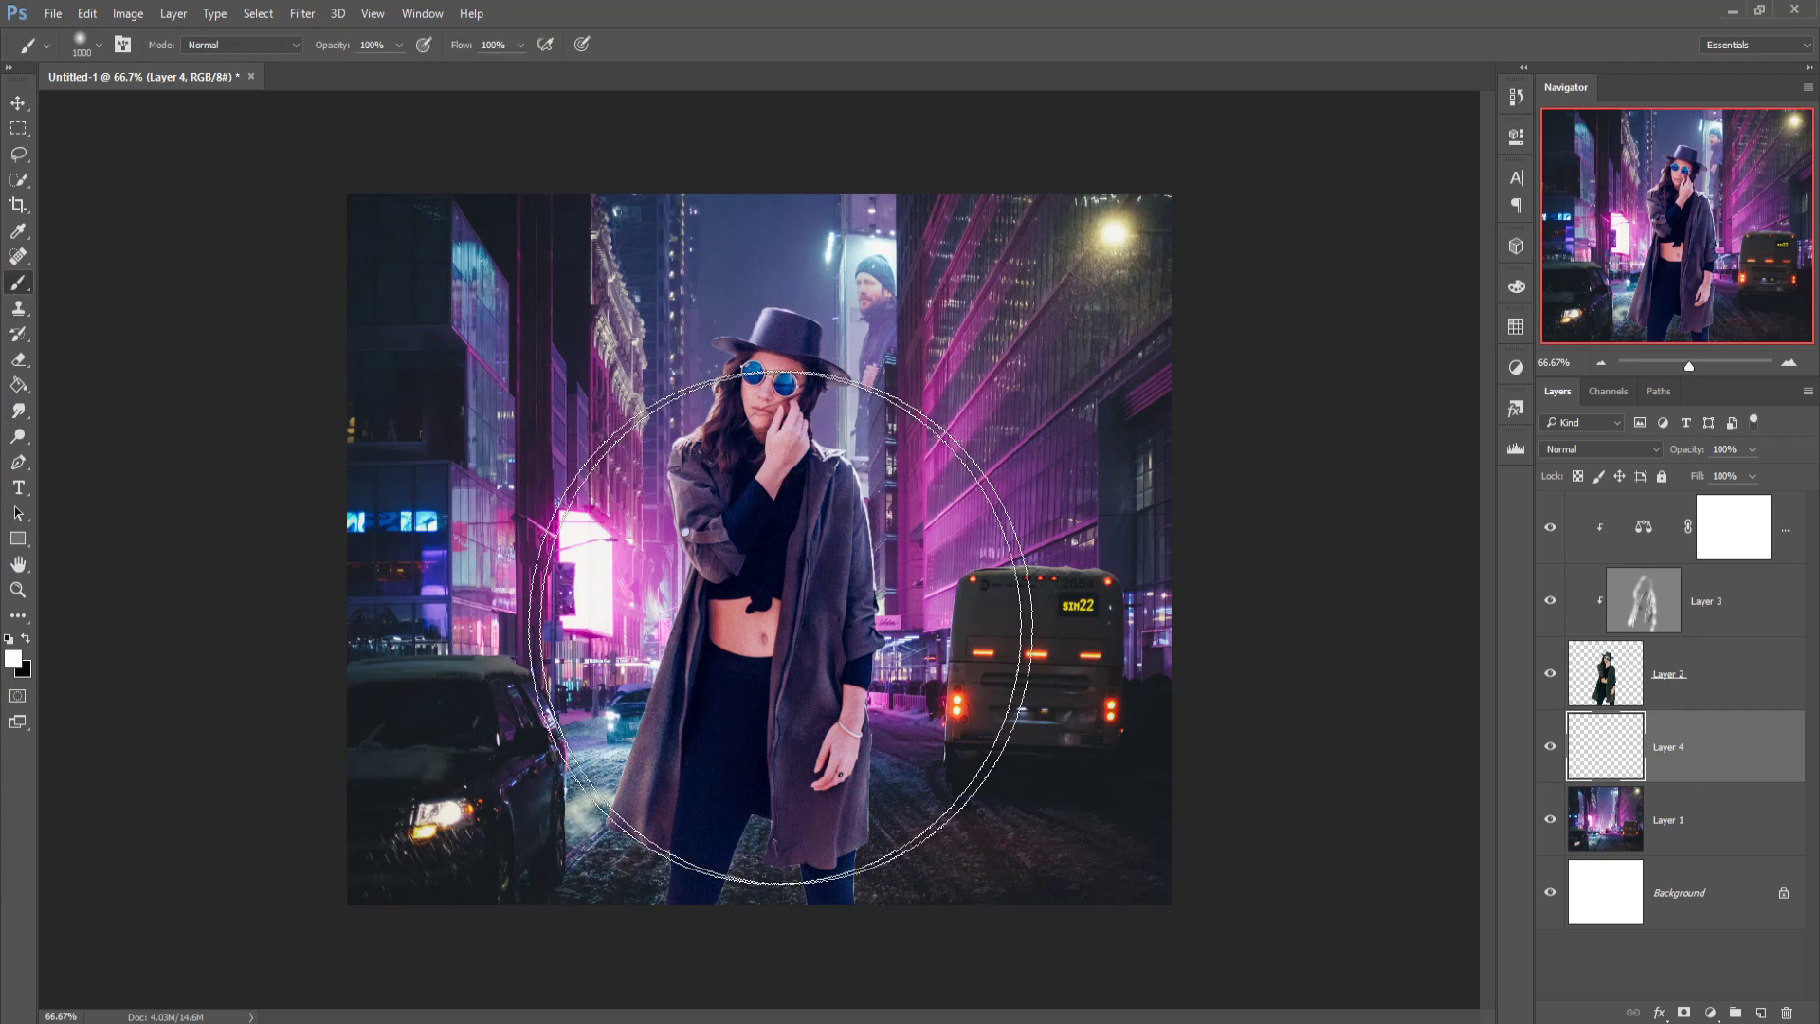
pyautogui.press('[')
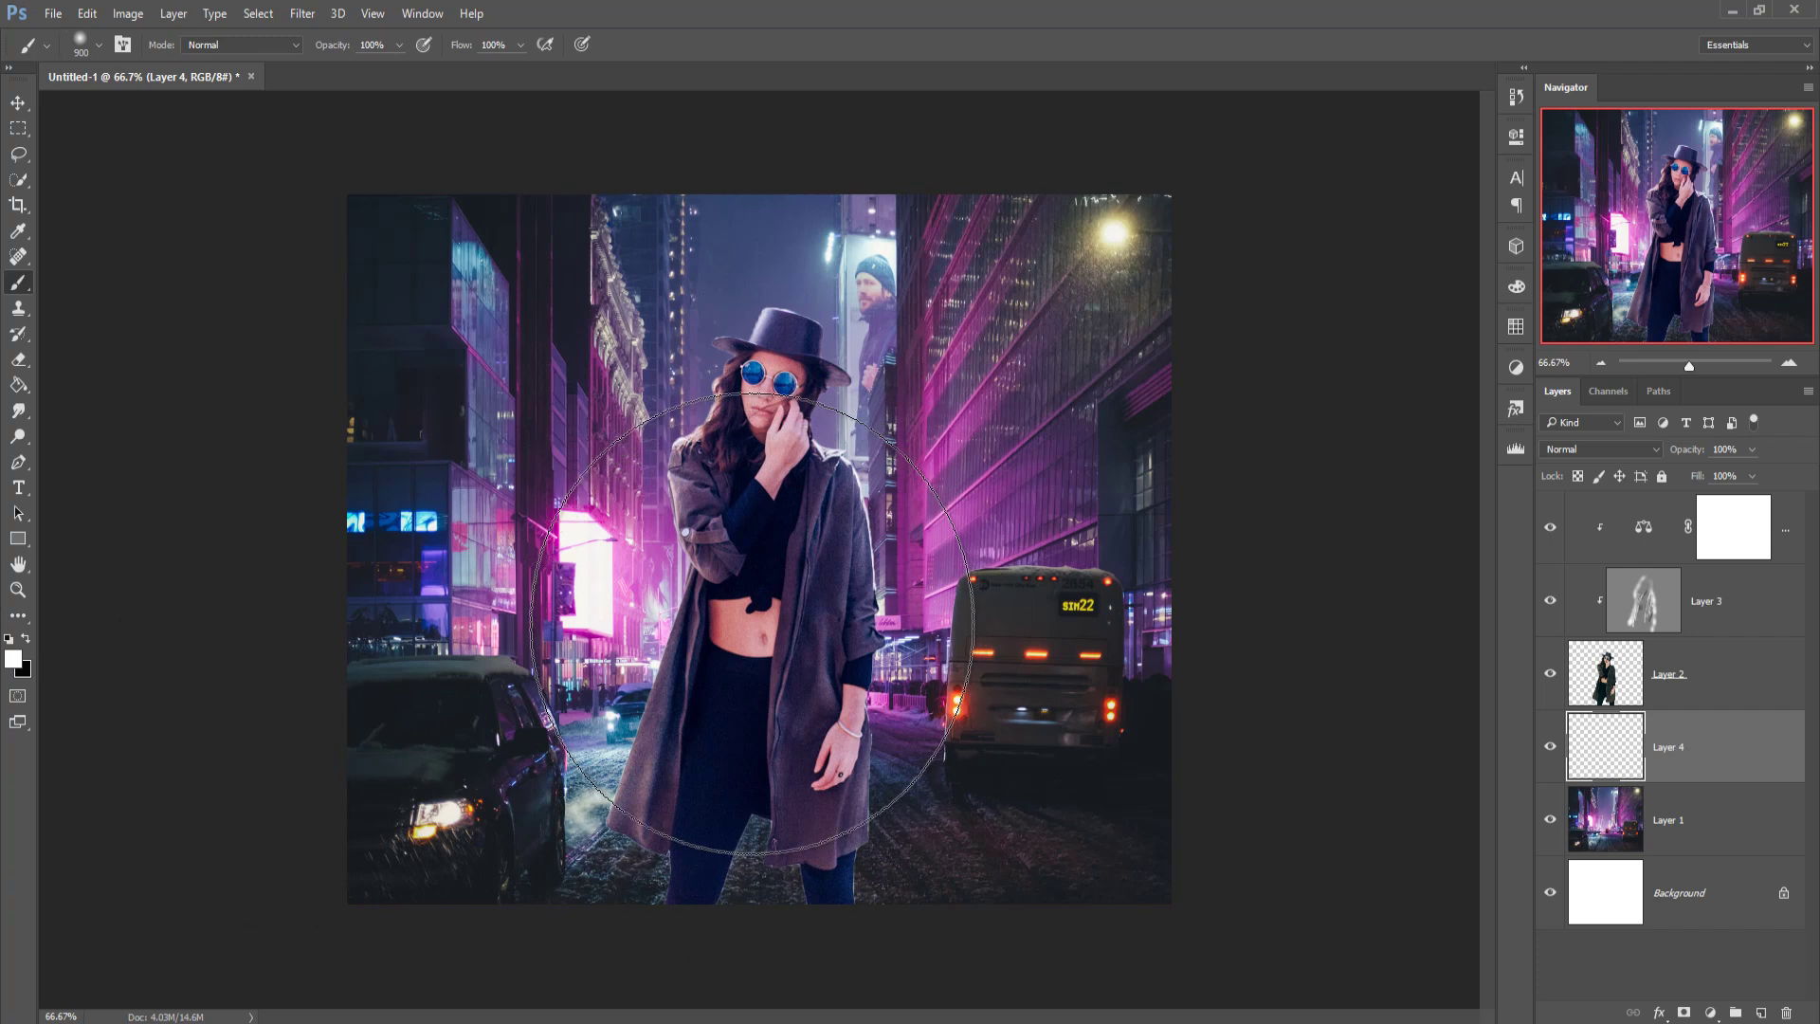
pyautogui.click(763, 647)
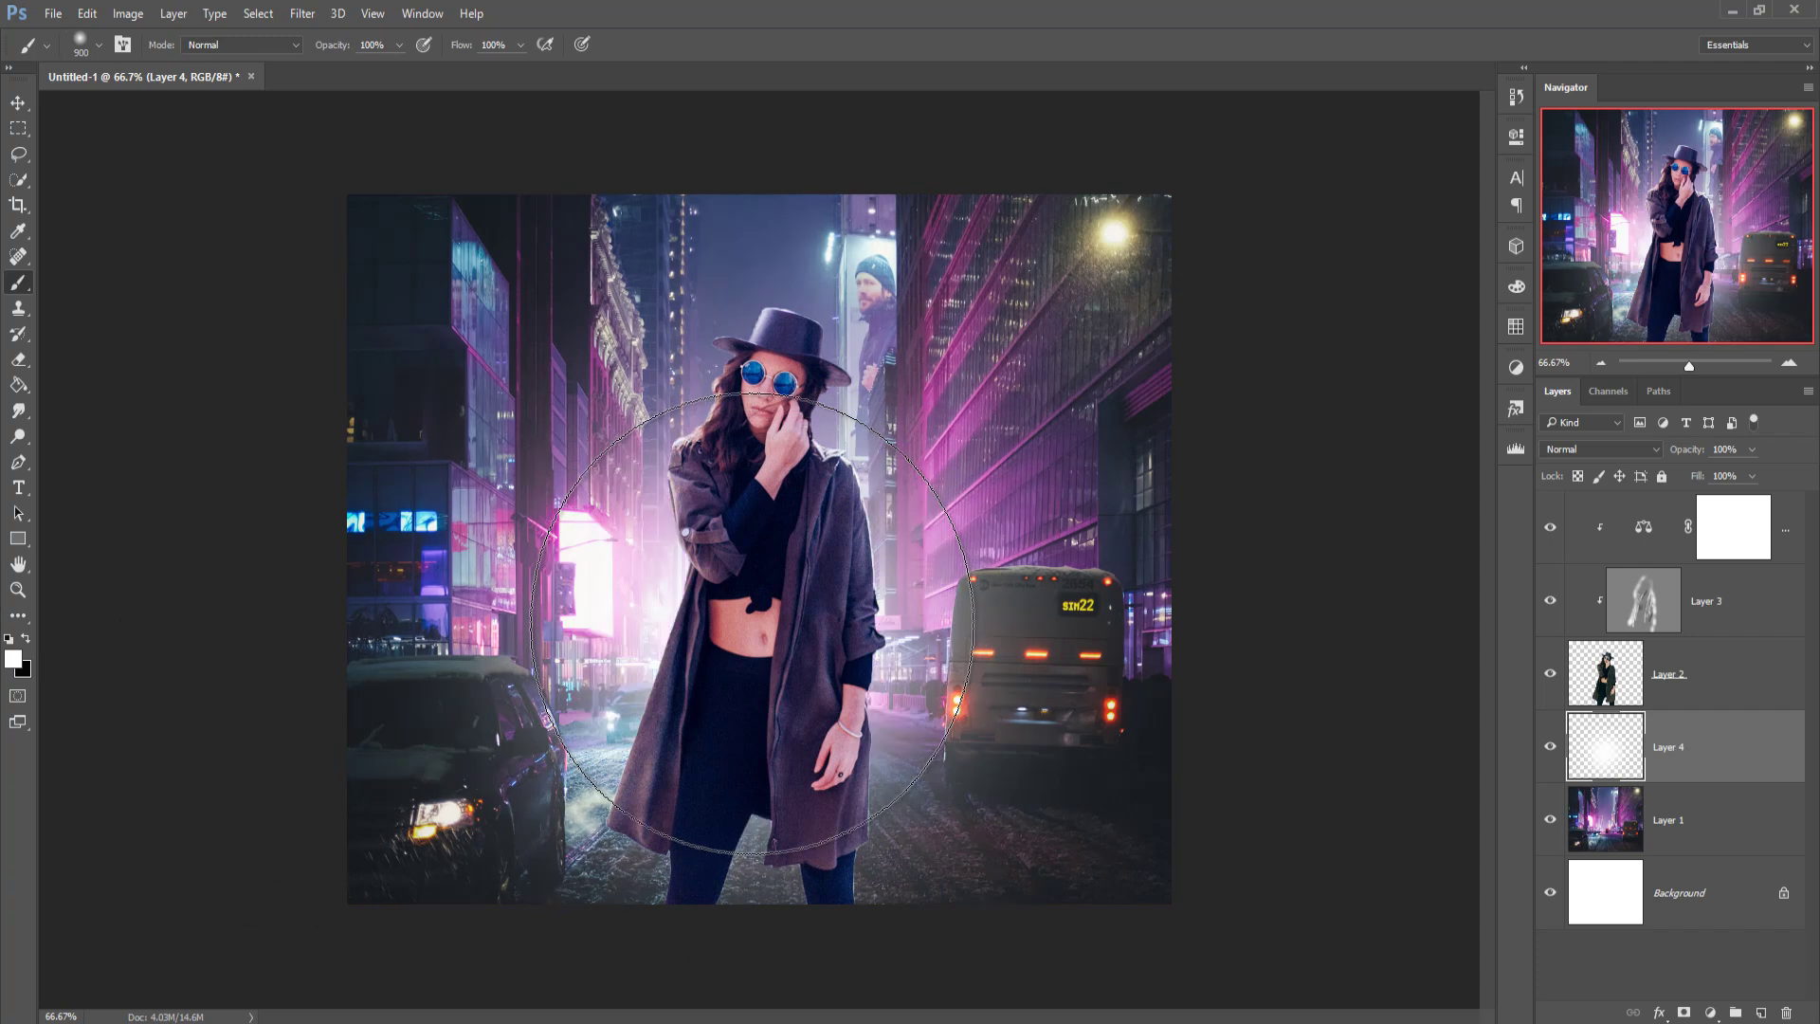
# Narrow the glow to the image centre, set the layer to 65% opacity, and commit the transform
pyautogui.click(19, 102)
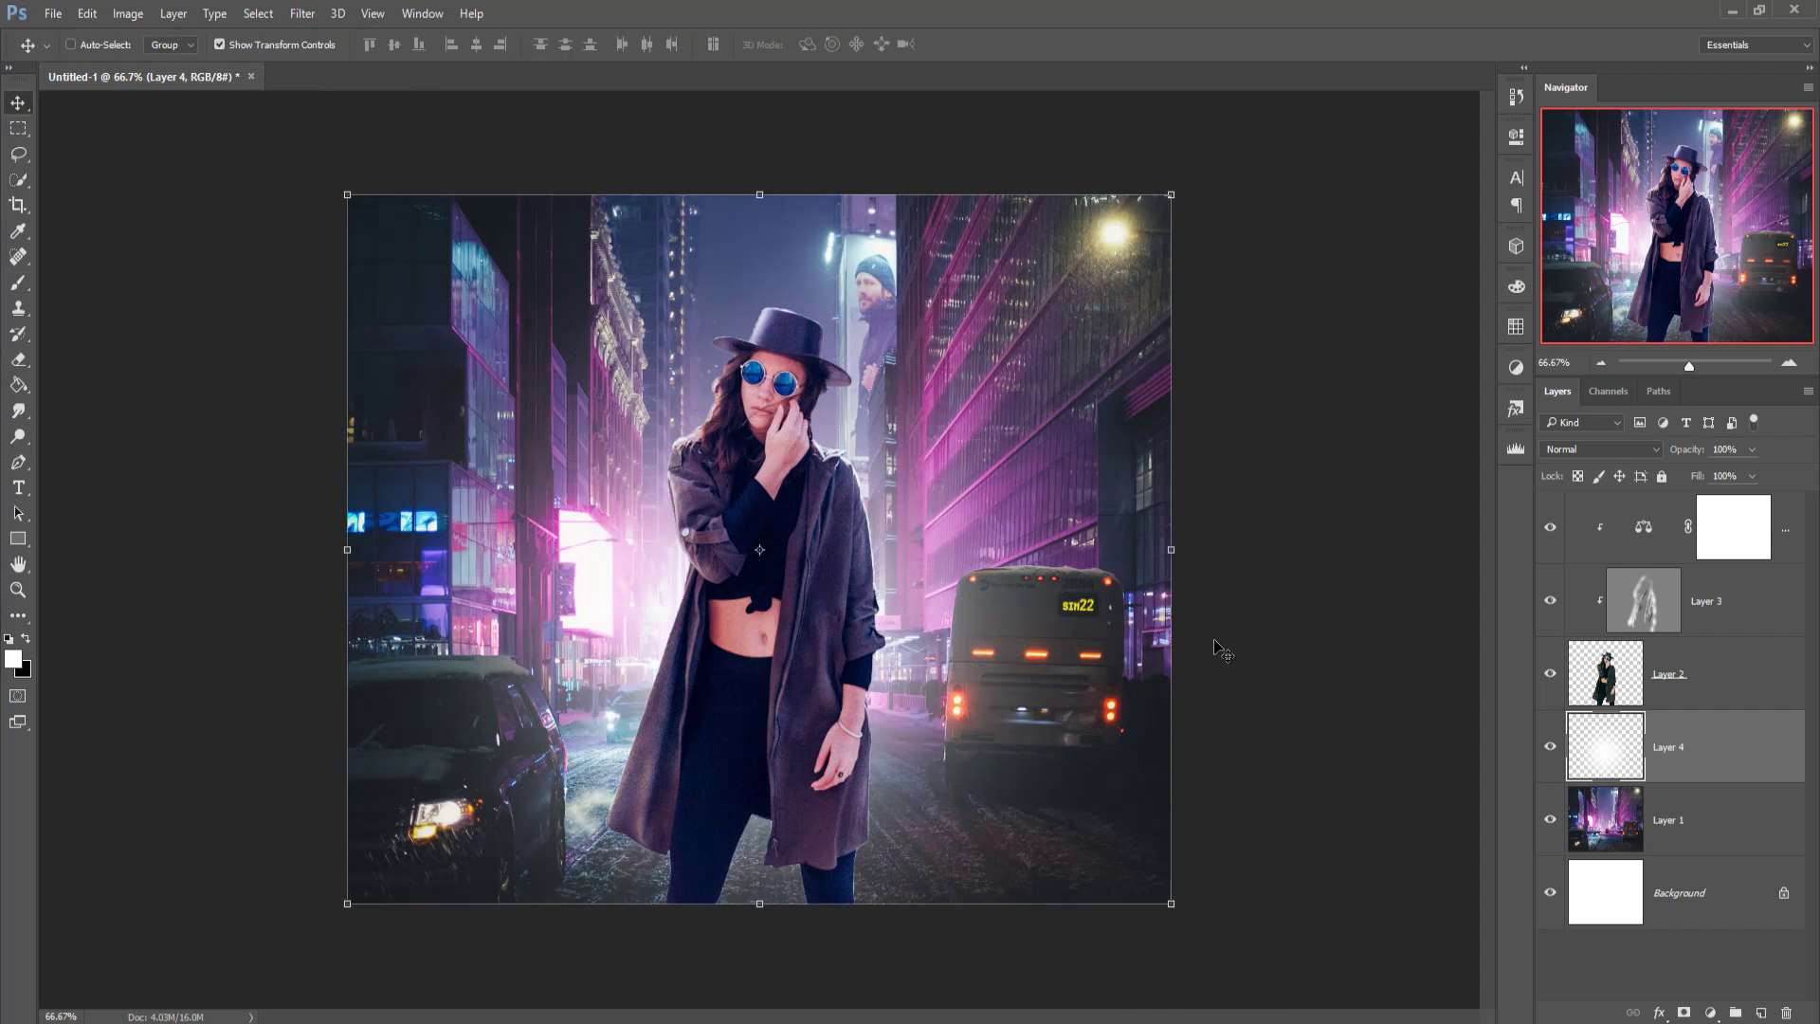
pyautogui.moveTo(1171, 553); pyautogui.dragTo(1123, 551)
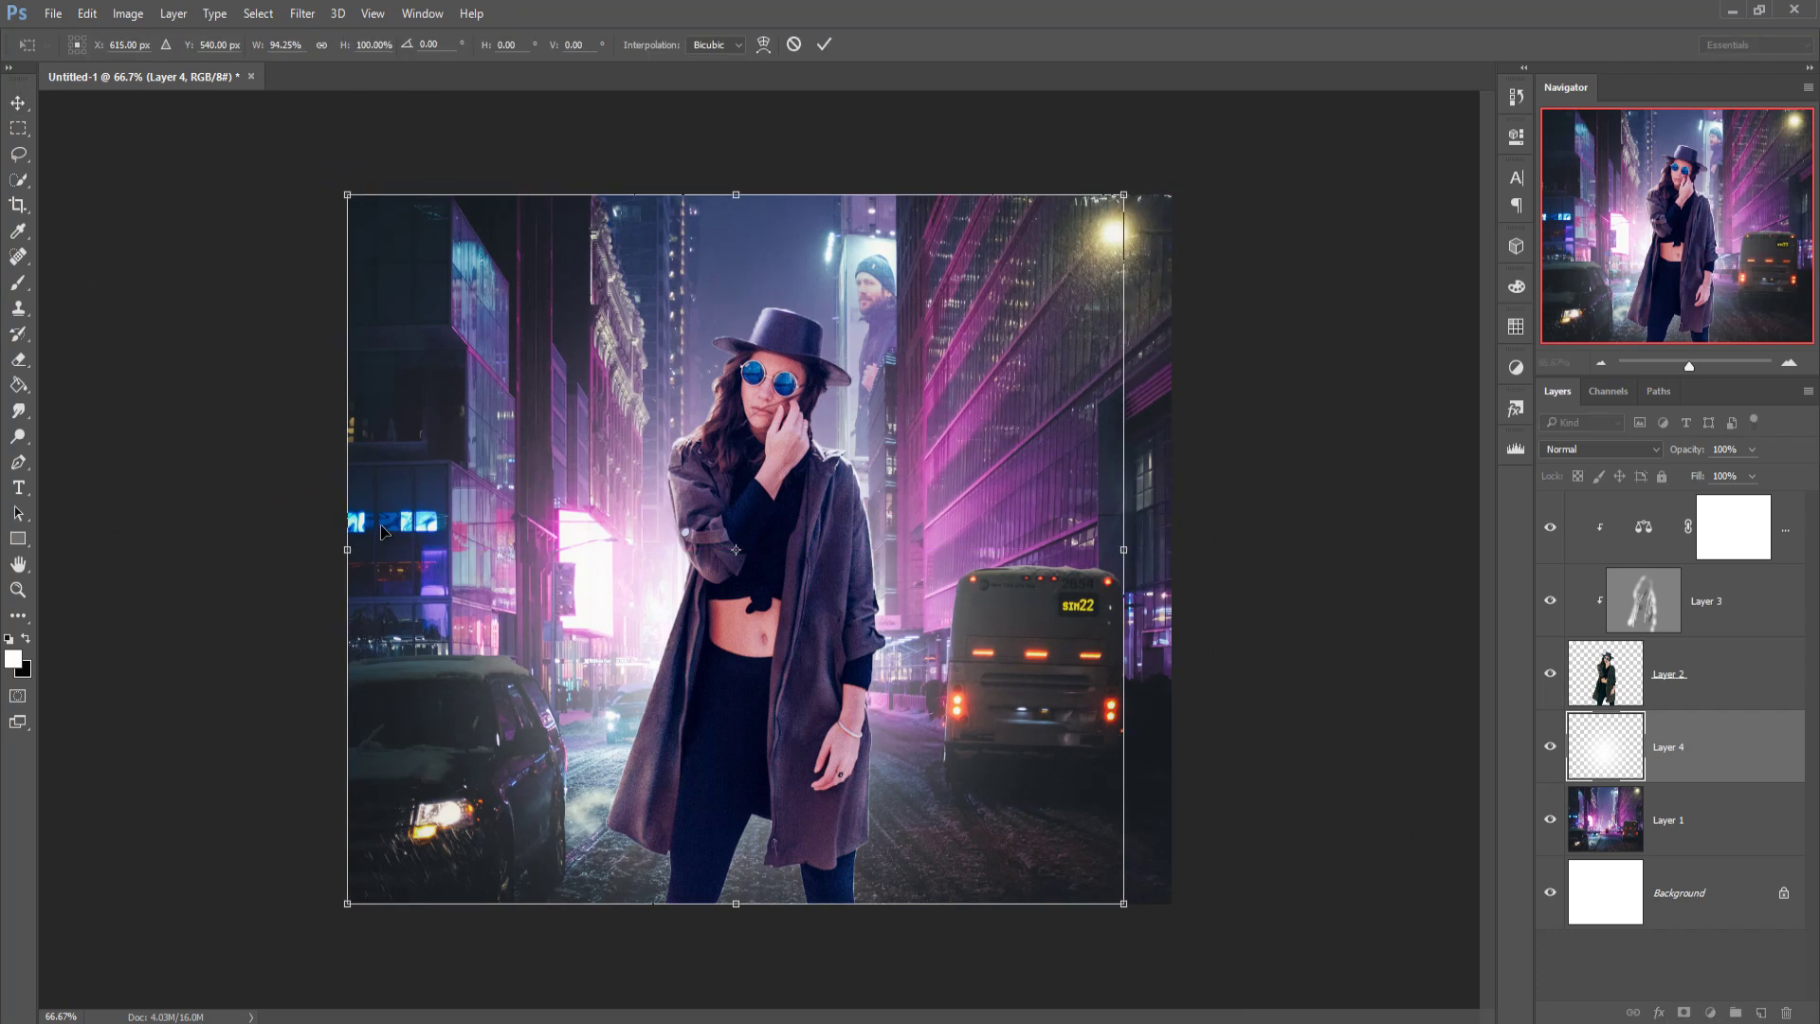
pyautogui.moveTo(347, 553); pyautogui.dragTo(446, 550)
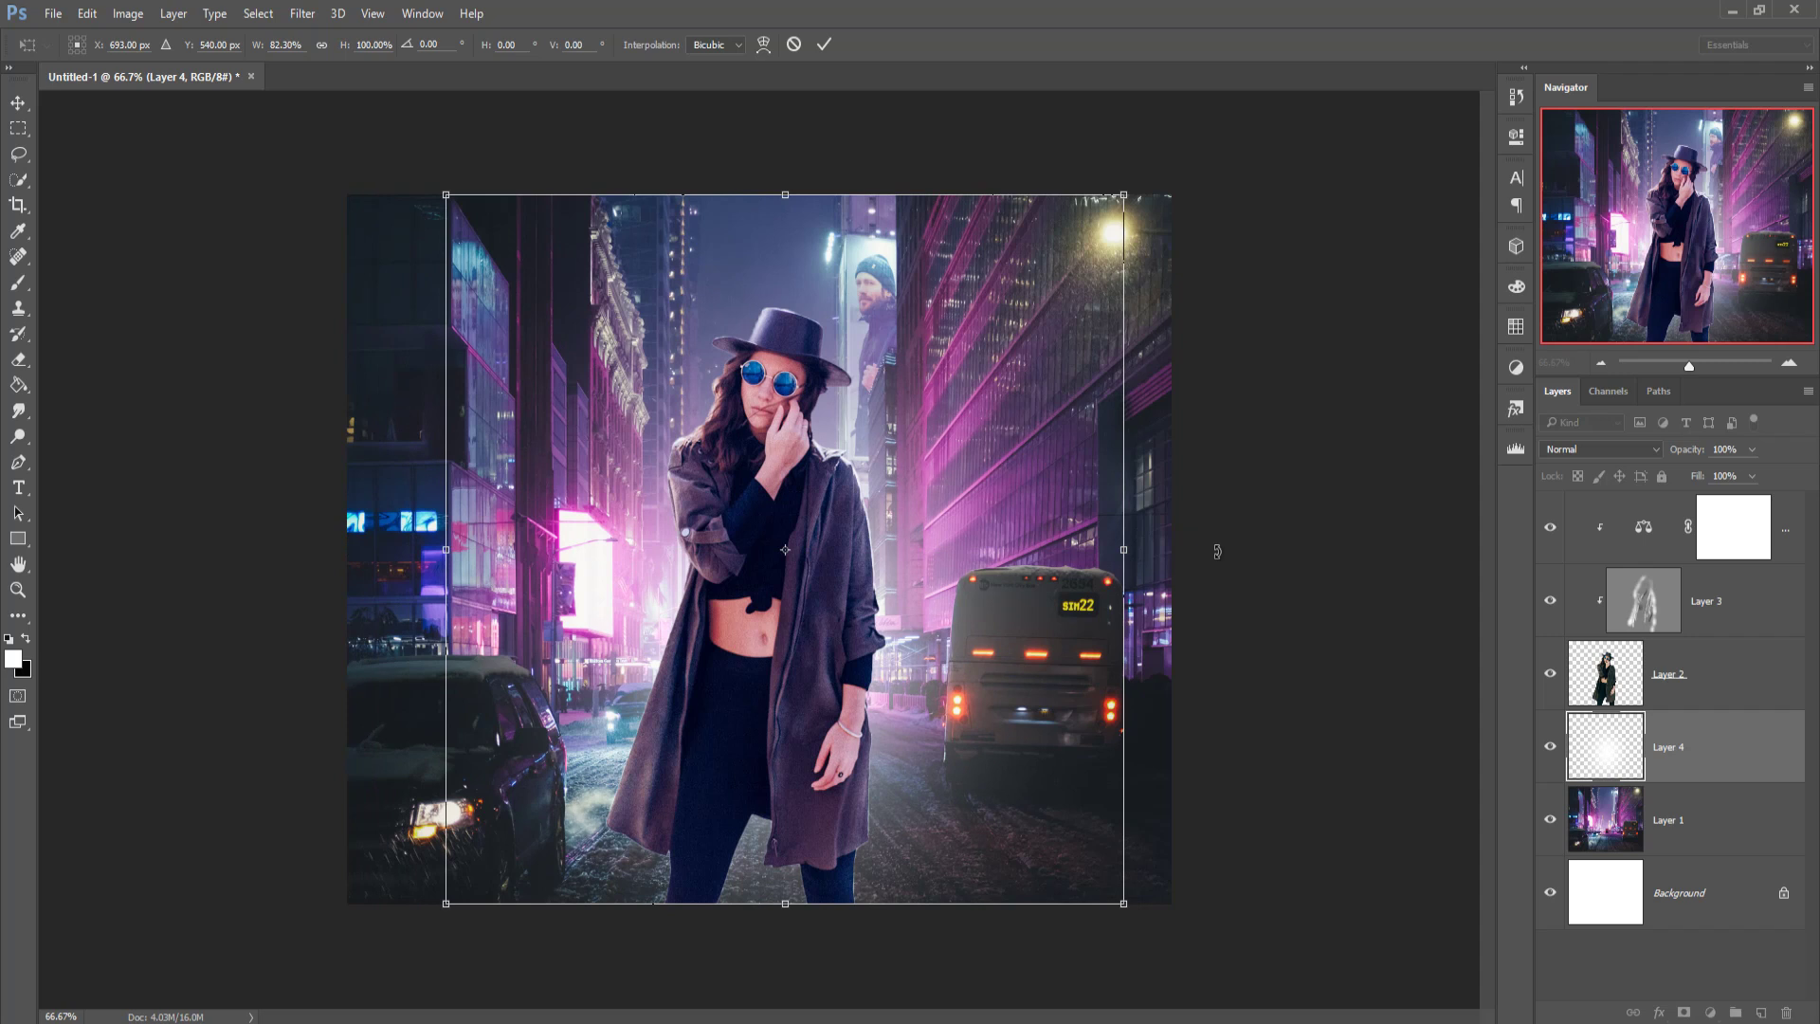
pyautogui.moveTo(1124, 553); pyautogui.dragTo(1047, 551)
pyautogui.moveTo(900, 609); pyautogui.dragTo(935, 625)
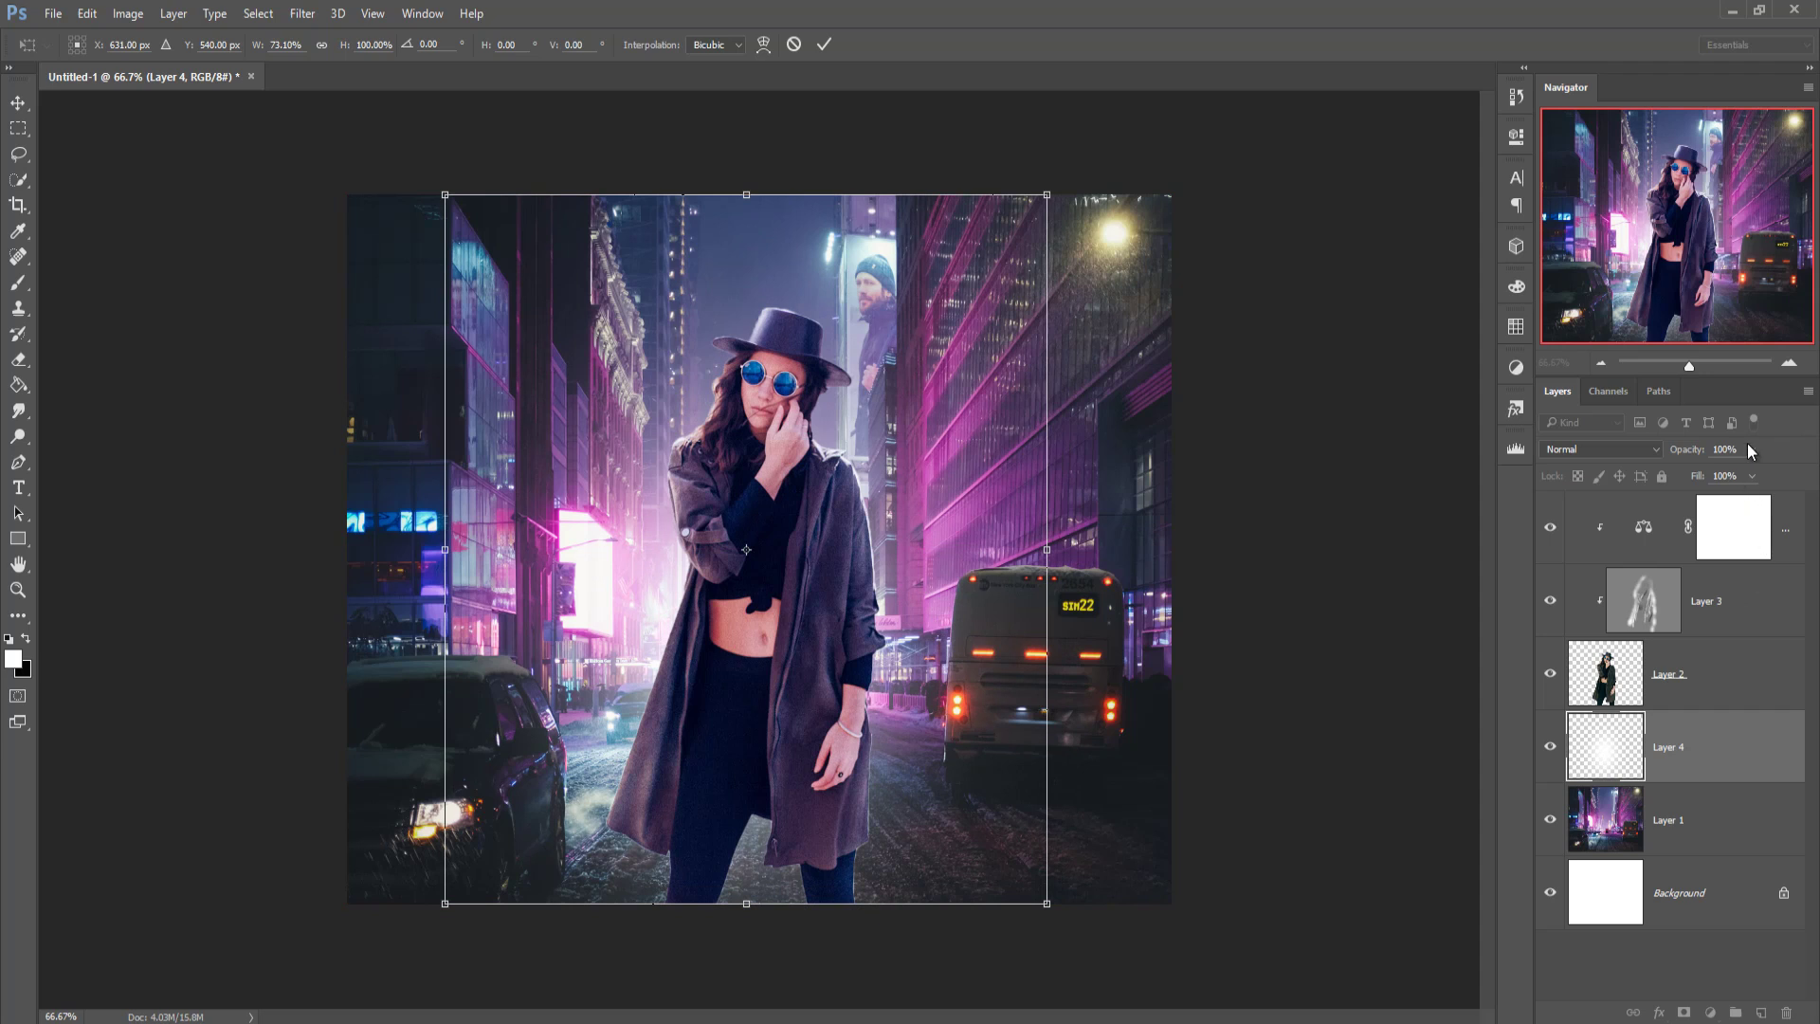
pyautogui.moveTo(1719, 474); pyautogui.dragTo(1717, 474)
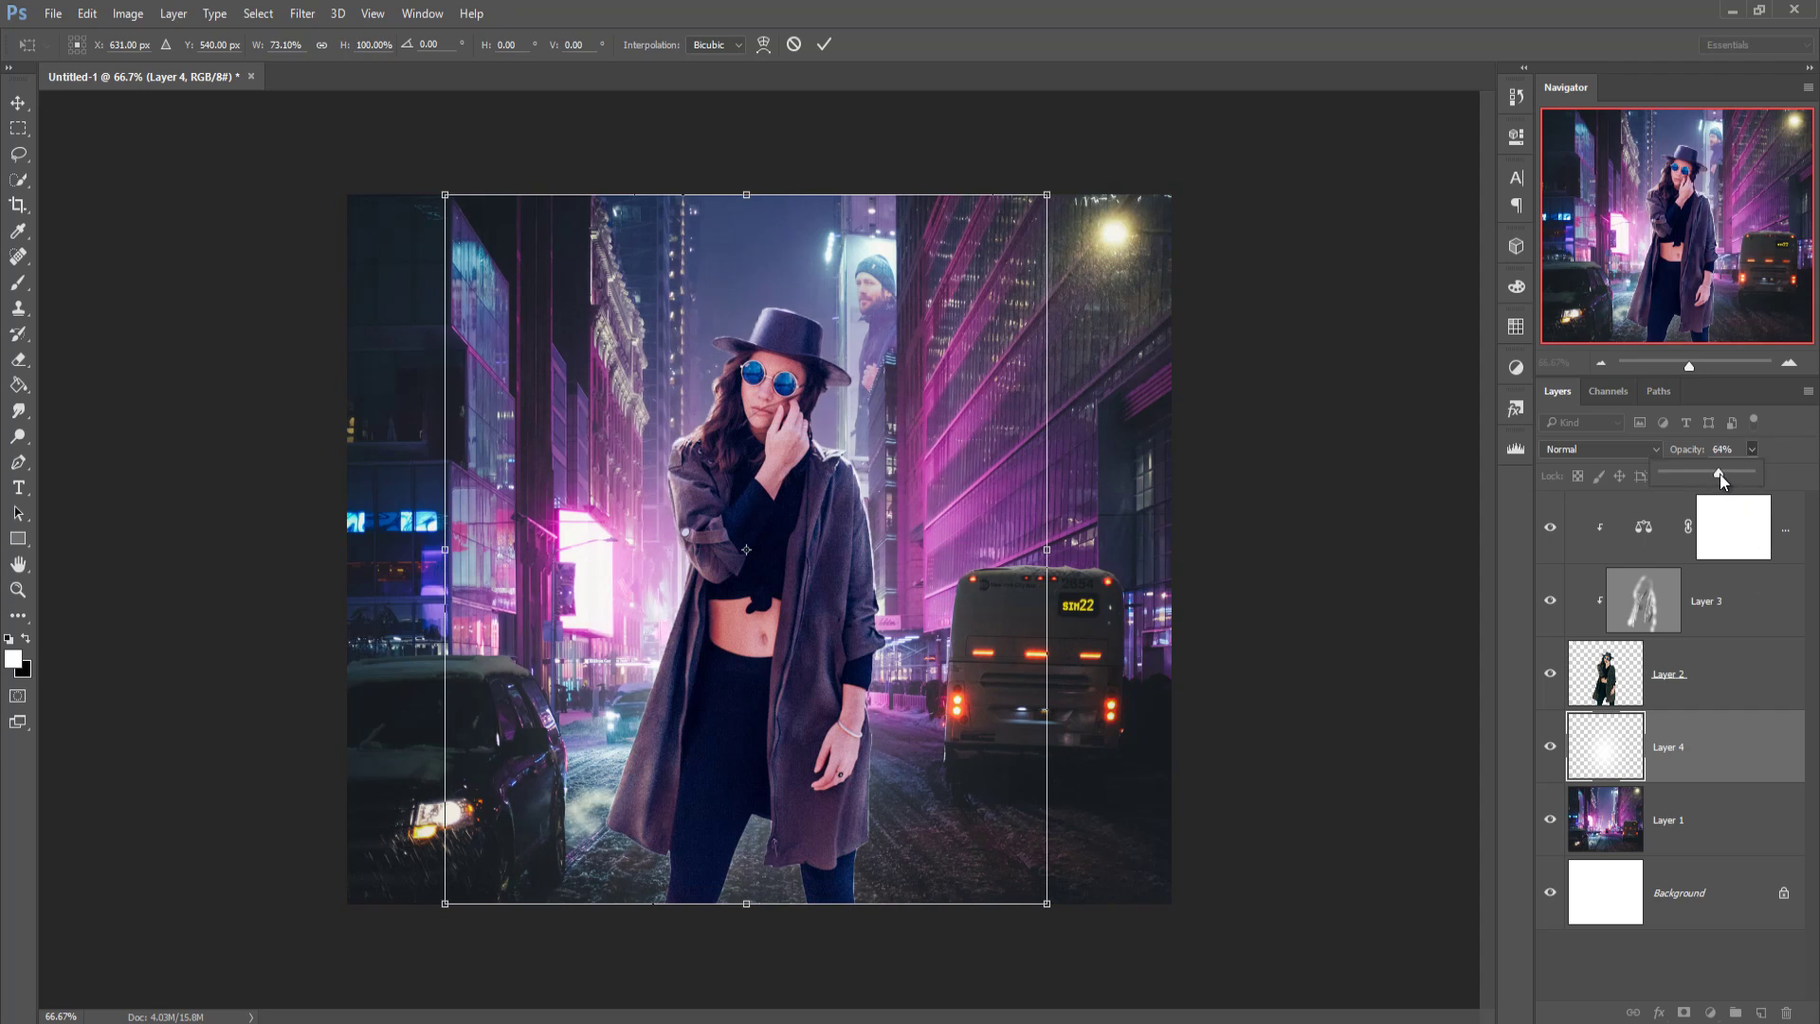
pyautogui.click(1619, 827)
pyautogui.click(825, 43)
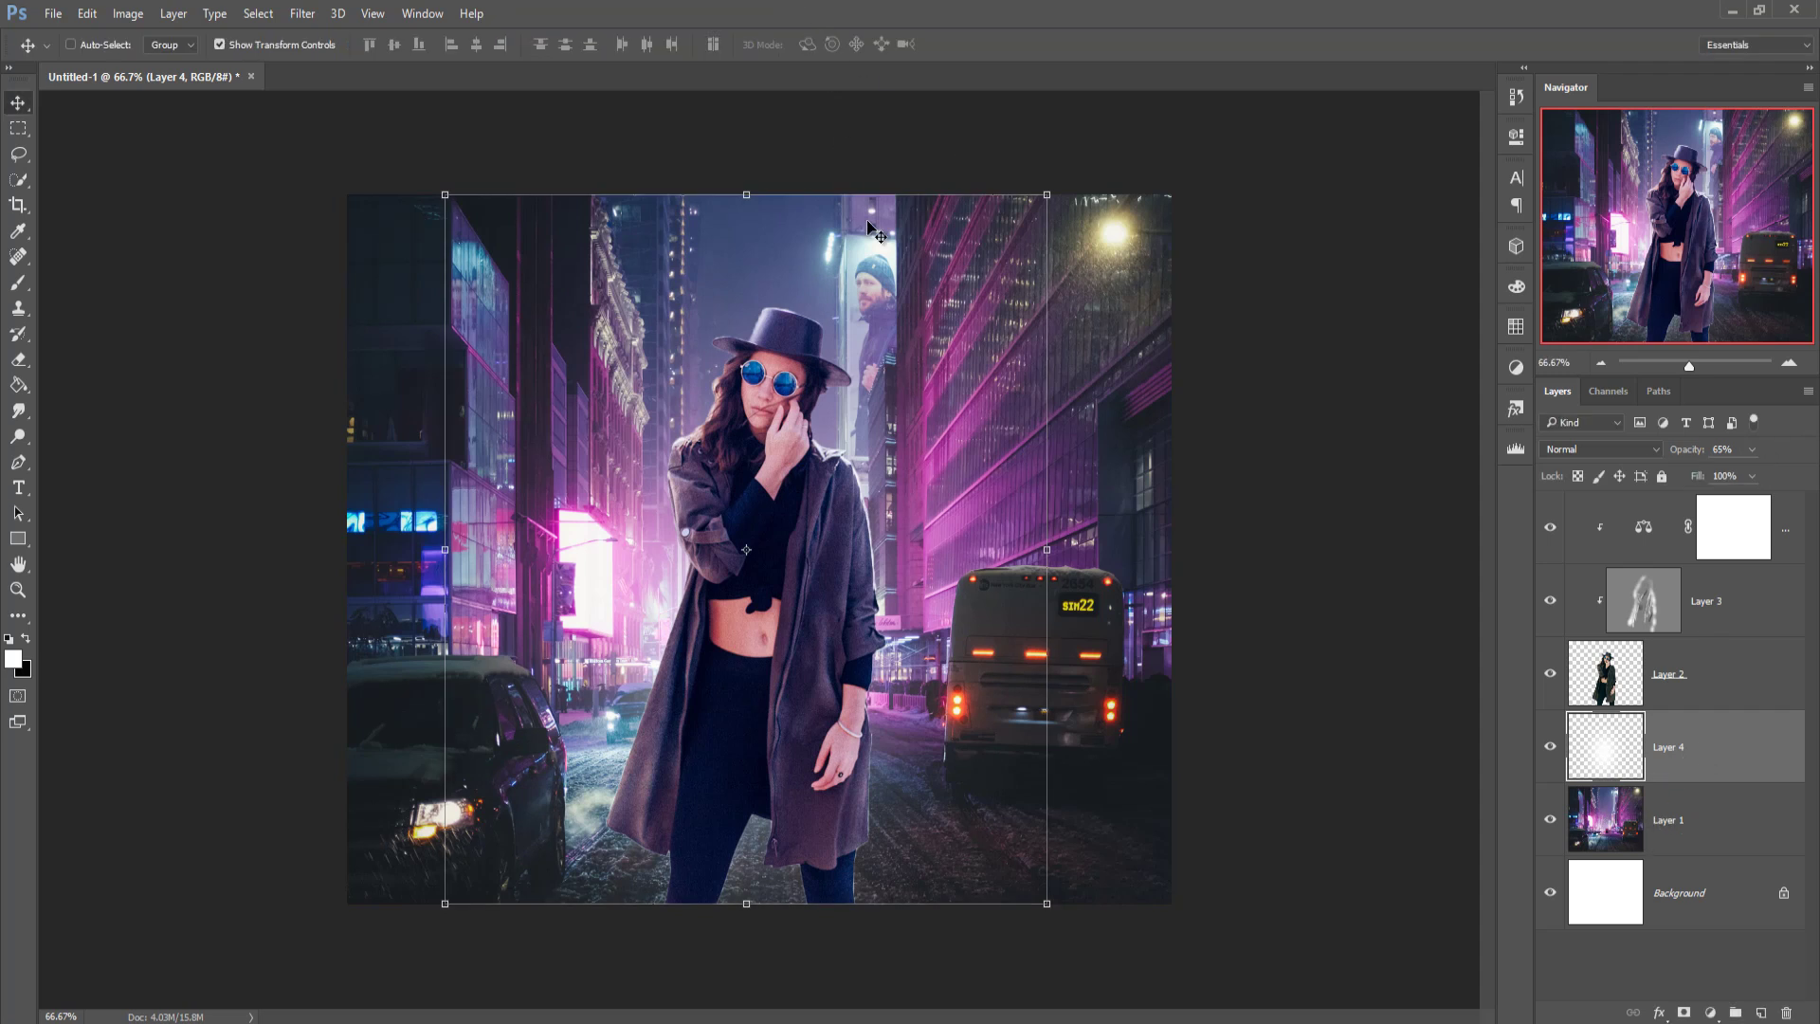
pyautogui.click(1680, 831)
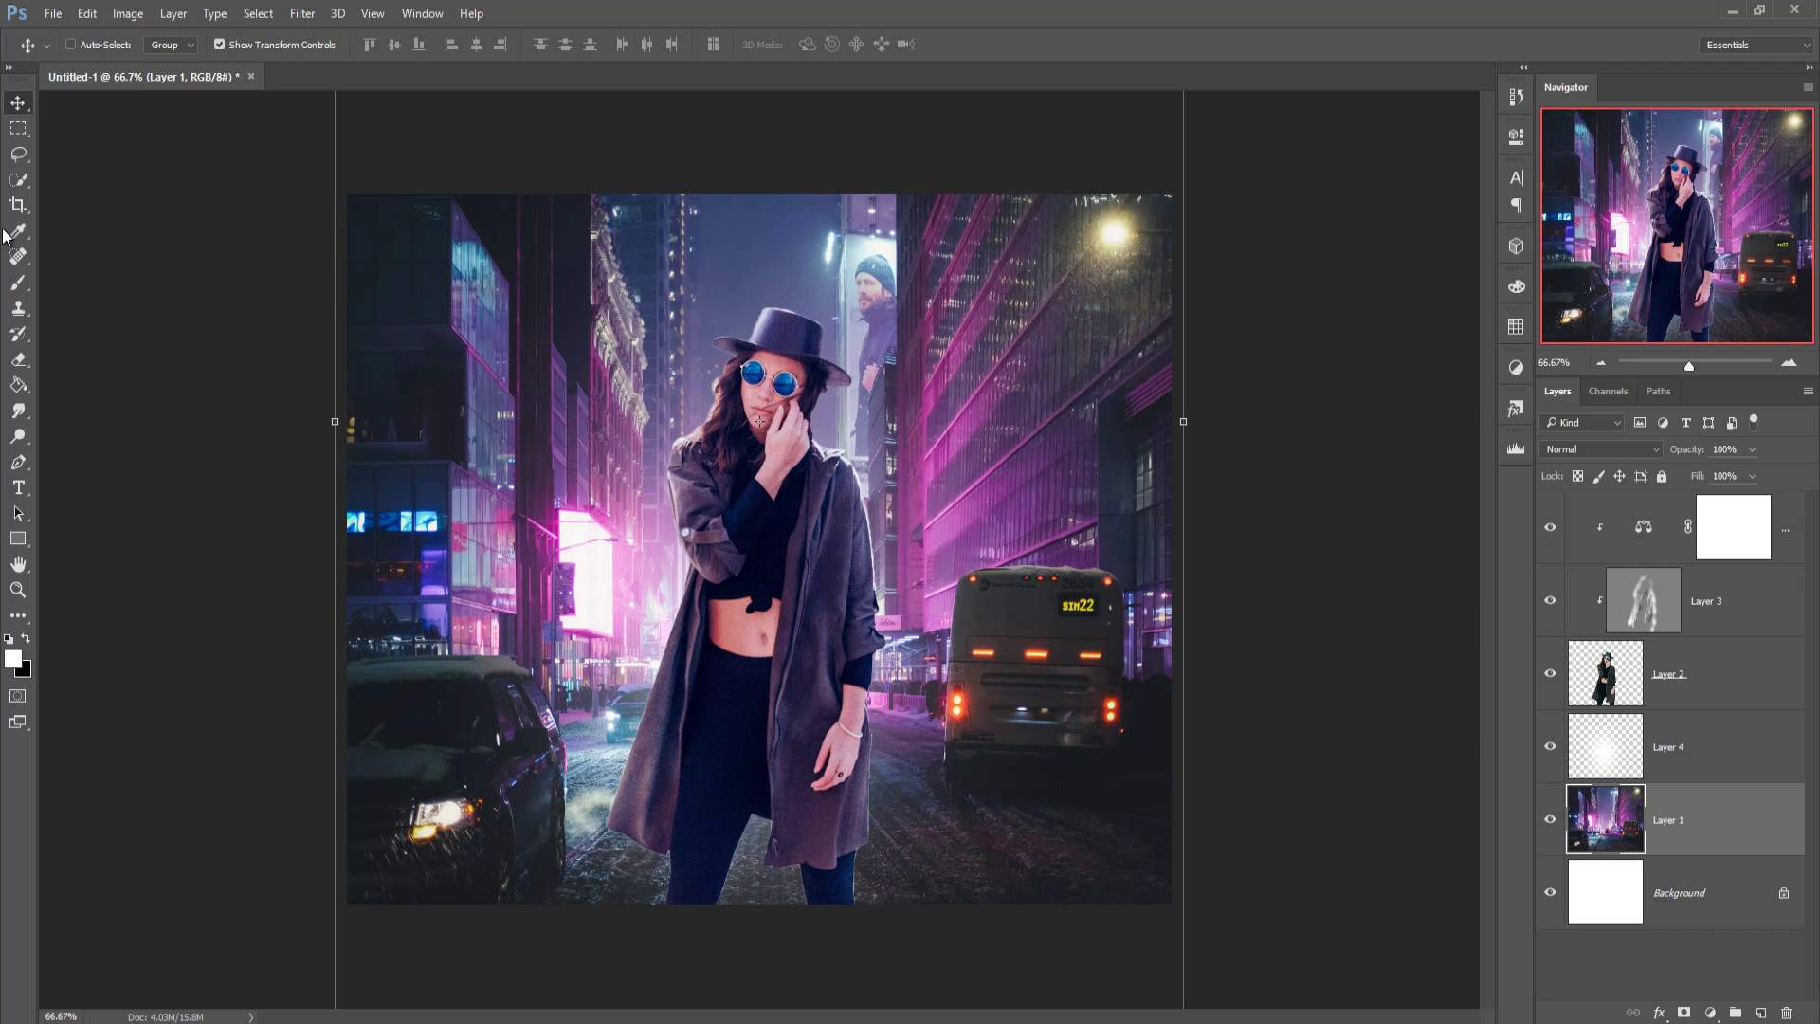
# Lasso-select the dark parked car at the lower left of the street
pyautogui.click(18, 153)
pyautogui.click(65, 158)
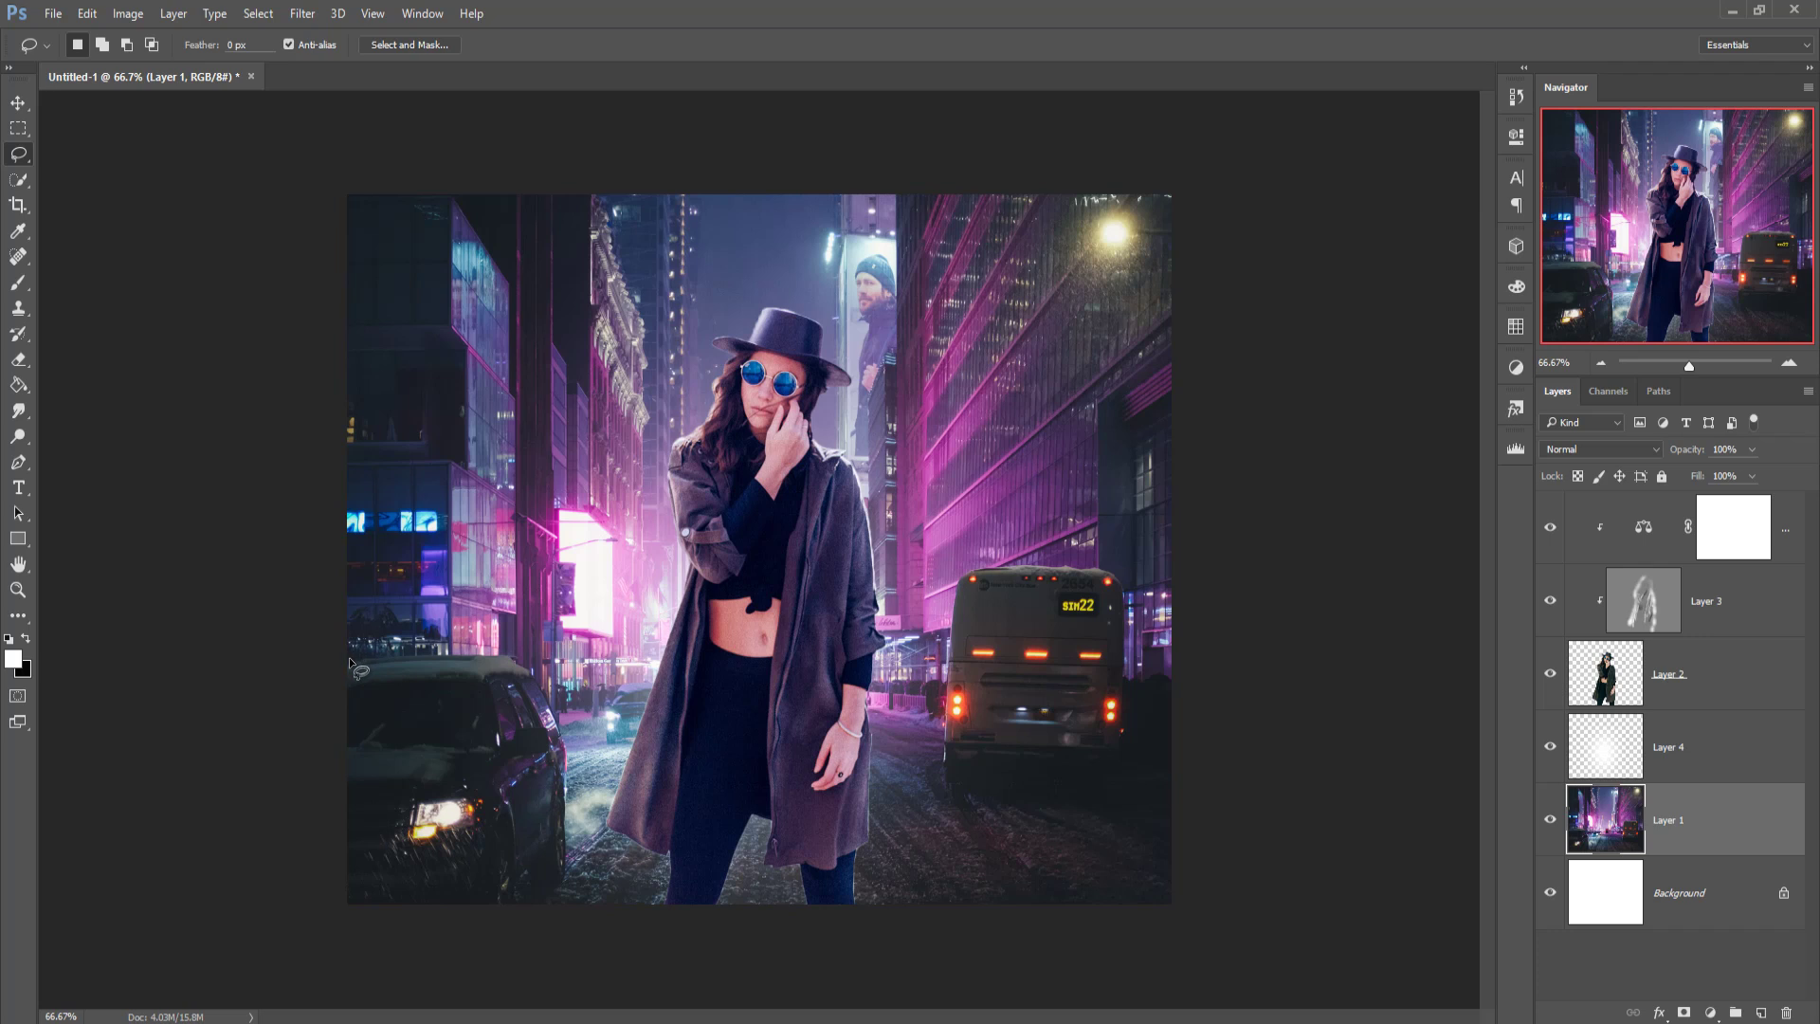
pyautogui.moveTo(349, 661)
pyautogui.mouseDown()
pyautogui.moveTo(499, 654)
pyautogui.moveTo(544, 676)
pyautogui.moveTo(571, 729)
pyautogui.moveTo(569, 874)
pyautogui.moveTo(513, 912)
pyautogui.moveTo(330, 915)
pyautogui.moveTo(308, 664)
pyautogui.mouseUp()
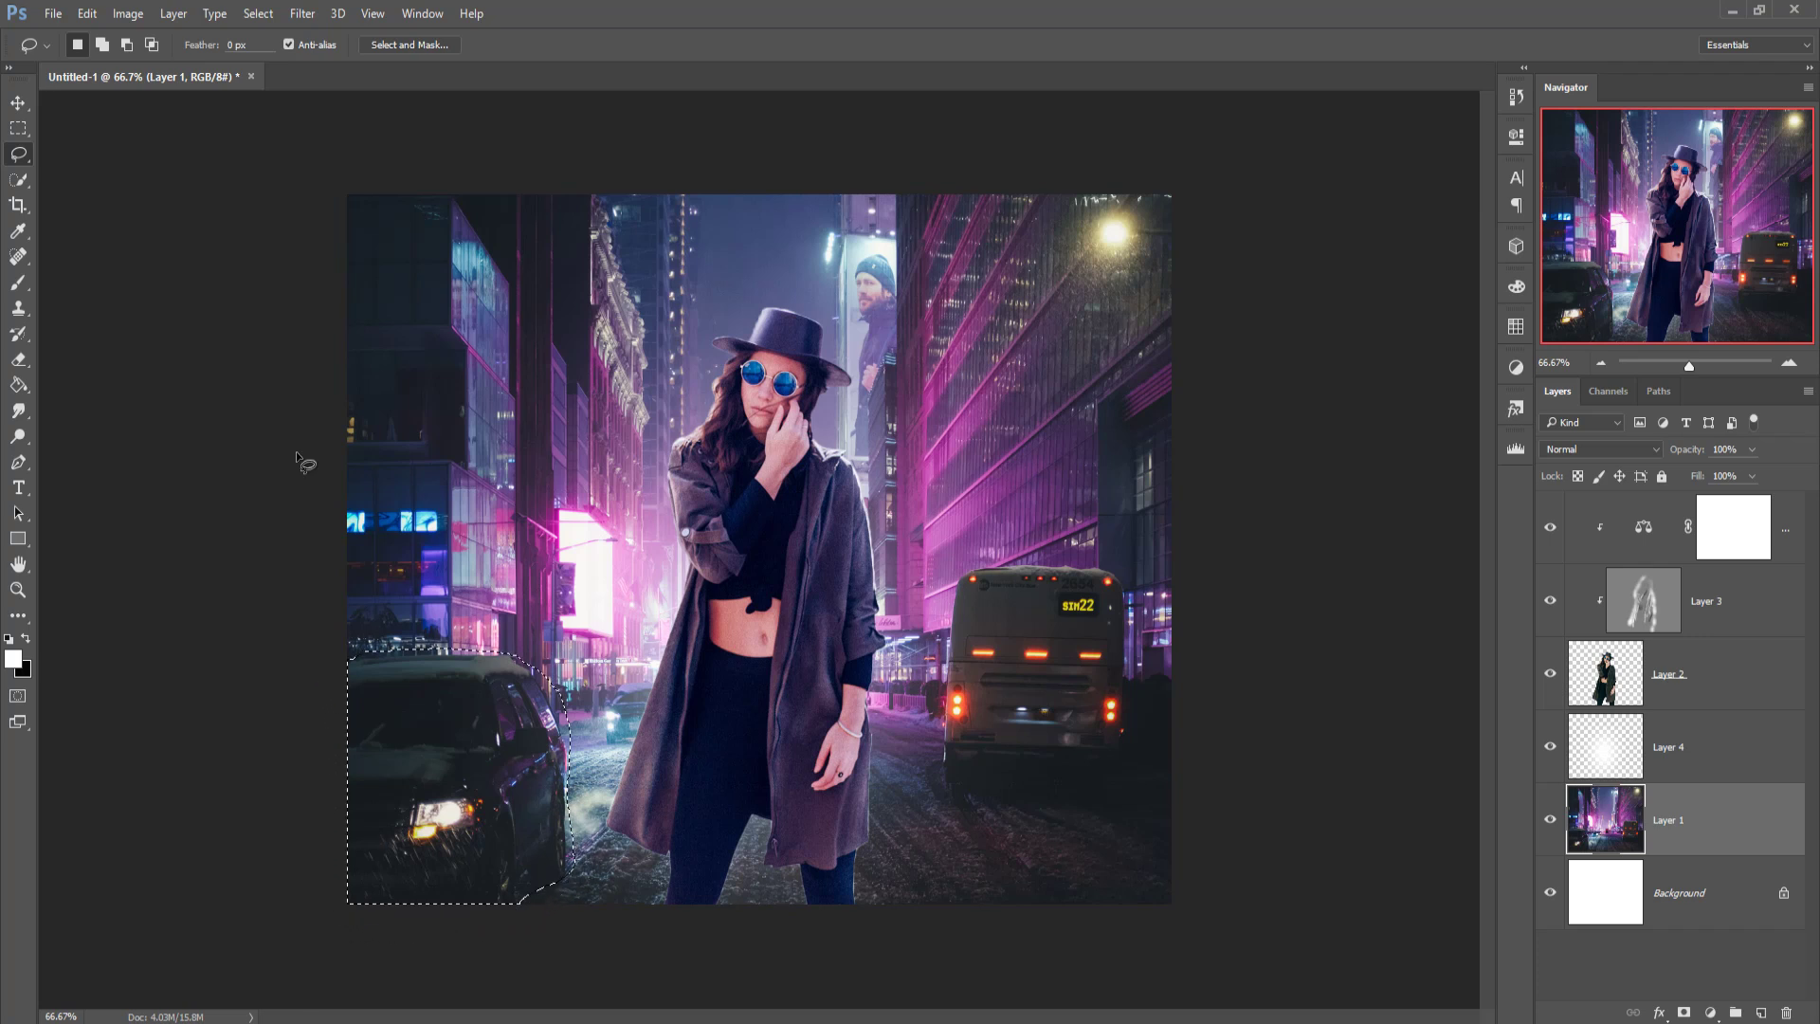
pyautogui.click(87, 13)
# Fill the selection with Content-Aware fill using Color Adaptation
pyautogui.click(123, 295)
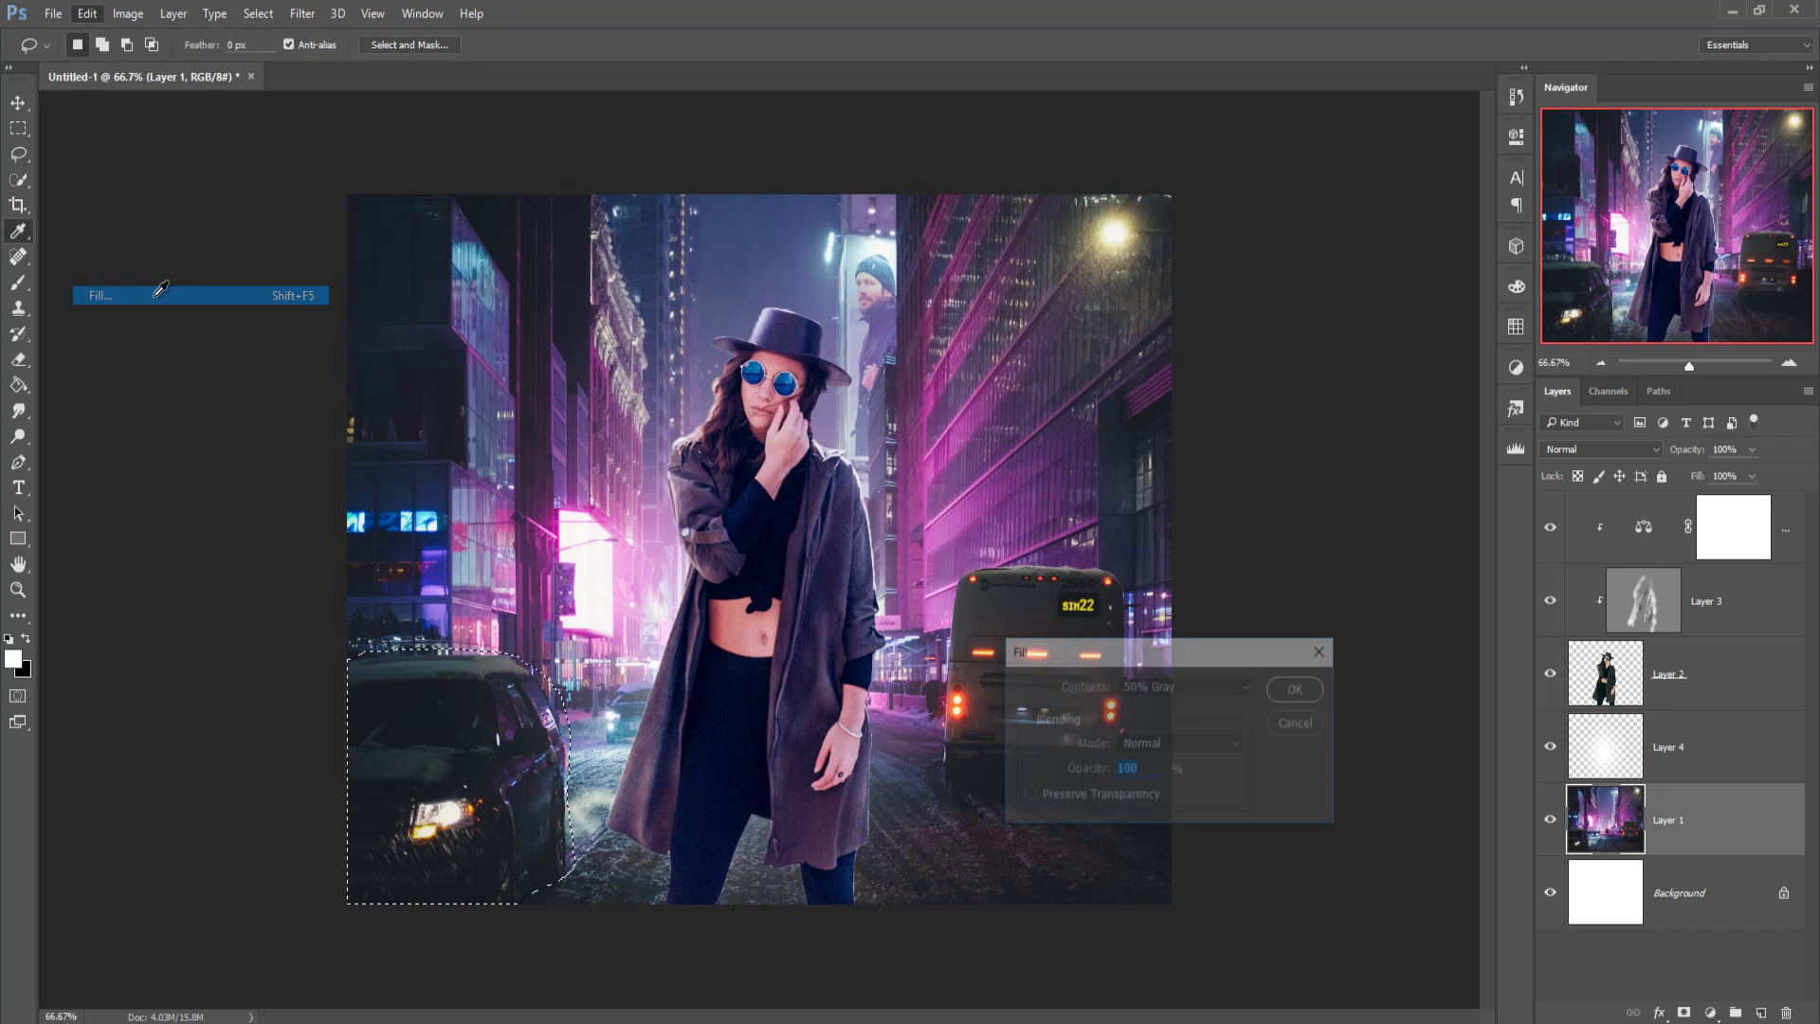
pyautogui.click(1243, 691)
pyautogui.click(1191, 758)
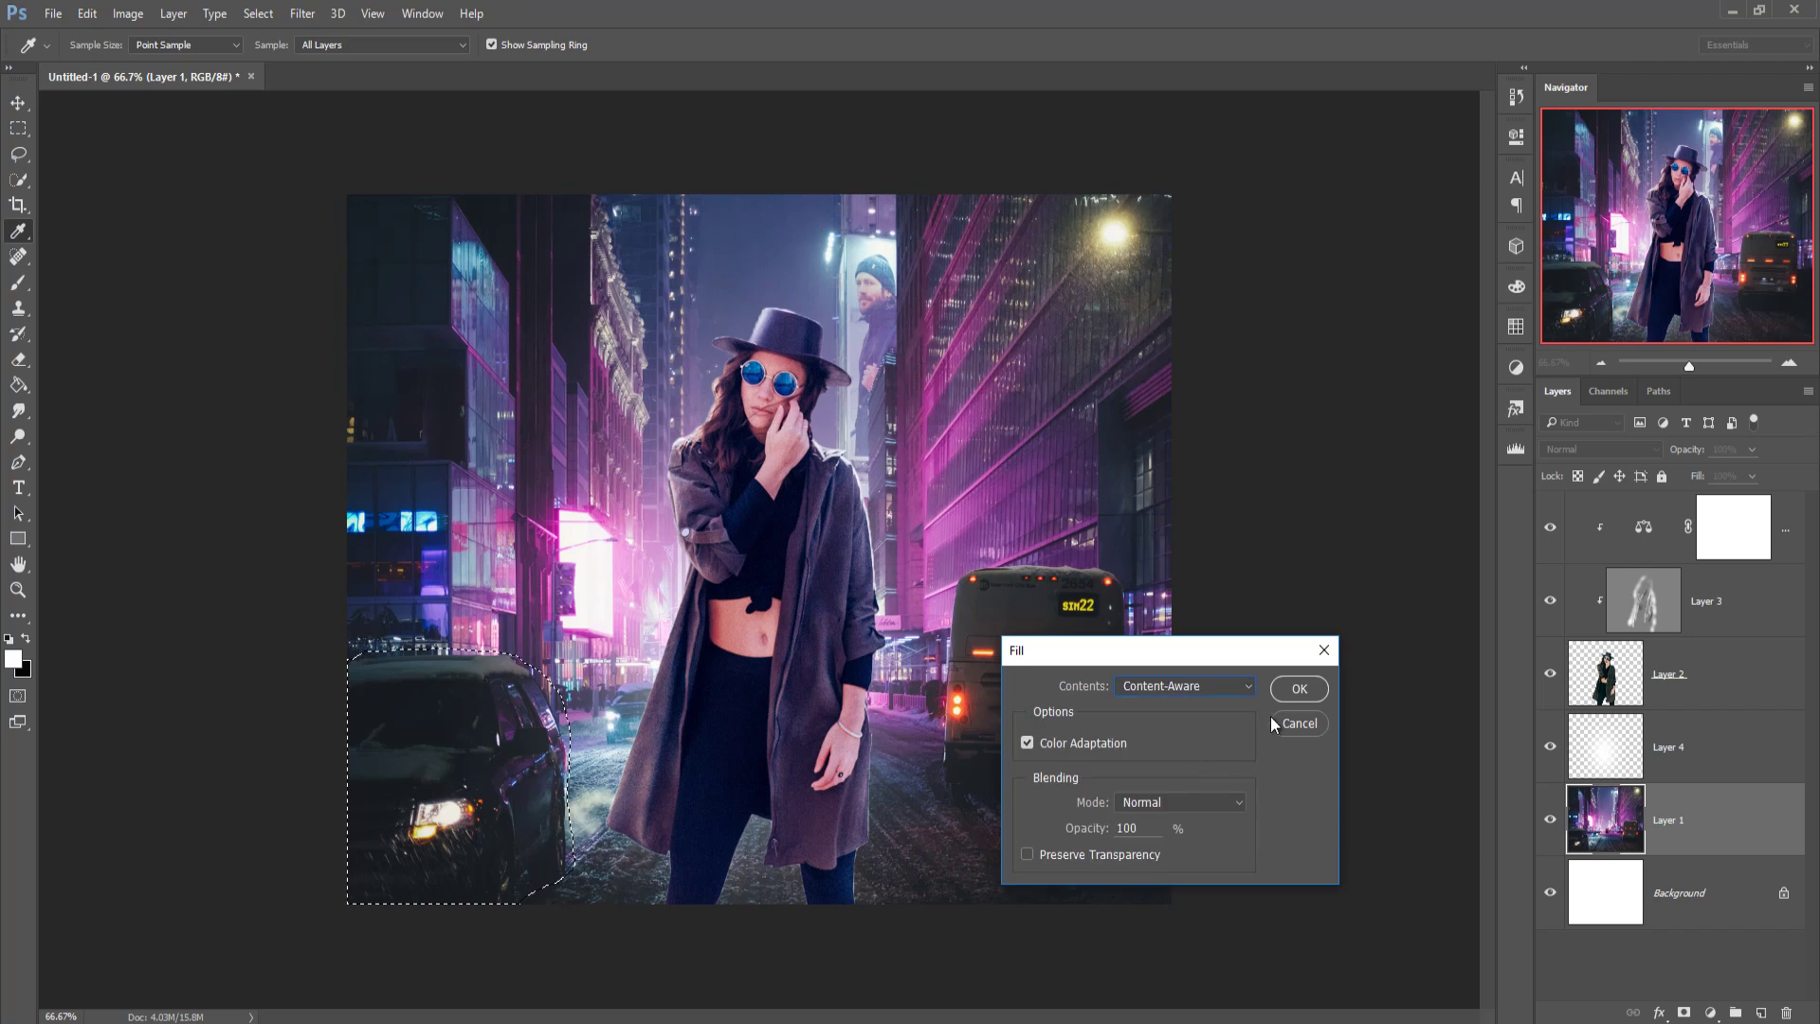
pyautogui.click(1286, 697)
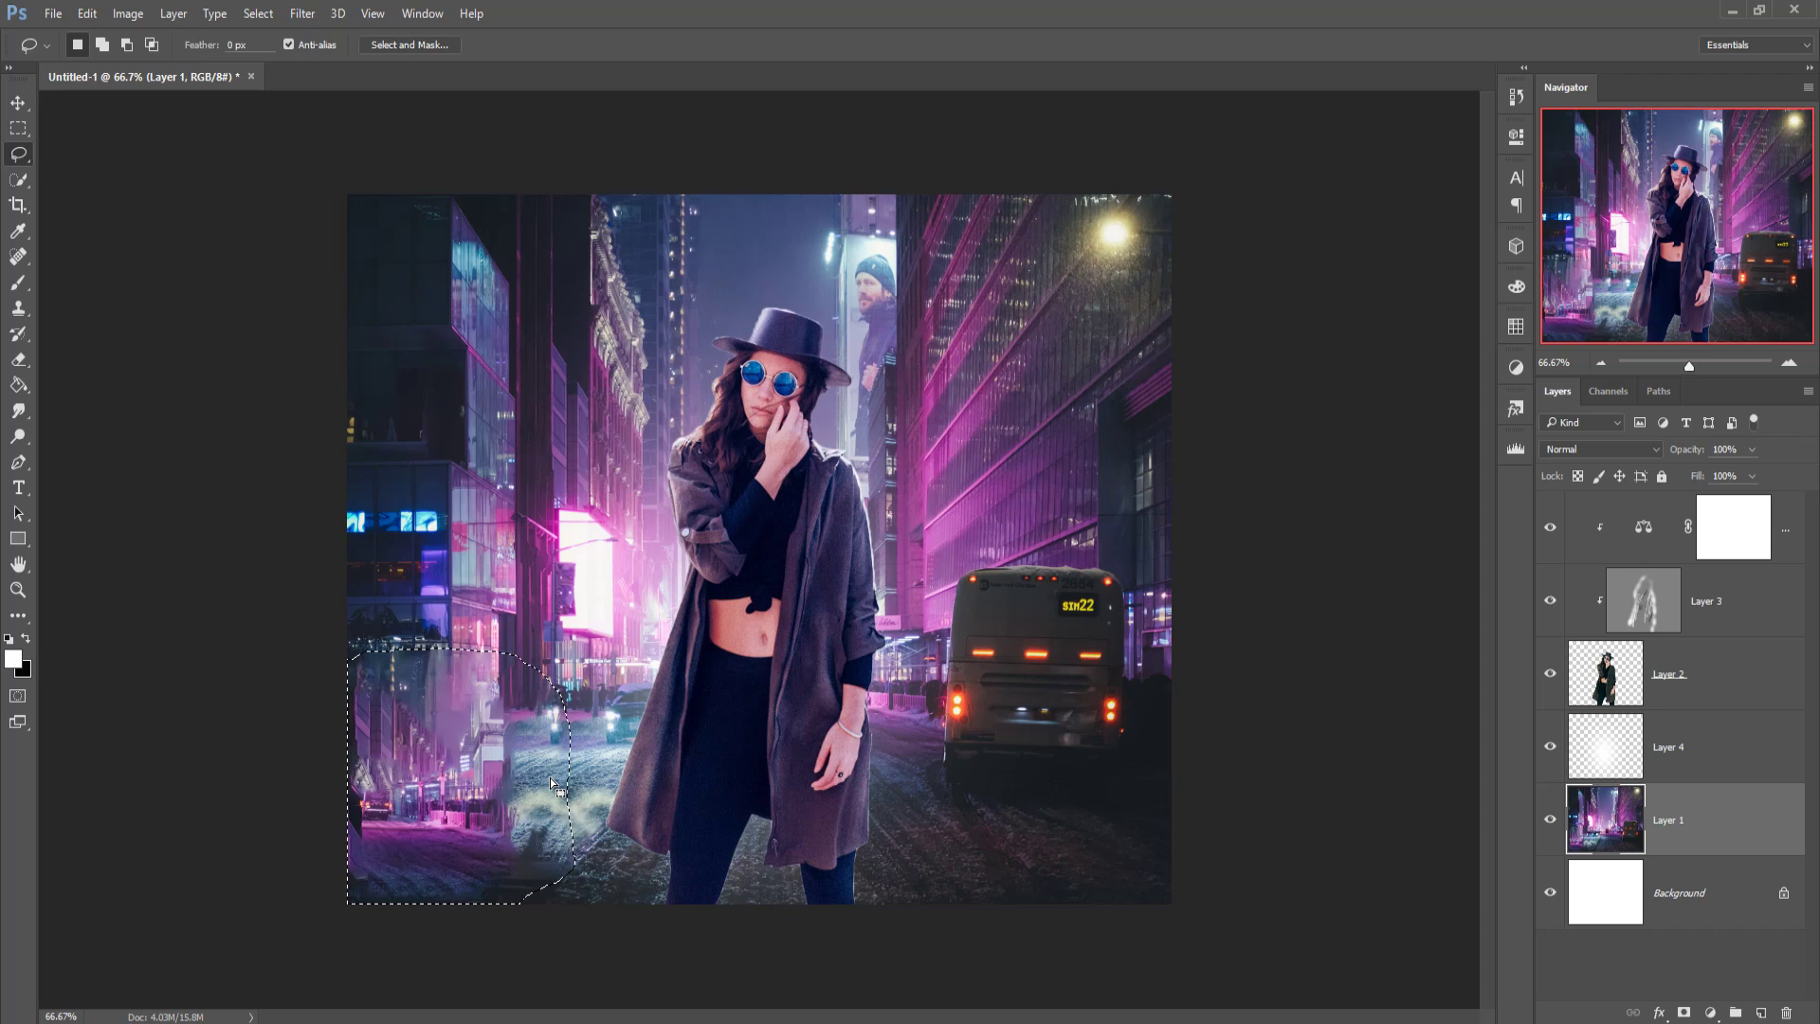
# Deselect, then set up an 80-pixel Clone Stamp sampling the snowy street
pyautogui.click(257, 13)
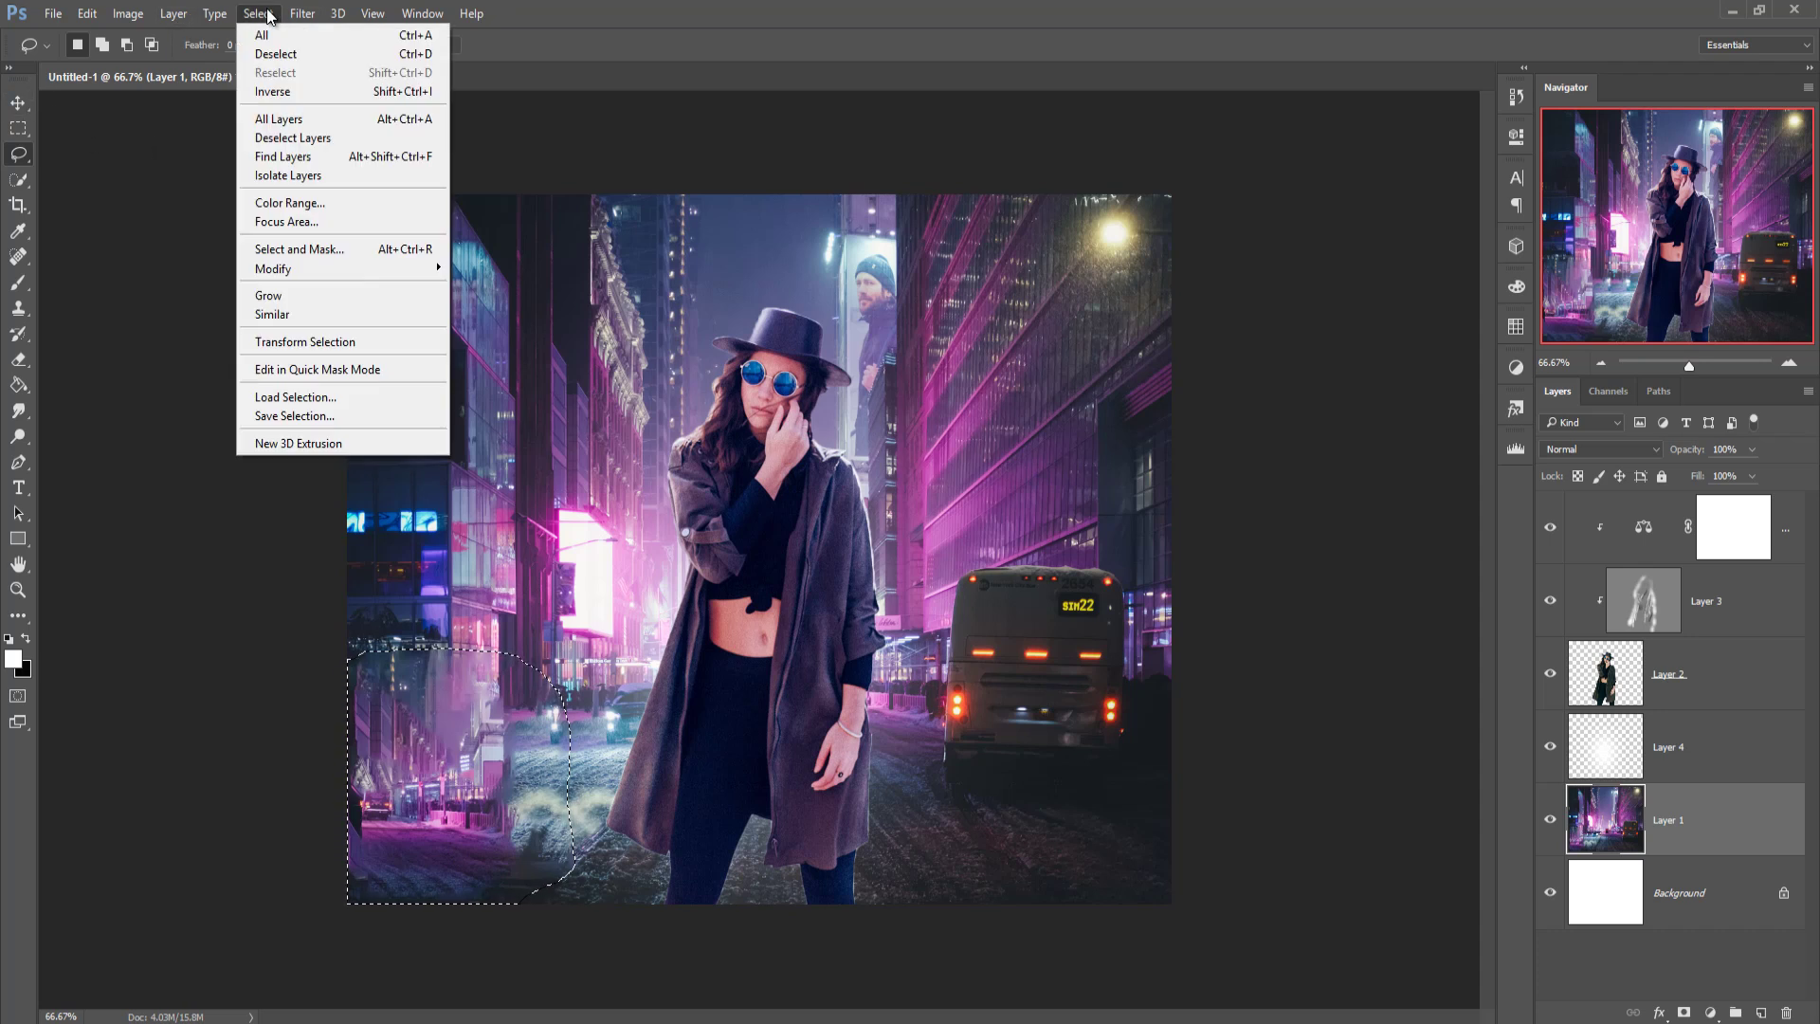
pyautogui.click(270, 53)
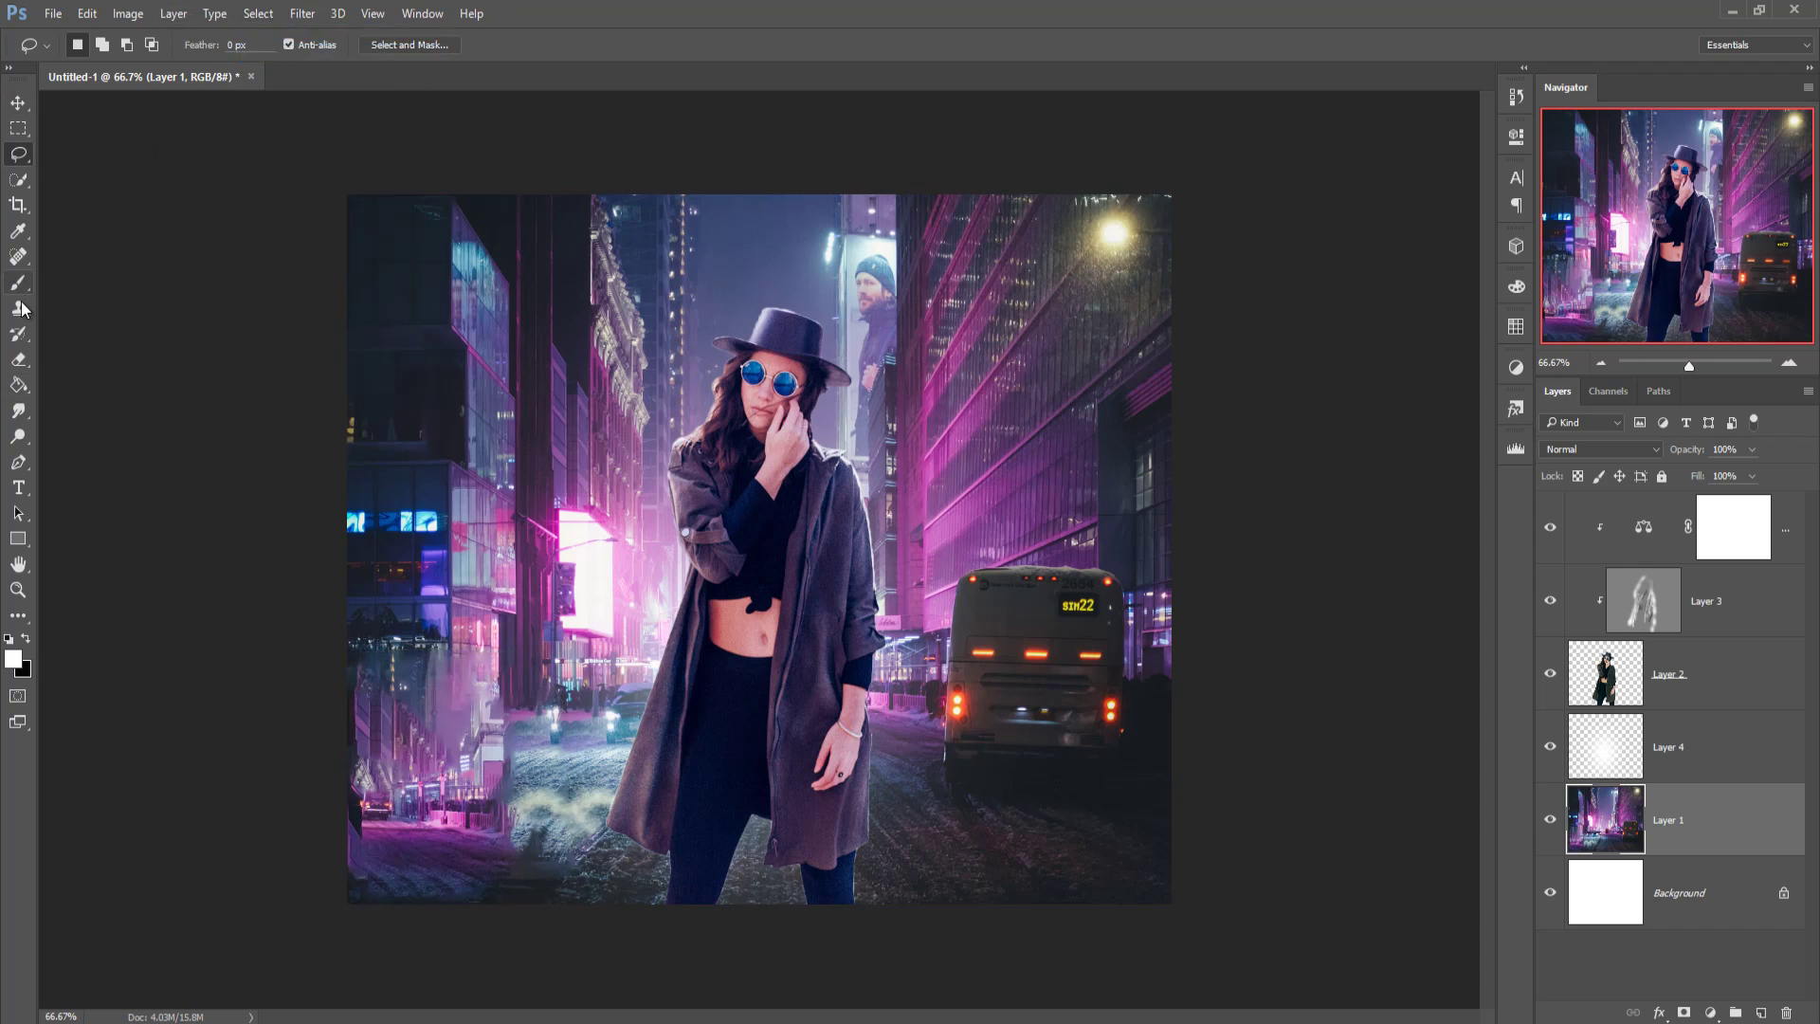
pyautogui.moveTo(19, 309); pyautogui.dragTo(85, 312)
pyautogui.press('[')
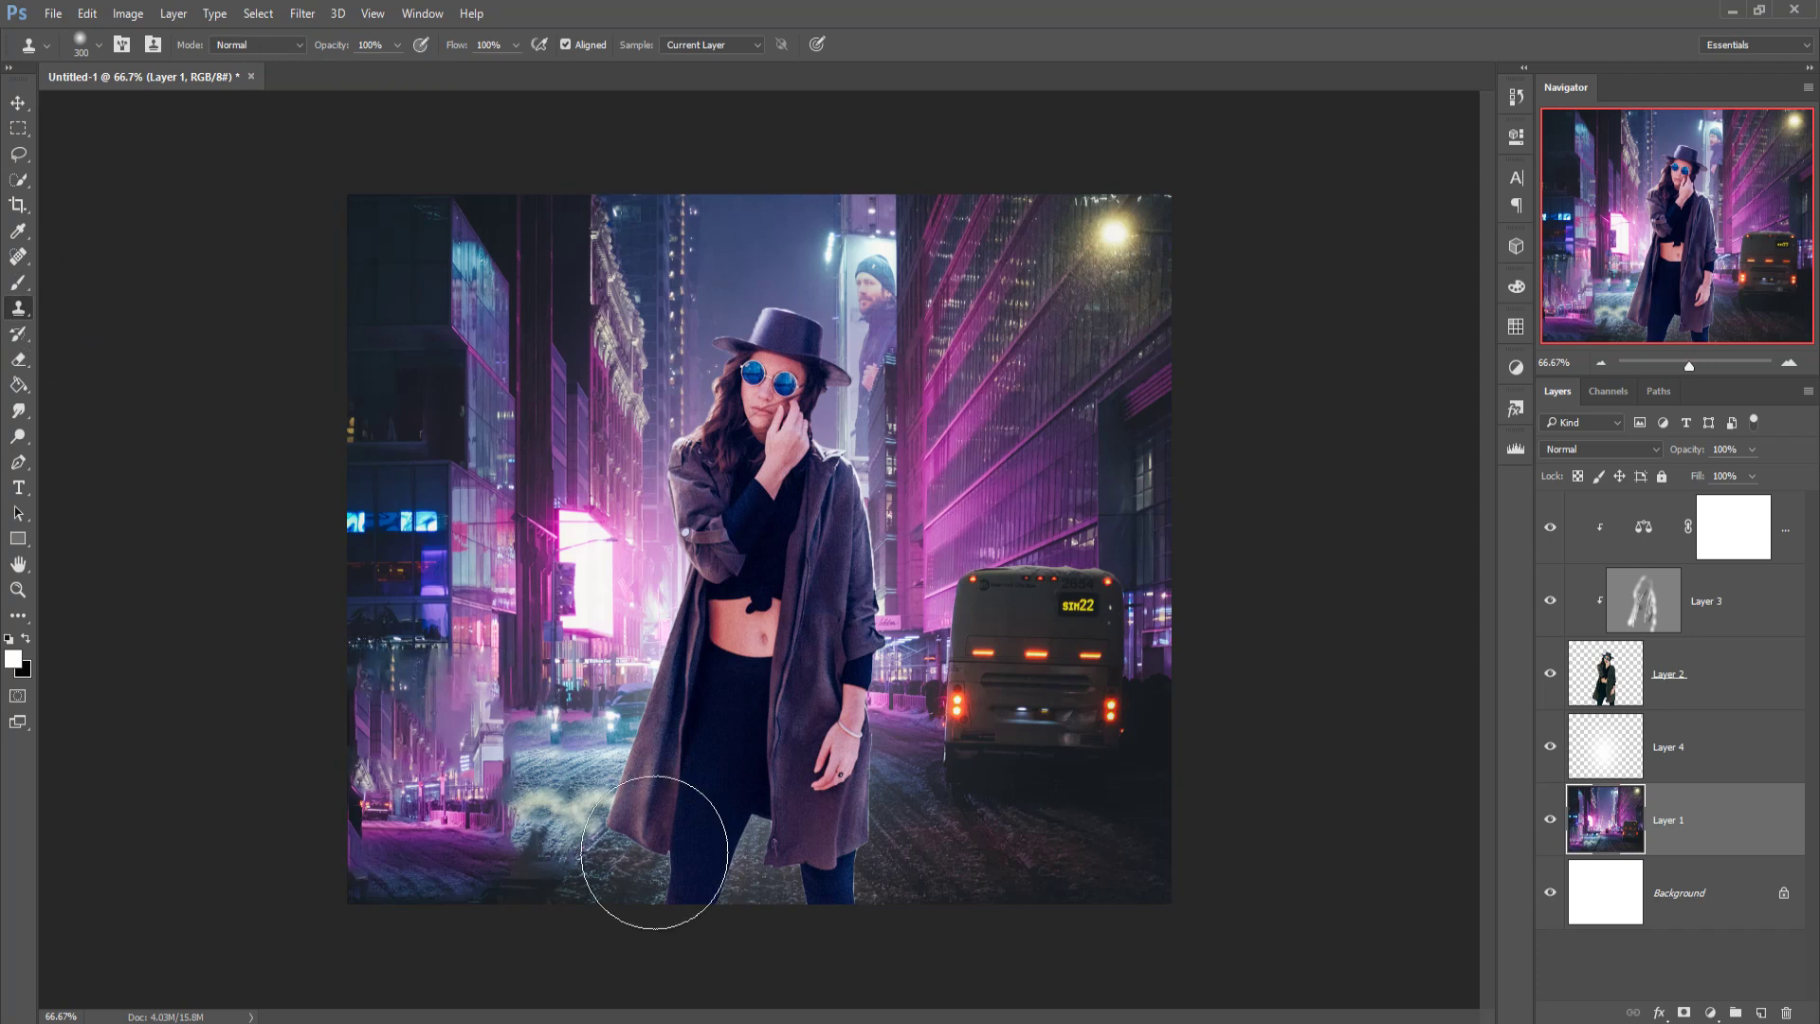
pyautogui.press('[')
pyautogui.press('[')
pyautogui.press('[')
pyautogui.press('[')
pyautogui.press('[')
pyautogui.press('[')
pyautogui.press('alt')
pyautogui.keyDown('alt'); pyautogui.click(674, 875); pyautogui.keyUp('alt')
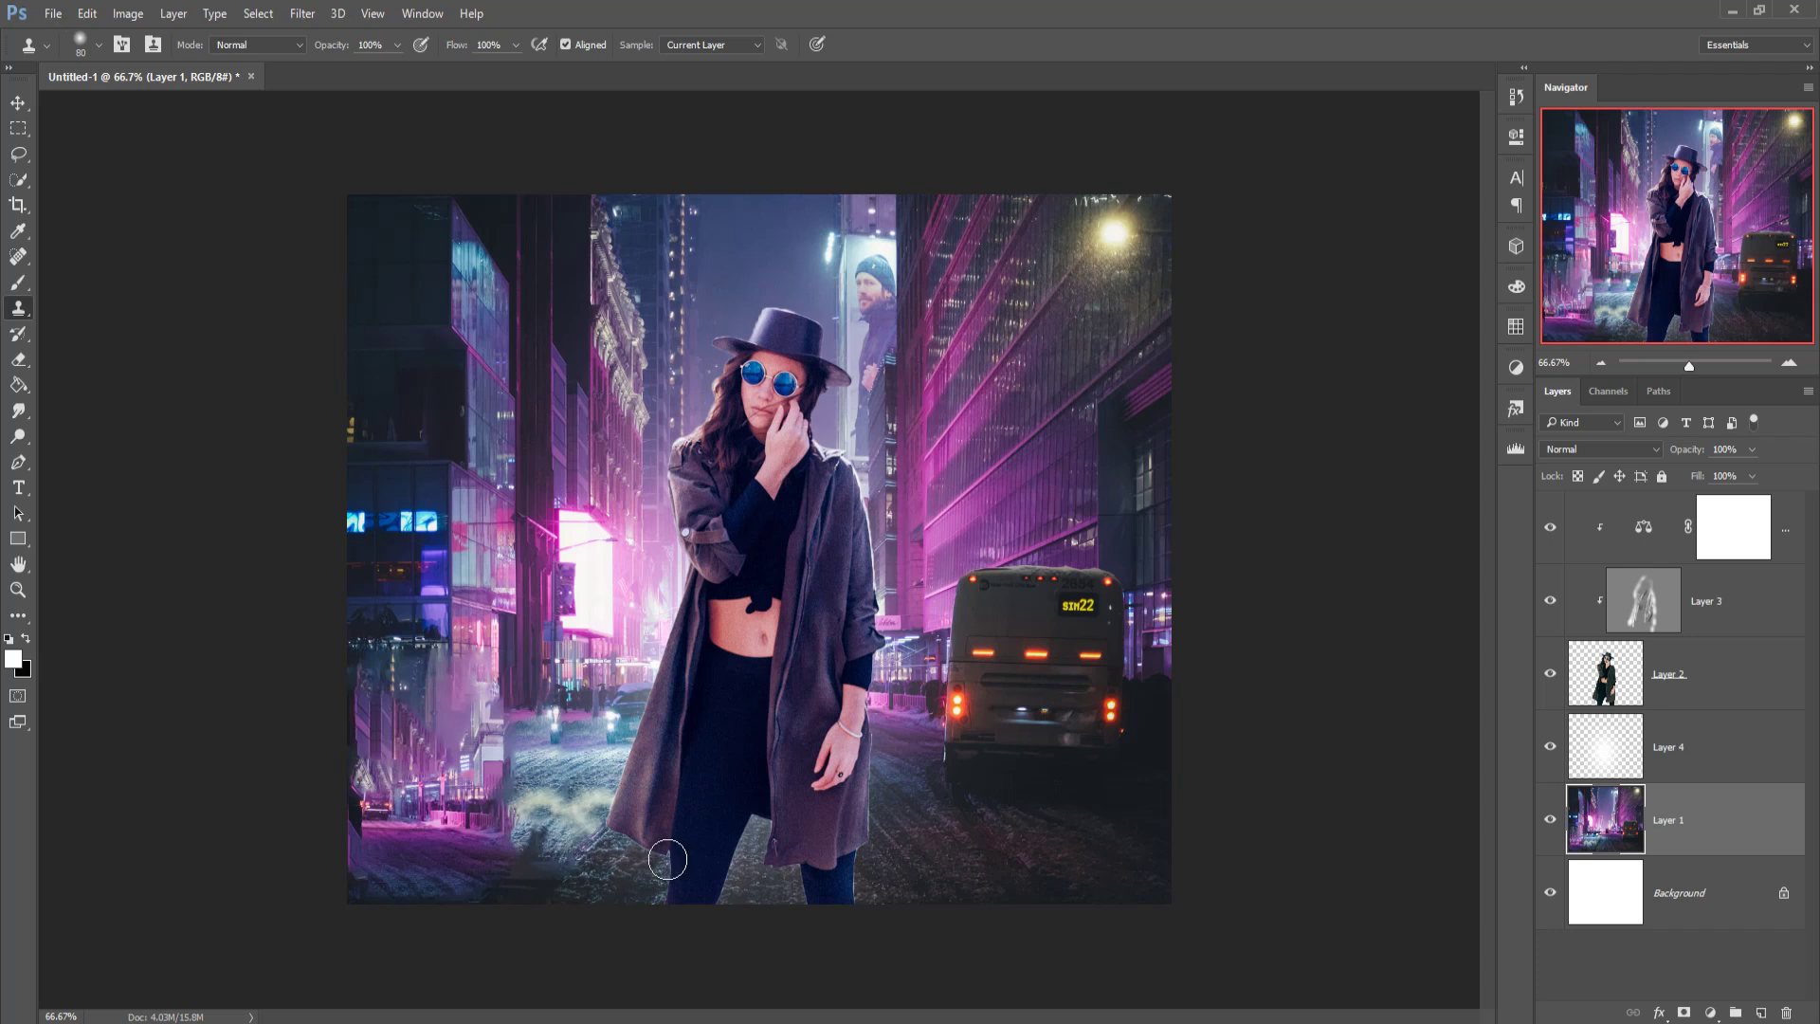
# Clone snow texture at full opacity over the dark and purple patches in the bottom-left street
pyautogui.moveTo(550, 886)
pyautogui.mouseDown()
pyautogui.moveTo(548, 865)
pyautogui.moveTo(530, 908)
pyautogui.moveTo(503, 891)
pyautogui.moveTo(570, 860)
pyautogui.moveTo(475, 904)
pyautogui.moveTo(541, 834)
pyautogui.moveTo(607, 844)
pyautogui.moveTo(569, 820)
pyautogui.moveTo(601, 792)
pyautogui.moveTo(586, 840)
pyautogui.moveTo(618, 831)
pyautogui.moveTo(625, 858)
pyautogui.moveTo(507, 835)
pyautogui.moveTo(447, 873)
pyautogui.moveTo(553, 892)
pyautogui.moveTo(411, 897)
pyautogui.moveTo(462, 869)
pyautogui.moveTo(419, 891)
pyautogui.mouseUp()
pyautogui.keyDown('alt'); pyautogui.click(715, 869); pyautogui.keyUp('alt')
pyautogui.moveTo(541, 821)
pyautogui.mouseDown()
pyautogui.moveTo(418, 901)
pyautogui.moveTo(470, 818)
pyautogui.moveTo(423, 848)
pyautogui.mouseUp()
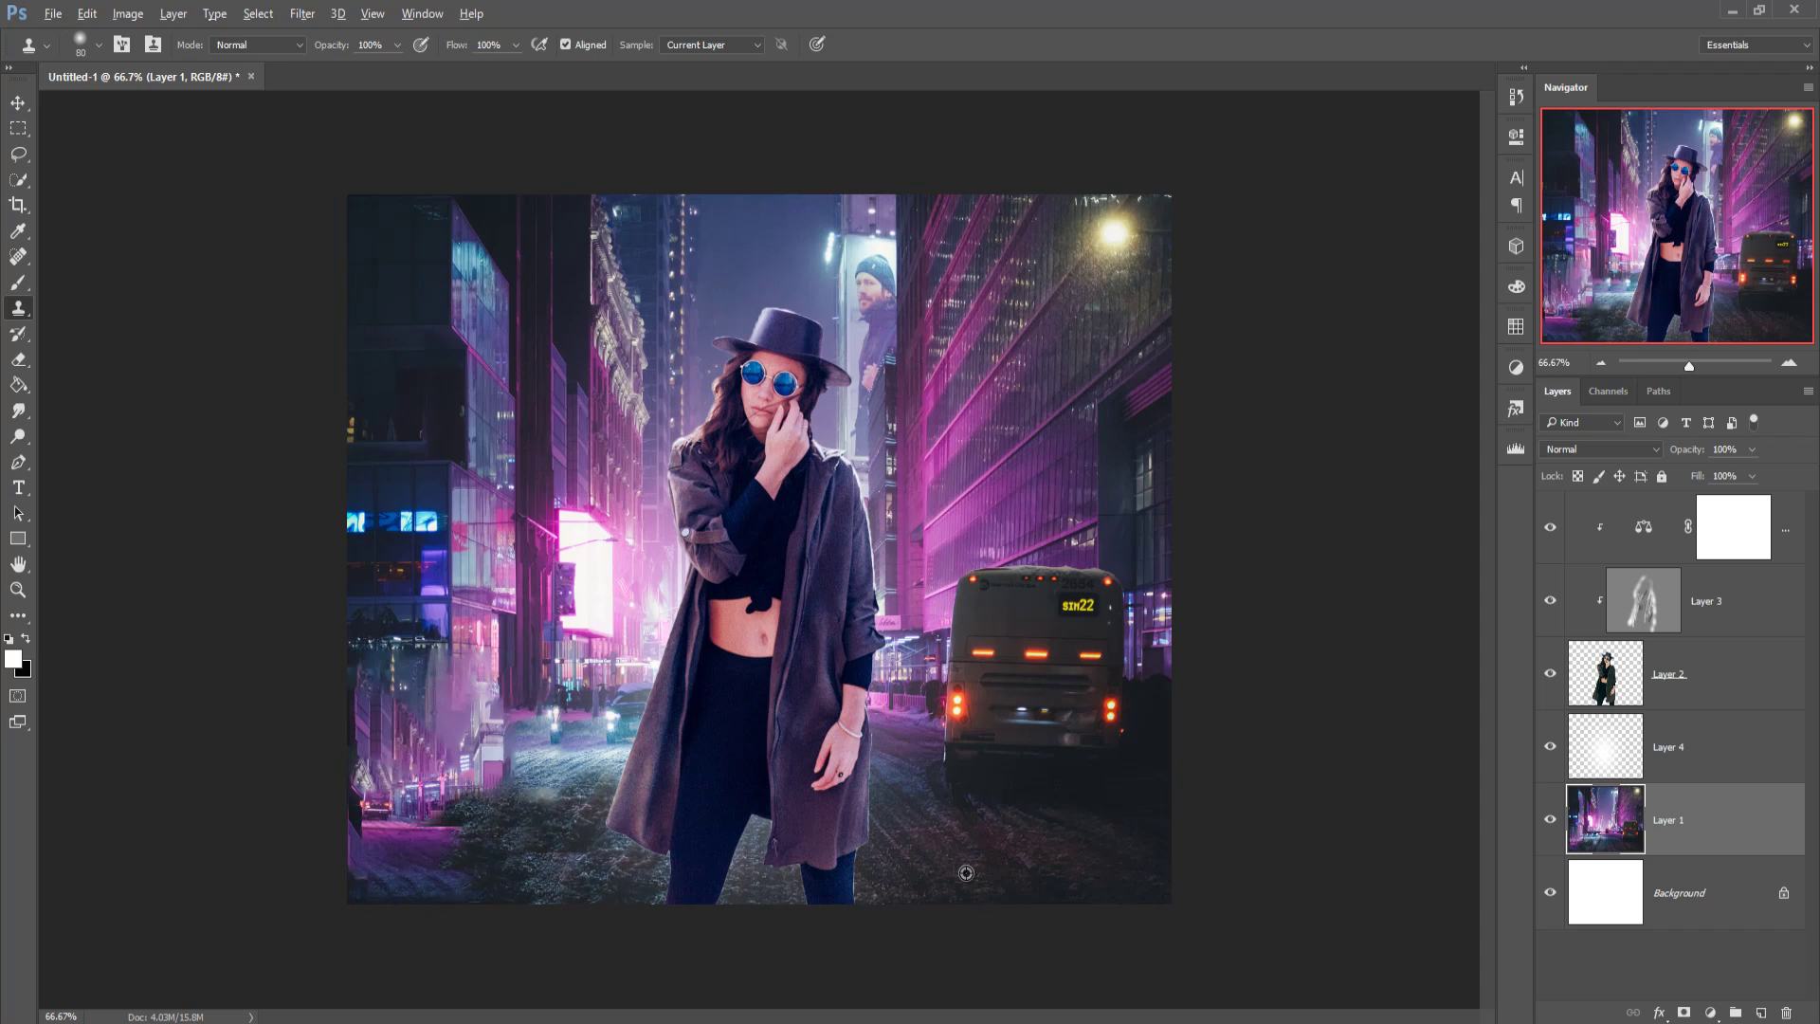
pyautogui.keyDown('alt'); pyautogui.click(756, 832); pyautogui.keyUp('alt')
pyautogui.moveTo(512, 797)
pyautogui.mouseDown()
pyautogui.moveTo(353, 866)
pyautogui.moveTo(436, 877)
pyautogui.mouseUp()
pyautogui.keyDown('alt'); pyautogui.click(640, 851); pyautogui.keyUp('alt')
pyautogui.moveTo(532, 841)
pyautogui.mouseDown()
pyautogui.moveTo(441, 869)
pyautogui.moveTo(476, 838)
pyautogui.moveTo(386, 914)
pyautogui.moveTo(481, 859)
pyautogui.moveTo(451, 846)
pyautogui.moveTo(358, 889)
pyautogui.moveTo(402, 834)
pyautogui.moveTo(347, 881)
pyautogui.moveTo(418, 889)
pyautogui.mouseUp()
pyautogui.keyDown('alt'); pyautogui.click(624, 878); pyautogui.keyUp('alt')
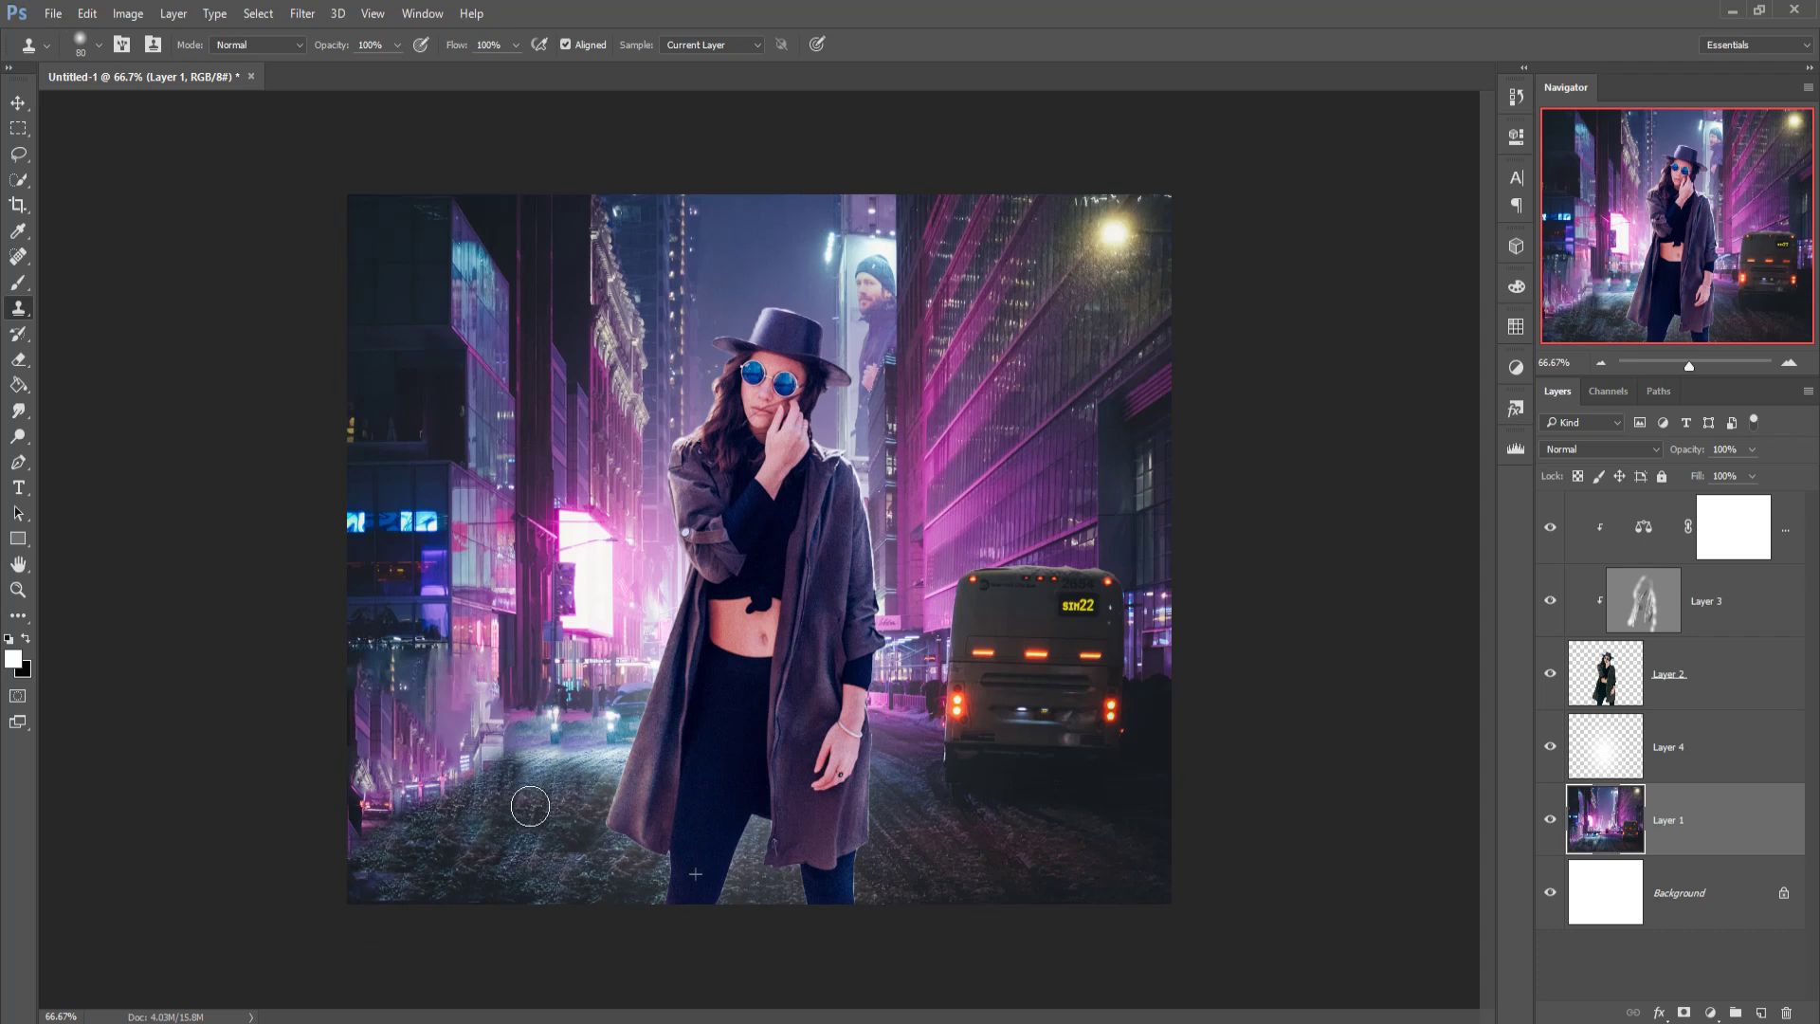
# At 52% clone opacity, blend the lower-left street and left building windows with cloned texture
pyautogui.click(396, 44)
pyautogui.moveTo(400, 68); pyautogui.dragTo(353, 69)
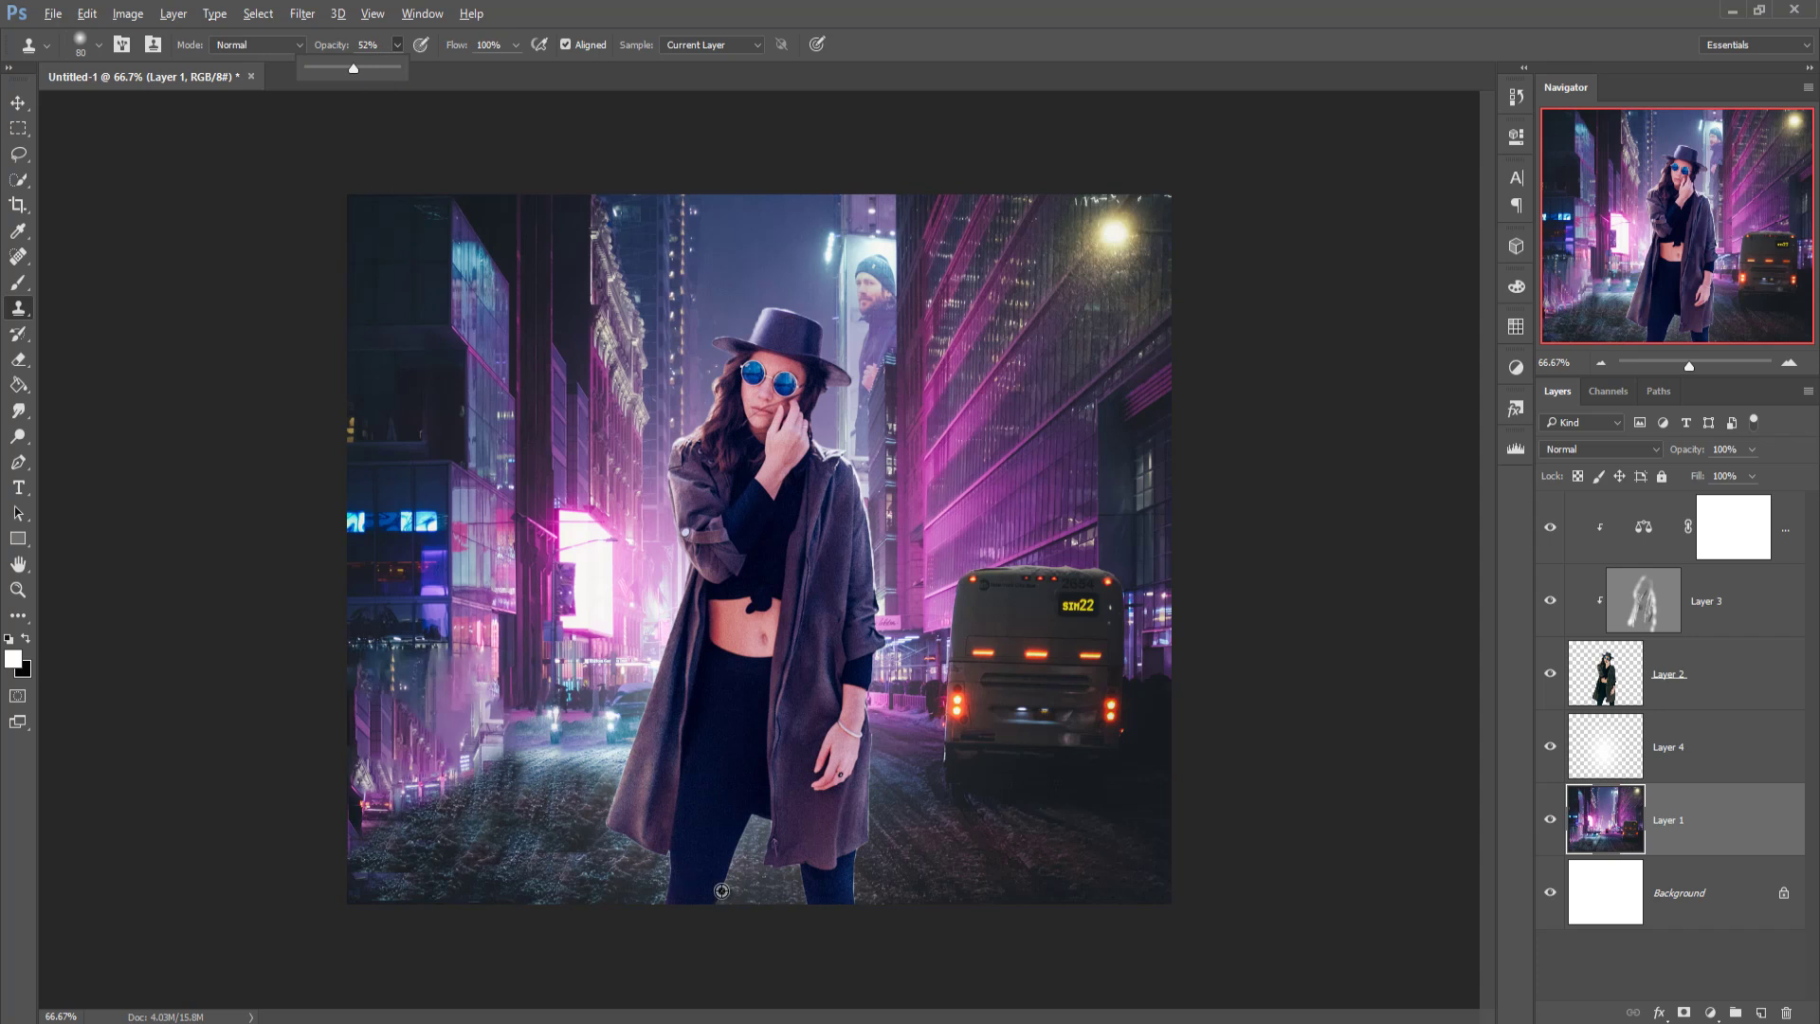
pyautogui.click(637, 837)
pyautogui.moveTo(483, 830)
pyautogui.mouseDown()
pyautogui.moveTo(520, 776)
pyautogui.moveTo(597, 765)
pyautogui.moveTo(584, 792)
pyautogui.moveTo(622, 832)
pyautogui.mouseUp()
pyautogui.moveTo(475, 834)
pyautogui.mouseDown()
pyautogui.moveTo(470, 786)
pyautogui.moveTo(367, 819)
pyautogui.moveTo(466, 754)
pyautogui.moveTo(407, 817)
pyautogui.mouseUp()
pyautogui.moveTo(566, 839)
pyautogui.mouseDown()
pyautogui.moveTo(463, 780)
pyautogui.moveTo(351, 834)
pyautogui.moveTo(438, 817)
pyautogui.moveTo(560, 834)
pyautogui.moveTo(469, 806)
pyautogui.moveTo(336, 848)
pyautogui.moveTo(464, 778)
pyautogui.moveTo(345, 857)
pyautogui.moveTo(390, 841)
pyautogui.moveTo(333, 857)
pyautogui.mouseUp()
pyautogui.moveTo(474, 582); pyautogui.dragTo(391, 552)
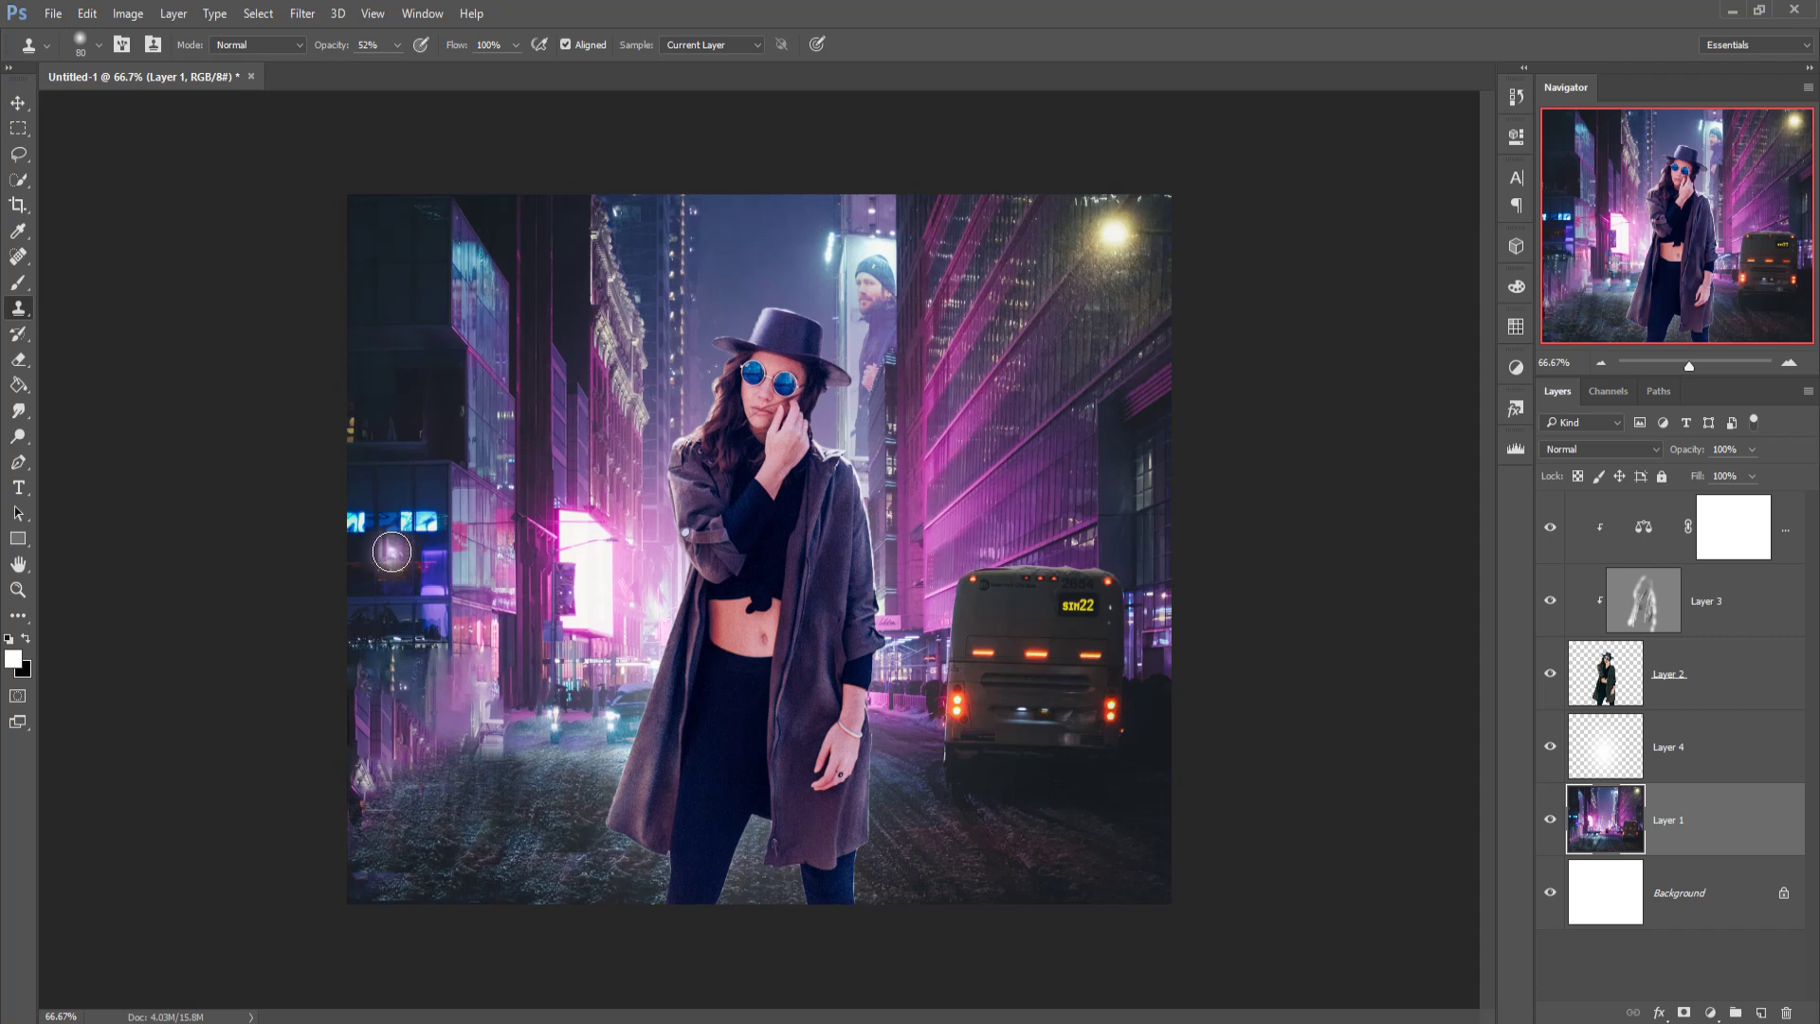
pyautogui.keyDown('alt'); pyautogui.click(419, 572); pyautogui.keyUp('alt')
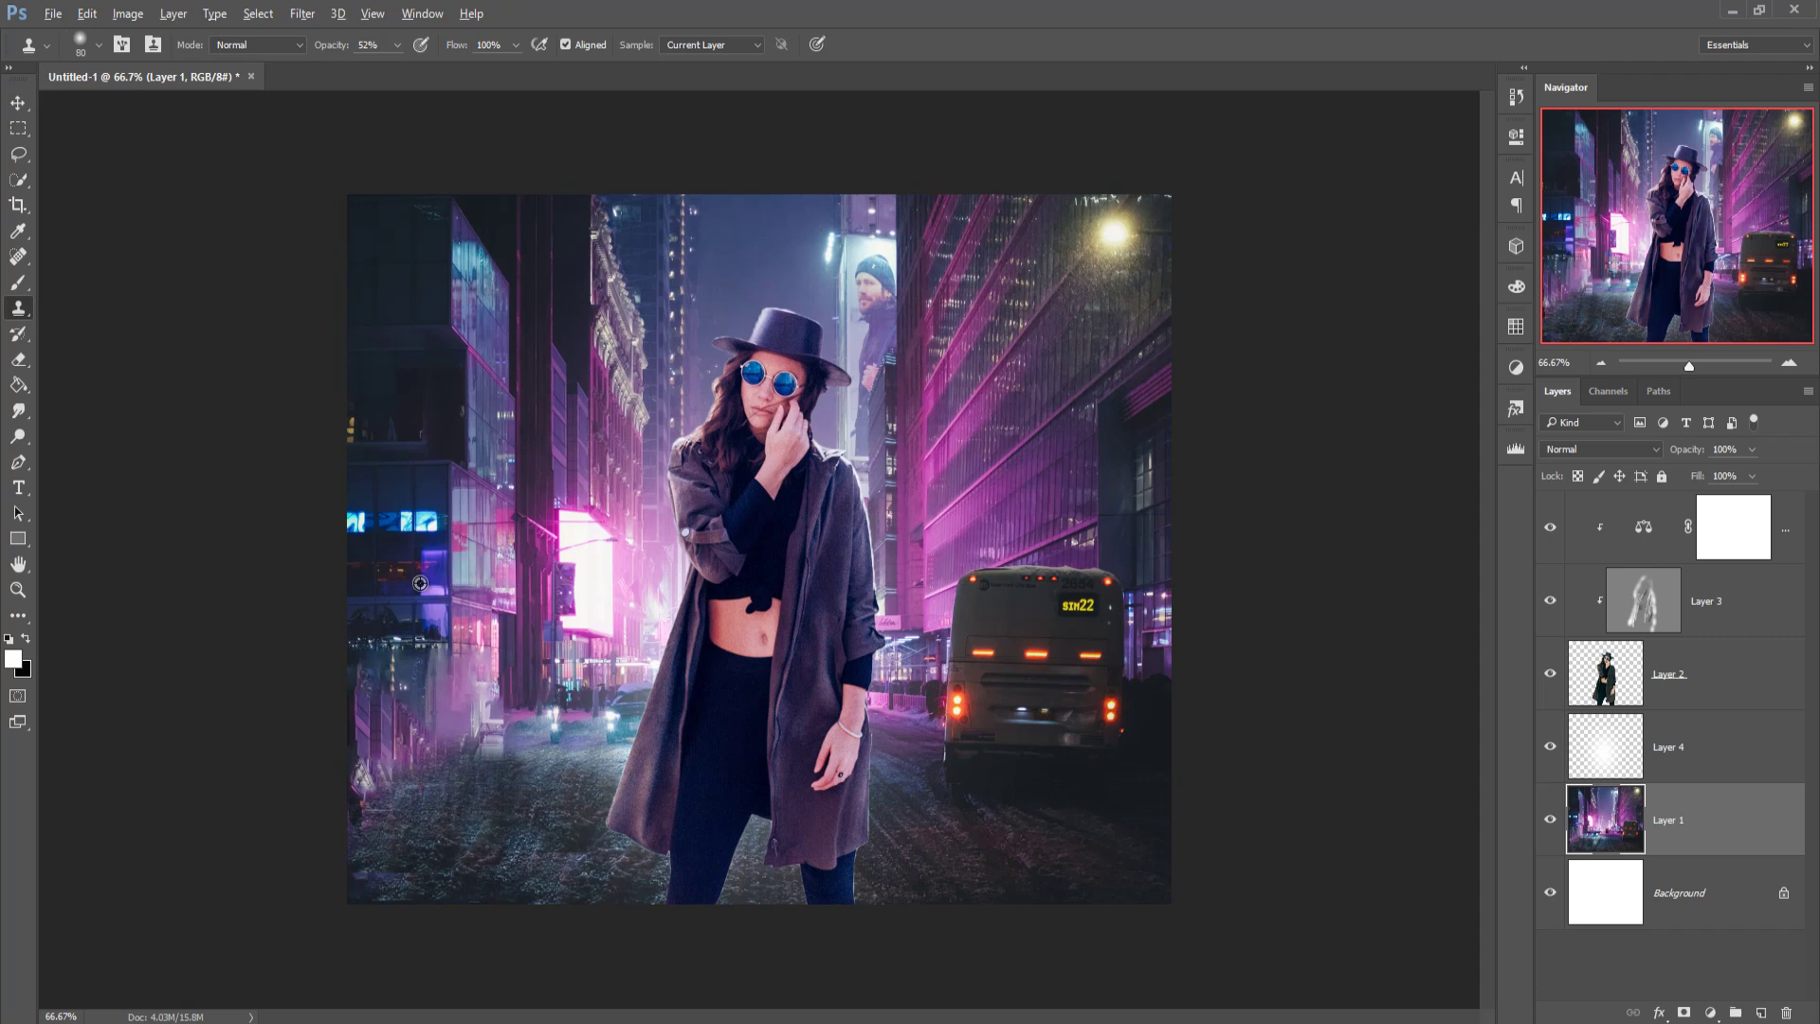
pyautogui.keyDown('alt'); pyautogui.click(466, 623); pyautogui.keyUp('alt')
# Restore clone opacity to 100% and undo the pink patches cloned onto the street
pyautogui.click(397, 45)
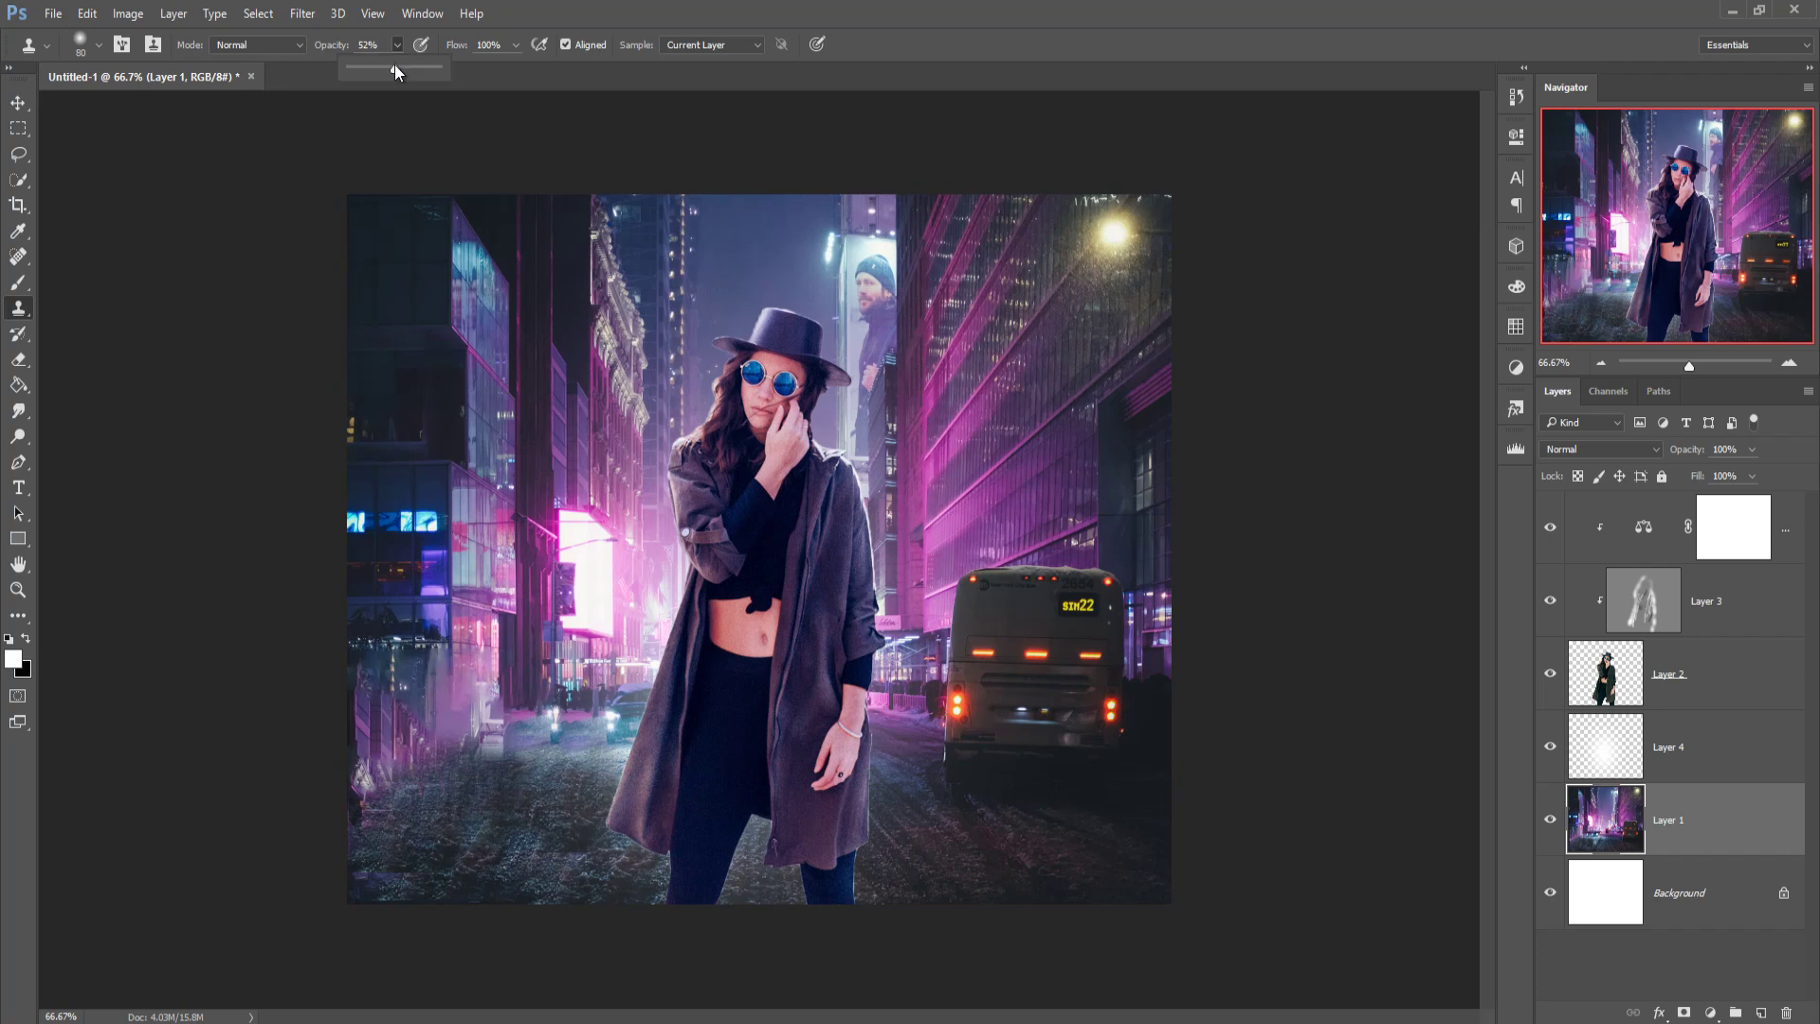
pyautogui.moveTo(394, 69); pyautogui.dragTo(478, 81)
pyautogui.keyDown('alt'); pyautogui.click(463, 634); pyautogui.keyUp('alt')
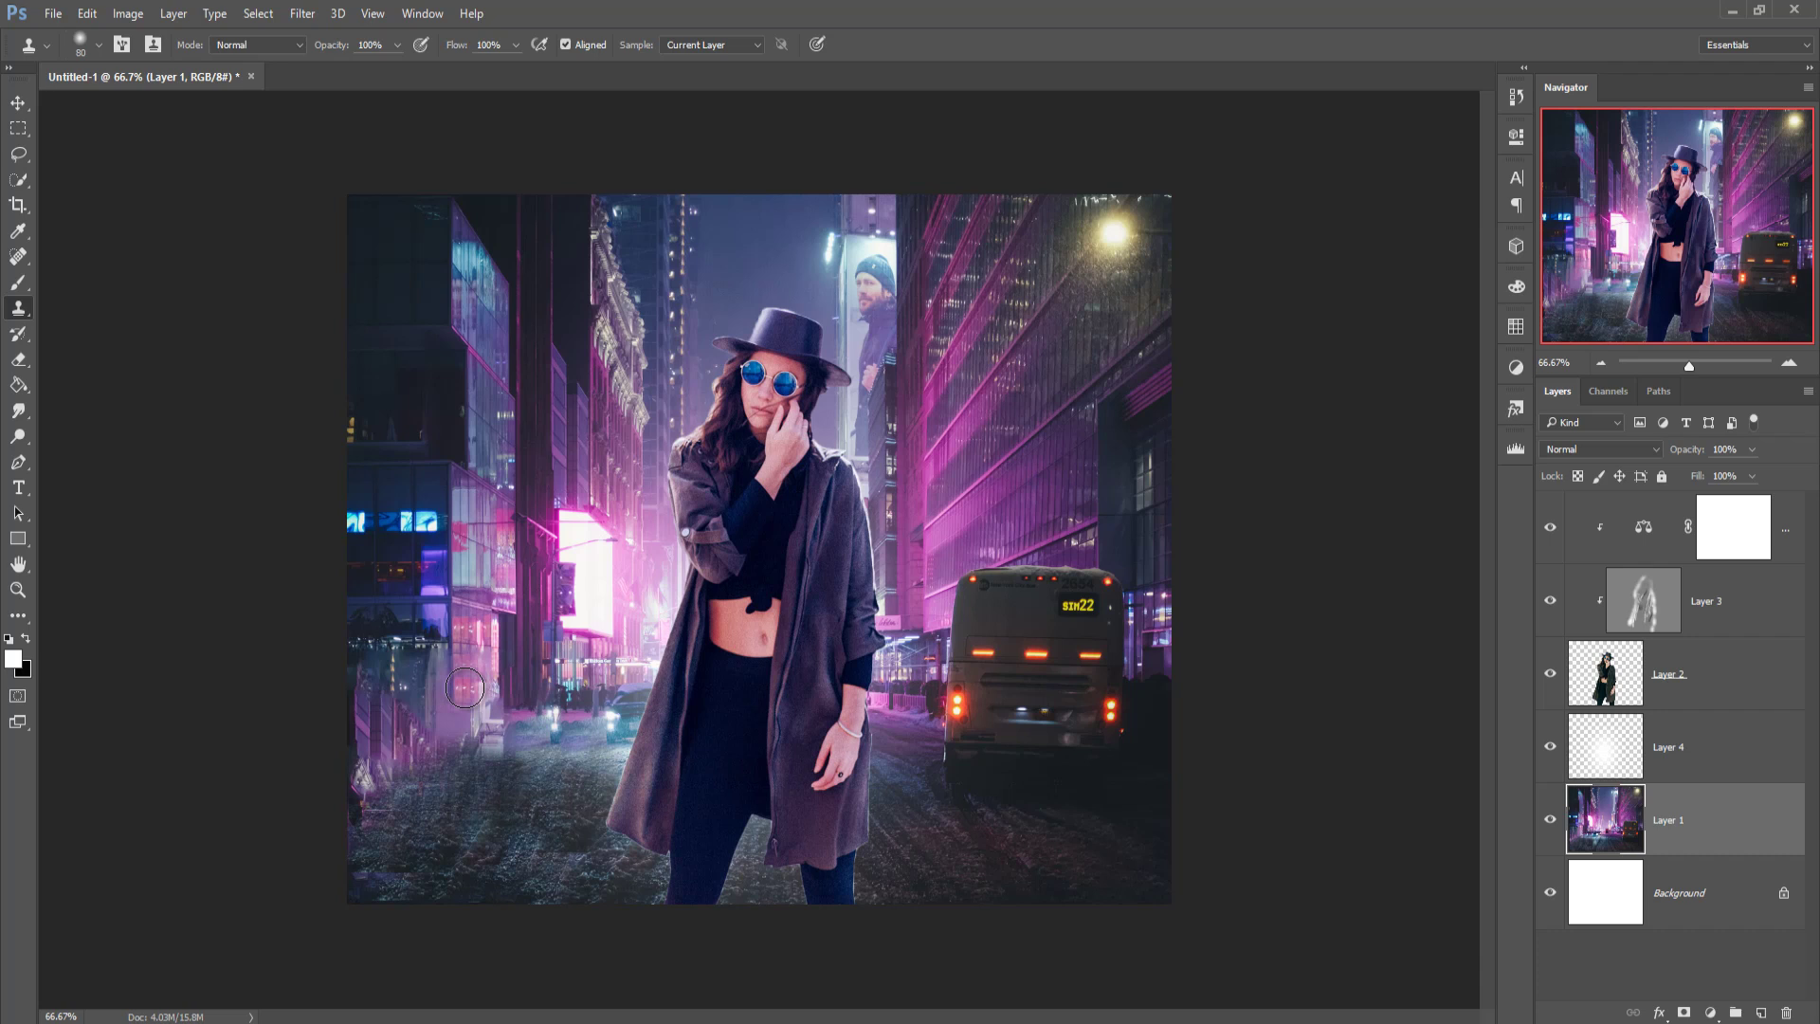
pyautogui.moveTo(474, 634); pyautogui.dragTo(458, 719)
pyautogui.moveTo(481, 789); pyautogui.dragTo(463, 723)
pyautogui.hotkey('ctrl', 'alt', 'z')
pyautogui.keyDown('alt'); pyautogui.click(460, 624); pyautogui.keyUp('alt')
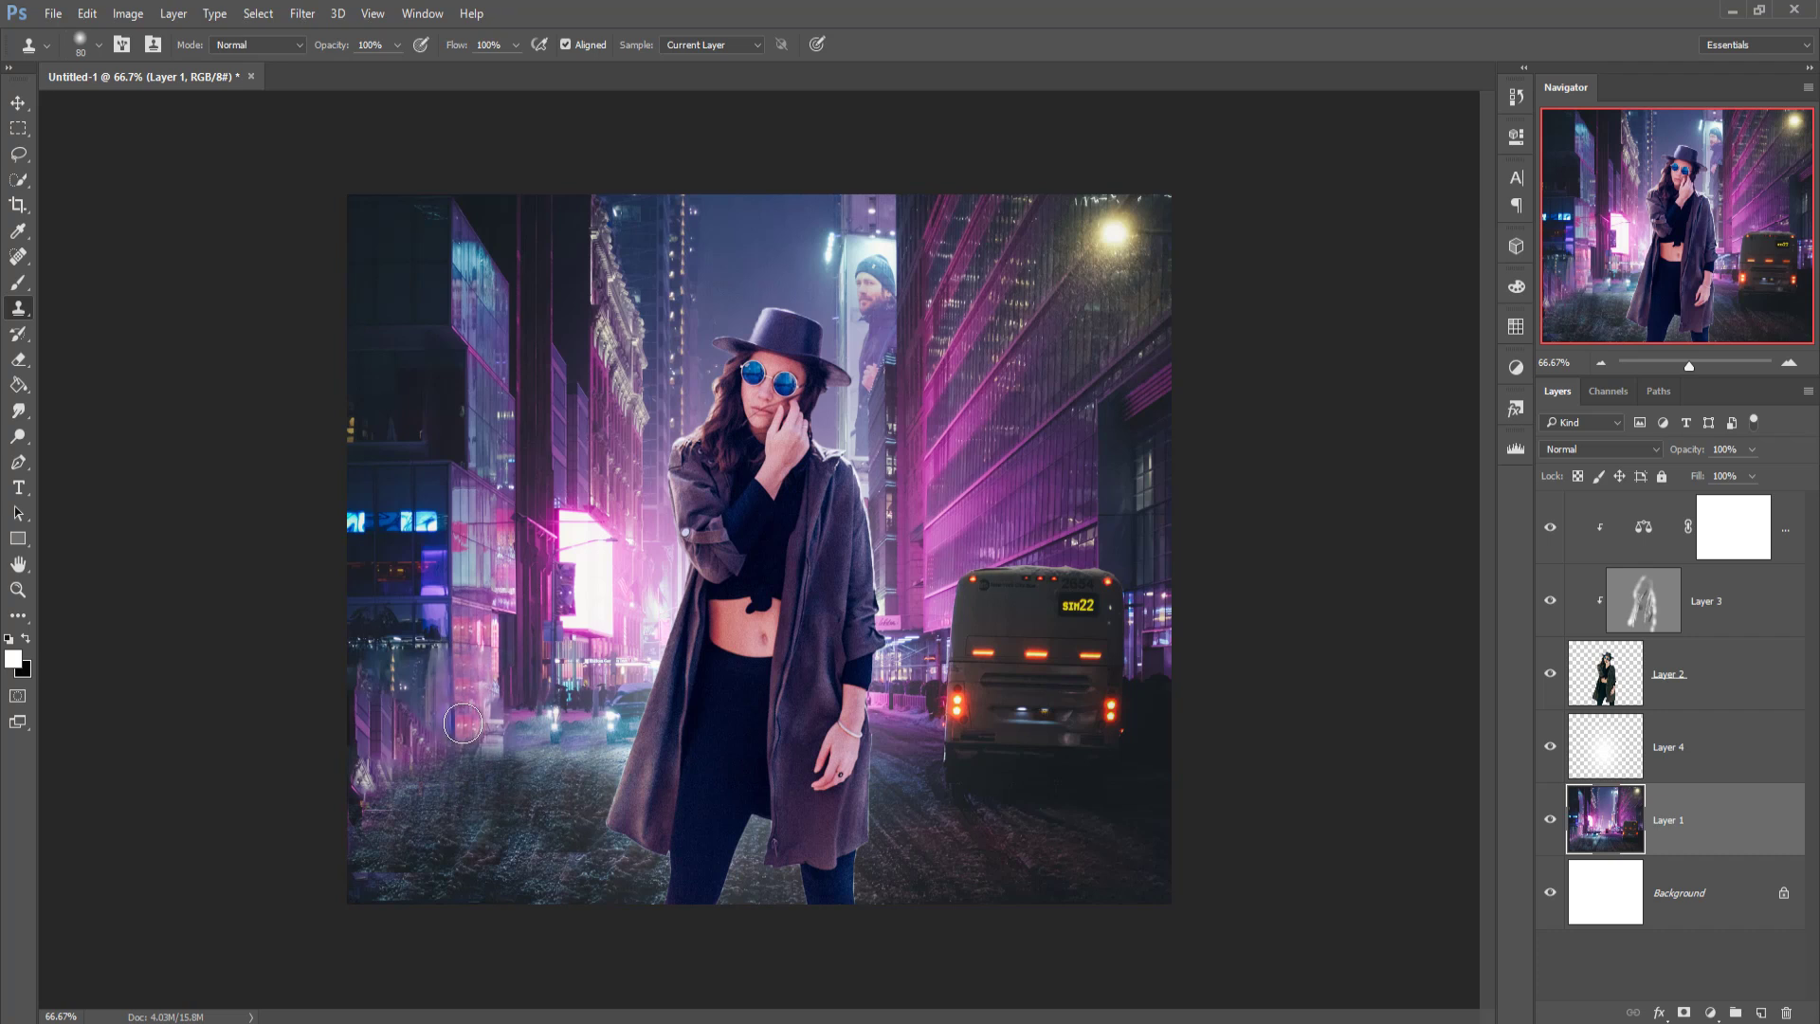
pyautogui.hotkey('ctrl', 'alt', 'z')
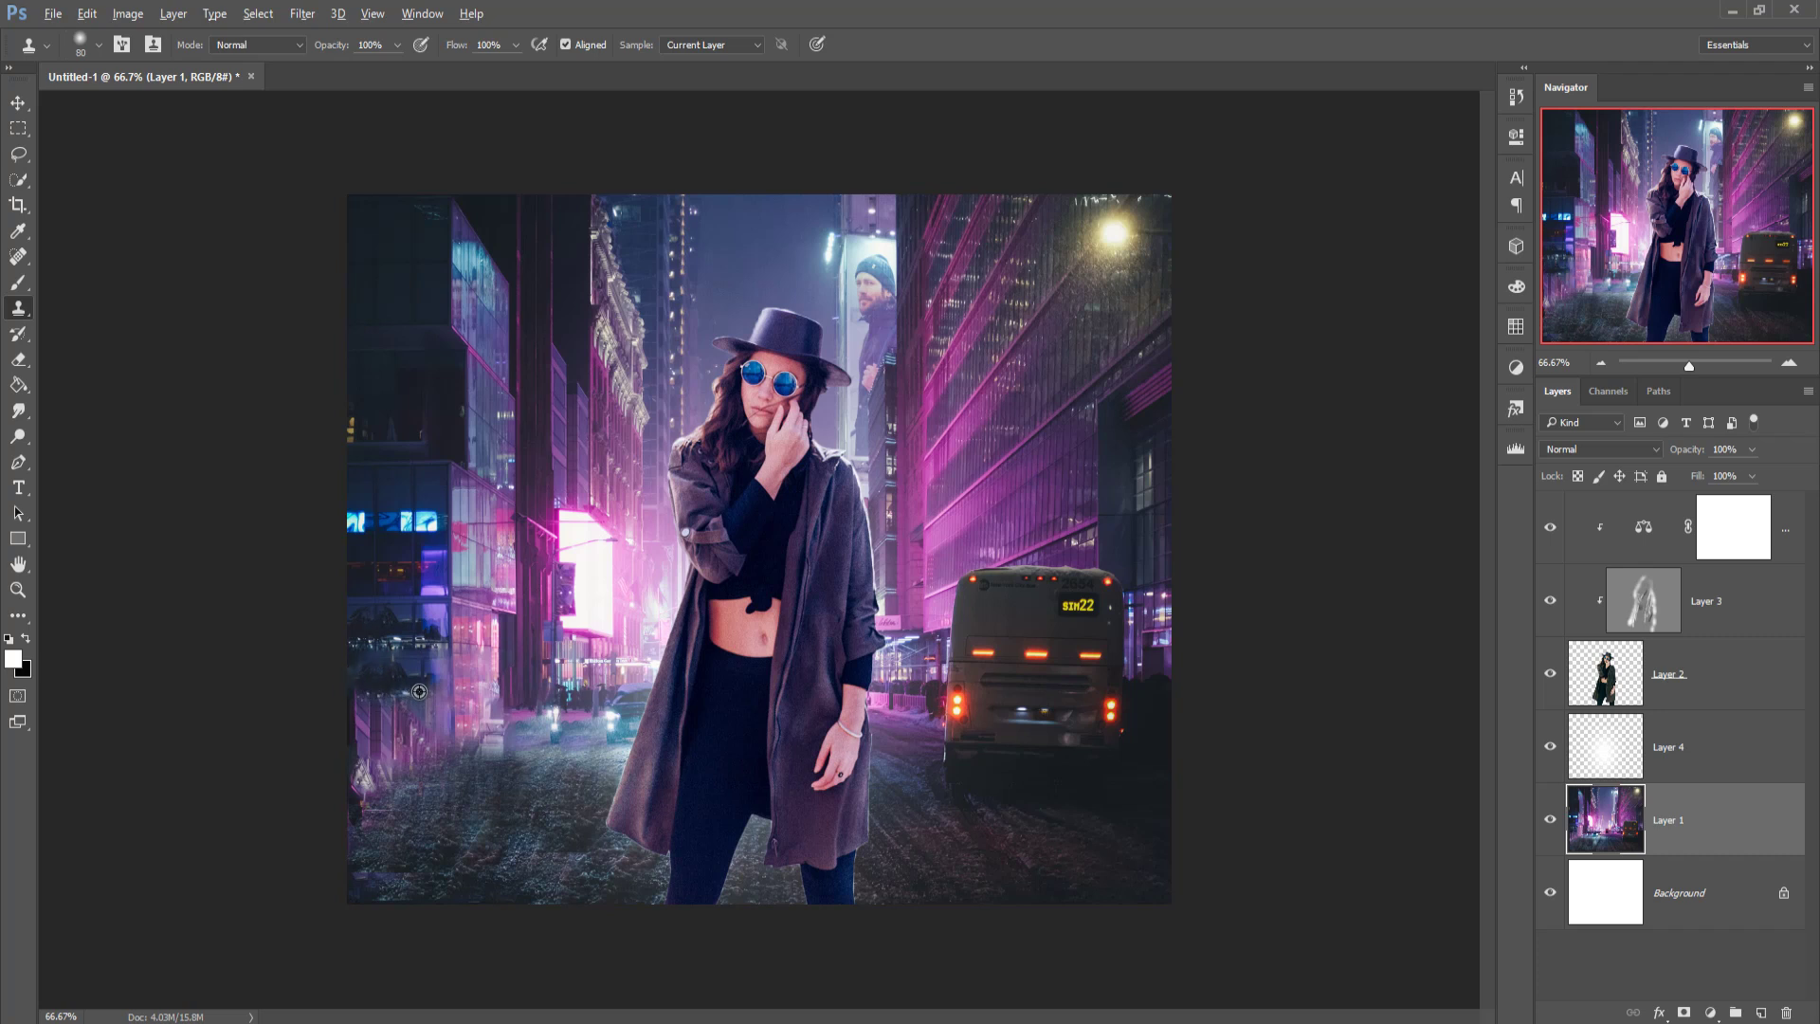
# Clone darker texture over the lower-left street corner below the buildings
pyautogui.keyDown('alt'); pyautogui.click(422, 659); pyautogui.keyUp('alt')
pyautogui.moveTo(361, 699)
pyautogui.mouseDown()
pyautogui.moveTo(432, 684)
pyautogui.moveTo(430, 715)
pyautogui.moveTo(344, 719)
pyautogui.moveTo(392, 733)
pyautogui.moveTo(429, 707)
pyautogui.moveTo(431, 735)
pyautogui.moveTo(350, 744)
pyautogui.moveTo(423, 746)
pyautogui.moveTo(348, 763)
pyautogui.moveTo(377, 722)
pyautogui.moveTo(433, 749)
pyautogui.moveTo(351, 770)
pyautogui.moveTo(394, 705)
pyautogui.moveTo(383, 759)
pyautogui.moveTo(323, 804)
pyautogui.moveTo(404, 725)
pyautogui.moveTo(396, 759)
pyautogui.moveTo(341, 798)
pyautogui.moveTo(408, 746)
pyautogui.moveTo(401, 729)
pyautogui.moveTo(422, 748)
pyautogui.moveTo(341, 804)
pyautogui.moveTo(425, 743)
pyautogui.moveTo(372, 791)
pyautogui.mouseUp()
pyautogui.keyDown('alt'); pyautogui.click(420, 663); pyautogui.keyUp('alt')
pyautogui.keyDown('alt'); pyautogui.click(413, 678); pyautogui.keyUp('alt')
pyautogui.keyDown('alt'); pyautogui.click(407, 745); pyautogui.keyUp('alt')
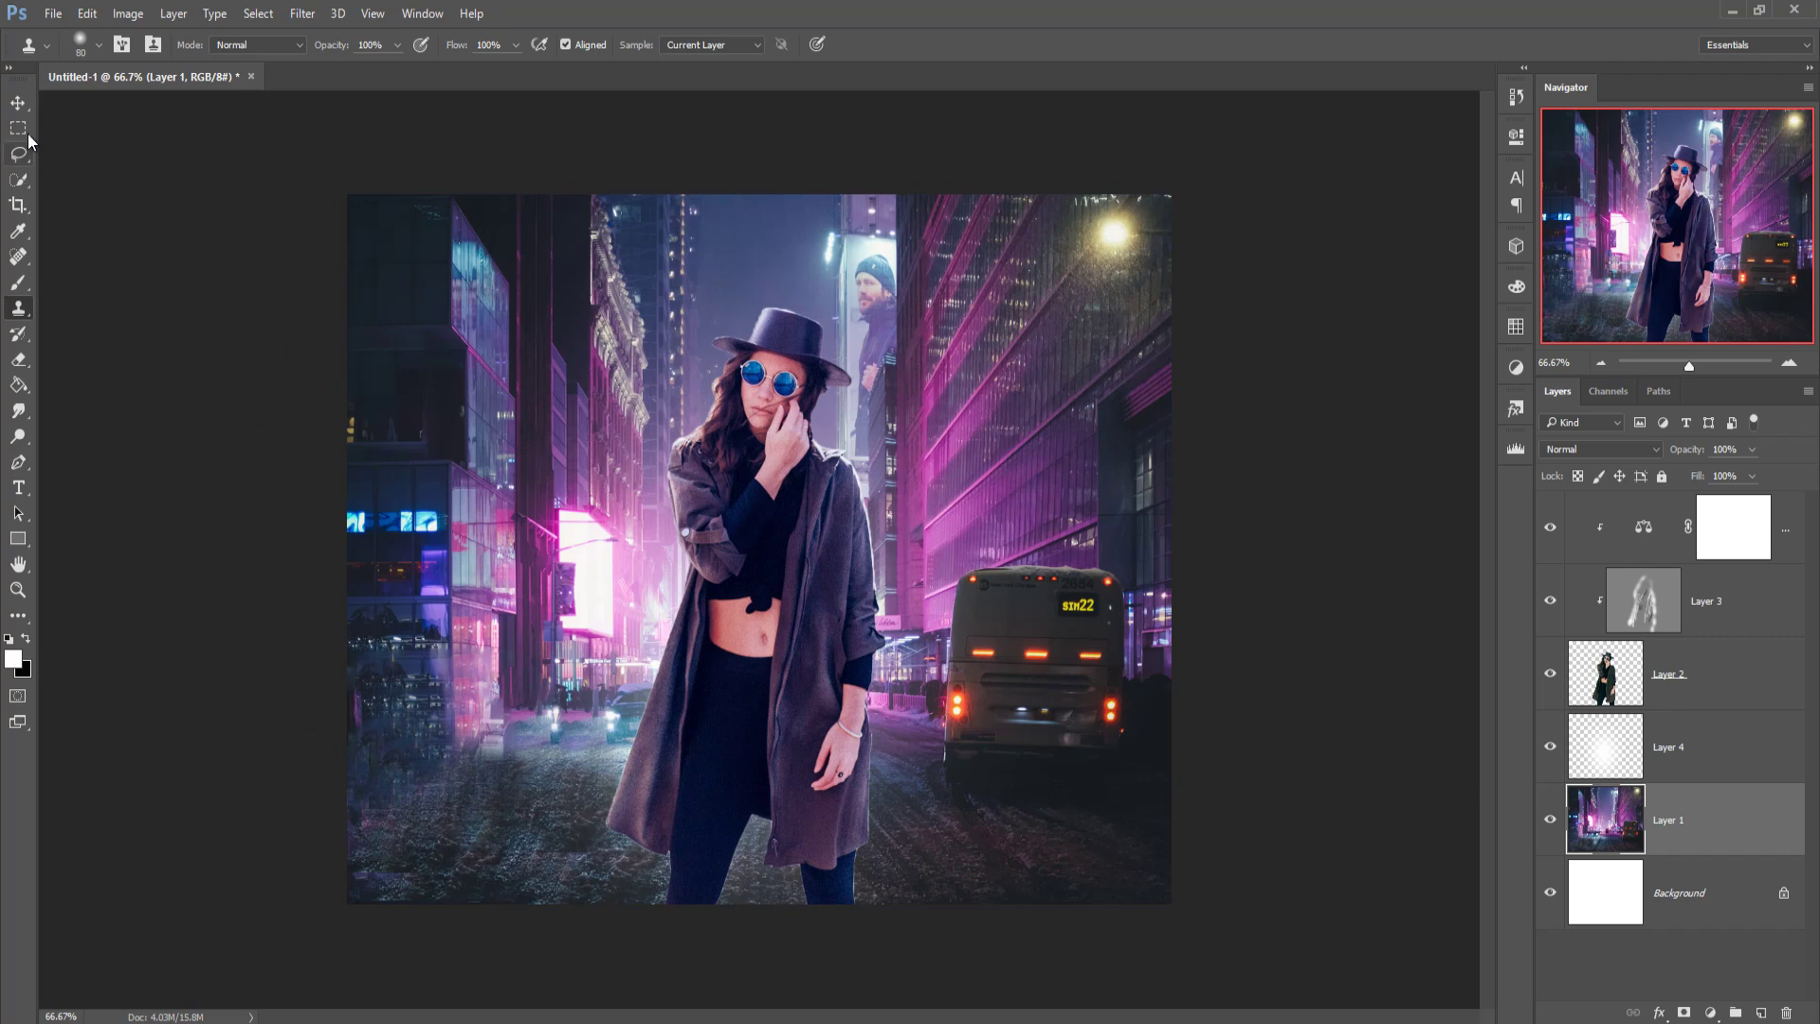
pyautogui.click(17, 103)
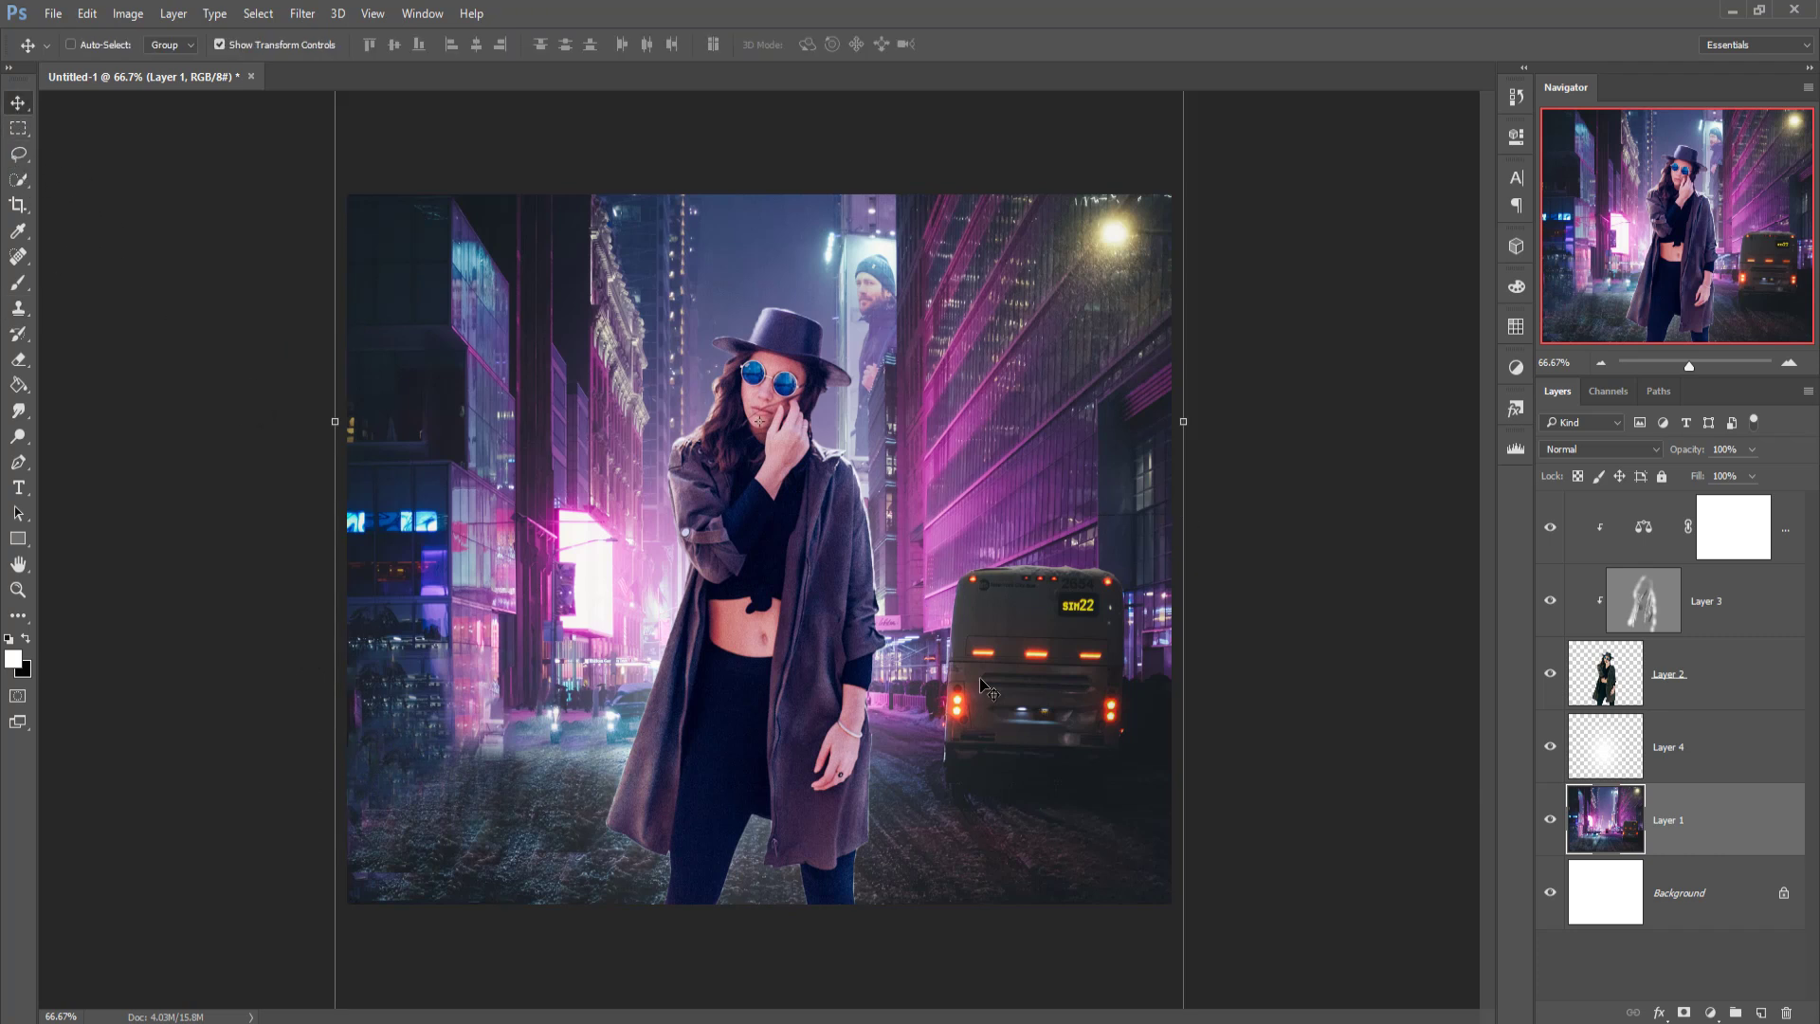
# Add a new Color Balance adjustment layer at the top of the layer stack
pyautogui.click(1725, 624)
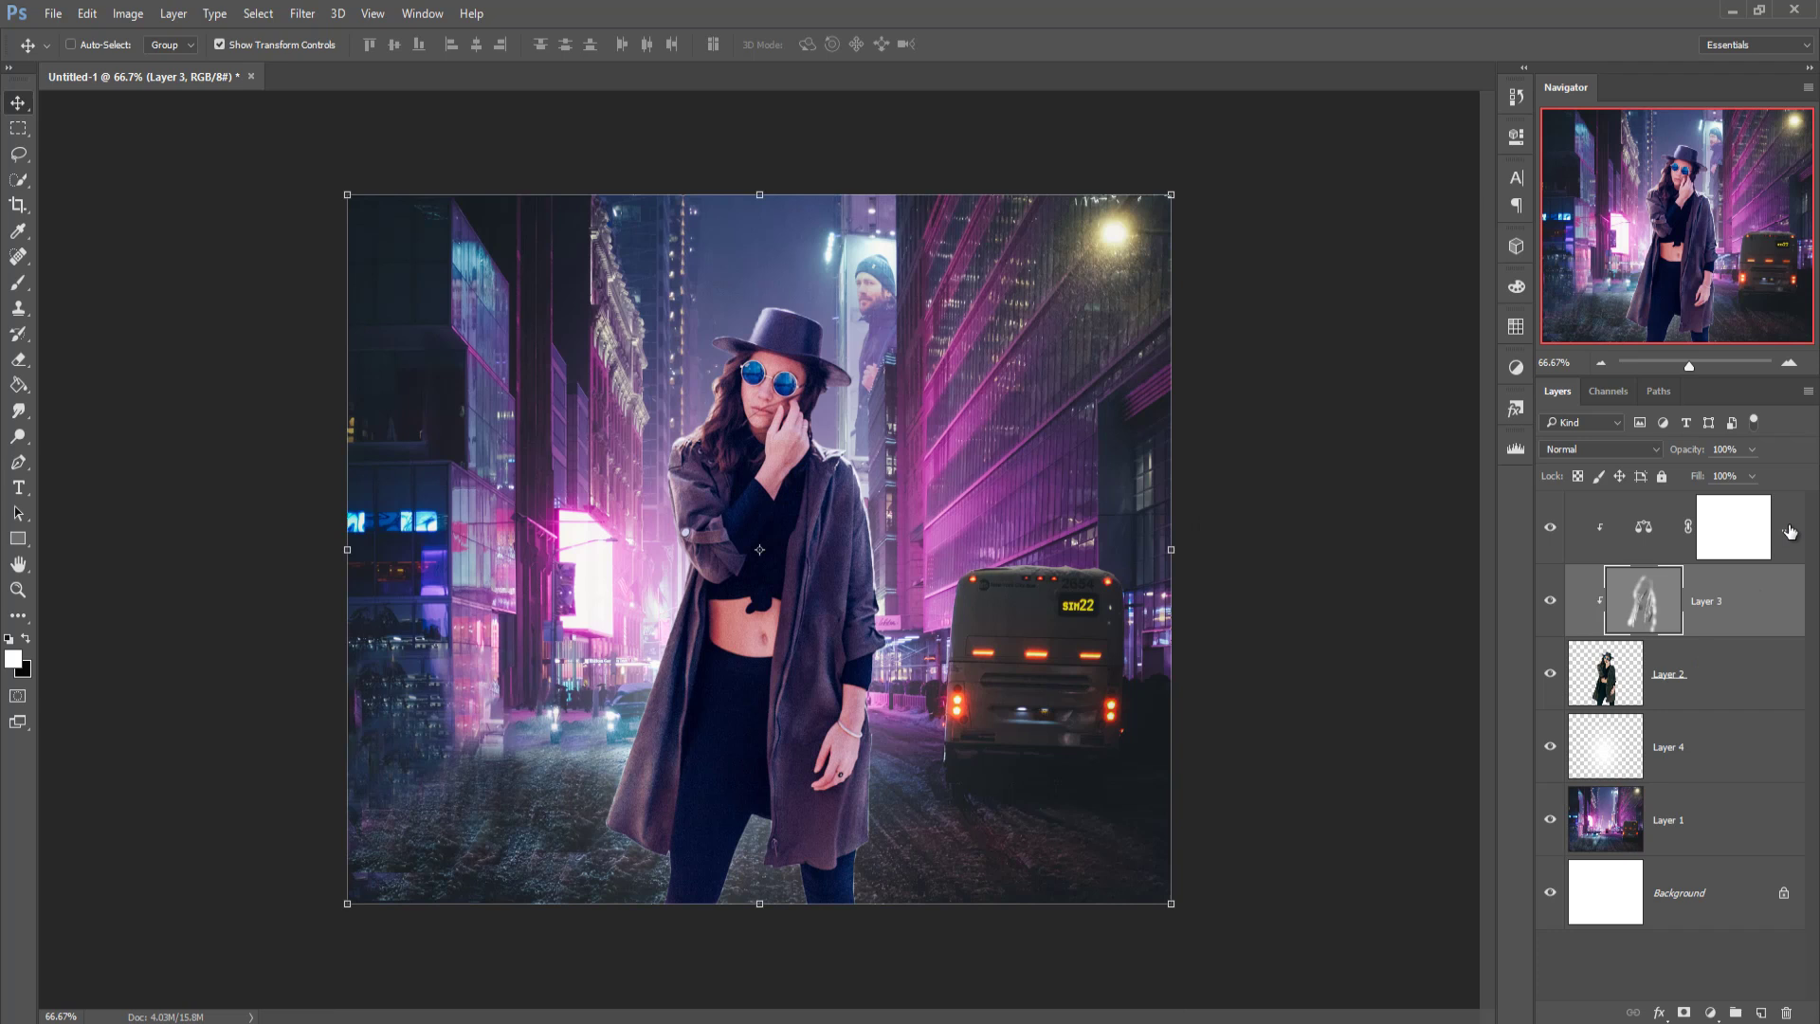
pyautogui.click(1766, 545)
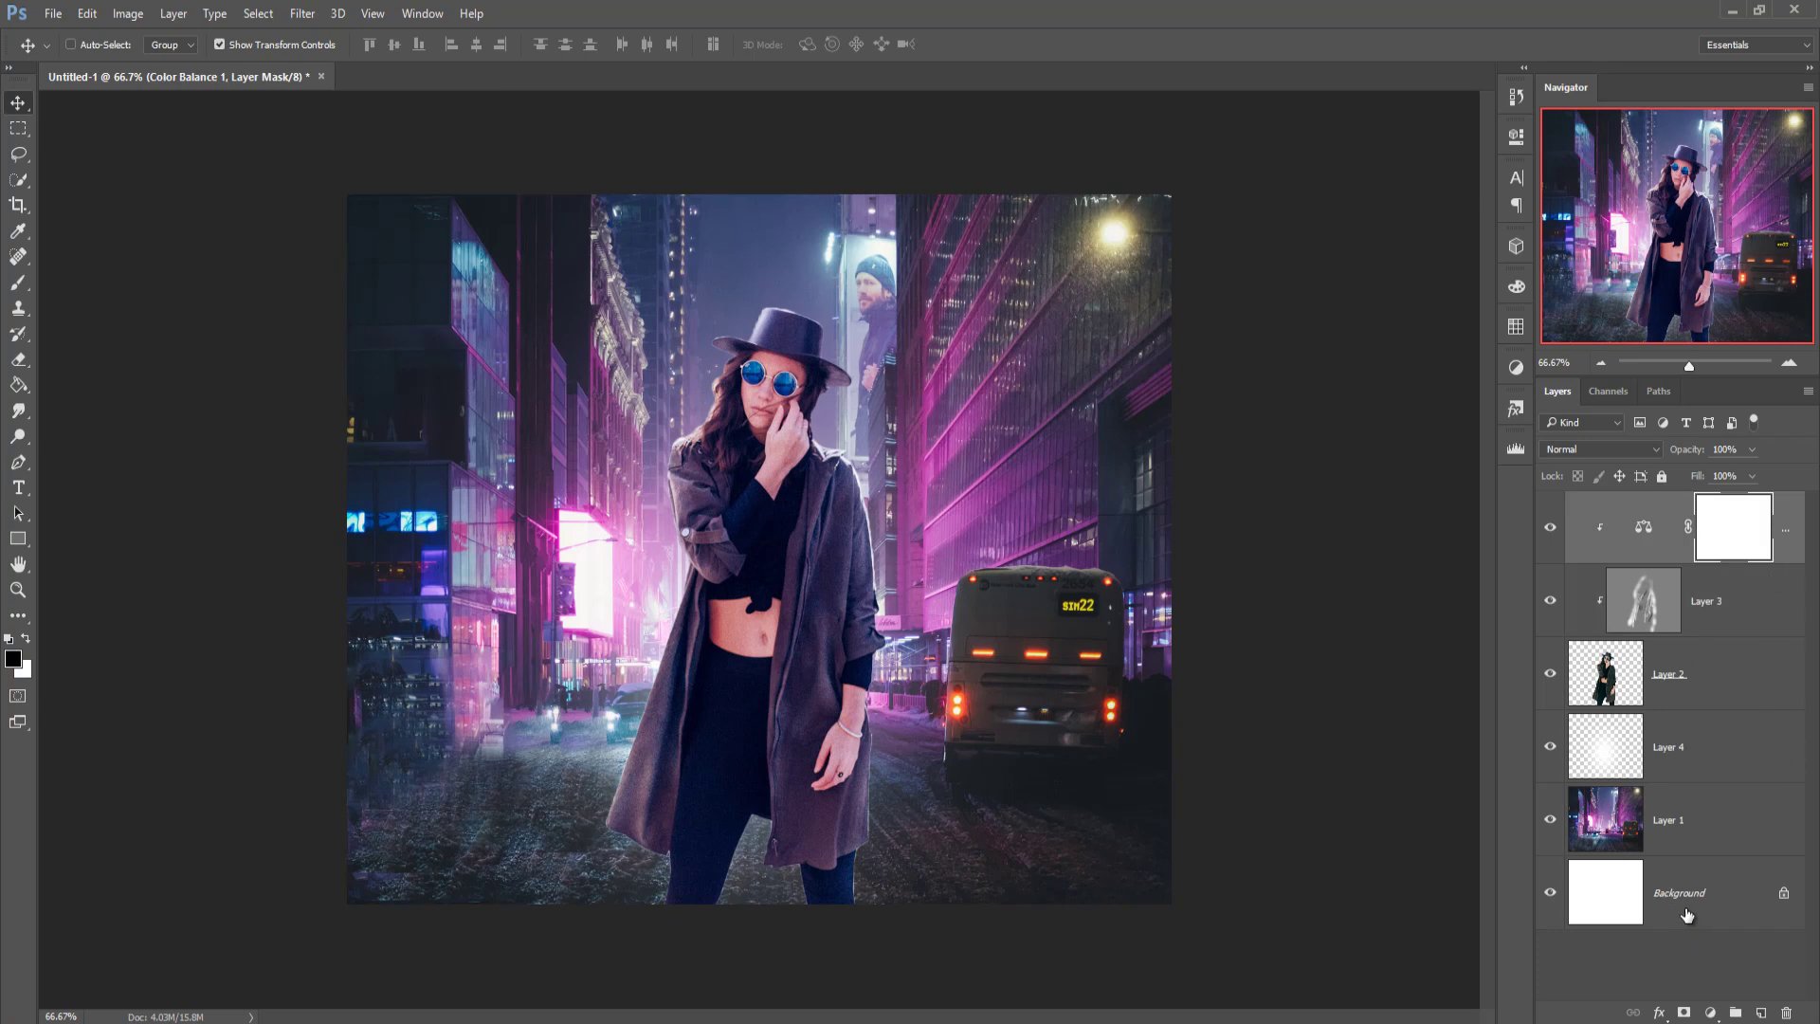
pyautogui.click(1711, 1012)
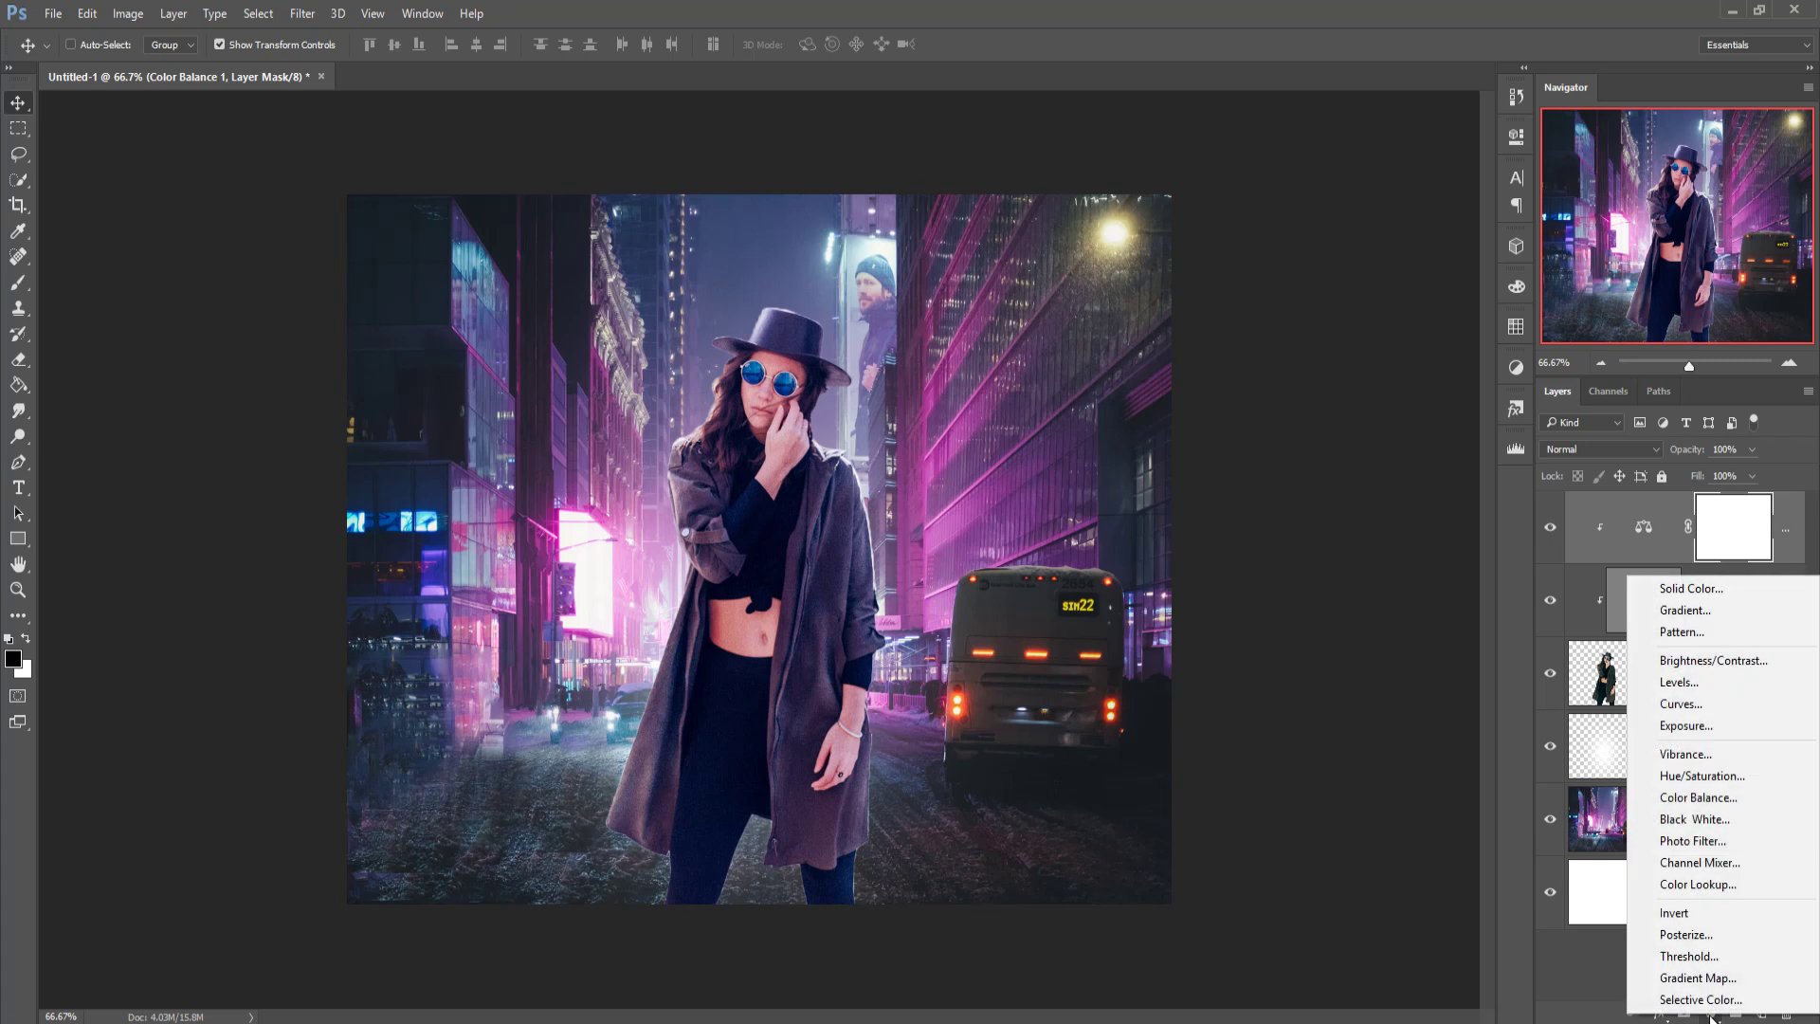
pyautogui.click(1699, 799)
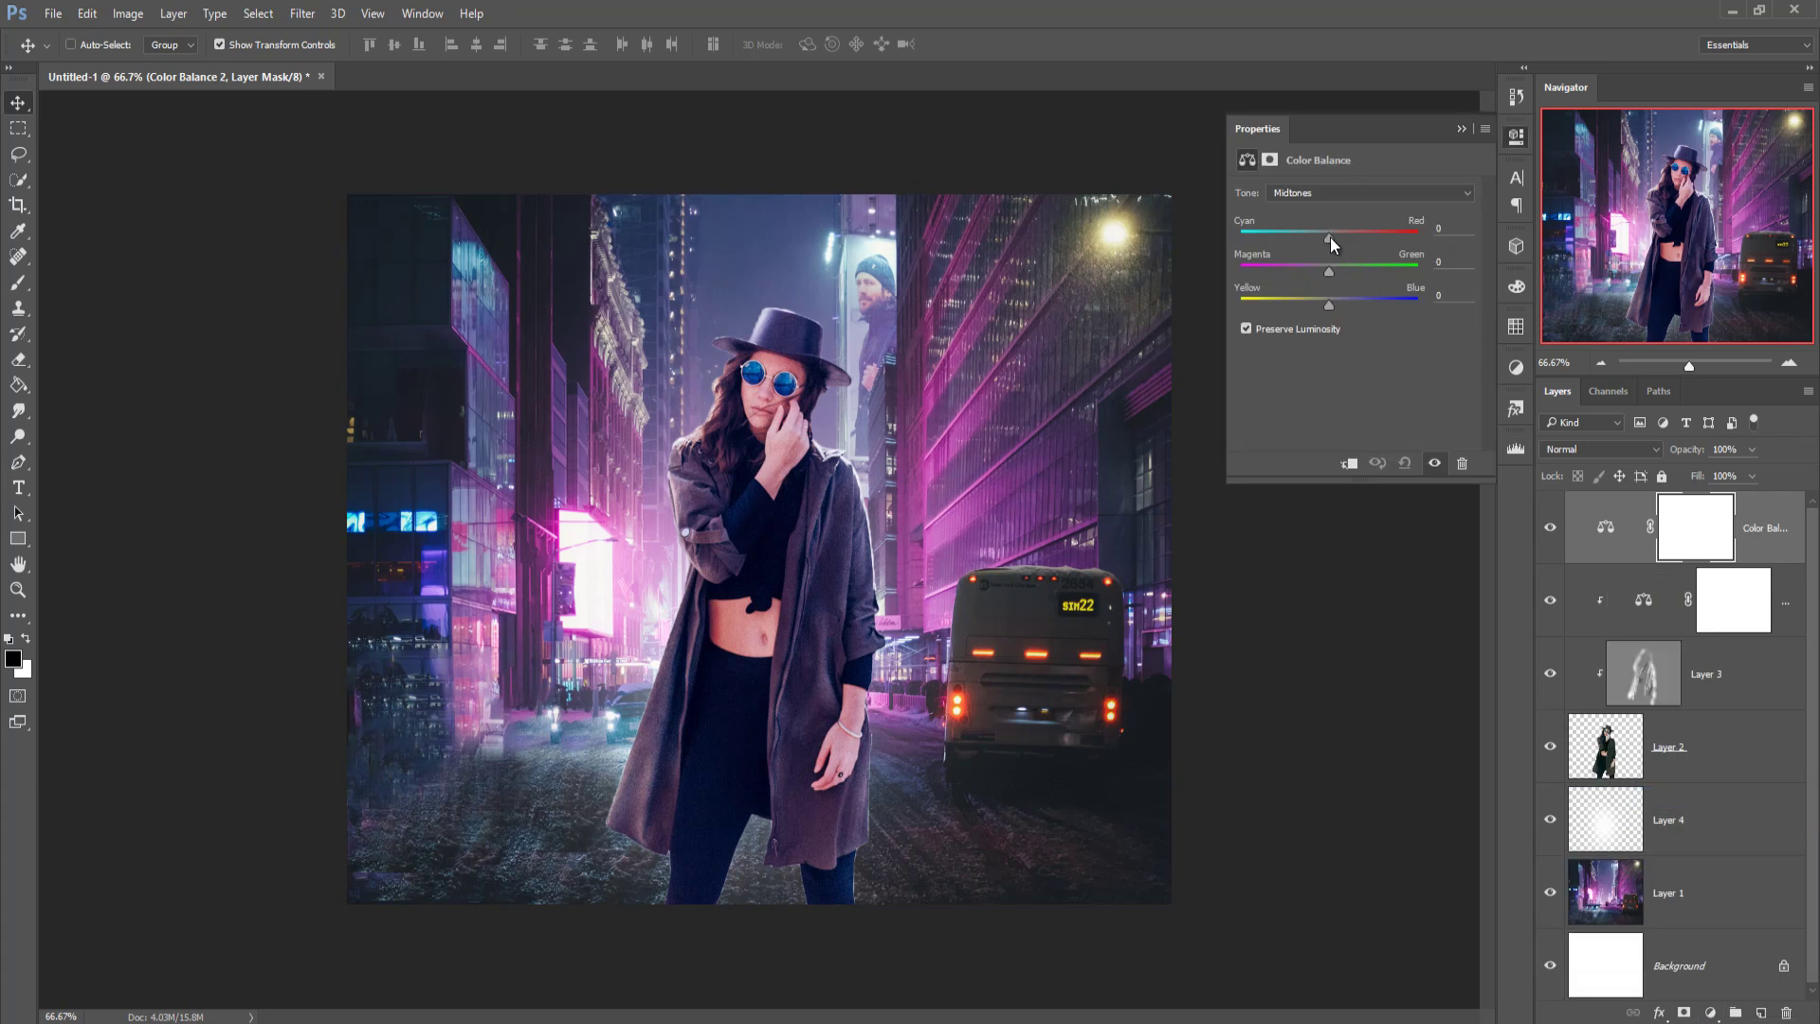
# Set the midtones to Cyan-Red -17, Magenta-Green 0, Yellow-Blue -40
pyautogui.moveTo(1329, 237); pyautogui.dragTo(1331, 237)
pyautogui.moveTo(1320, 233); pyautogui.dragTo(1330, 237)
pyautogui.moveTo(1330, 305); pyautogui.dragTo(1352, 306)
pyautogui.moveTo(1342, 305); pyautogui.dragTo(1326, 305)
pyautogui.moveTo(1331, 270); pyautogui.dragTo(1328, 271)
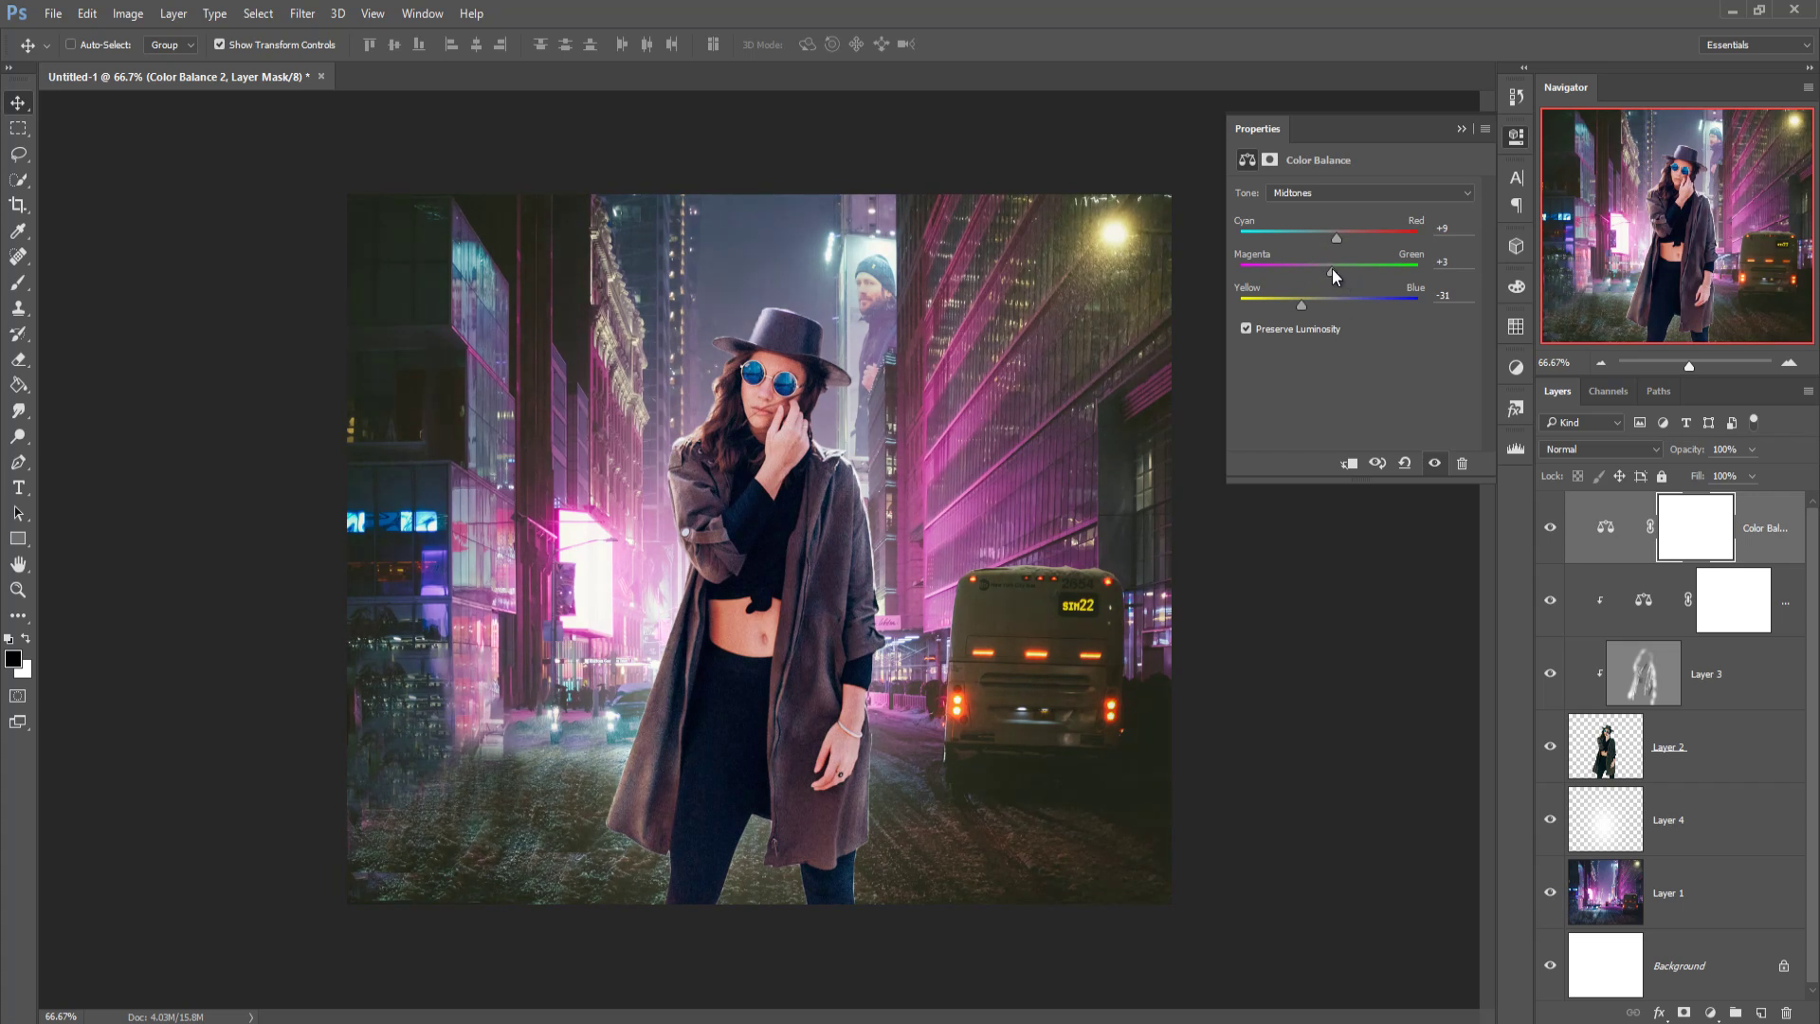
pyautogui.click(1330, 270)
pyautogui.moveTo(1343, 238); pyautogui.dragTo(1316, 239)
pyautogui.click(1462, 128)
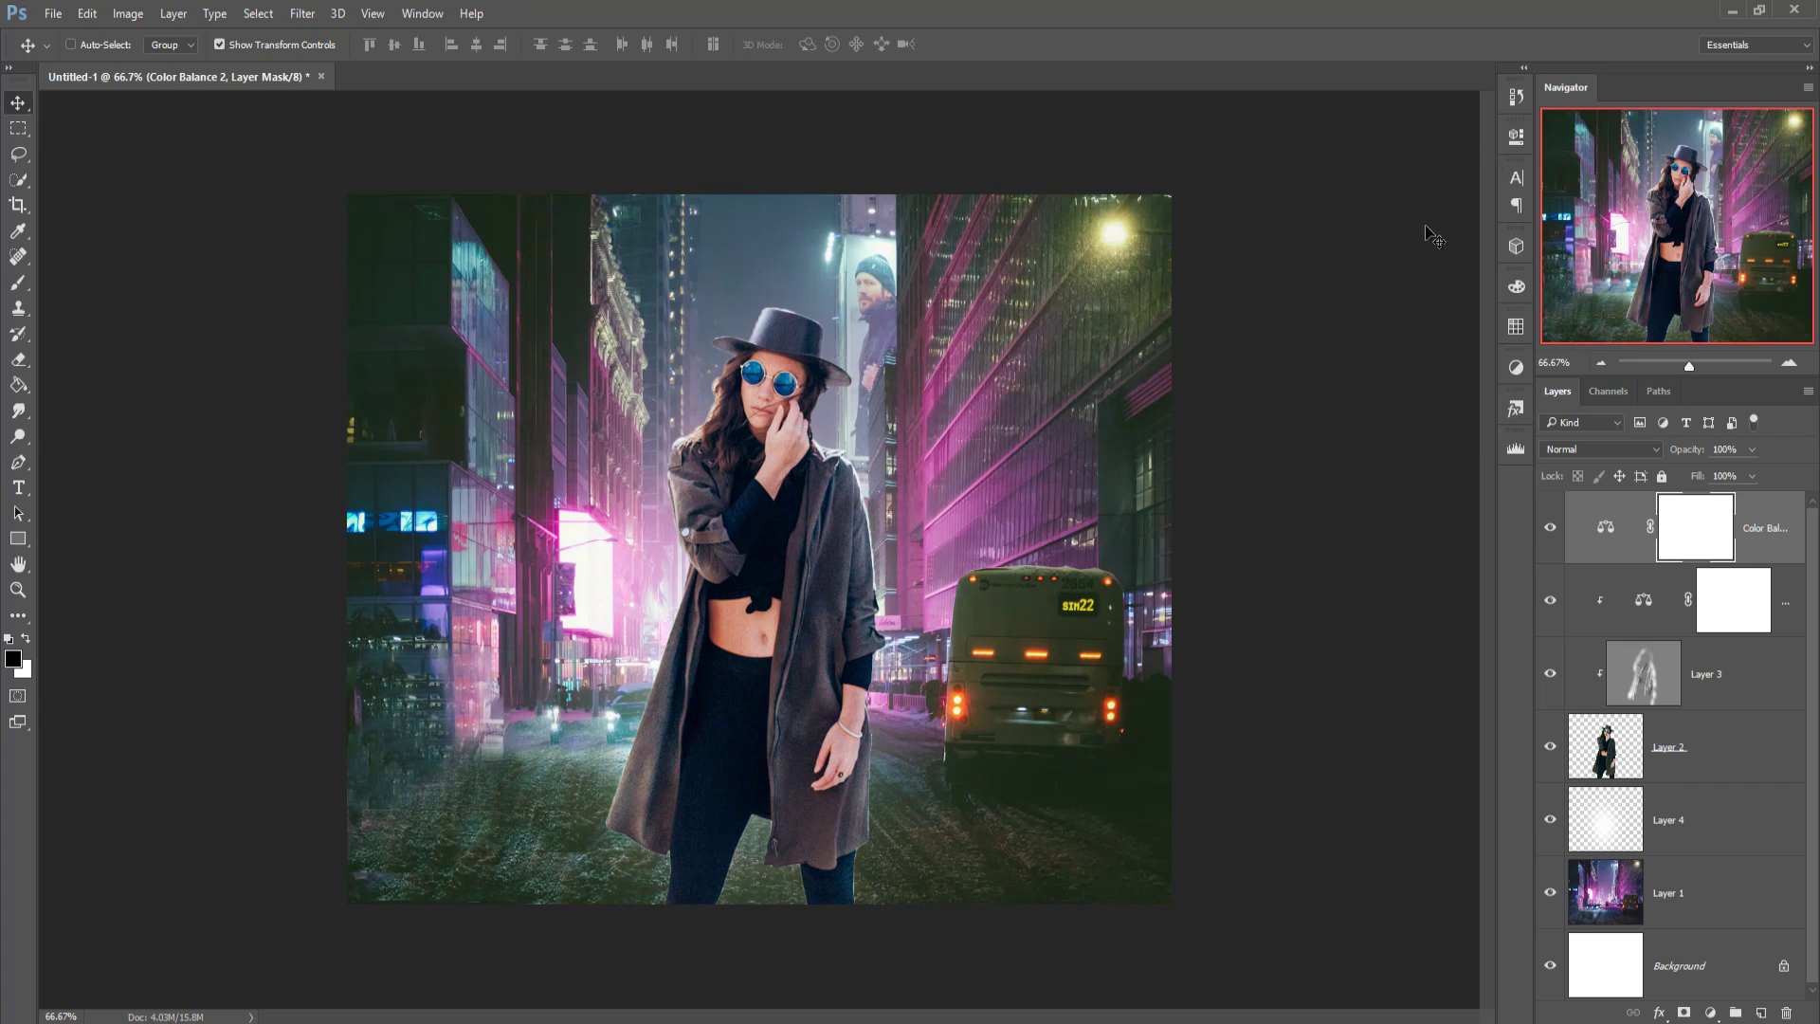
pyautogui.click(1771, 527)
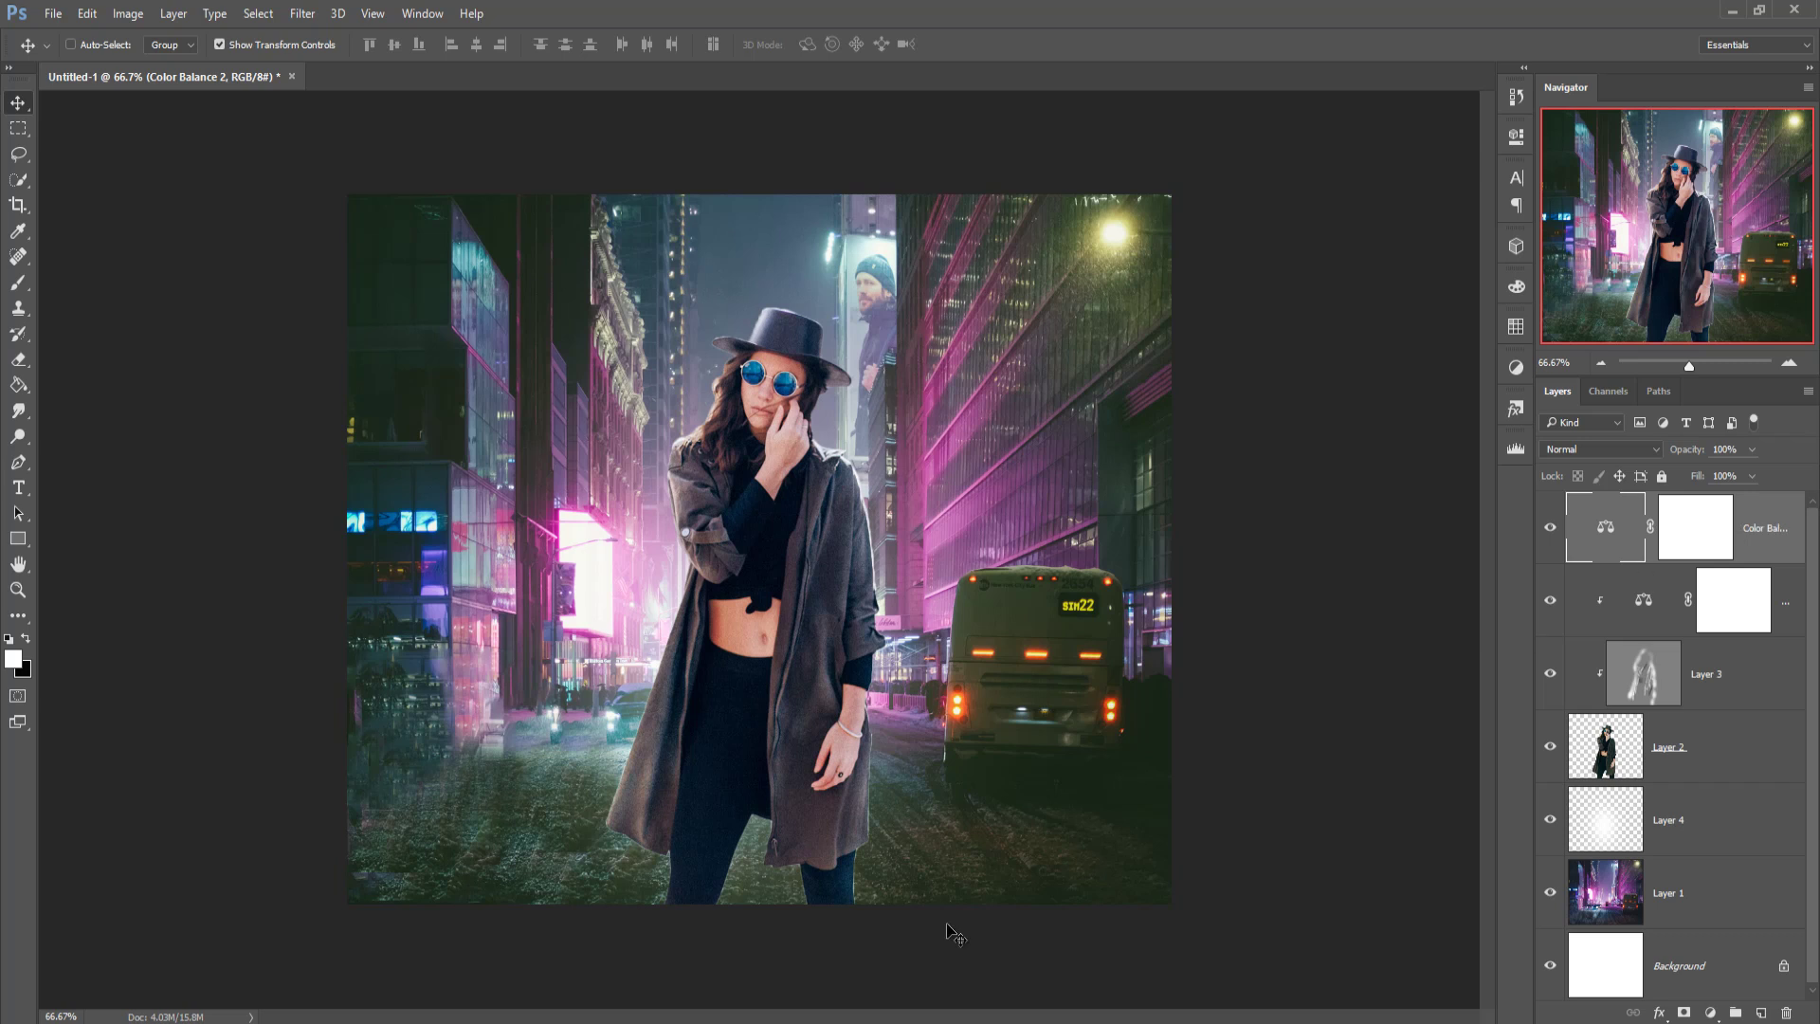
# Apply a 6-pixel Gaussian Blur to the Layer 1 street background
pyautogui.click(870, 1022)
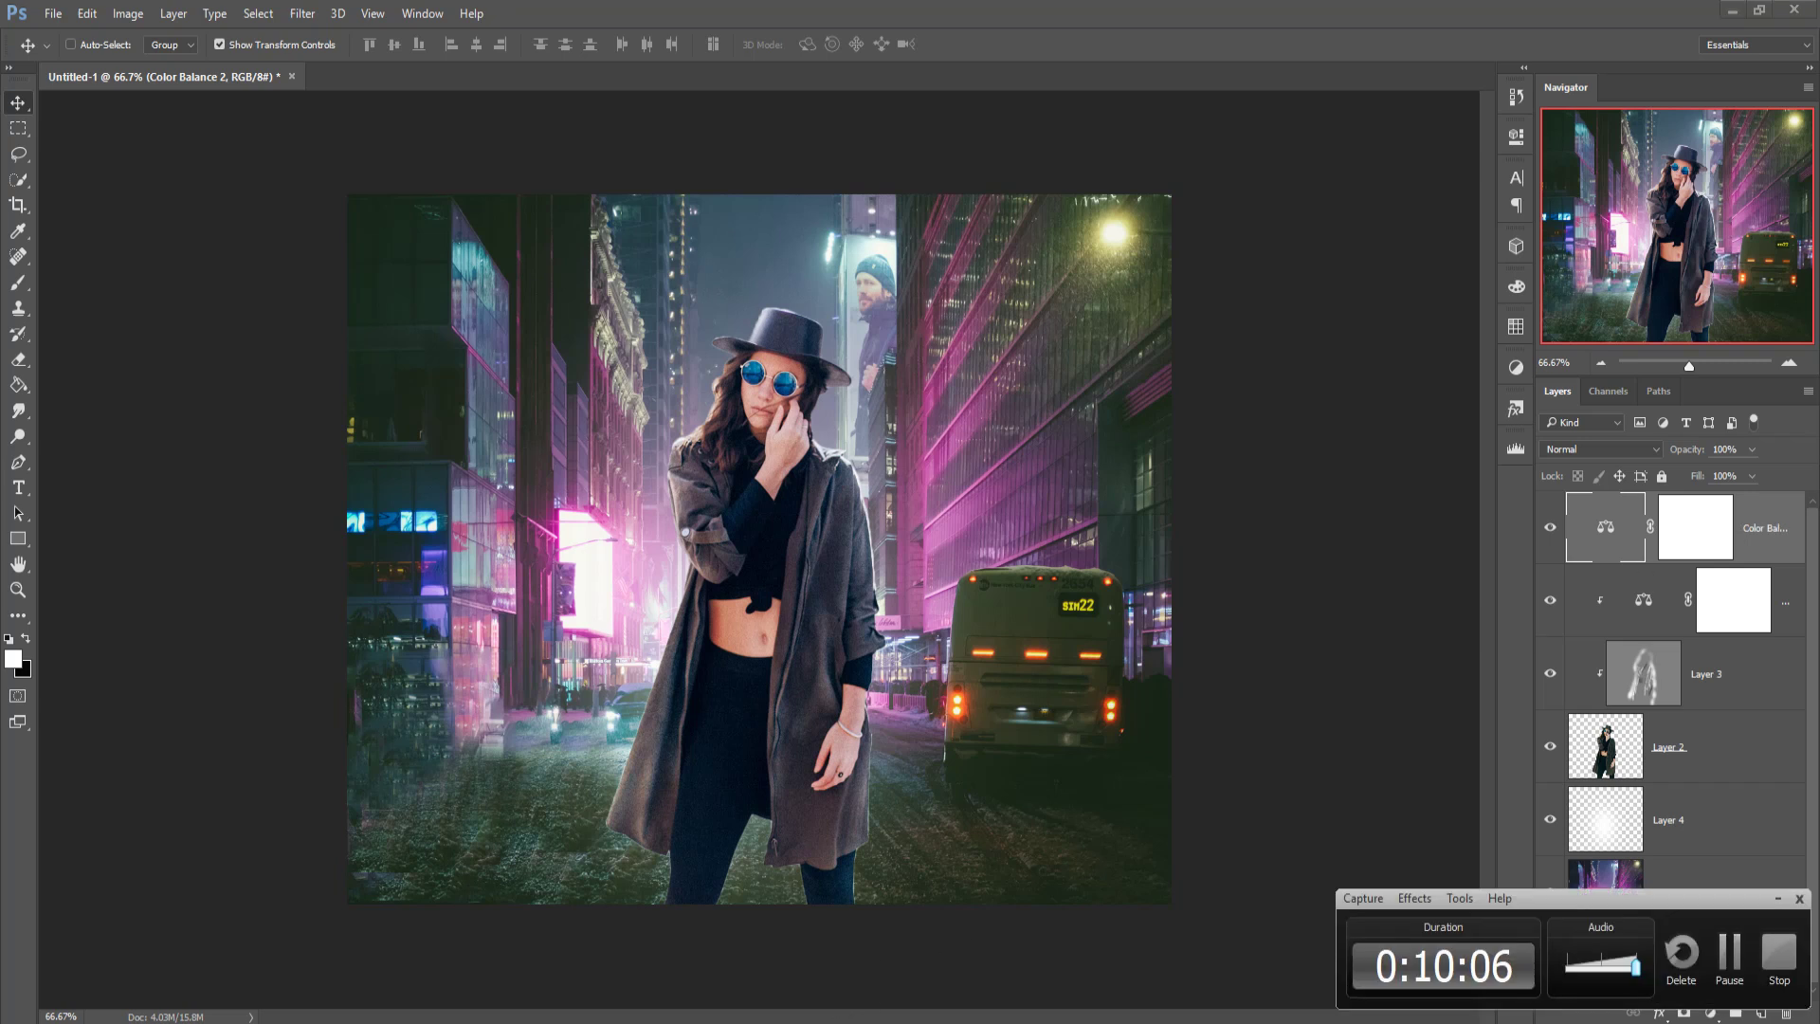
pyautogui.click(1728, 967)
pyautogui.click(1618, 898)
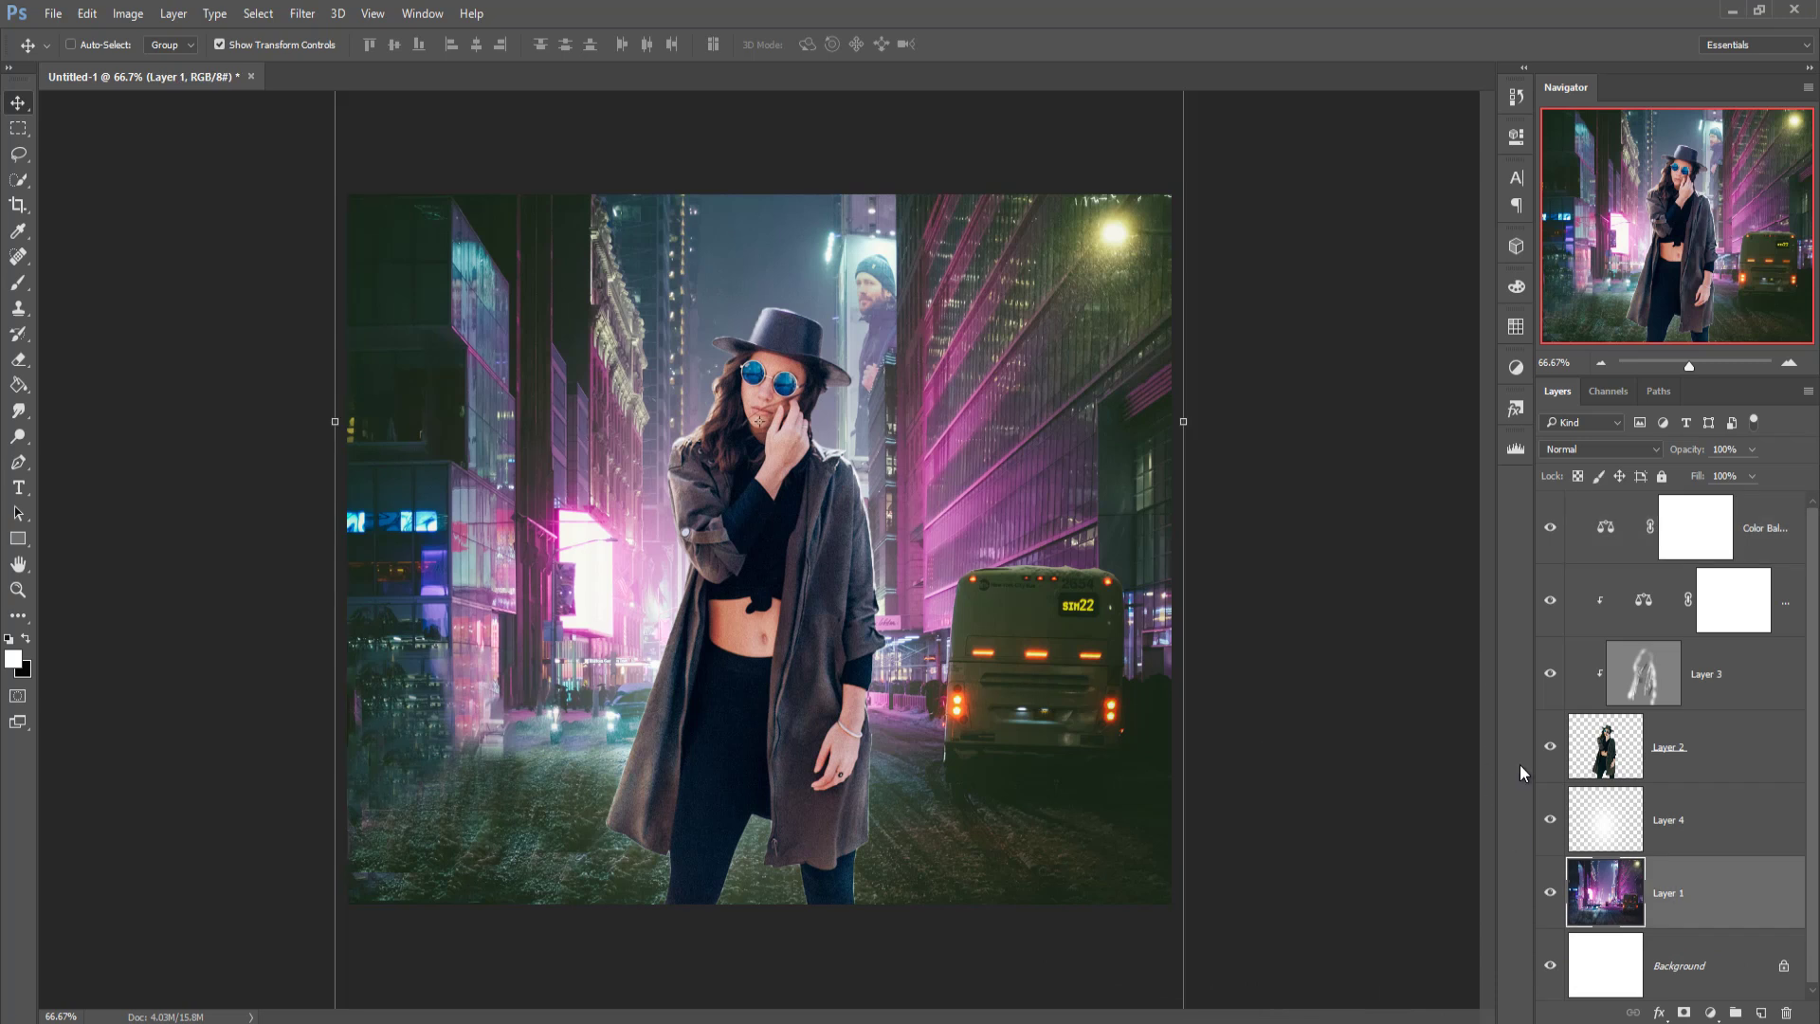
pyautogui.click(311, 18)
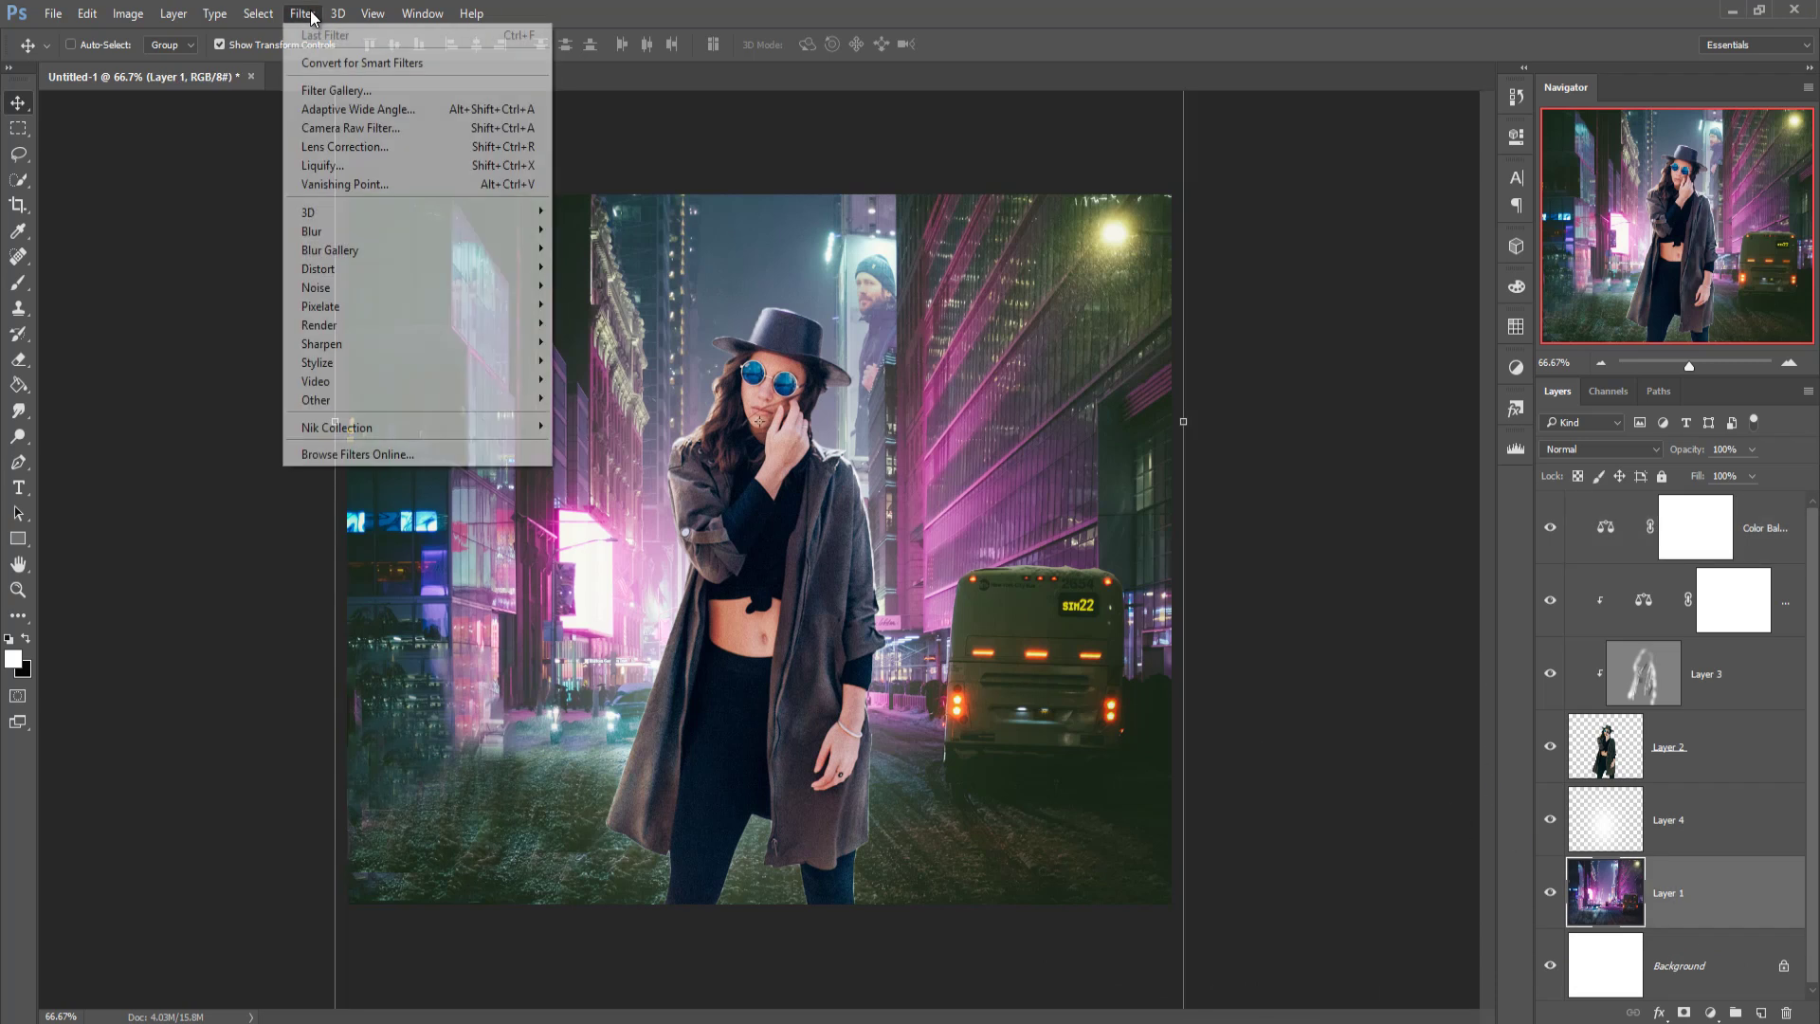
pyautogui.click(341, 129)
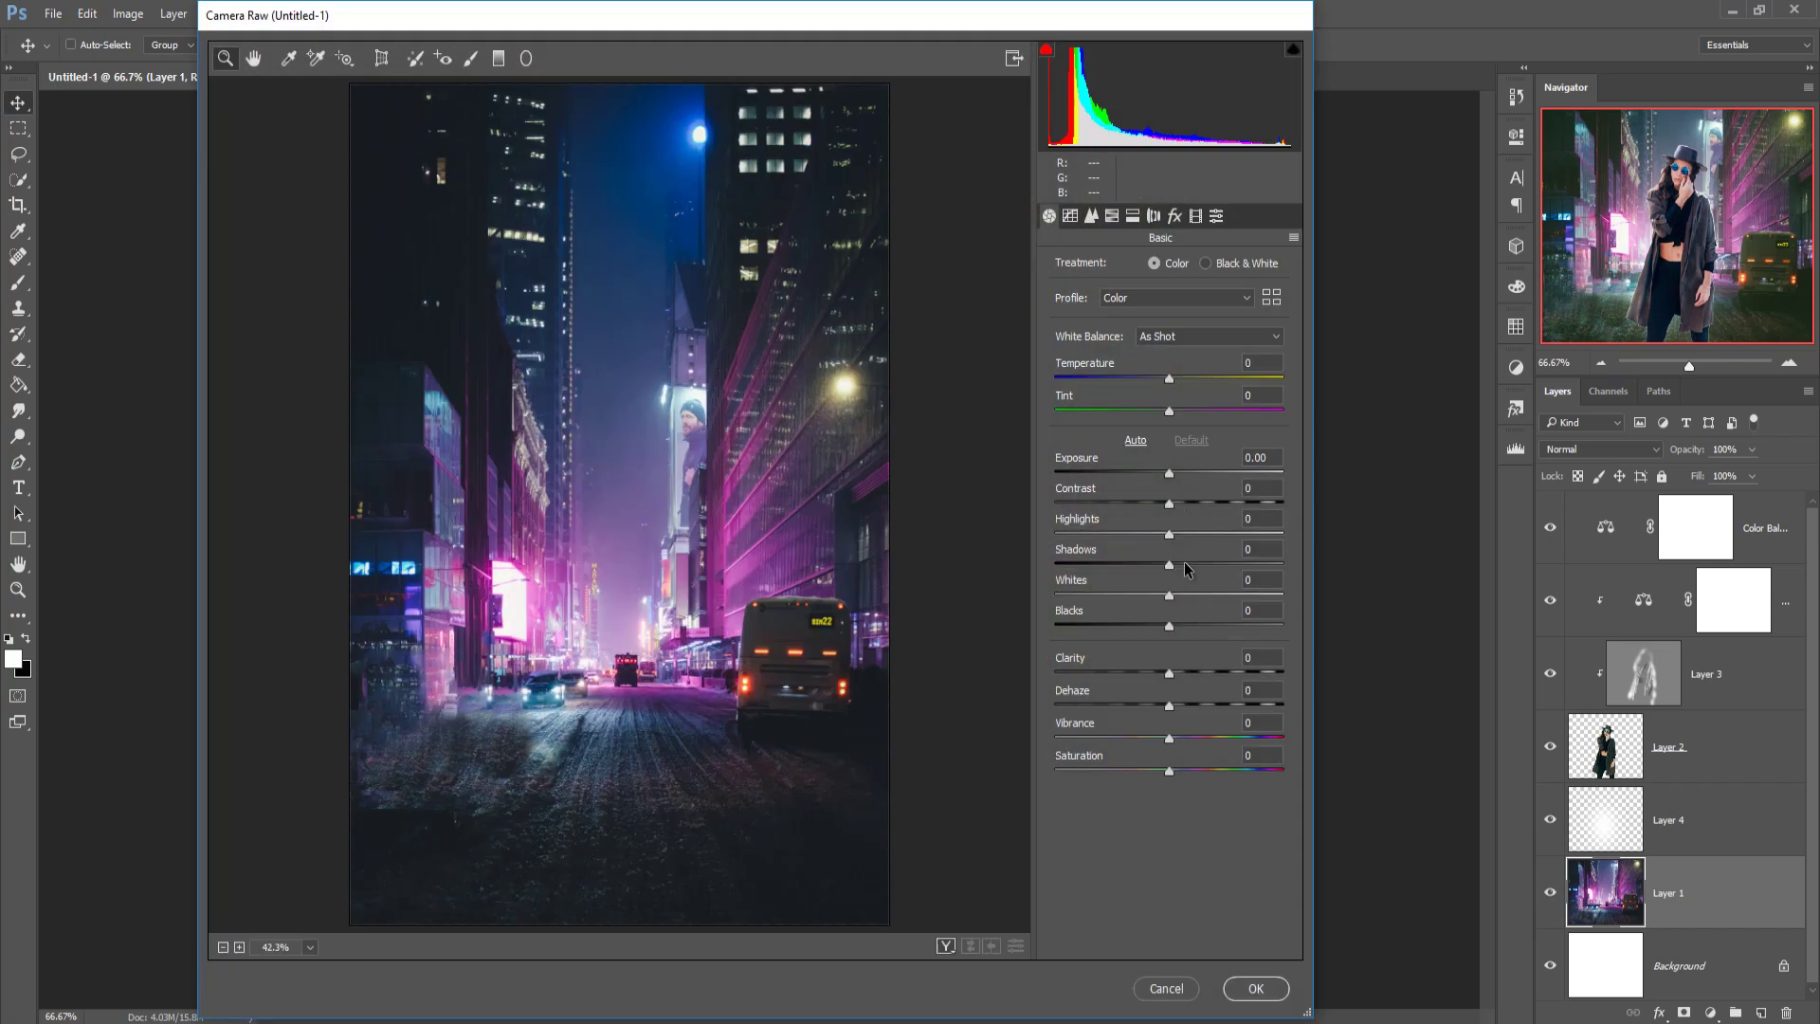
pyautogui.click(1180, 992)
pyautogui.click(297, 14)
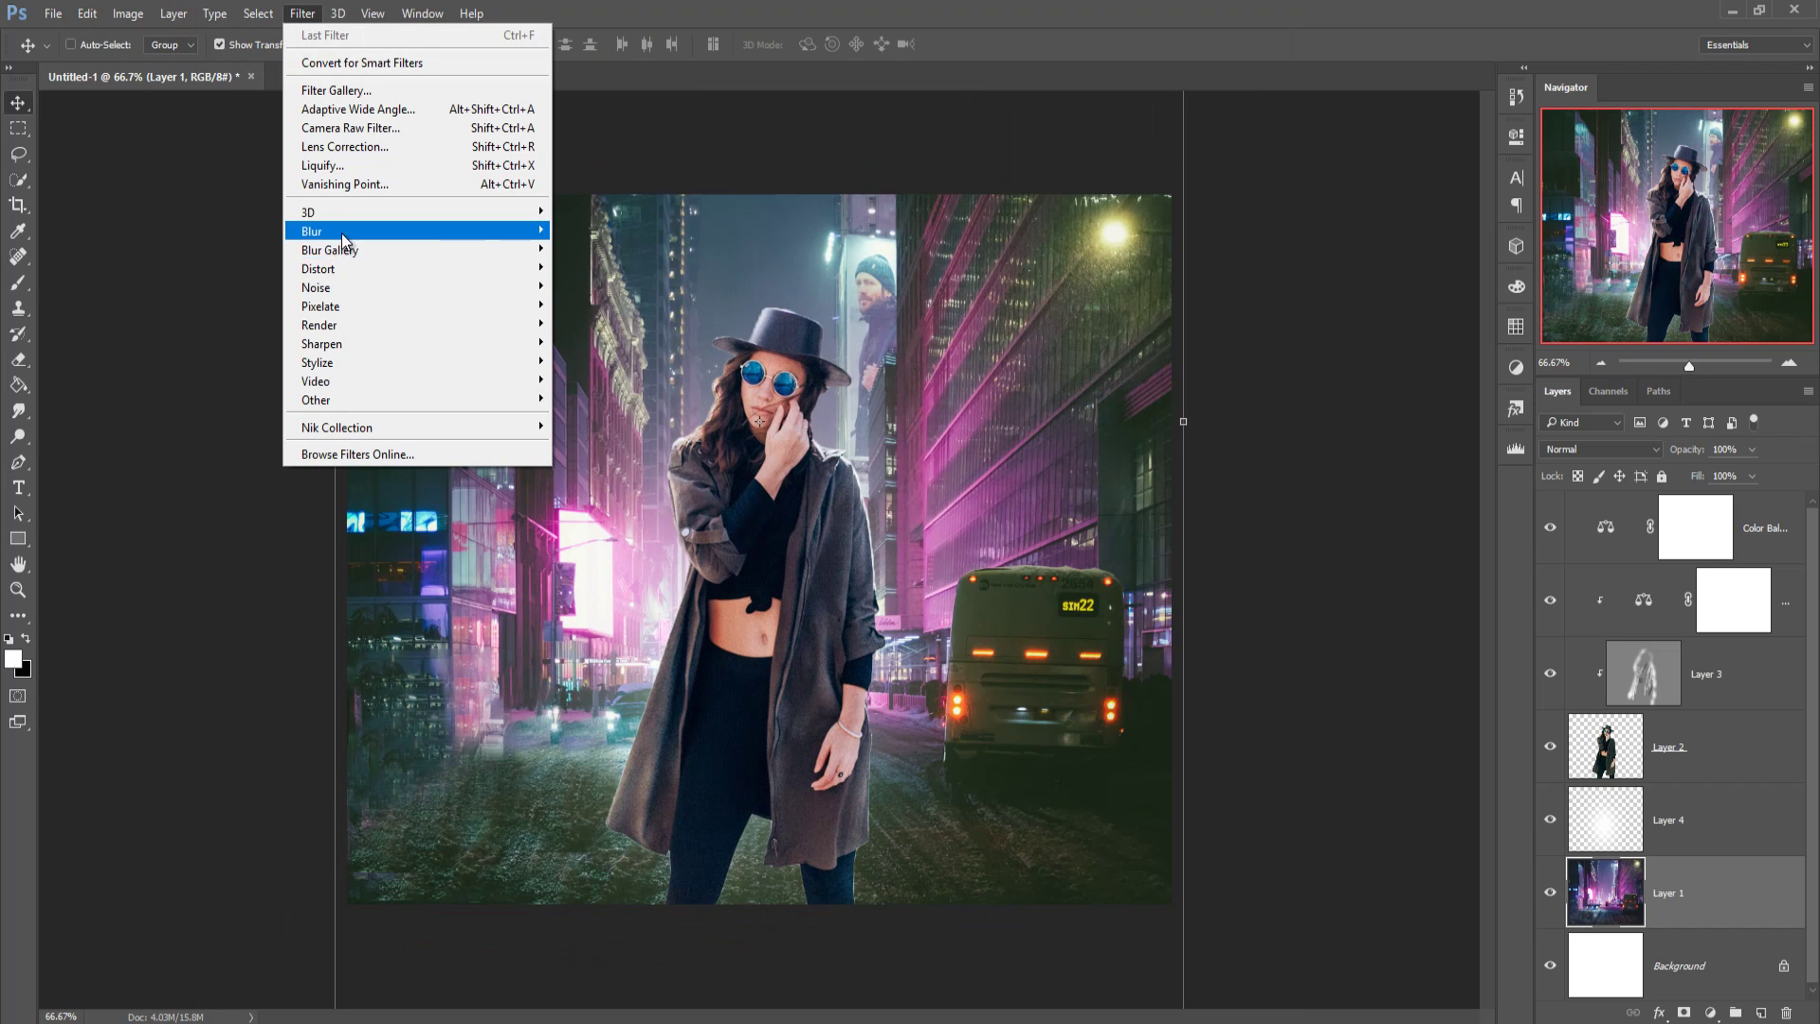
pyautogui.moveTo(384, 237)
pyautogui.click(590, 308)
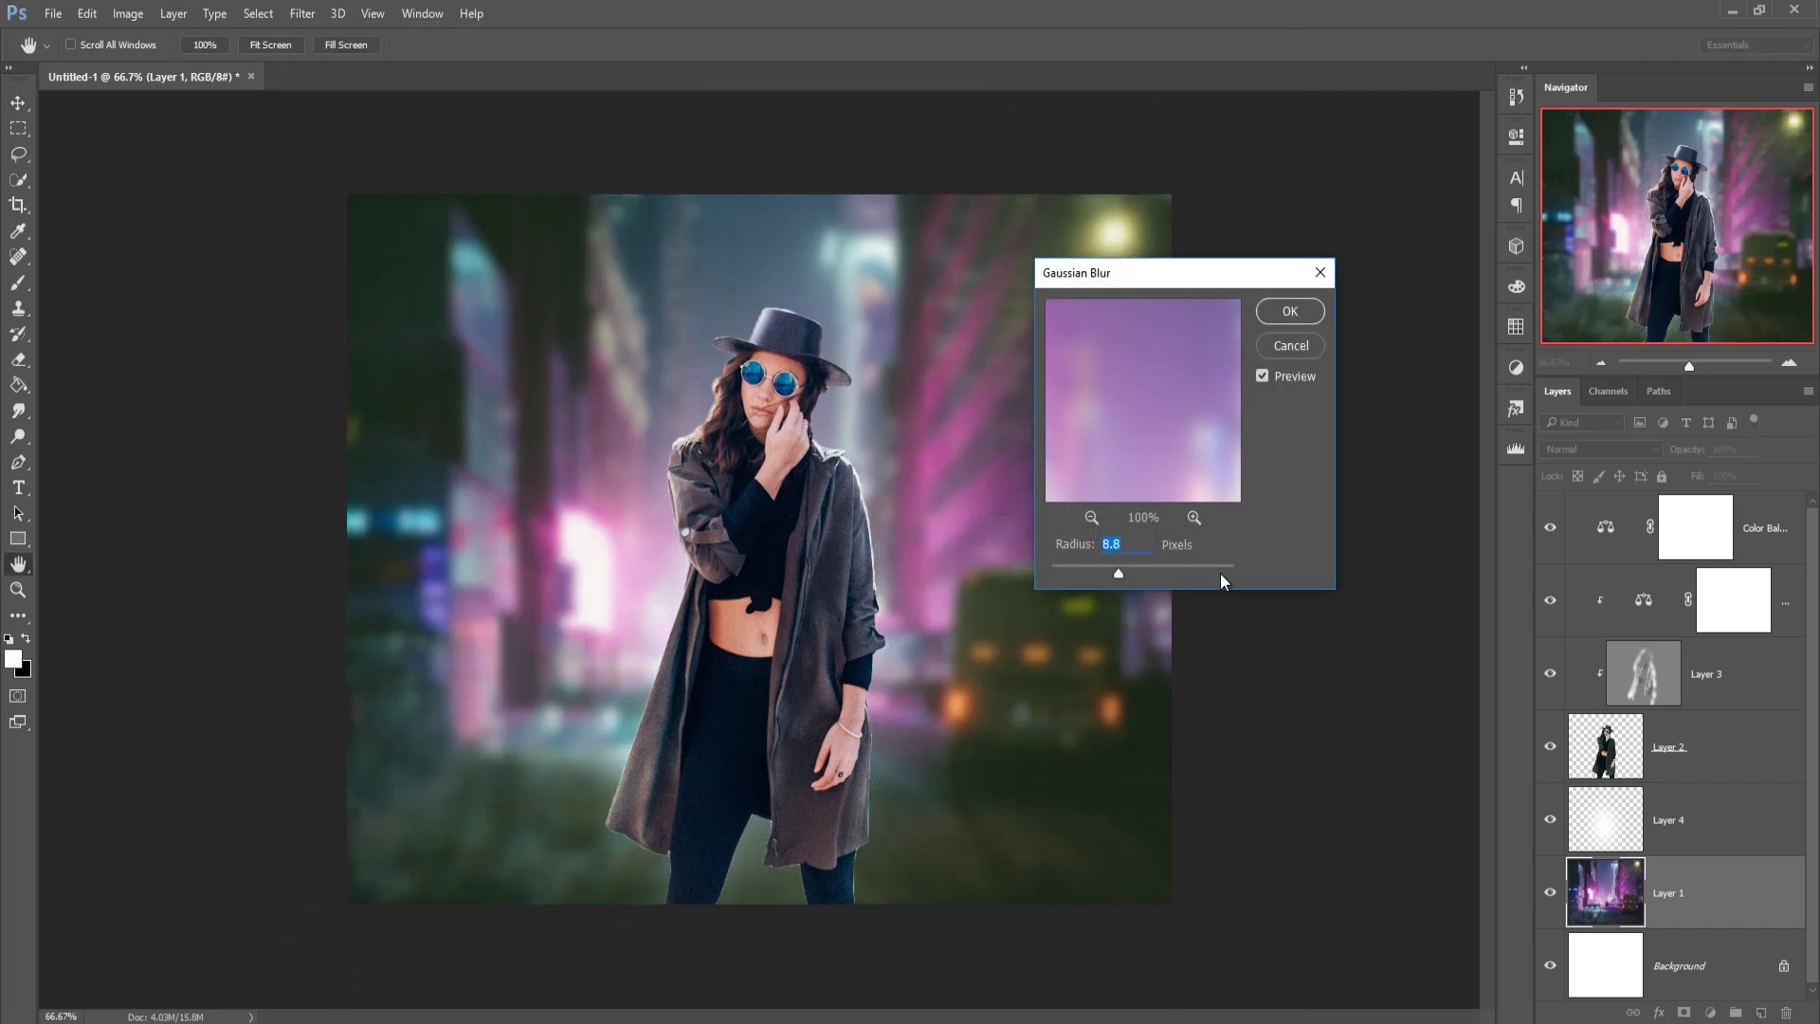
pyautogui.moveTo(1113, 575); pyautogui.dragTo(1099, 575)
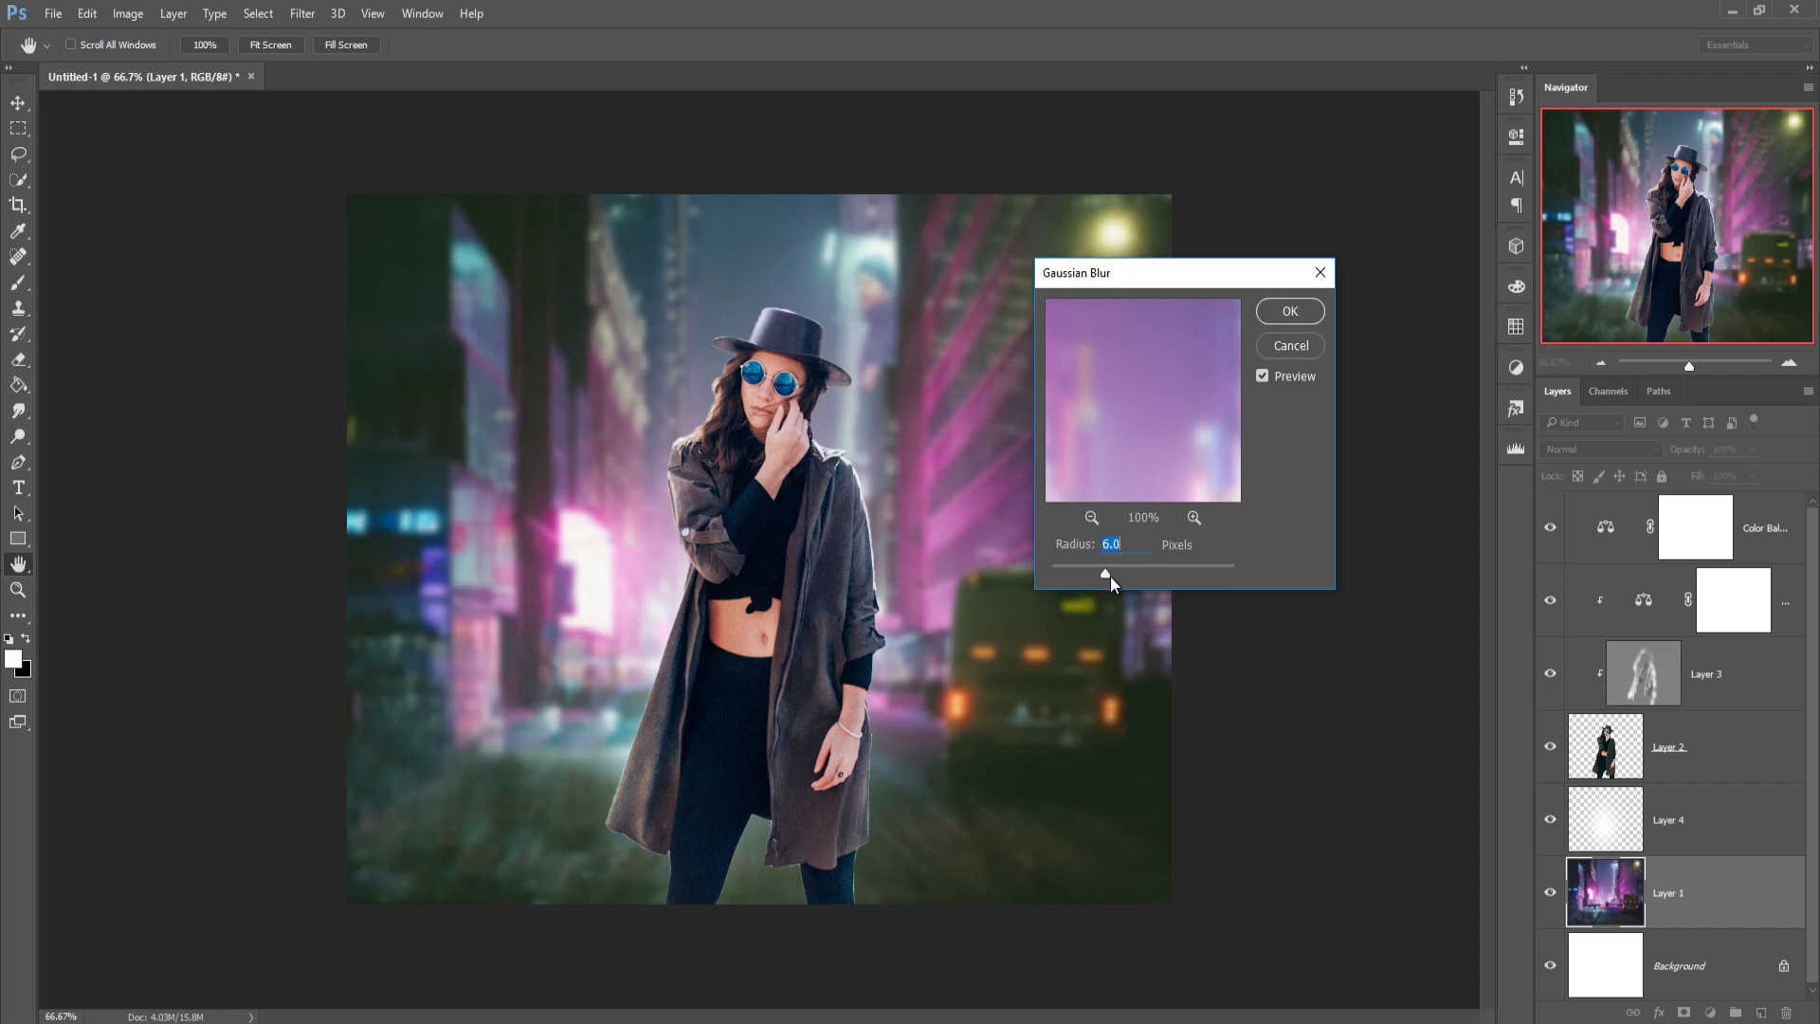
pyautogui.click(1290, 313)
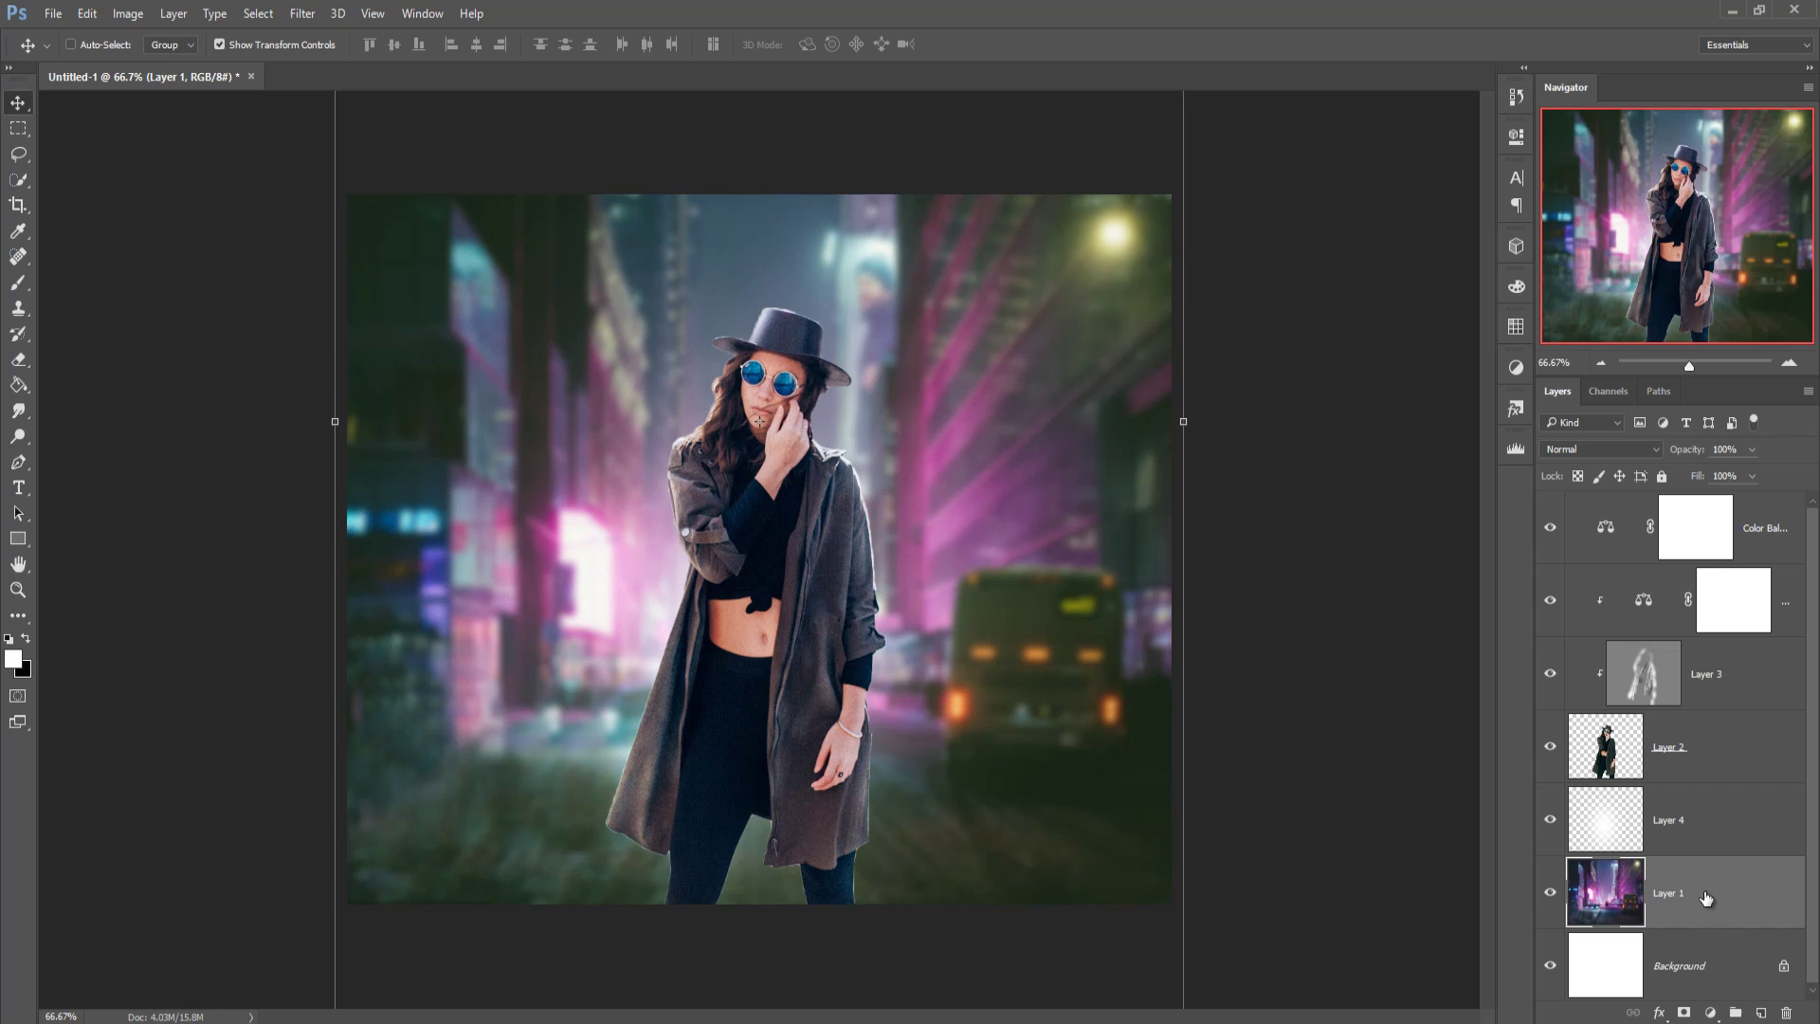
# Delete the extra Color Balance 2 adjustment layer
pyautogui.click(1750, 746)
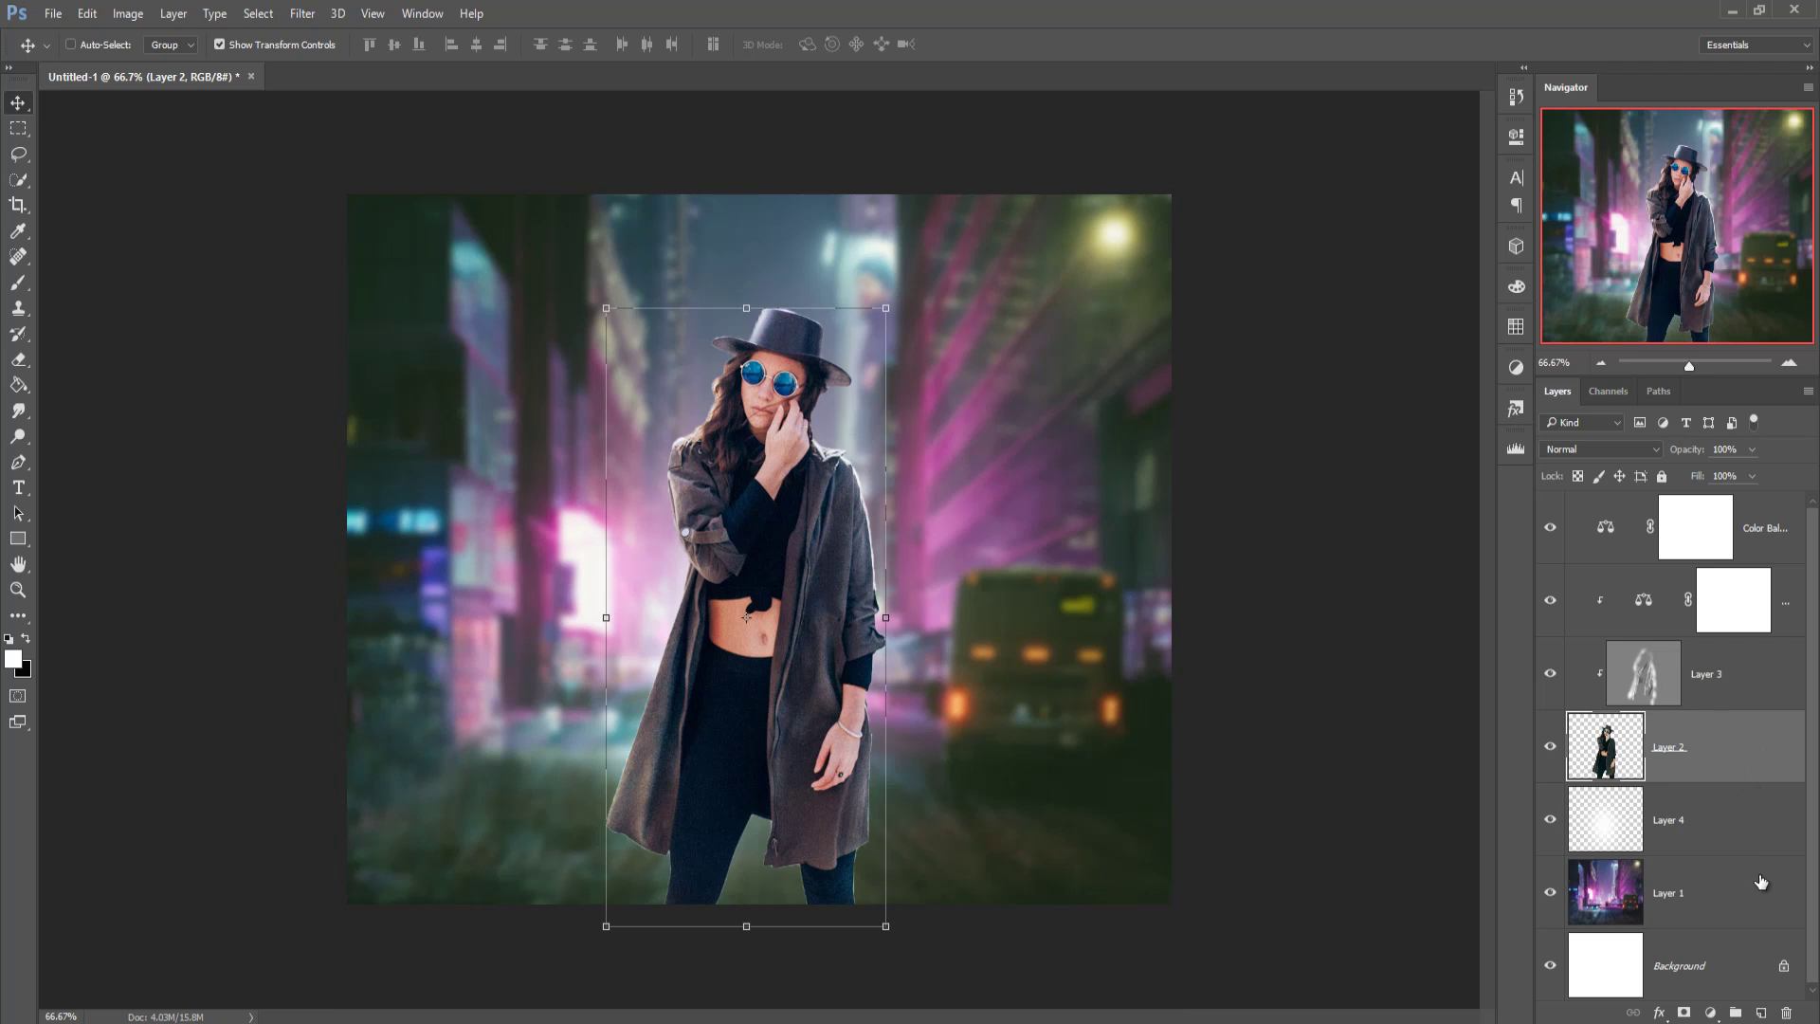
pyautogui.click(1773, 528)
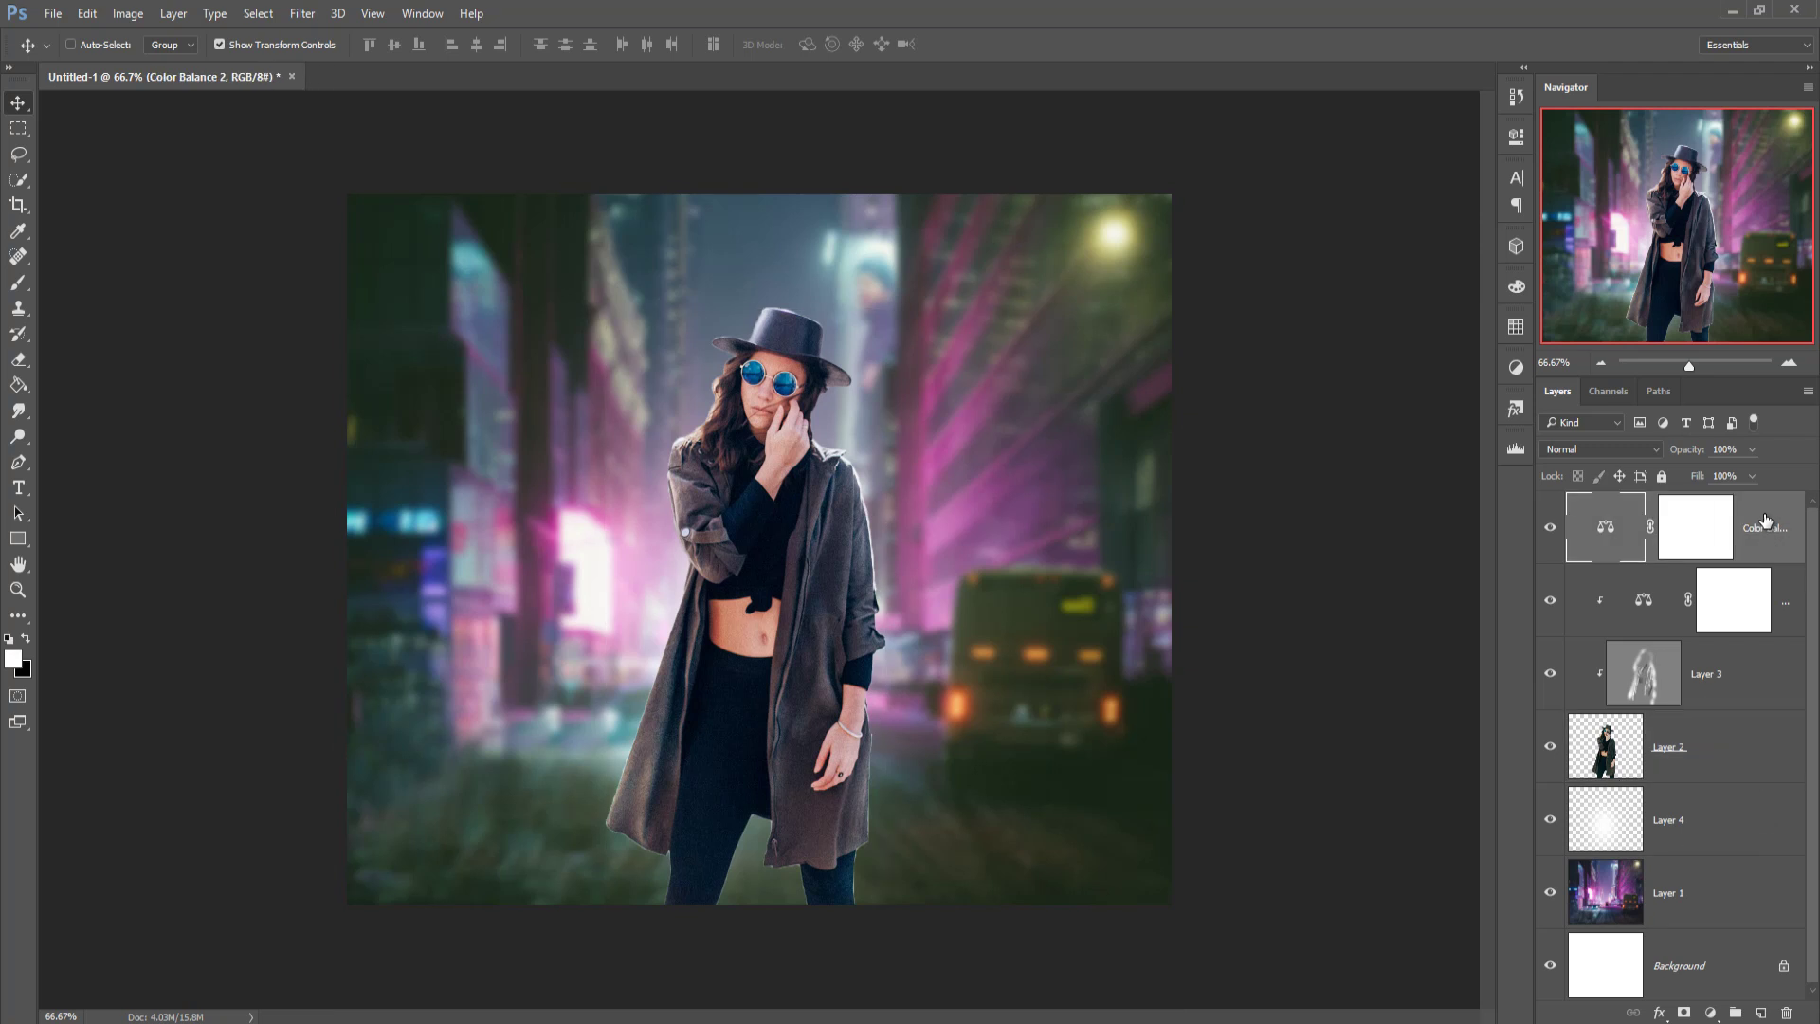
pyautogui.press('Delete')
pyautogui.press('x')
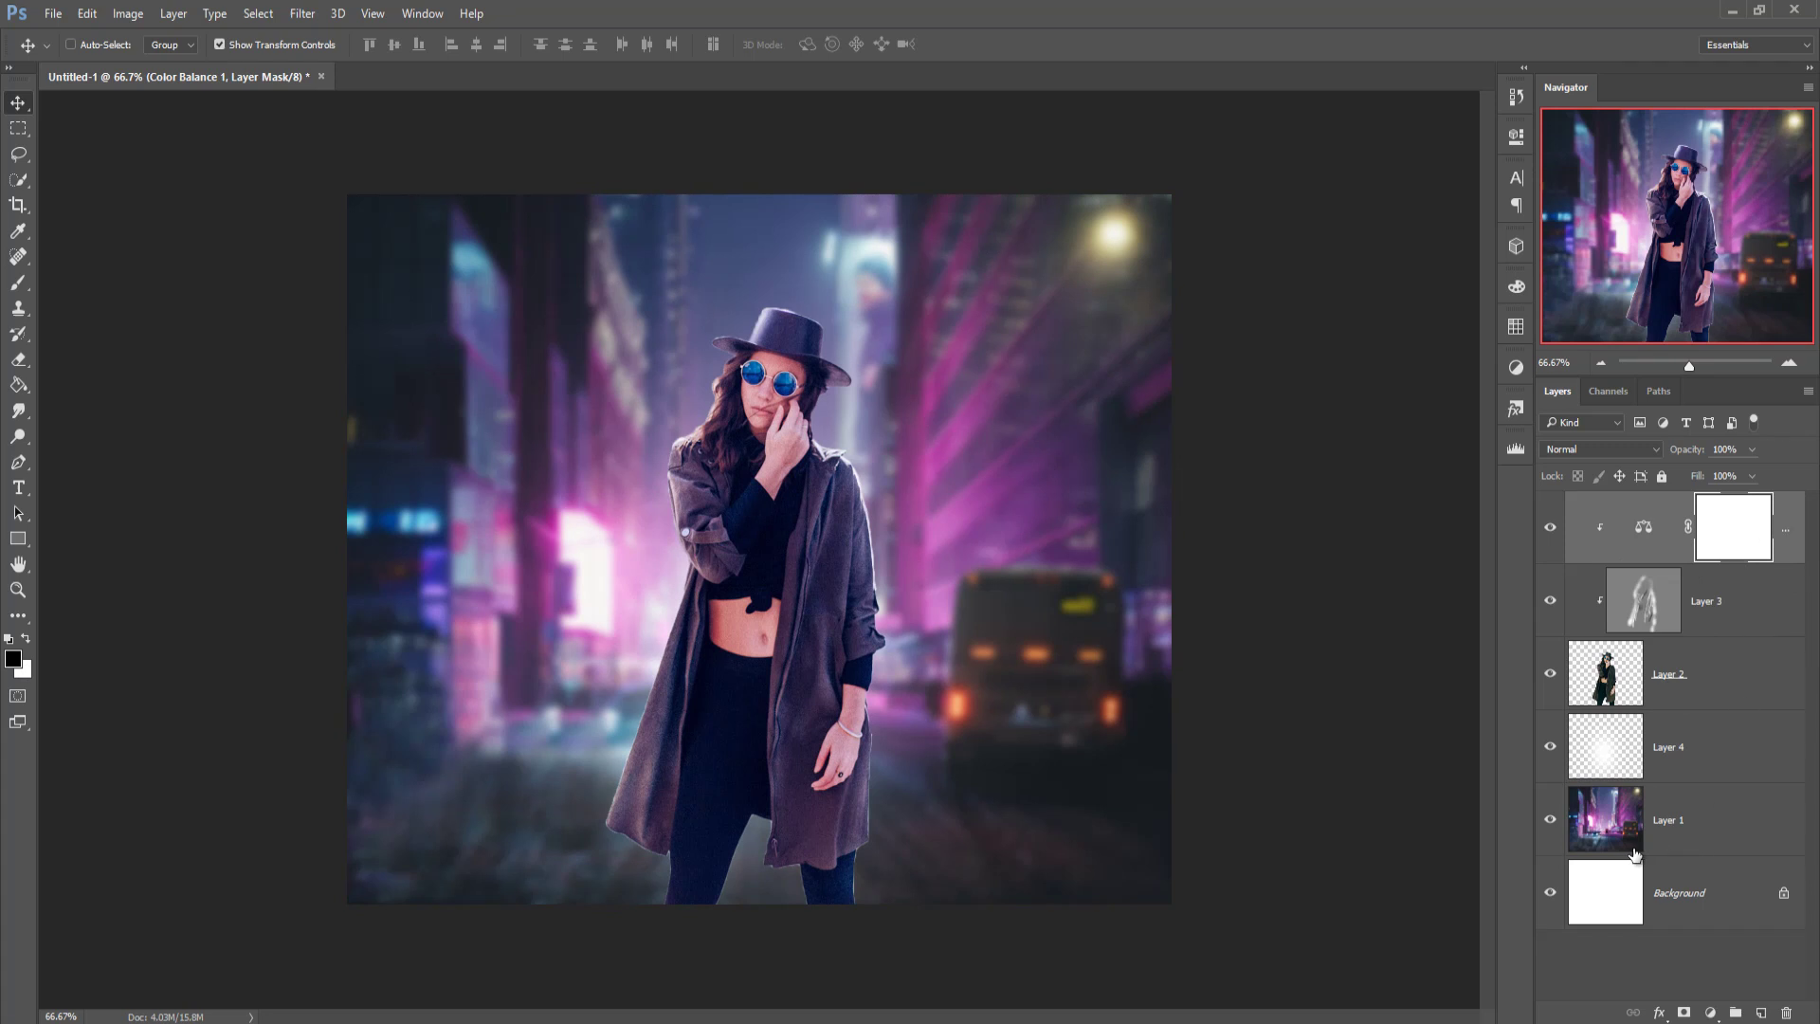
# Open Nik Collection's Color Efex Pro 4 on the woman's Layer 2
pyautogui.click(1619, 684)
pyautogui.click(302, 14)
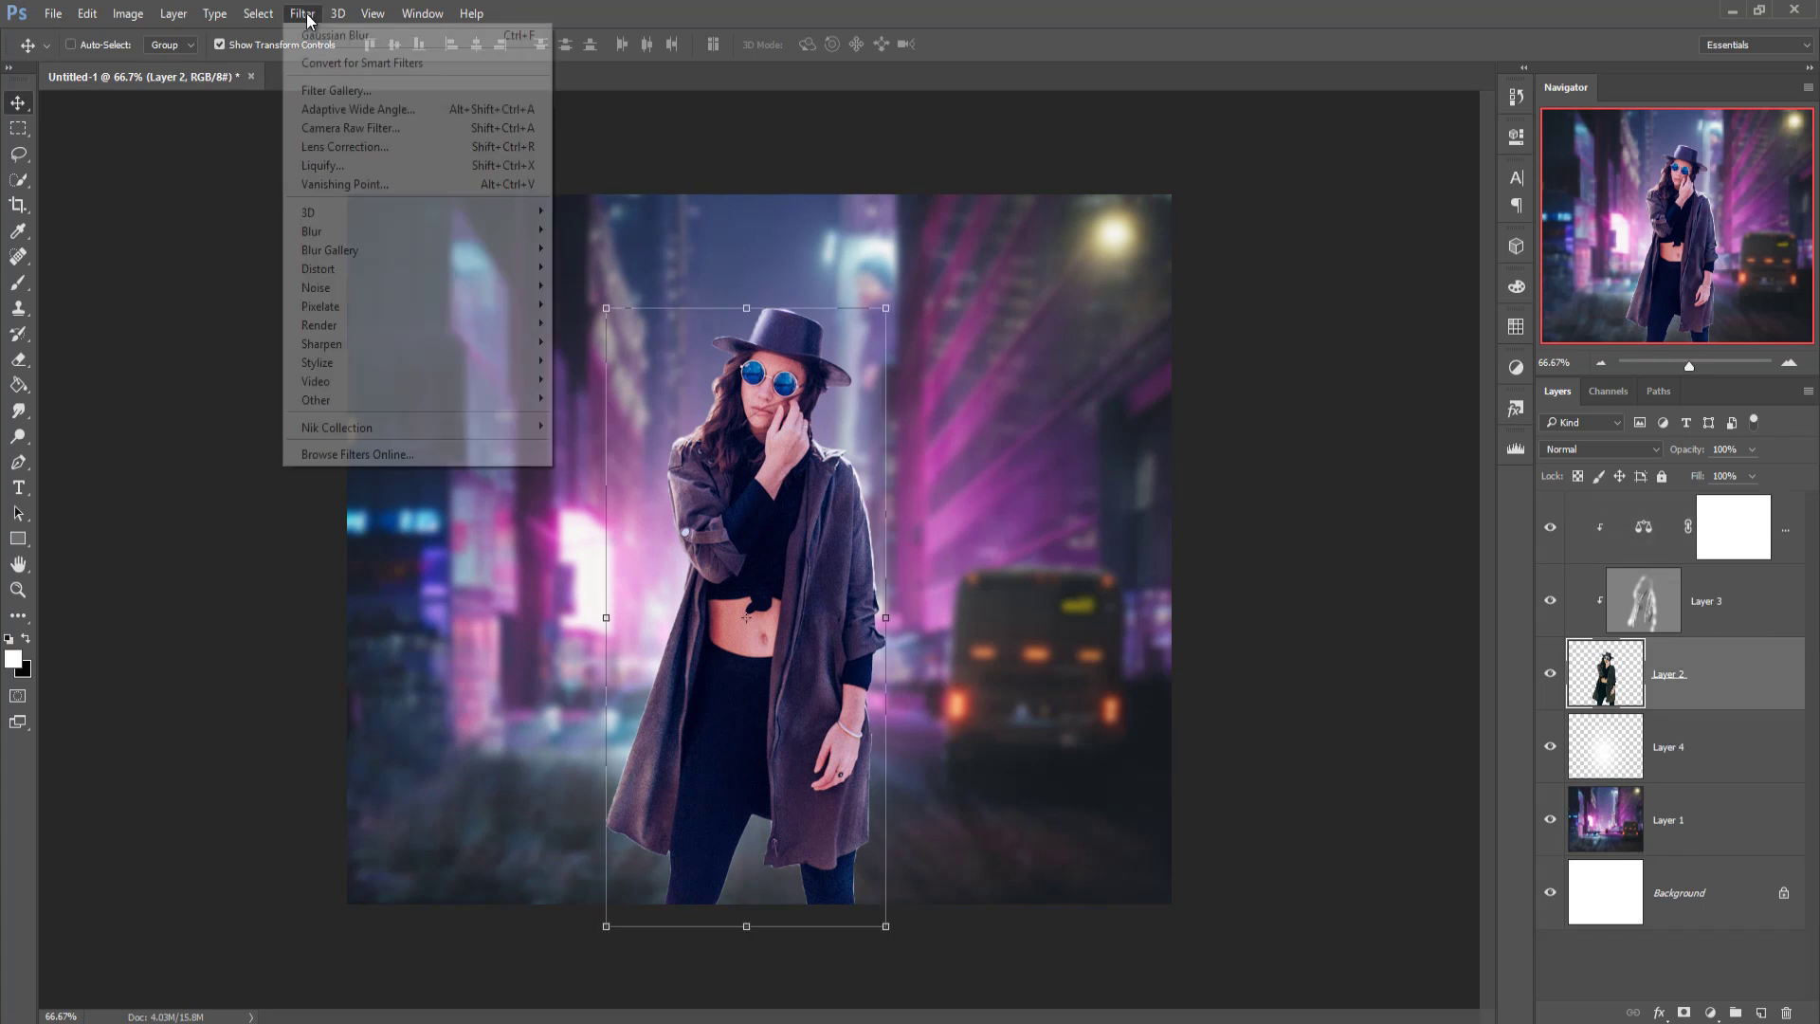
pyautogui.moveTo(358, 429)
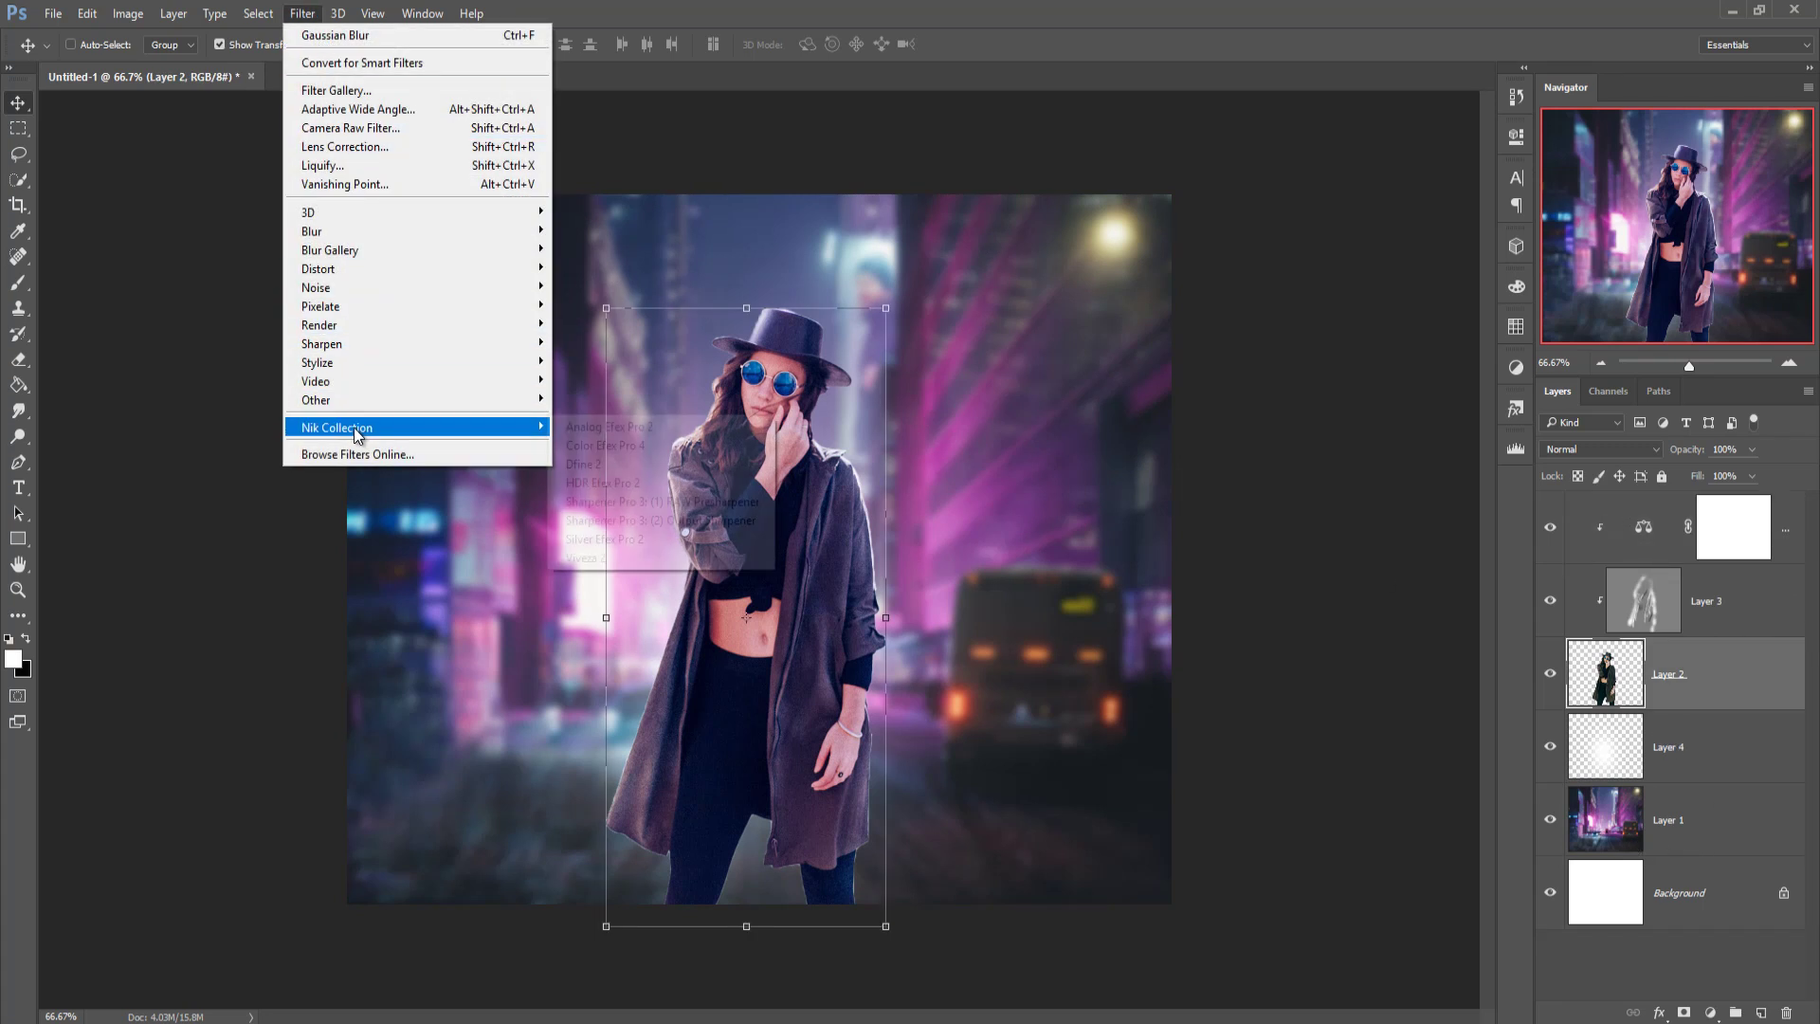
pyautogui.click(601, 431)
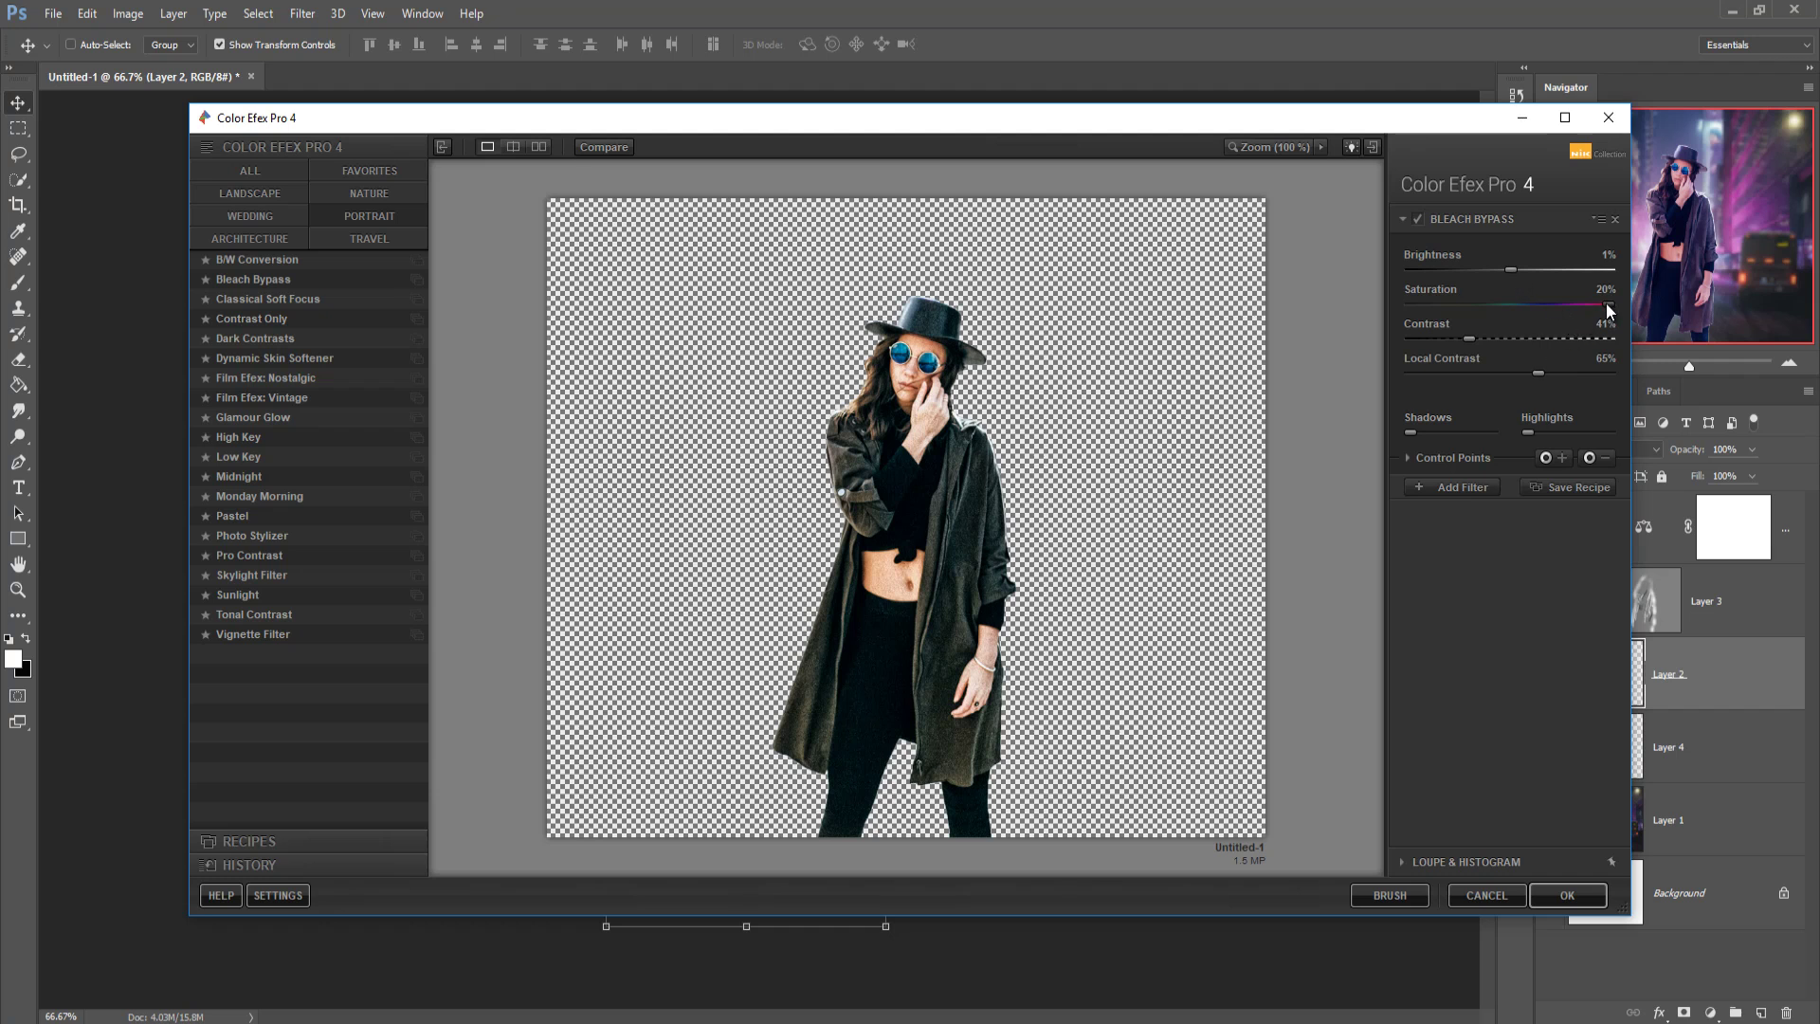
# Tune Bleach Bypass: saturation -14%, contrast 28%, local contrast 59%, highlights raised
pyautogui.moveTo(1541, 305)
pyautogui.mouseDown()
pyautogui.moveTo(1509, 305)
pyautogui.moveTo(1524, 304)
pyautogui.mouseUp()
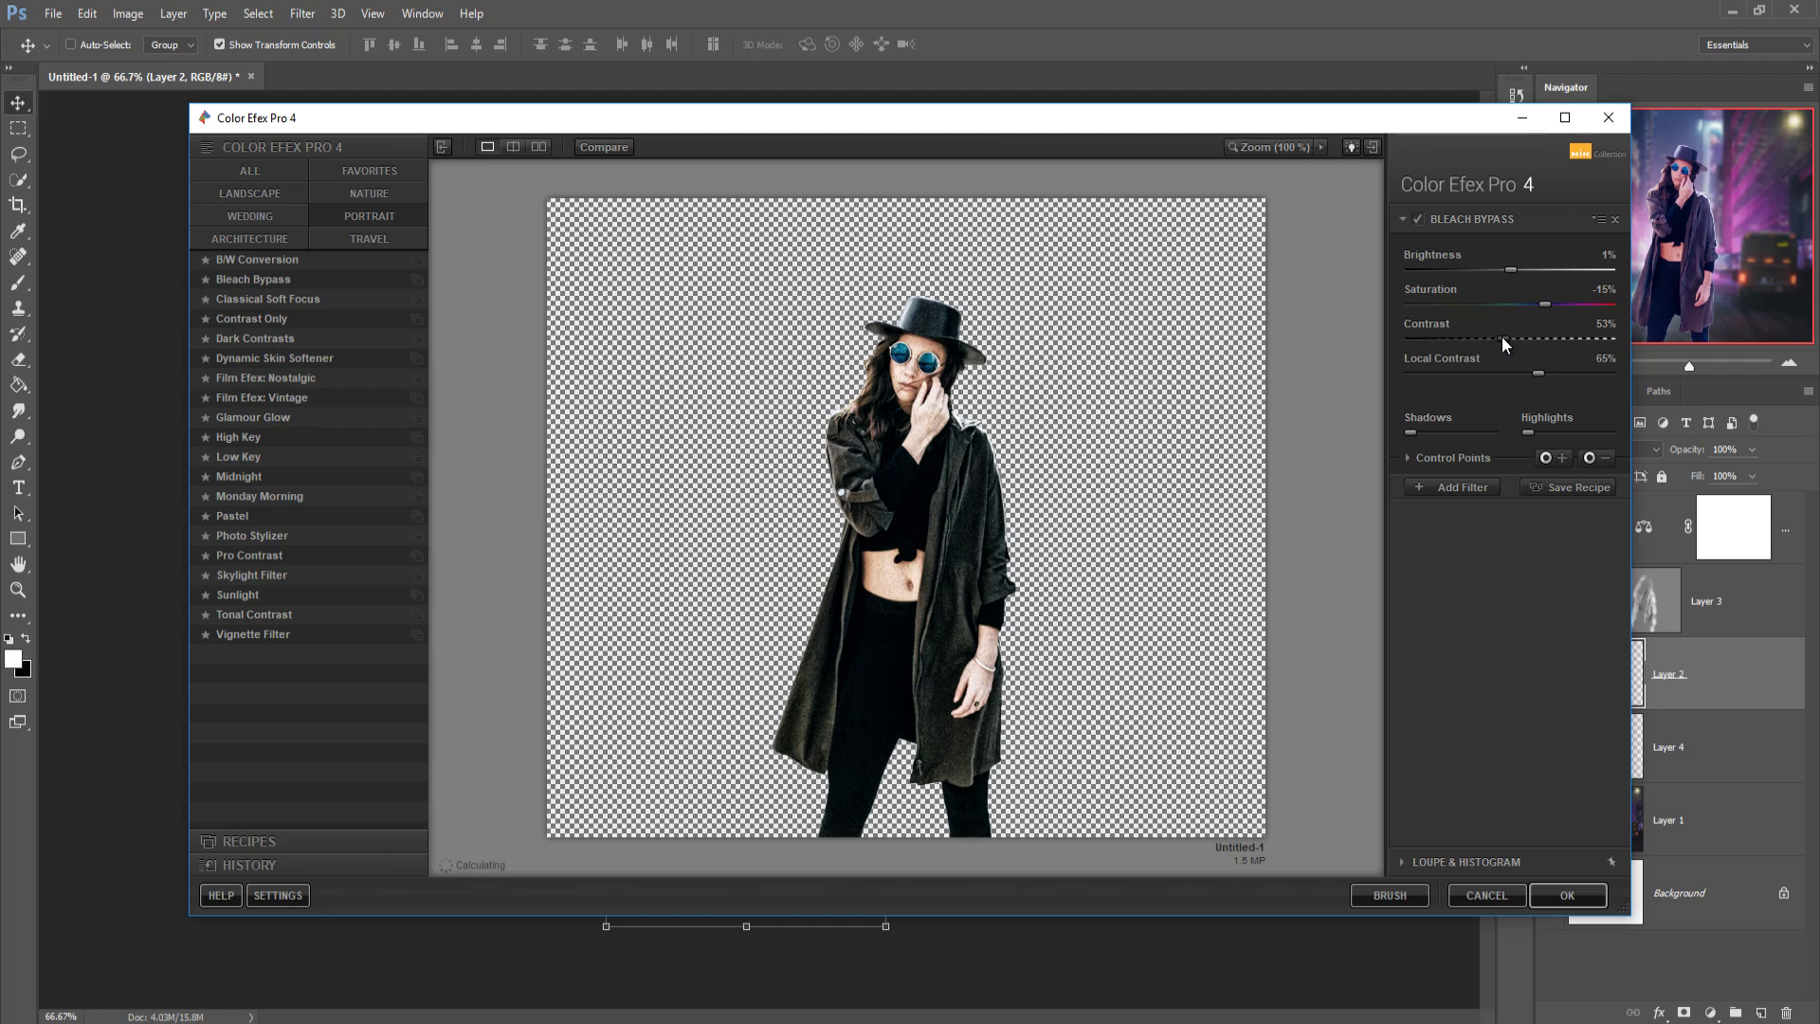
pyautogui.moveTo(1502, 339); pyautogui.dragTo(1431, 337)
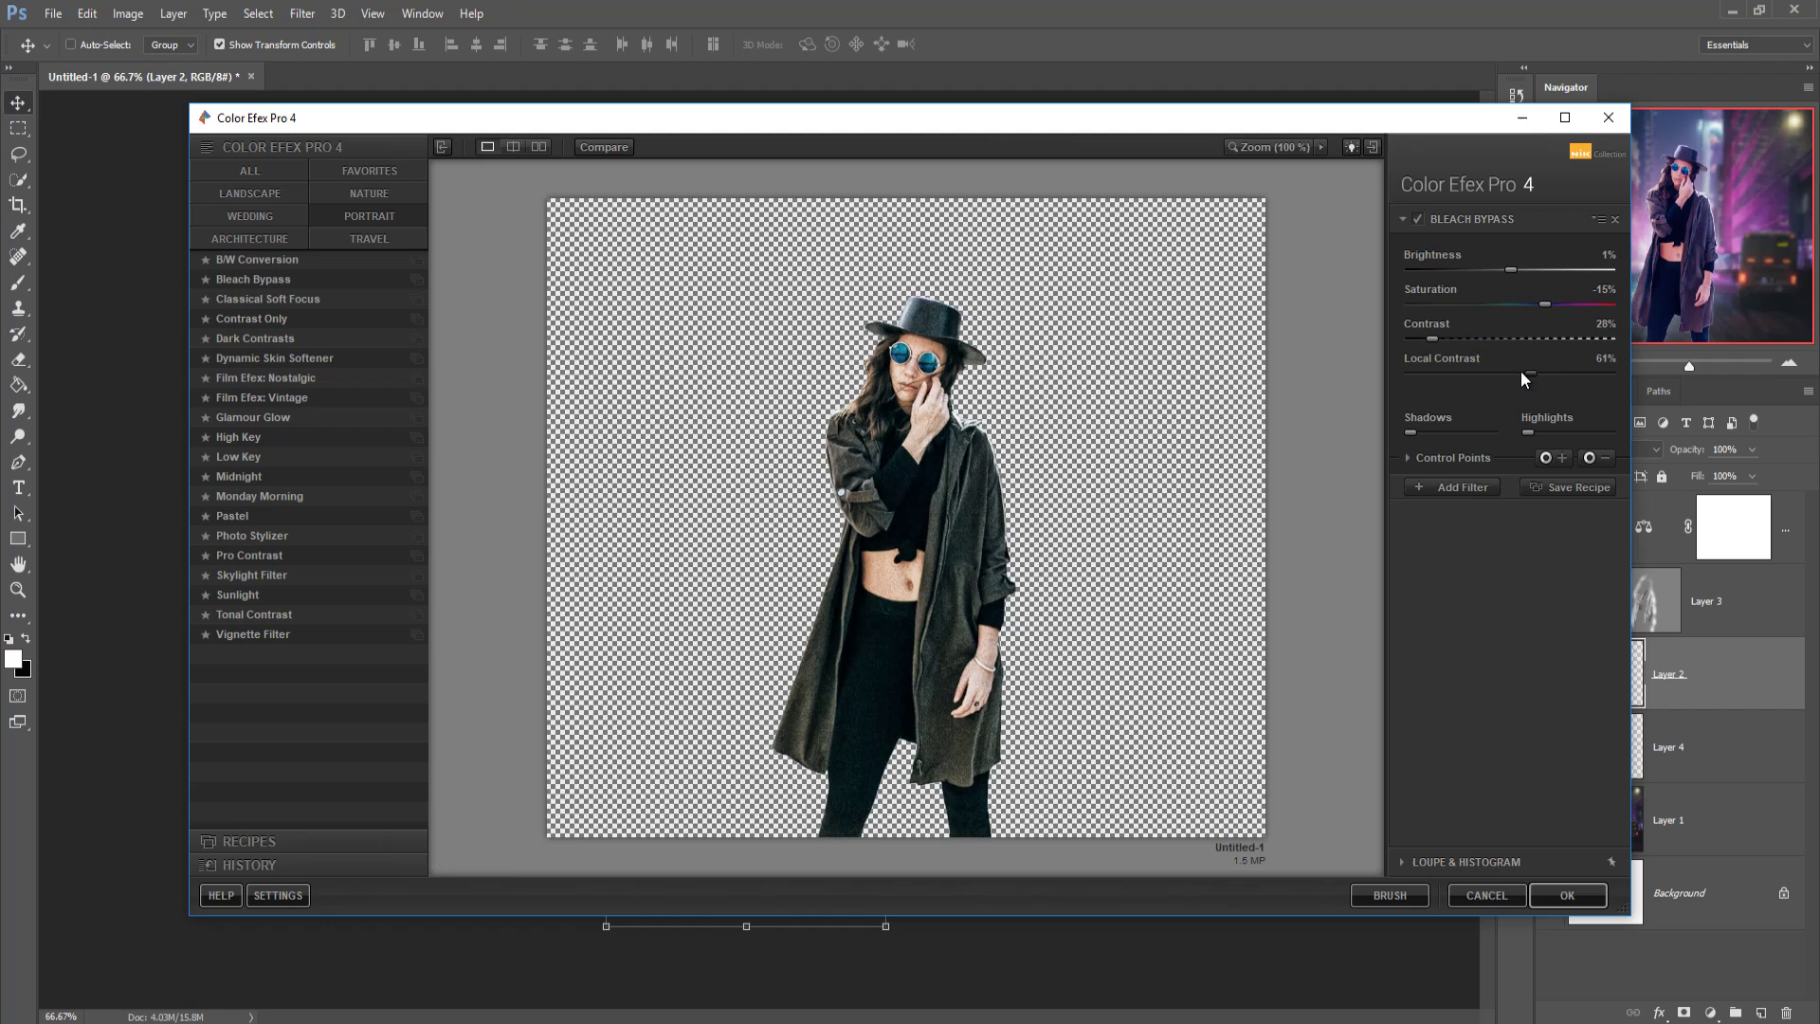
pyautogui.moveTo(1494, 374); pyautogui.dragTo(1527, 375)
pyautogui.moveTo(1571, 431)
pyautogui.mouseDown()
pyautogui.moveTo(1641, 434)
pyautogui.moveTo(1547, 434)
pyautogui.mouseUp()
# Apply the Bleach Bypass look and clip Layer 3 and Color Balance 1 to the woman's layer
pyautogui.click(1562, 897)
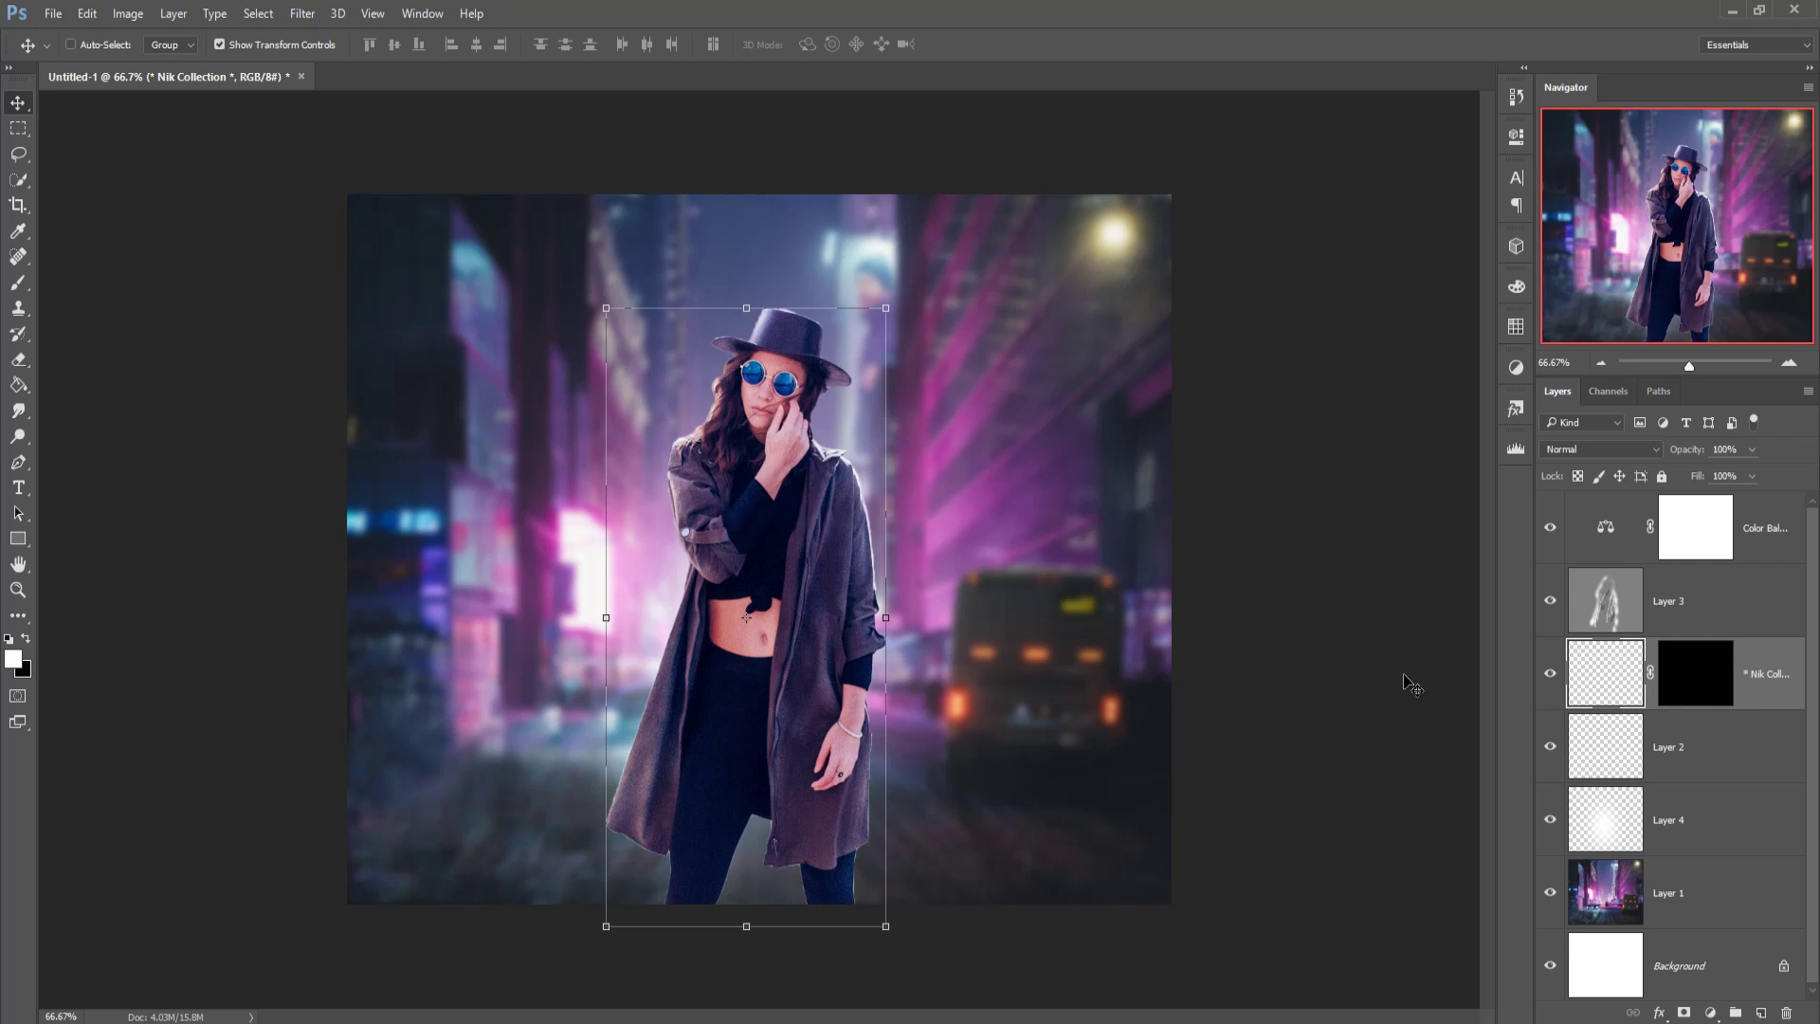
pyautogui.rightClick(1697, 607)
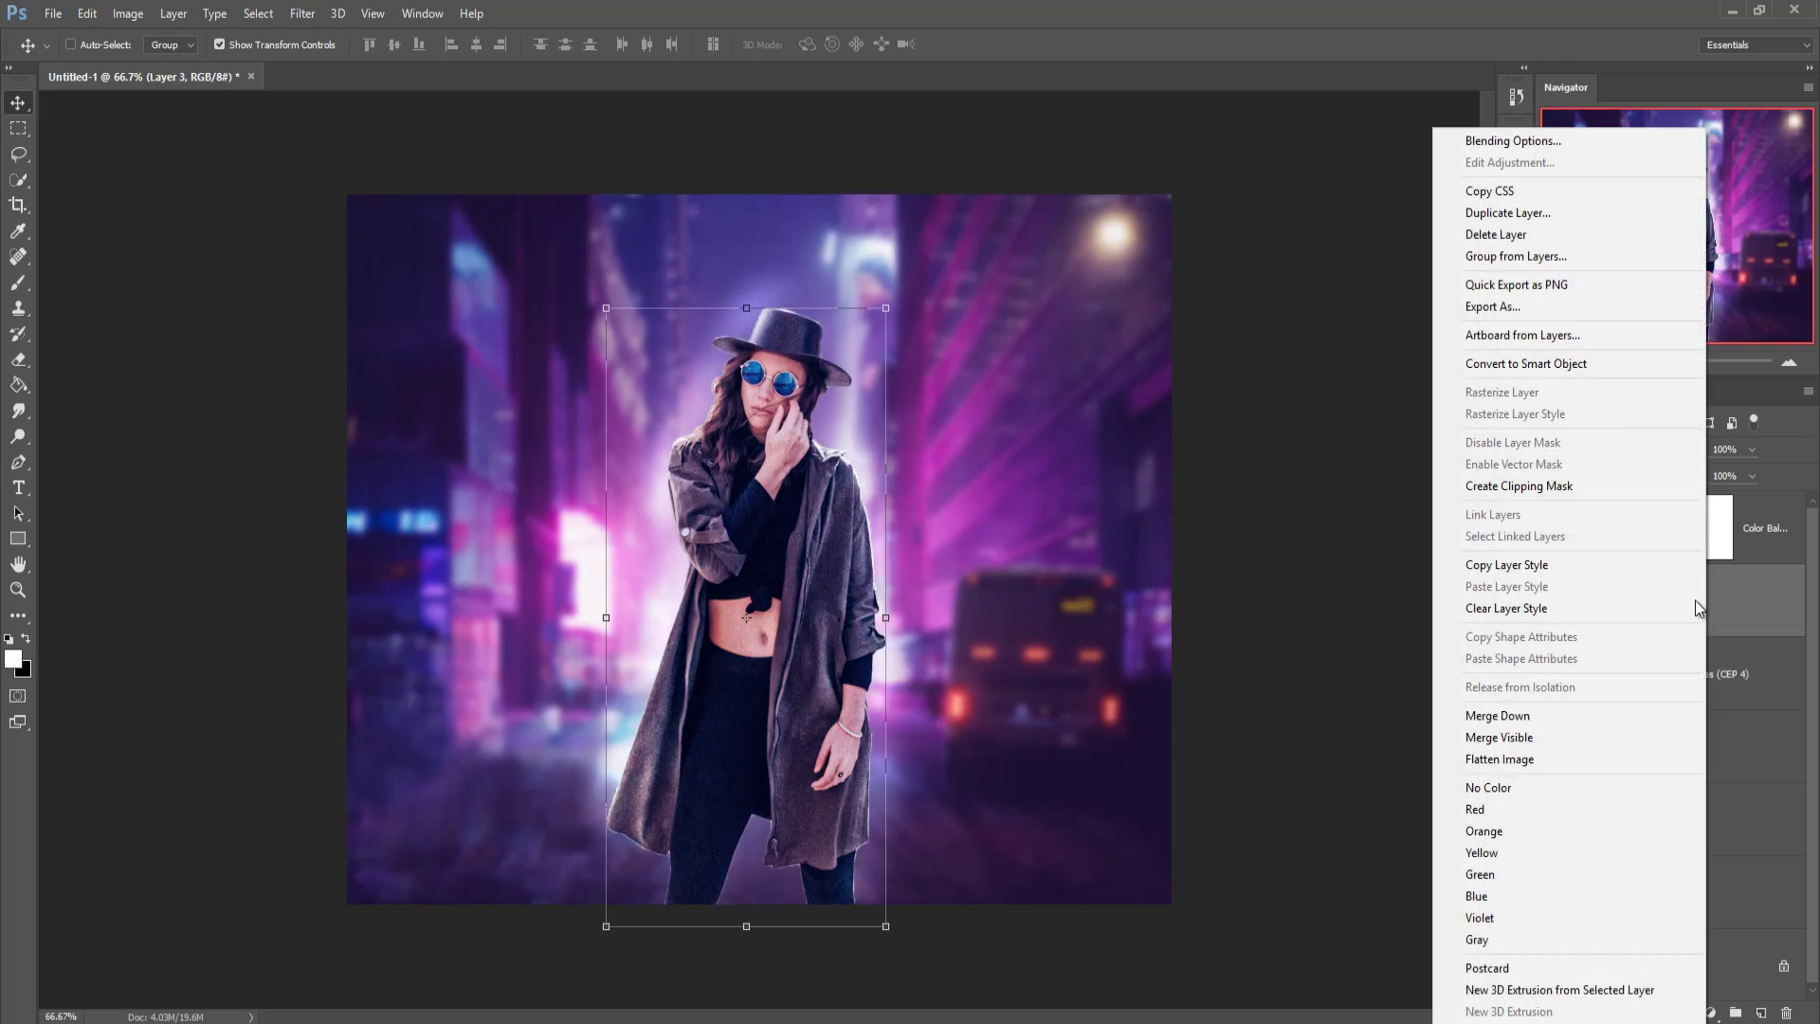
pyautogui.click(1536, 485)
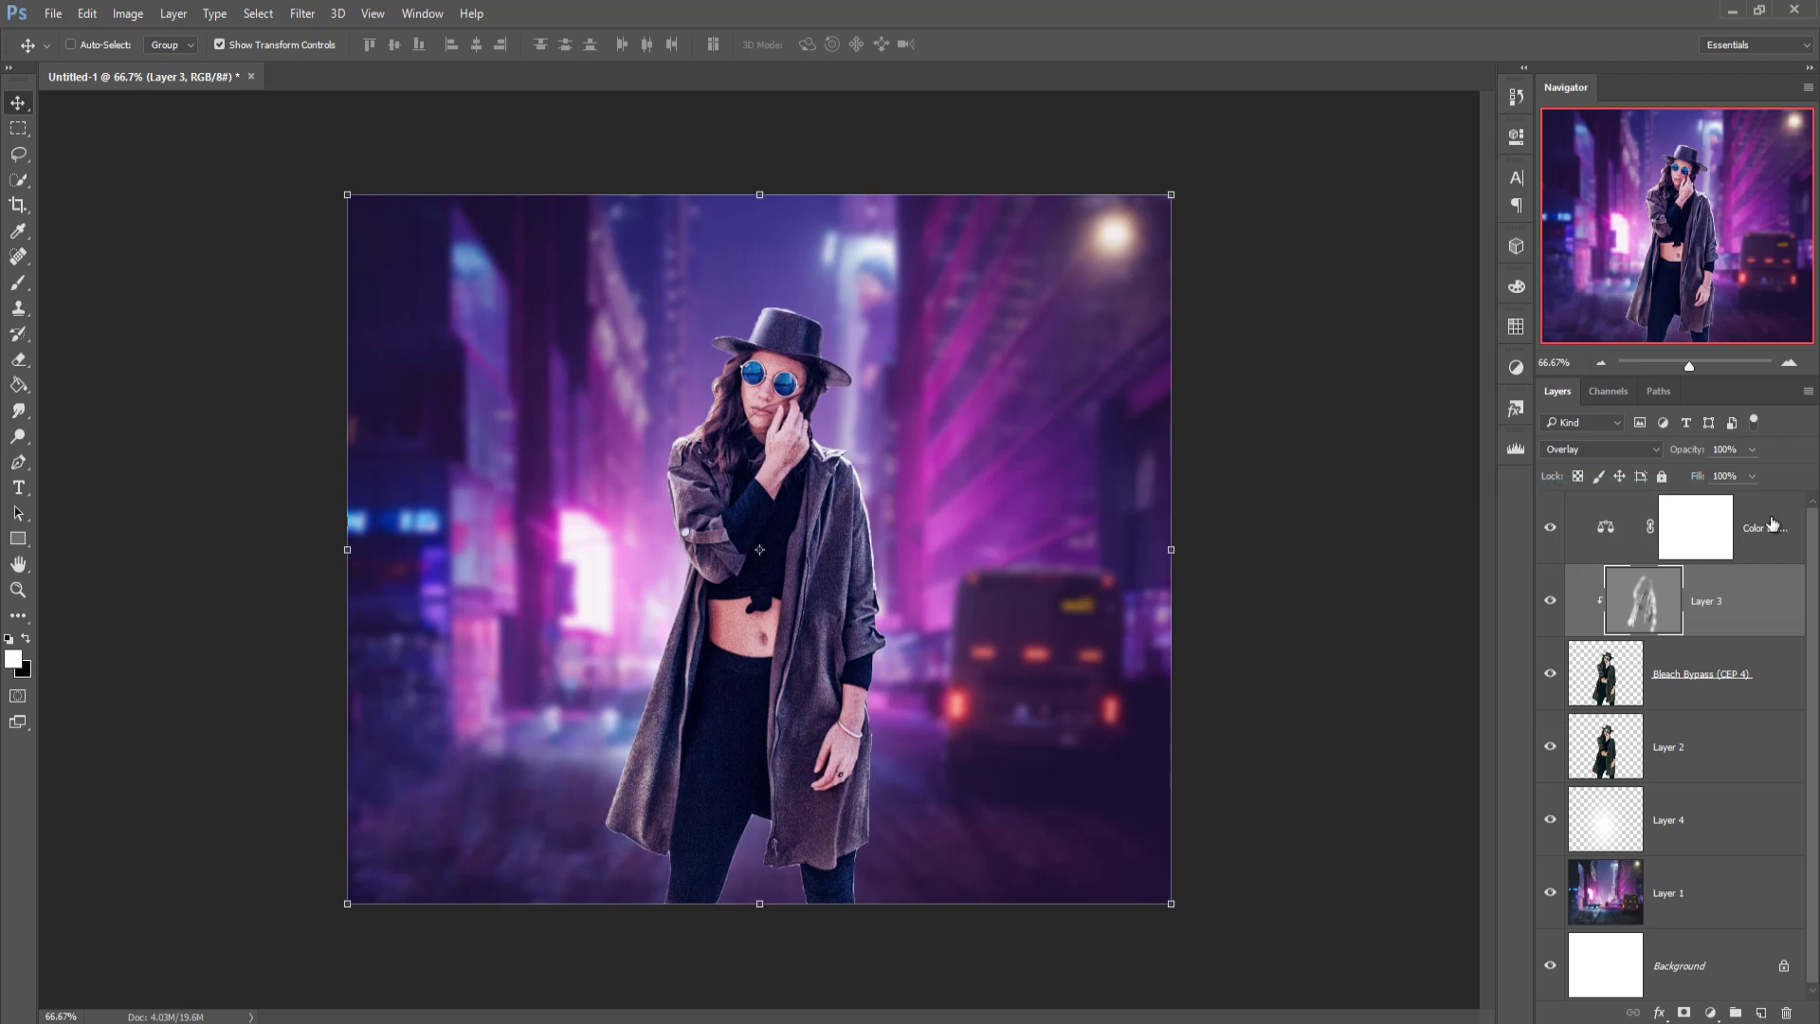
pyautogui.rightClick(1772, 523)
pyautogui.click(1608, 486)
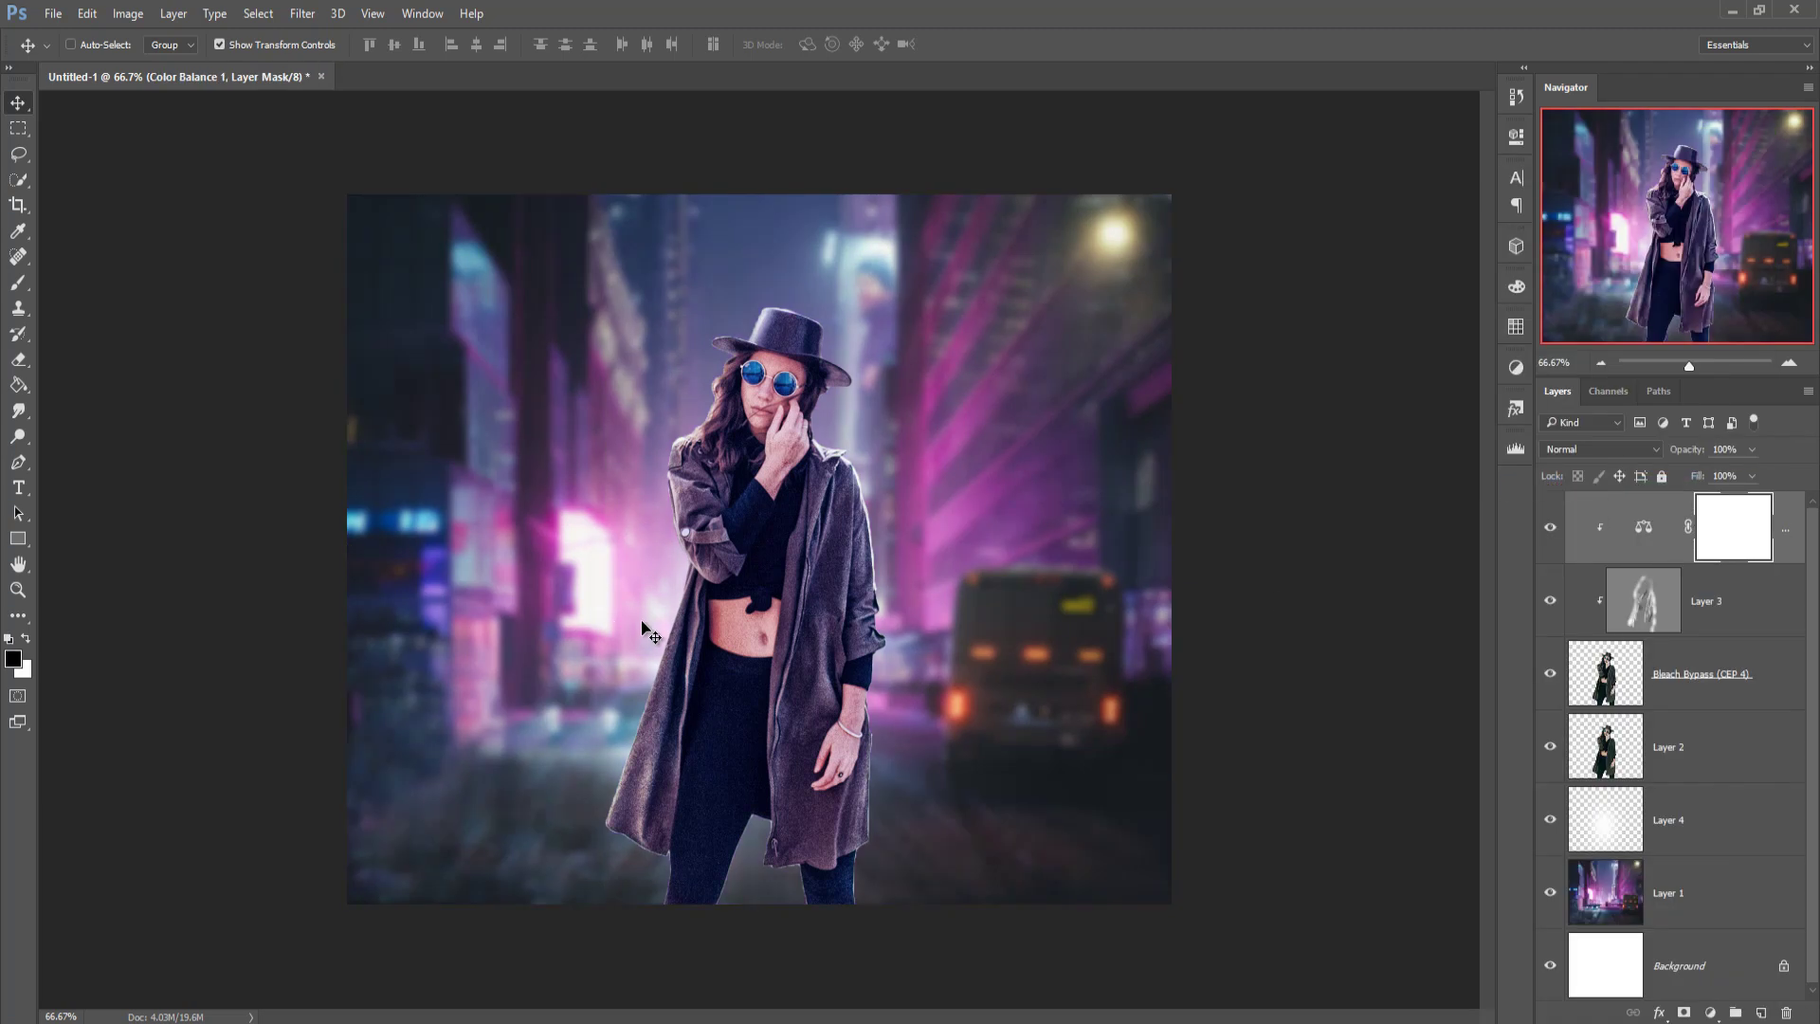
# Toggle the clipped Color Balance adjustment off and on to compare its effect
pyautogui.click(1552, 531)
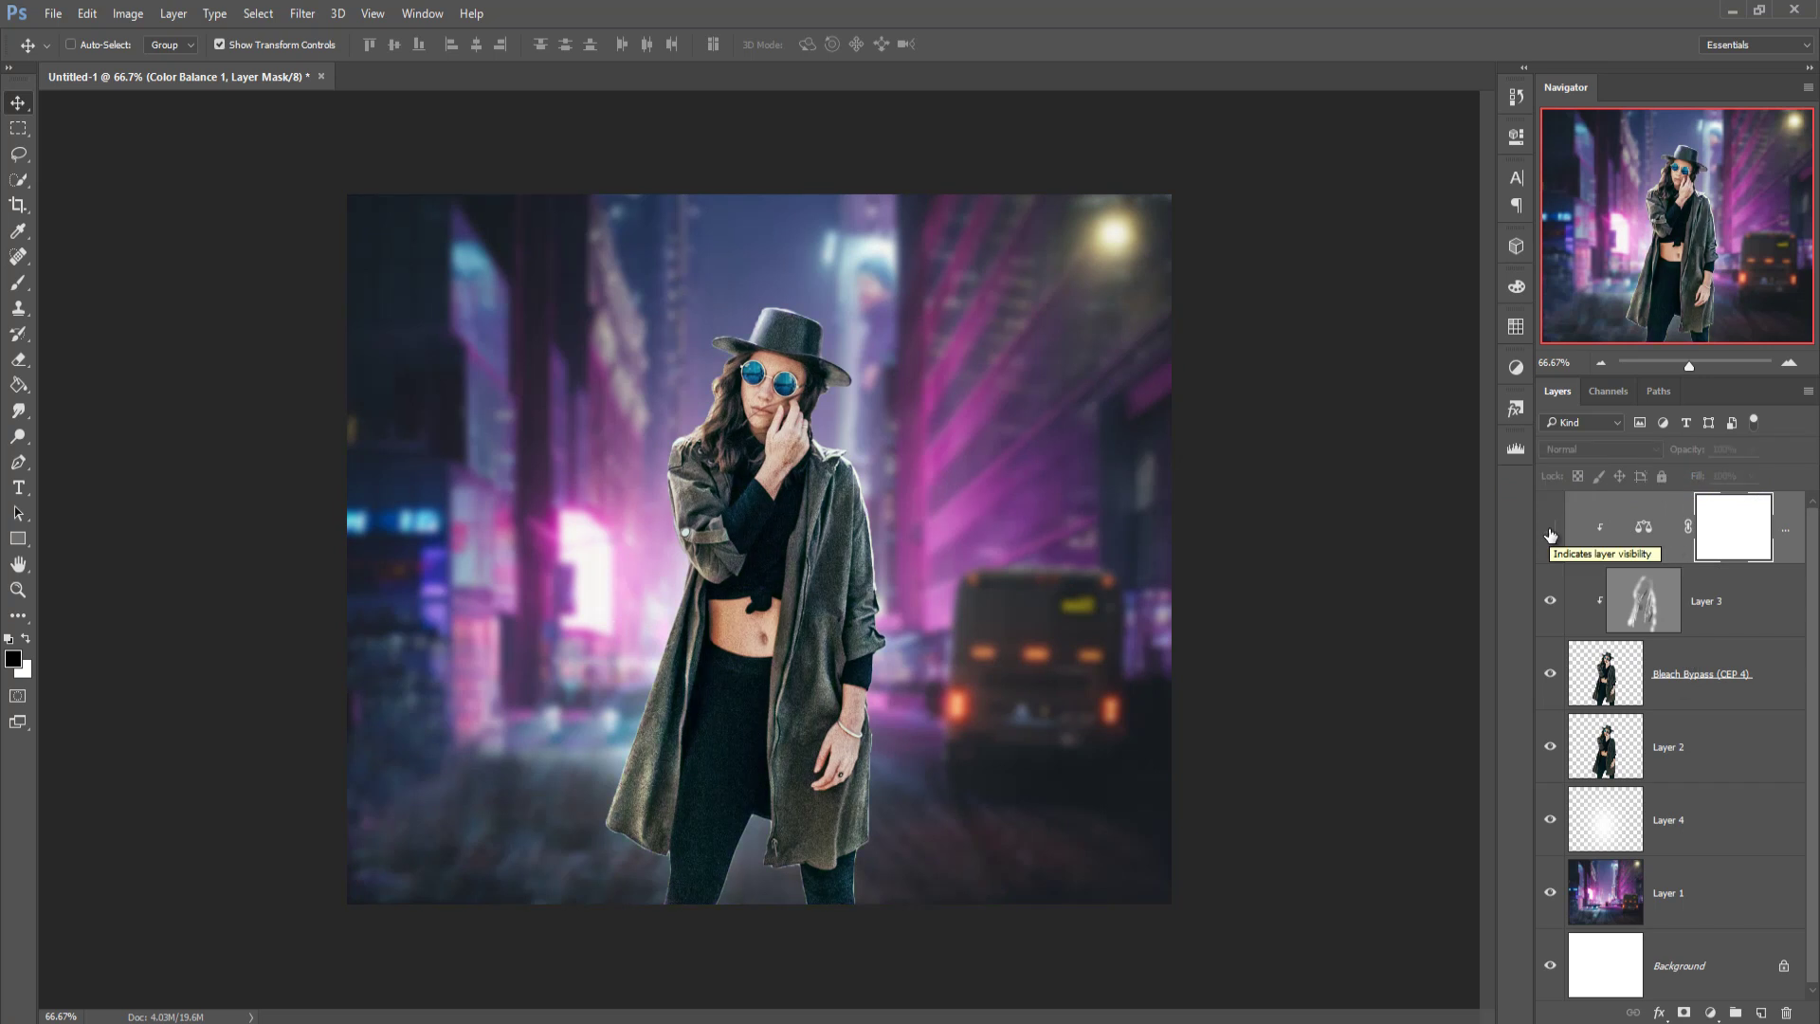
pyautogui.click(1551, 531)
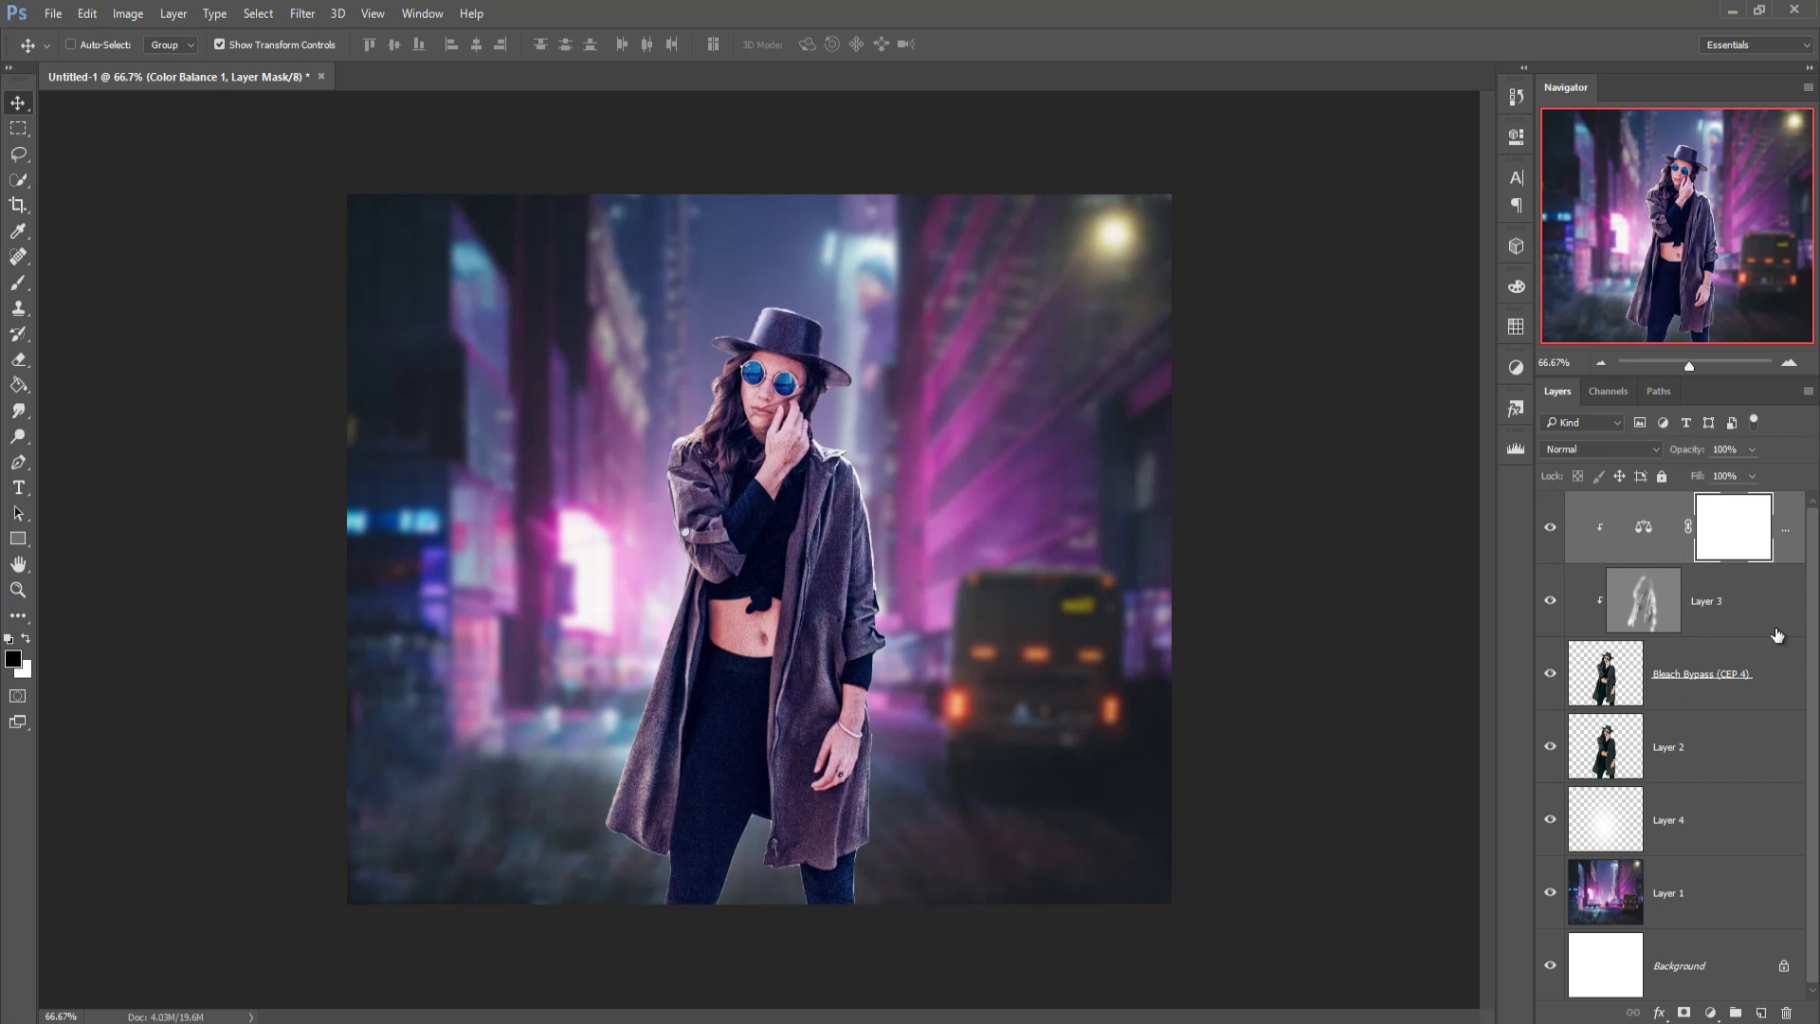
pyautogui.hotkey('ctrl', '2')
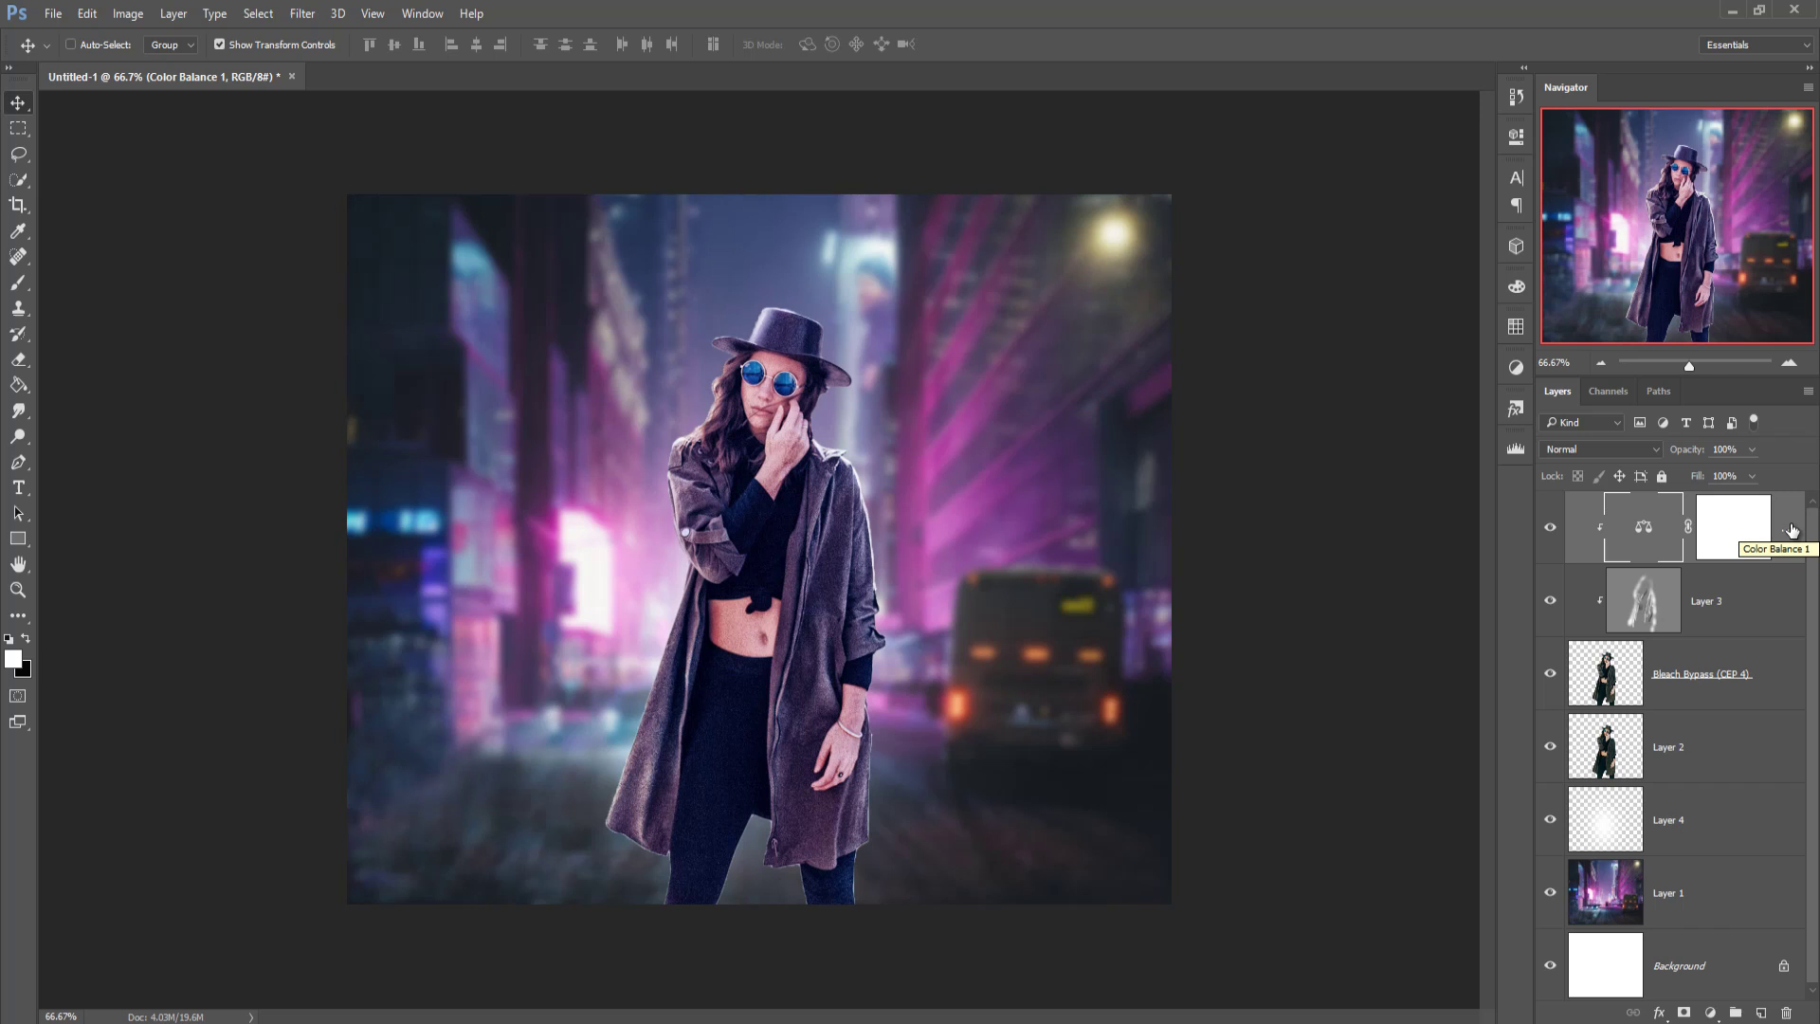
pyautogui.press('ctrl')
# Stamp all visible layers into Layer 5 and duplicate it as Layer 5 copy
pyautogui.hotkey('ctrl', 'shift', 'alt', 'e')
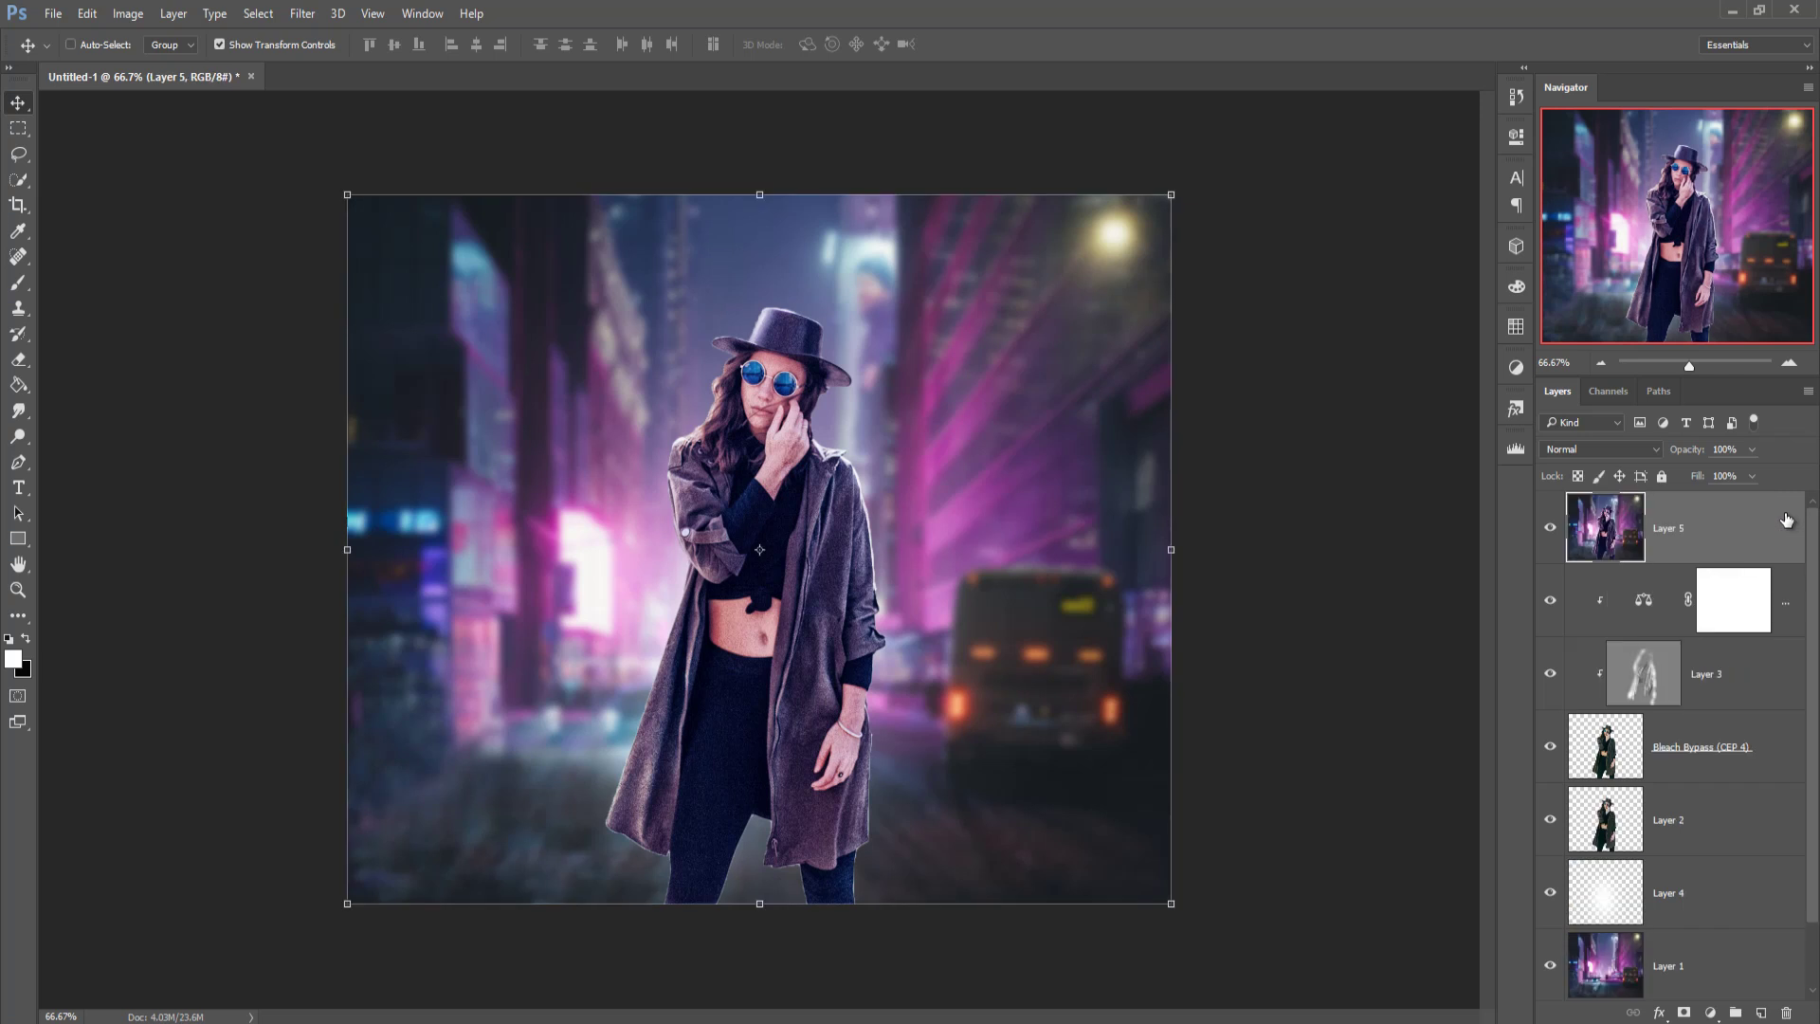
pyautogui.rightClick(1756, 539)
pyautogui.click(1583, 213)
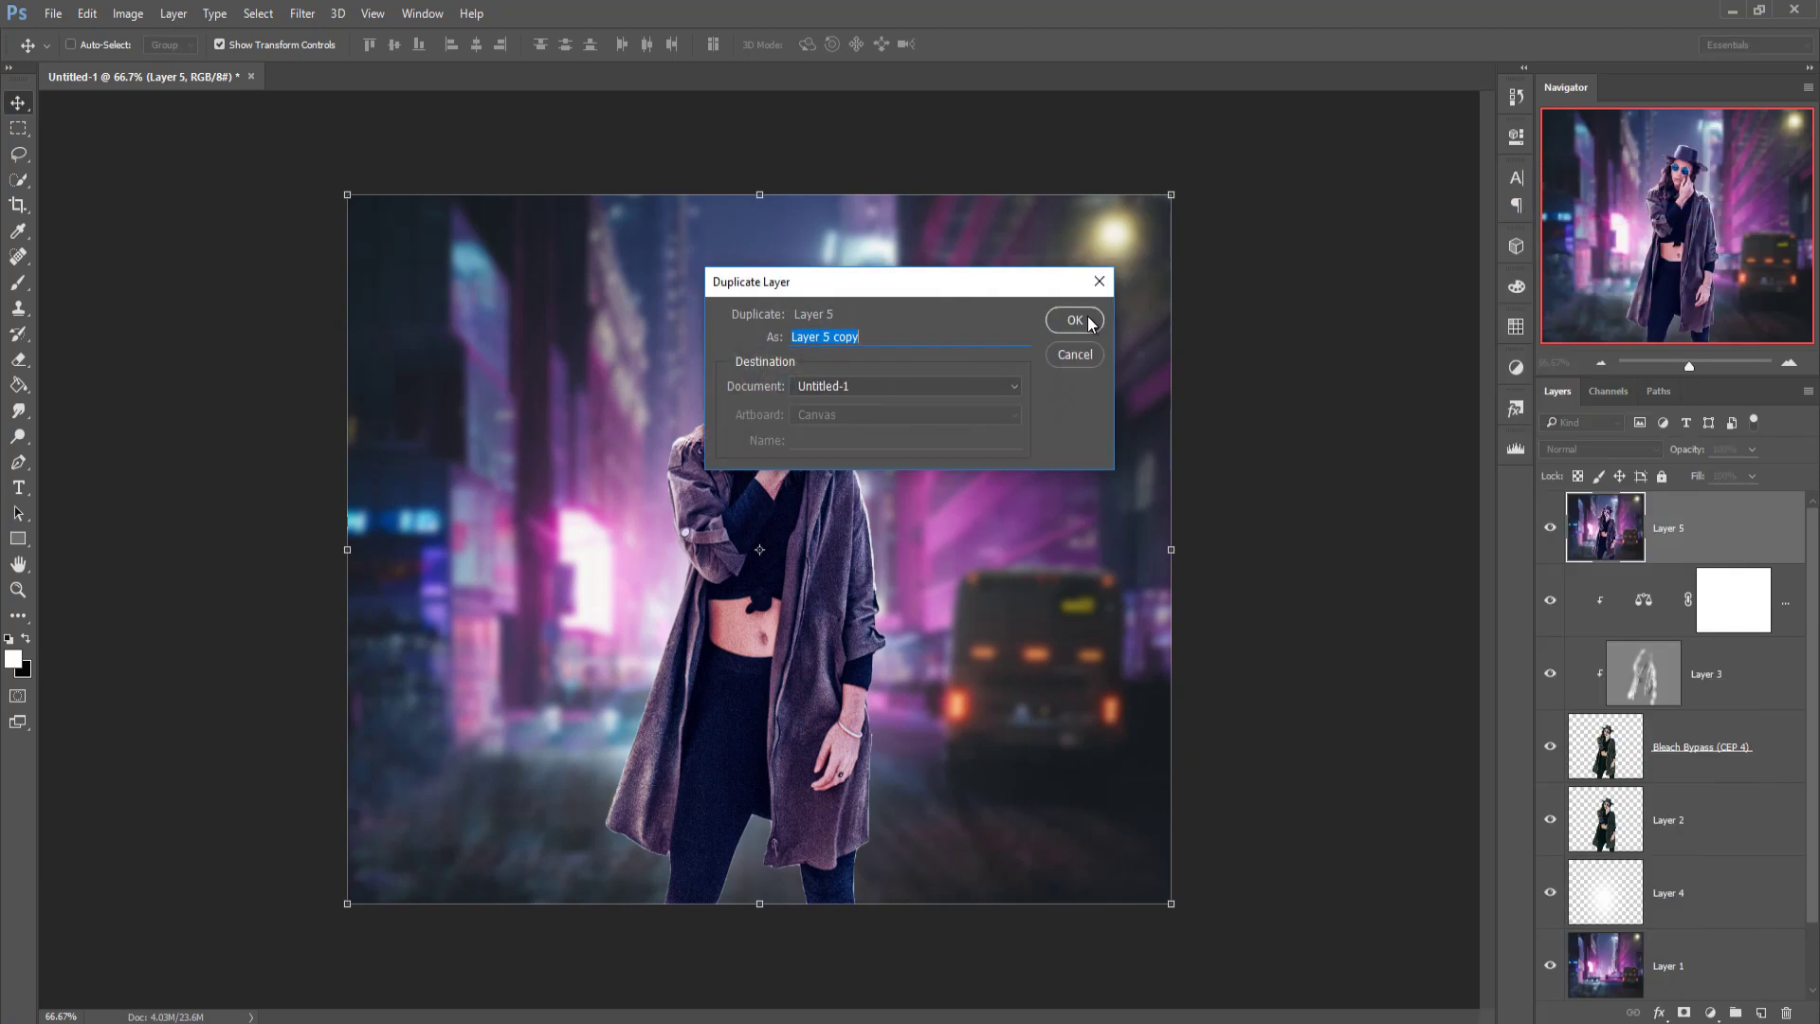
pyautogui.click(1100, 323)
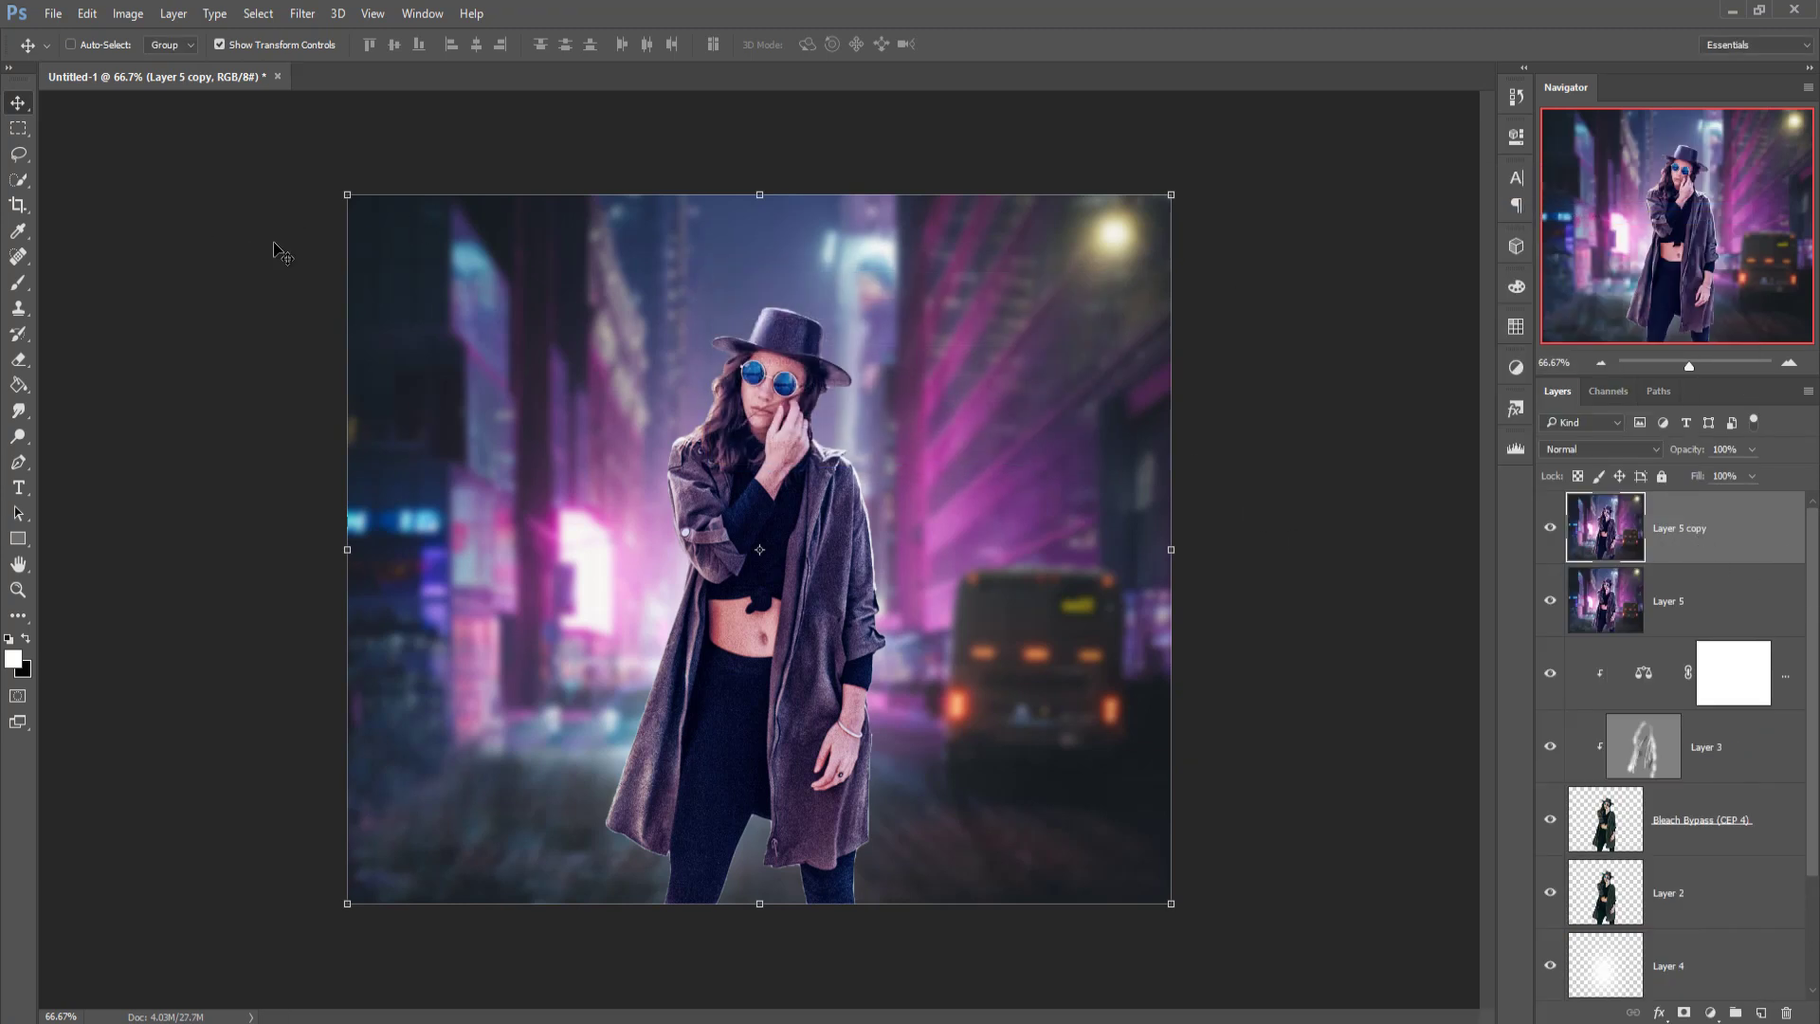
pyautogui.click(304, 14)
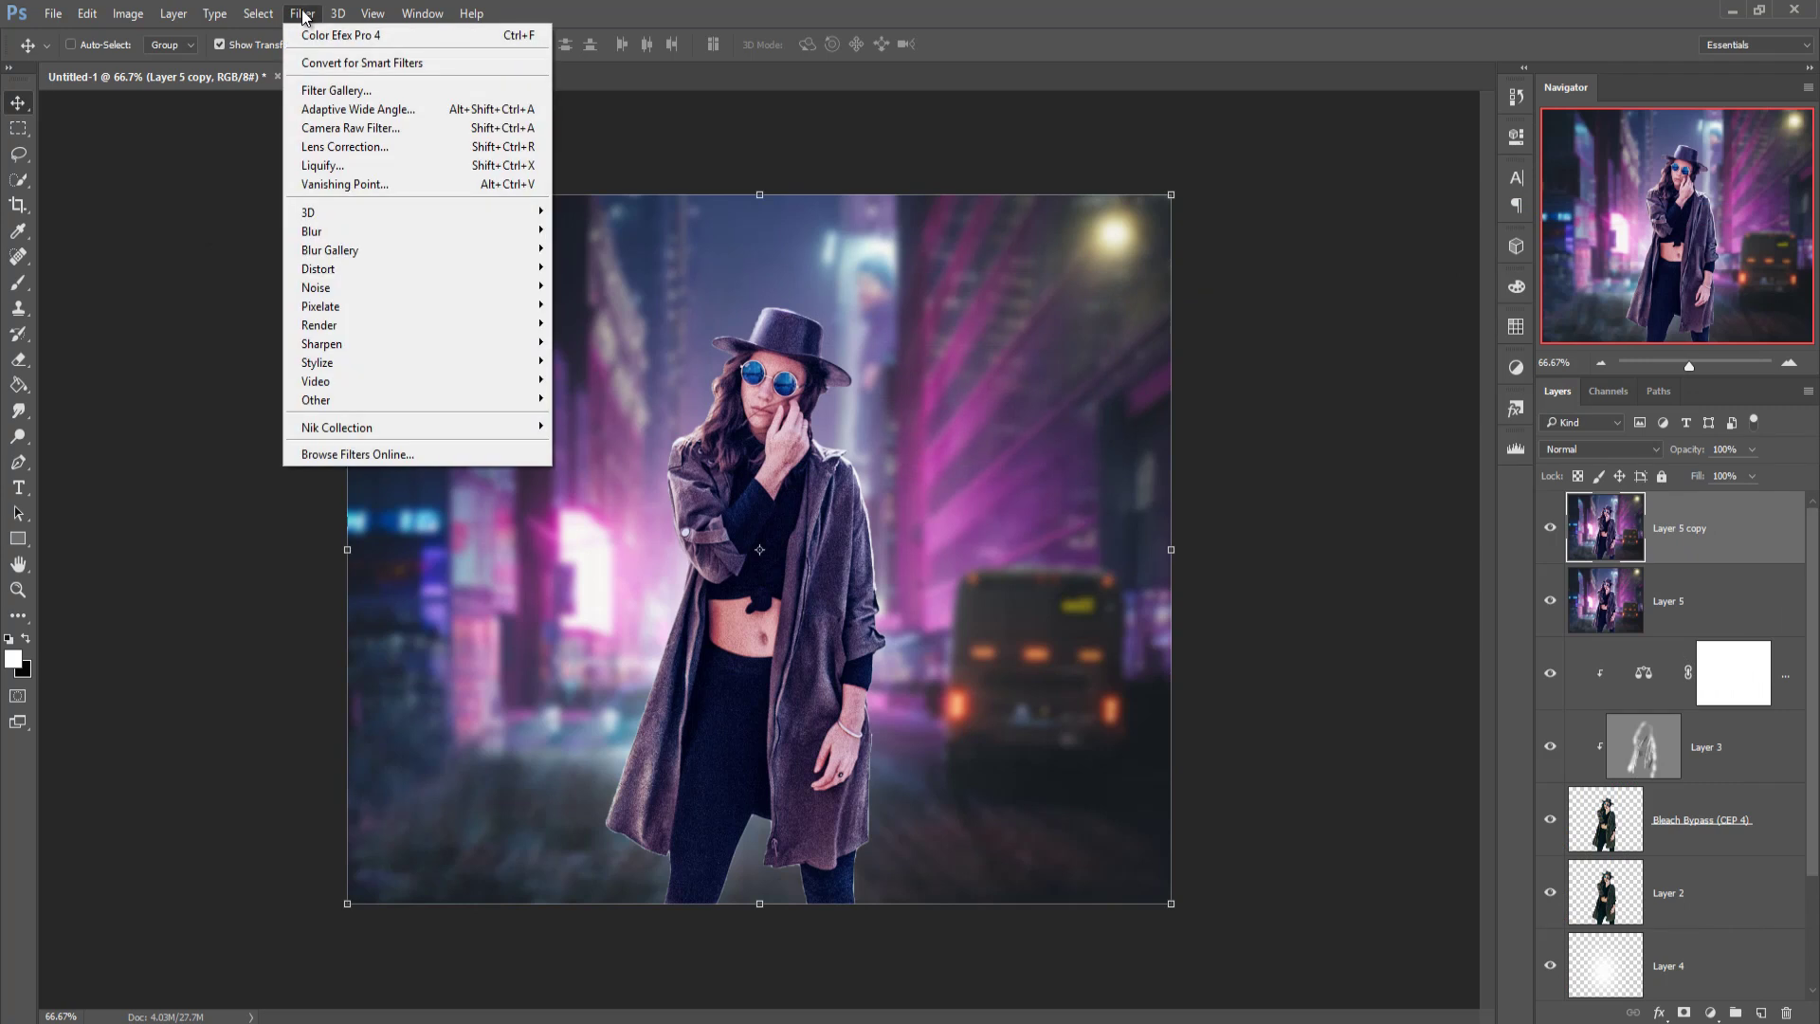
# In Camera Raw, apply the Matte preset with +0.30 exposure and +23 clarity
pyautogui.click(343, 128)
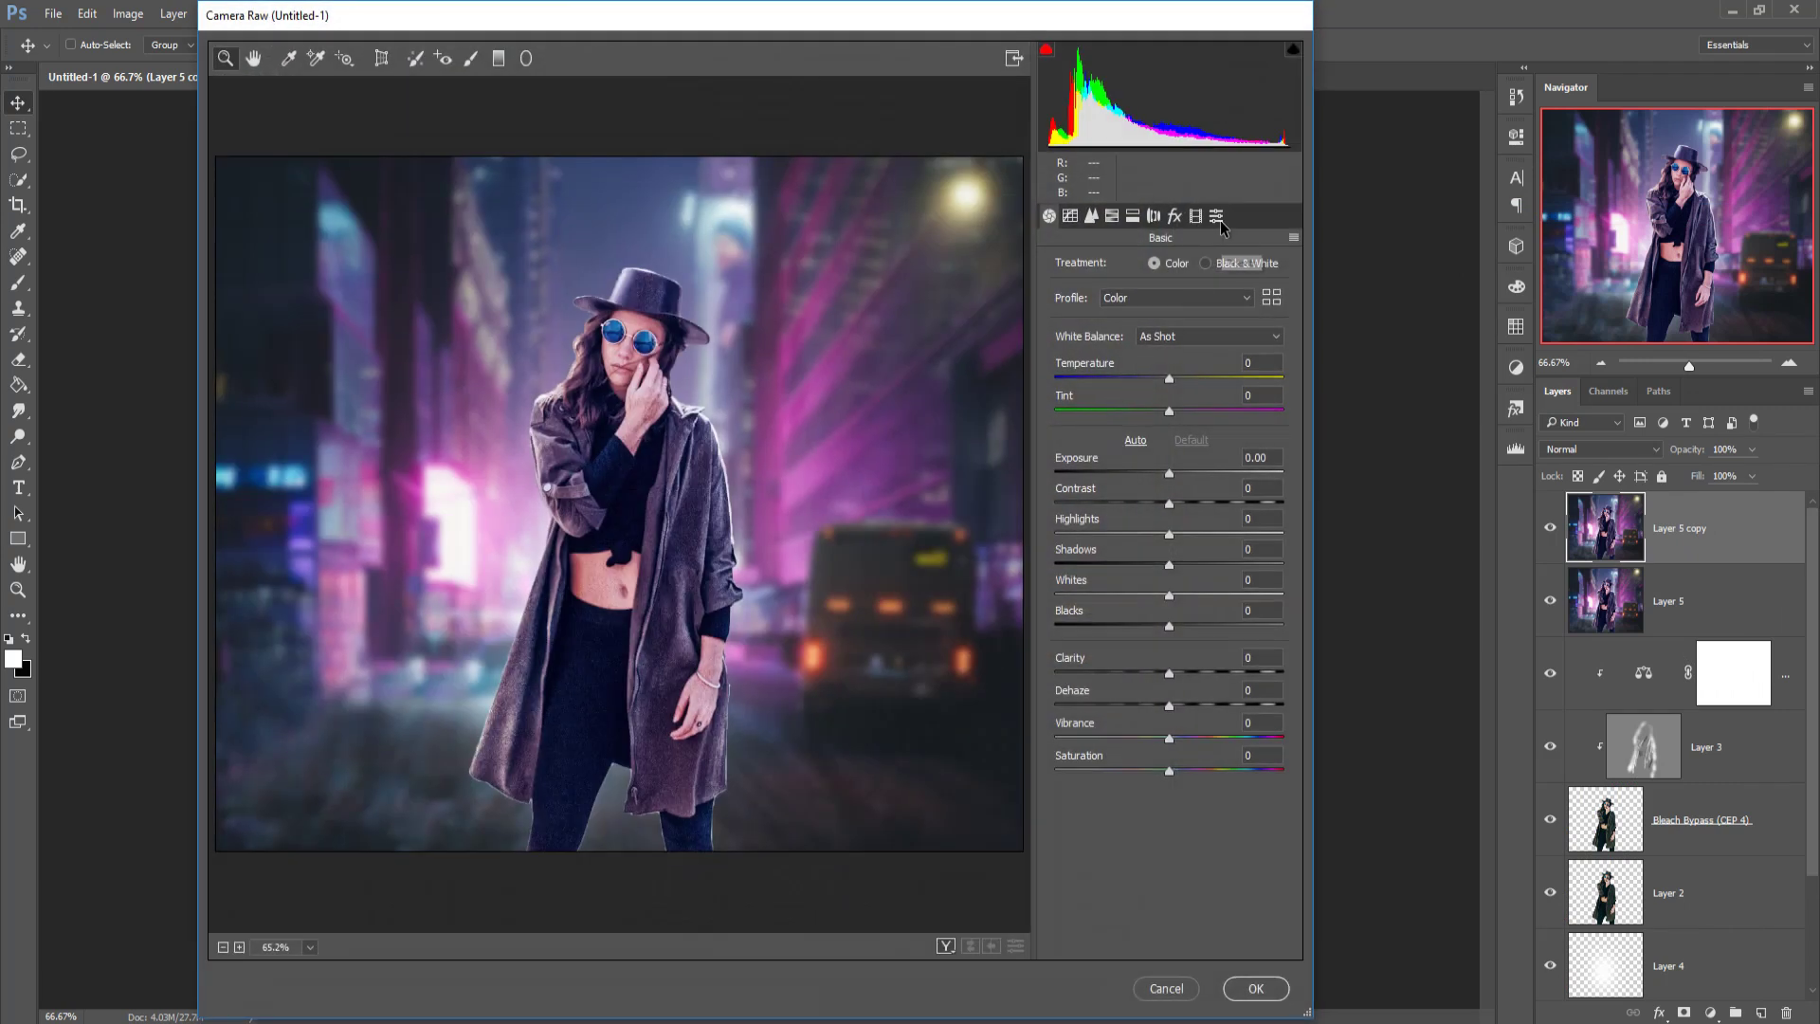
pyautogui.click(1217, 218)
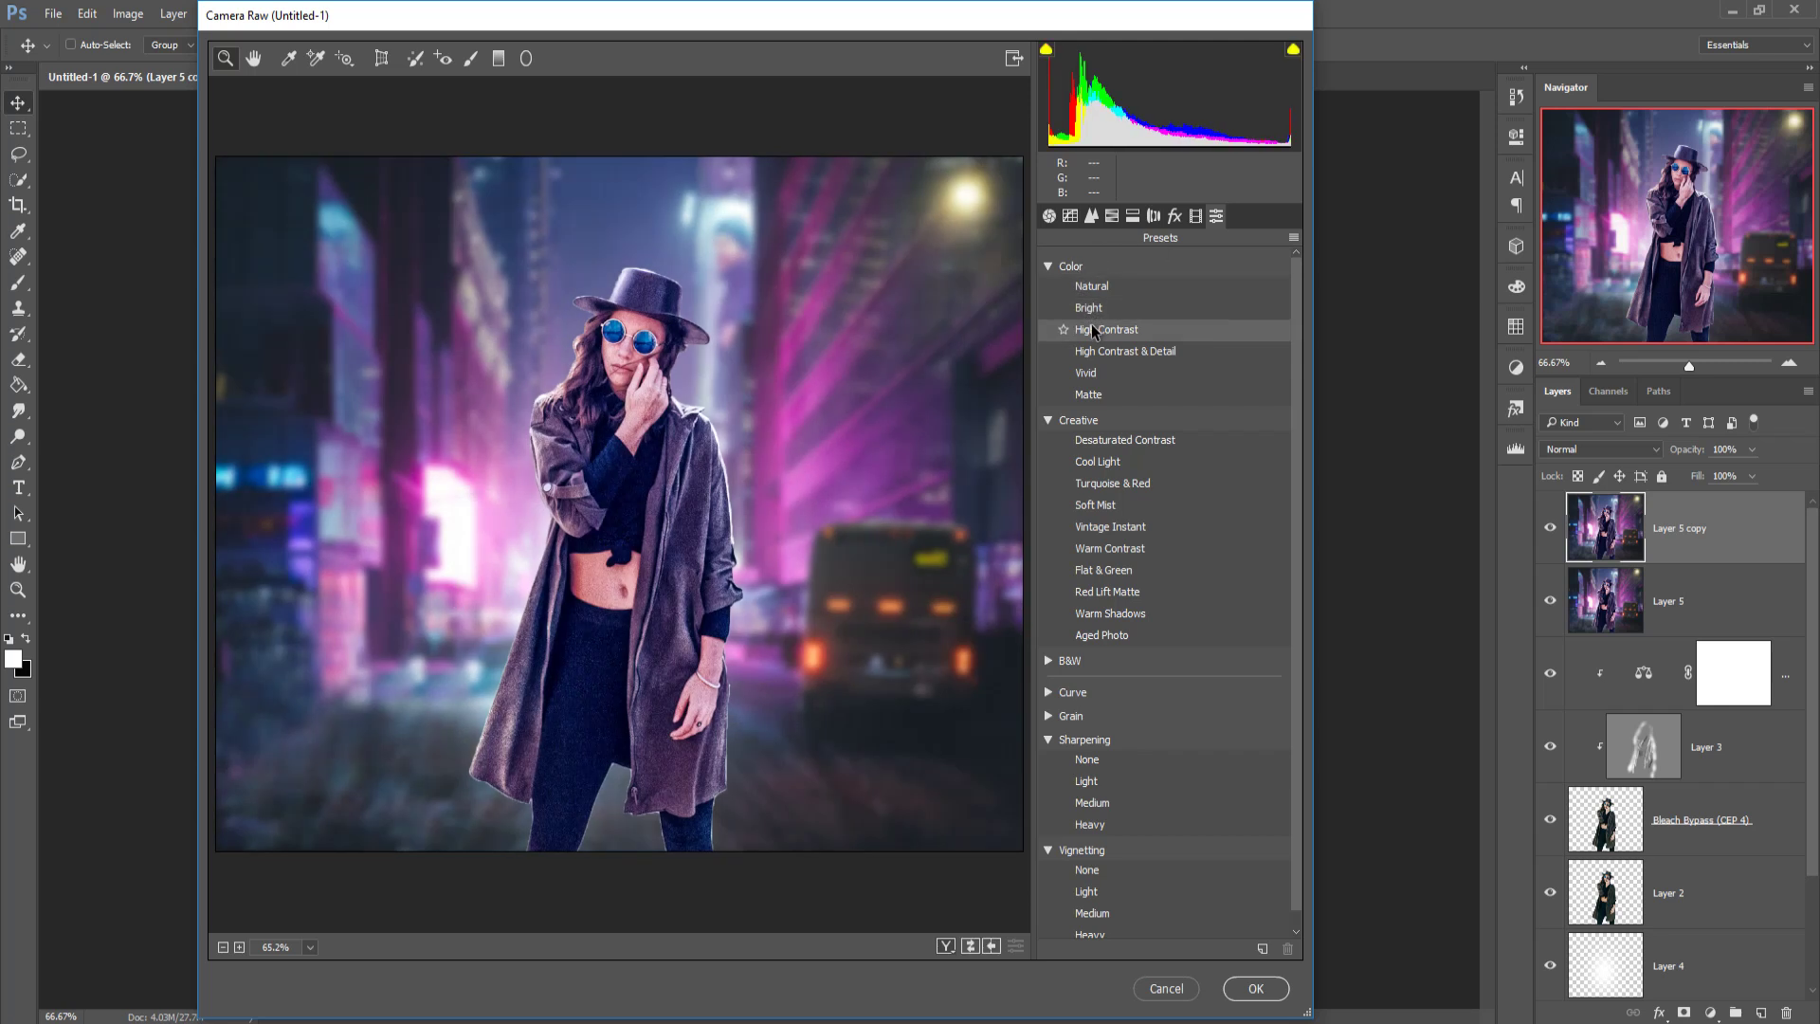
pyautogui.click(1096, 398)
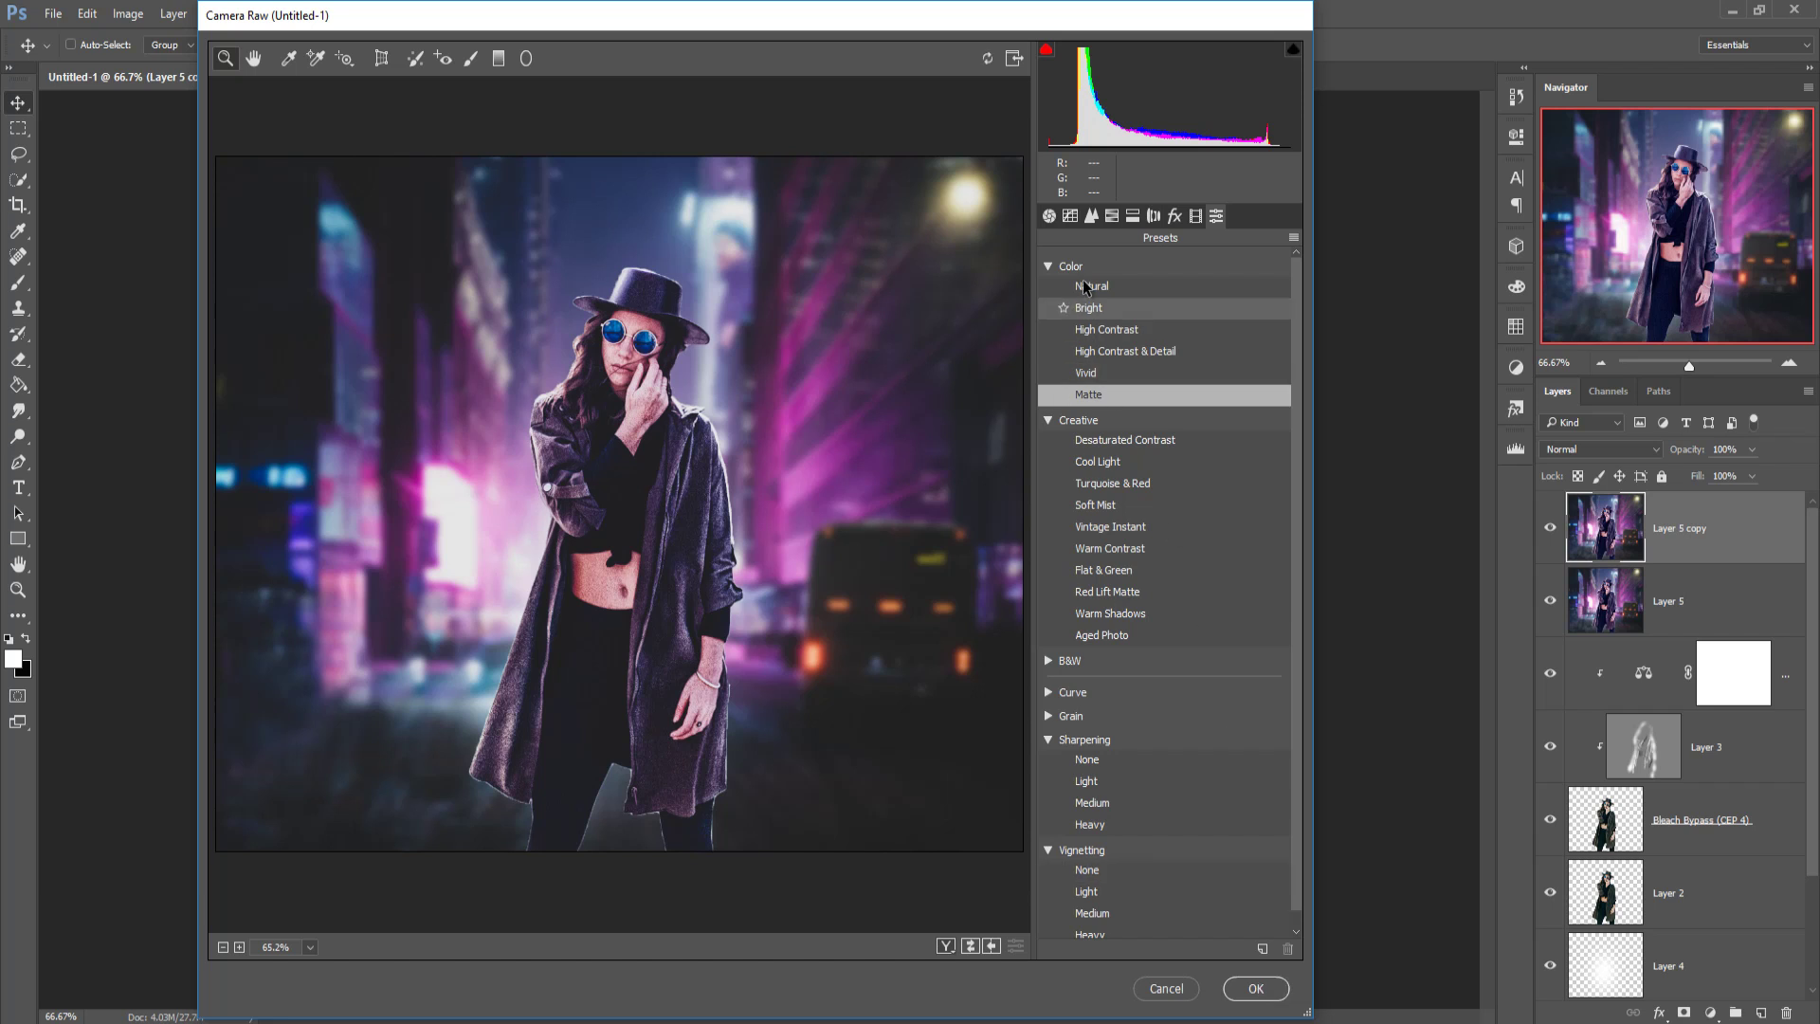
pyautogui.click(1050, 216)
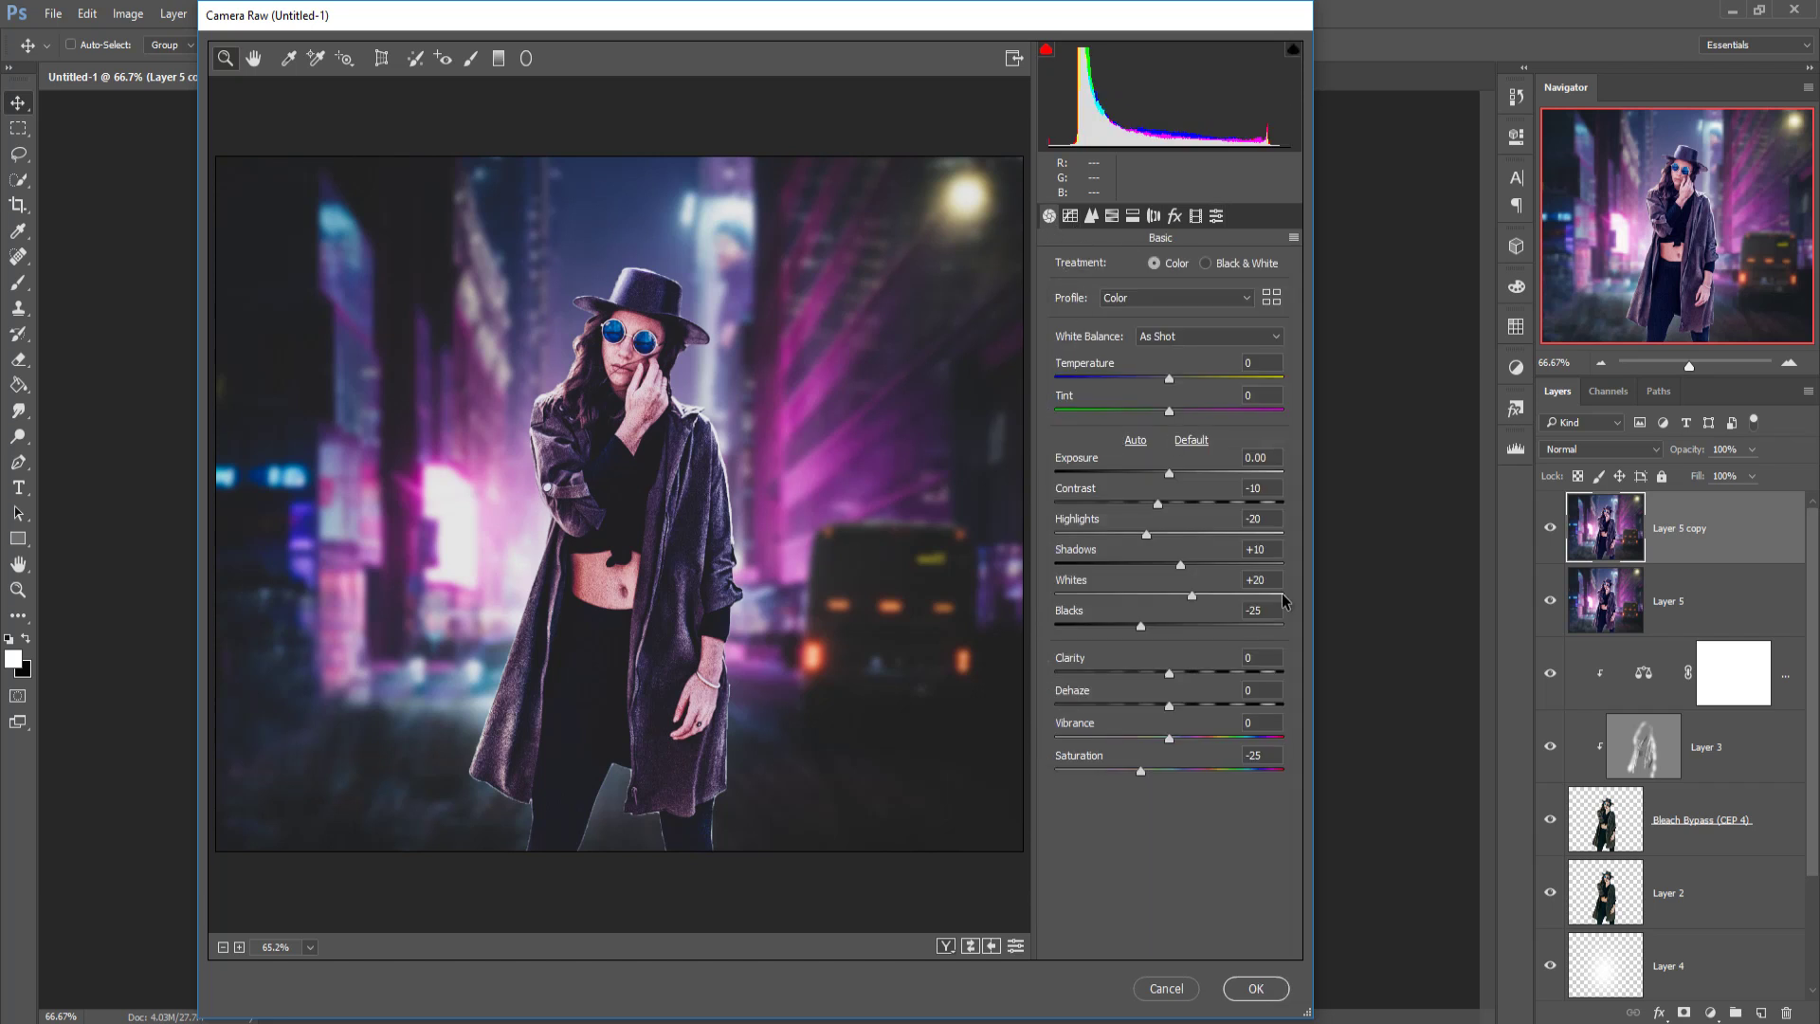
pyautogui.moveTo(1170, 473); pyautogui.dragTo(1175, 471)
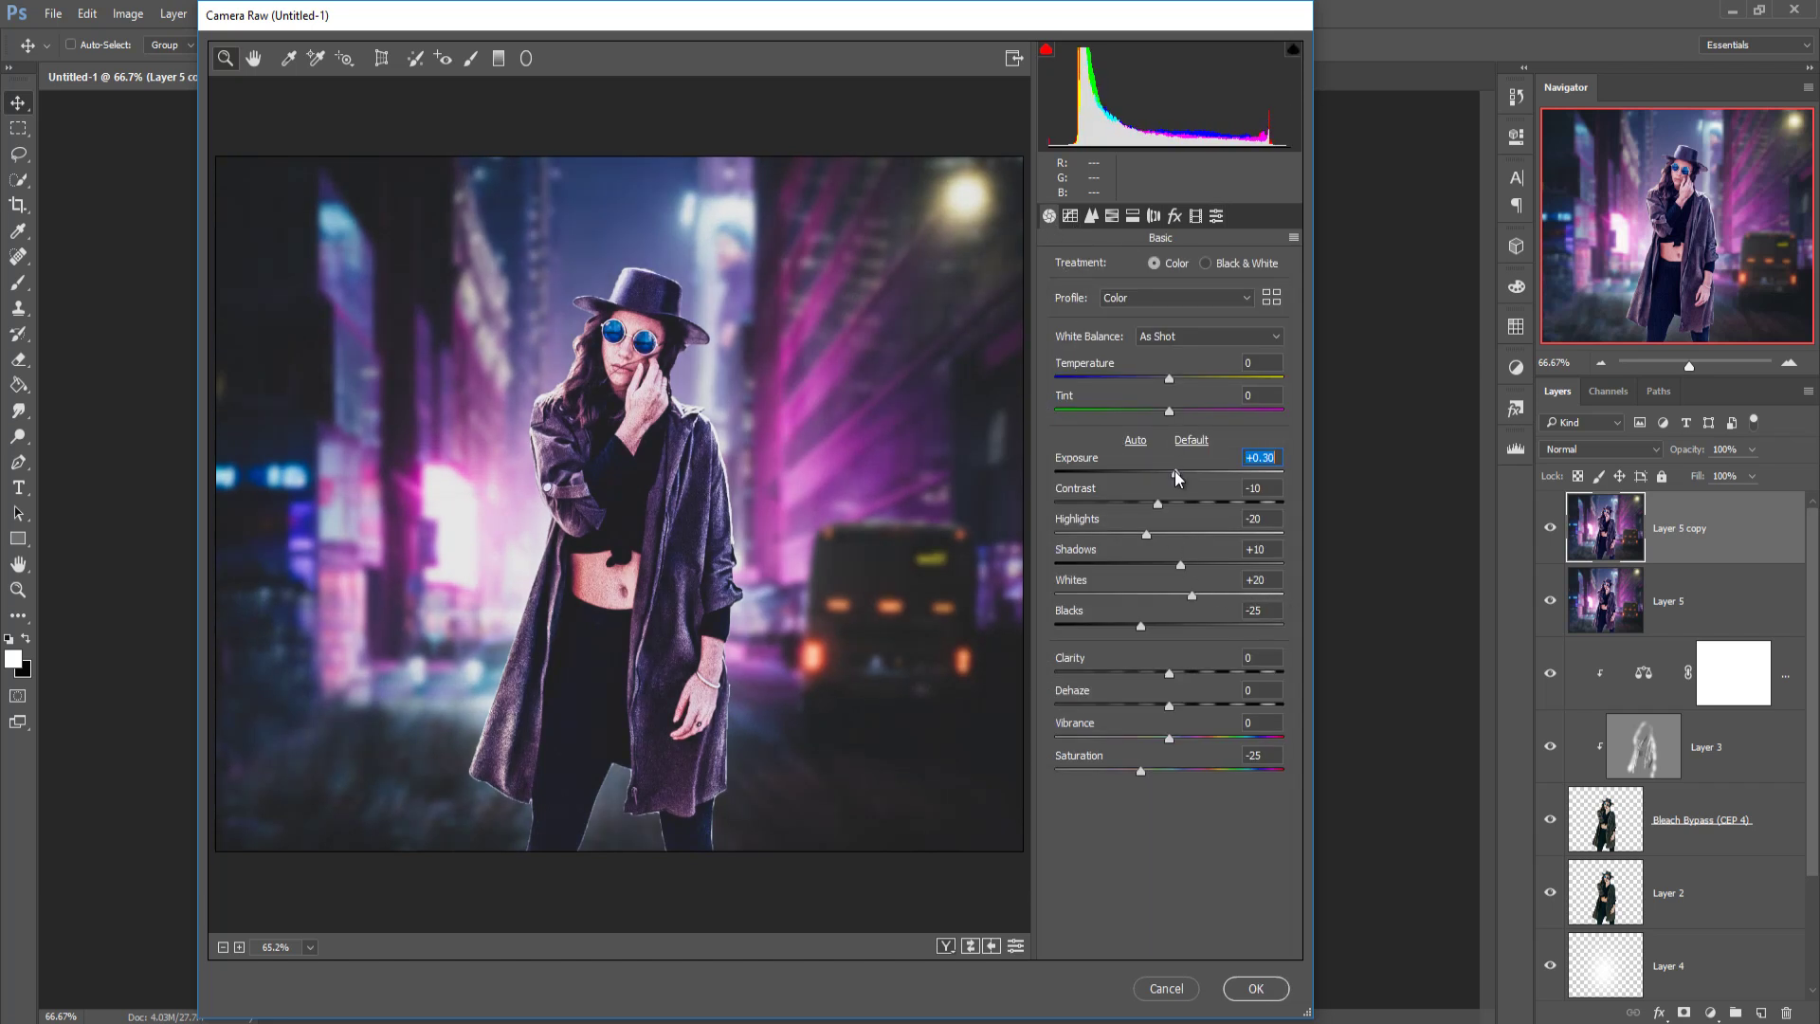
pyautogui.click(1169, 672)
pyautogui.moveTo(1169, 672); pyautogui.dragTo(1194, 674)
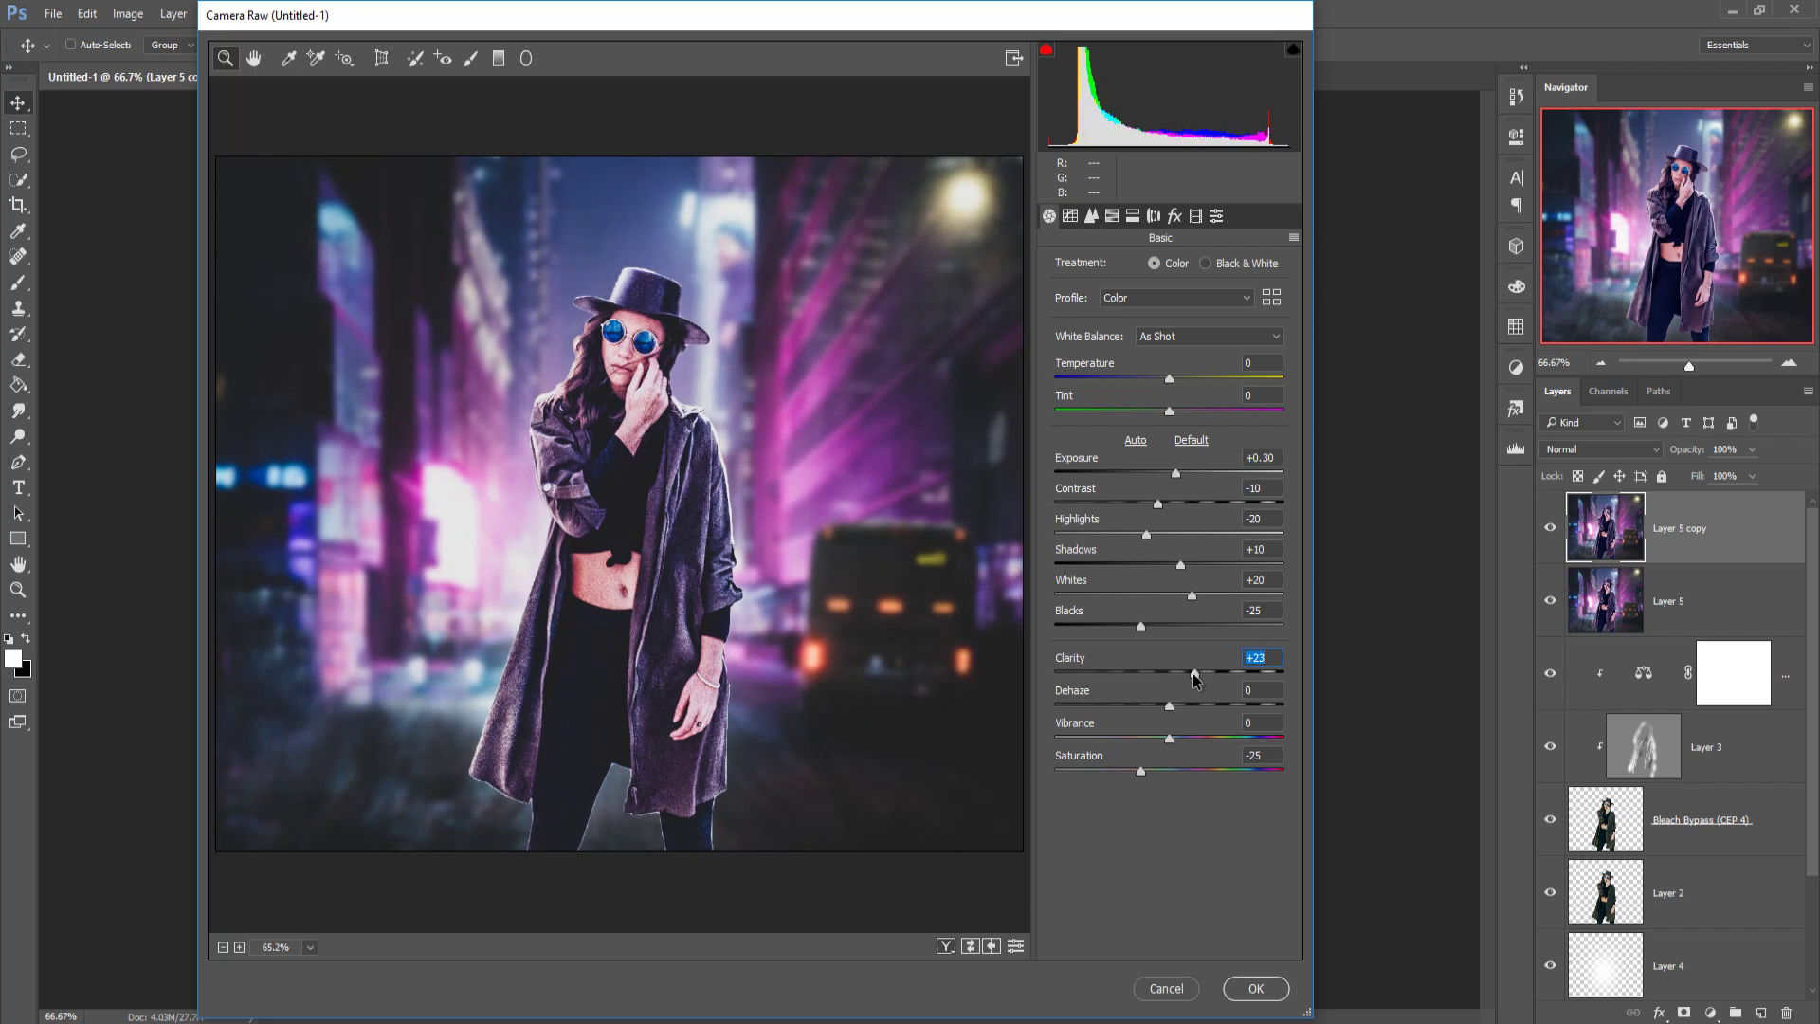
# Set sharpening amount to 55 and colour noise reduction to 25, then apply the grade
pyautogui.click(1091, 216)
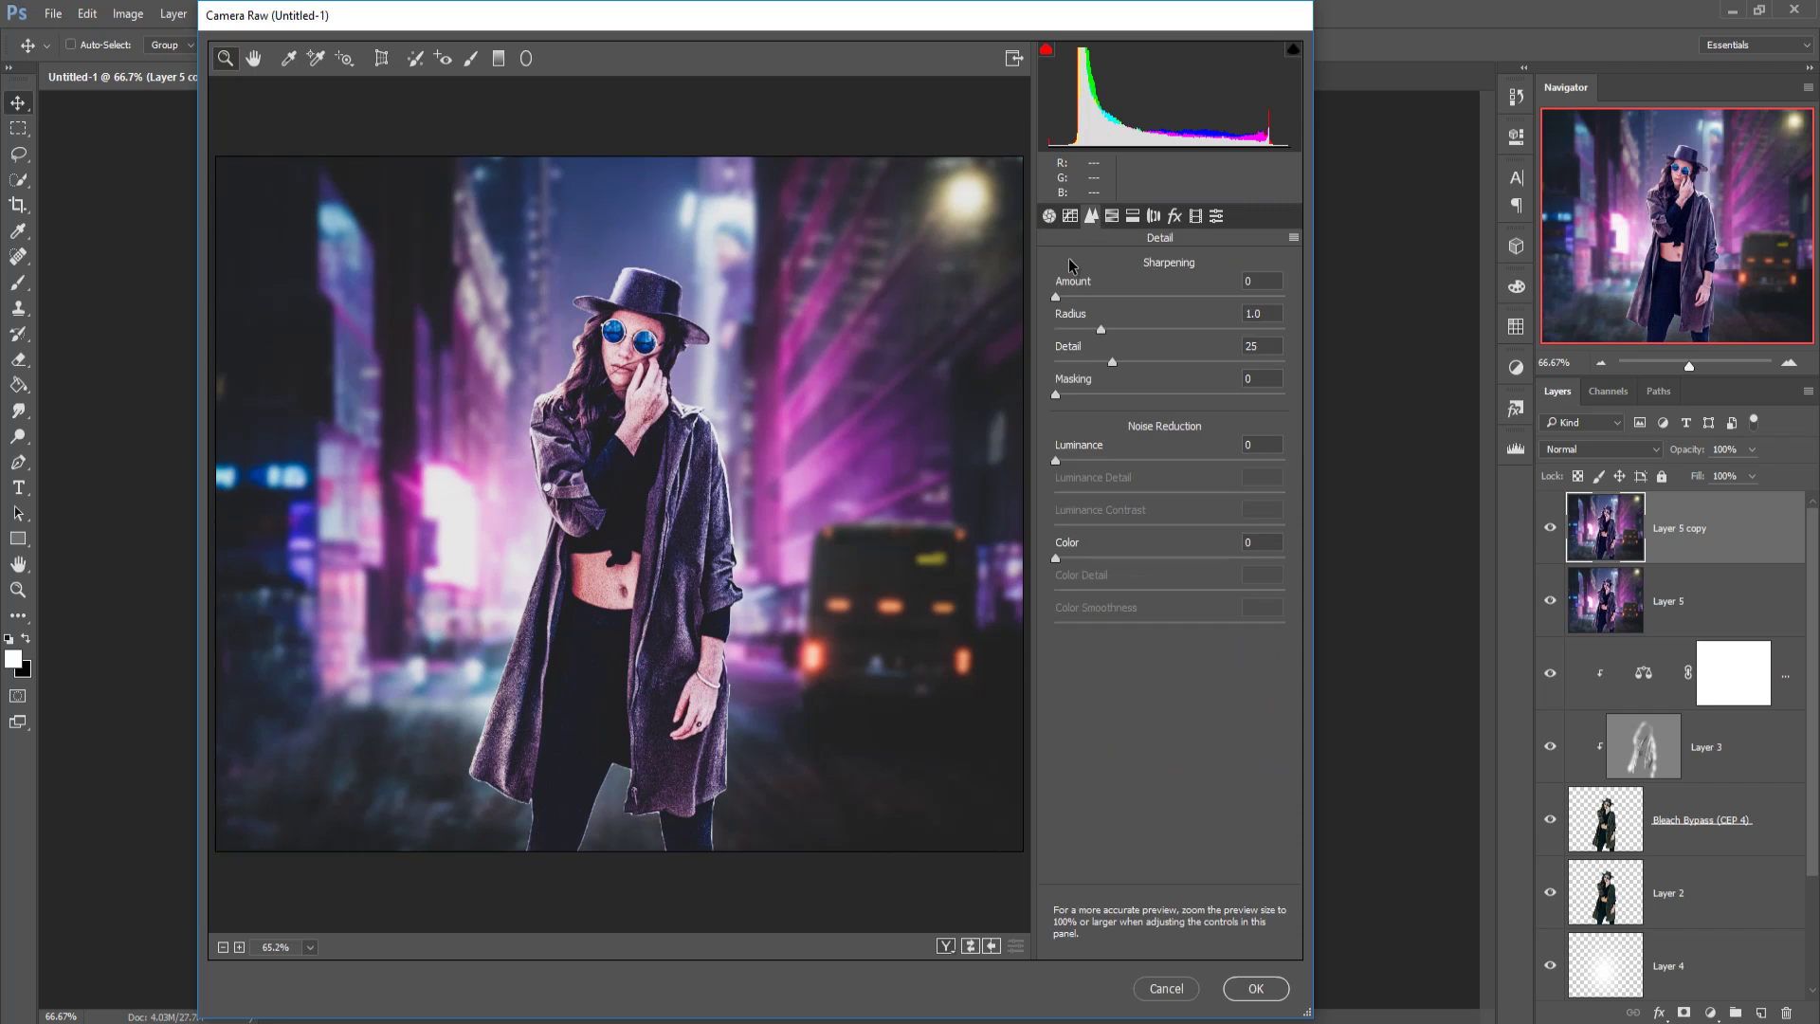
pyautogui.moveTo(1058, 306); pyautogui.dragTo(1151, 315)
pyautogui.moveTo(1056, 558); pyautogui.dragTo(1104, 566)
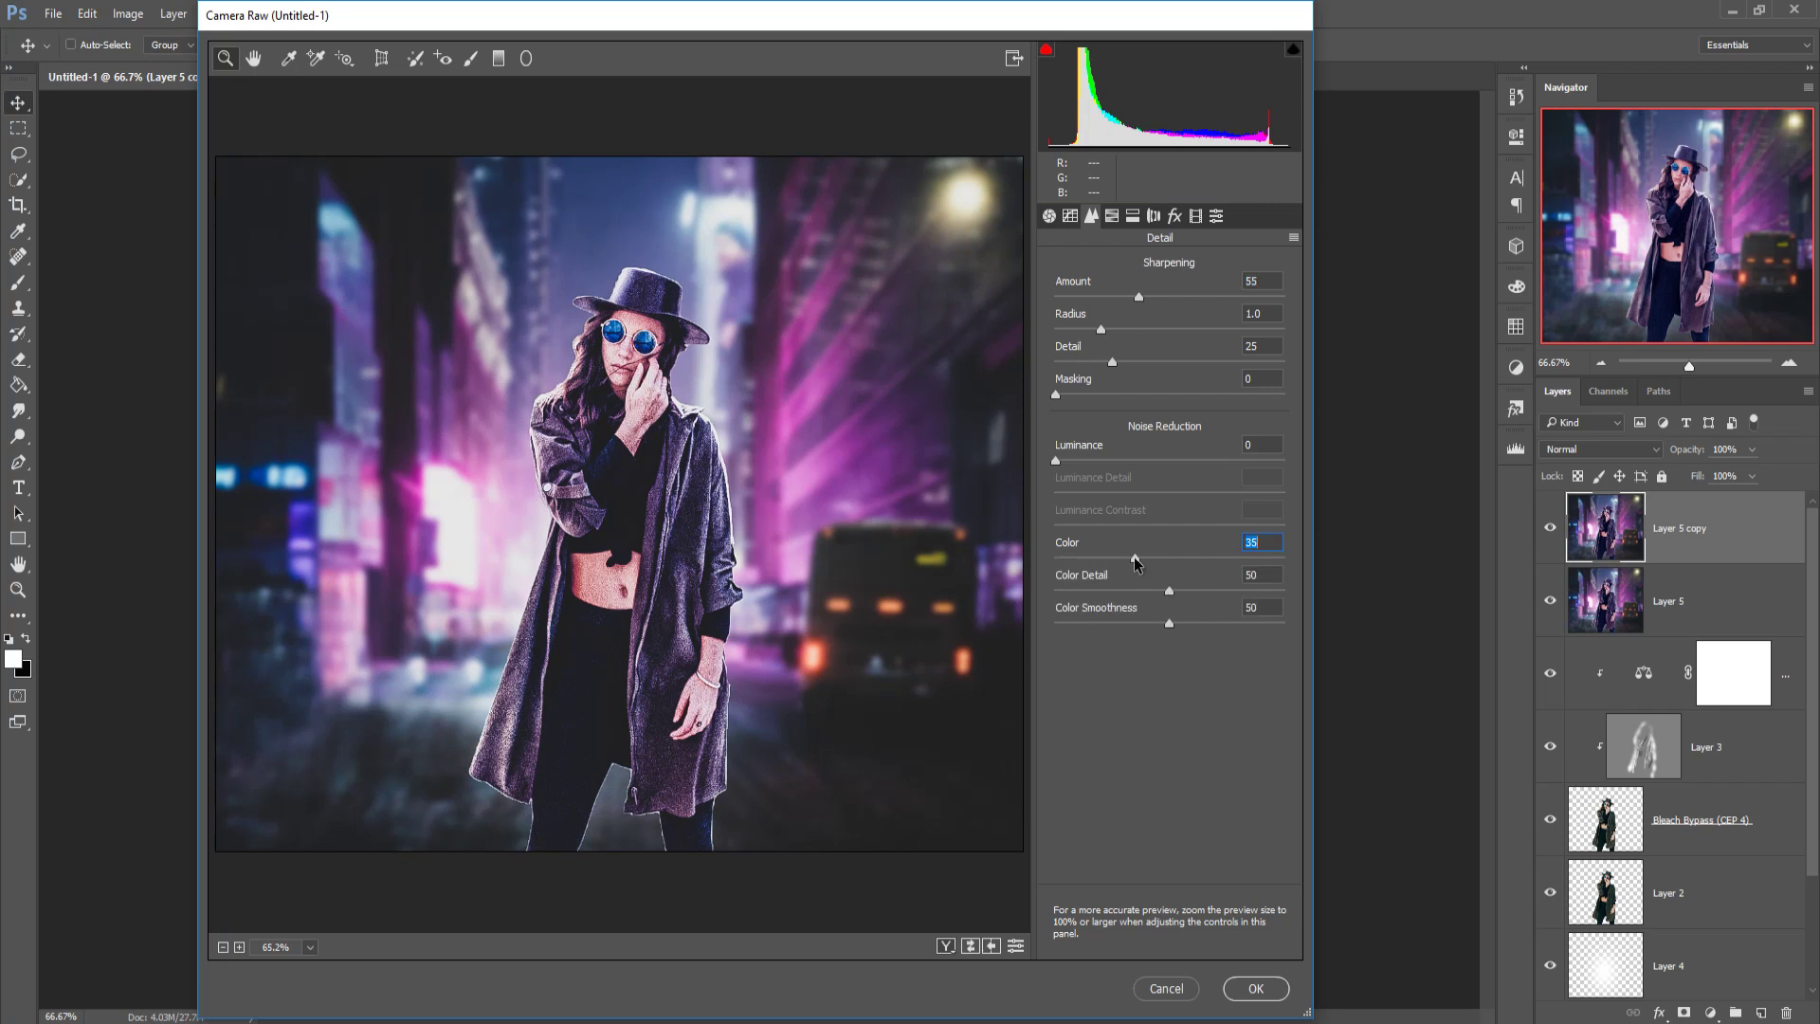
pyautogui.moveTo(1135, 559); pyautogui.dragTo(1207, 594)
pyautogui.click(1259, 991)
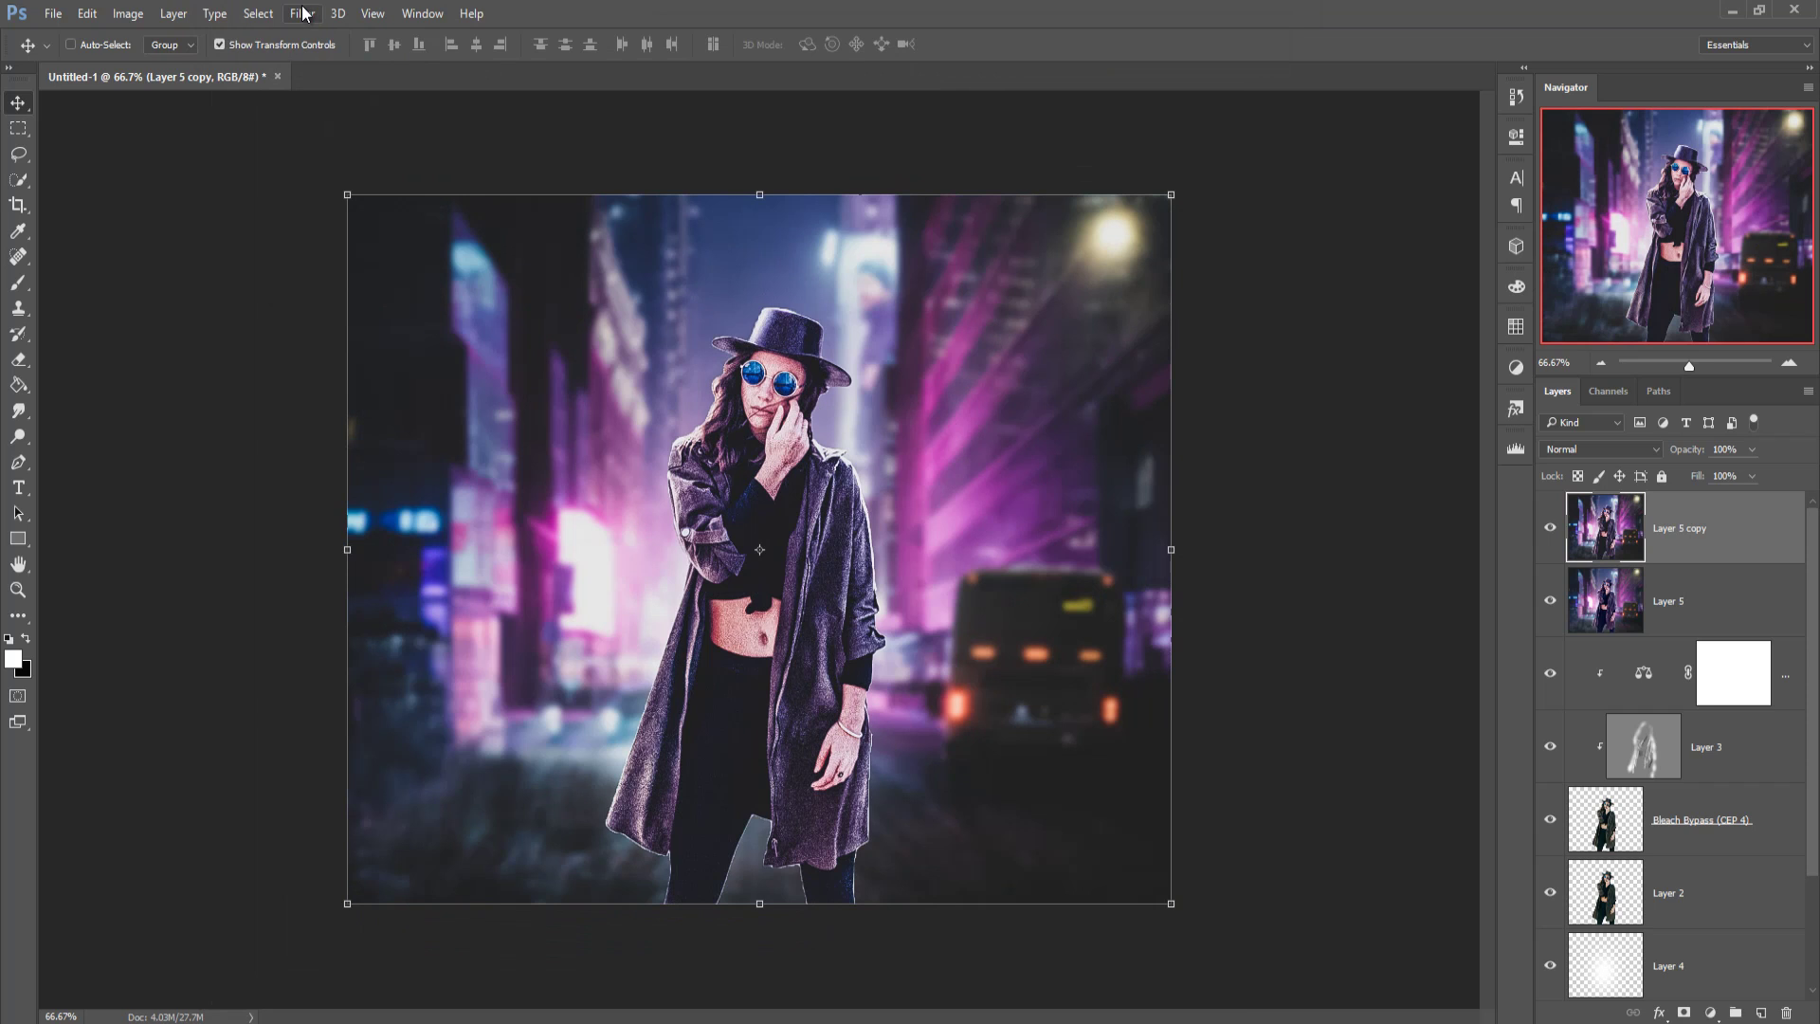
# Apply Color Efex Pro 4 Bleach Bypass: 20% saturation, lower contrast, 0% local contrast, lifted shadows
pyautogui.click(303, 14)
pyautogui.moveTo(342, 431)
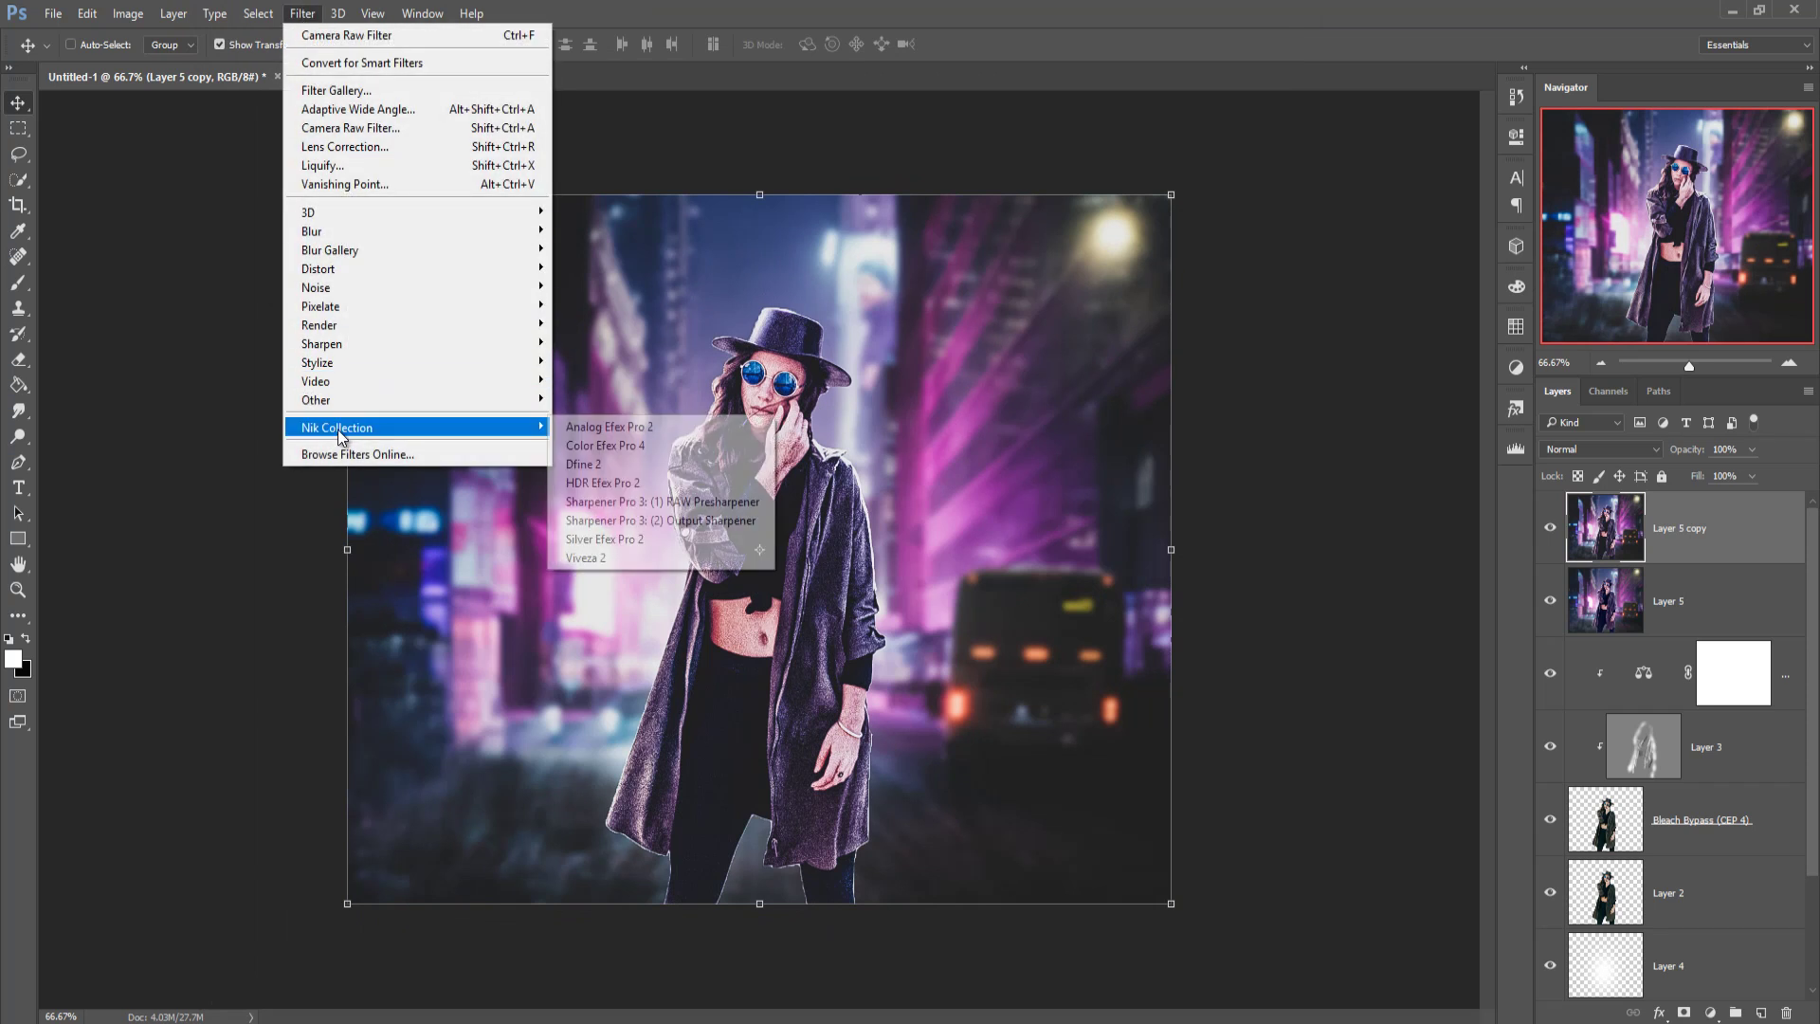
pyautogui.click(624, 445)
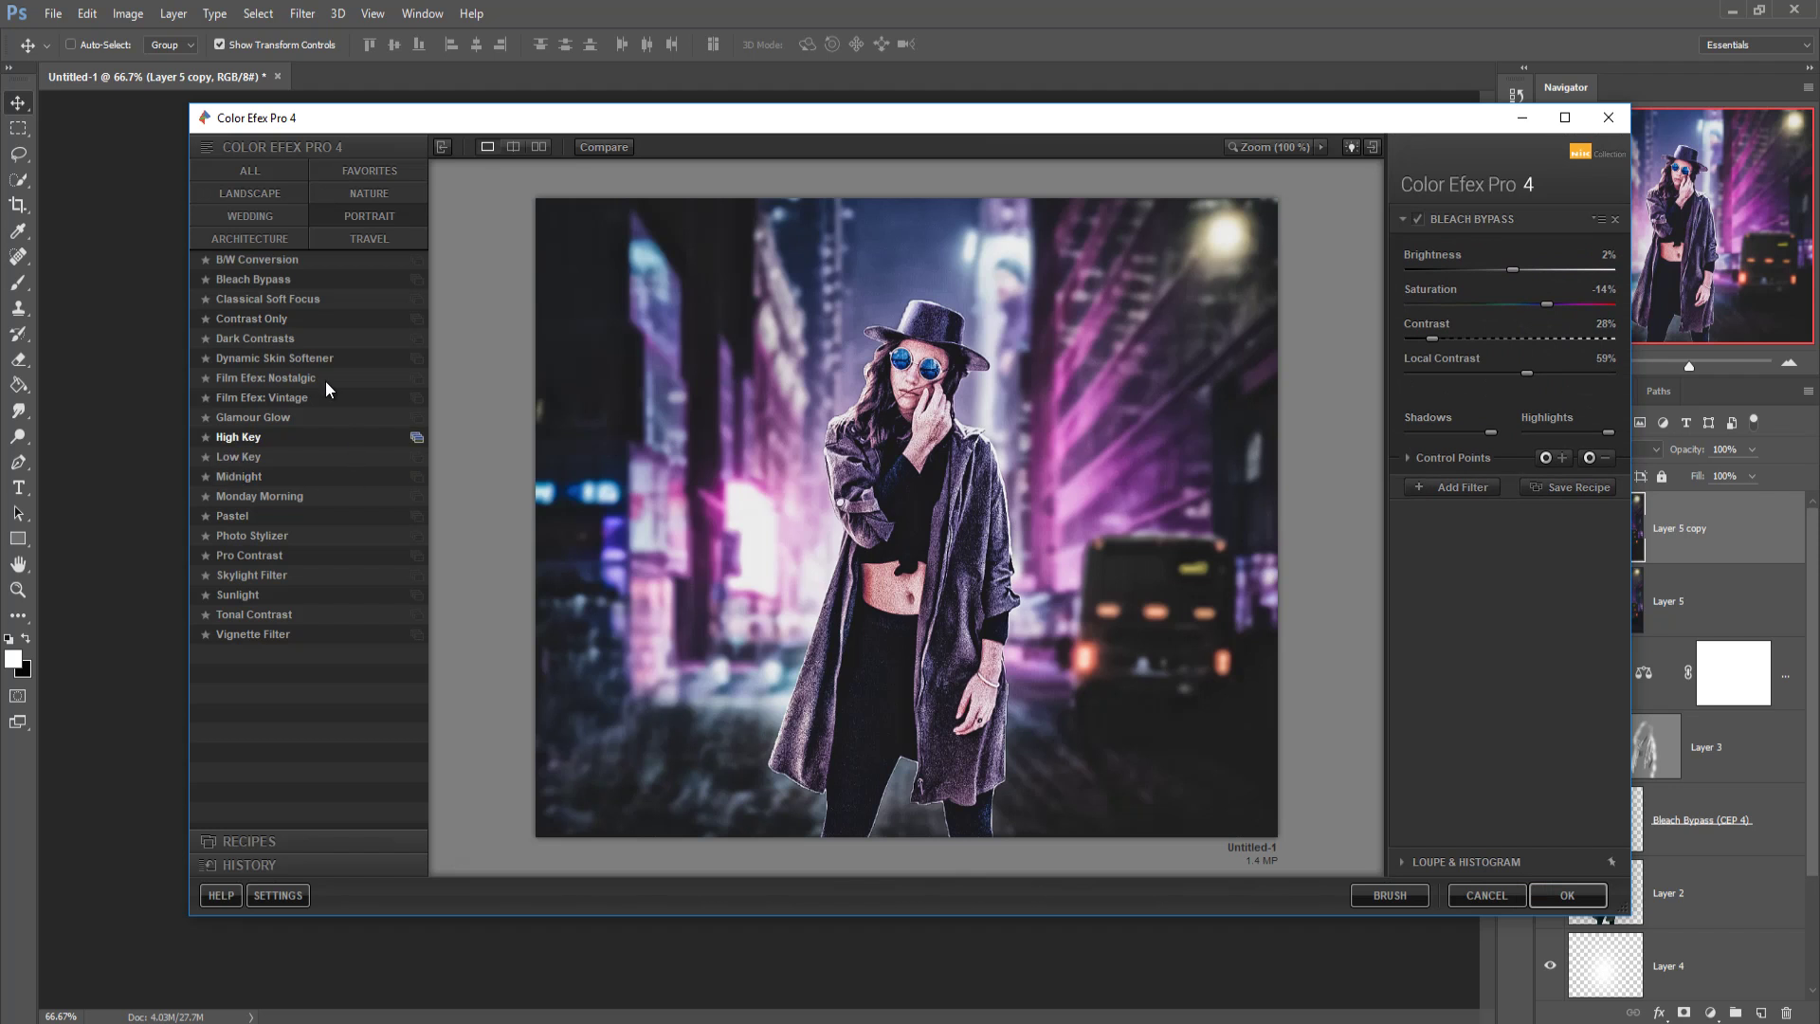
pyautogui.click(258, 279)
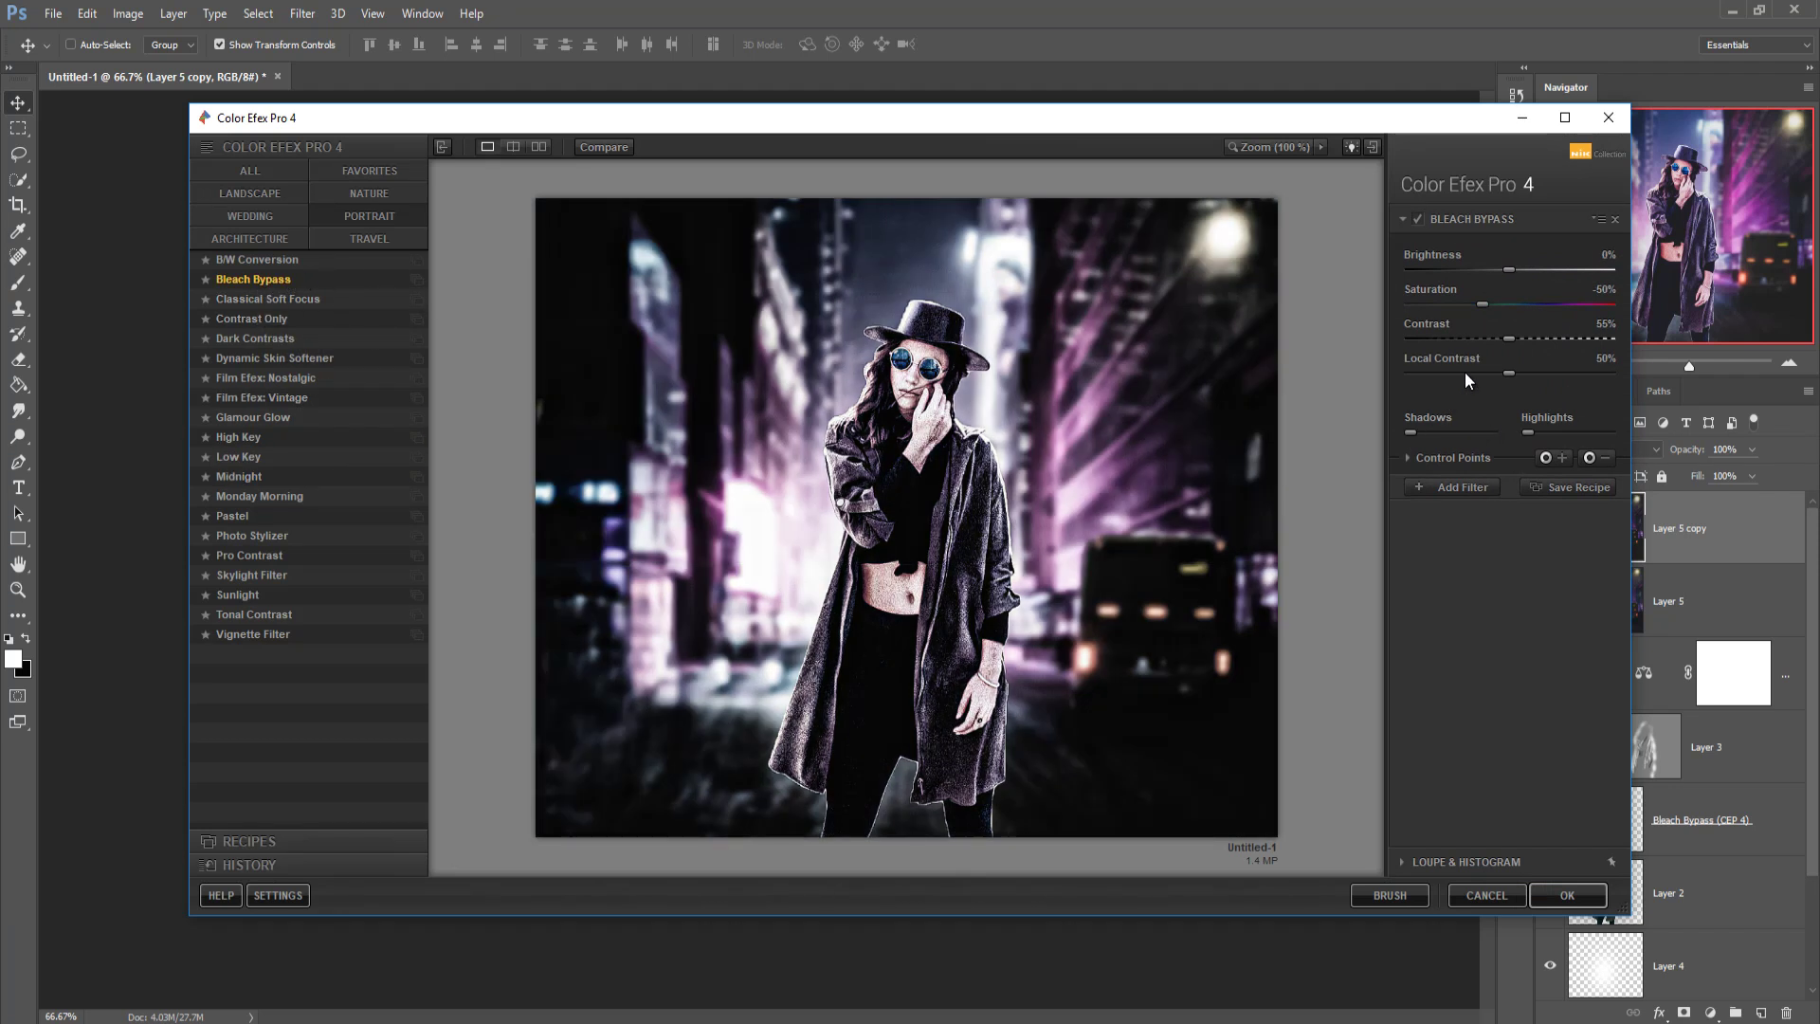
pyautogui.moveTo(1483, 304); pyautogui.dragTo(1636, 313)
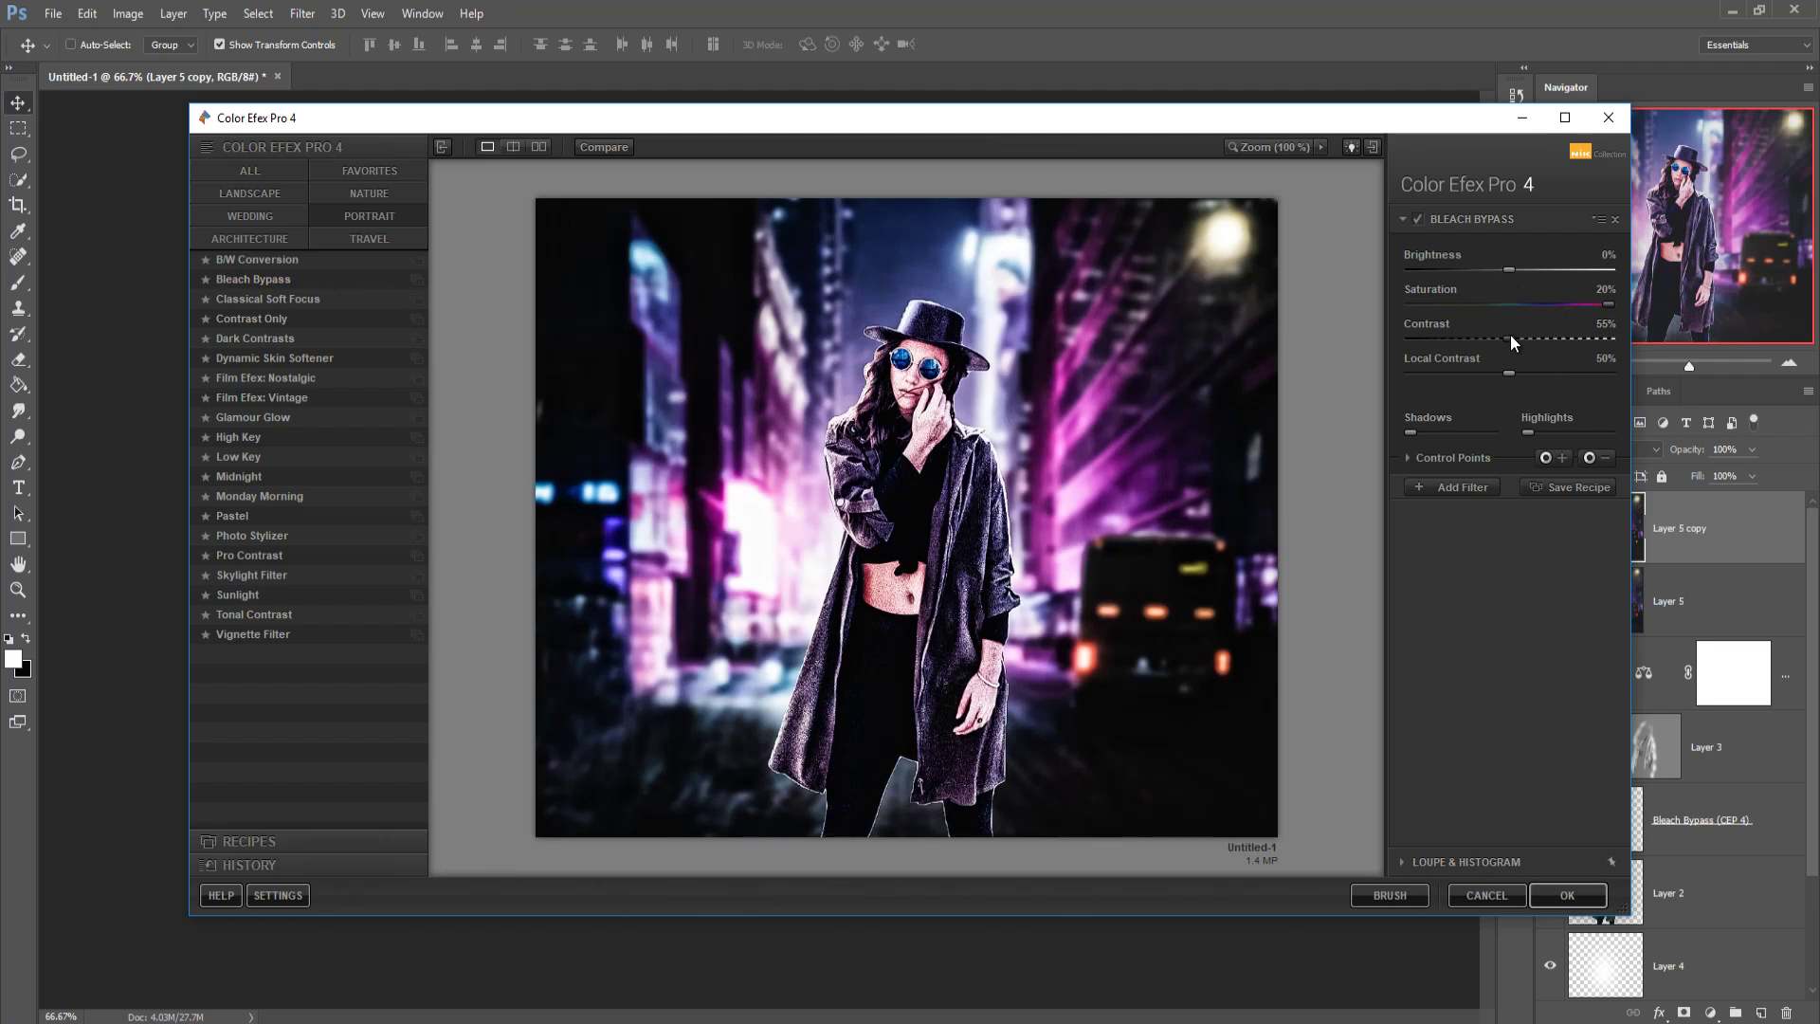
pyautogui.moveTo(1537, 332); pyautogui.dragTo(1379, 334)
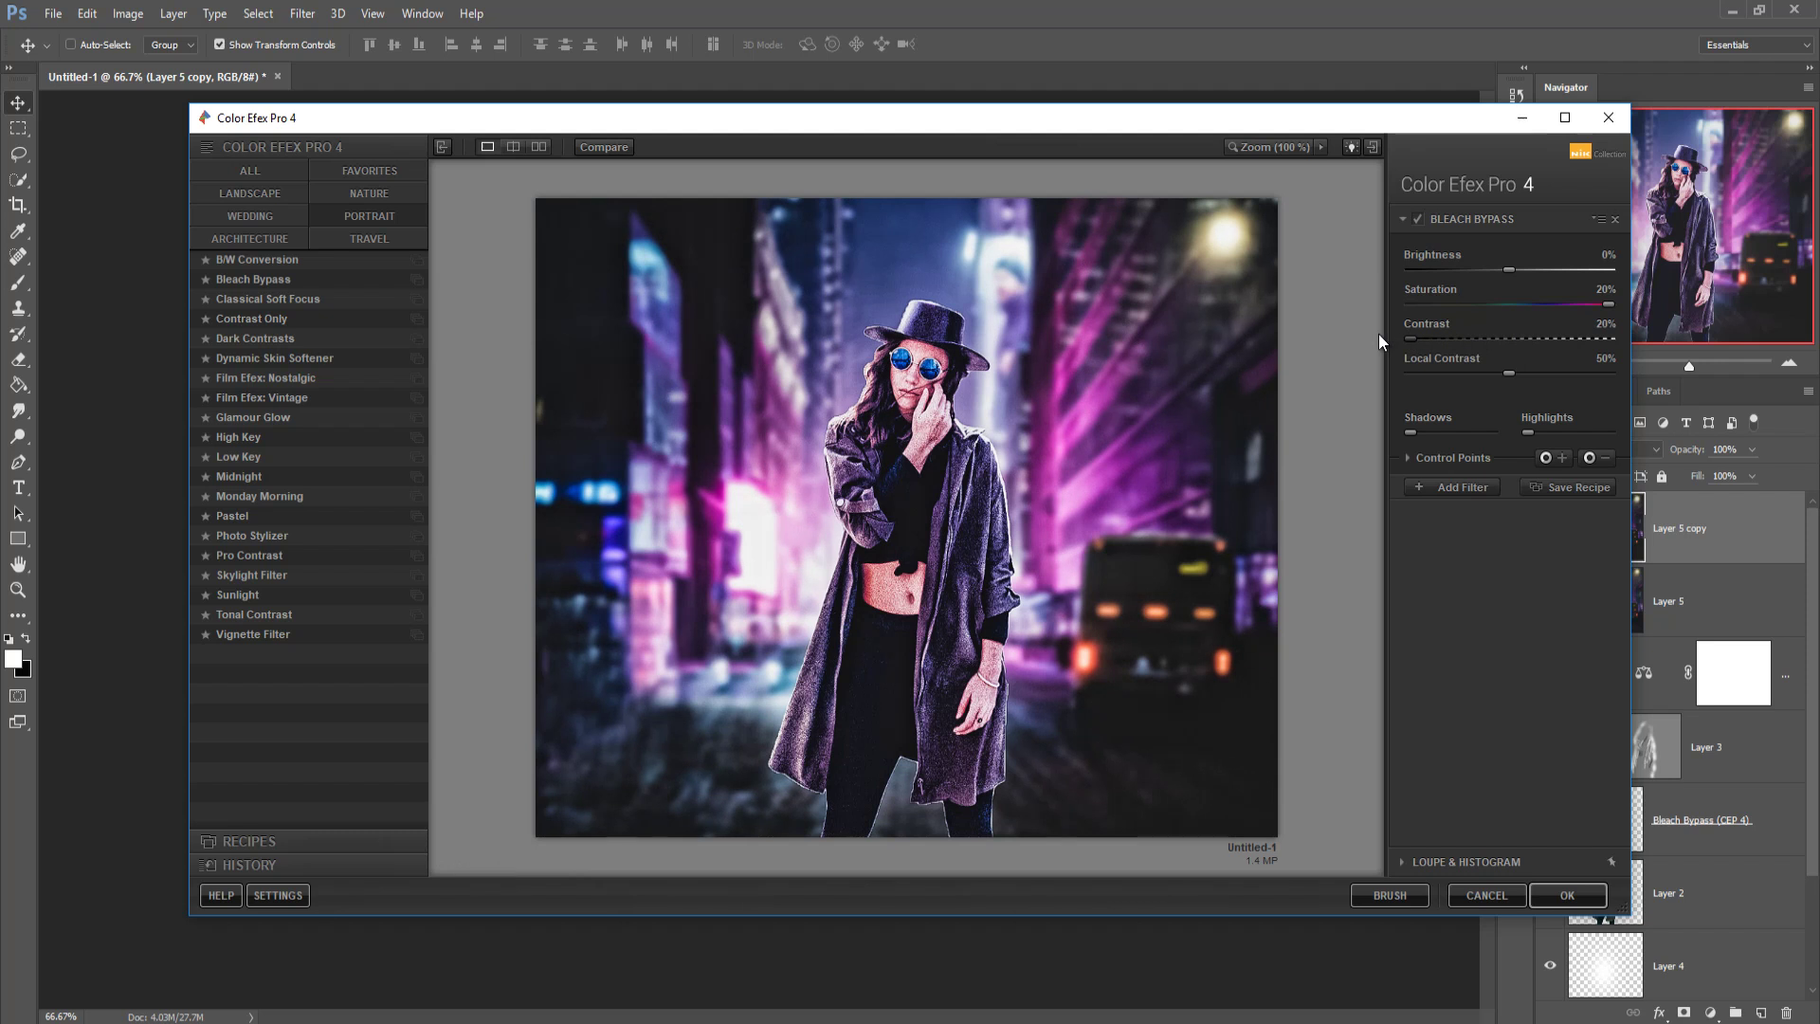
pyautogui.moveTo(1506, 372); pyautogui.dragTo(1386, 390)
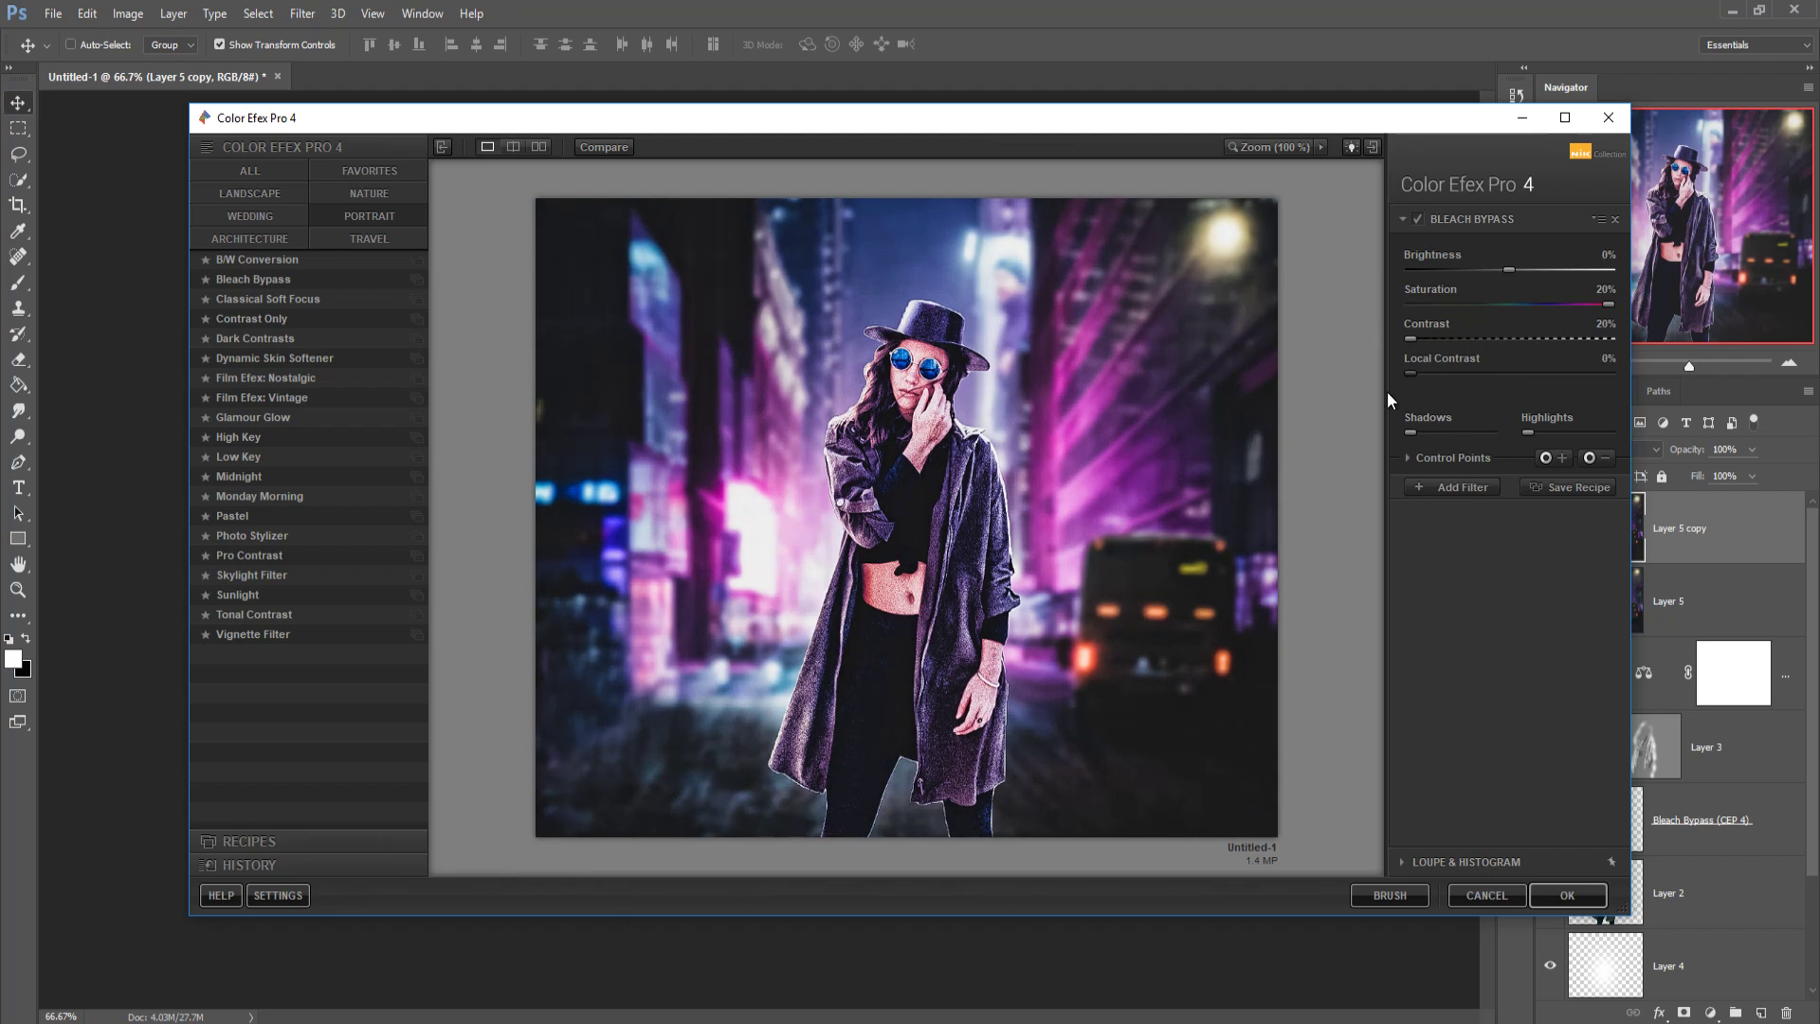
pyautogui.moveTo(1491, 383); pyautogui.dragTo(1317, 383)
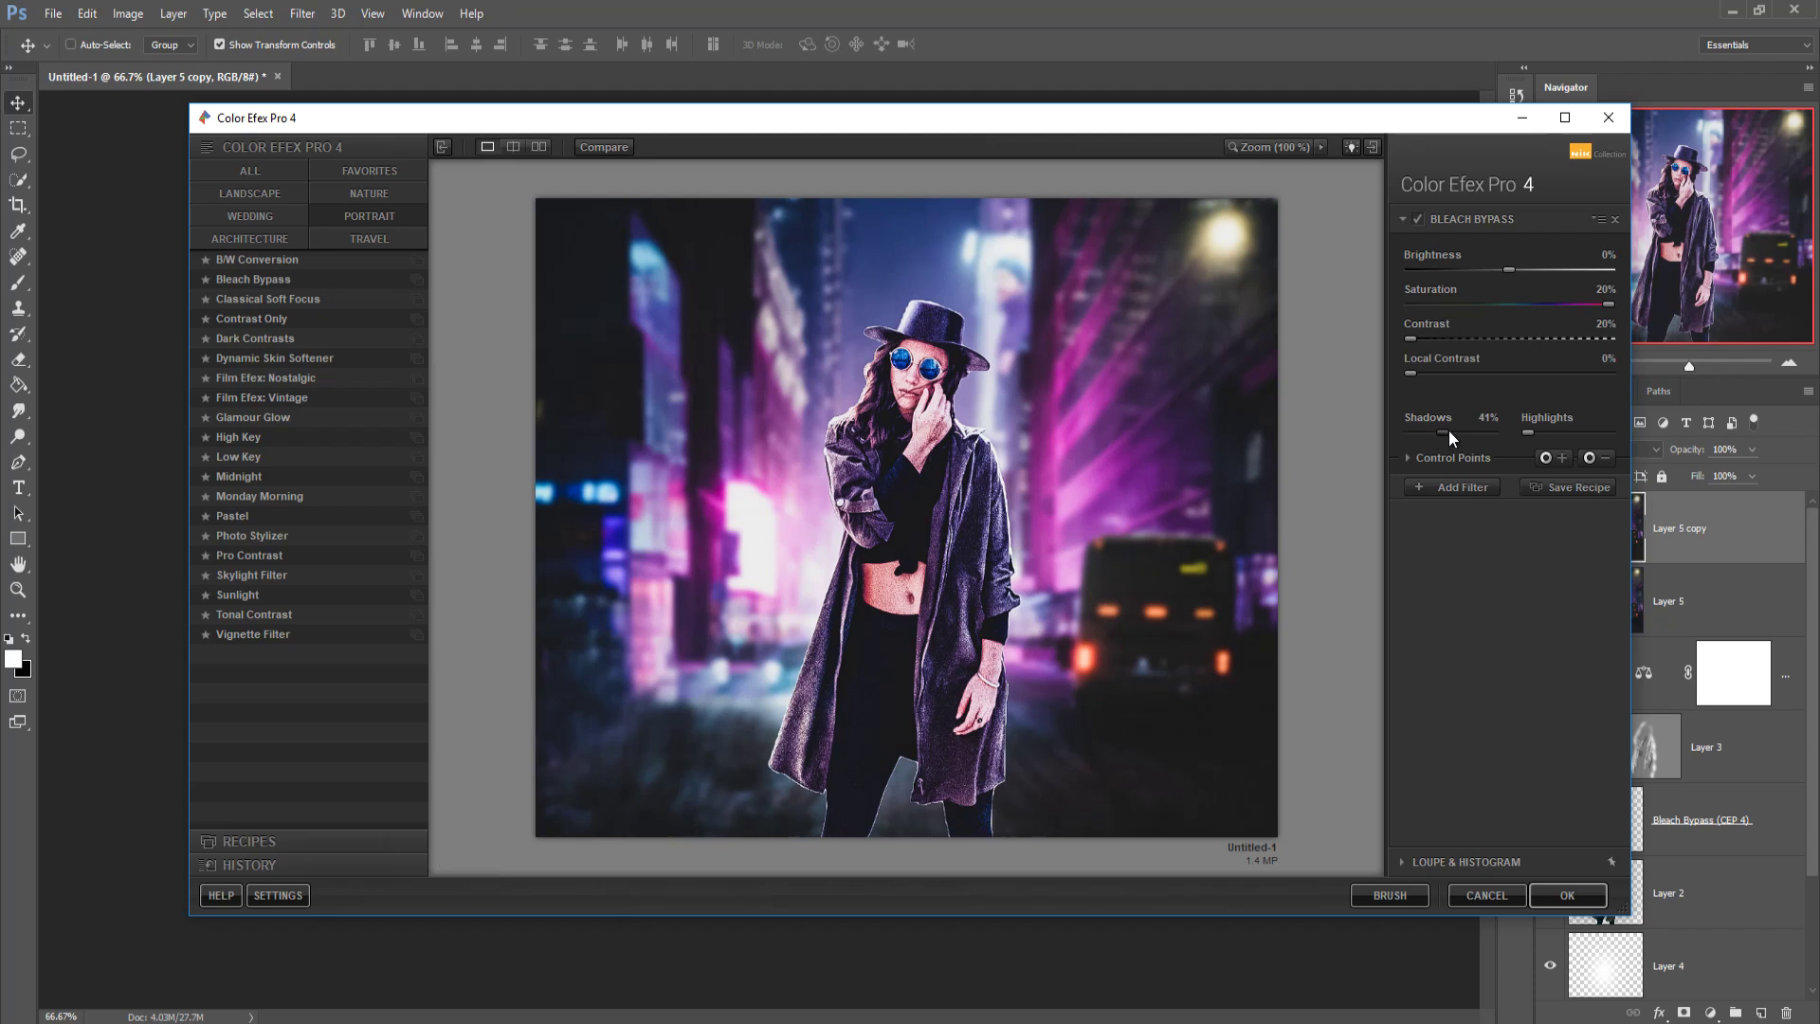
pyautogui.moveTo(1449, 430); pyautogui.dragTo(1580, 429)
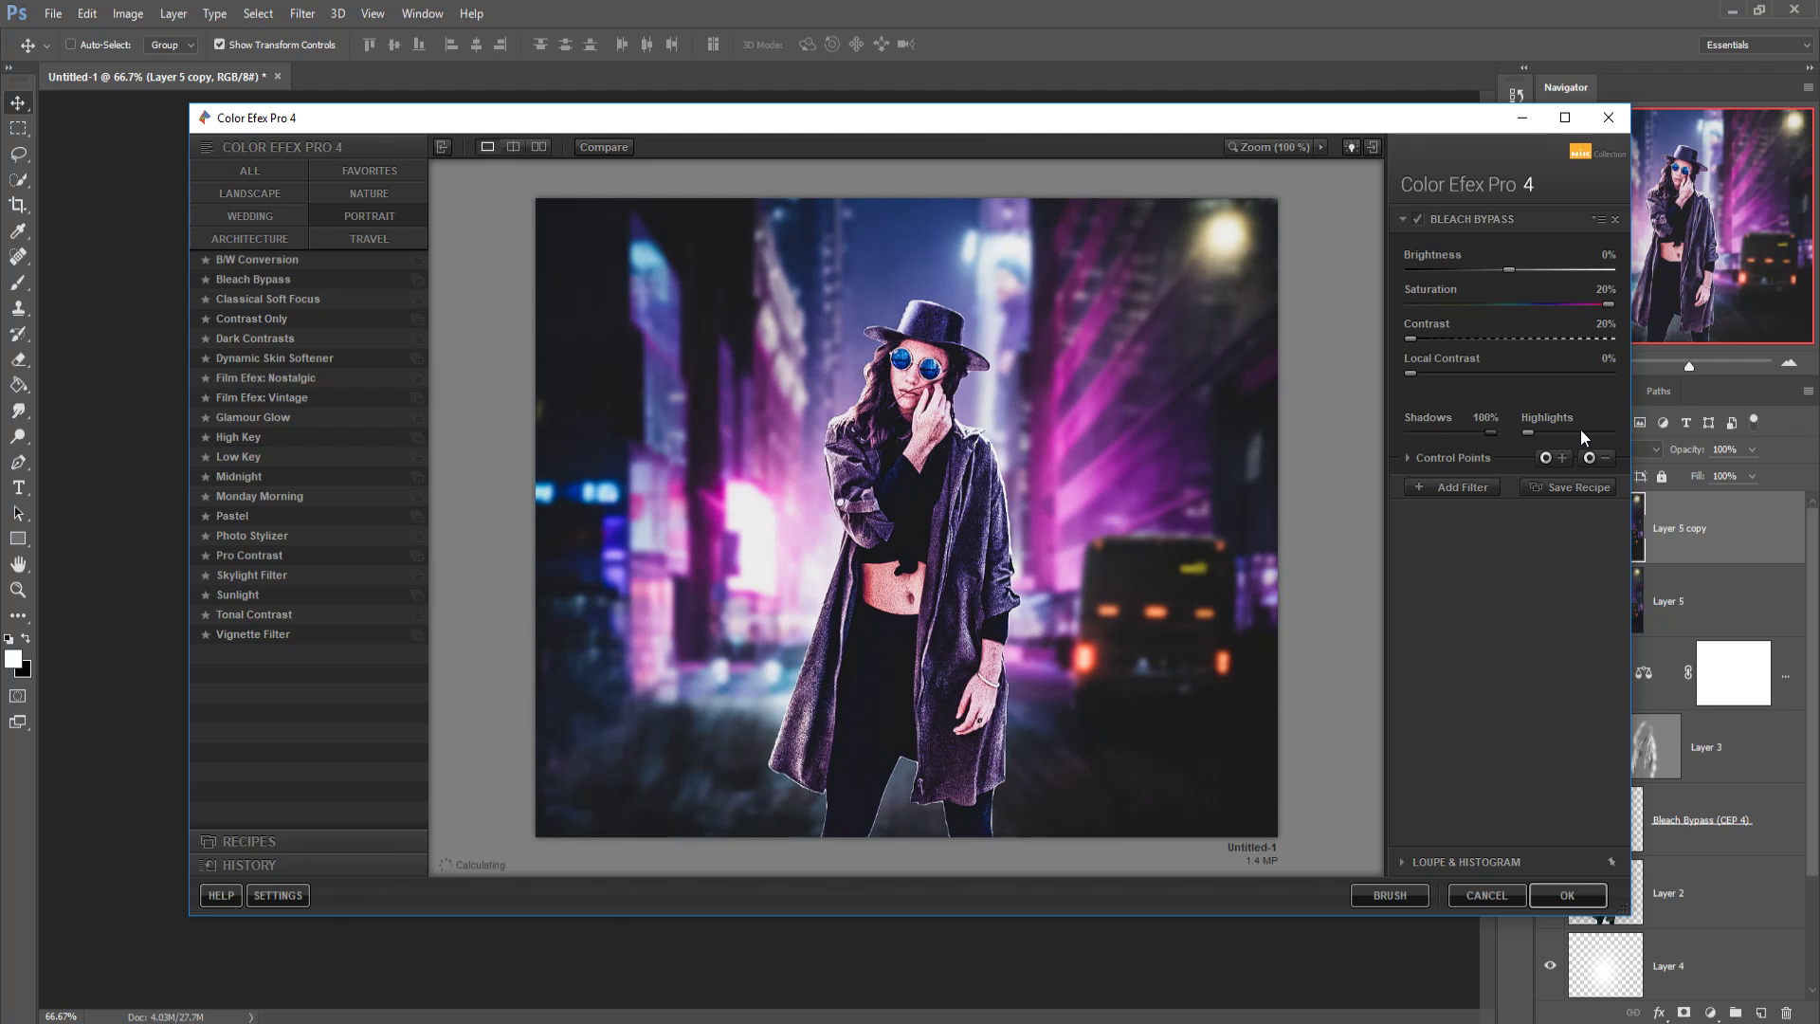
pyautogui.click(1573, 896)
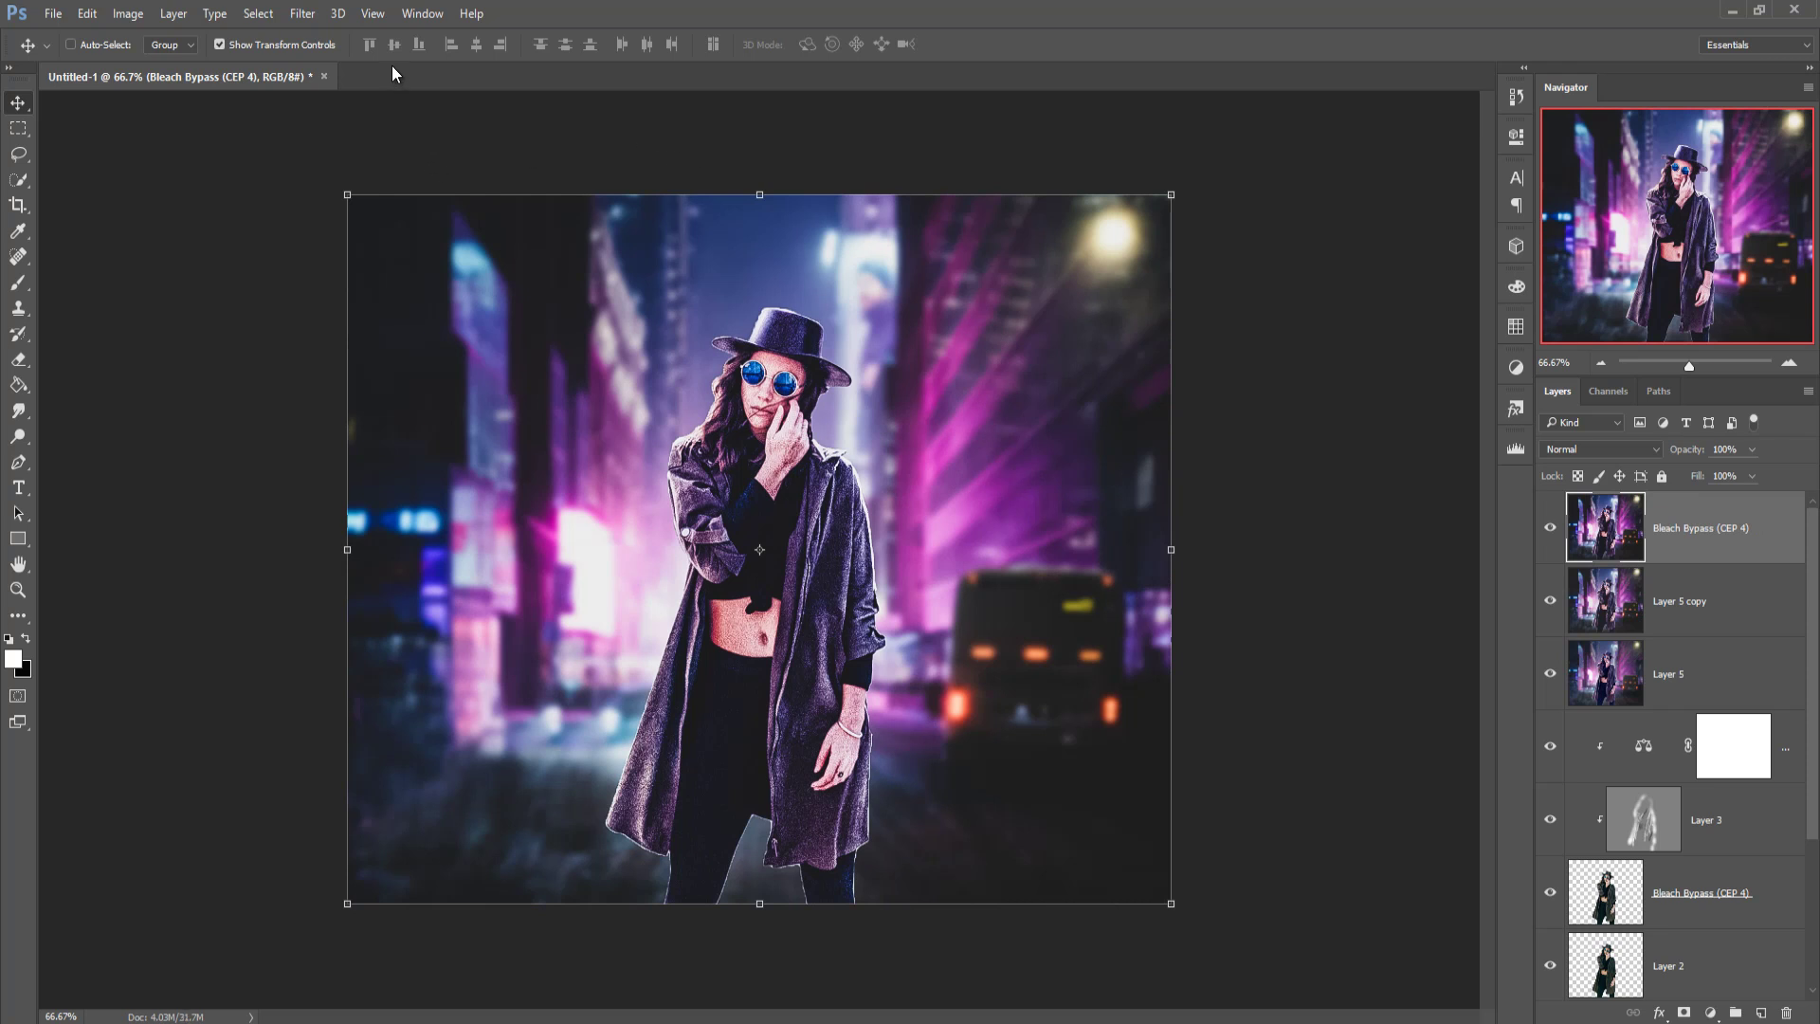
# Reopen Color Efex Pro 4 and try Brilliance / Warmth from the Nature set with slight warming
pyautogui.click(303, 13)
pyautogui.moveTo(334, 427)
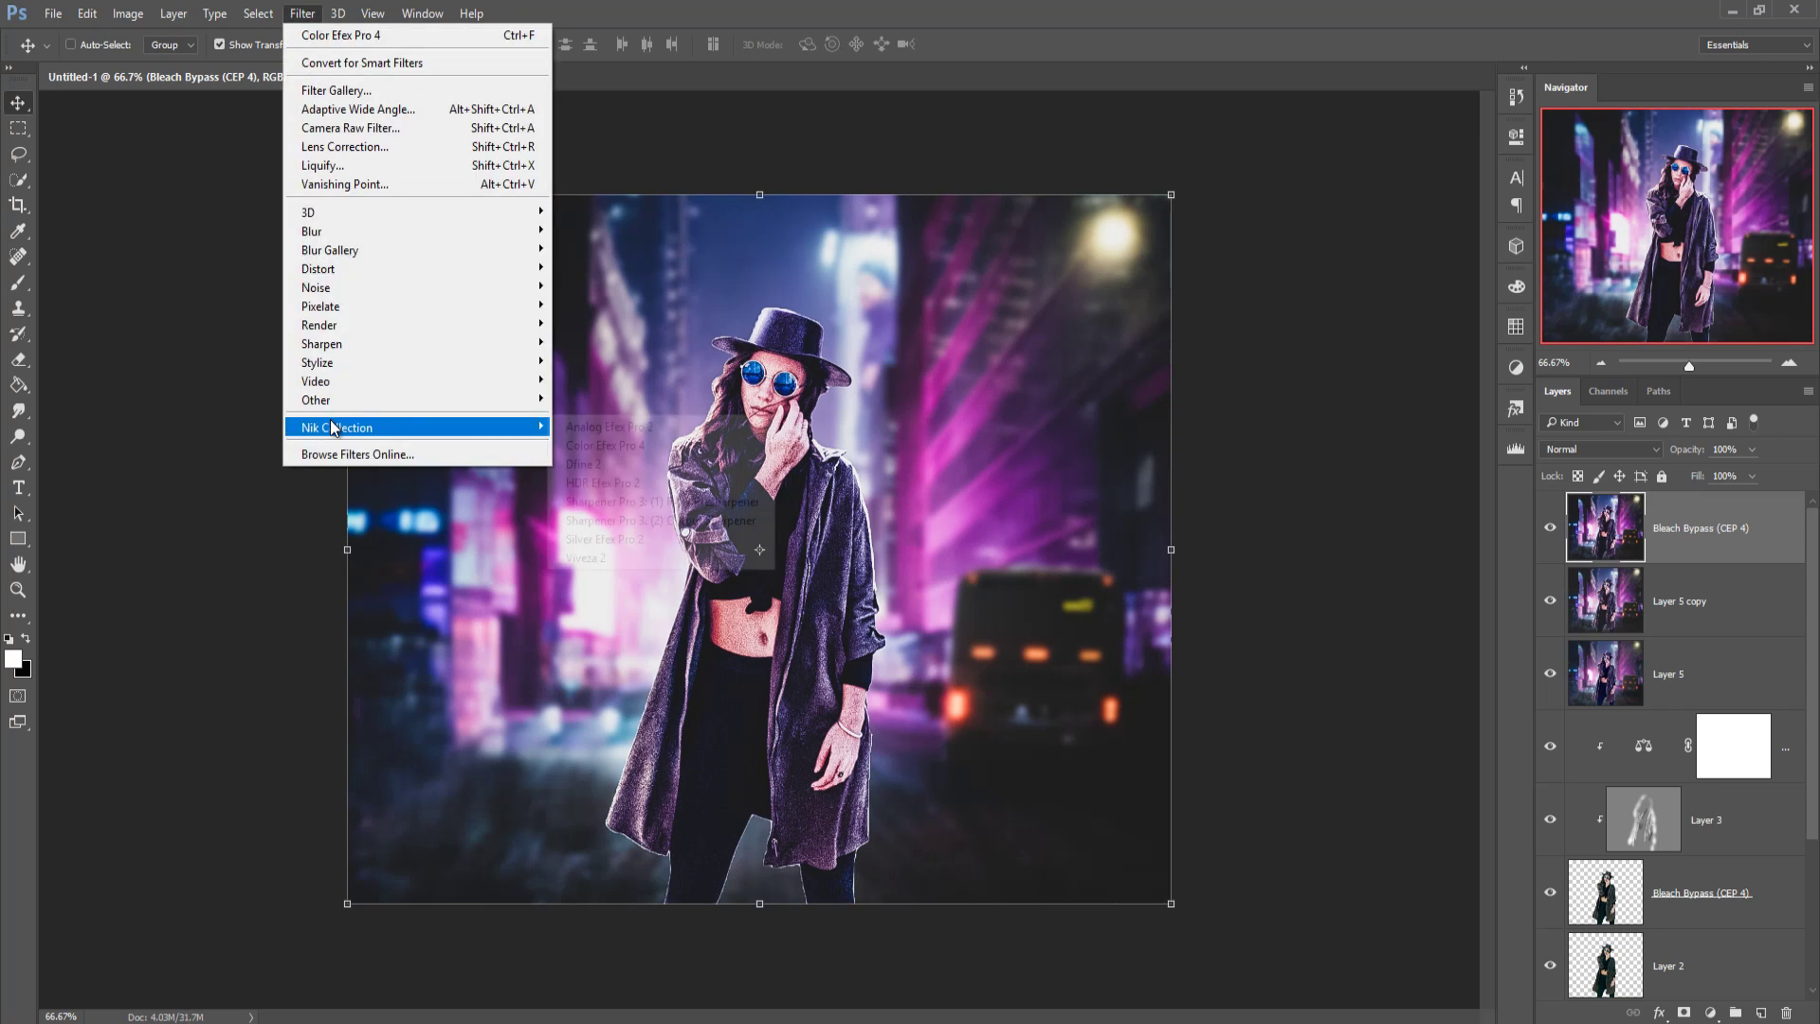
pyautogui.click(656, 445)
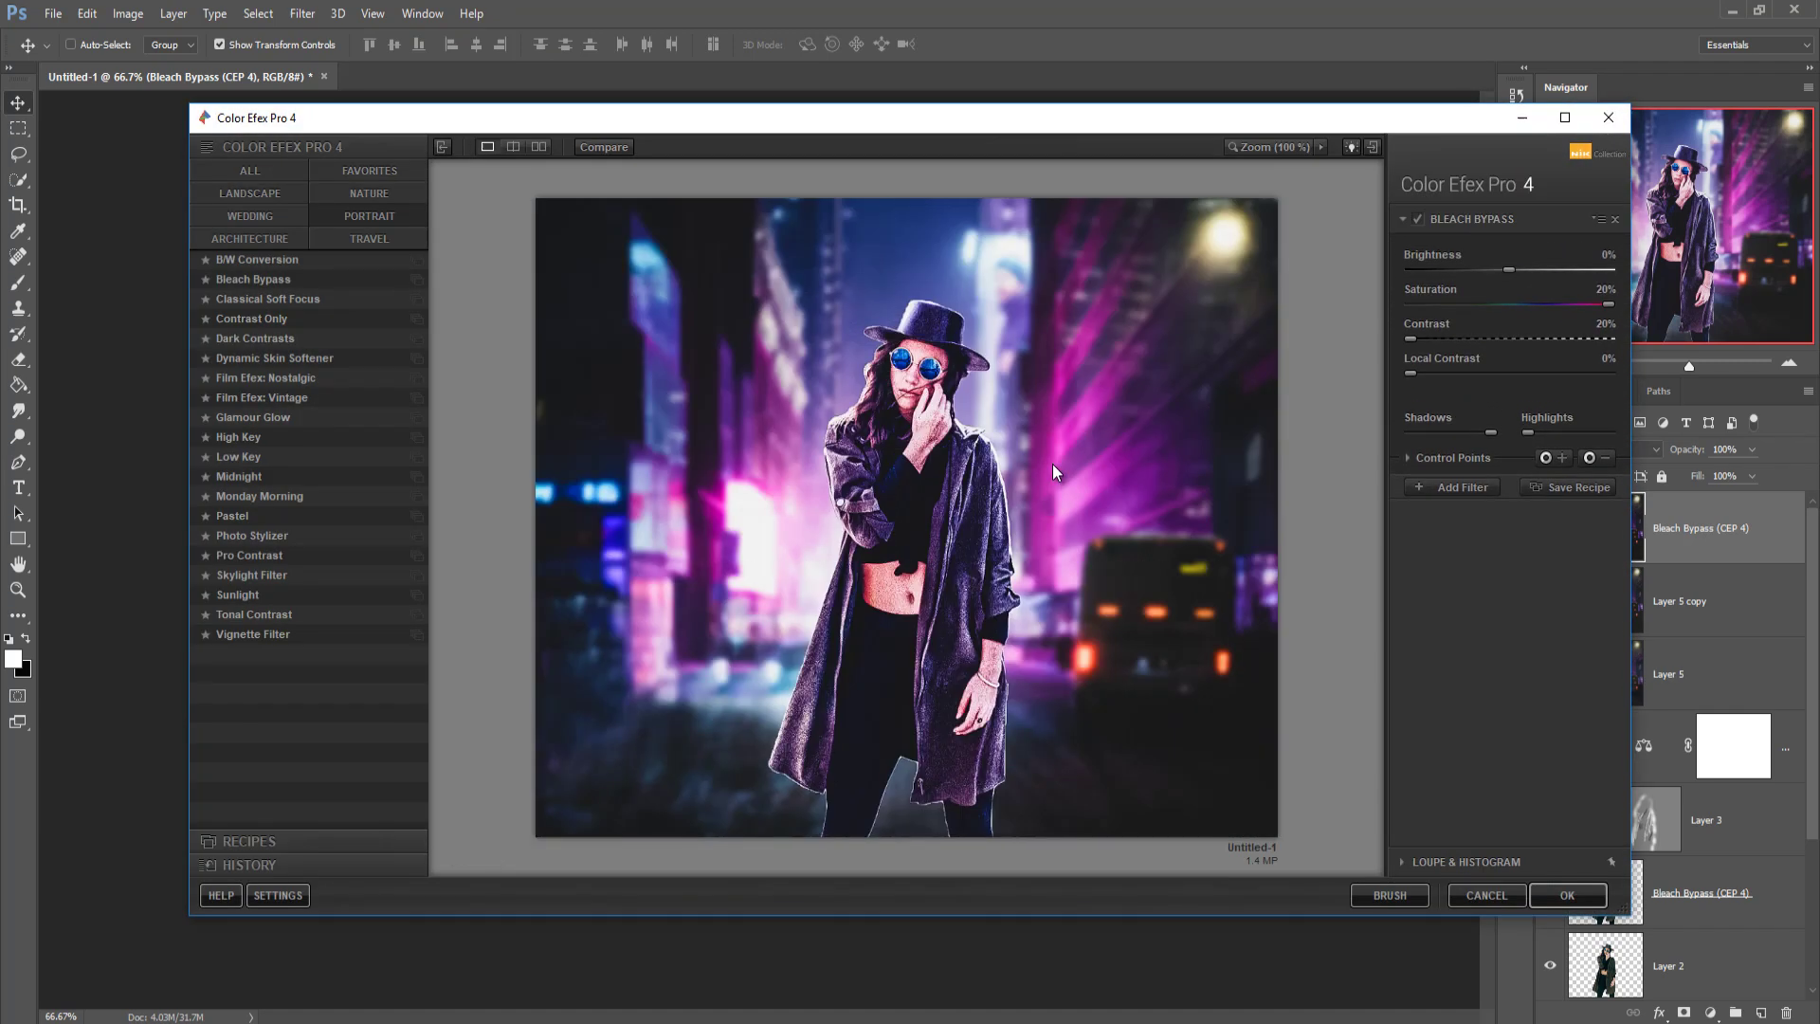
pyautogui.click(350, 199)
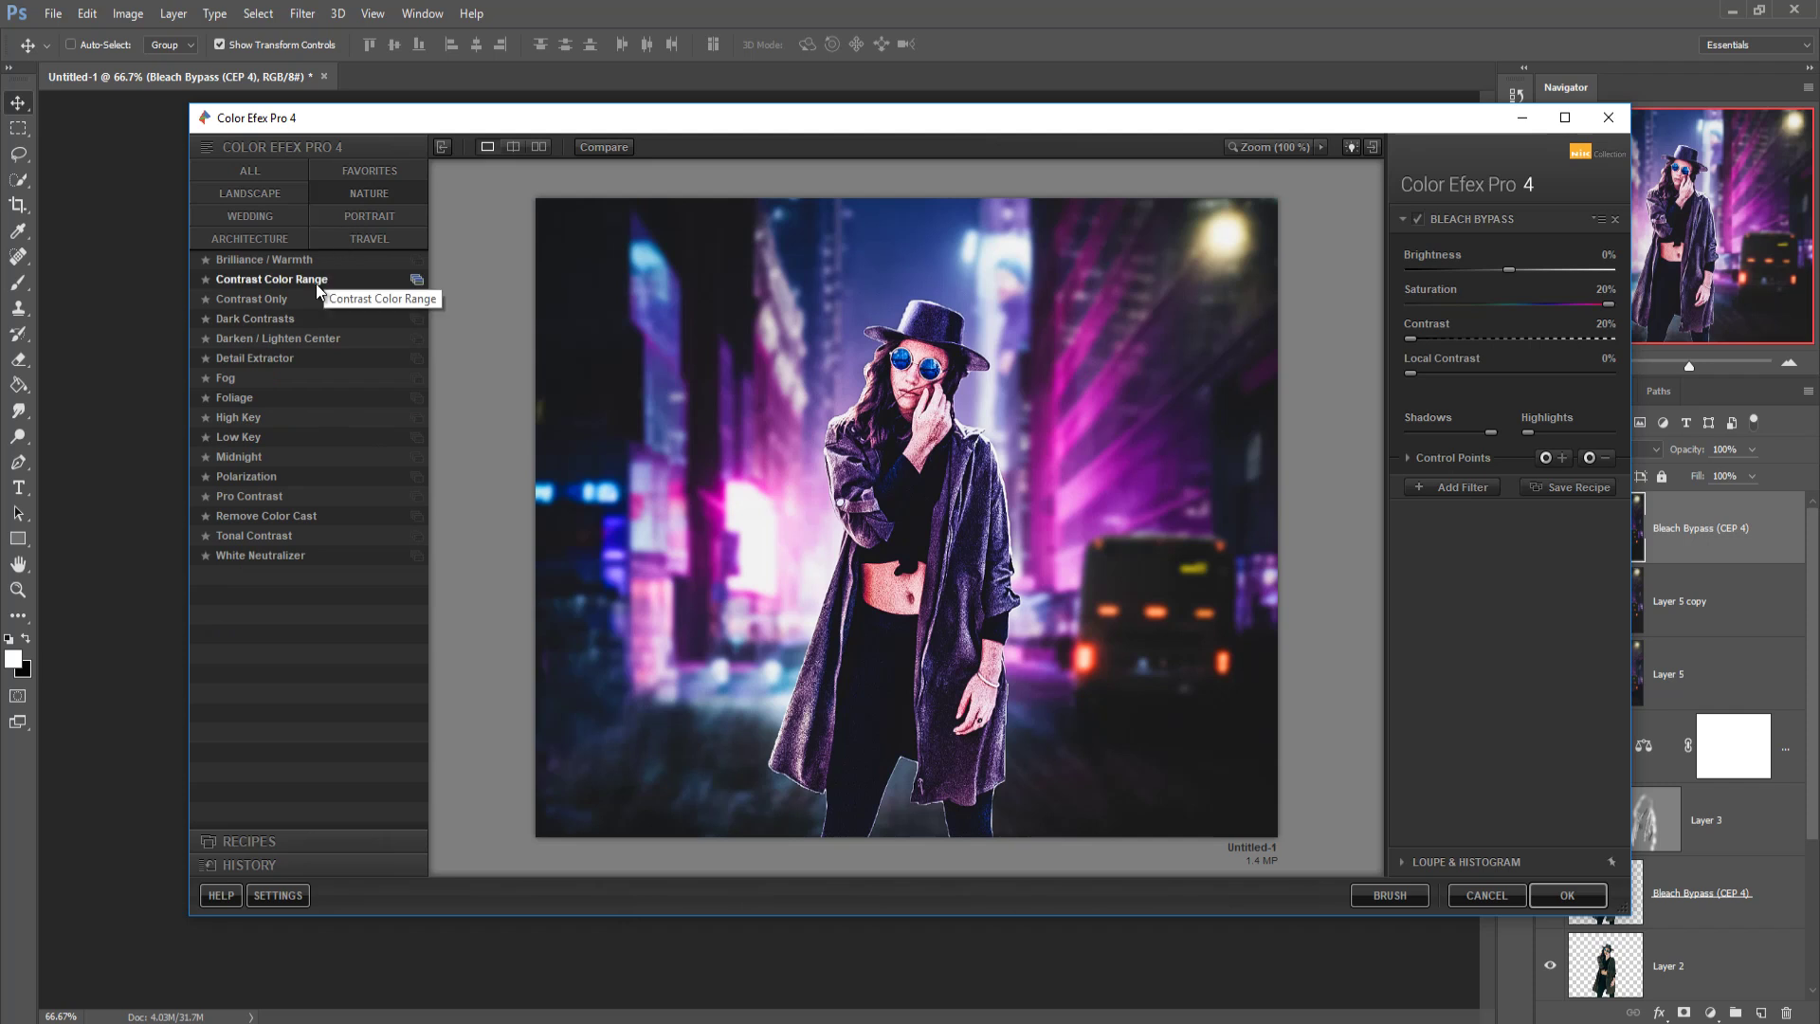
pyautogui.click(271, 259)
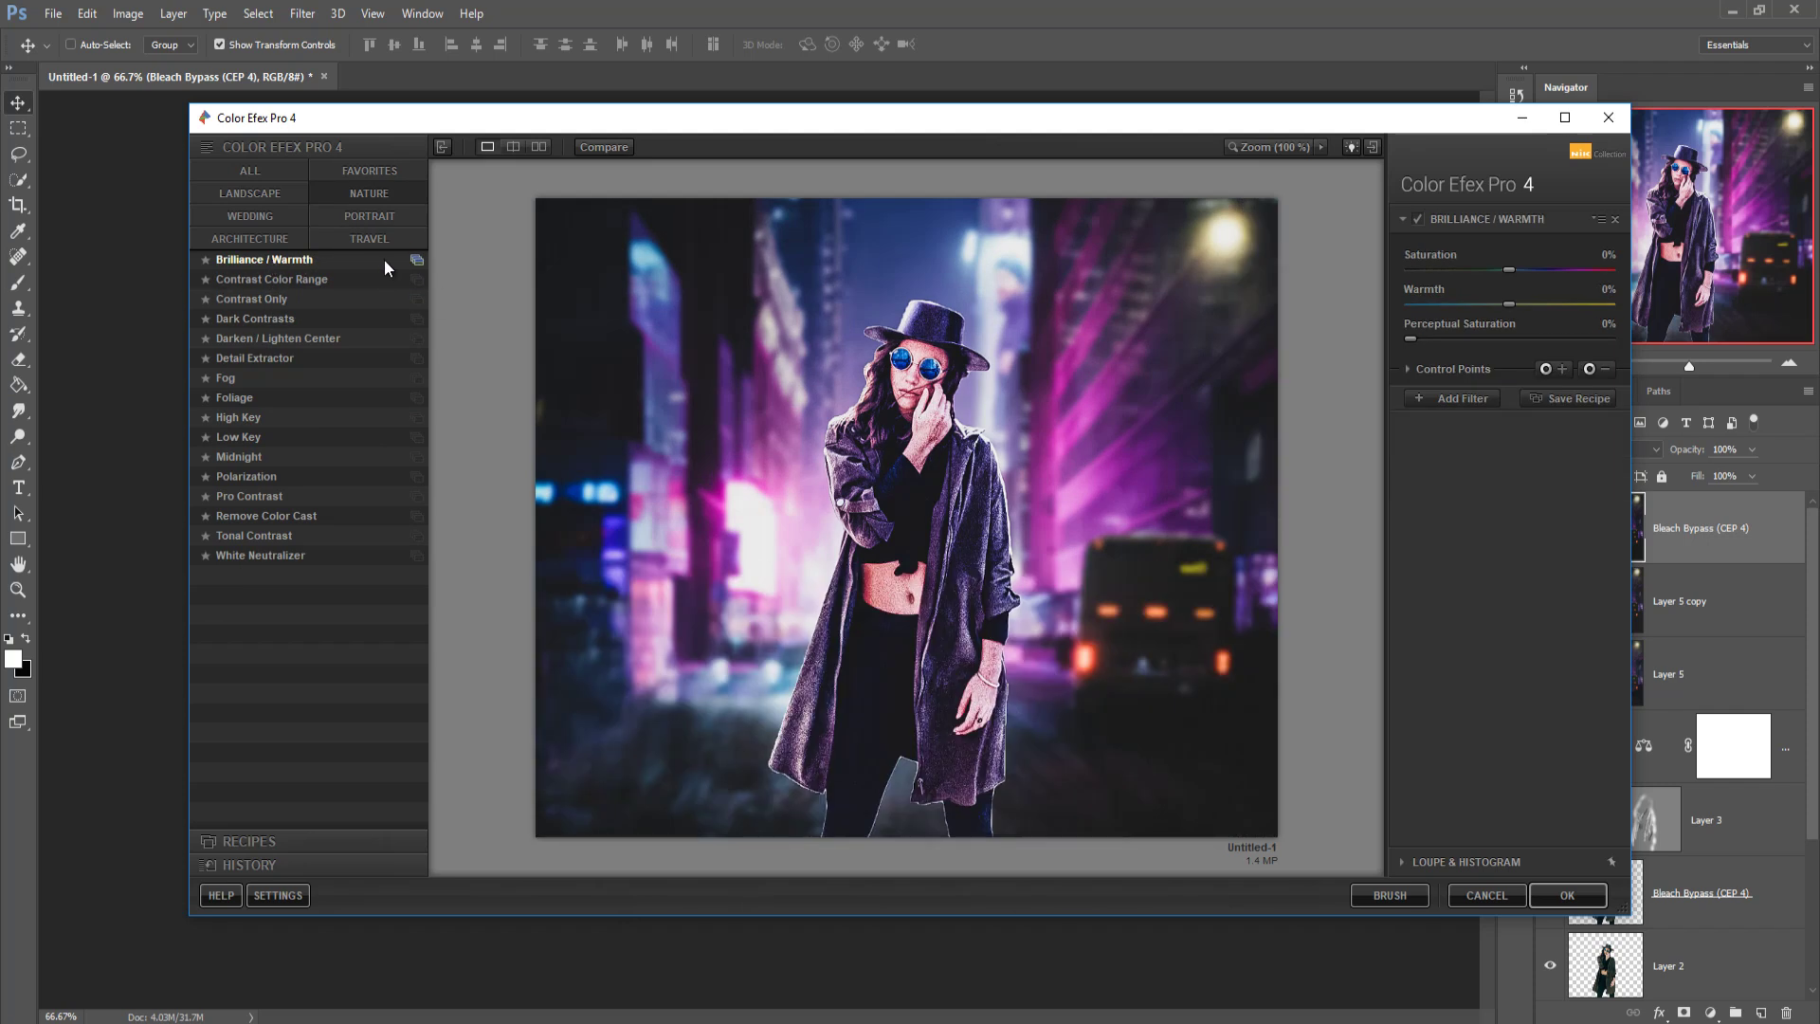
pyautogui.moveTo(1515, 305); pyautogui.dragTo(1526, 303)
# Apply Travel > Cross Processing with shadows lifted to 42% and highlights slightly raised
pyautogui.click(367, 239)
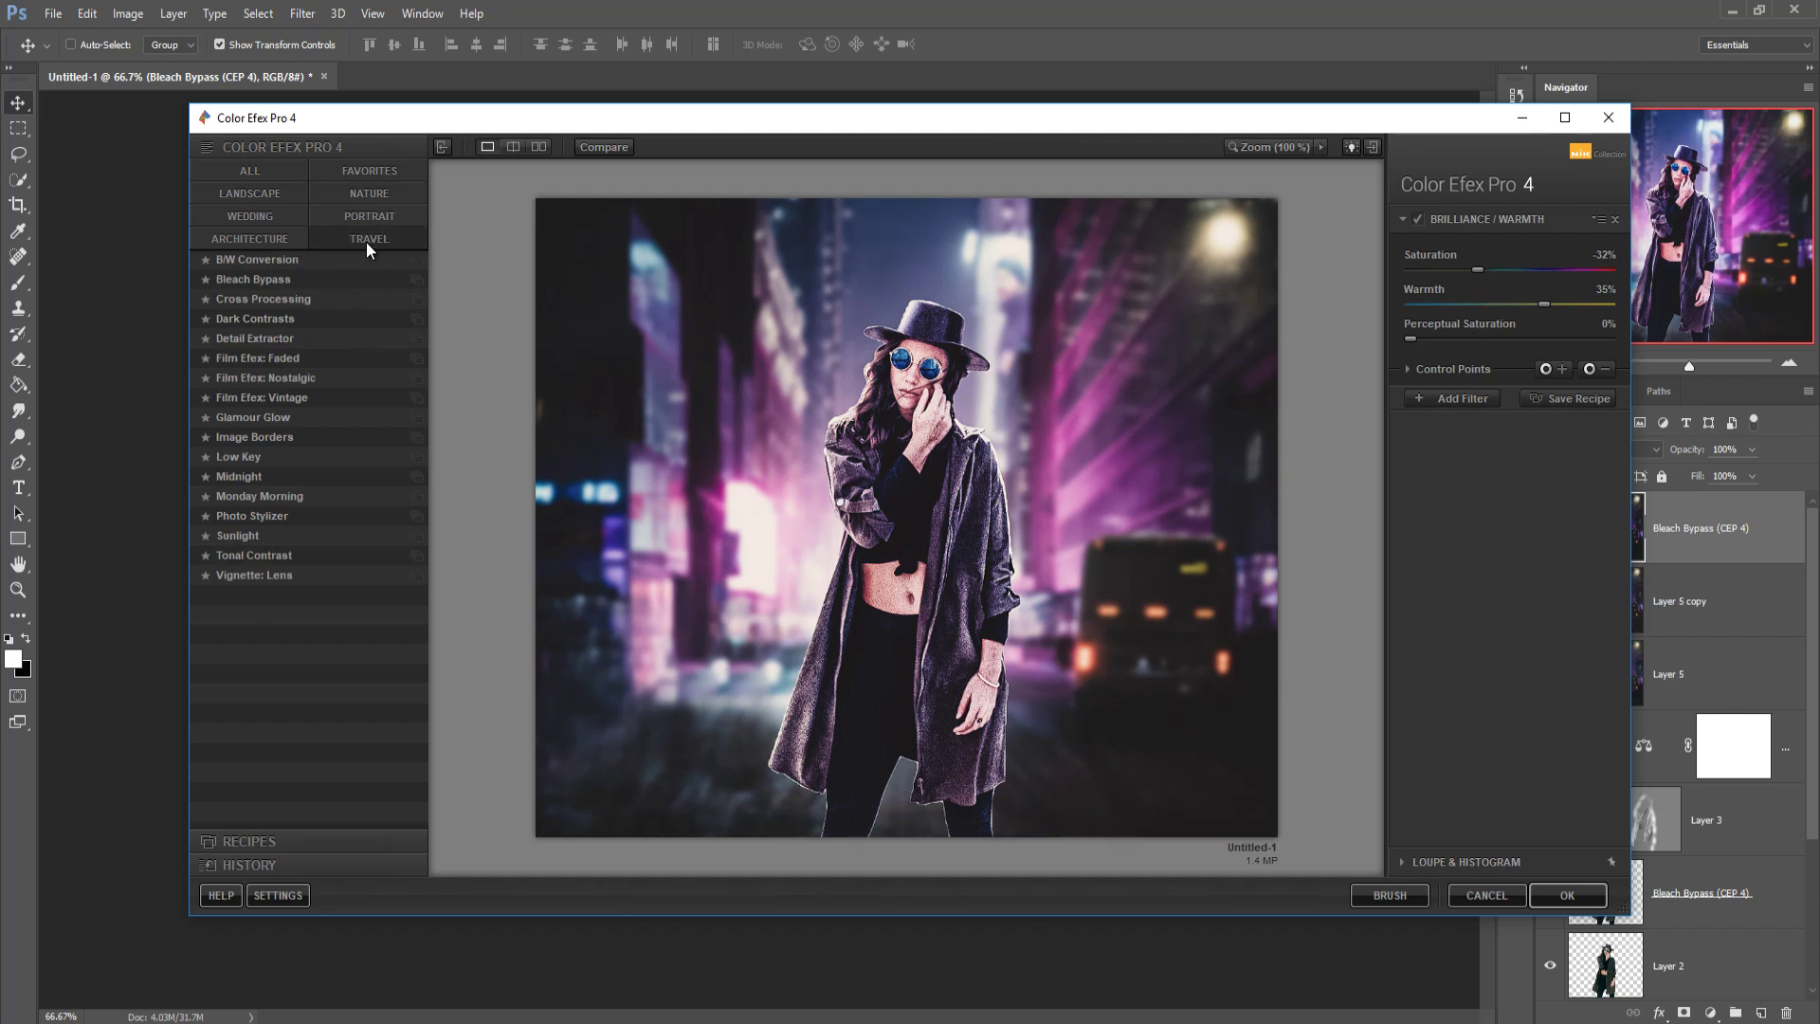
pyautogui.click(289, 299)
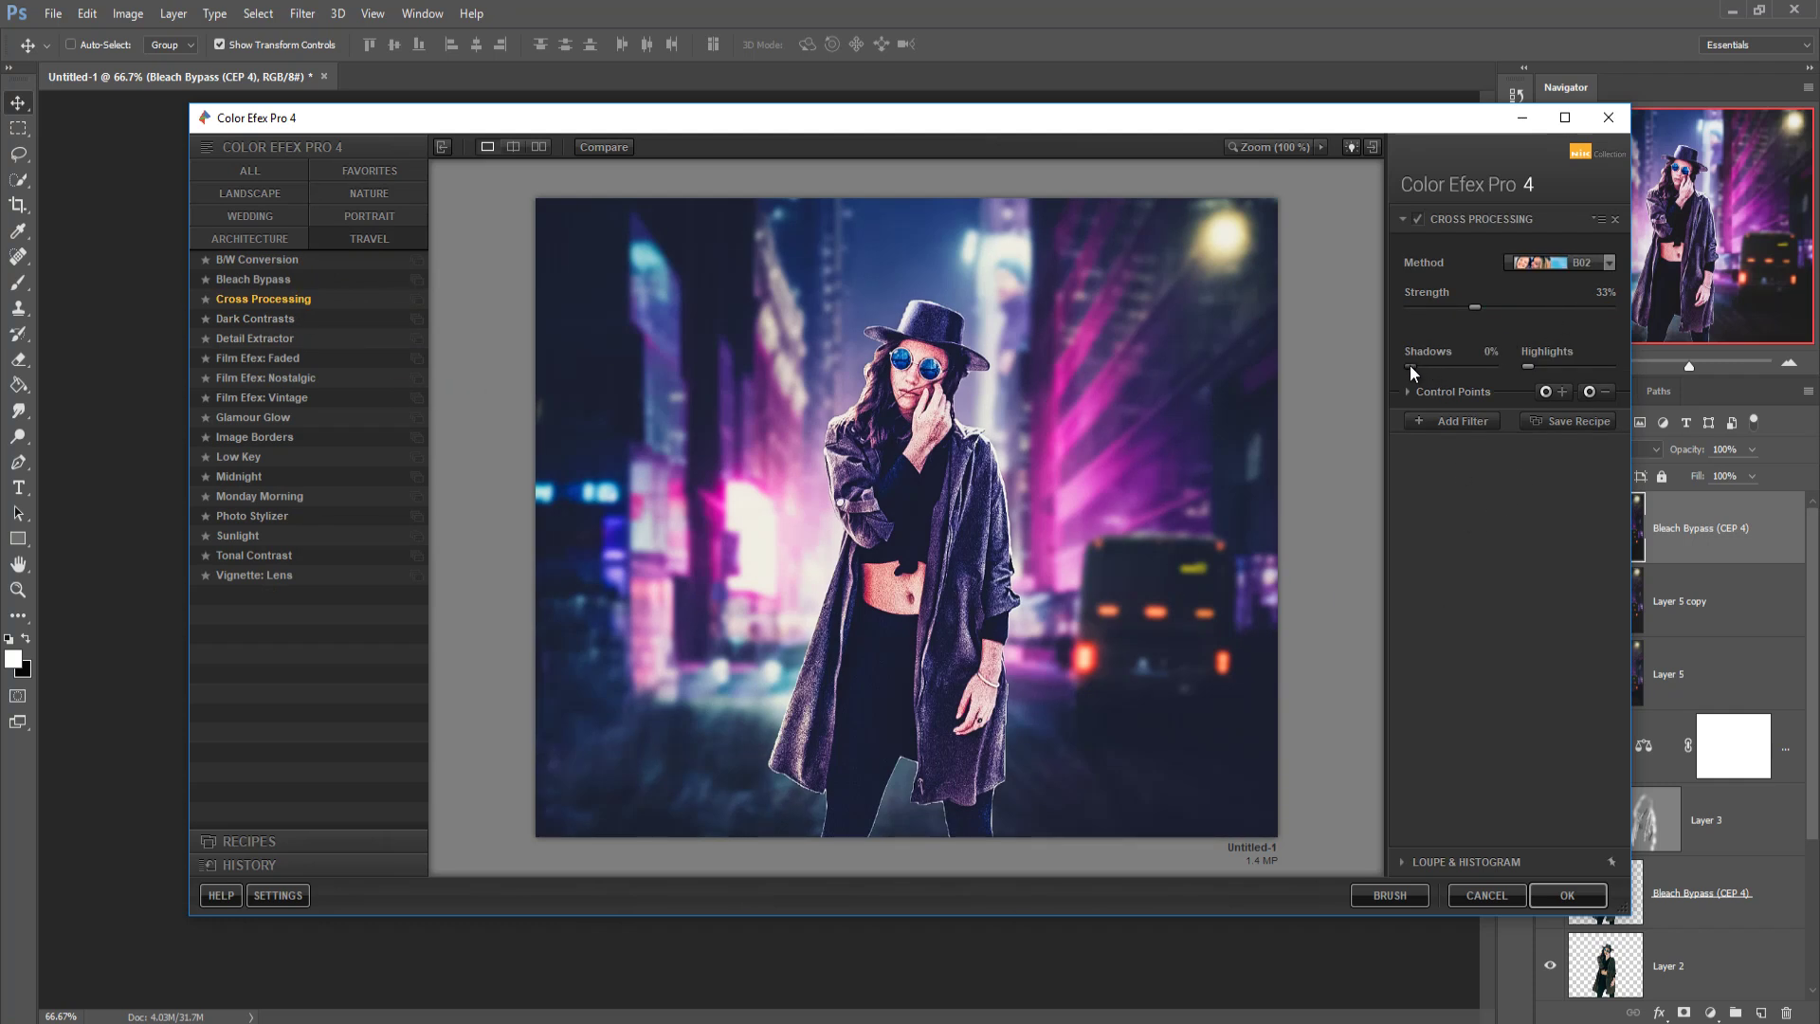
pyautogui.moveTo(1411, 367)
pyautogui.mouseDown()
pyautogui.moveTo(1454, 368)
pyautogui.moveTo(1436, 368)
pyautogui.mouseUp()
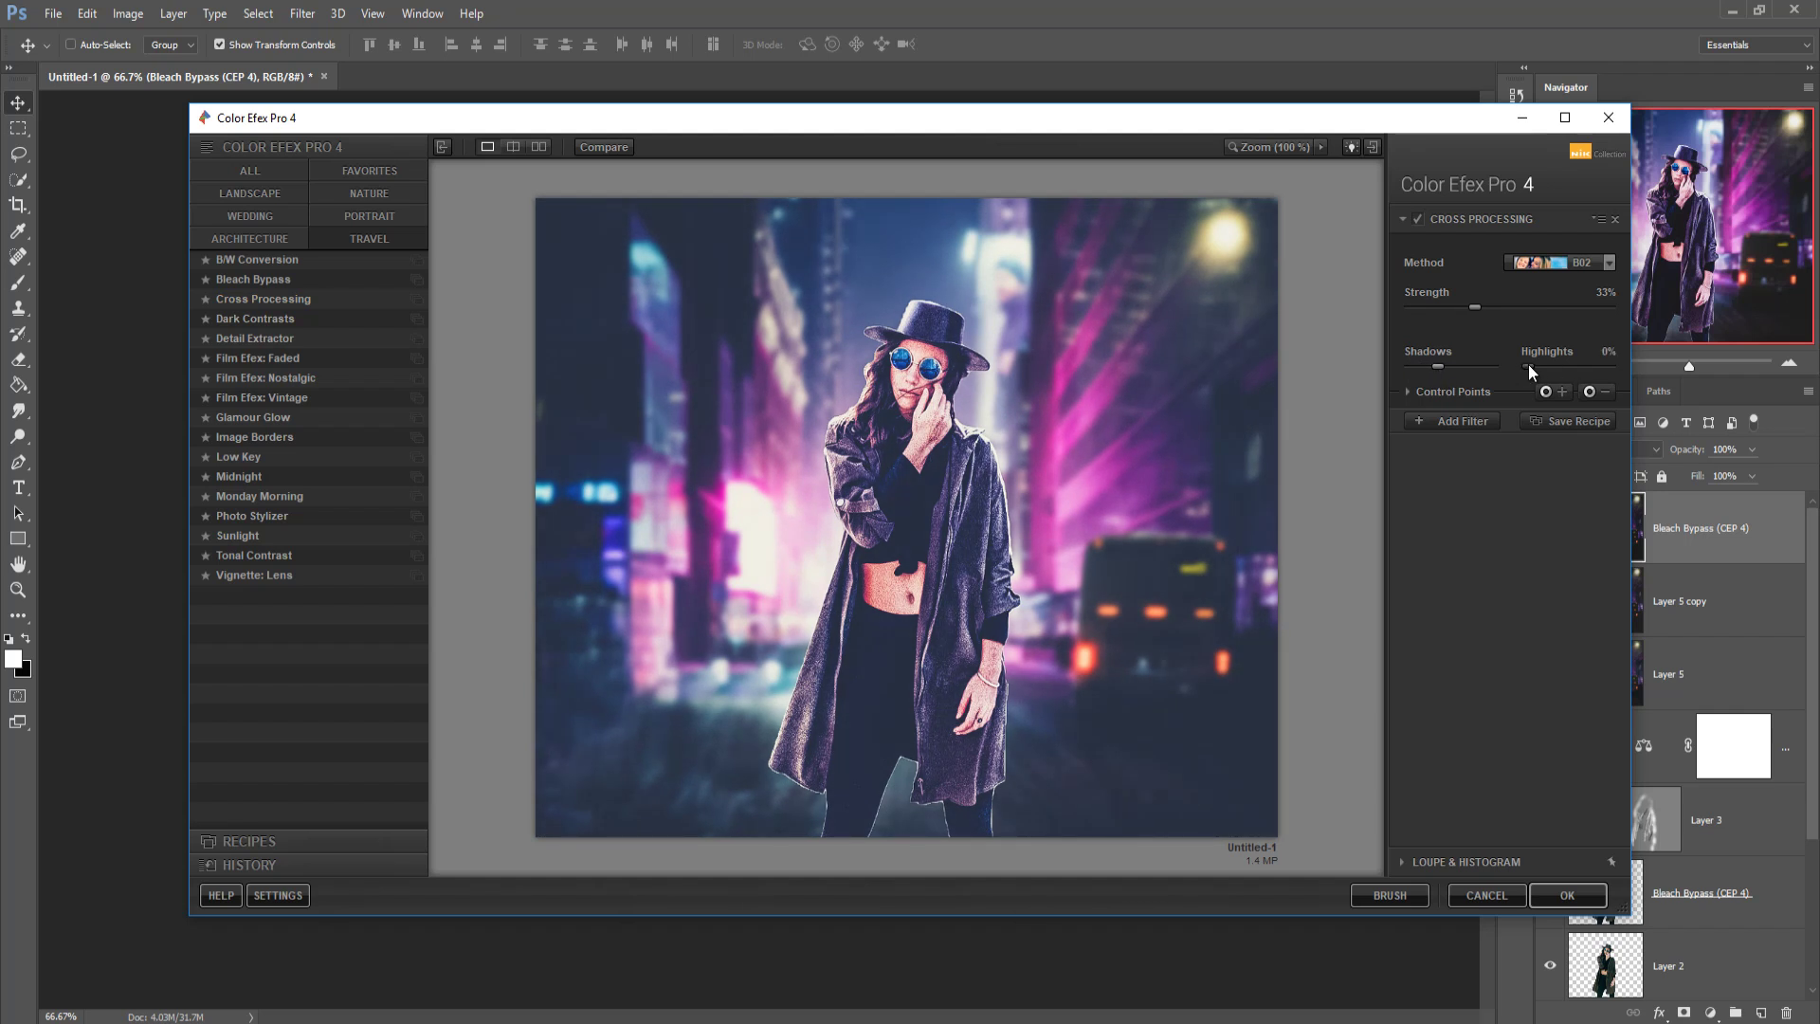
pyautogui.moveTo(1545, 364); pyautogui.dragTo(1554, 362)
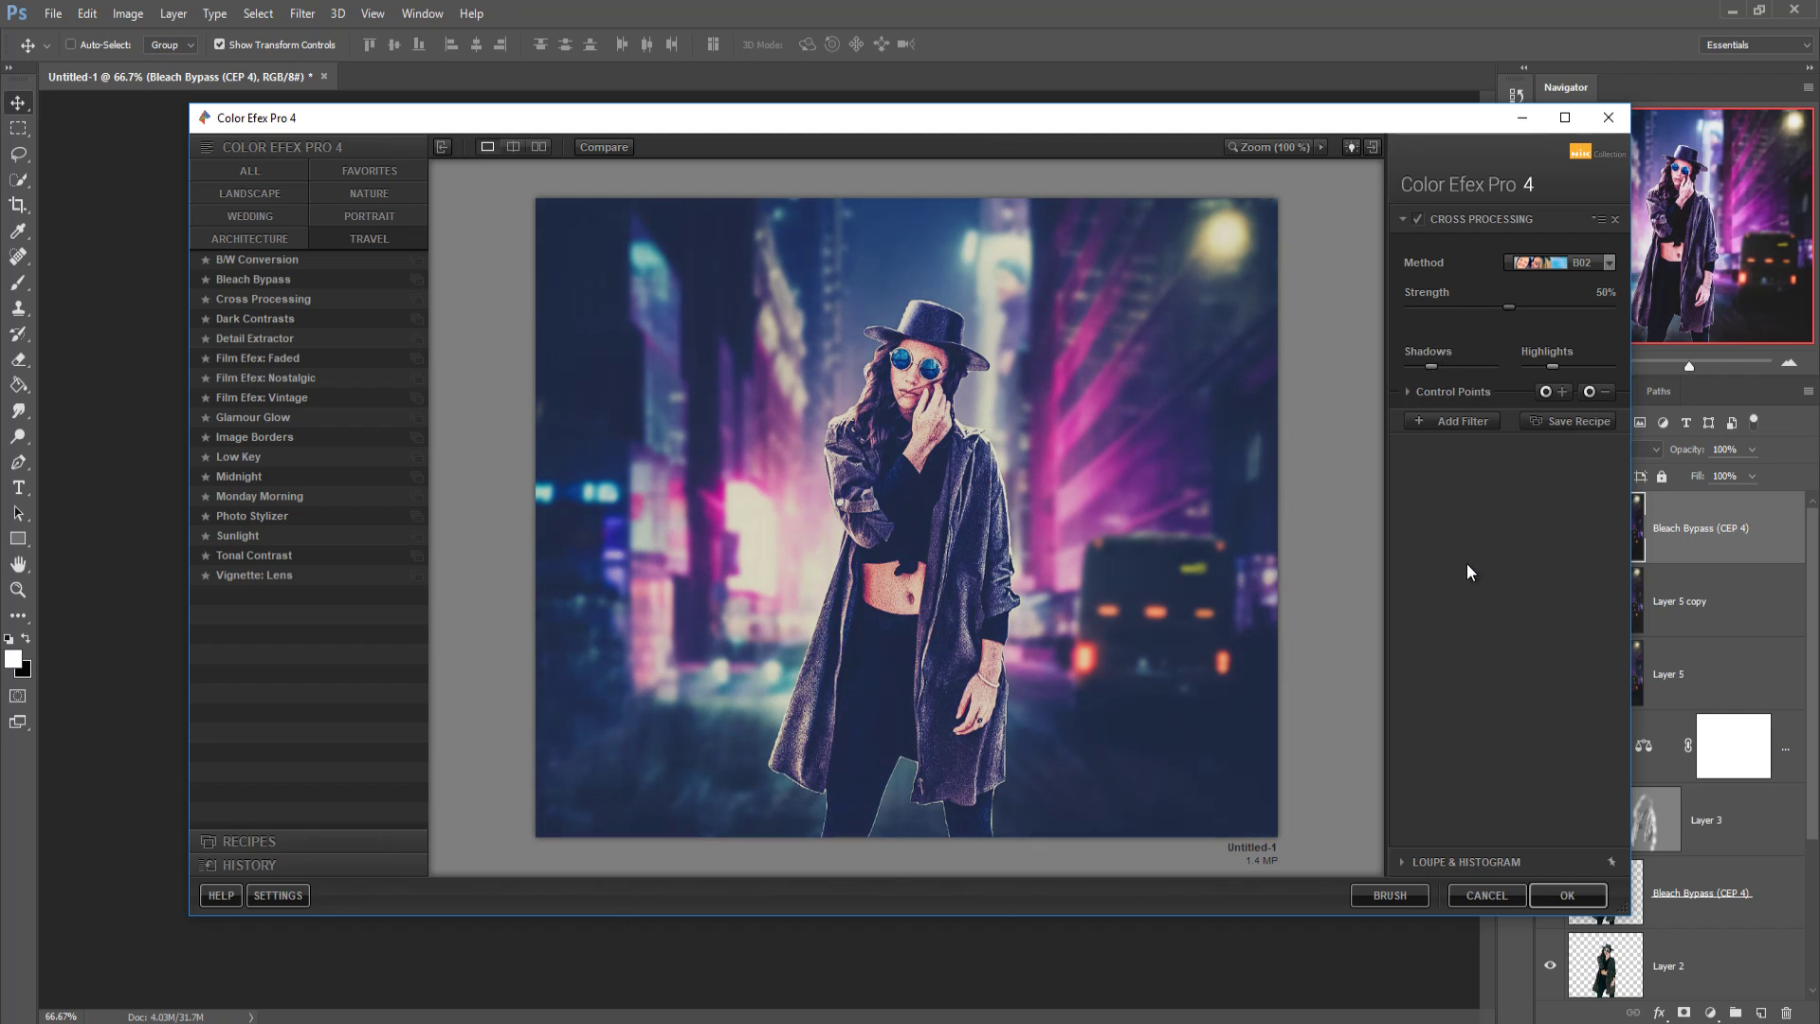
pyautogui.click(1559, 895)
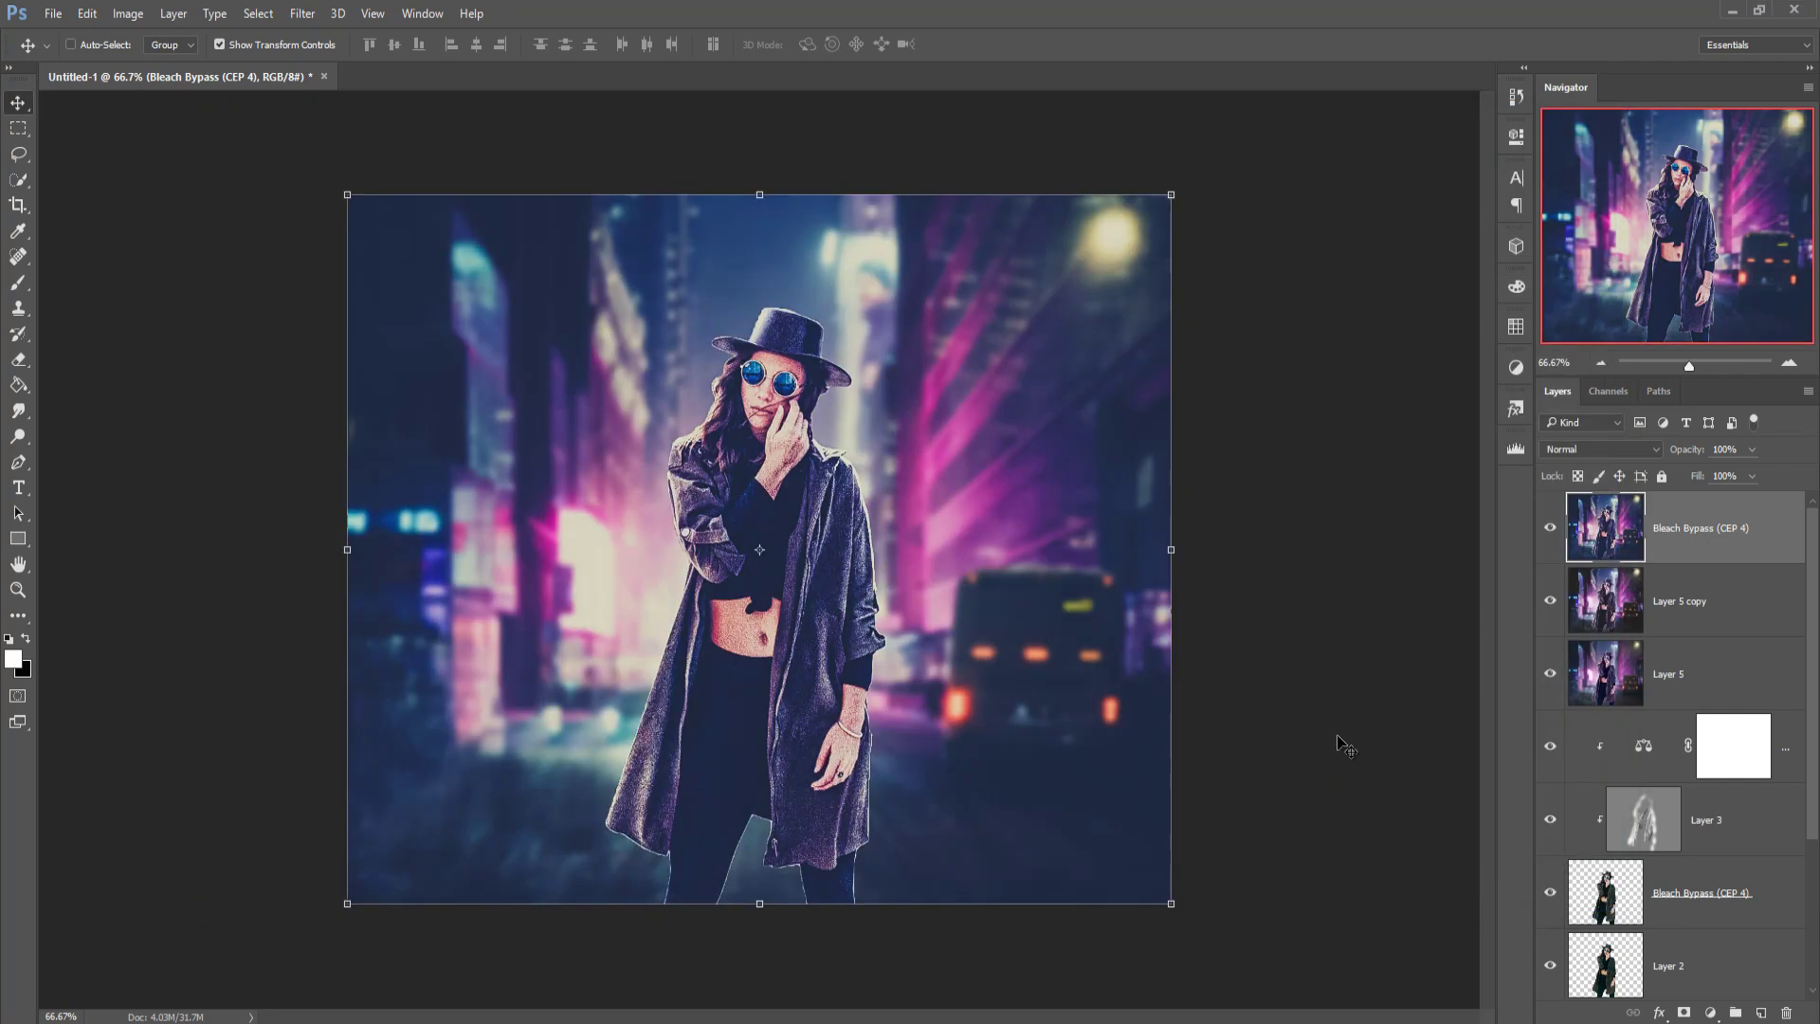
pyautogui.click(18, 488)
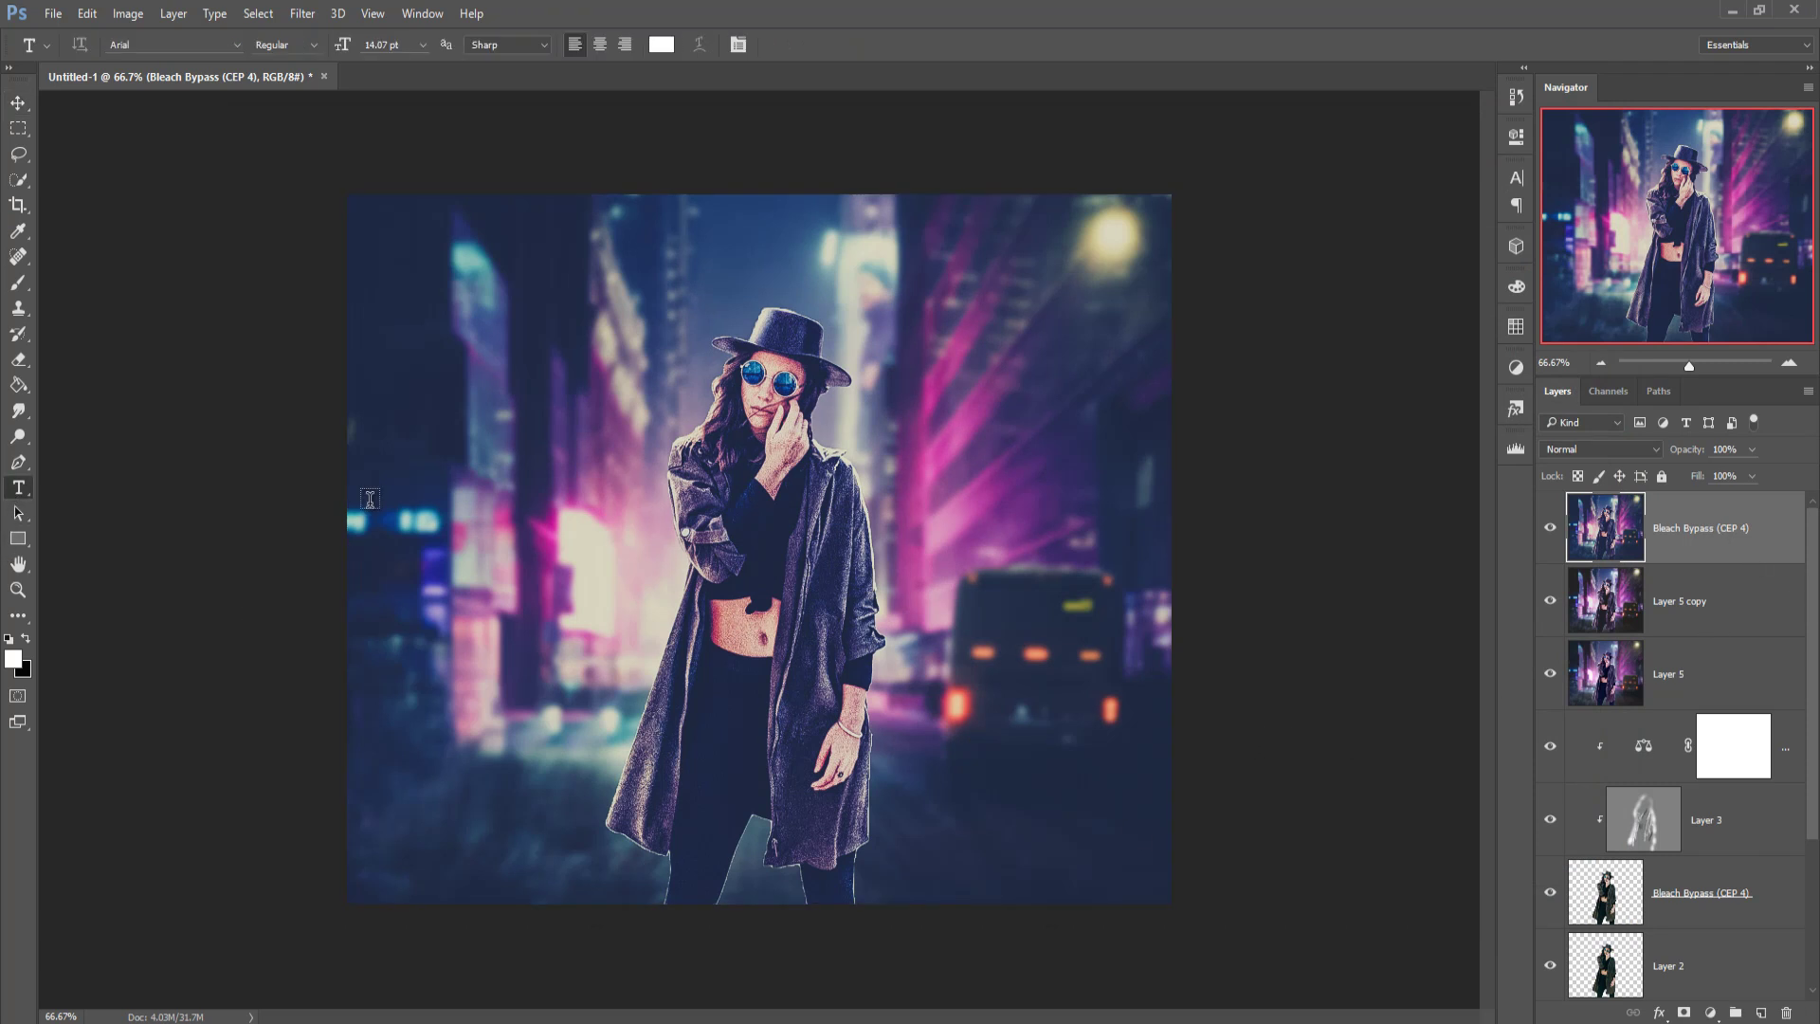
# Type the widely spaced white 'CITY STYLE' title on the canvas and commit it
pyautogui.click(487, 651)
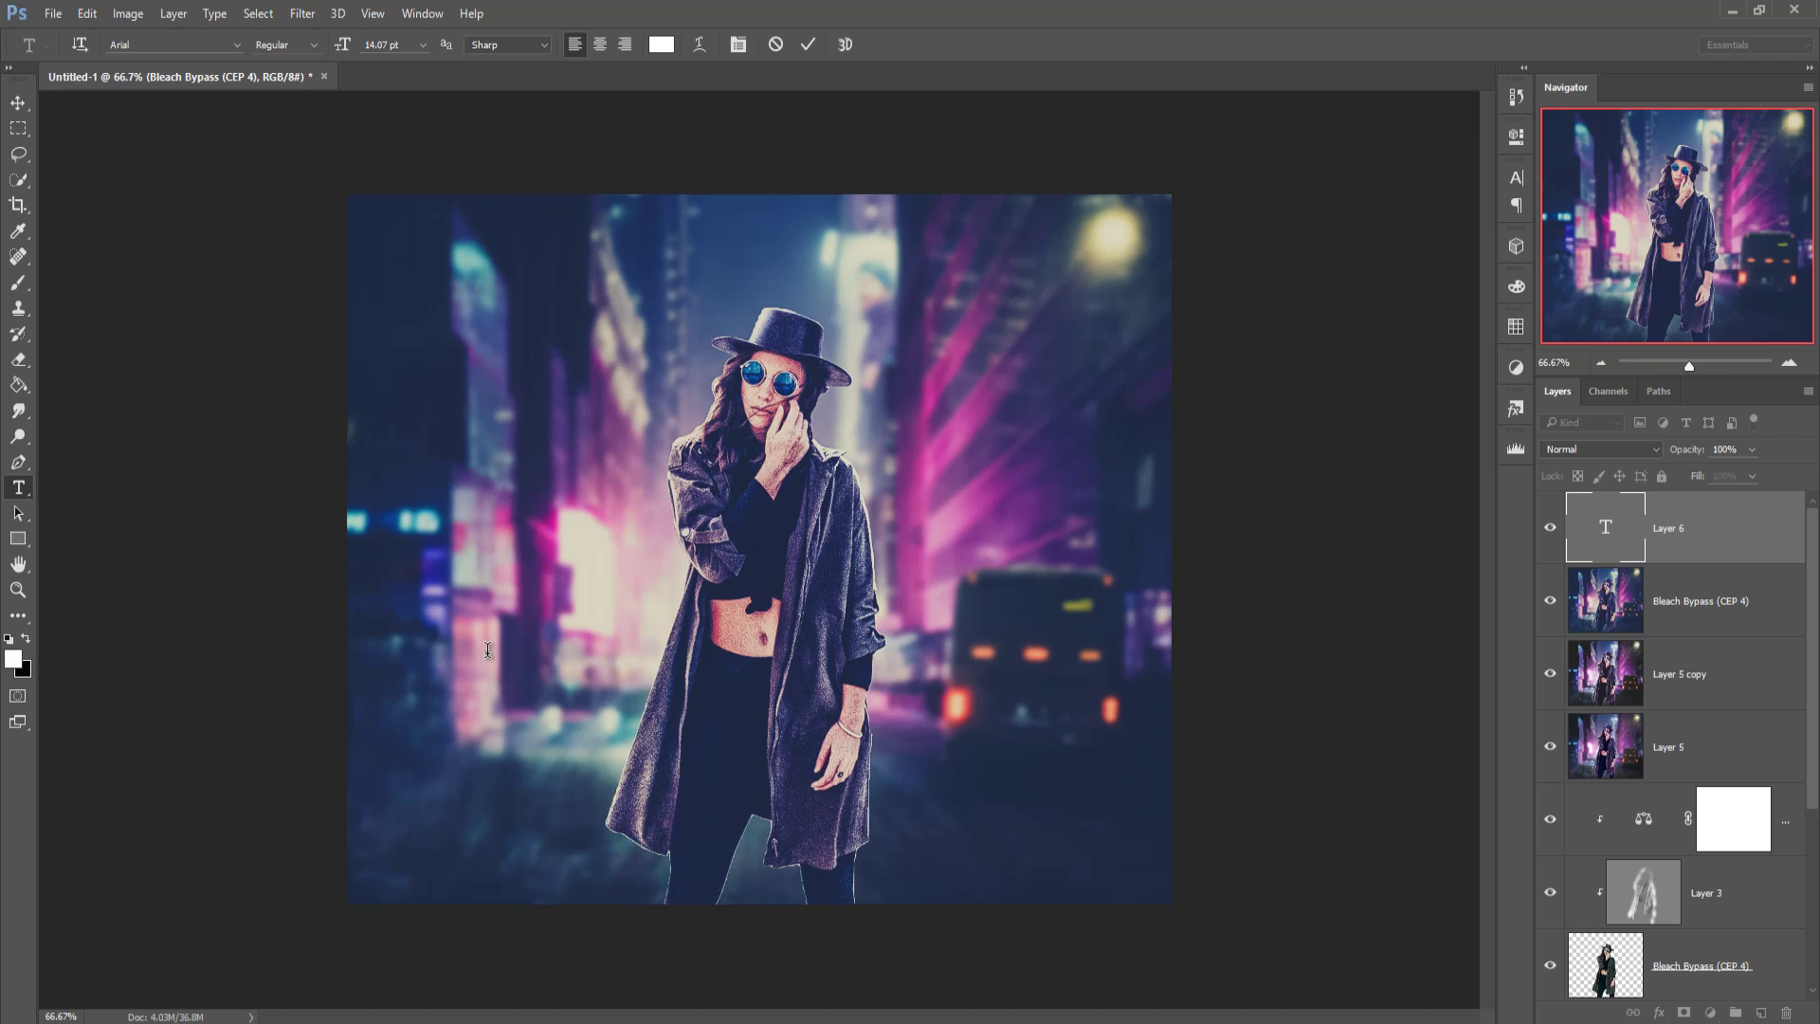
pyautogui.write('C')
pyautogui.press('BackSpace')
pyautogui.write('CITY S')
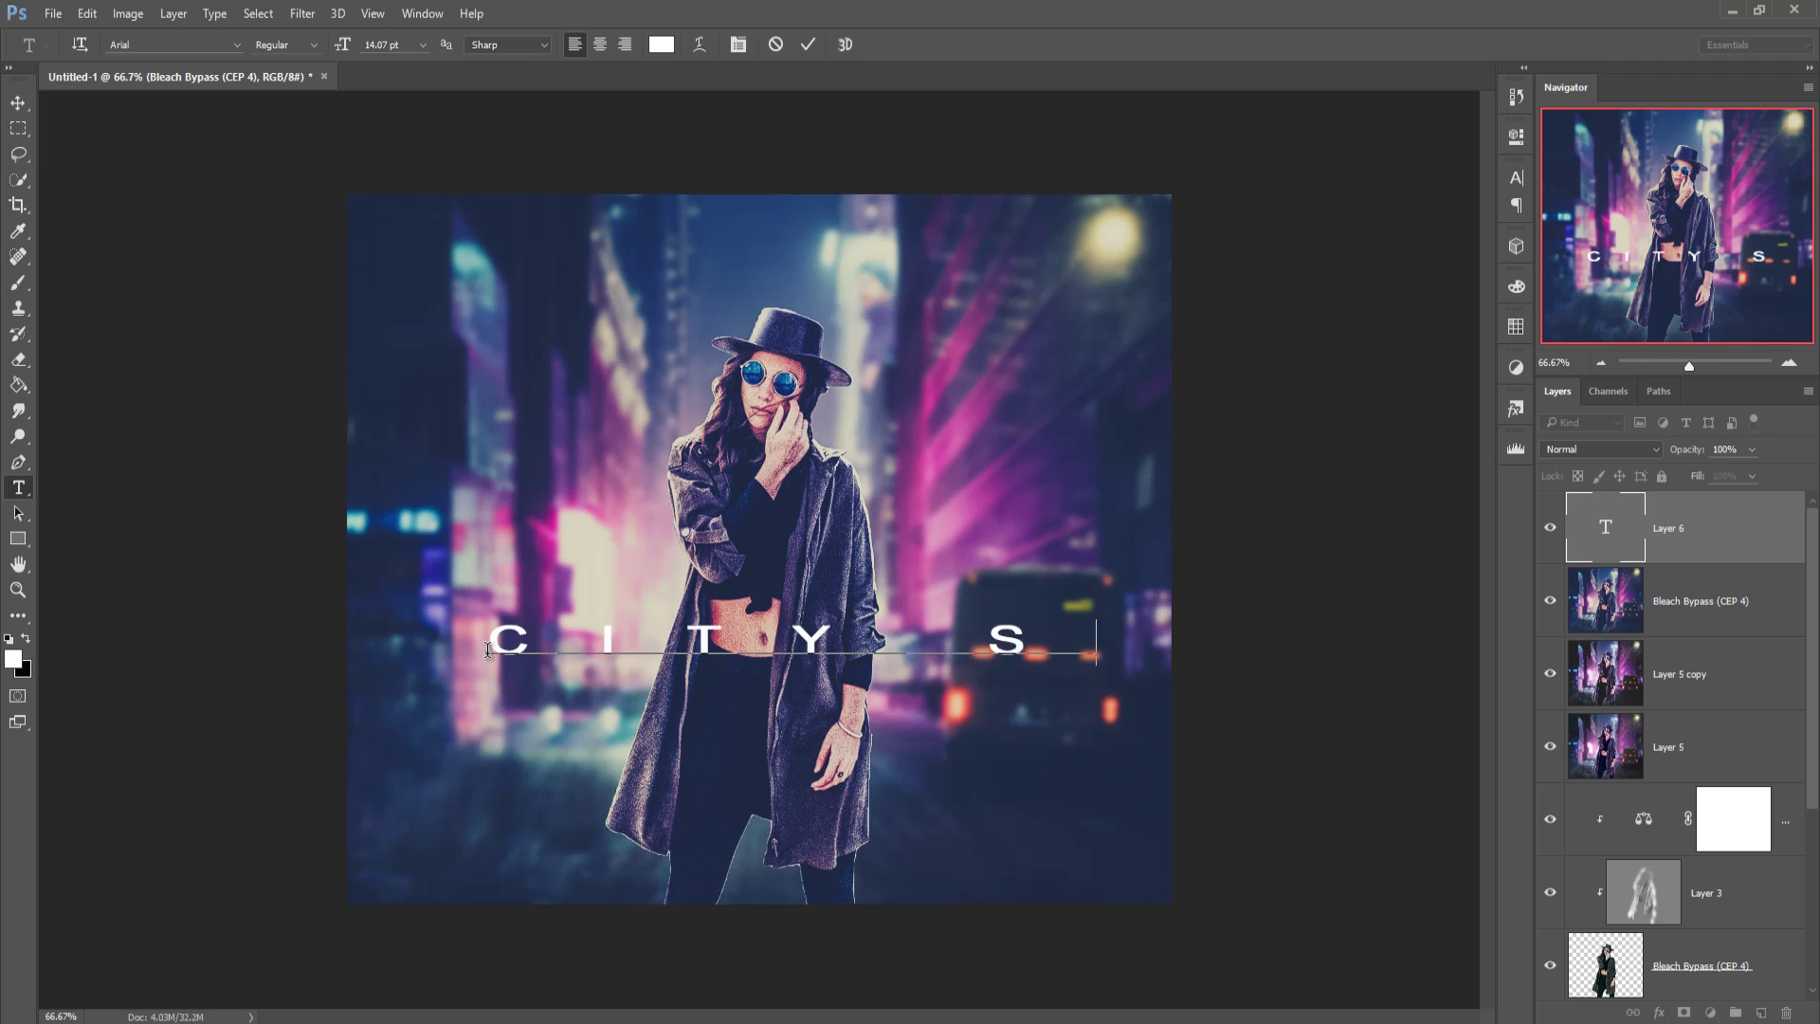
pyautogui.write('T')
pyautogui.click(18, 103)
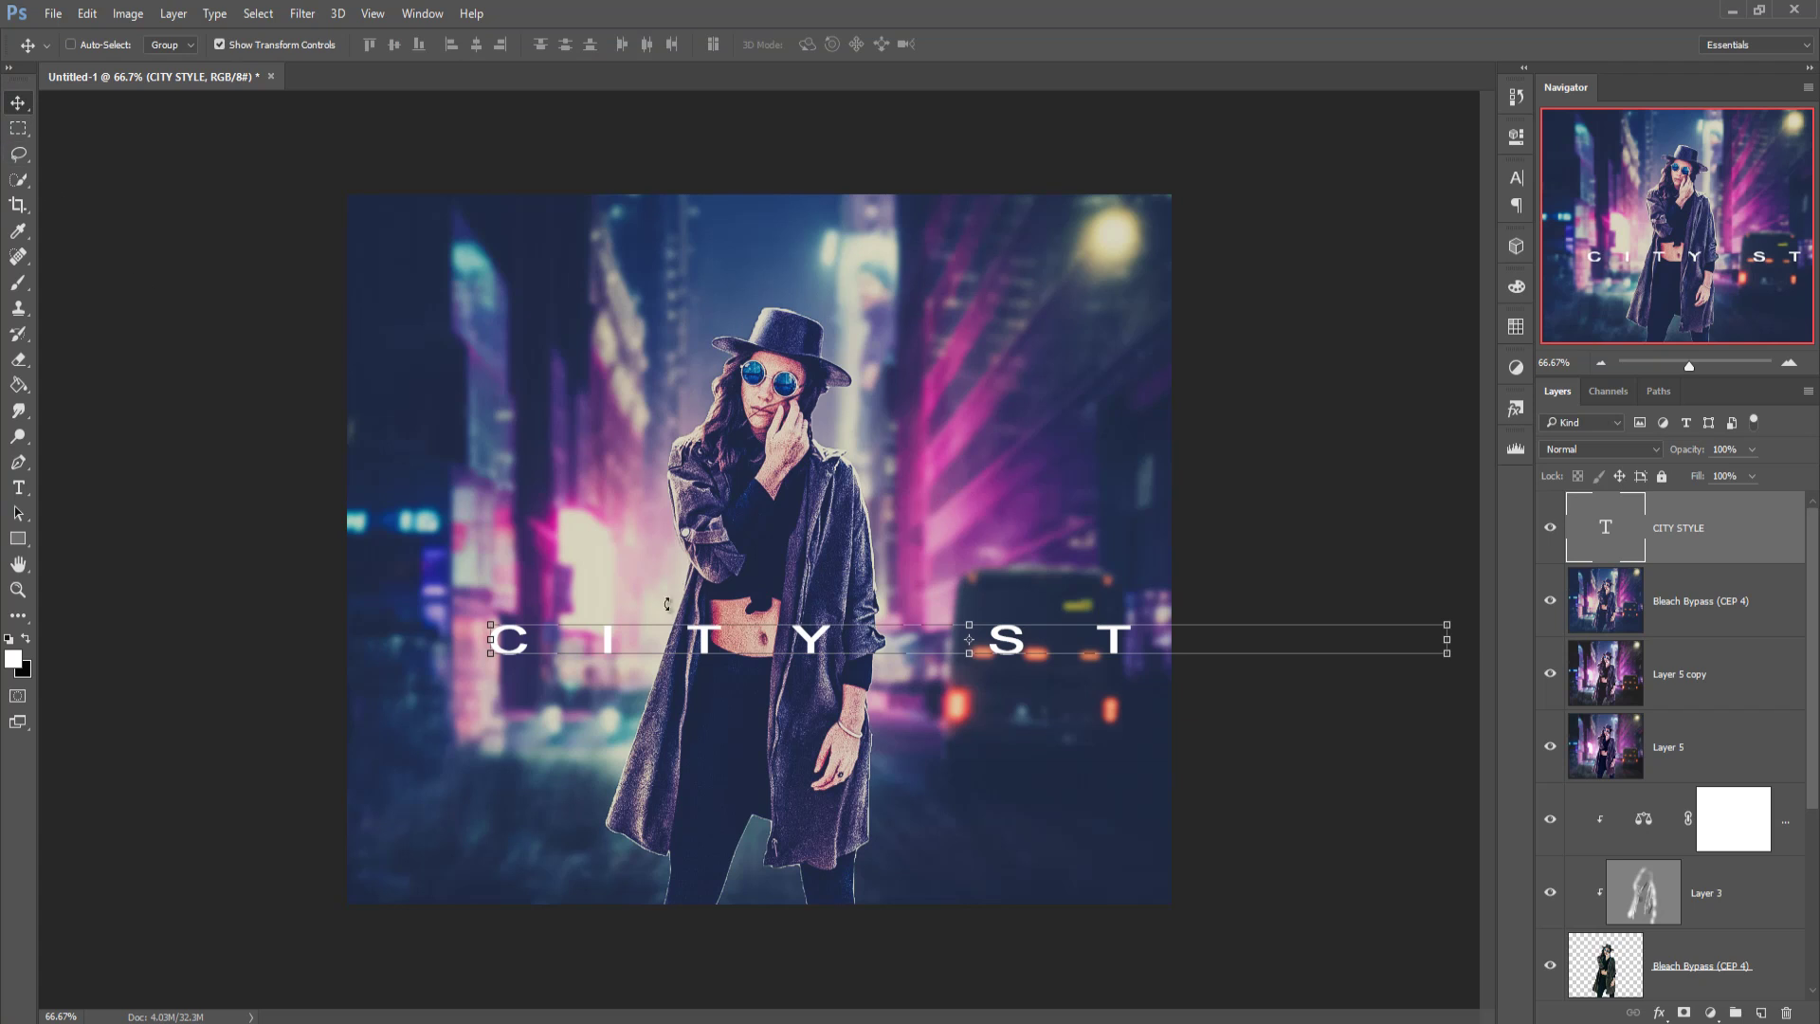
# Move the title left and free-transform it taller, roughly centred across the model's waist
pyautogui.moveTo(1023, 633); pyautogui.dragTo(834, 626)
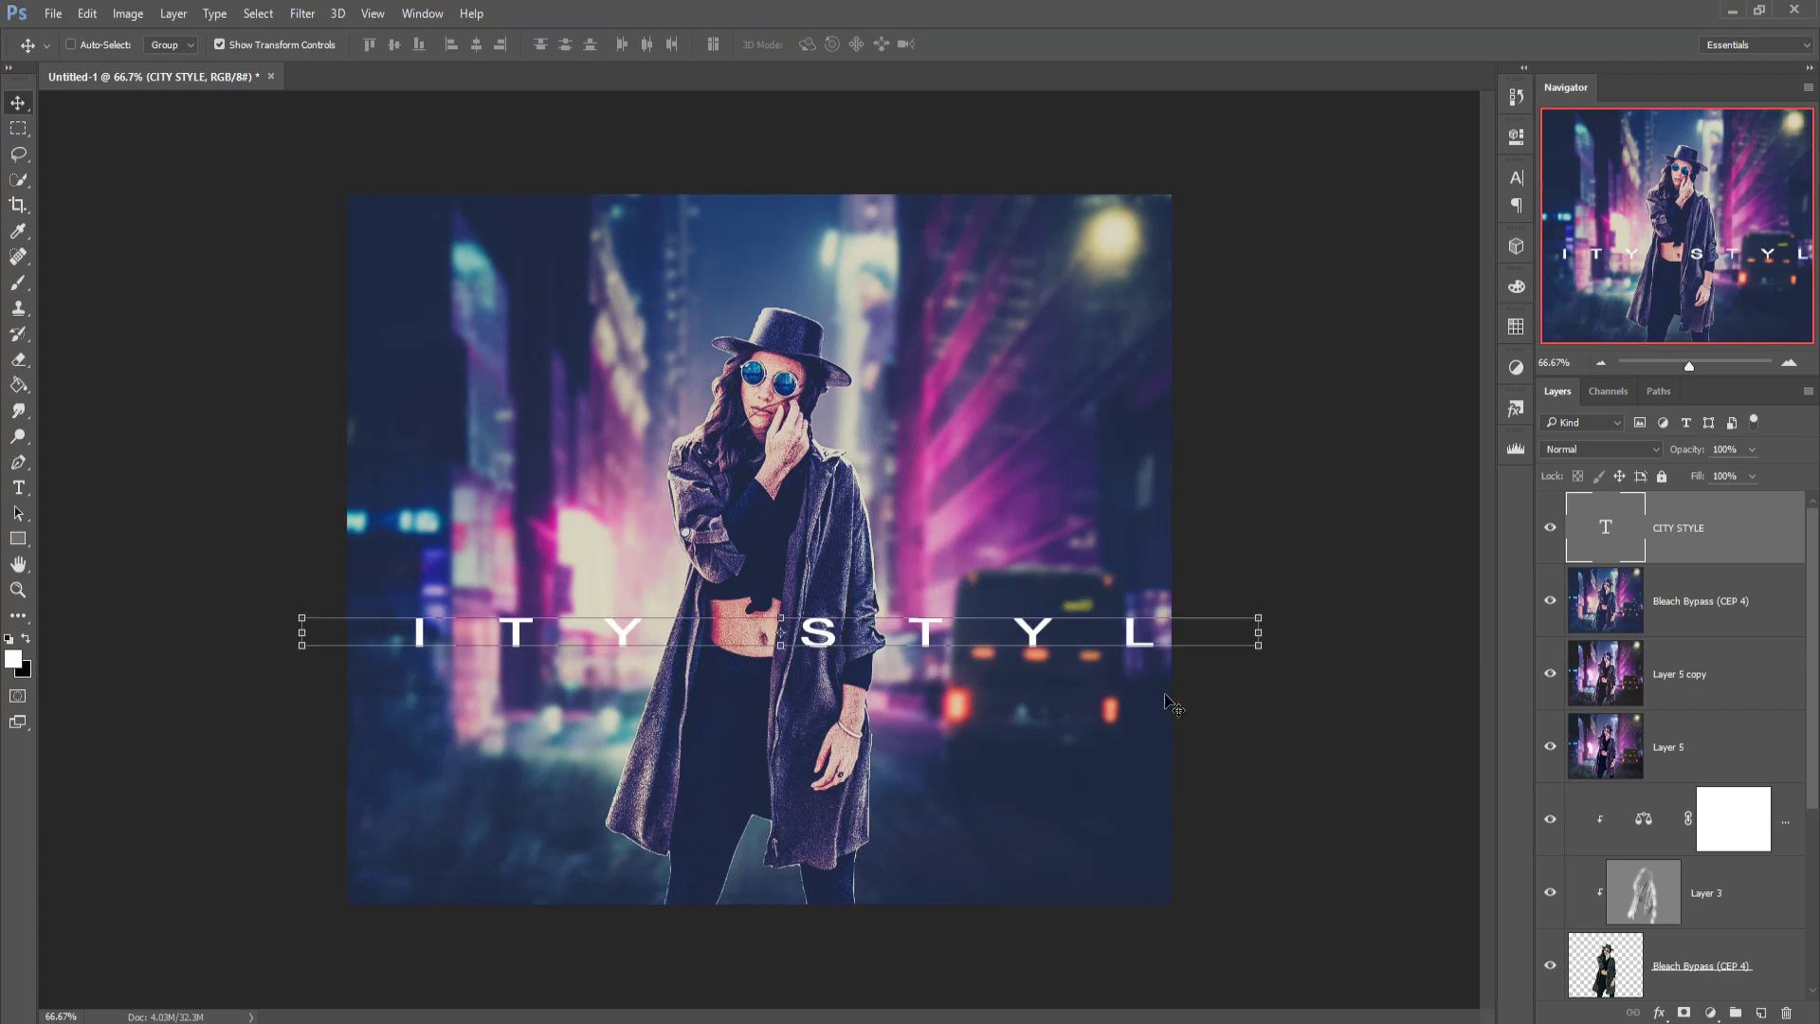
pyautogui.hotkey('ctrl', 't')
pyautogui.moveTo(1322, 627); pyautogui.dragTo(961, 567)
pyautogui.moveTo(815, 607); pyautogui.dragTo(975, 616)
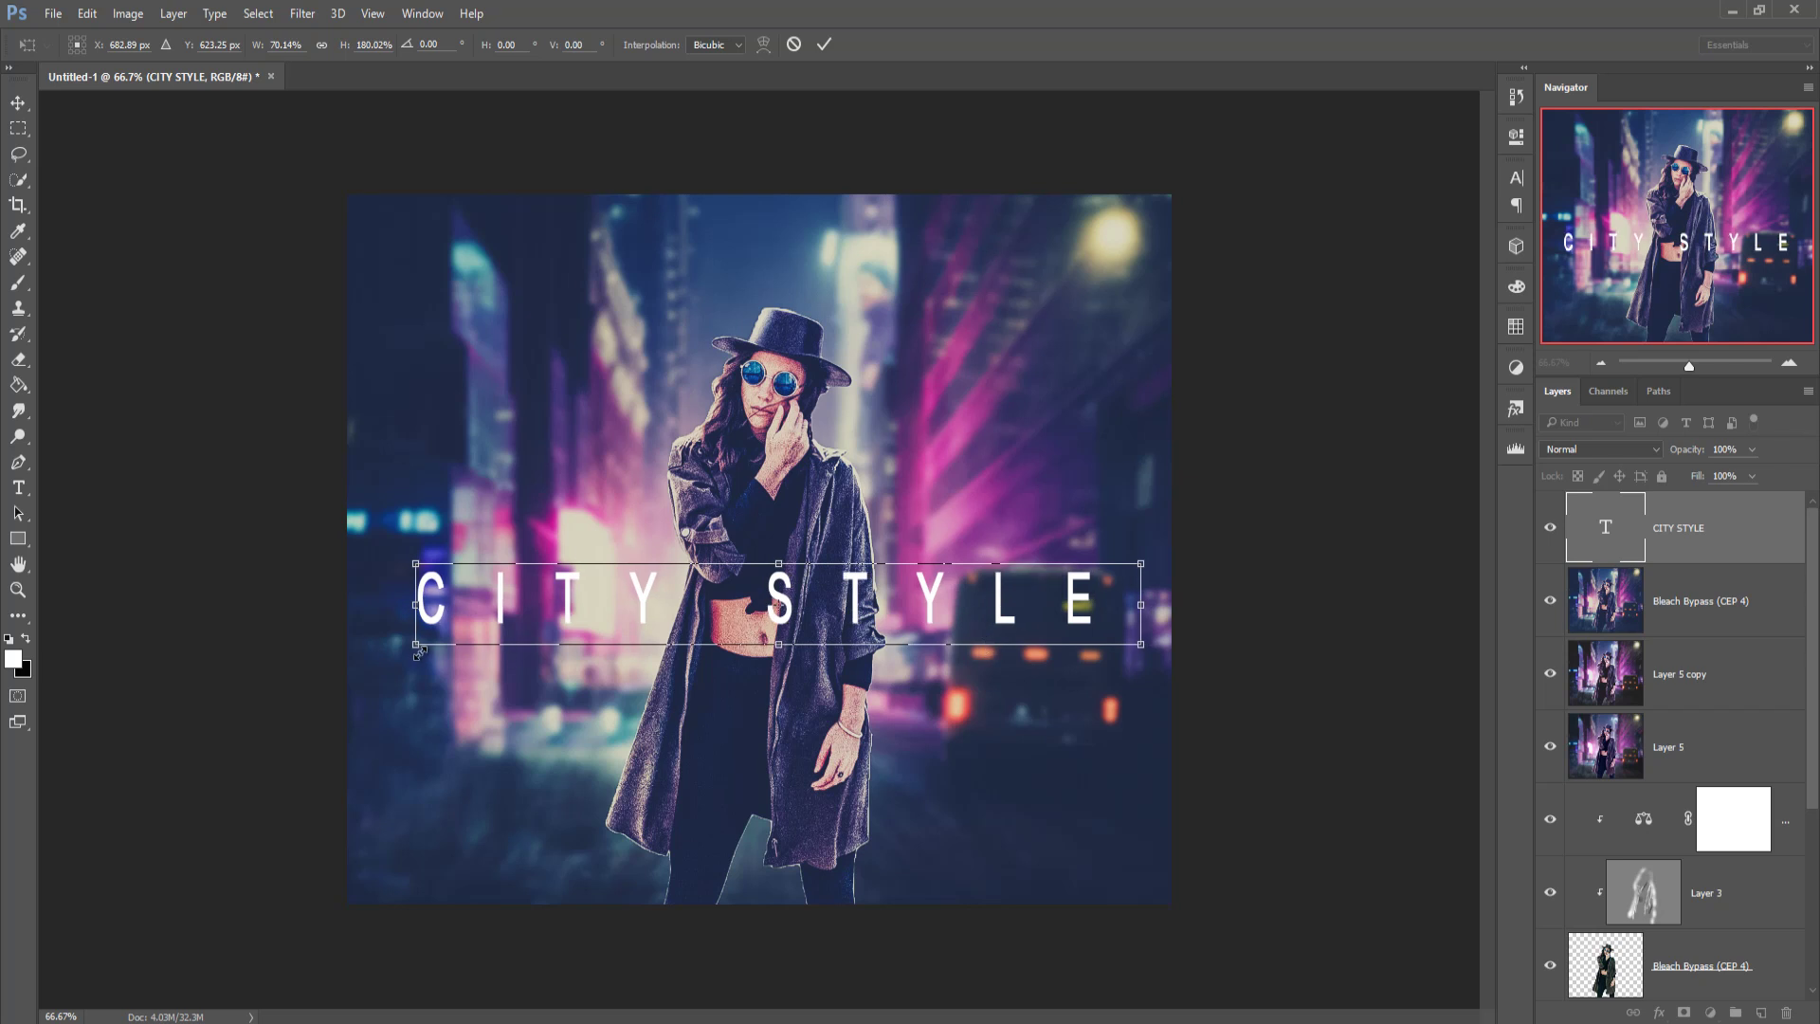
pyautogui.moveTo(410, 651); pyautogui.dragTo(397, 641)
# Commit the title resize and set the CITY STYLE layer's blend mode to Overlay
pyautogui.click(824, 44)
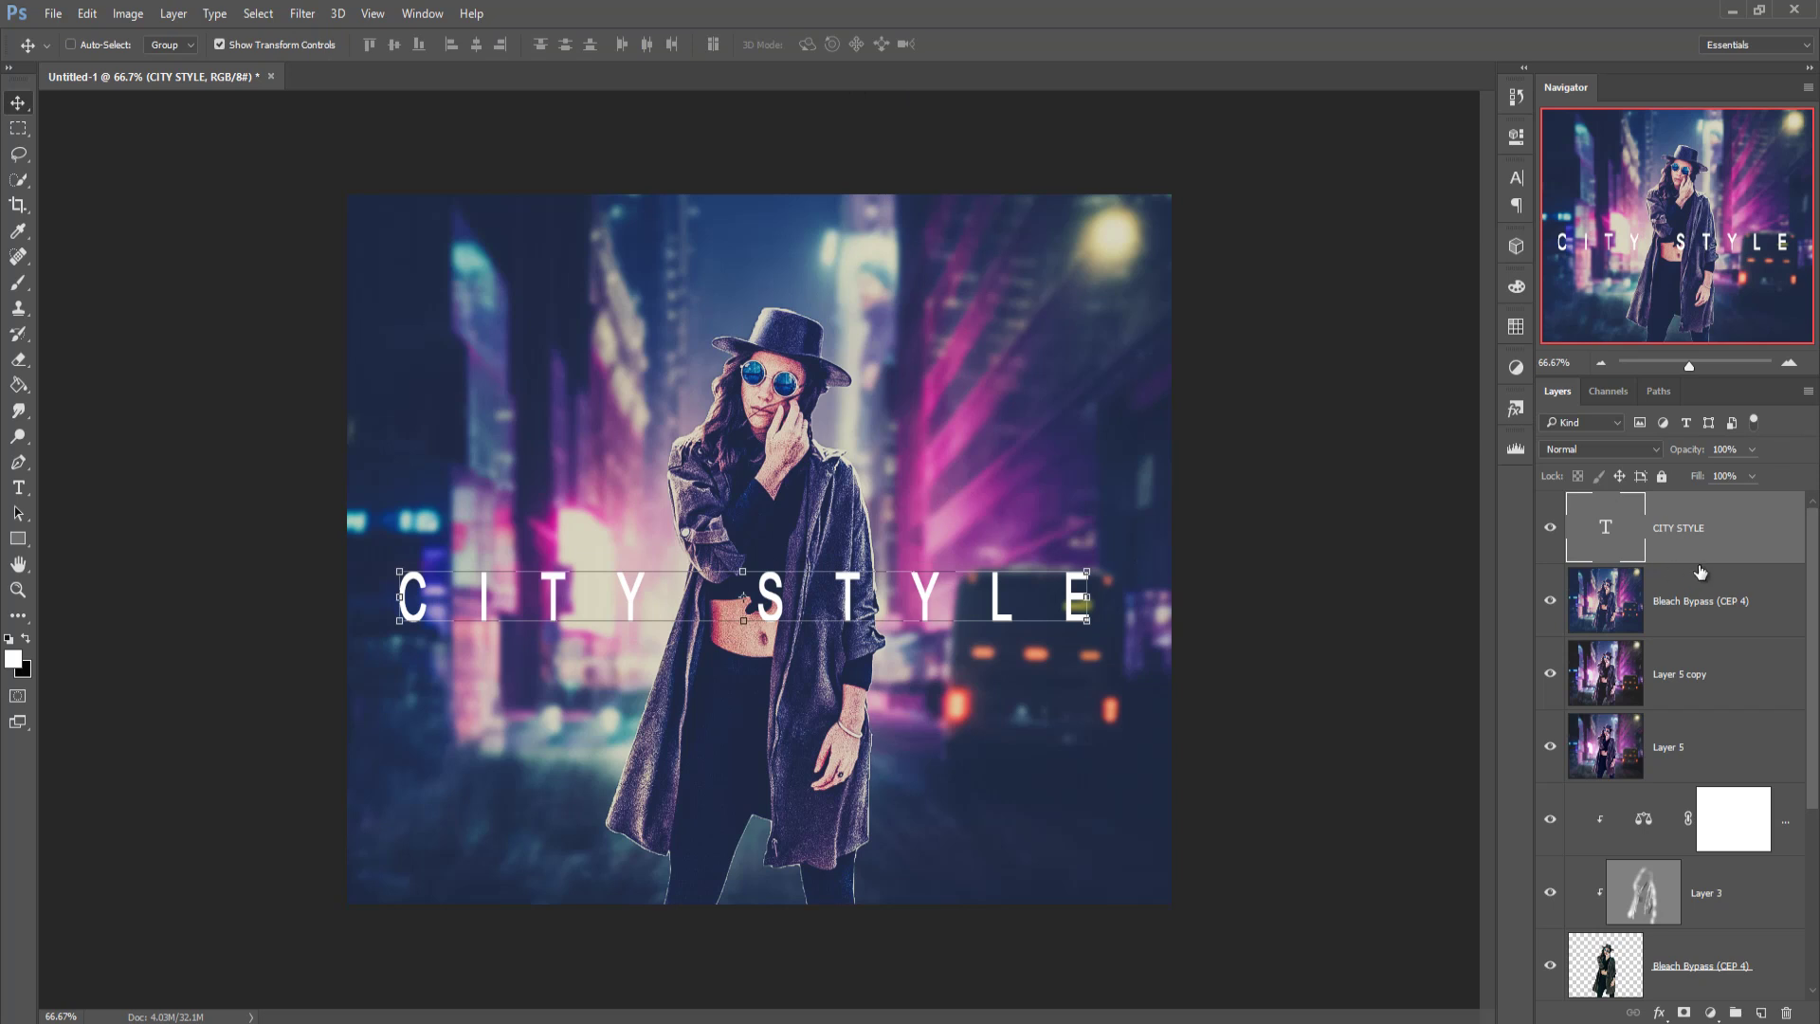
pyautogui.click(1637, 446)
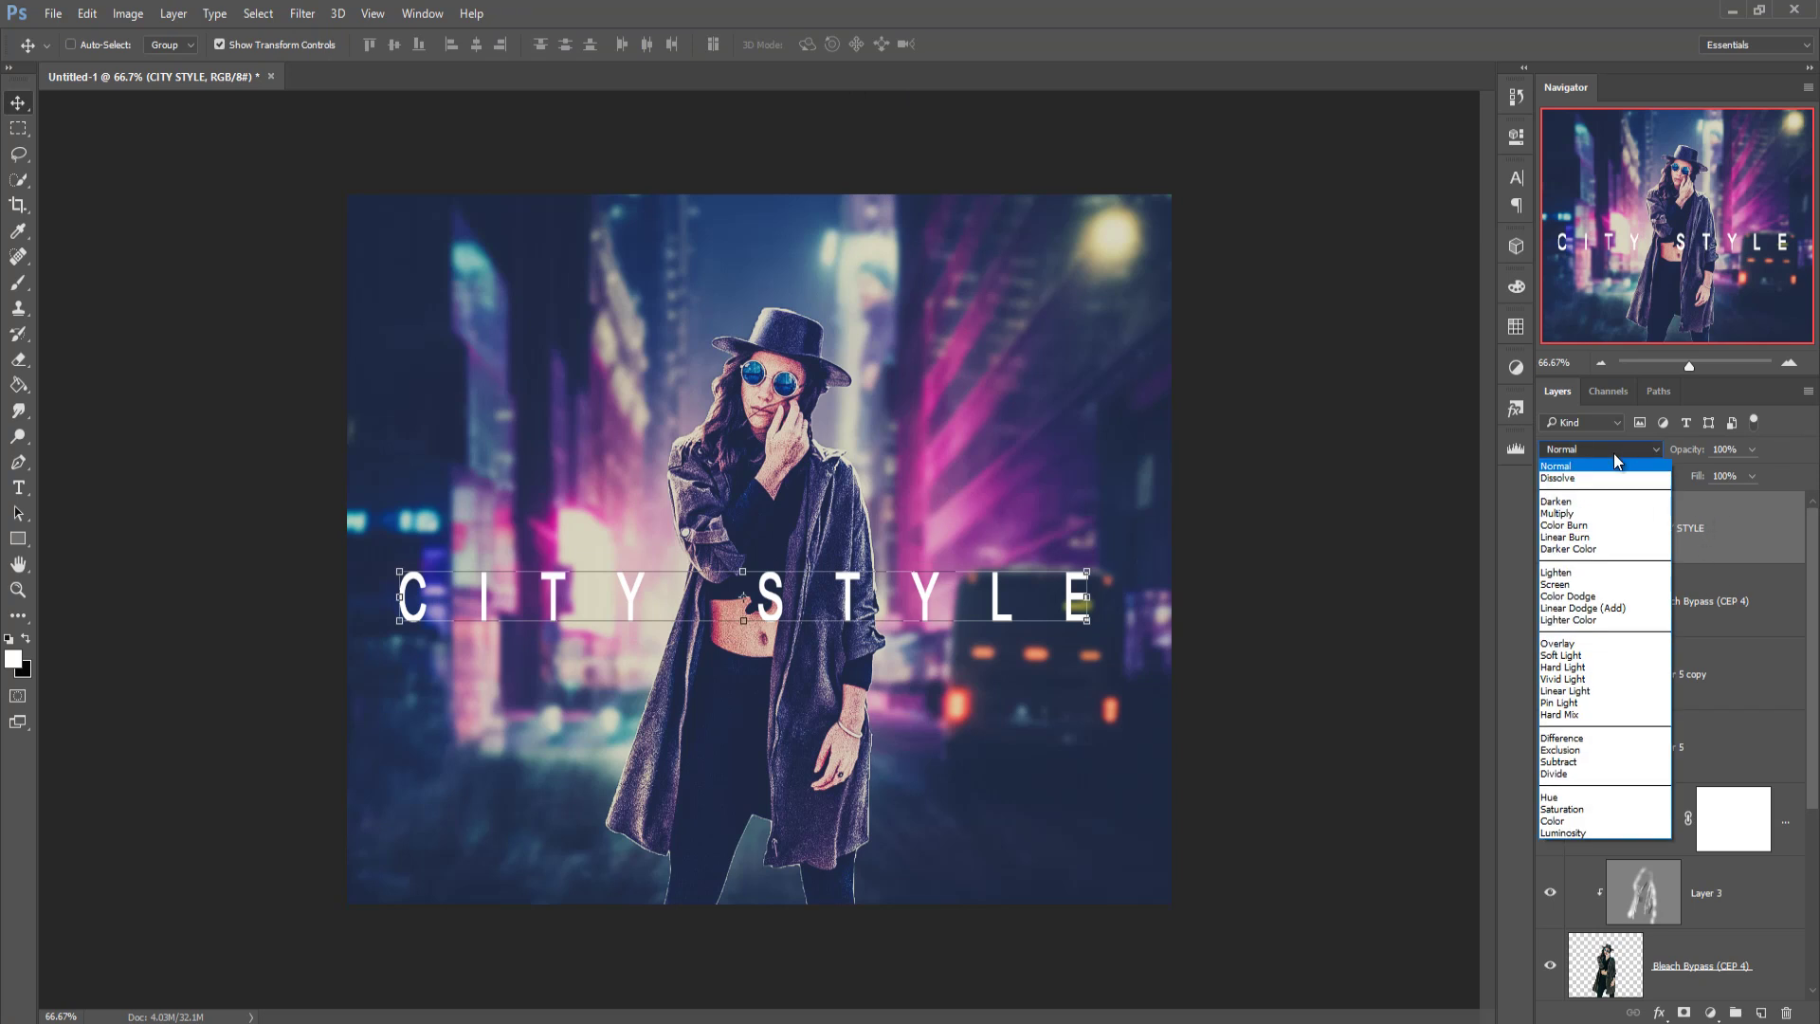
pyautogui.click(1591, 619)
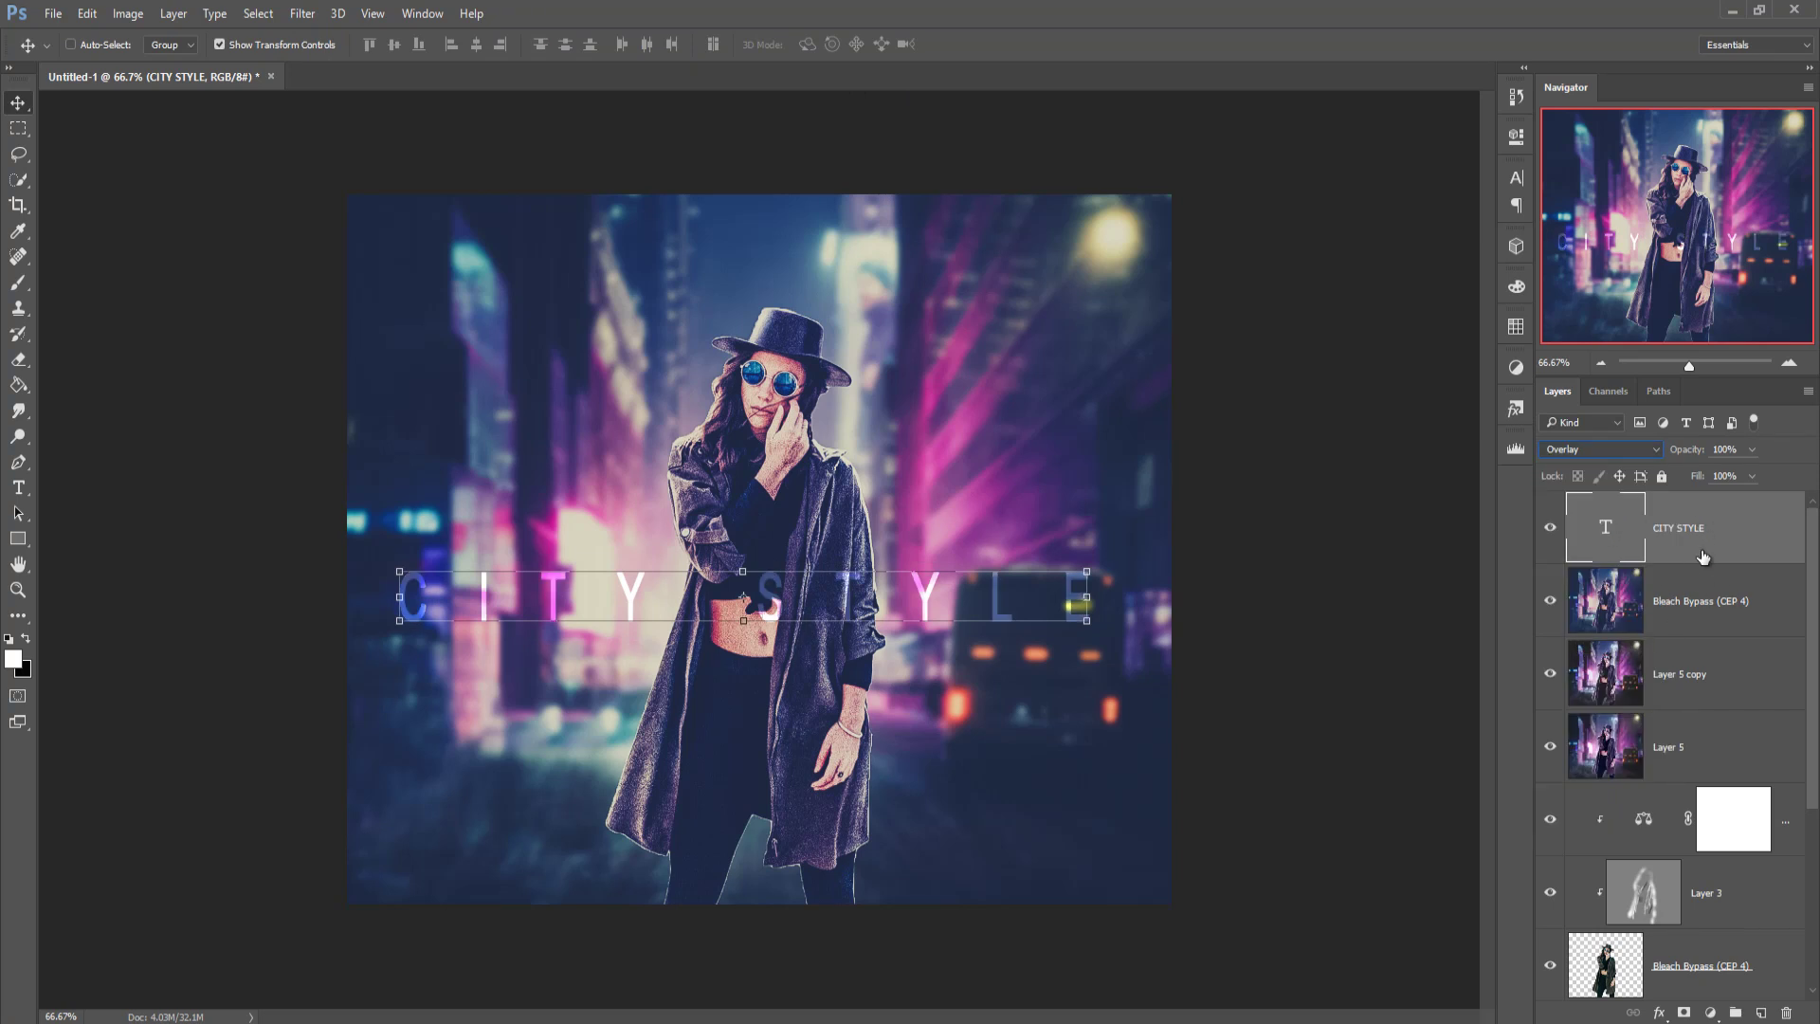
# Duplicate the CITY STYLE layer, then stamp all visible layers into a new Layer 6
pyautogui.rightClick(1790, 550)
pyautogui.click(1301, 235)
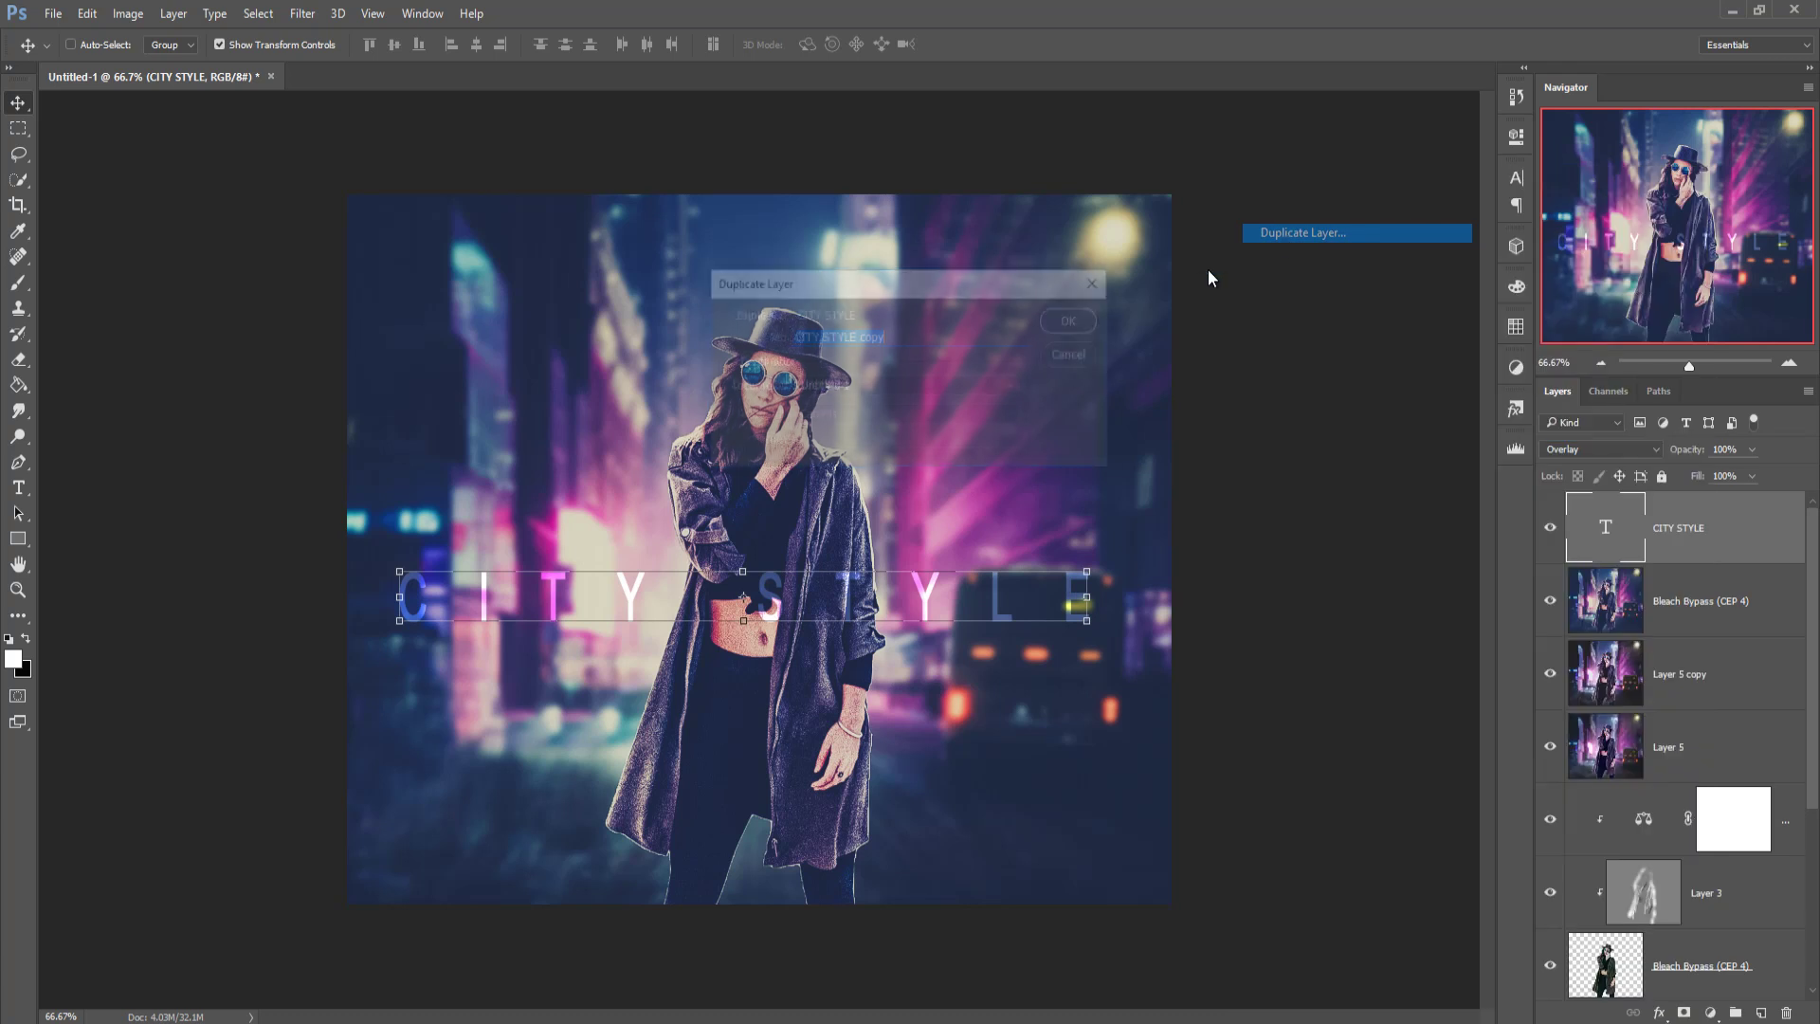
pyautogui.click(1089, 324)
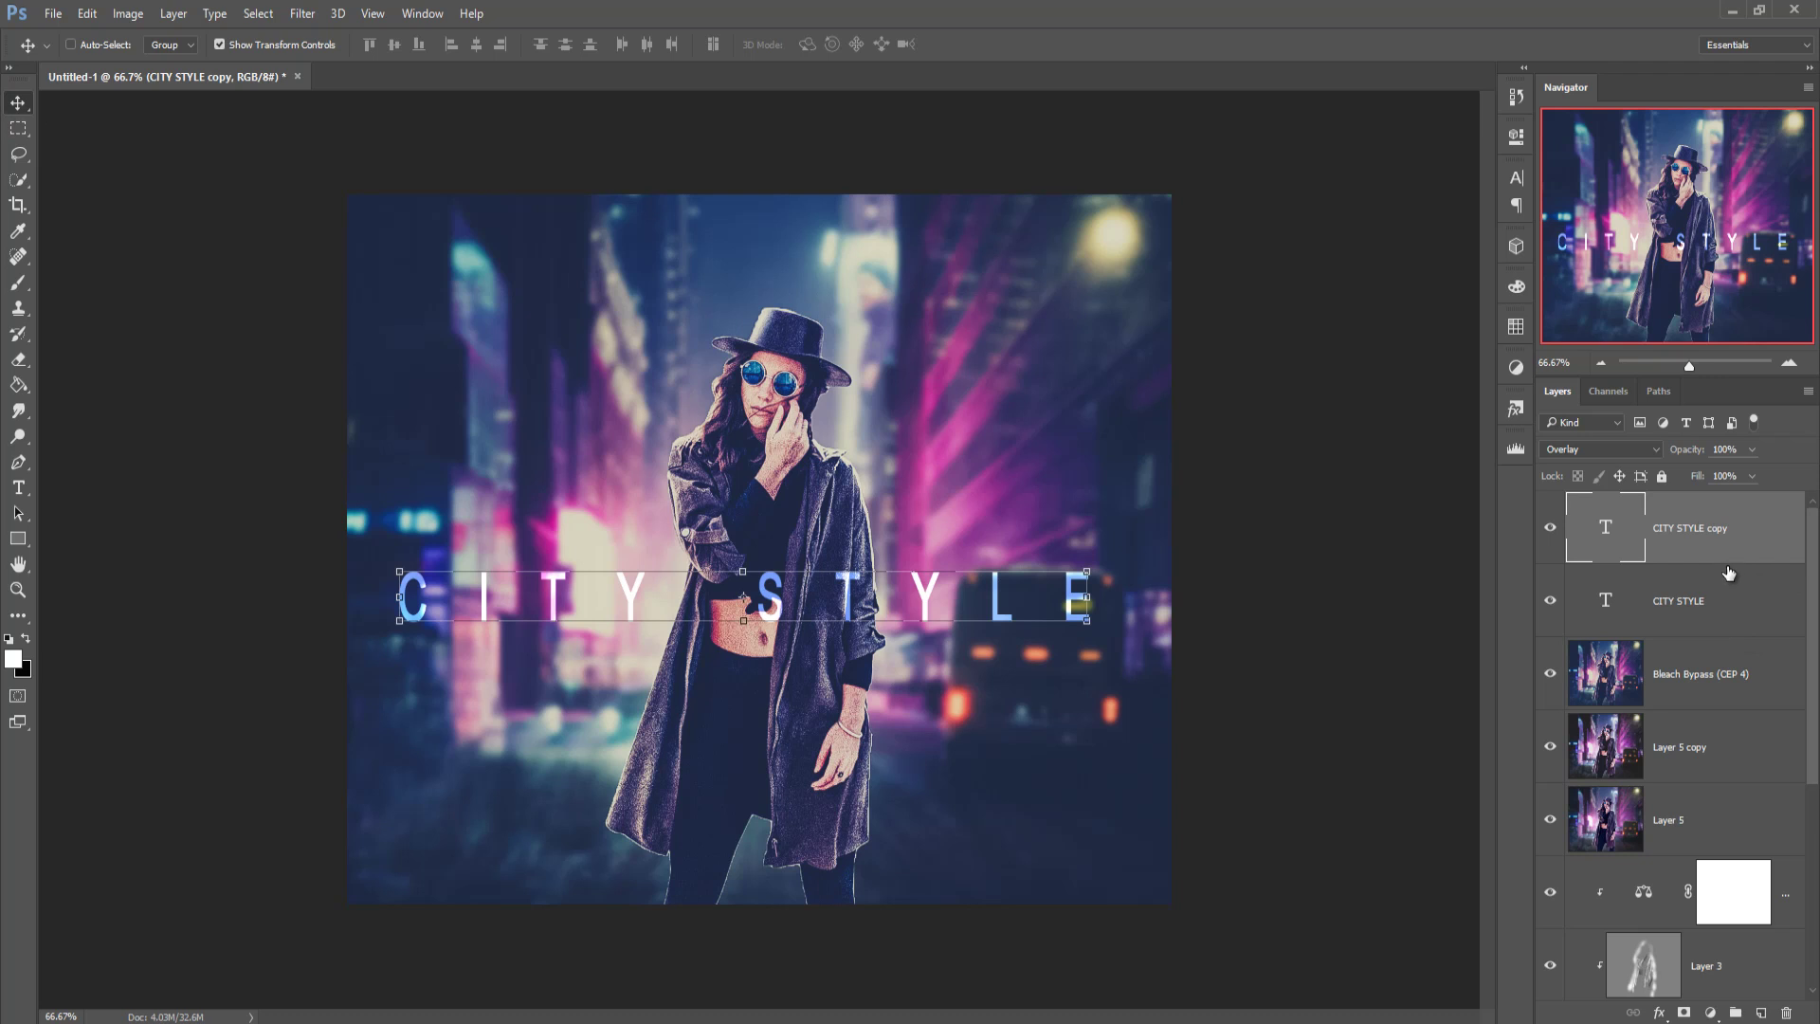
pyautogui.press('ctrl')
pyautogui.hotkey('ctrl', 'shift', 'alt', 'e')
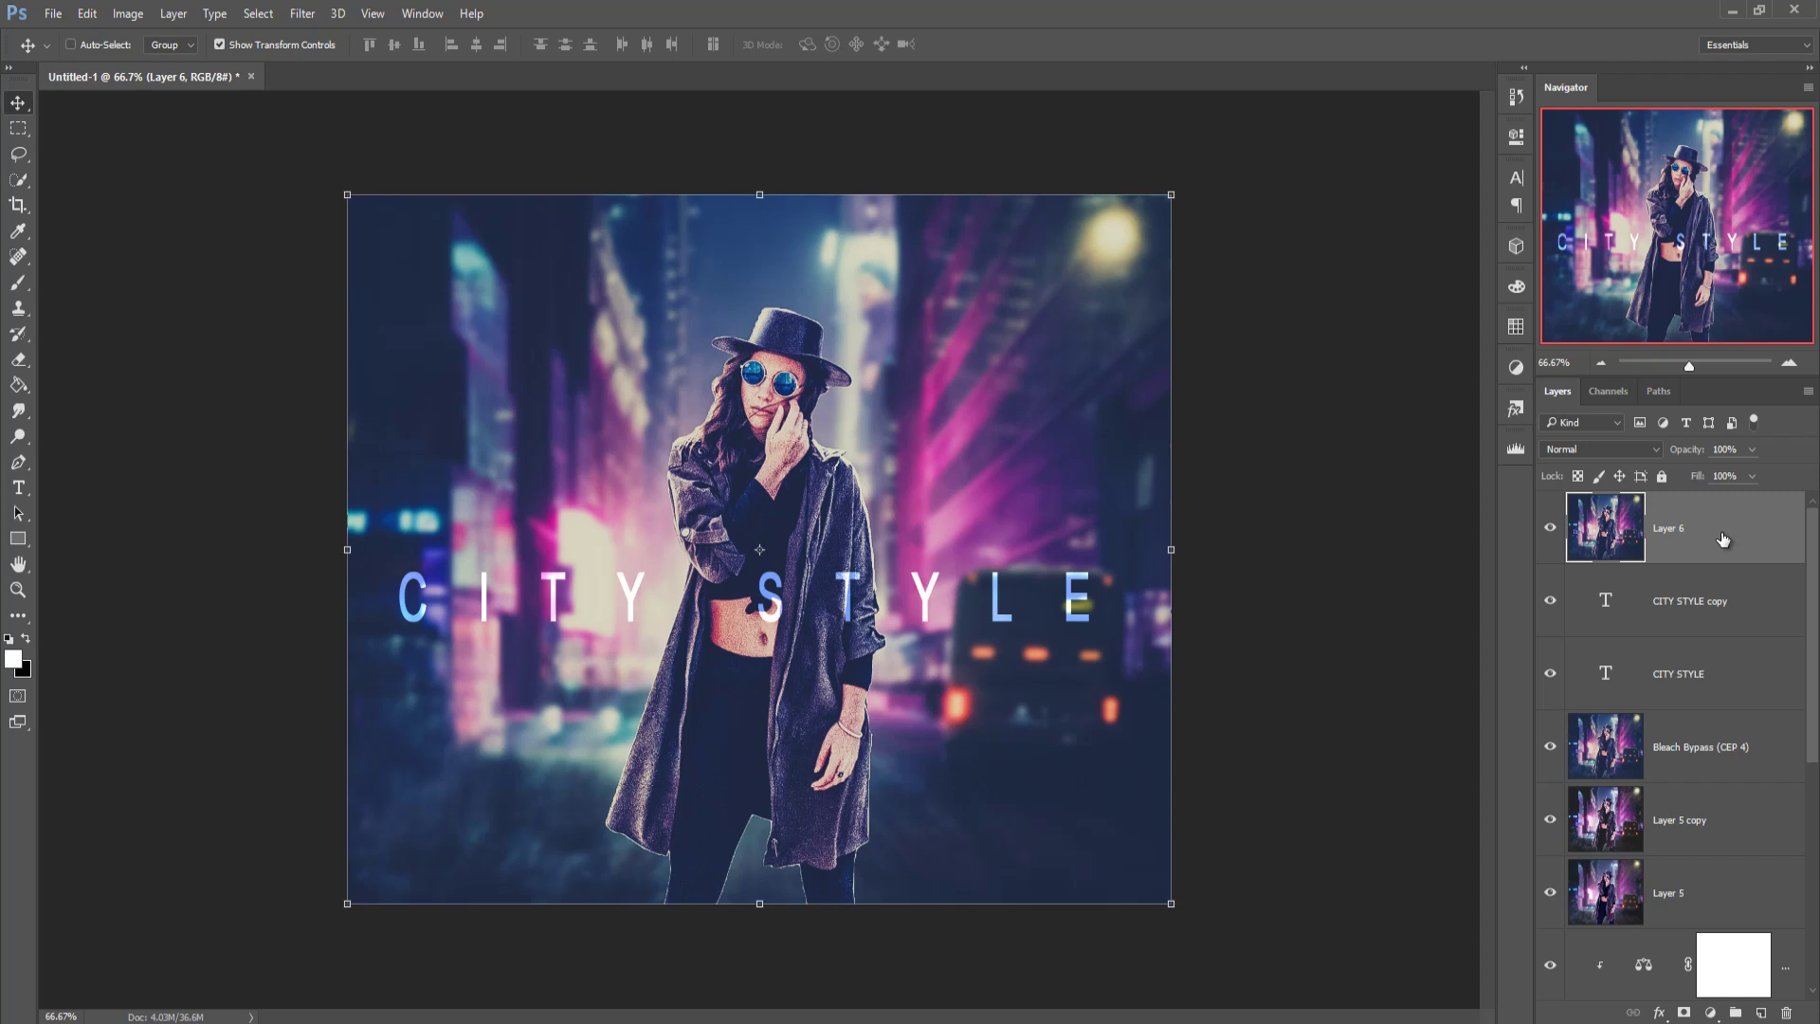
# Duplicate the merged Layer 6 as Layer 6 copy
pyautogui.rightClick(1722, 533)
pyautogui.click(1522, 214)
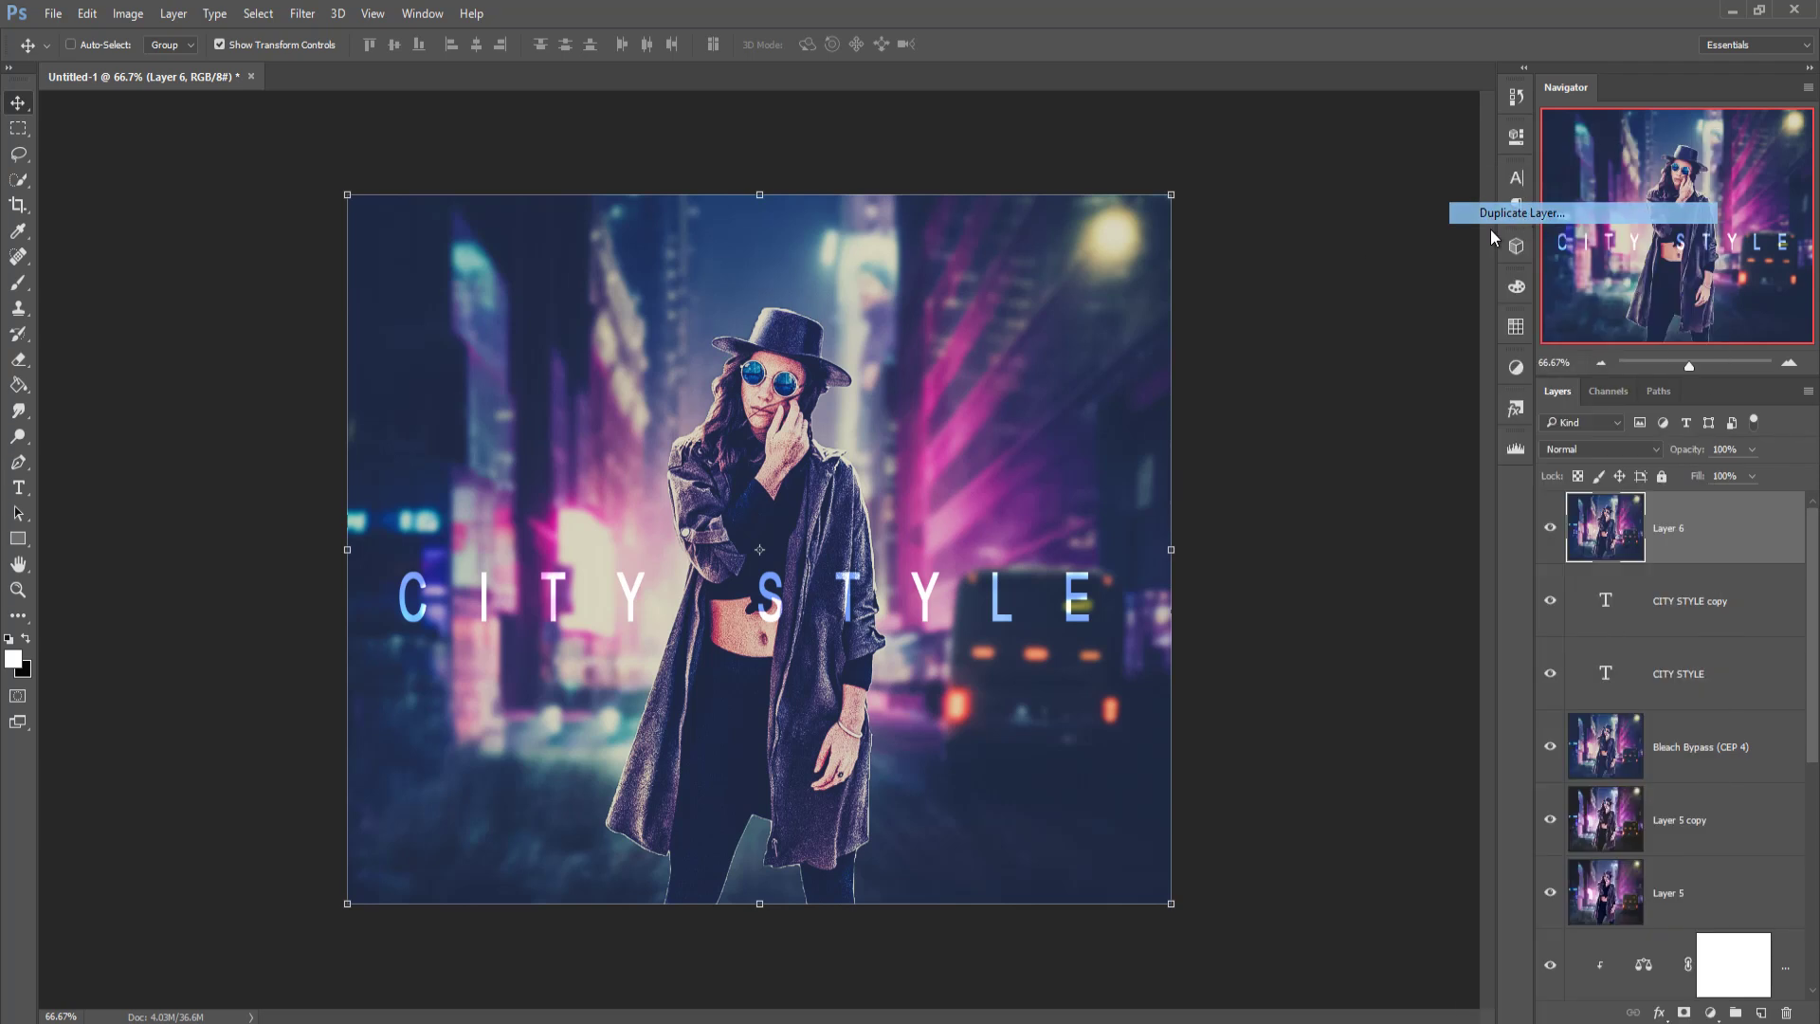
pyautogui.click(1075, 320)
# Apply Camera Raw to the copy: negative post-crop vignetting, sharpening 11, Cool Light preset
pyautogui.click(305, 16)
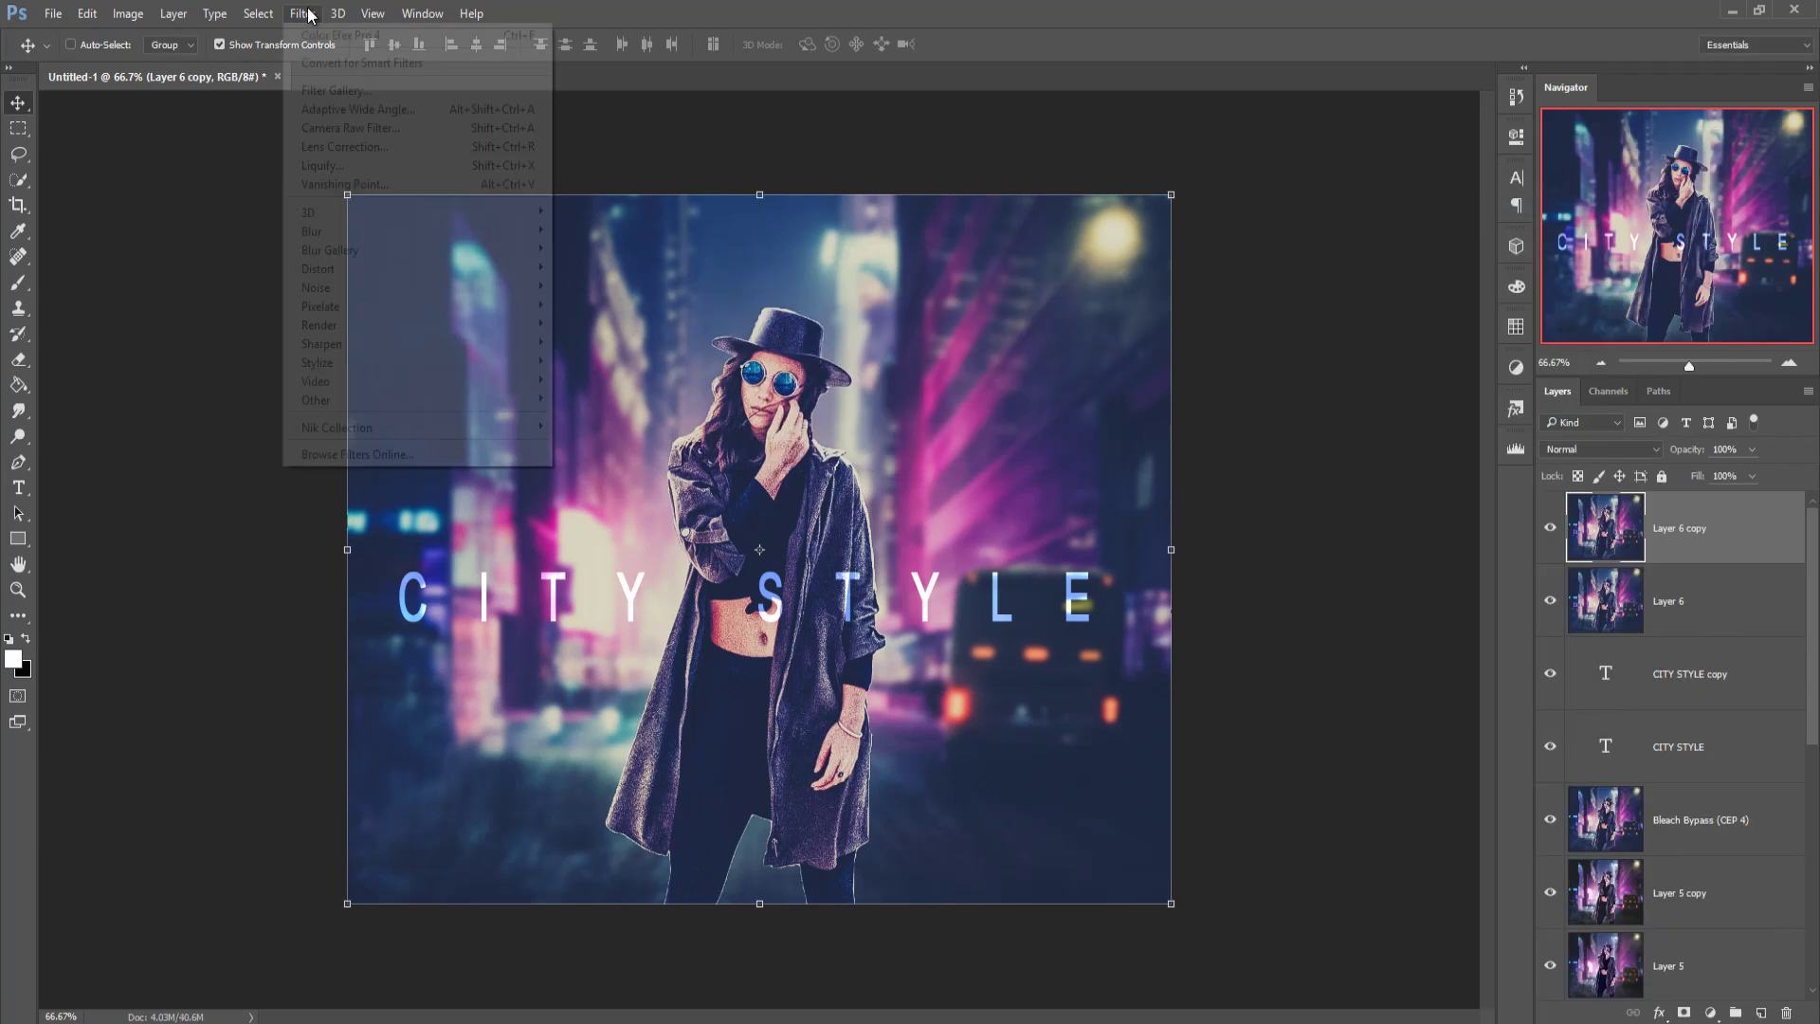
pyautogui.click(351, 128)
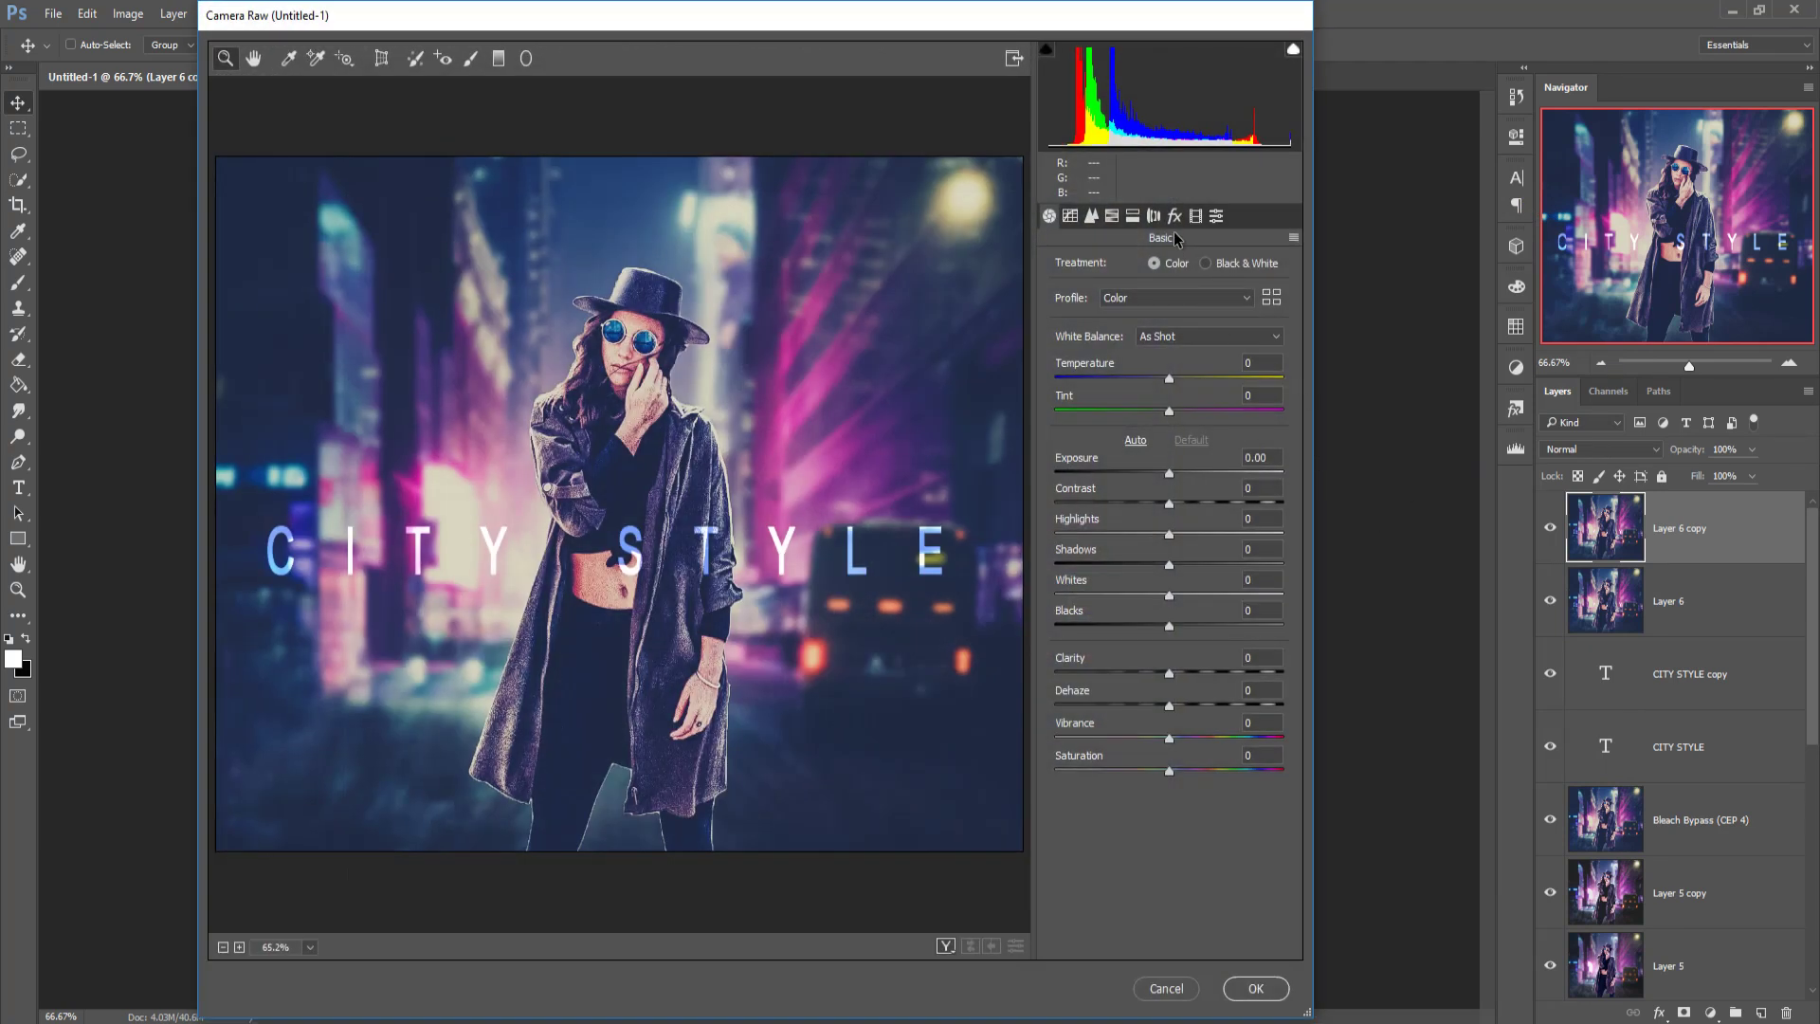
pyautogui.click(1175, 217)
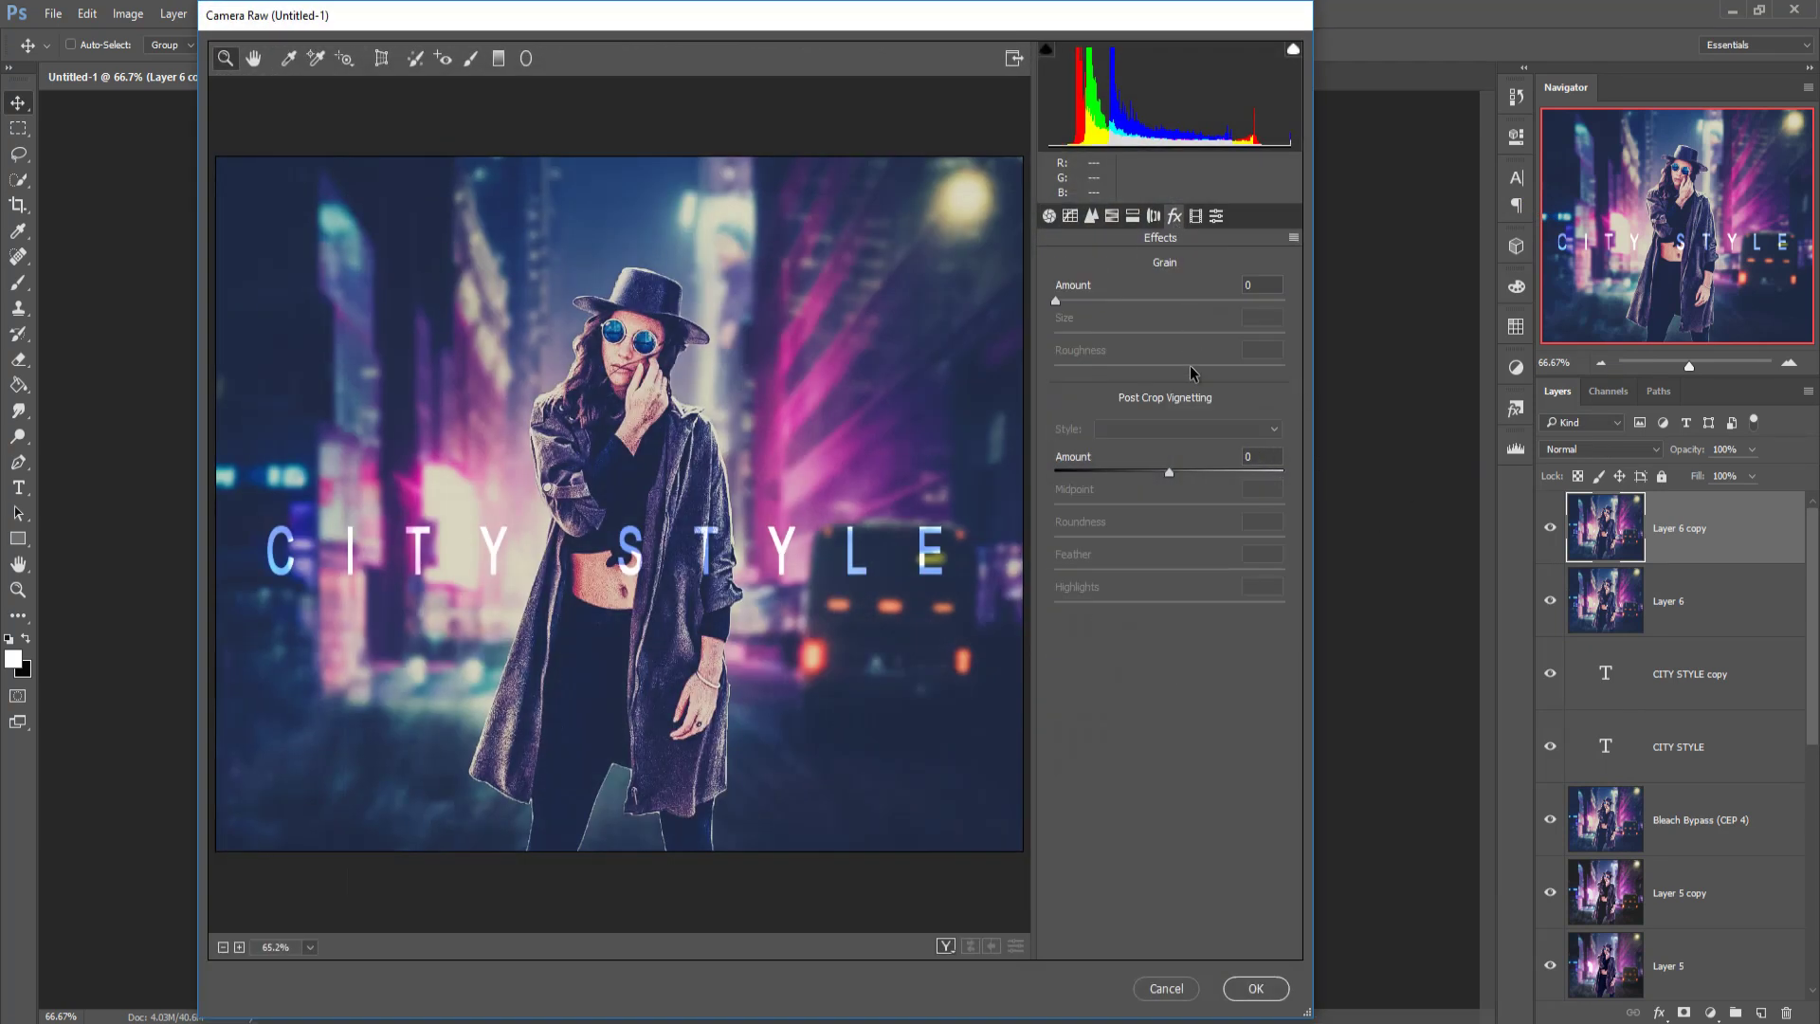
pyautogui.moveTo(1168, 475); pyautogui.dragTo(1157, 480)
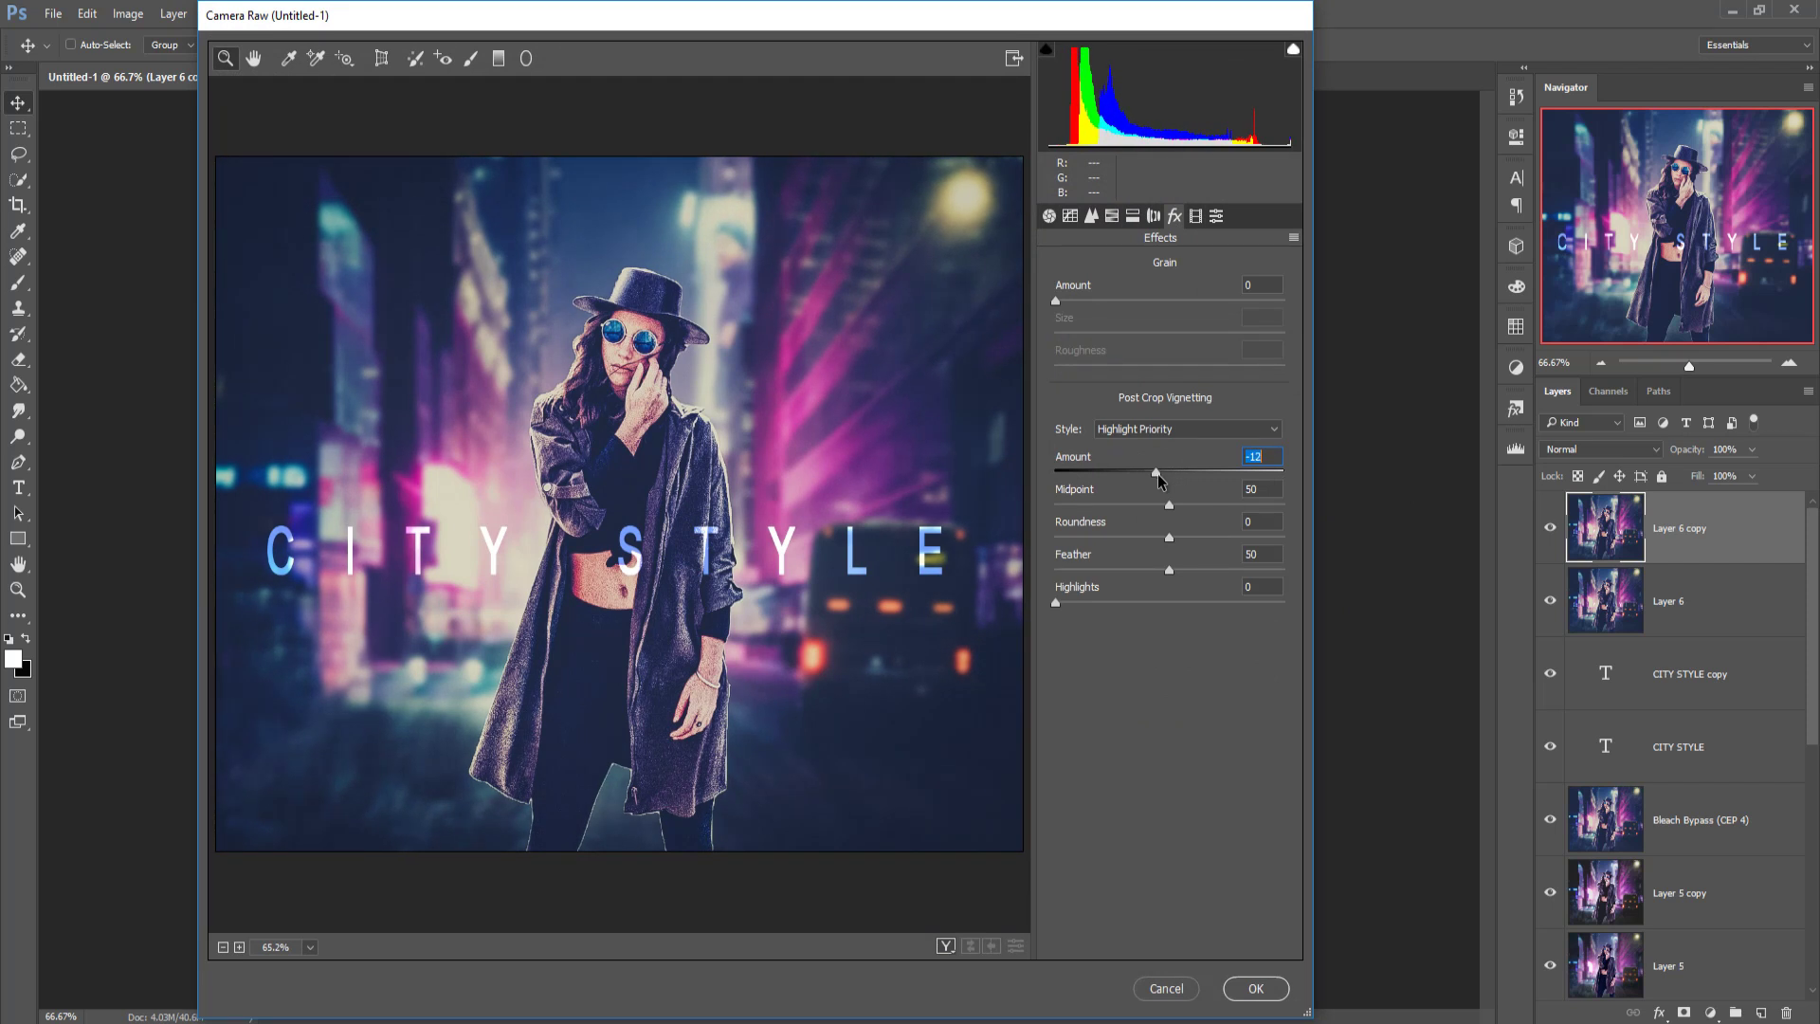
pyautogui.click(1089, 218)
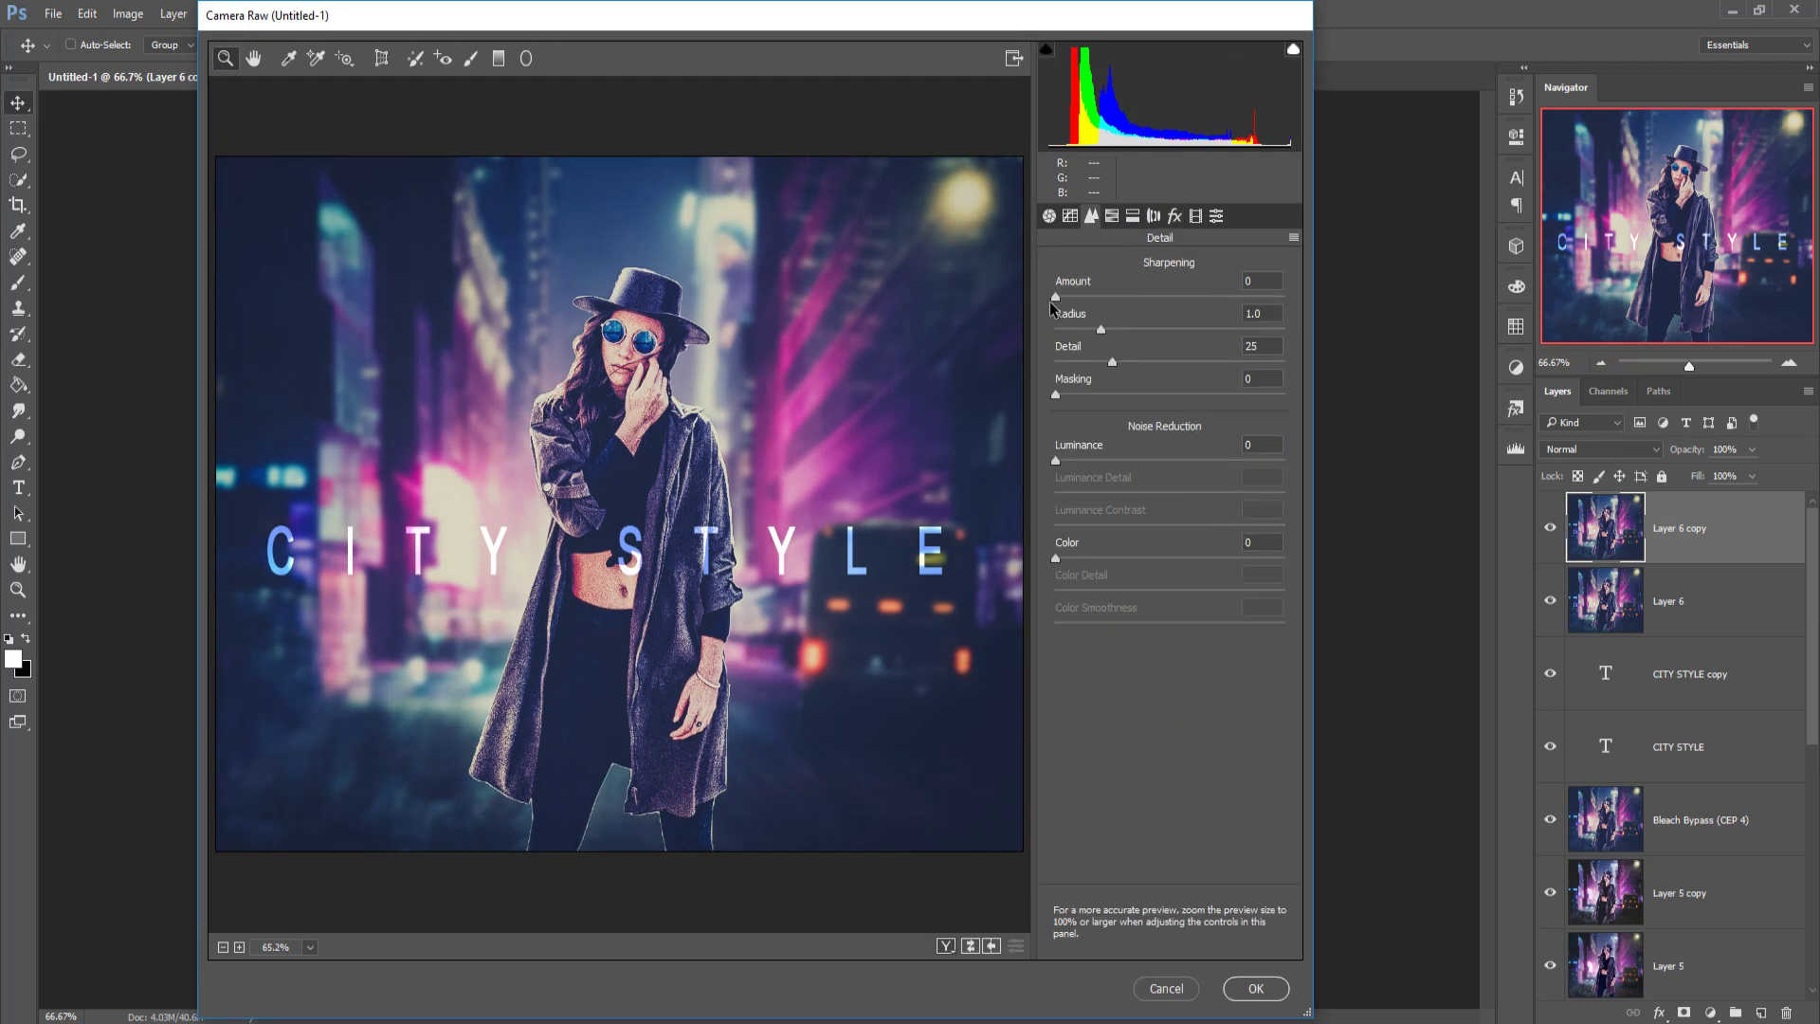
pyautogui.moveTo(1054, 298); pyautogui.dragTo(1072, 304)
pyautogui.click(1217, 217)
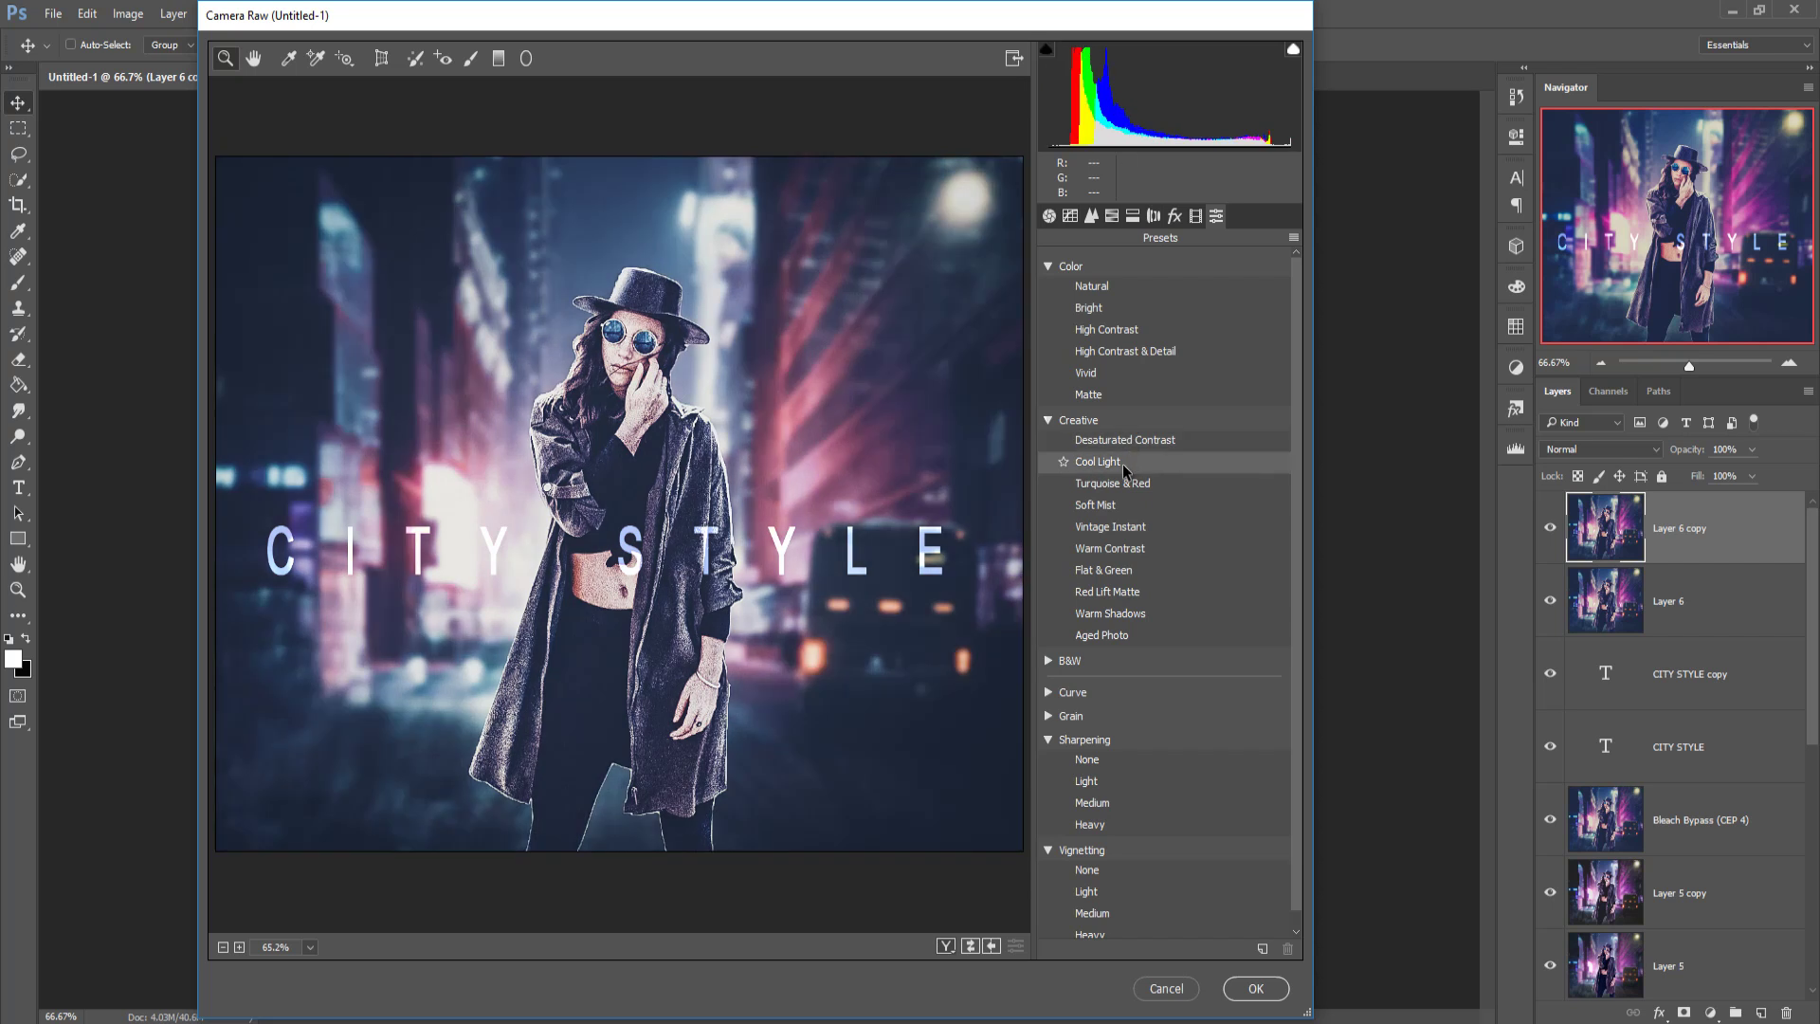
pyautogui.click(1125, 469)
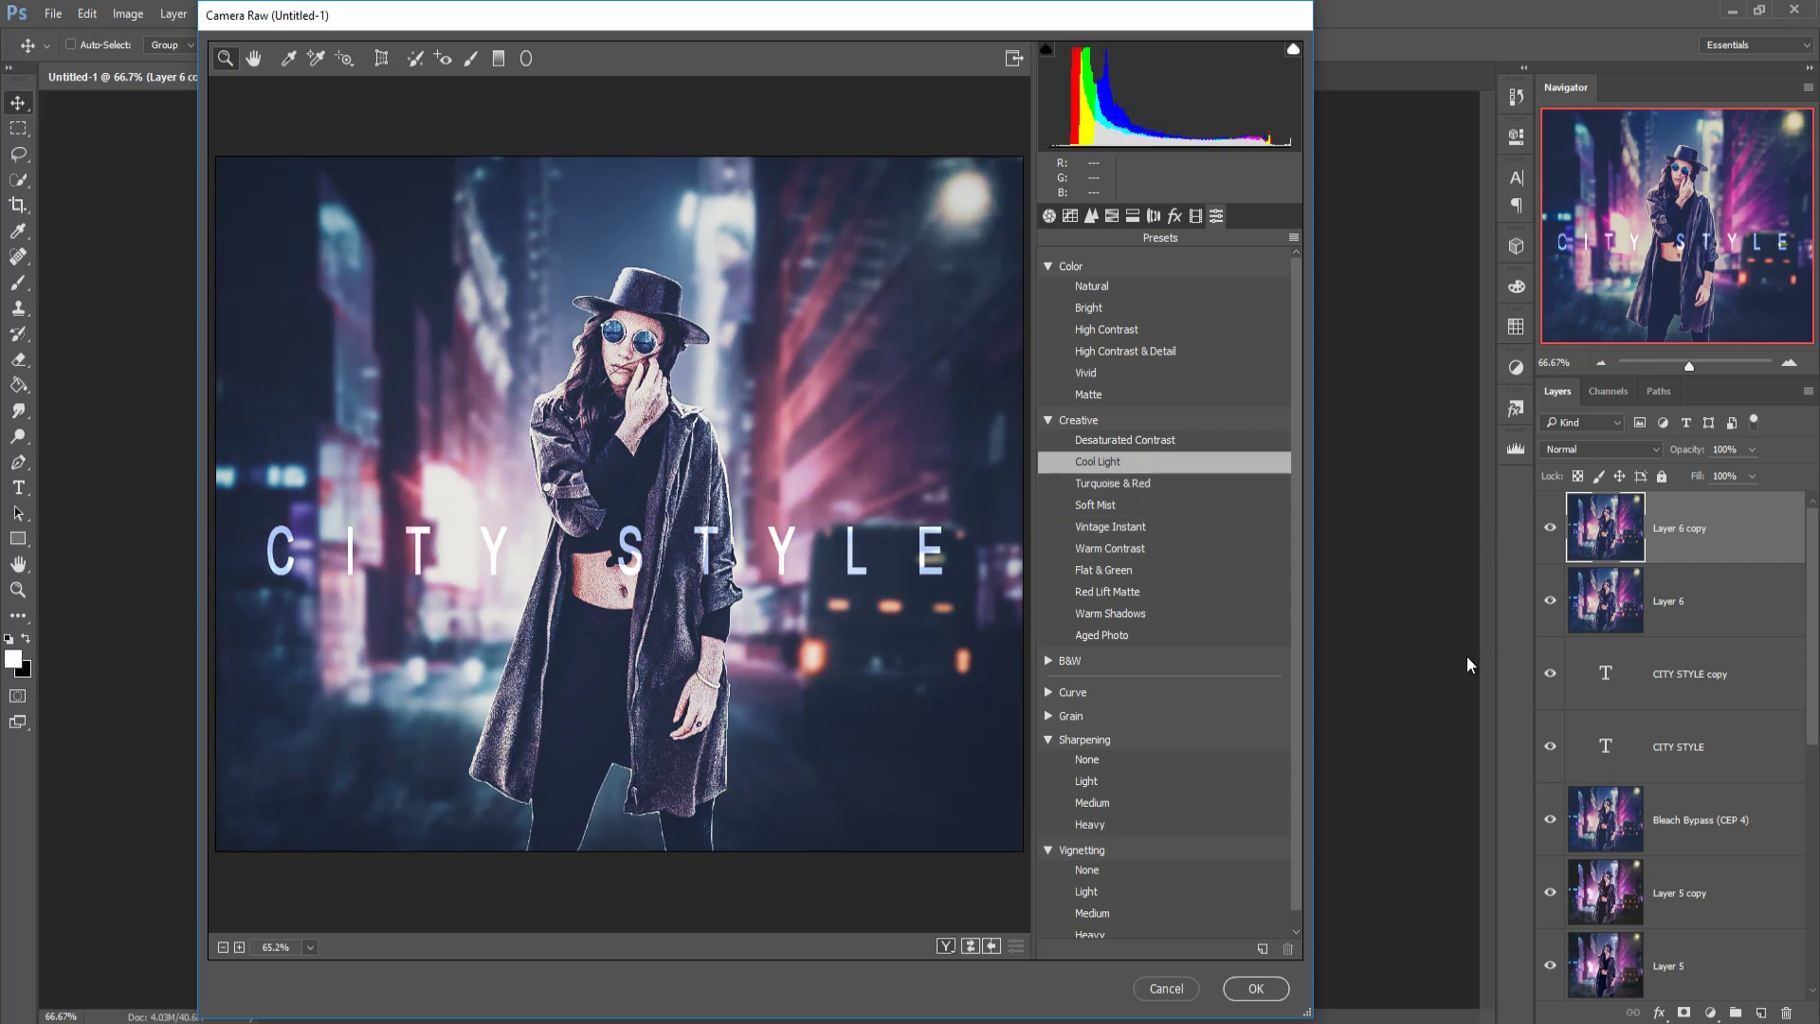
pyautogui.click(1257, 988)
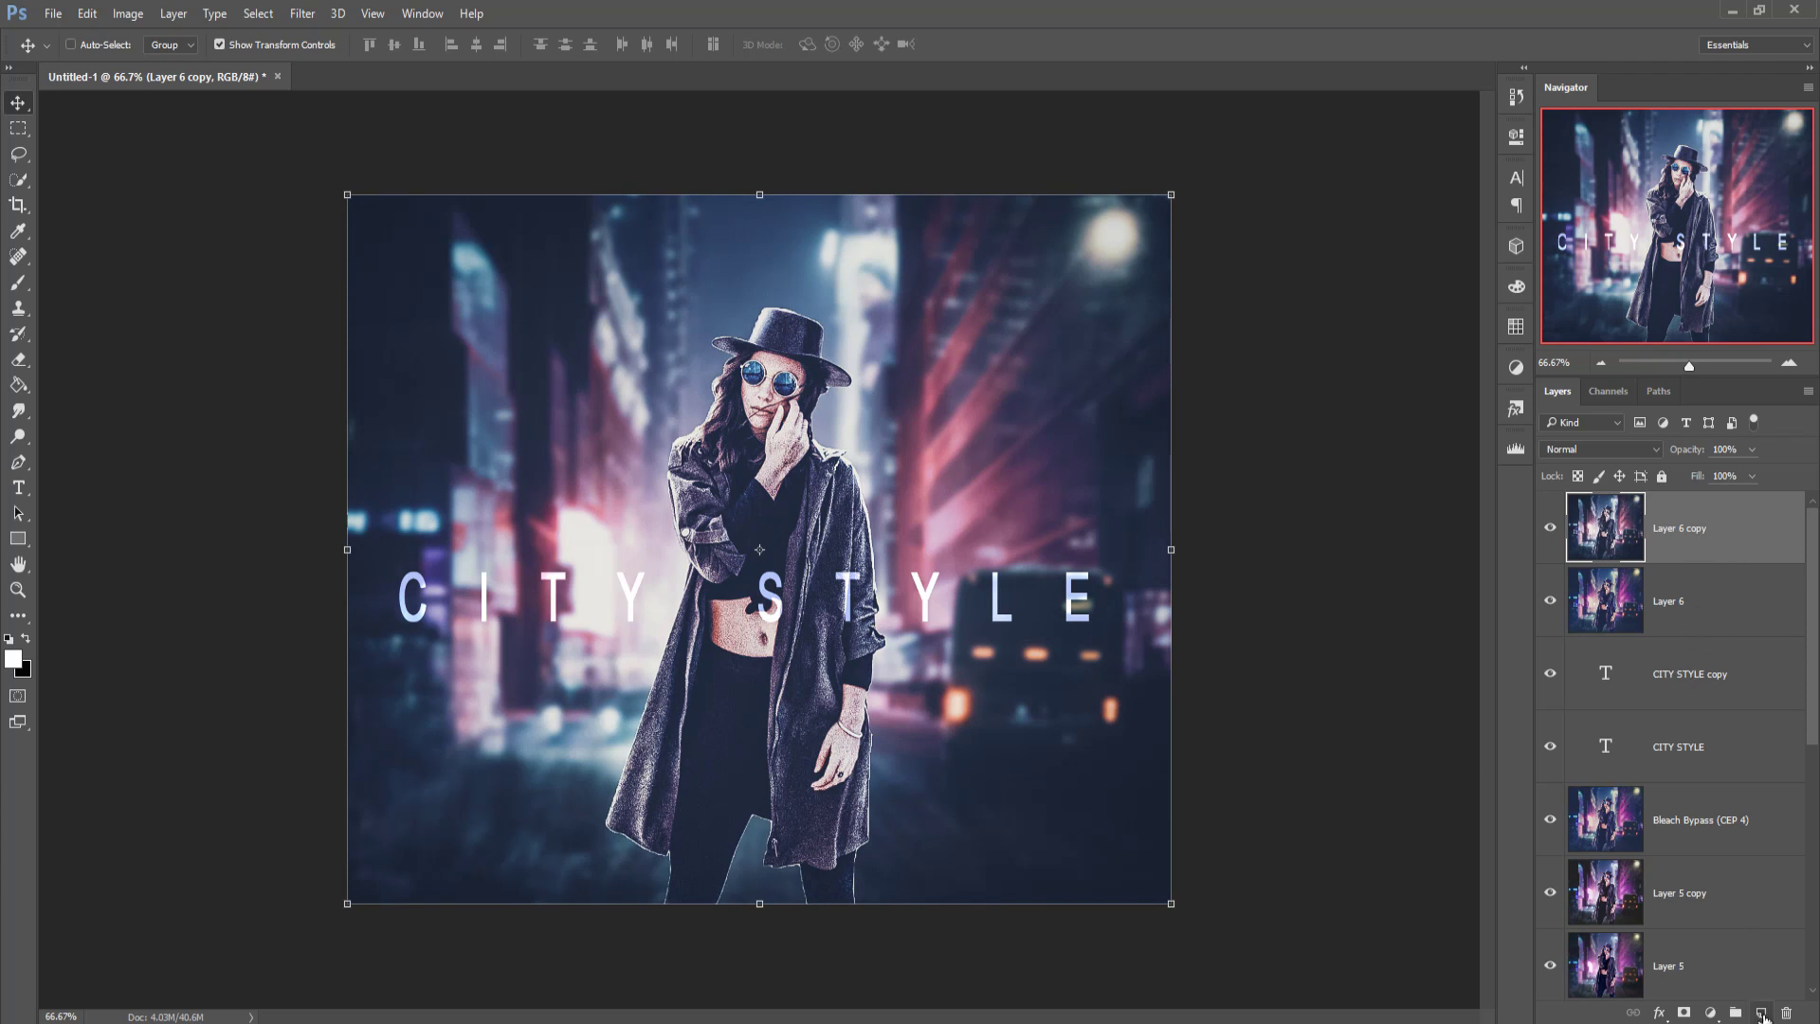
# Add a Gradient fill layer and load the Neutral Density gradient set in the Gradient Editor
pyautogui.click(1761, 1012)
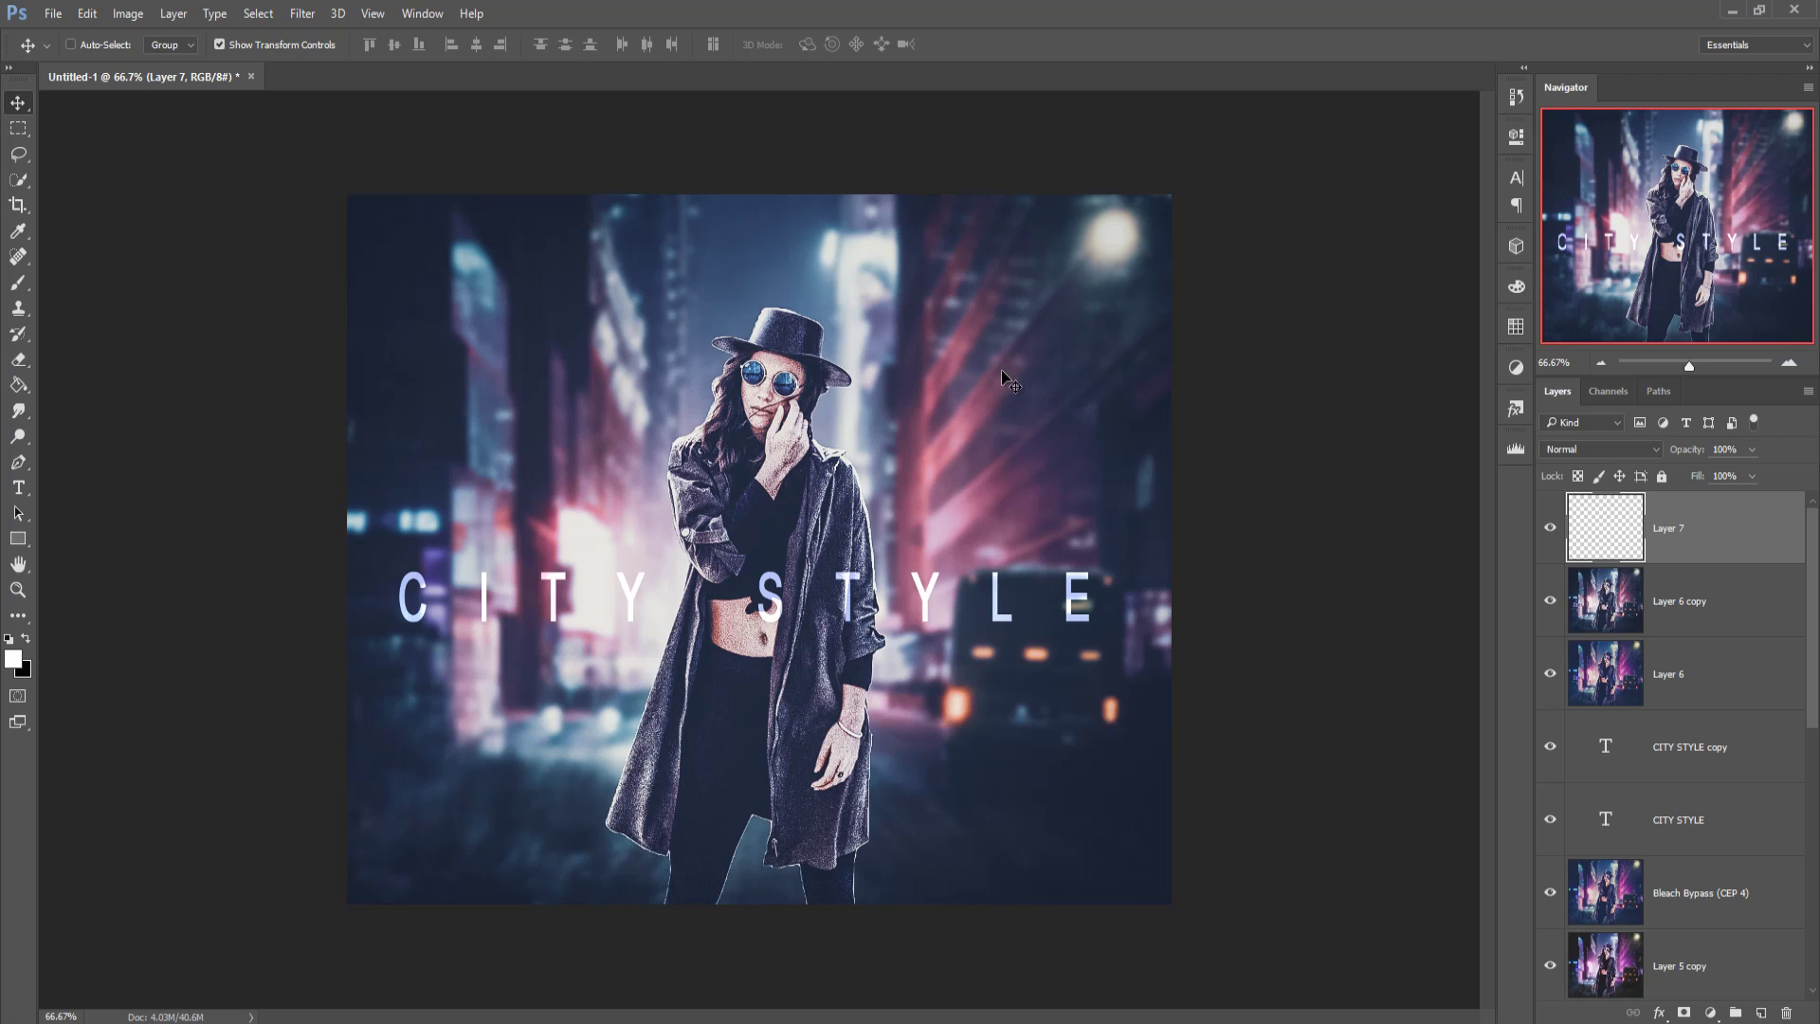
pyautogui.click(1711, 1011)
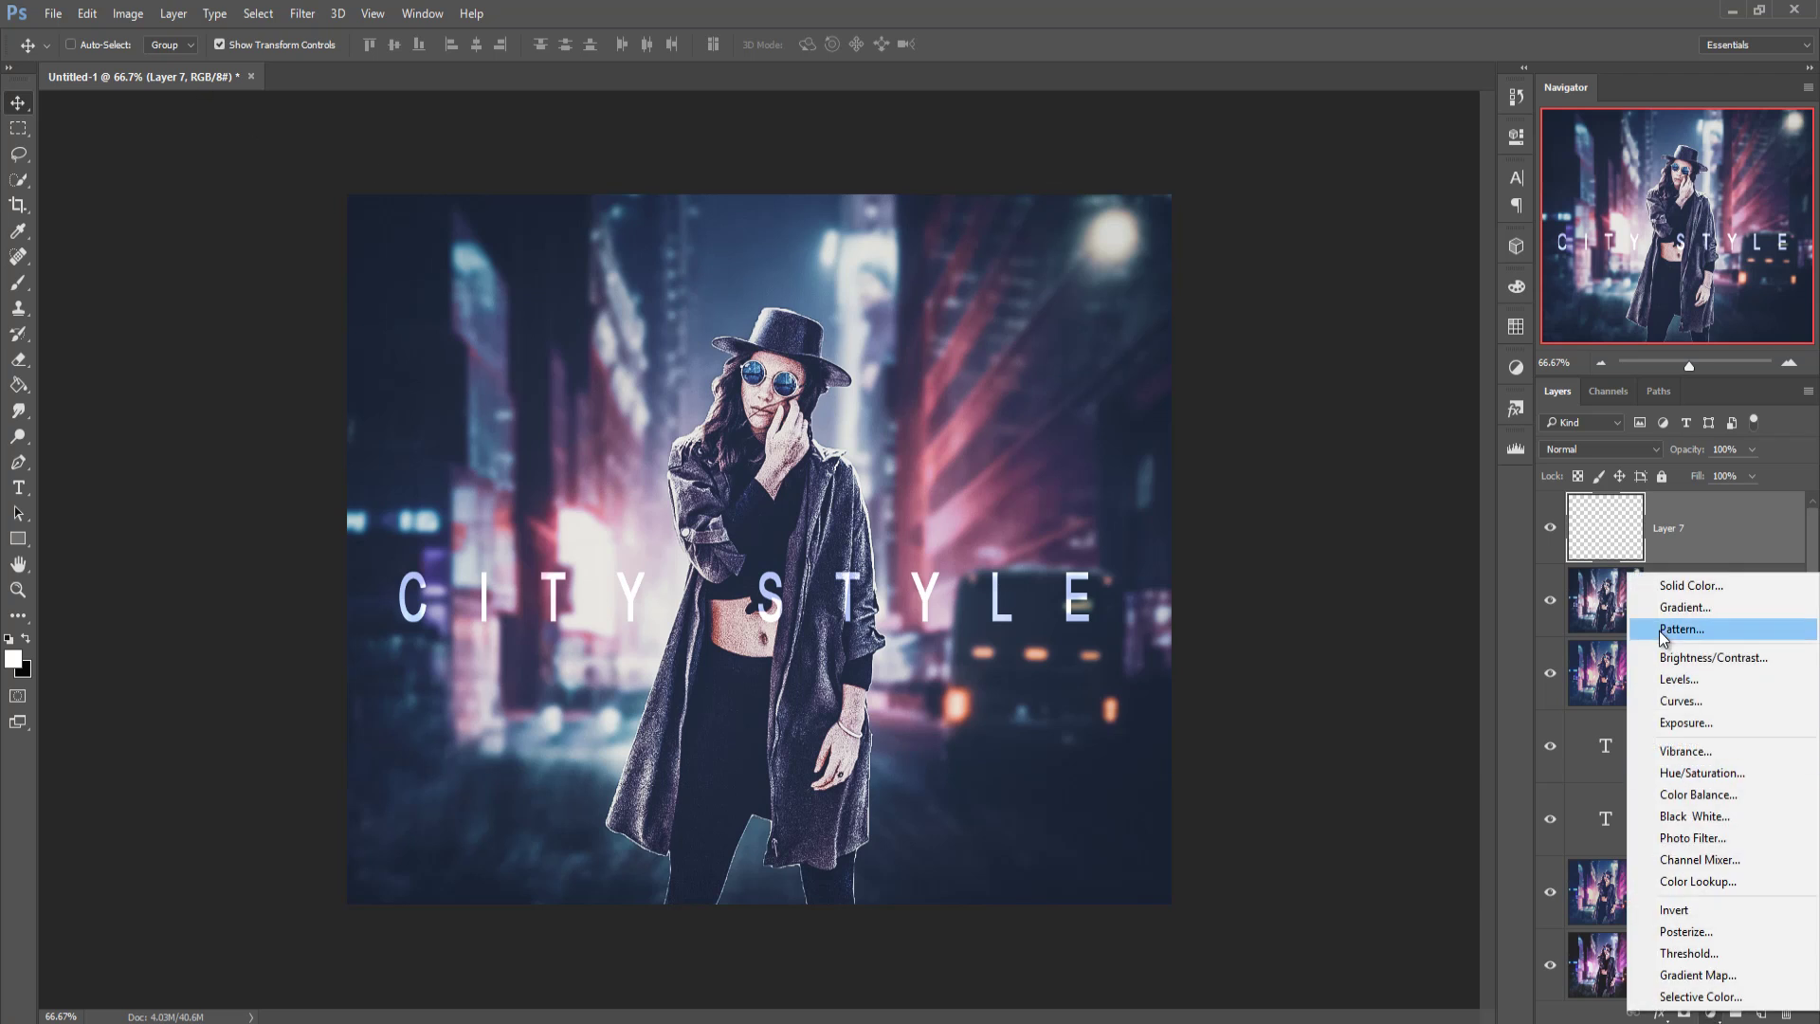
pyautogui.click(1669, 609)
pyautogui.click(914, 301)
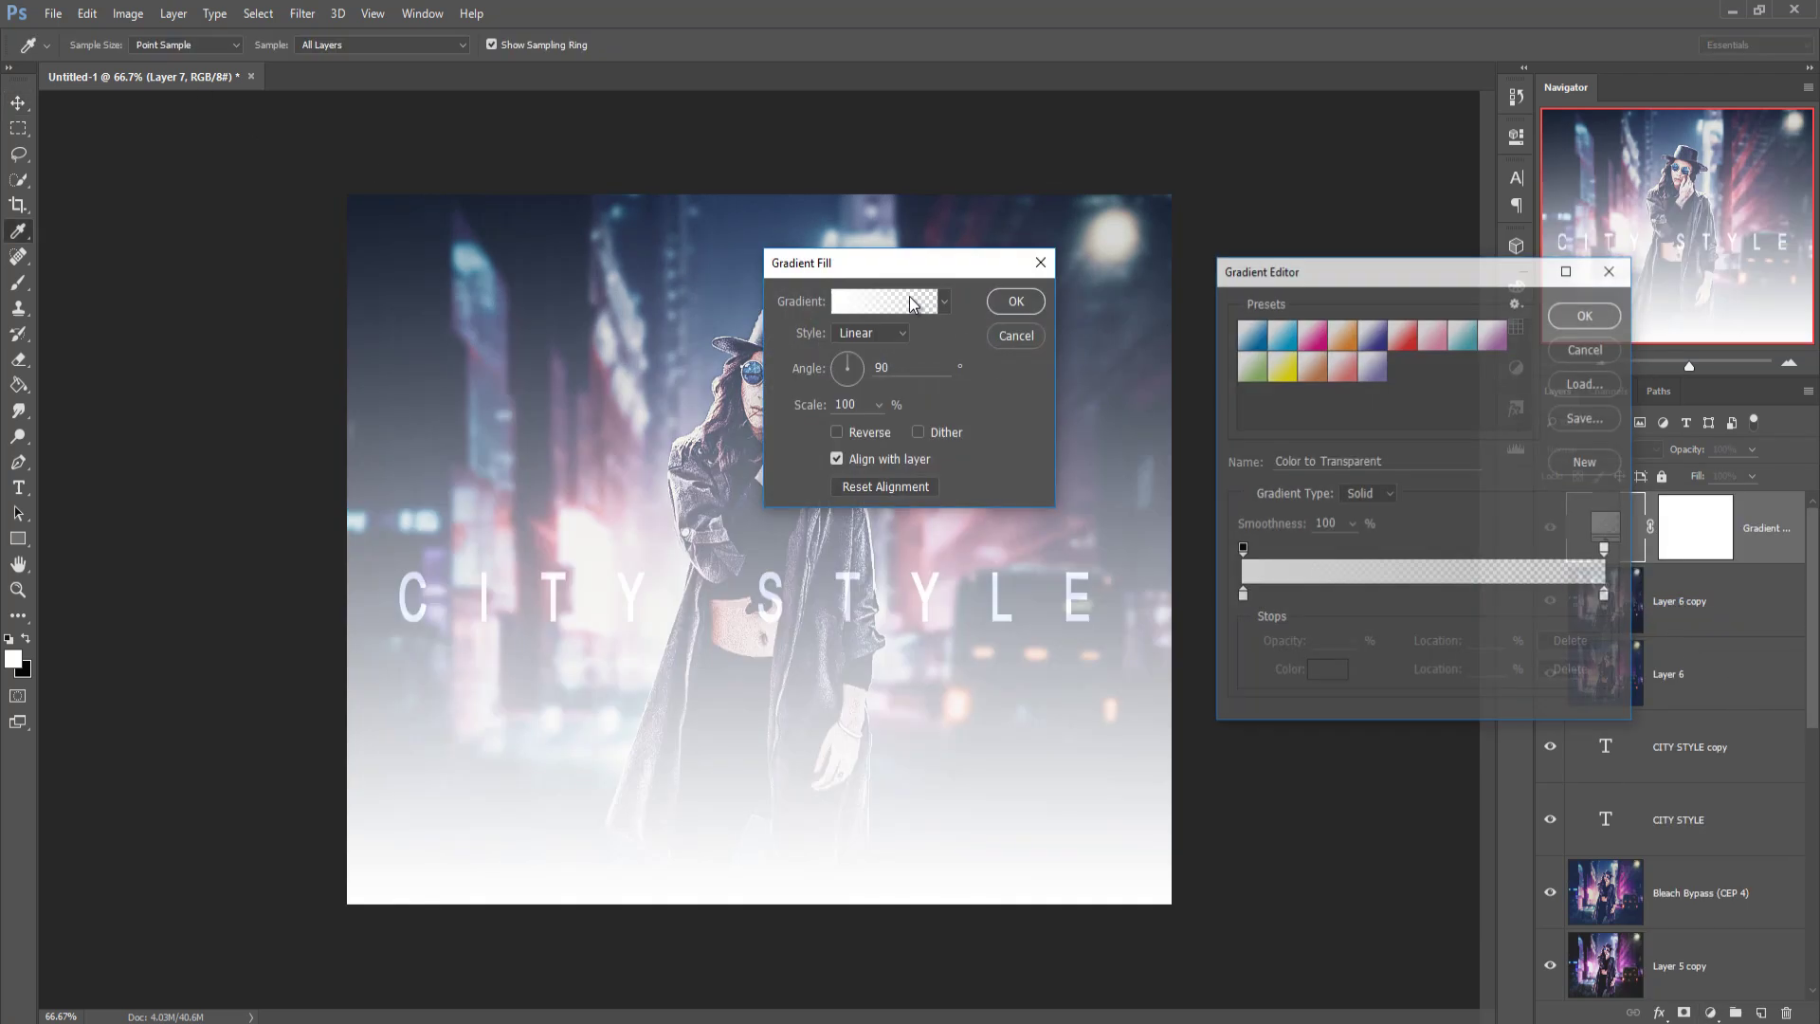
pyautogui.click(1517, 303)
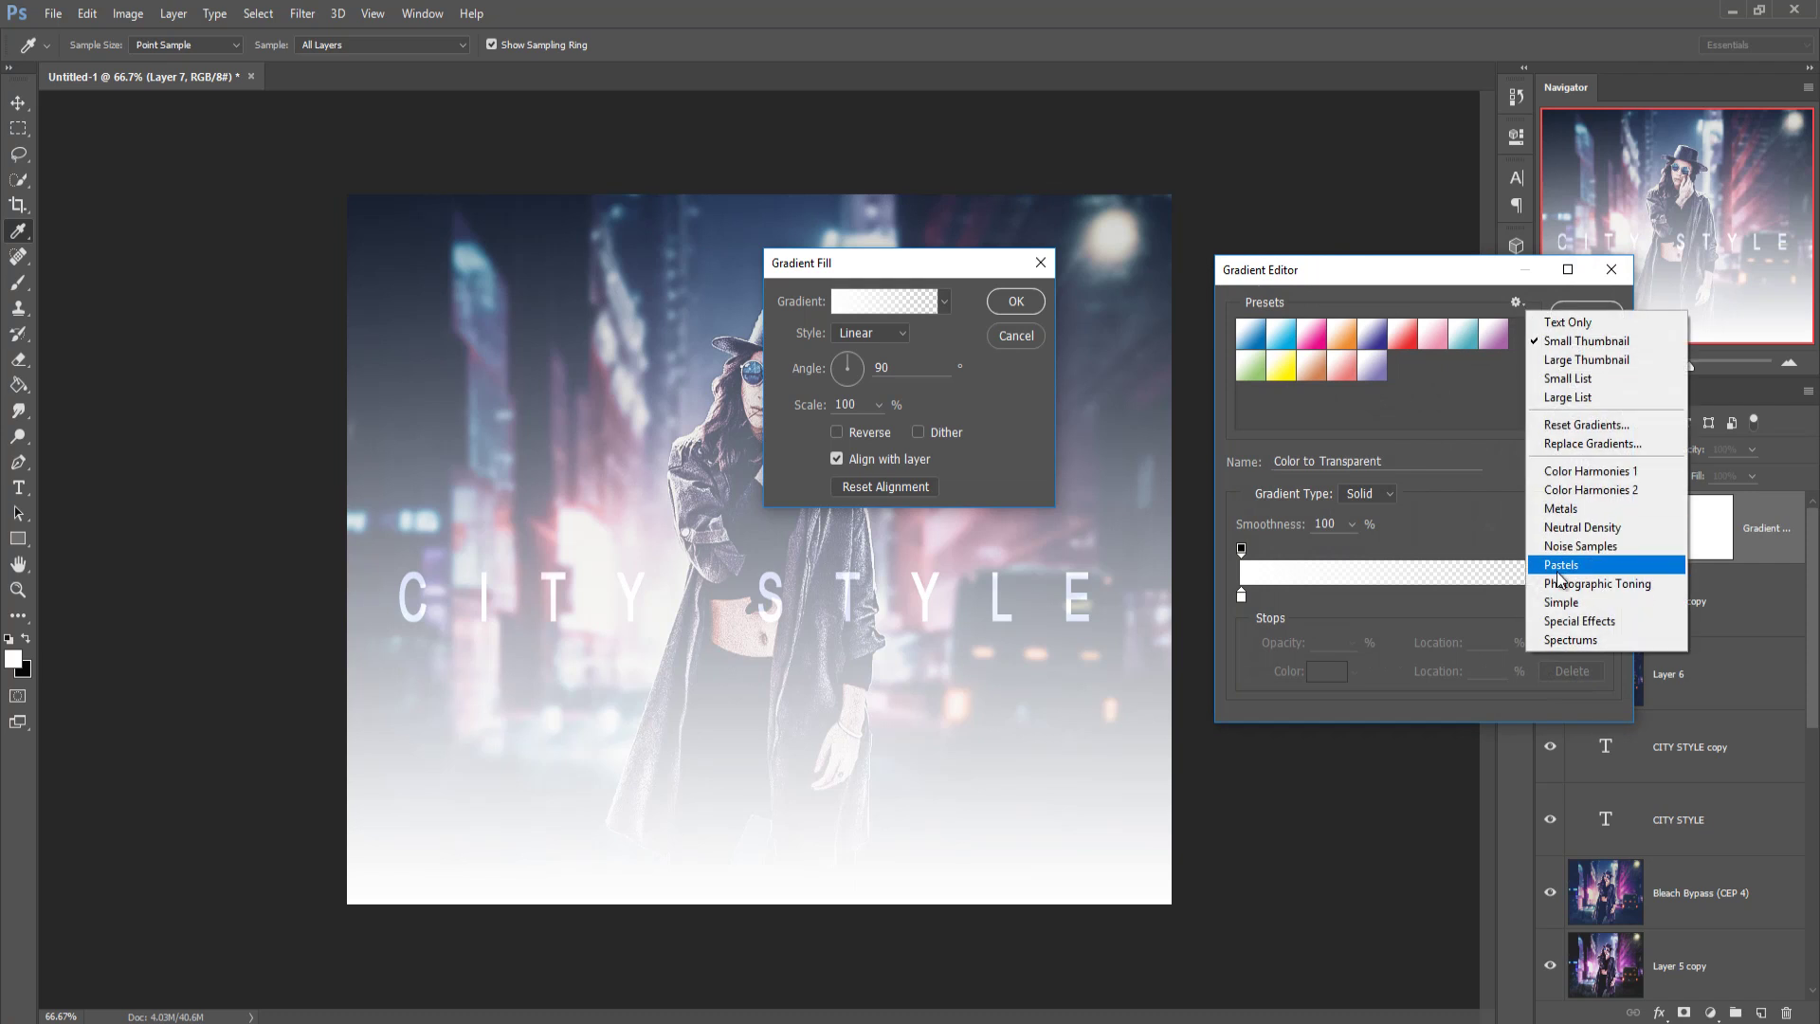
pyautogui.click(1600, 527)
pyautogui.click(816, 393)
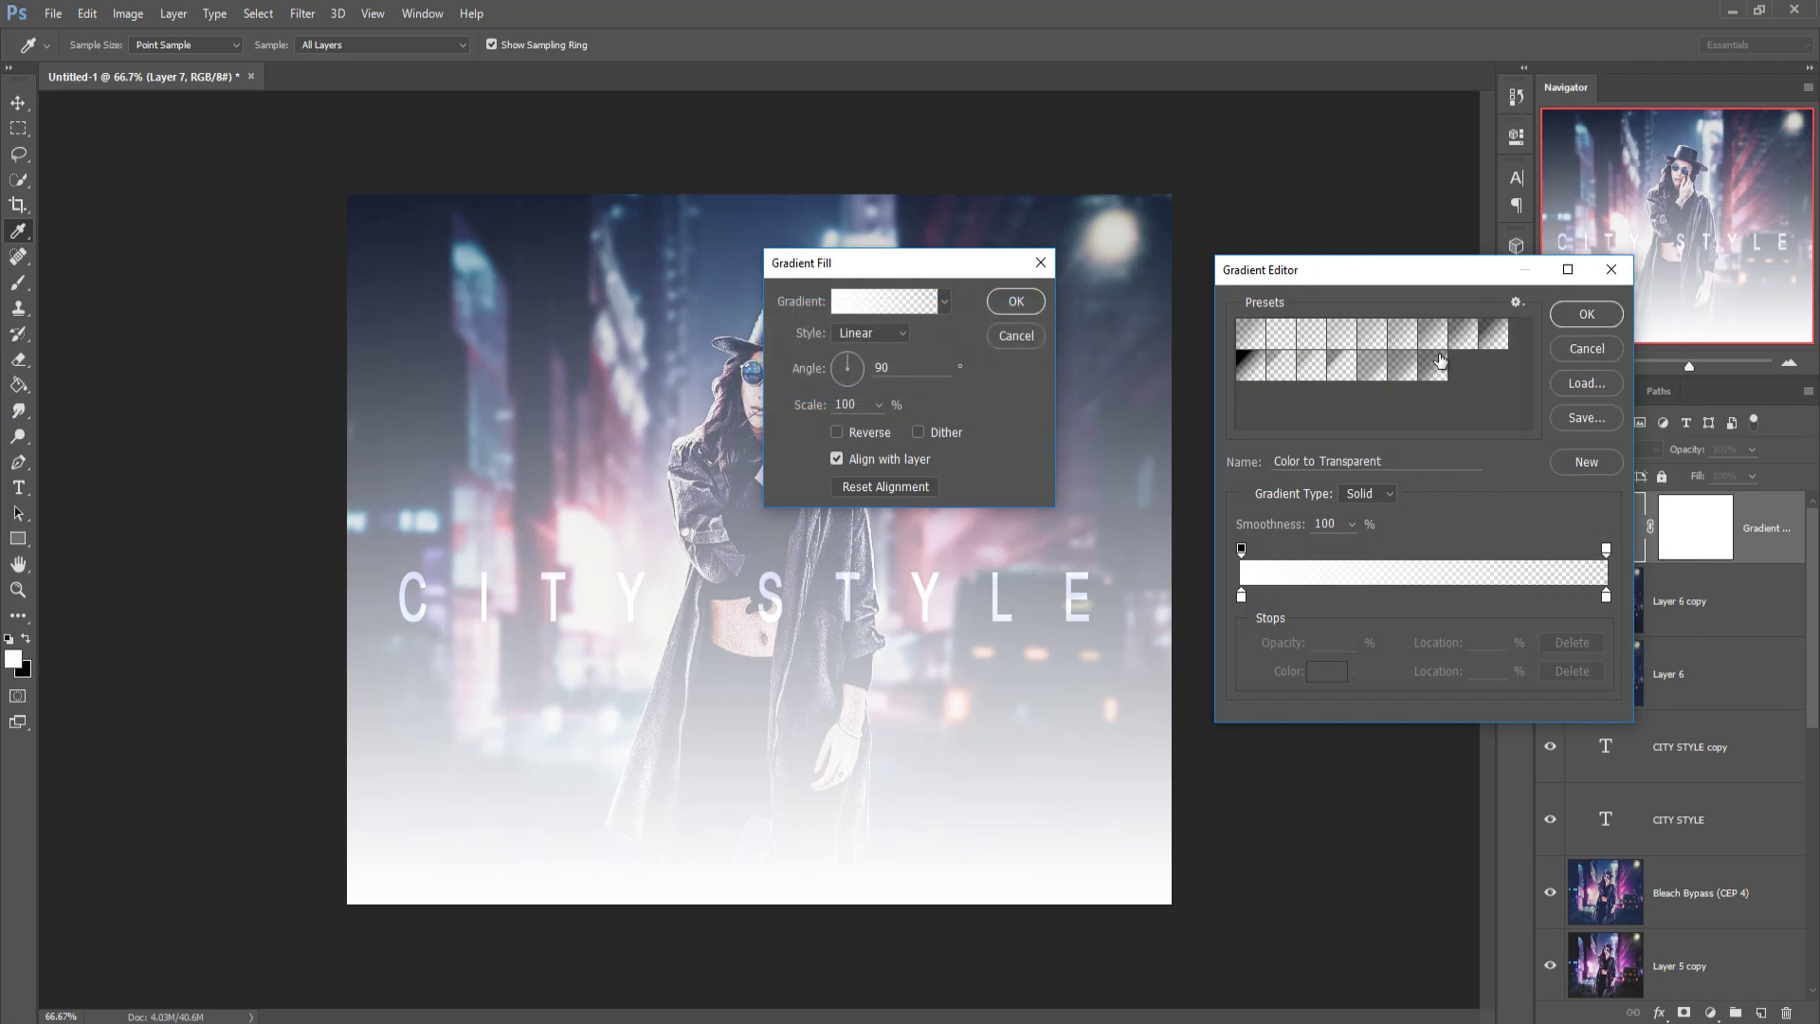
# Choose the Neutral Density 20 gradient, set the style to Radial, and apply the fill
pyautogui.click(1315, 334)
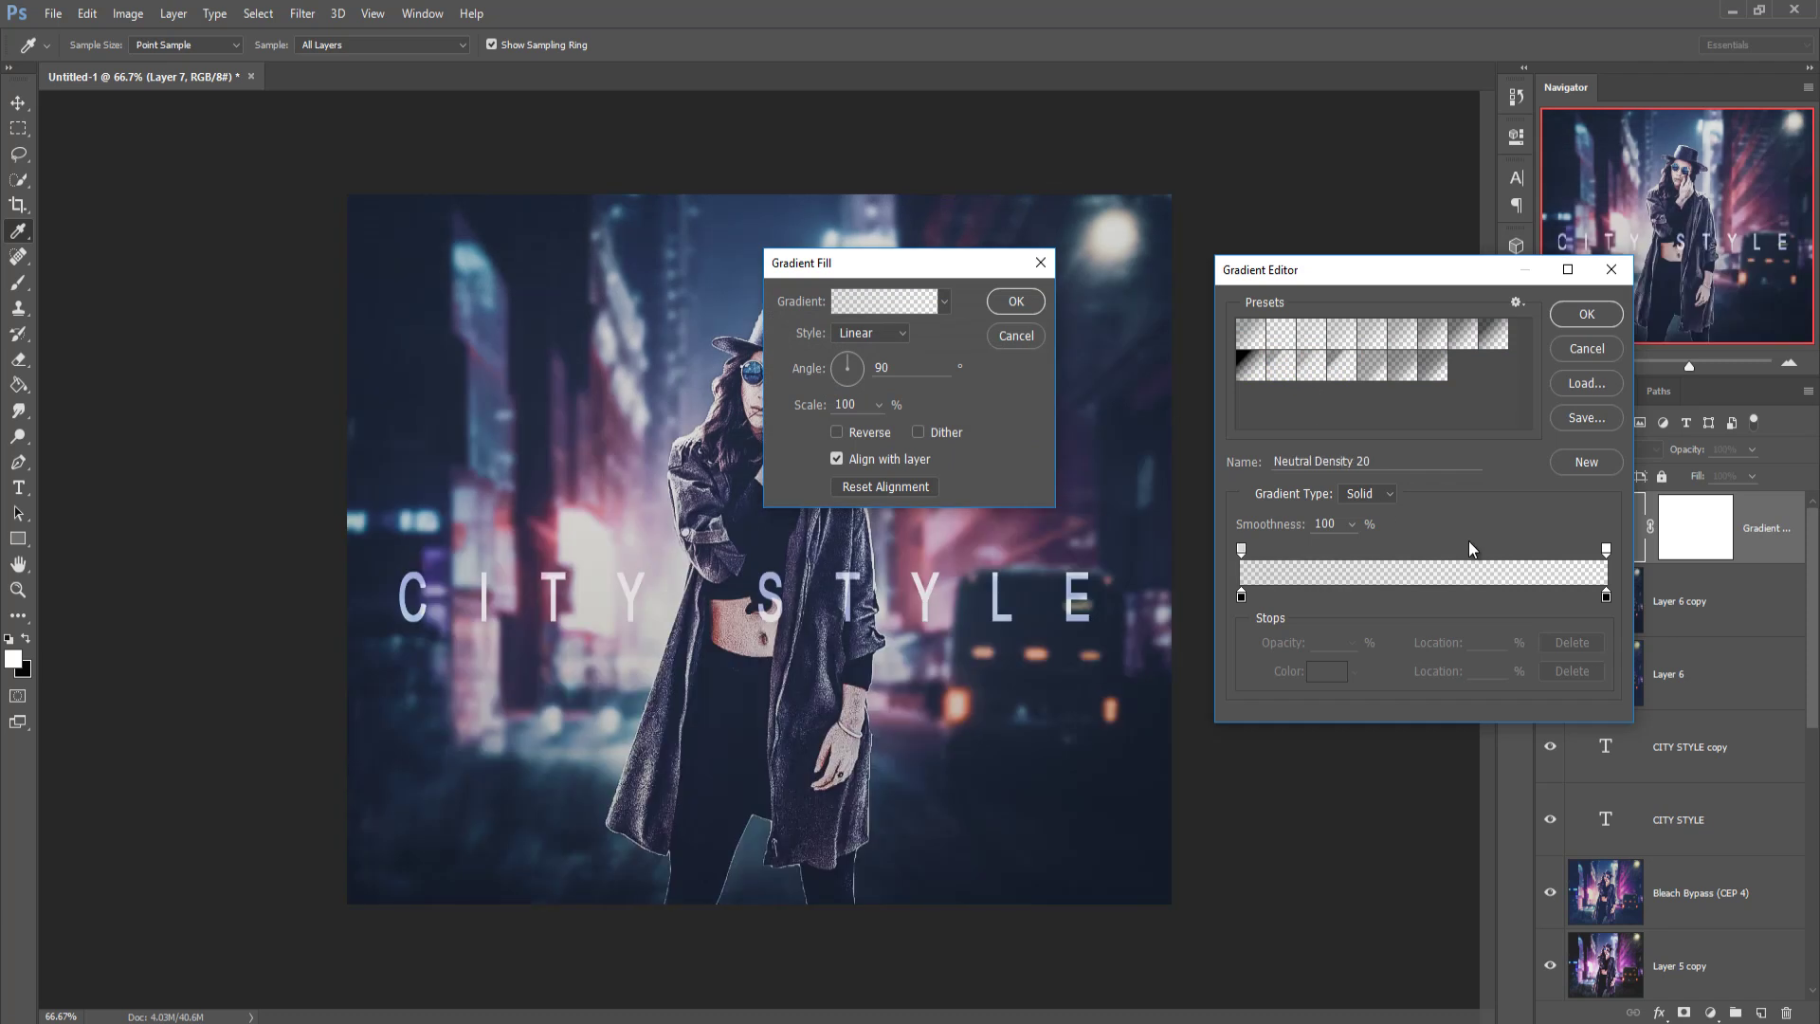
pyautogui.click(1582, 317)
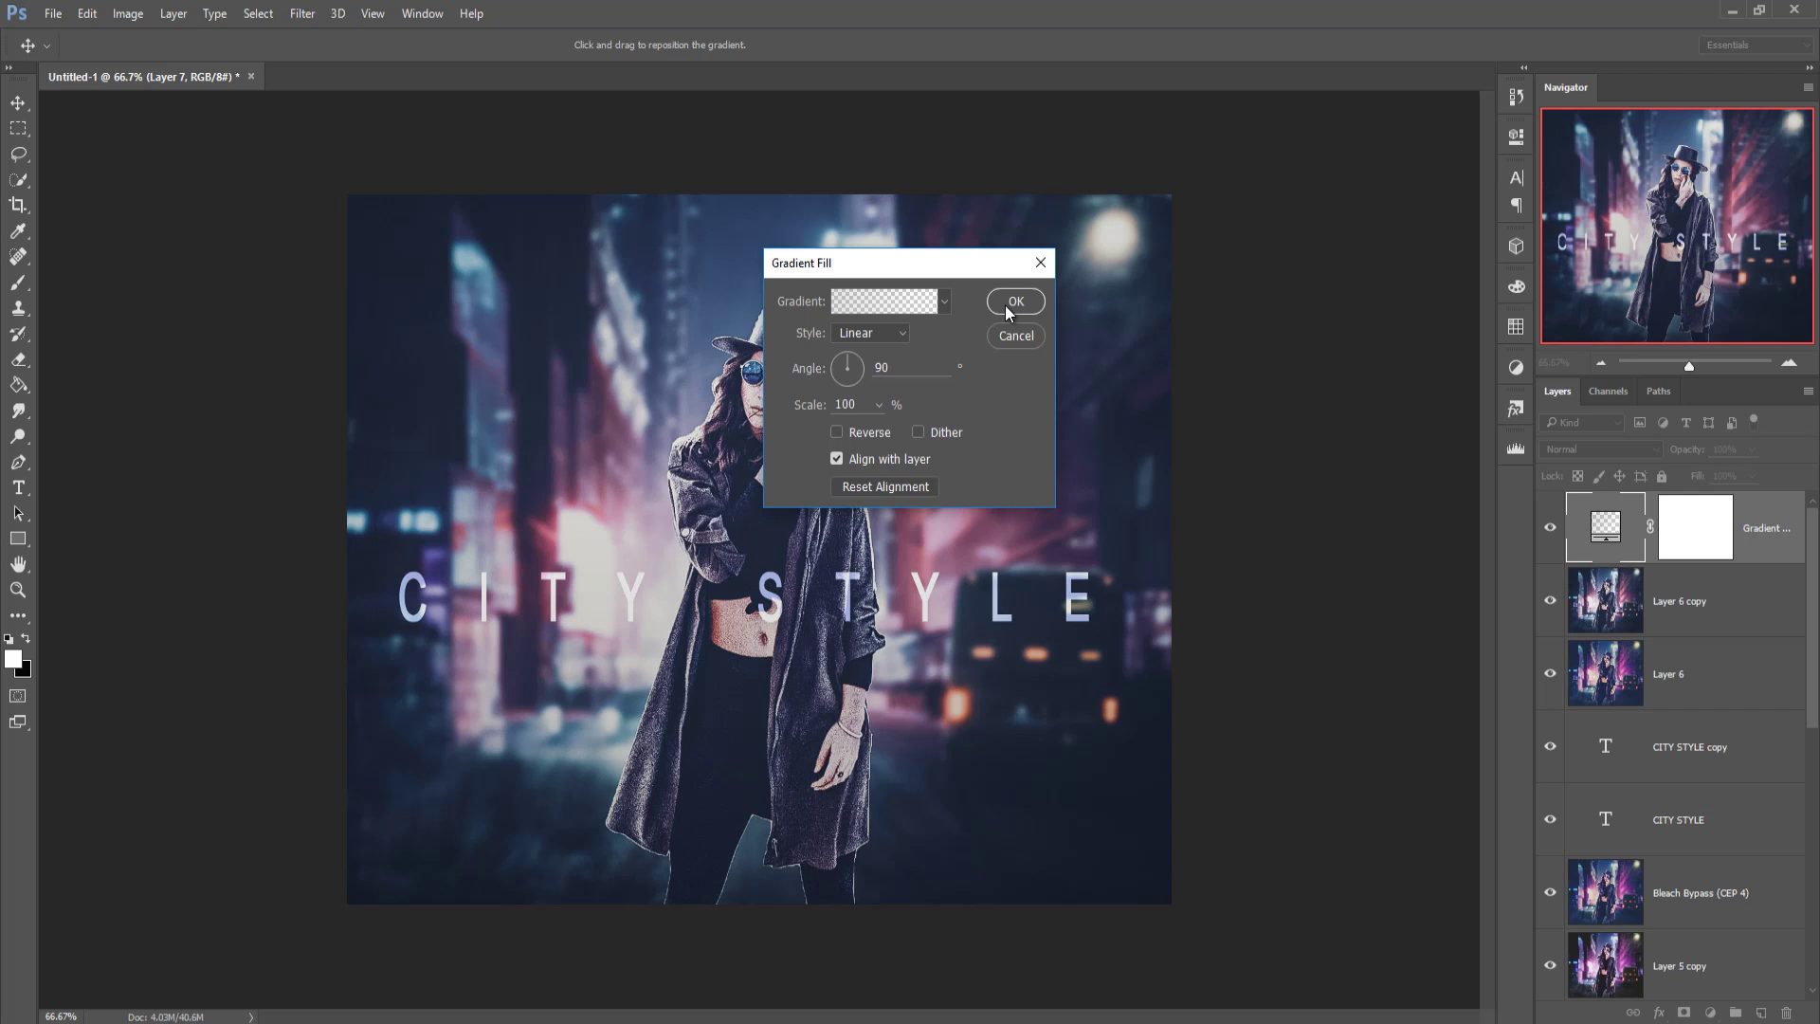
pyautogui.click(901, 333)
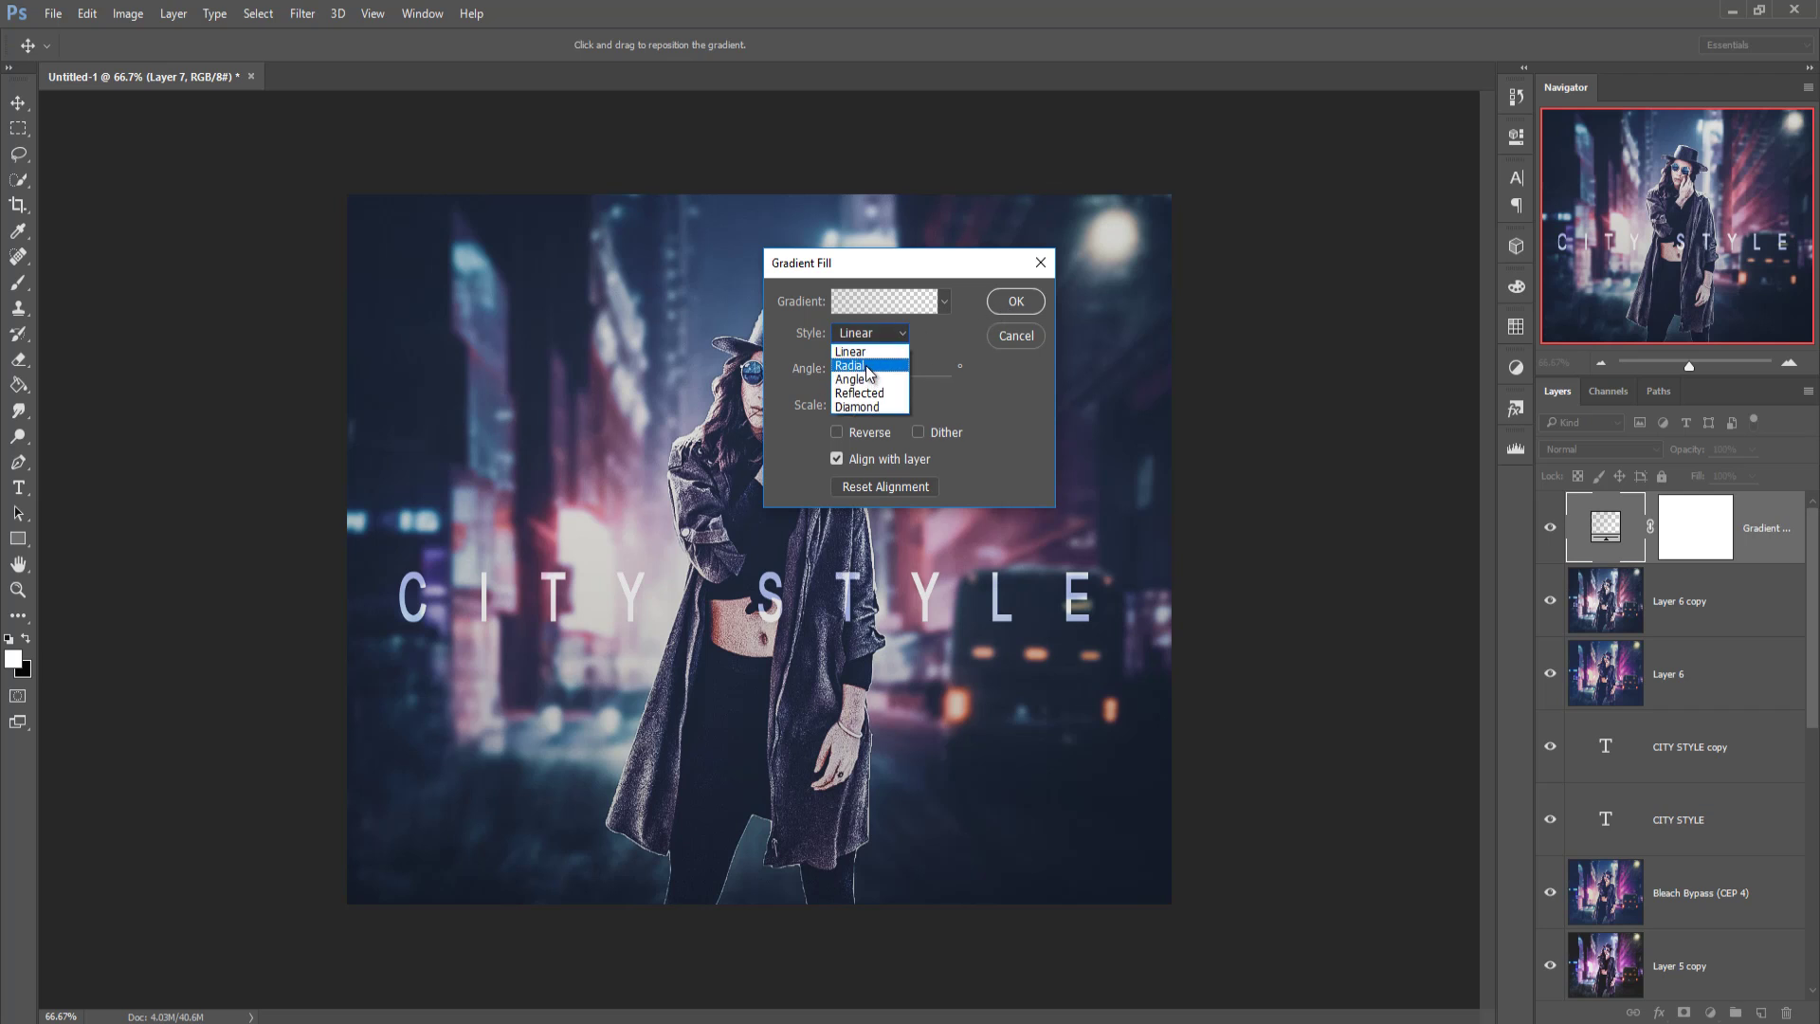
pyautogui.click(867, 366)
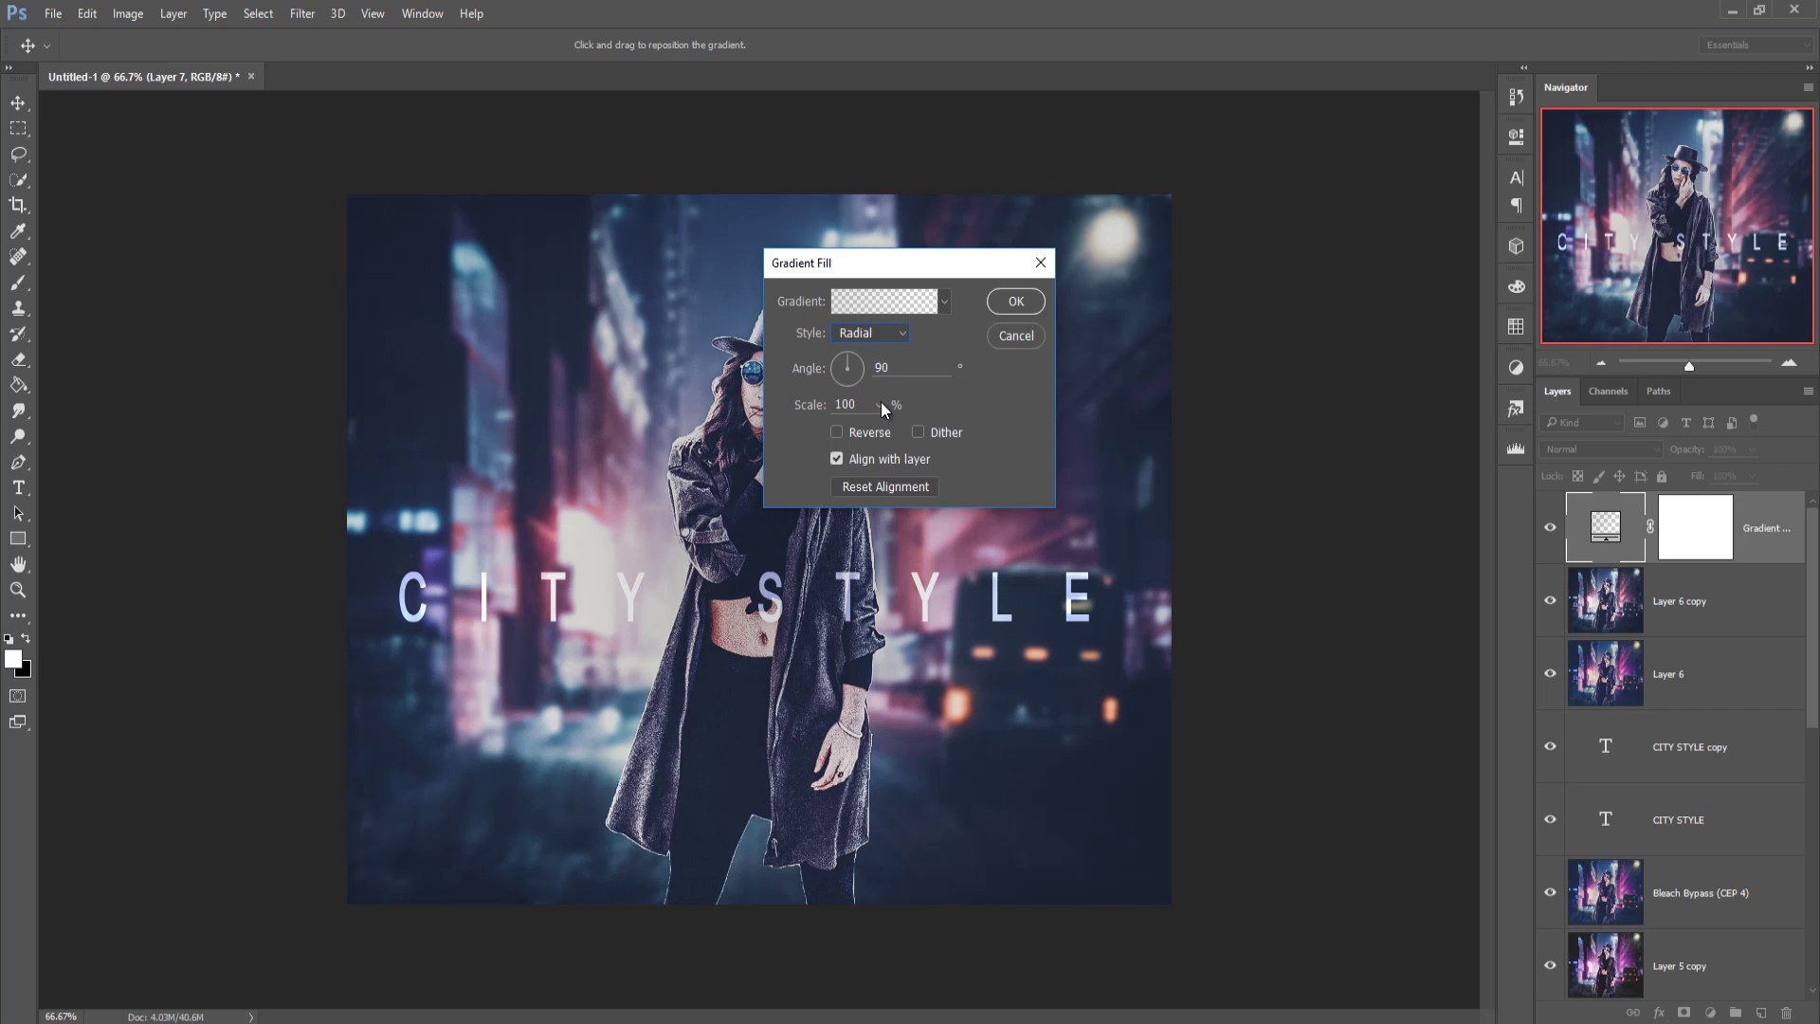
pyautogui.click(1017, 306)
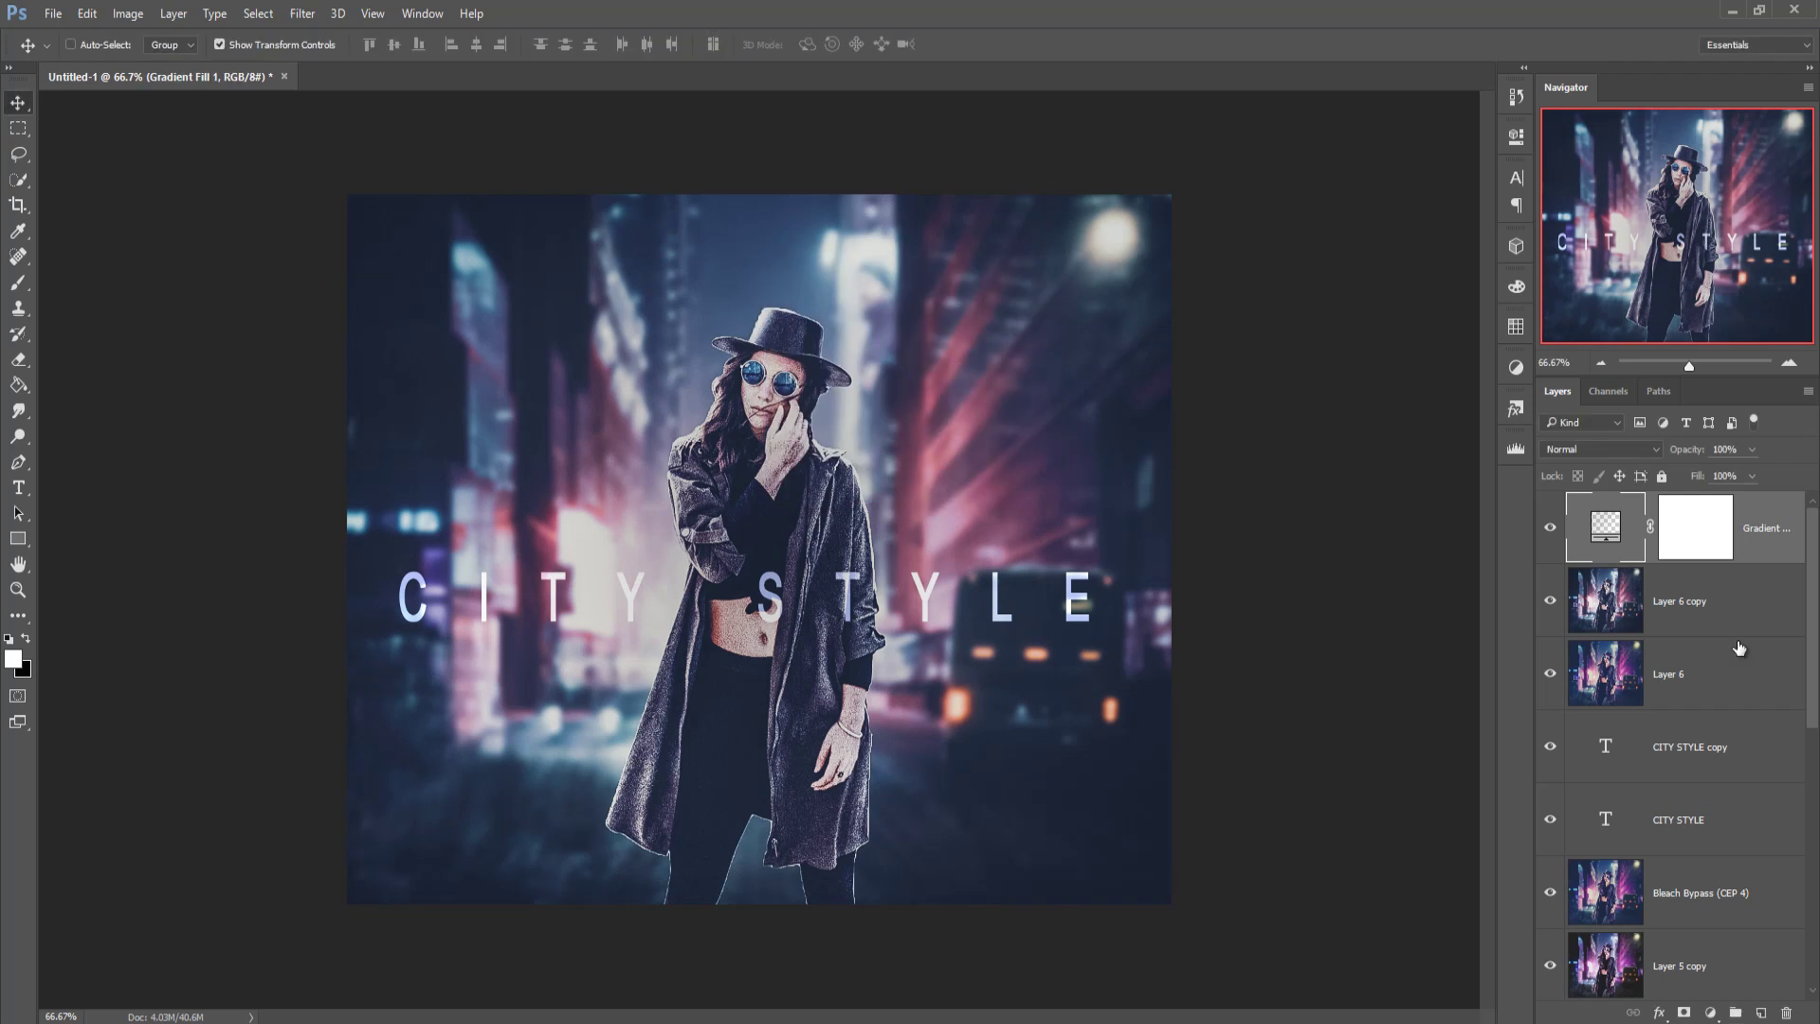
# Add a Warming Filter (85) Photo Filter at 20% density, then stamp visible layers into Layer 7
pyautogui.click(1710, 1012)
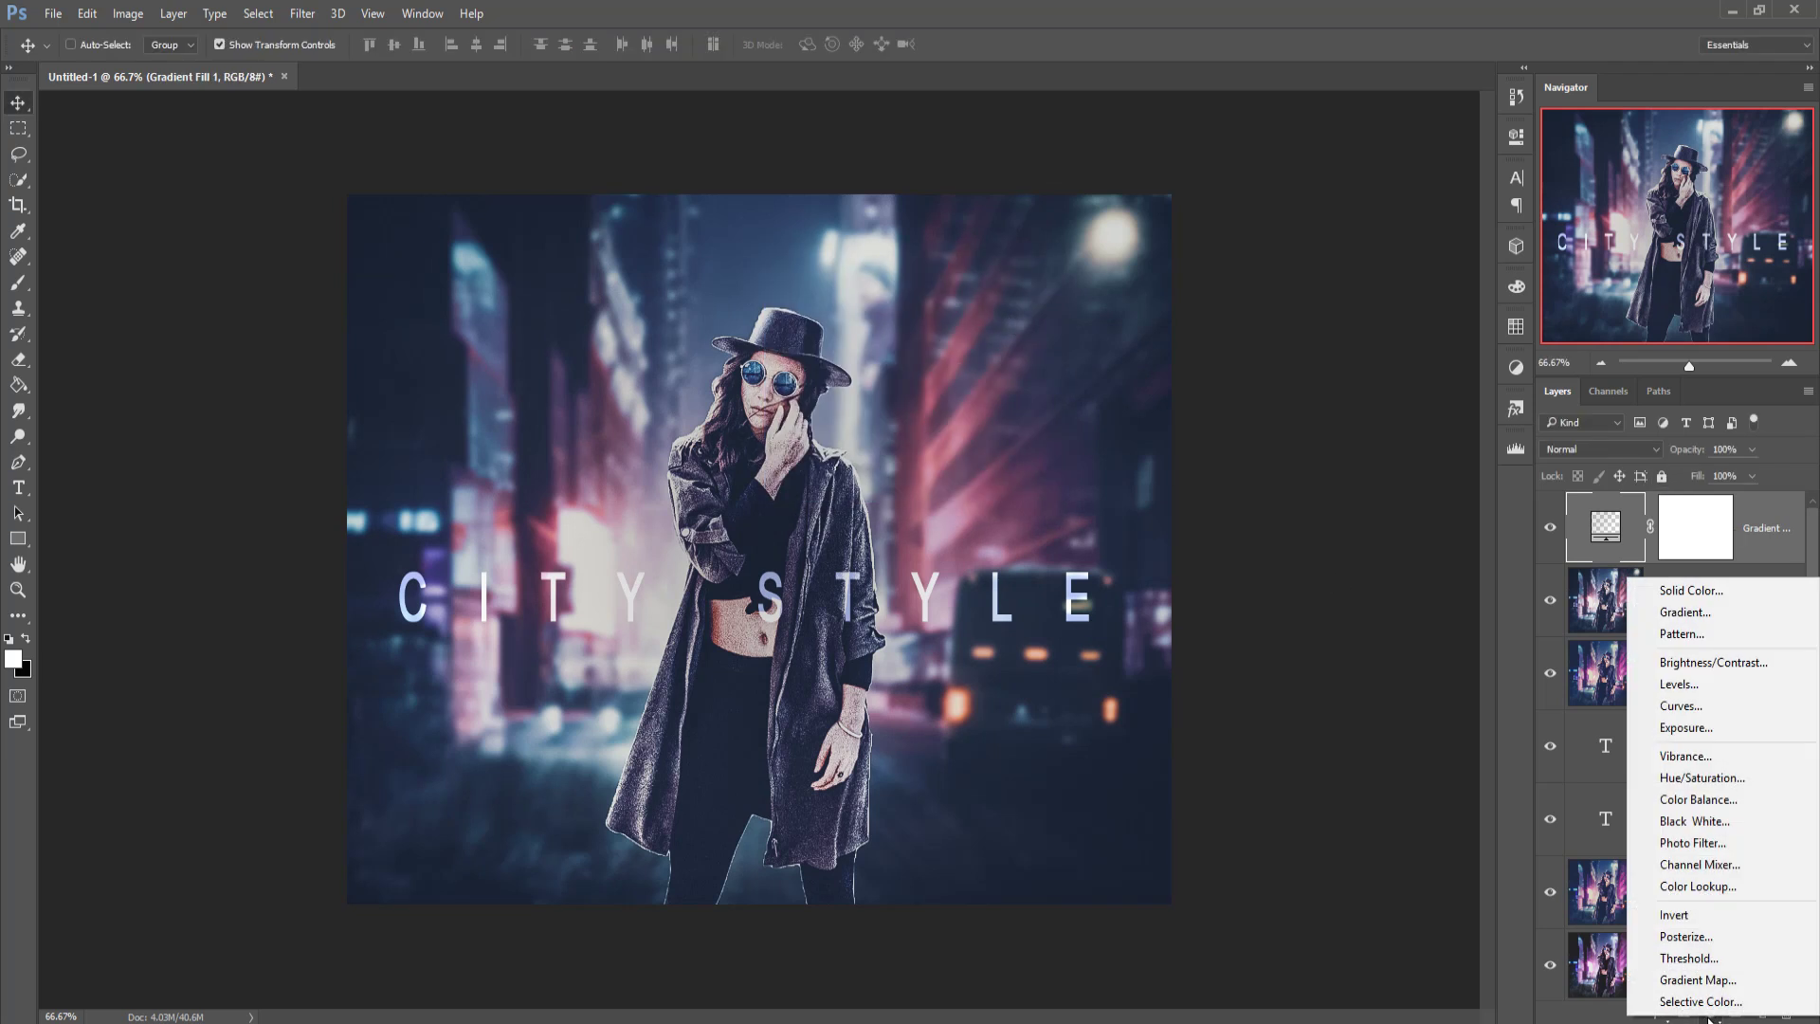
pyautogui.click(1686, 844)
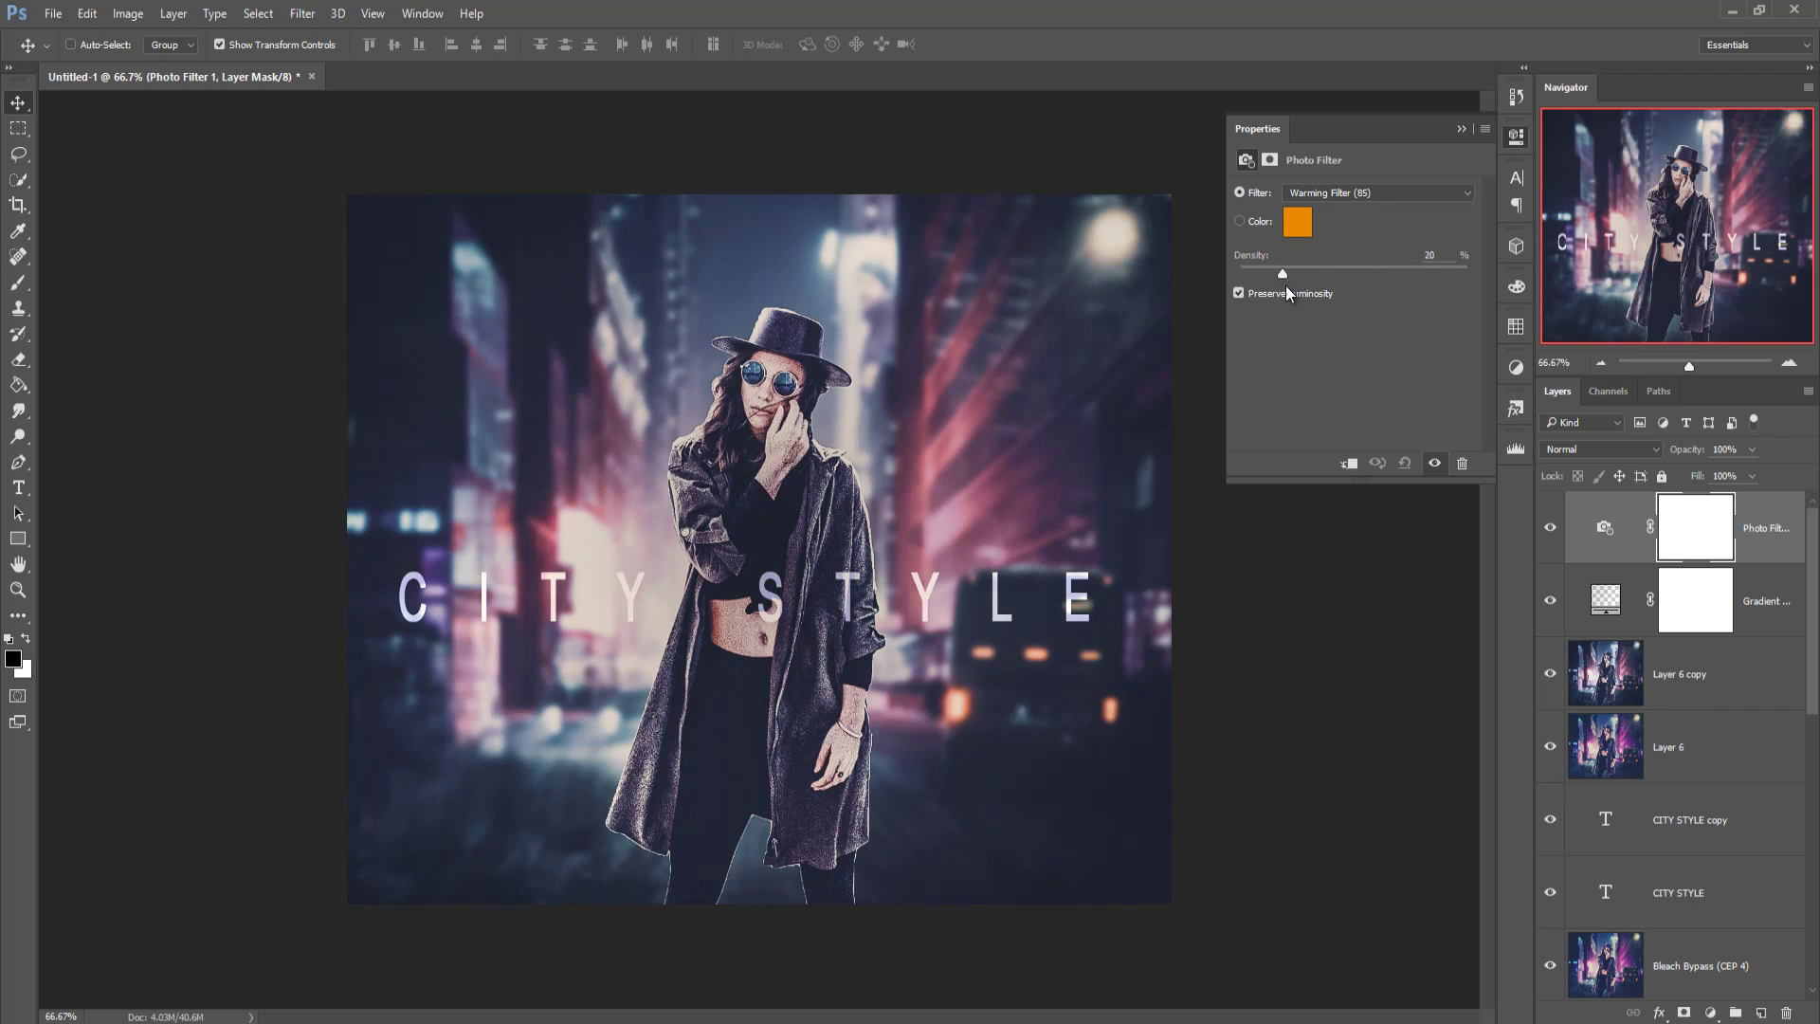
pyautogui.click(1461, 128)
pyautogui.click(1773, 549)
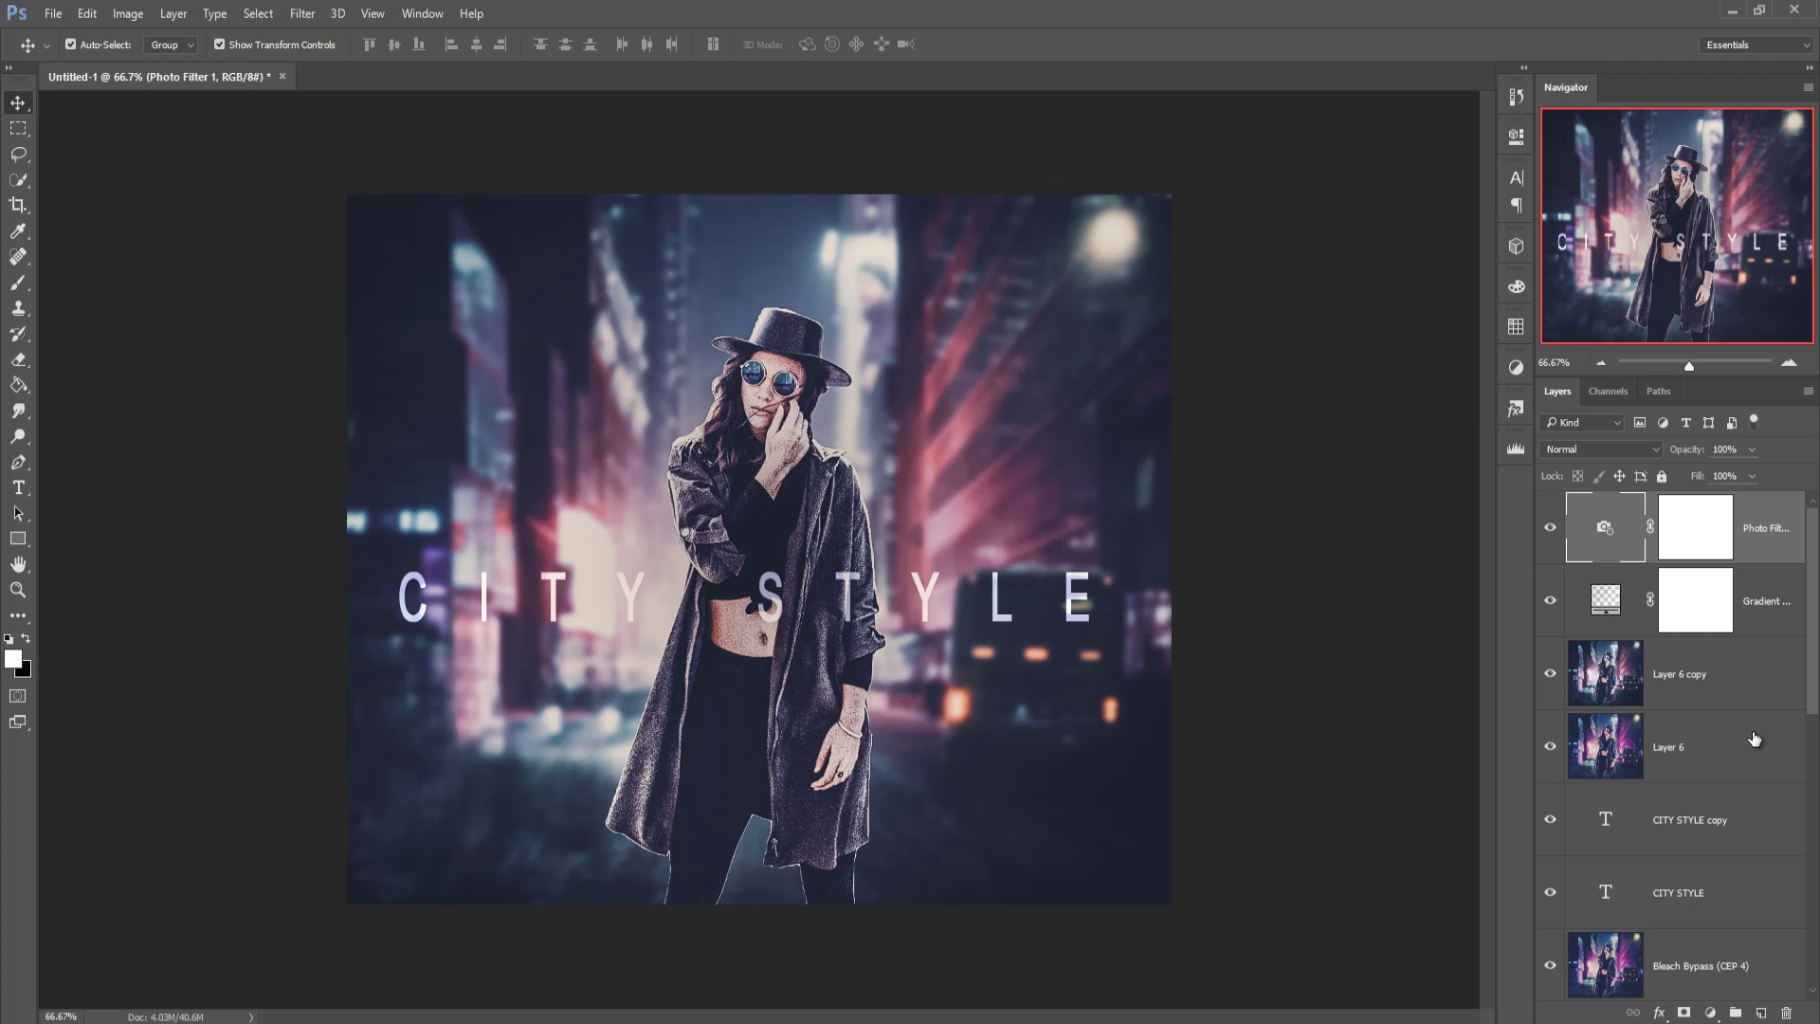
pyautogui.hotkey('ctrl', 'shift', 'alt', 'e')
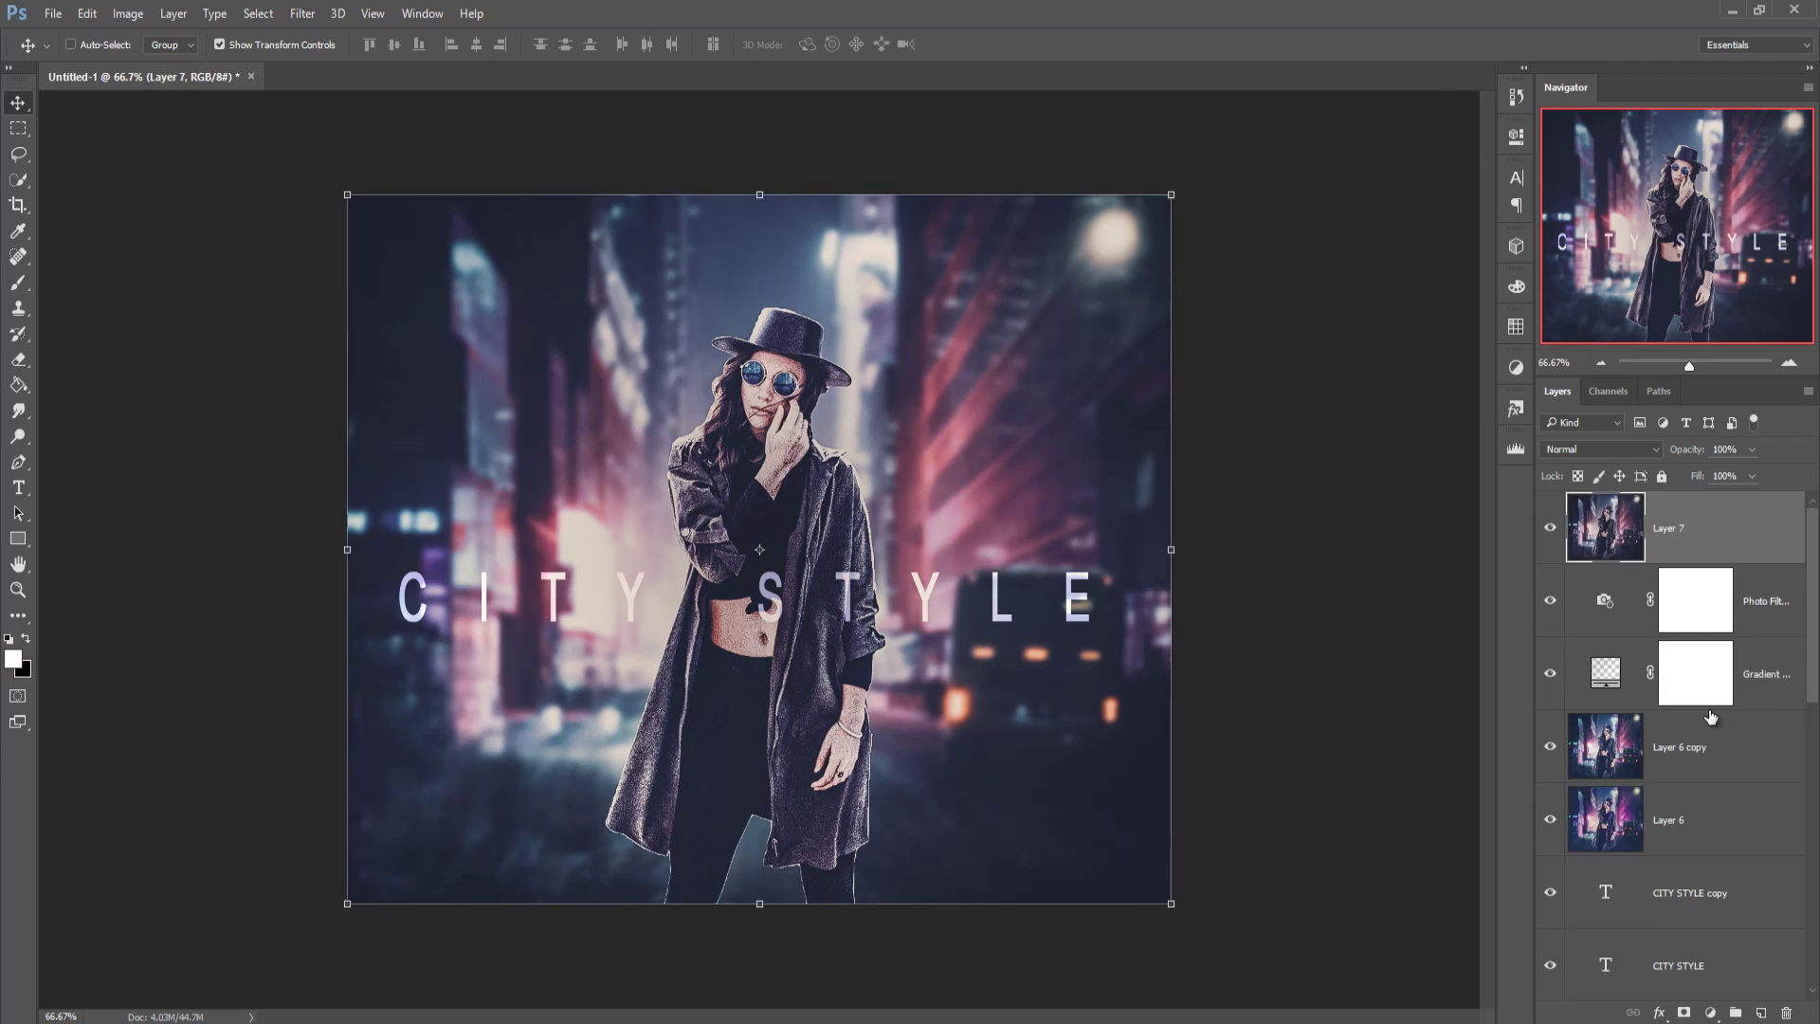
# Create Layer 8, fill it with 50% Gray via Edit > Fill, and blend it as Overlay
pyautogui.click(1761, 1013)
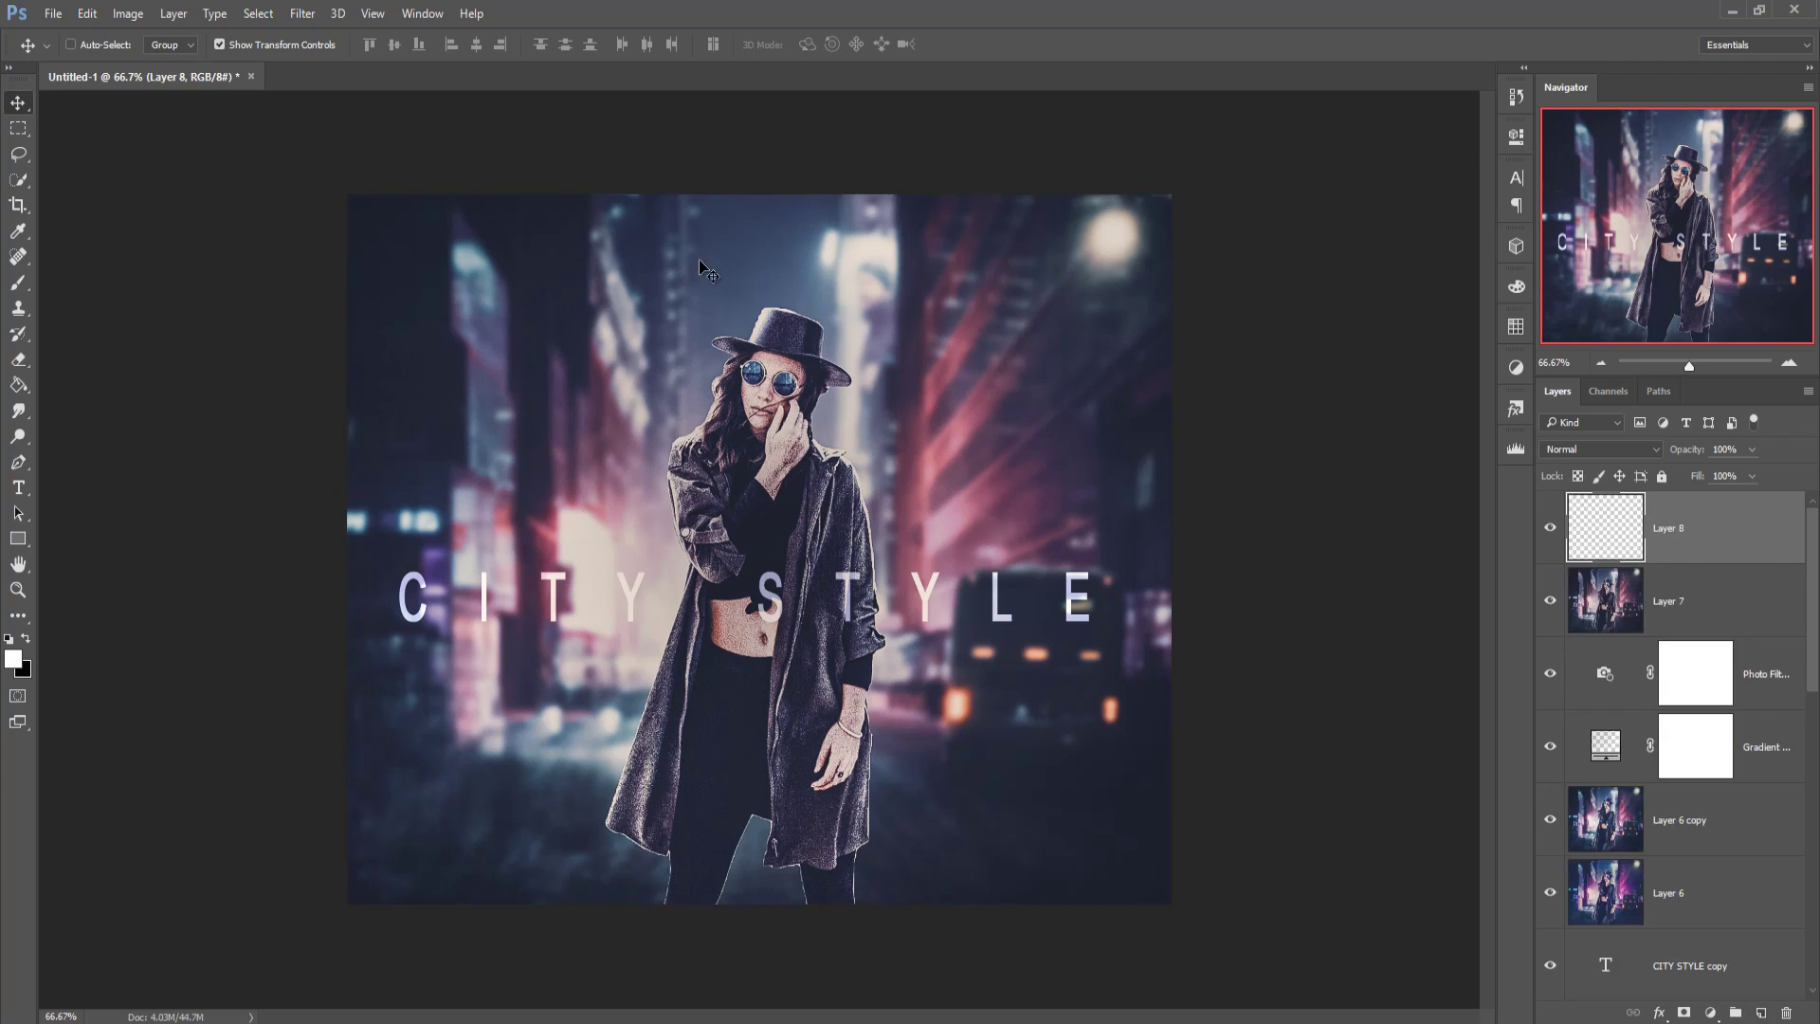
pyautogui.click(86, 13)
pyautogui.click(101, 298)
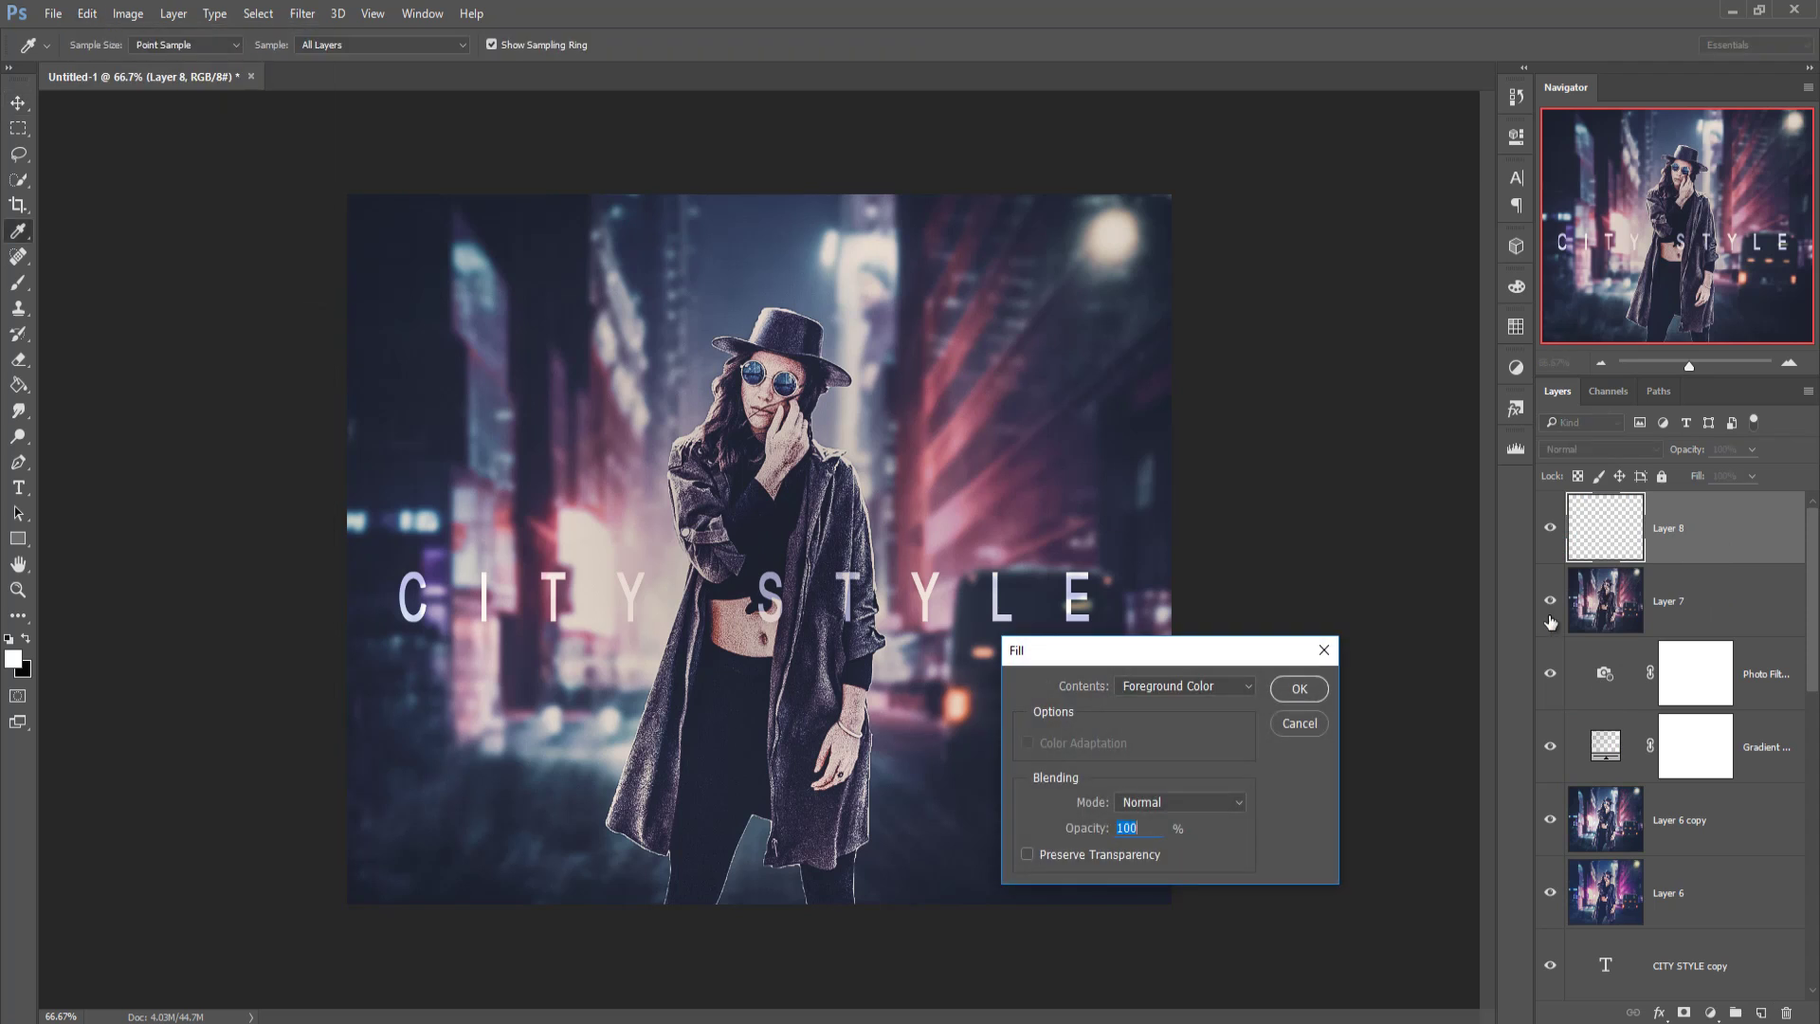
pyautogui.click(1233, 687)
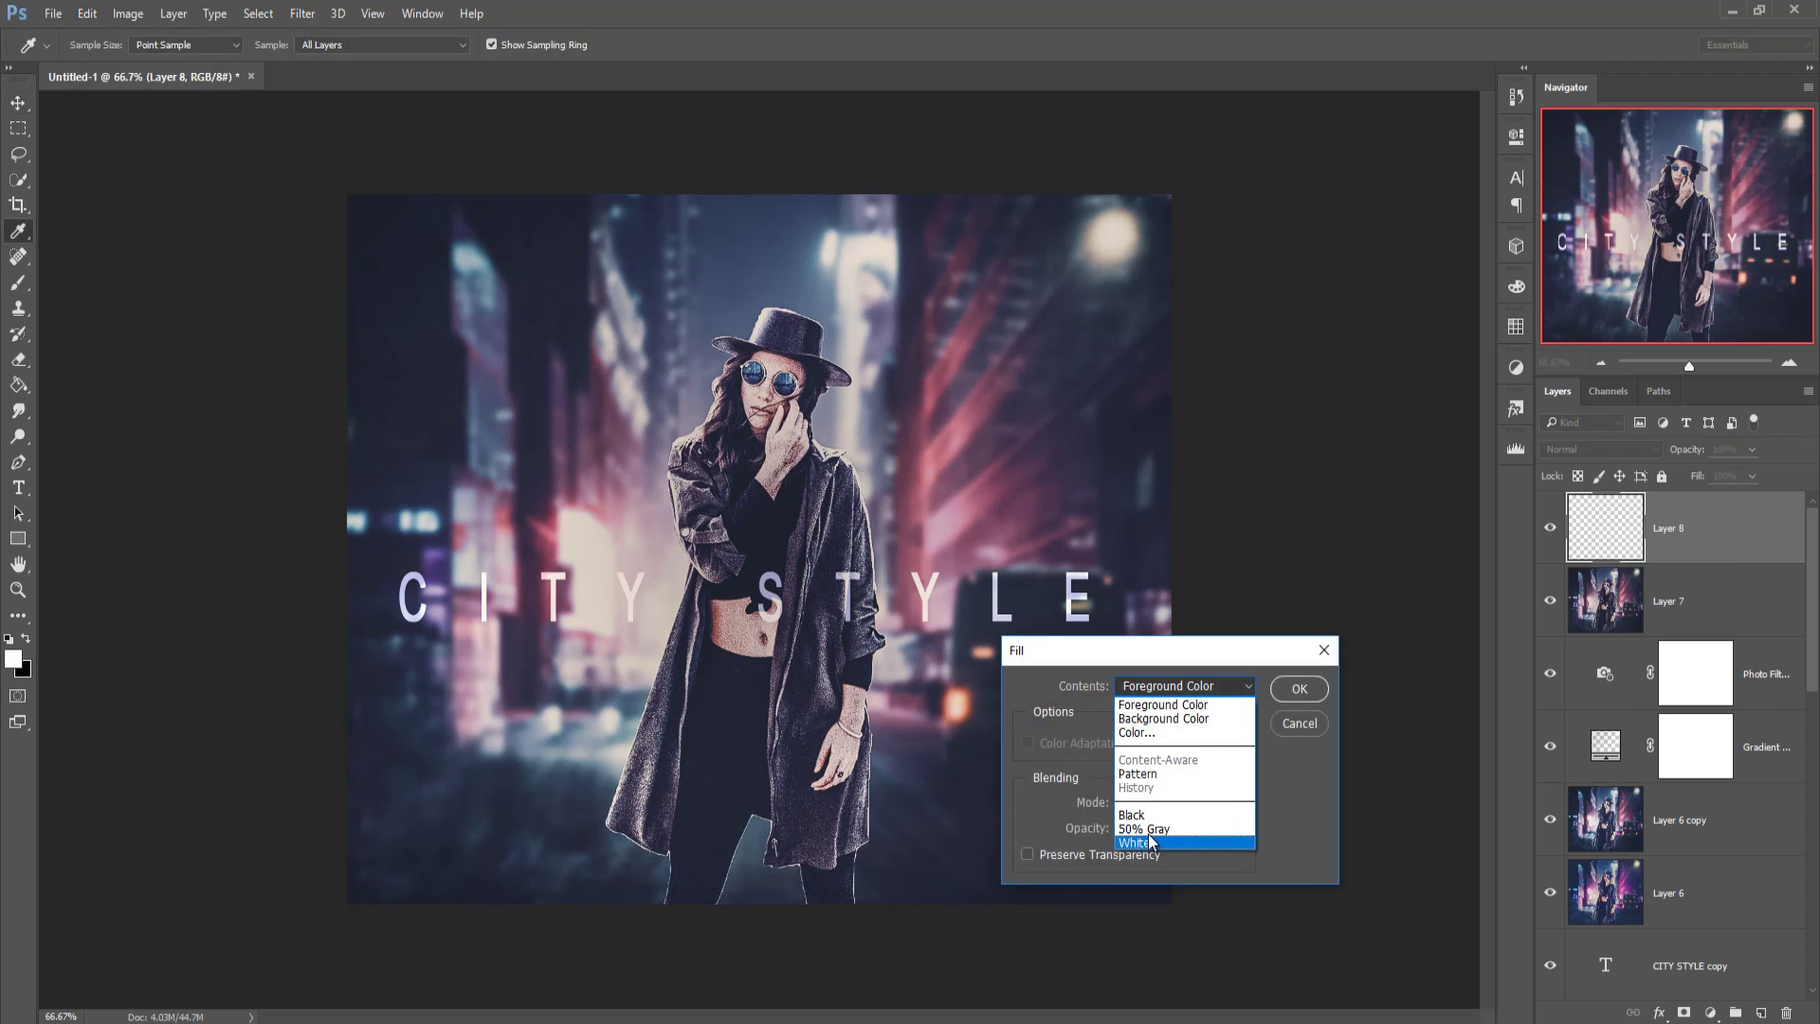
pyautogui.click(1152, 830)
pyautogui.click(1299, 689)
pyautogui.press('v')
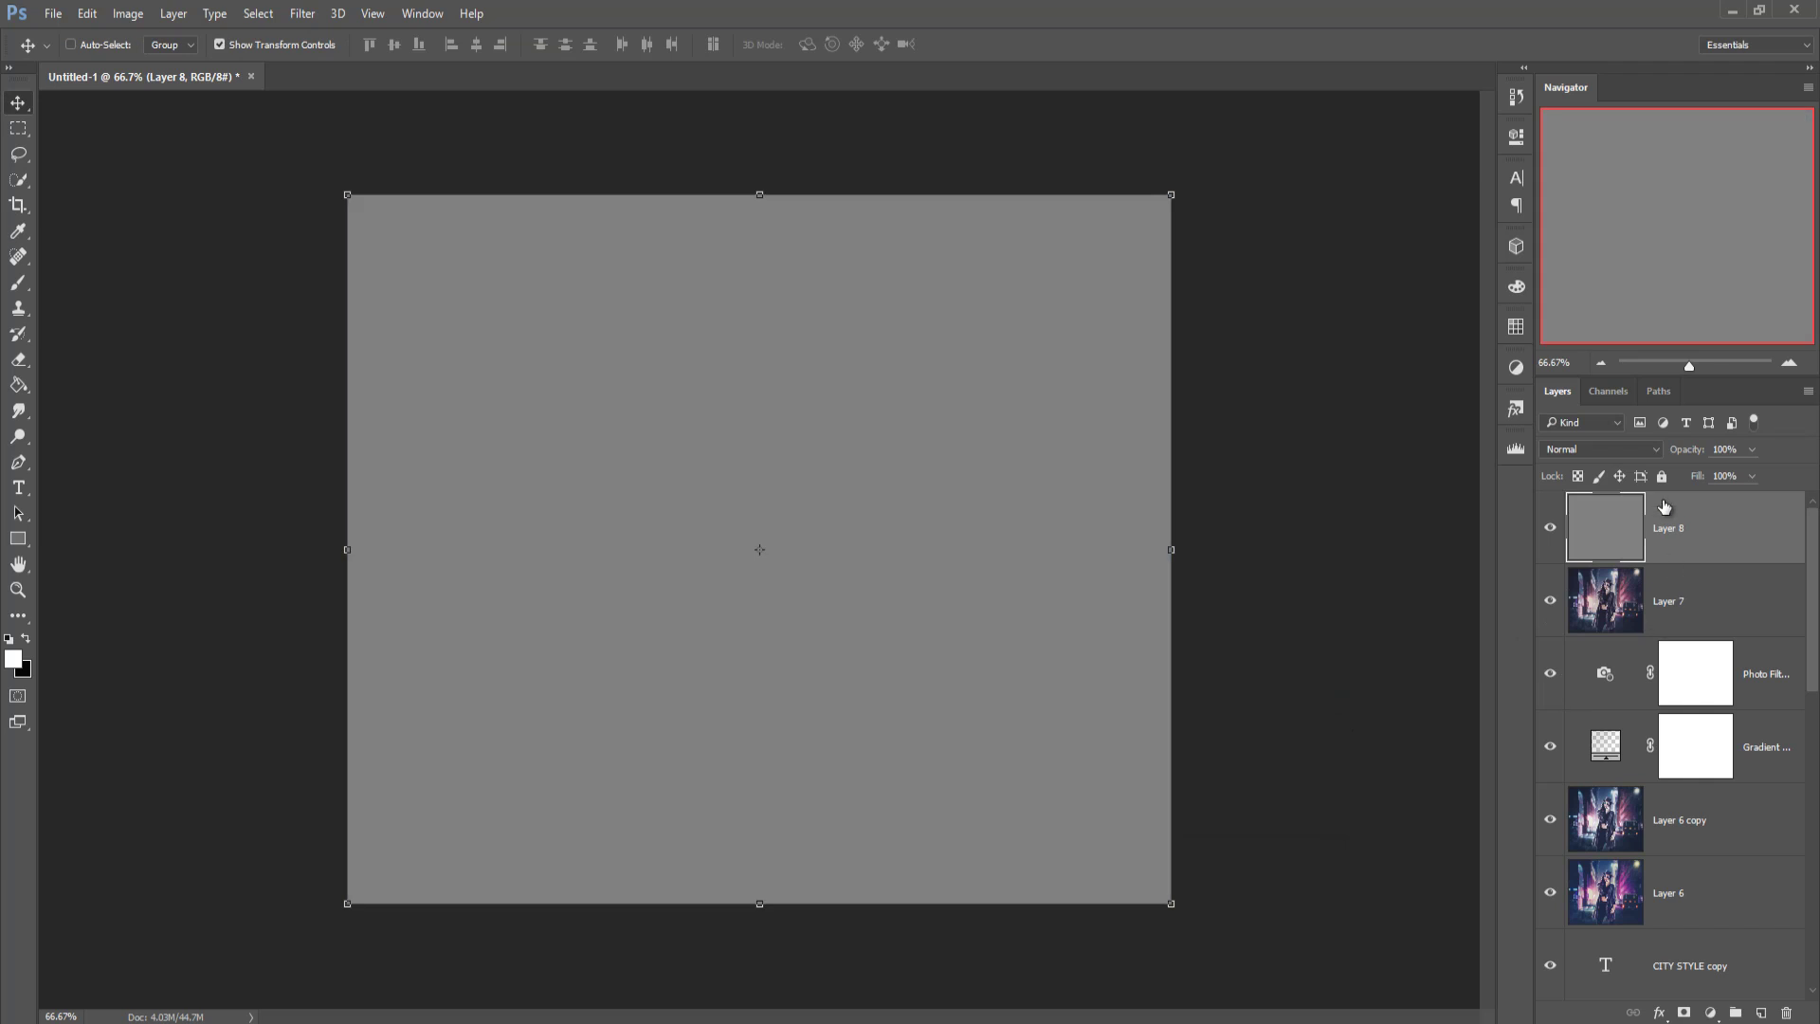
pyautogui.click(1600, 450)
pyautogui.click(1593, 643)
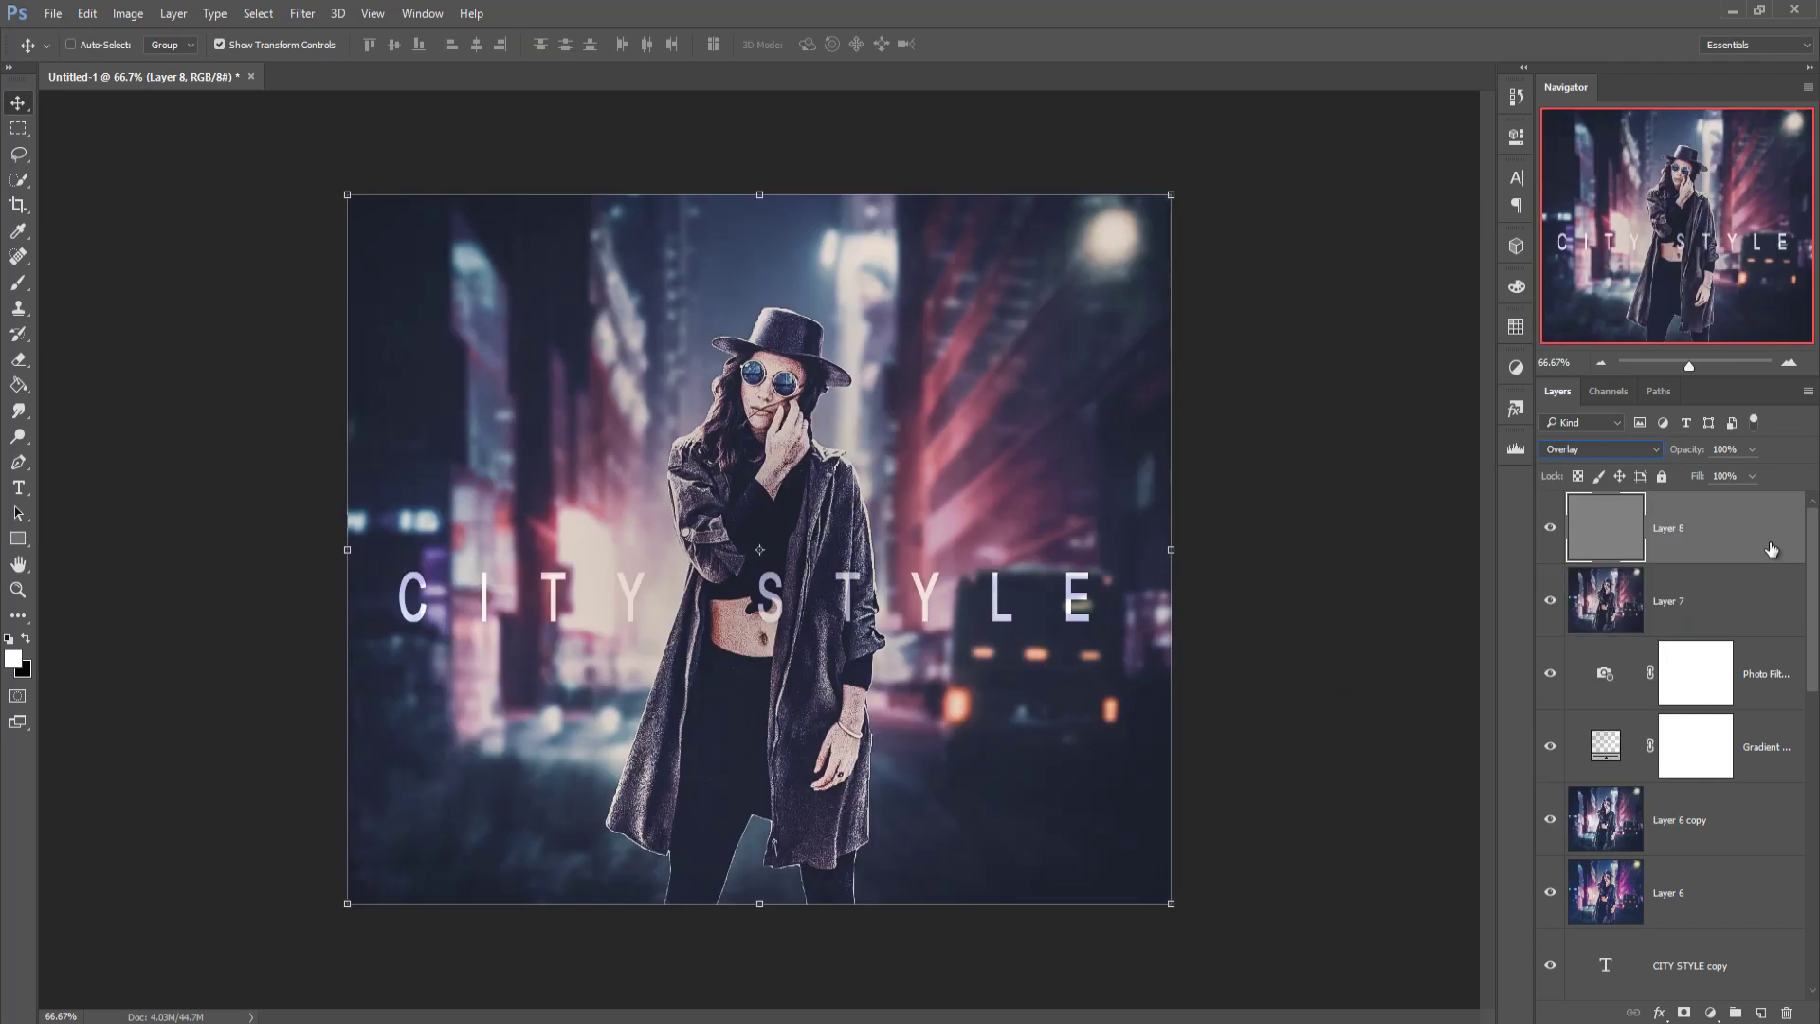